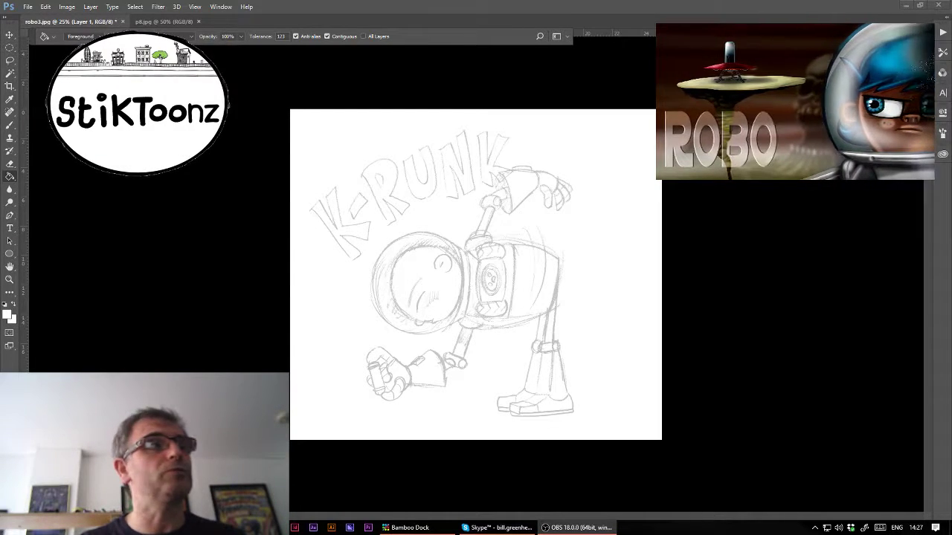
- Open p13.jpg from the part0.5 folder for a look, then close it
{"action": "left_click", "coordinate": [153, 21]}
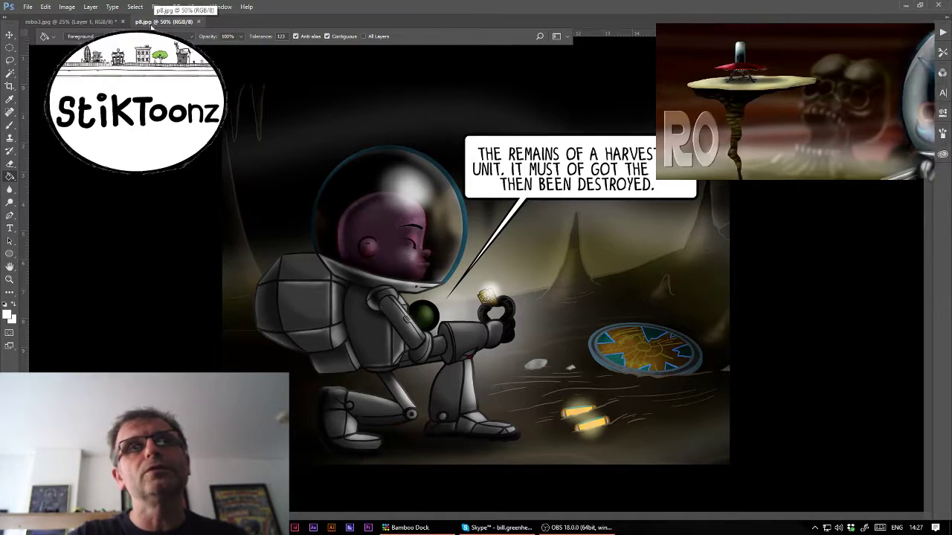
{"action": "left_click", "coordinate": [28, 7]}
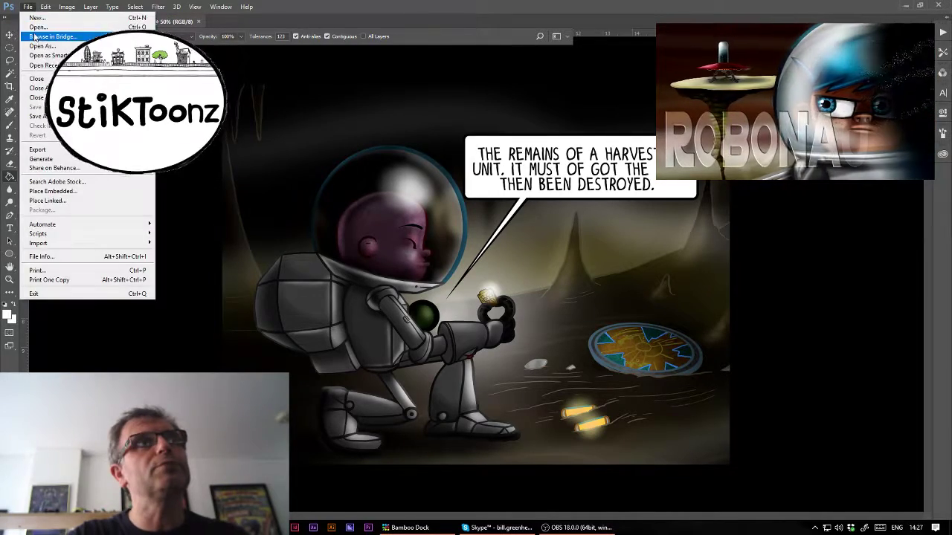
{"action": "left_click", "coordinate": [40, 31]}
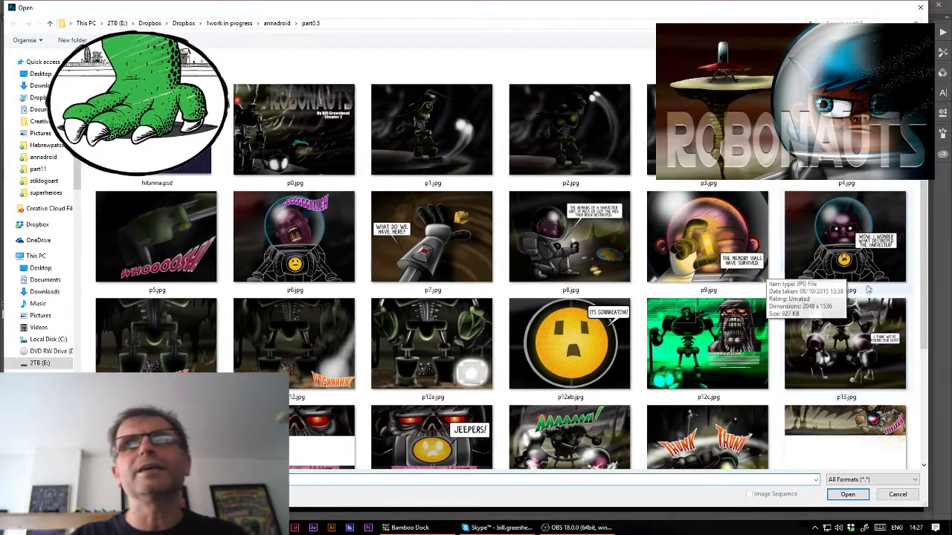
{"action": "double_click", "coordinate": [841, 327]}
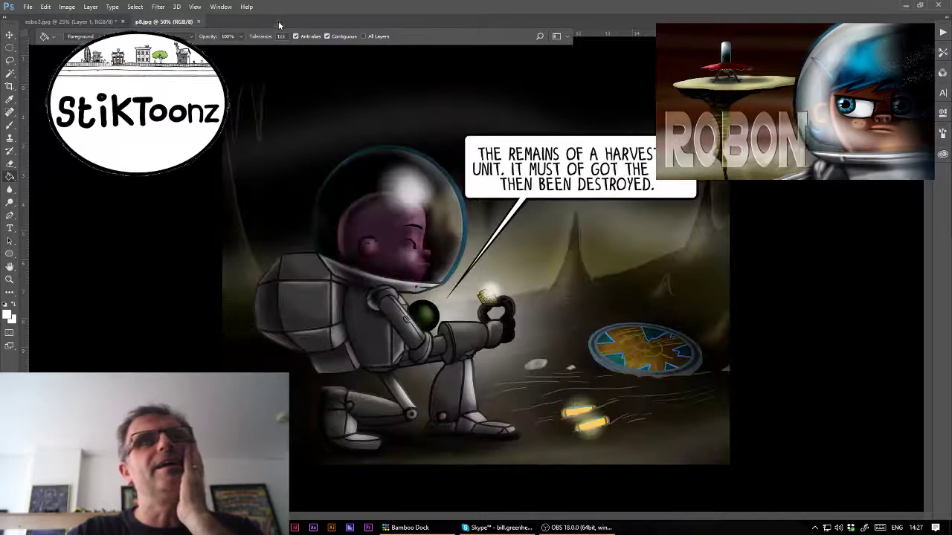
{"action": "left_click", "coordinate": [277, 22]}
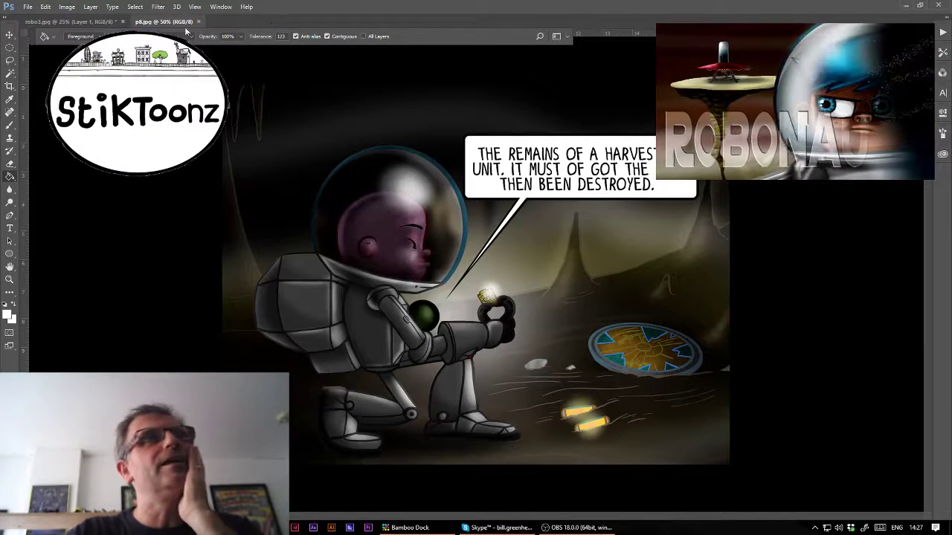
- Switch between the robo3.jpg and p8.jpg documents, ending on the p8 comic page
{"action": "left_click", "coordinate": [97, 23]}
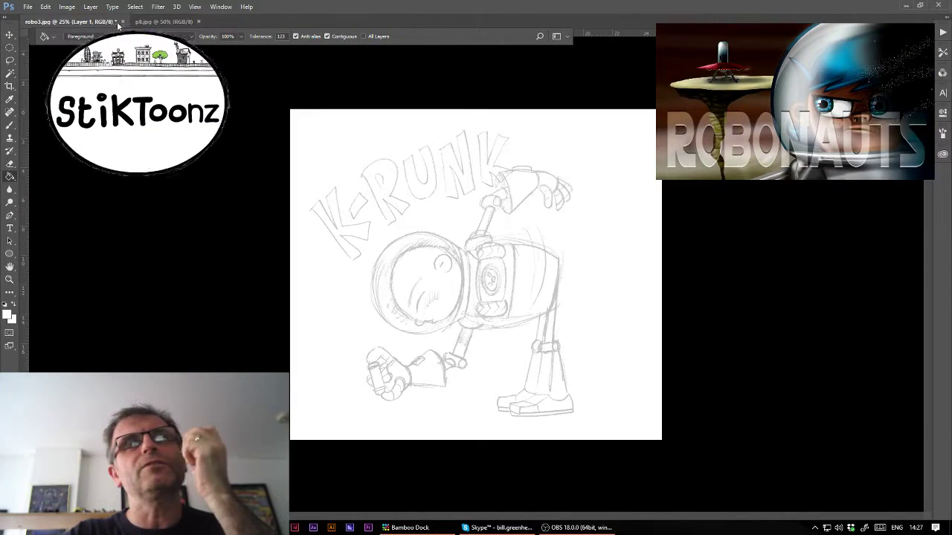
{"action": "left_click", "coordinate": [149, 22]}
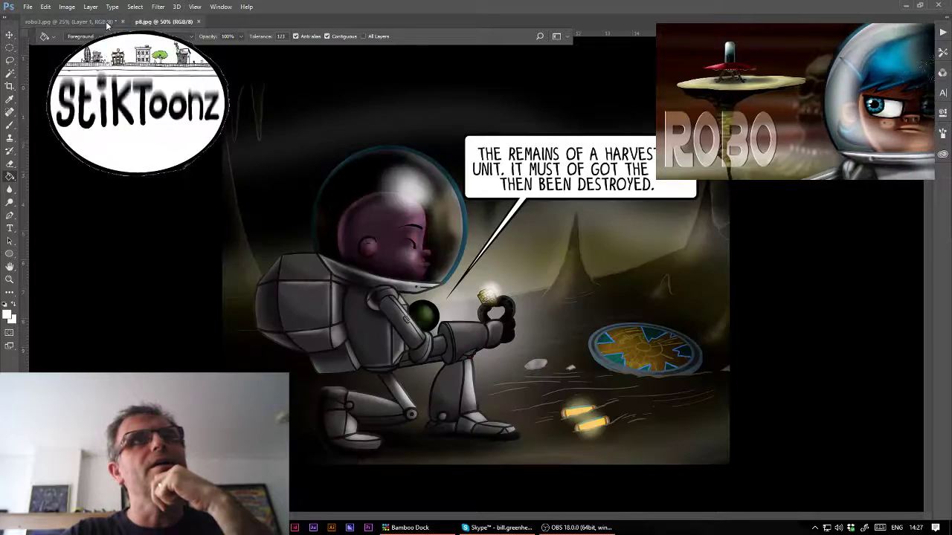
{"action": "key", "text": "ctrl+Tab"}
{"action": "left_click", "coordinate": [161, 22]}
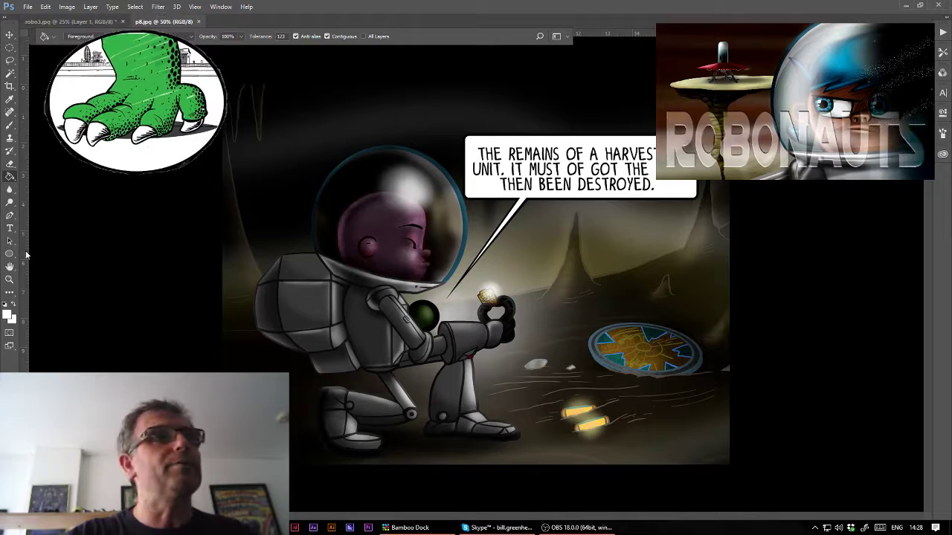
- Zoom into the p8 astronaut's helmet and sample its dark teal rim colour
{"action": "left_click", "coordinate": [9, 280]}
{"action": "left_click_drag", "start_coordinate": [442, 198], "coordinate": [507, 214]}
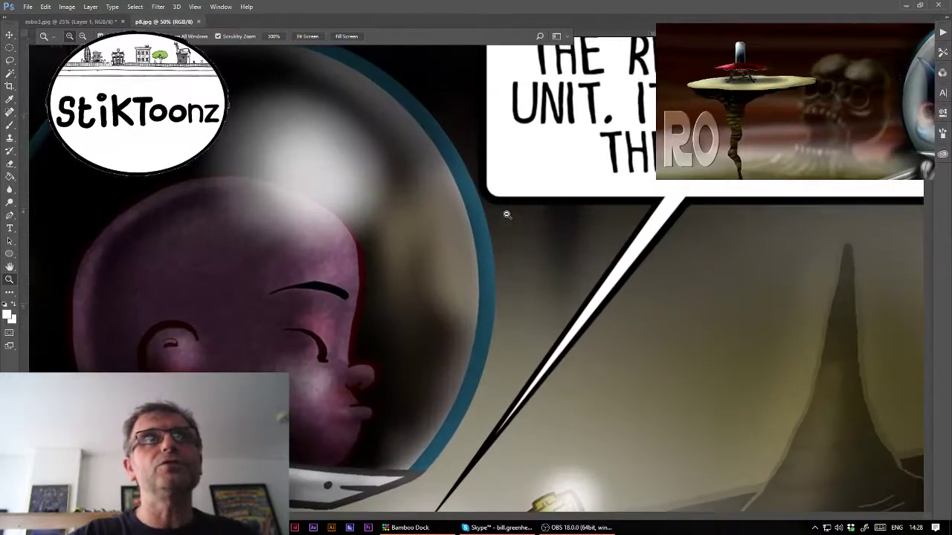
{"action": "left_click", "coordinate": [9, 101]}
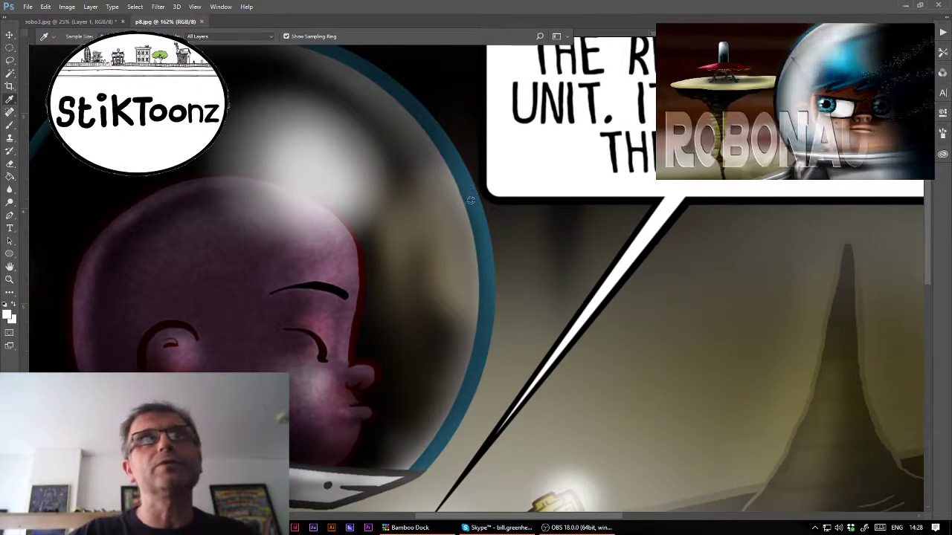
- Return to the robo3.jpg robot sketch and zoom in on it
{"action": "left_click", "coordinate": [67, 21]}
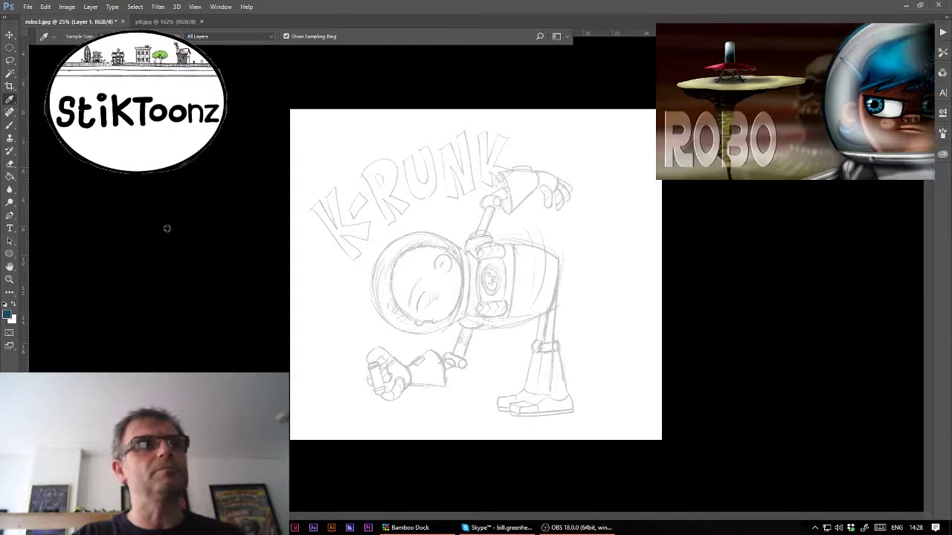
{"action": "left_click", "coordinate": [9, 256]}
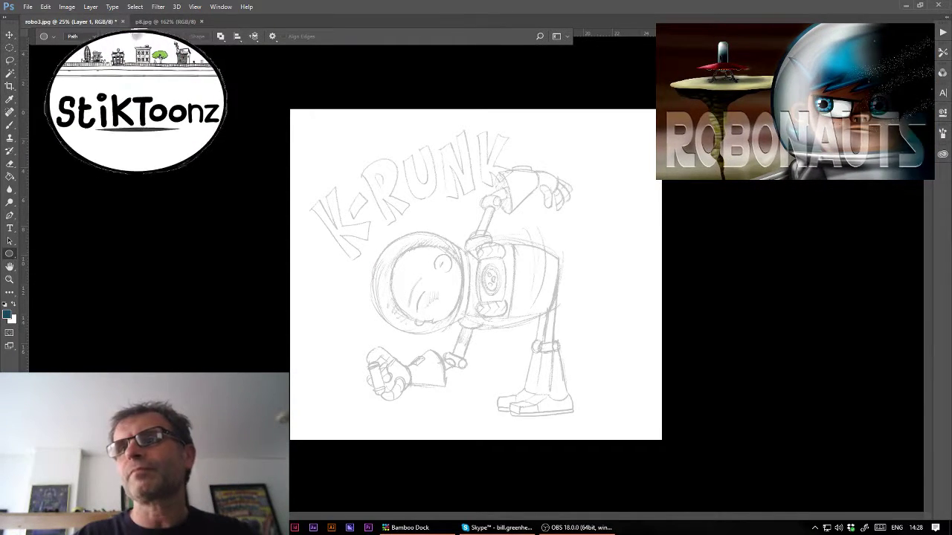
{"action": "left_click", "coordinate": [10, 279]}
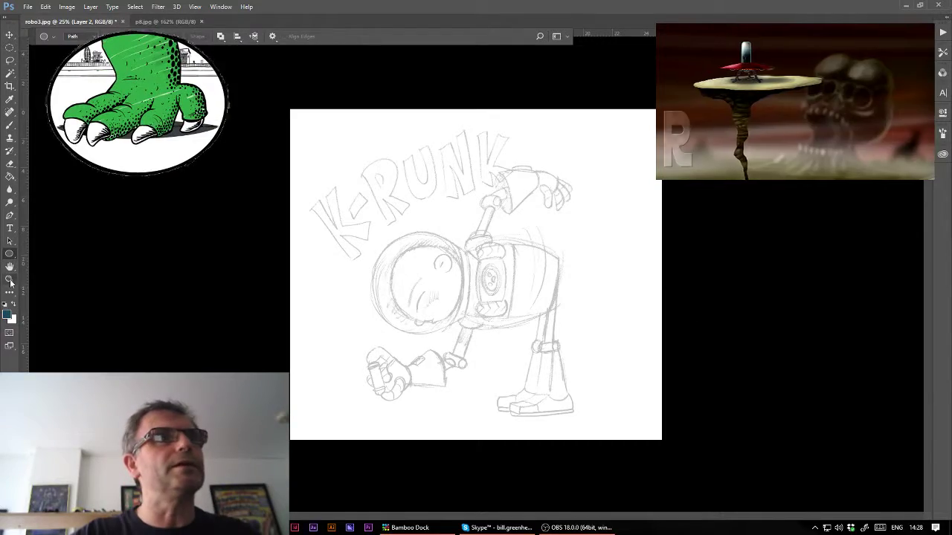
{"action": "left_click", "coordinate": [388, 276]}
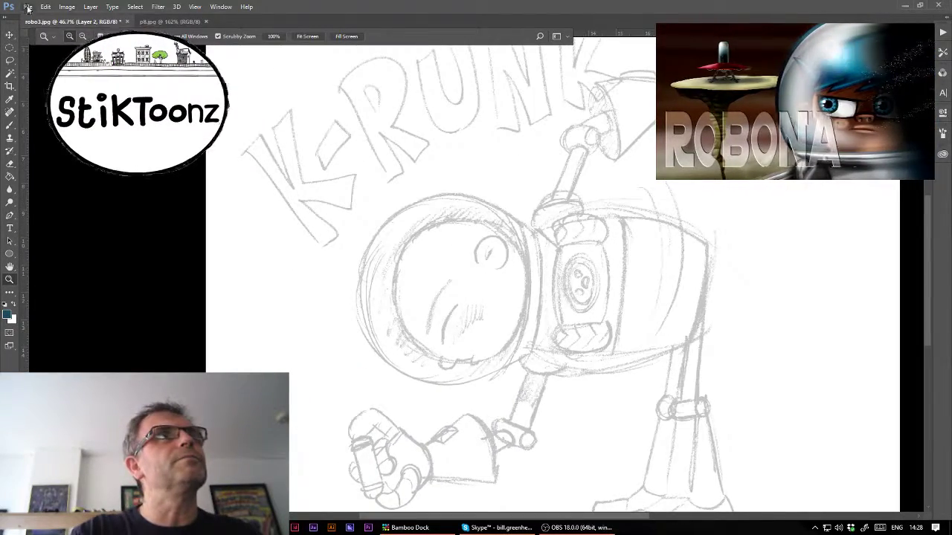
- Open collector2.jpg from the annadroid/part10 folder as a reference
{"action": "left_click", "coordinate": [28, 7]}
{"action": "left_click", "coordinate": [37, 28]}
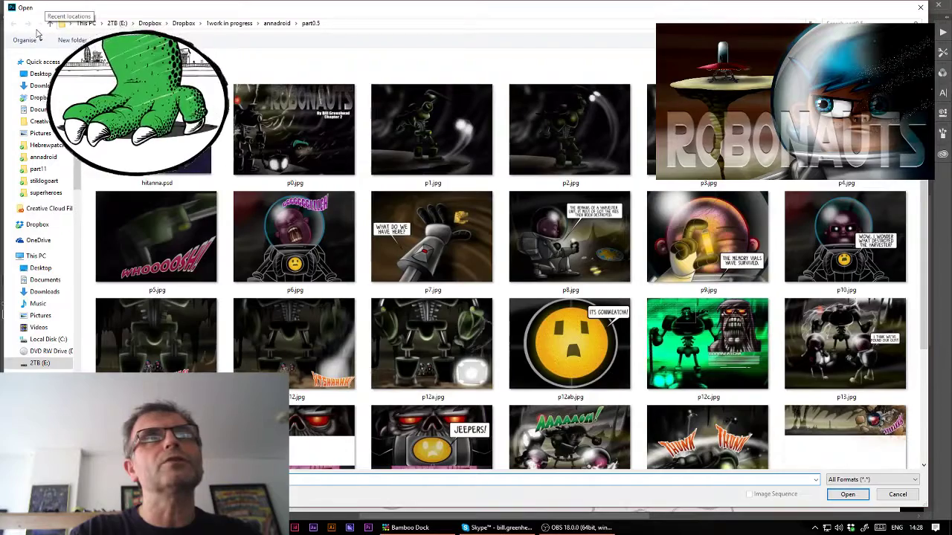
{"action": "left_click", "coordinate": [277, 23]}
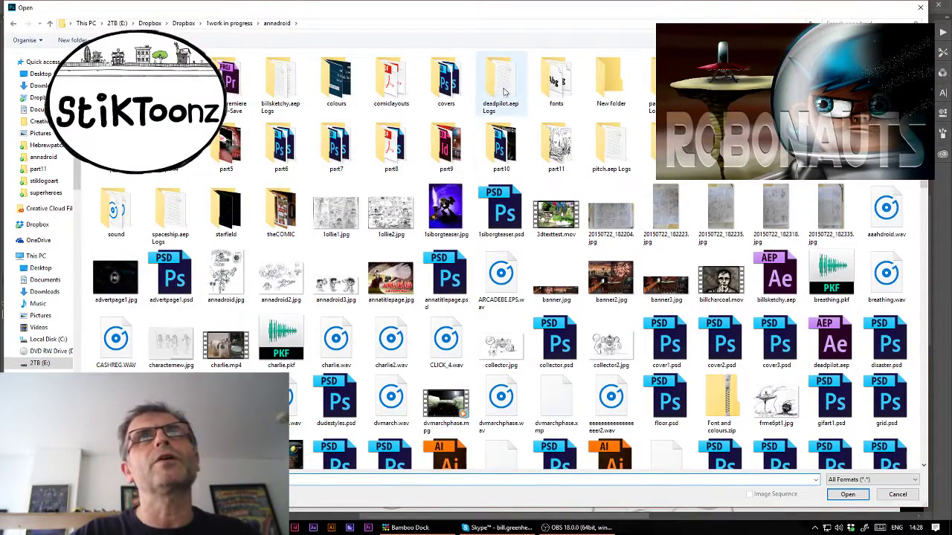
{"action": "double_click", "coordinate": [504, 152]}
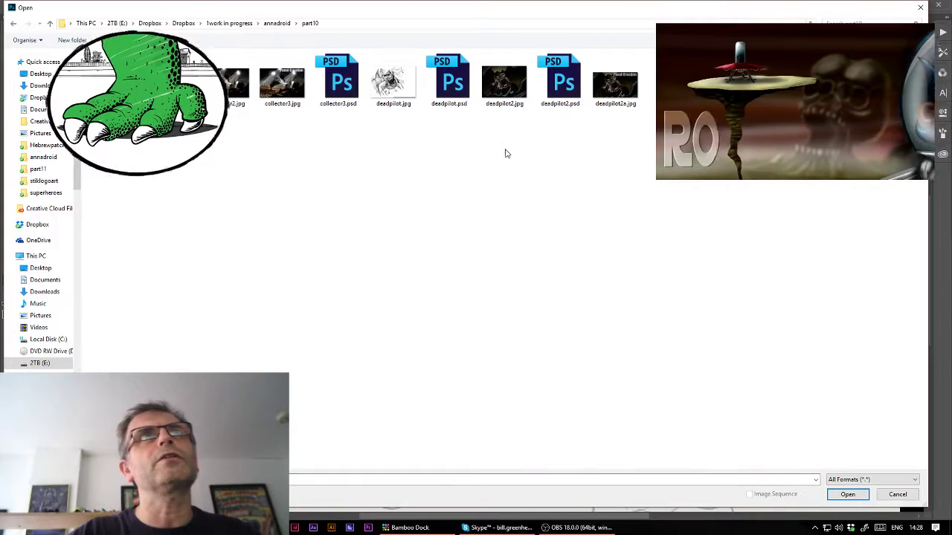
{"action": "double_click", "coordinate": [236, 87]}
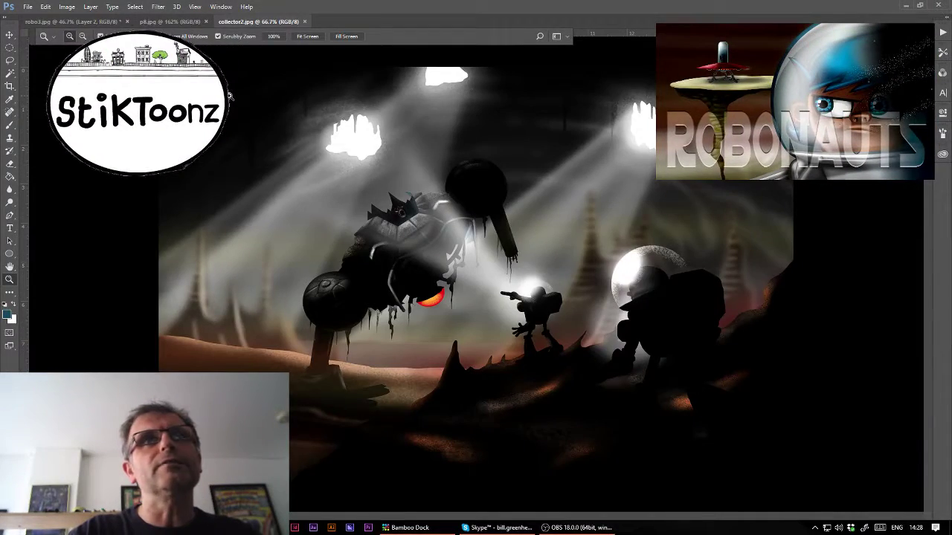
- Zoom out and in on the collector scene, then return to robo3.jpg via p8
{"action": "key", "text": "ctrl+minus"}
{"action": "key", "text": "ctrl+minus"}
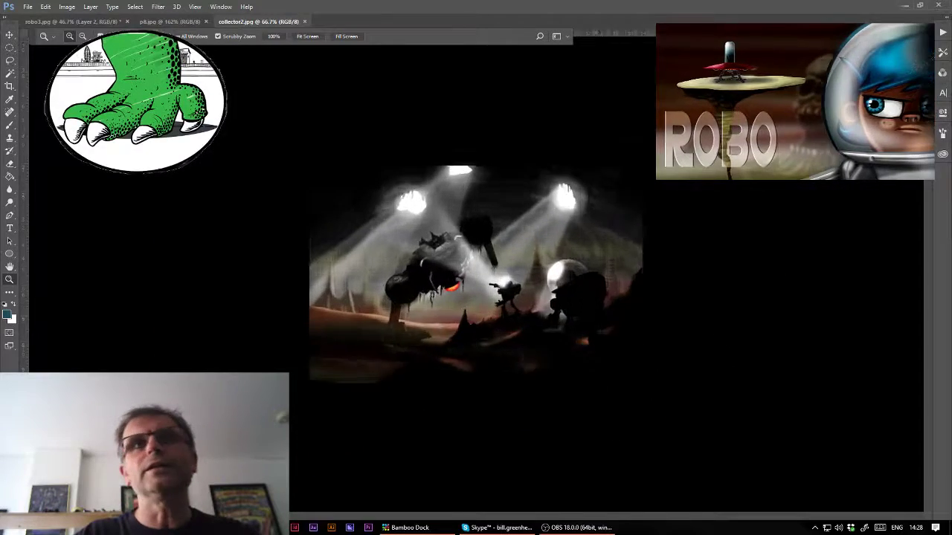
{"action": "key", "text": "ctrl+plus"}
{"action": "key", "text": "ctrl+plus"}
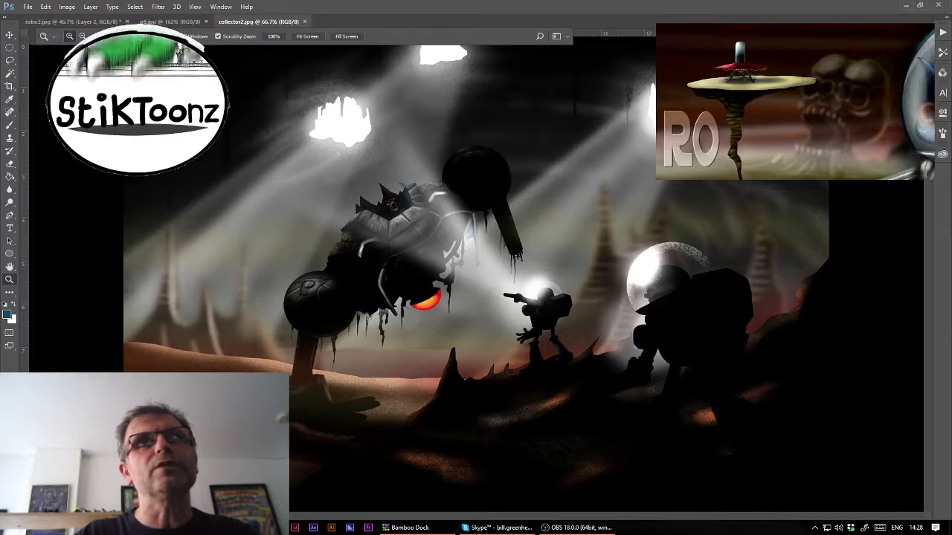
{"action": "key", "text": "ctrl+minus"}
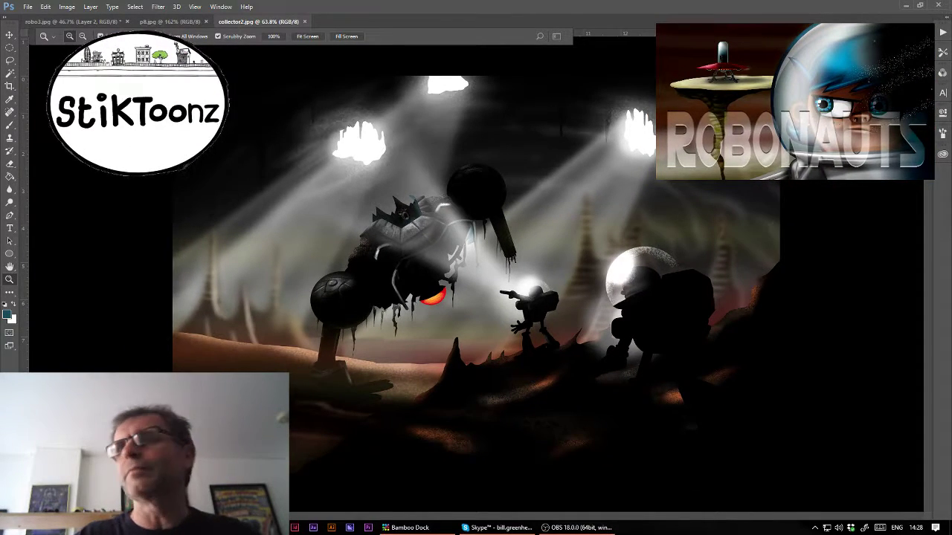
{"action": "left_click", "coordinate": [170, 21]}
{"action": "left_click", "coordinate": [75, 22]}
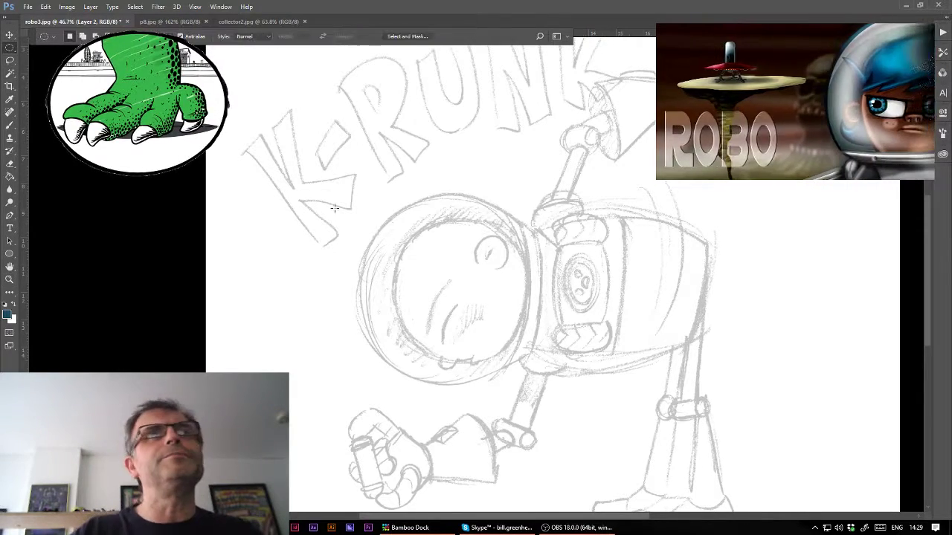
- Select an ellipse around the robot's helmet and fill it with dark teal
{"action": "left_click_drag", "start_coordinate": [330, 194], "coordinate": [541, 397]}
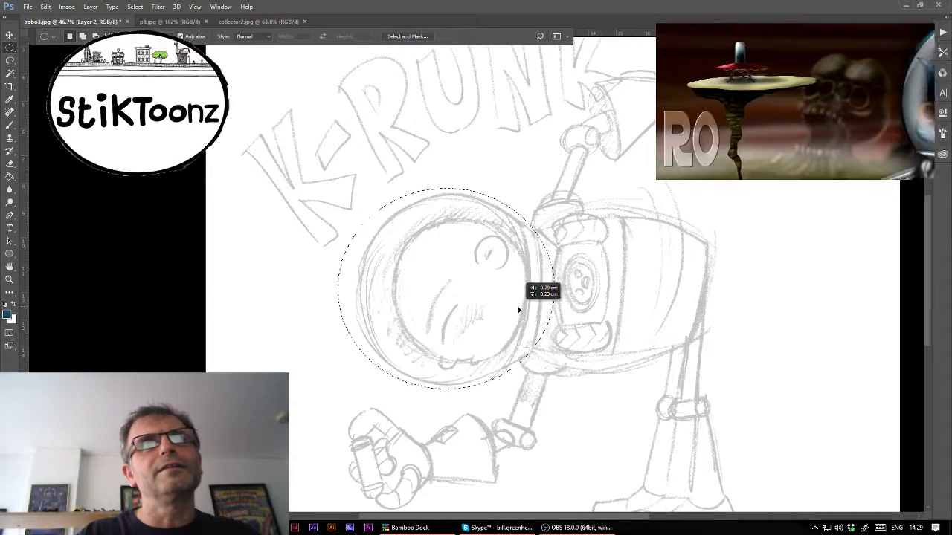
{"action": "left_click_drag", "start_coordinate": [520, 310], "coordinate": [520, 310]}
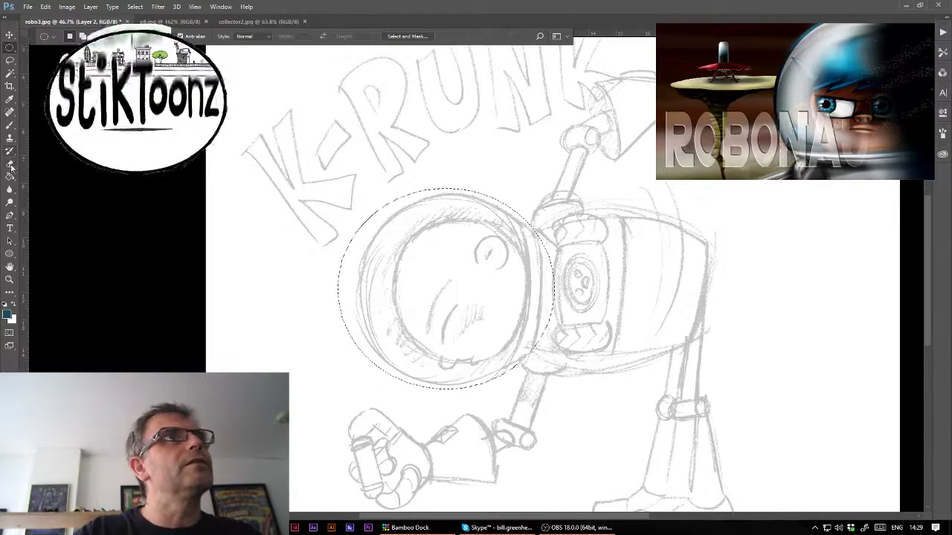
{"action": "key", "text": "g"}
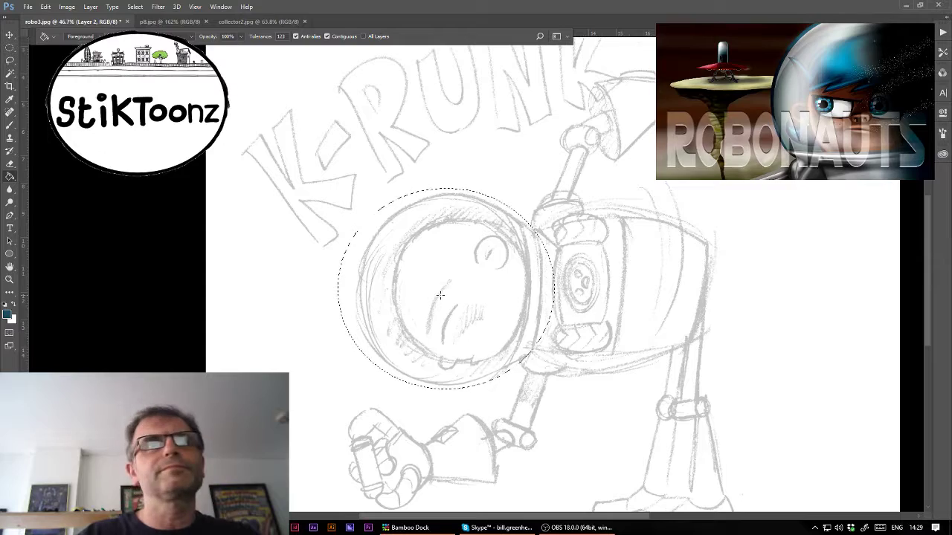
{"action": "left_click", "coordinate": [440, 295]}
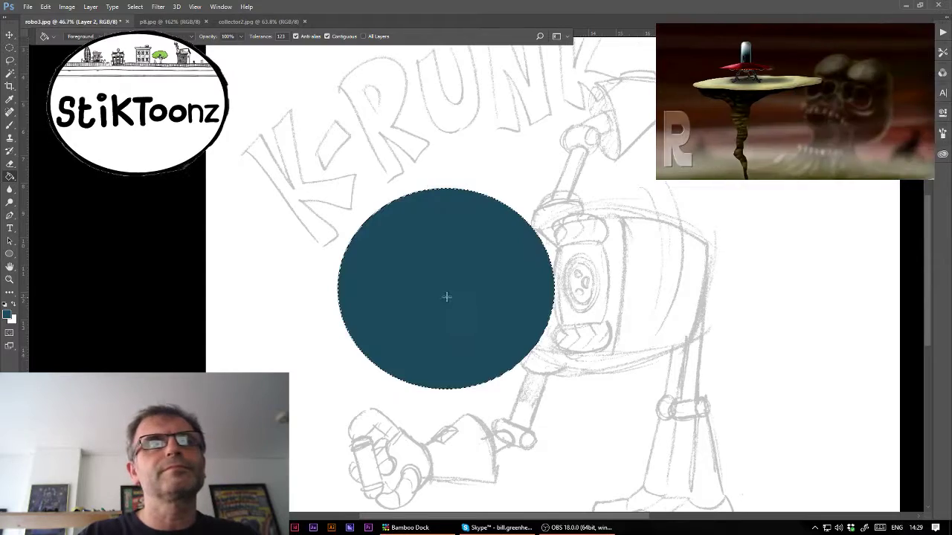
- Shrink the selection slightly with Transform Selection and delete the interior, leaving a ring
{"action": "left_click", "coordinate": [135, 7]}
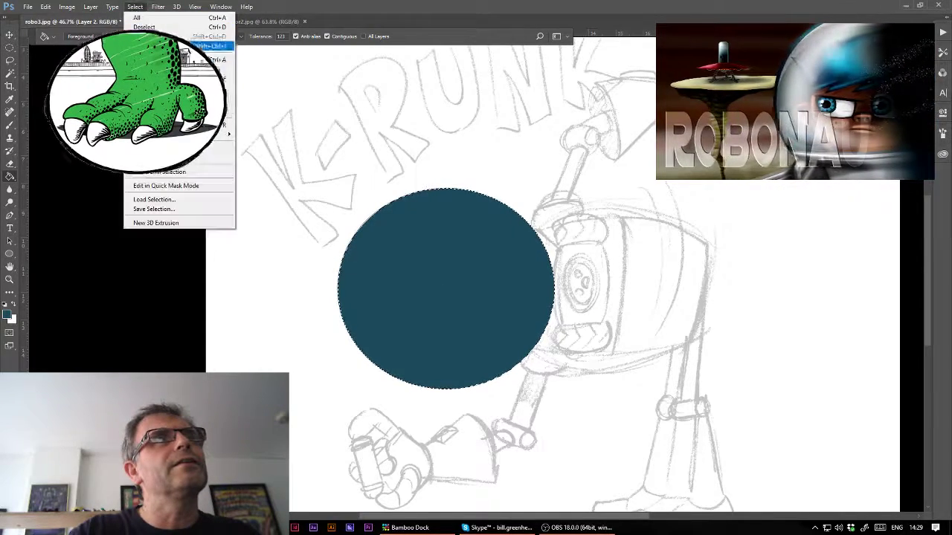
{"action": "left_click", "coordinate": [175, 172]}
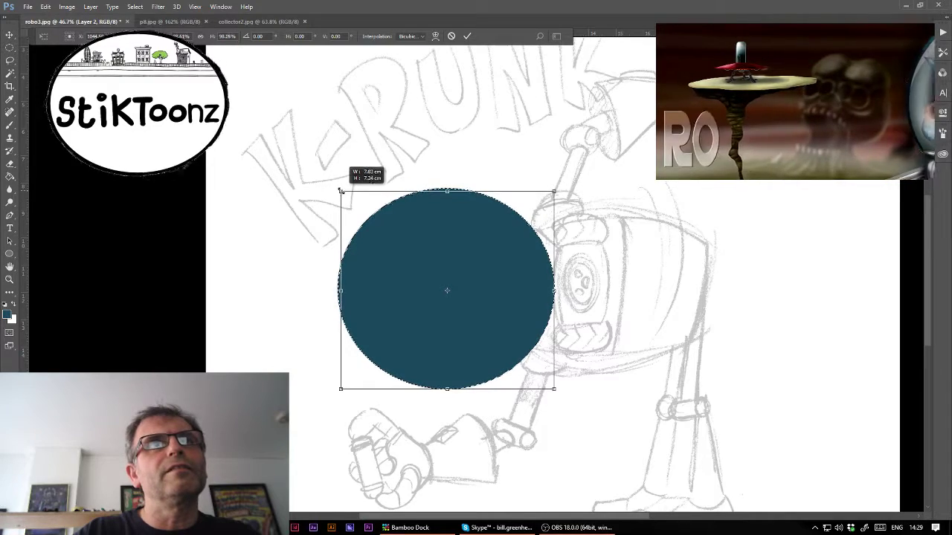
{"action": "left_click_drag", "start_coordinate": [561, 374], "coordinate": [551, 377]}
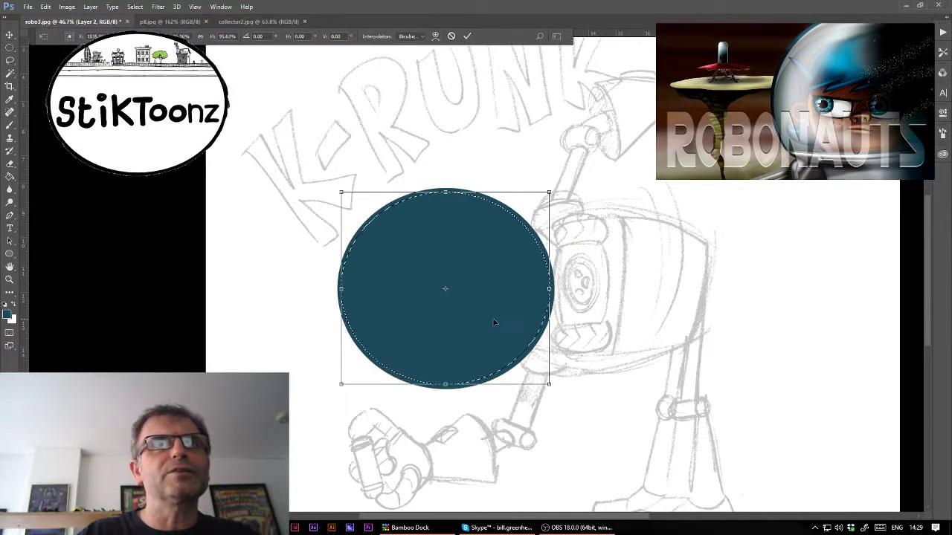
{"action": "key", "text": "Return"}
{"action": "key", "text": "Delete"}
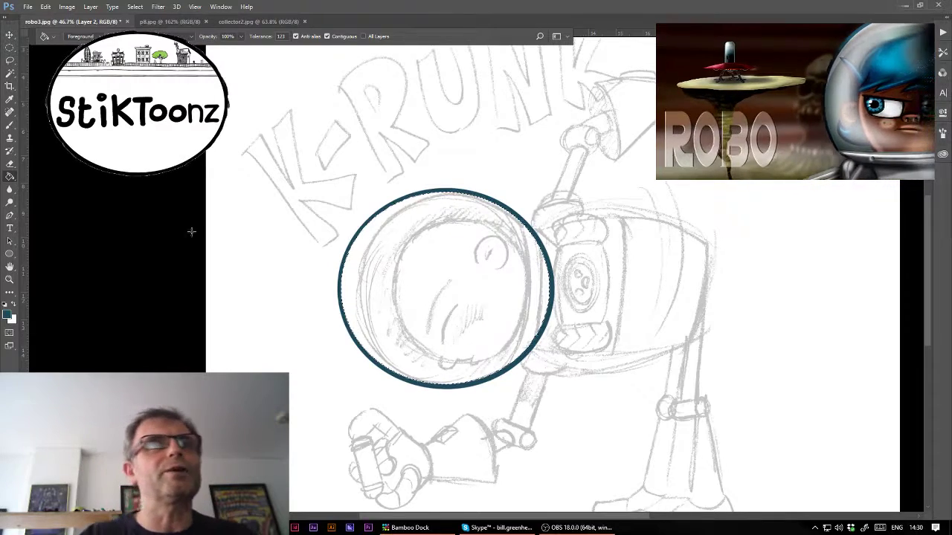
{"action": "key", "text": "z"}
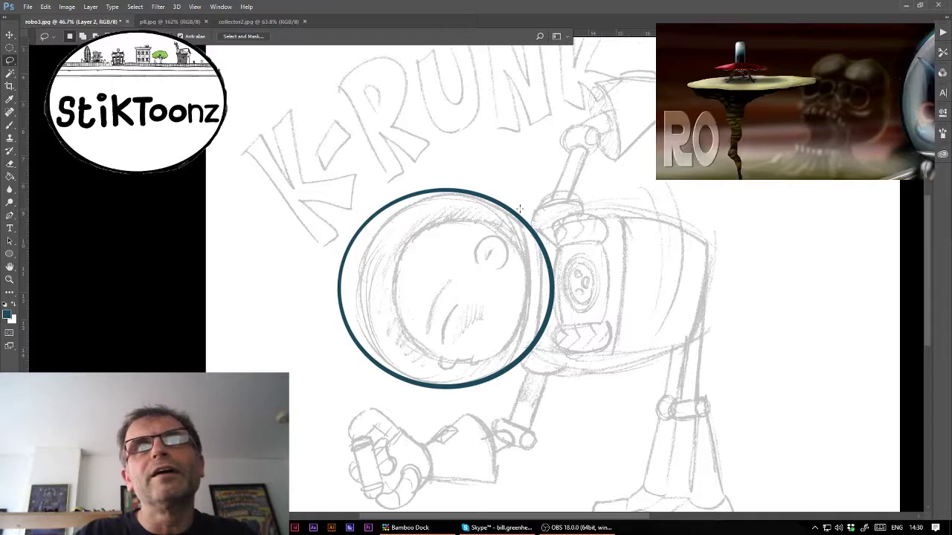
- Erase the ring's right arc by the body, then sample a colour from the p8 panel
{"action": "left_click_drag", "start_coordinate": [527, 311], "coordinate": [569, 306]}
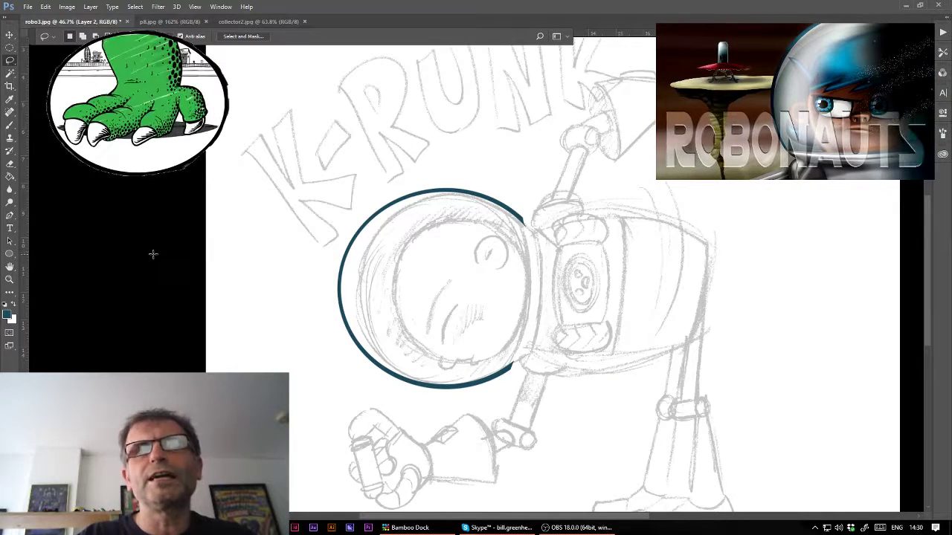
{"action": "left_click", "coordinate": [185, 22]}
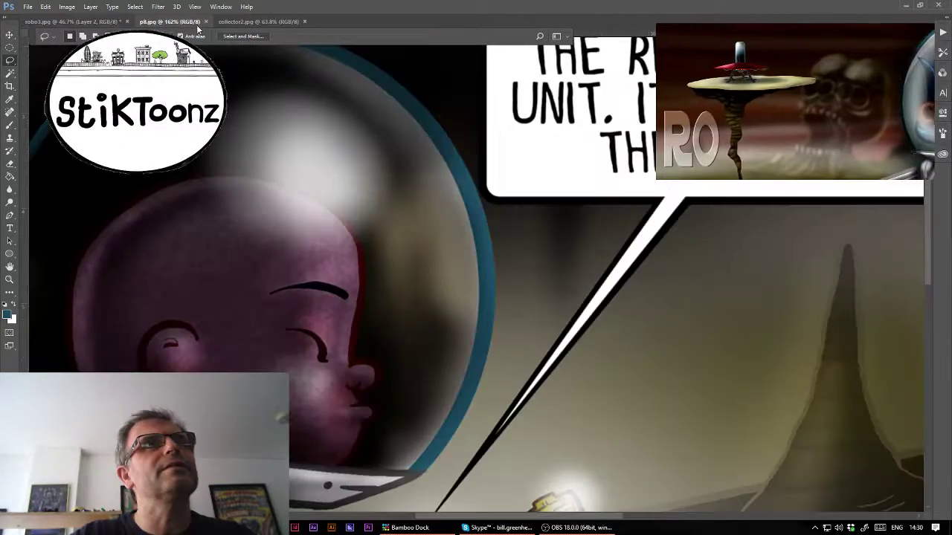
{"action": "left_click", "coordinate": [10, 100]}
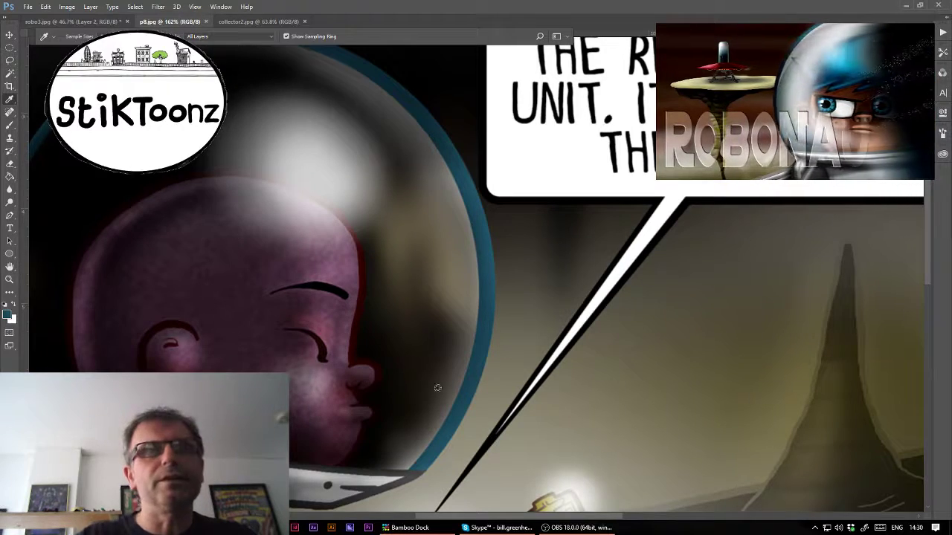
{"action": "left_click", "coordinate": [415, 471]}
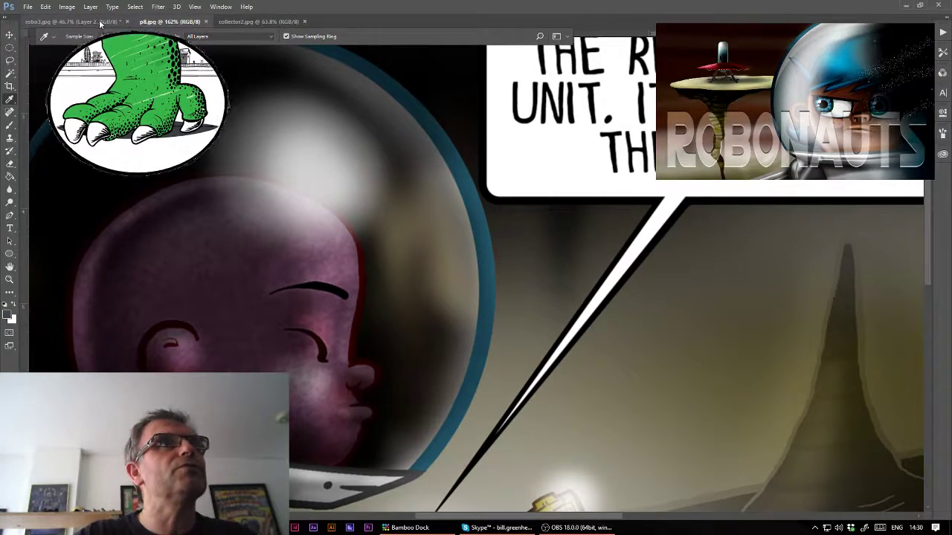
{"action": "left_click", "coordinate": [71, 21]}
- Select a tall oval over the helmet and rotate it about 7° with Transform Selection
{"action": "key", "text": "m"}
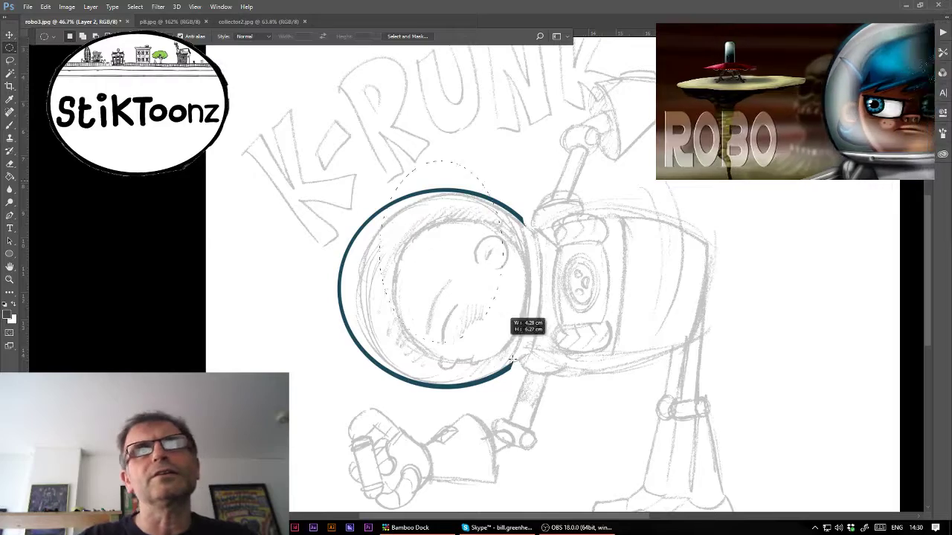
{"action": "left_click_drag", "start_coordinate": [512, 359], "coordinate": [533, 441]}
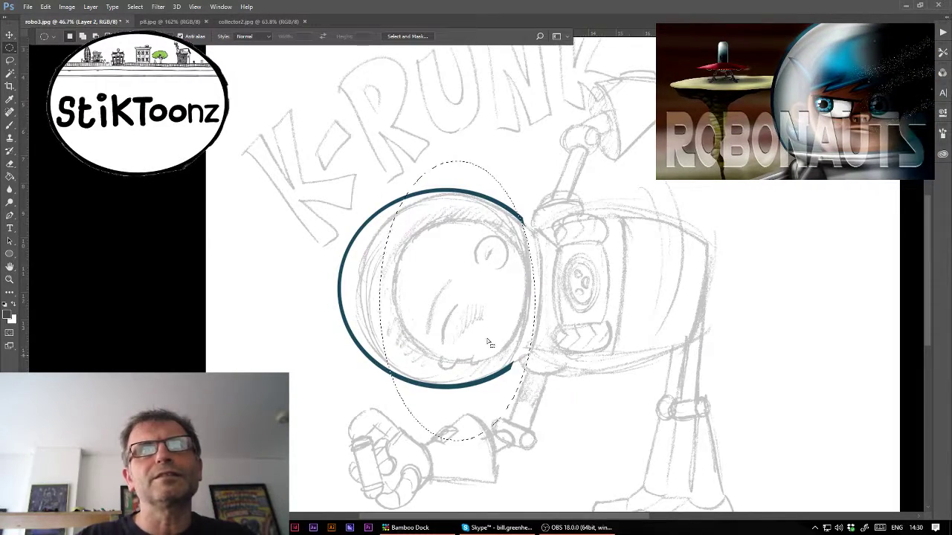
{"action": "left_click", "coordinate": [90, 7]}
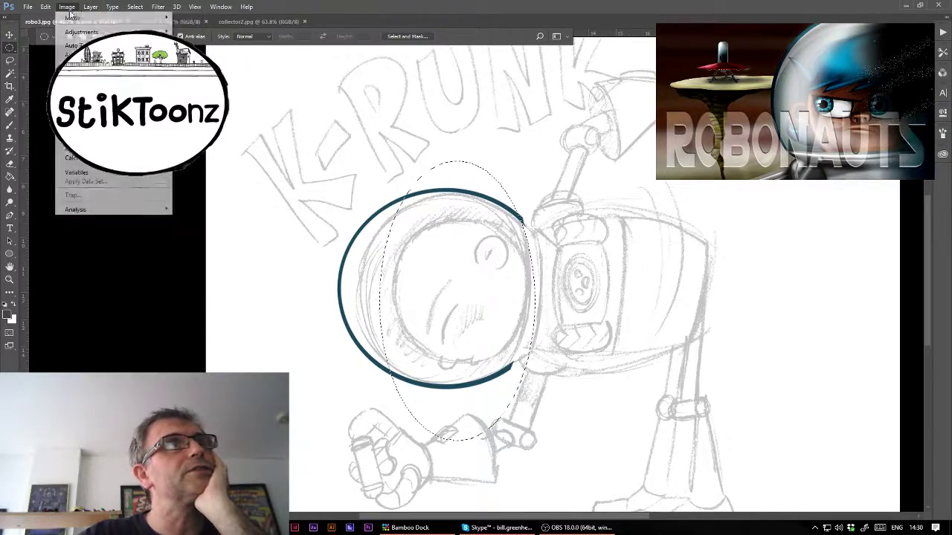
{"action": "mouse_move", "coordinate": [135, 7]}
{"action": "left_click", "coordinate": [167, 173]}
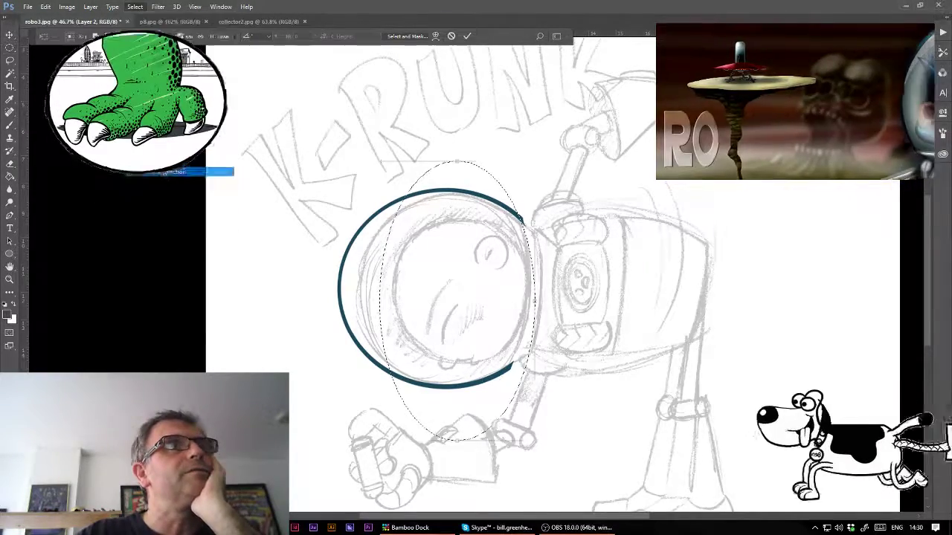
{"action": "left_click_drag", "start_coordinate": [595, 238], "coordinate": [624, 257]}
{"action": "left_click_drag", "start_coordinate": [532, 297], "coordinate": [525, 264]}
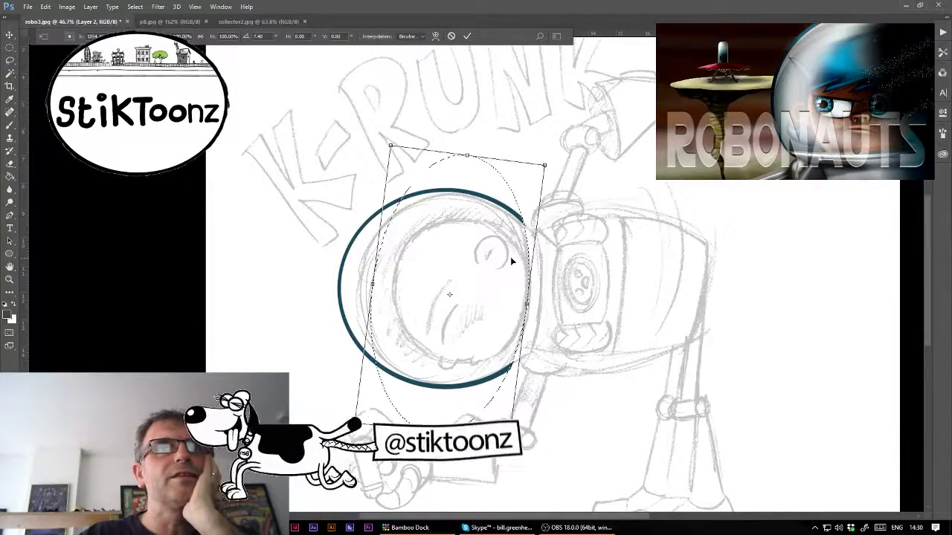
{"action": "key", "text": "Return"}
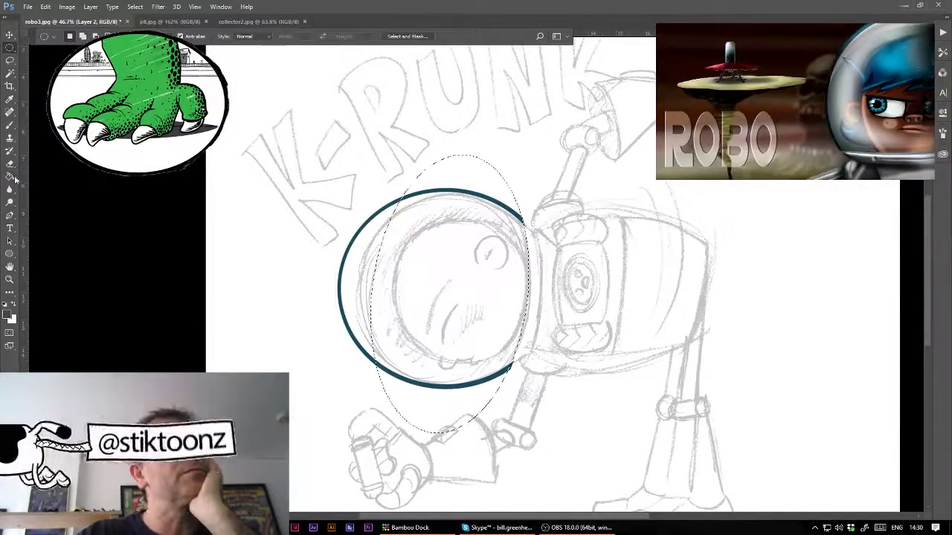
{"action": "key", "text": "g"}
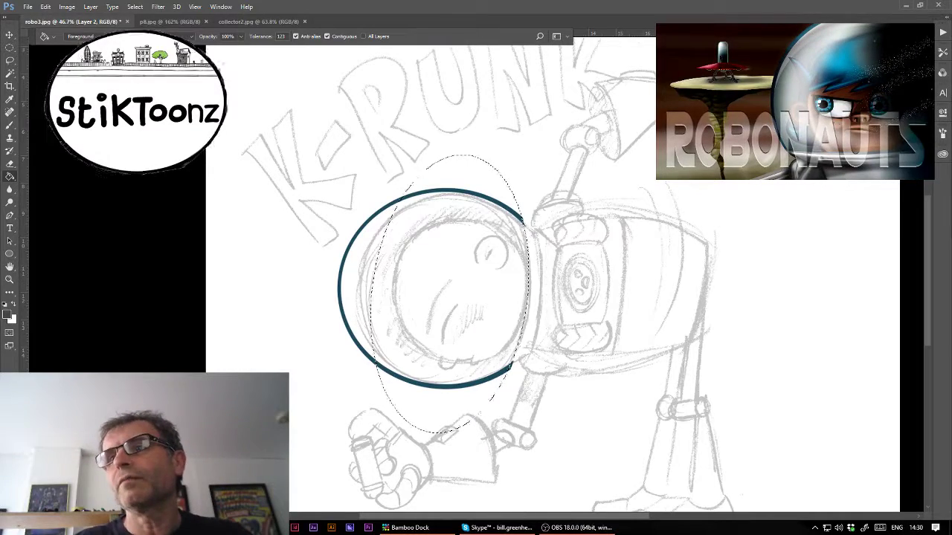
- Fill the tilted oval dark grey, then offset the selection left and delete, leaving a crescent
{"action": "left_click", "coordinate": [508, 309]}
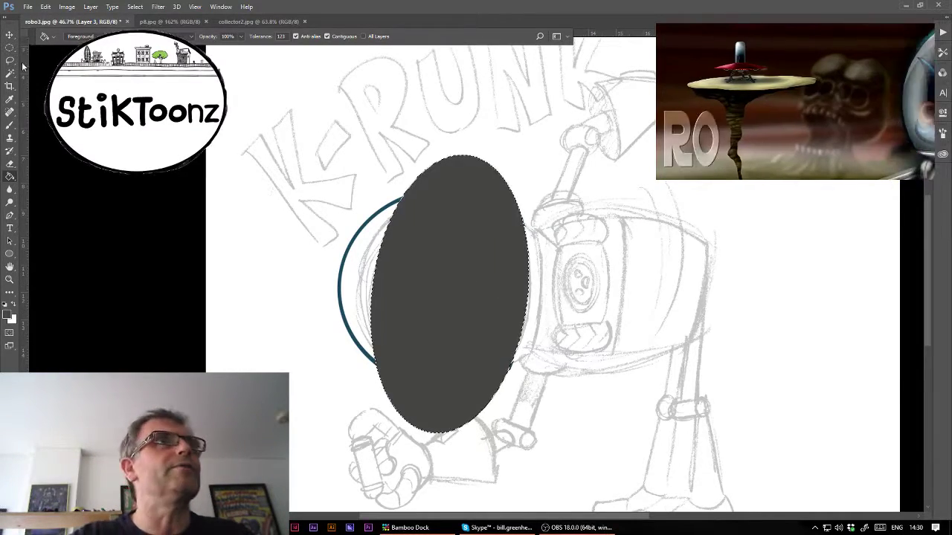
{"action": "key", "text": "m"}
{"action": "left_click_drag", "start_coordinate": [472, 235], "coordinate": [467, 235]}
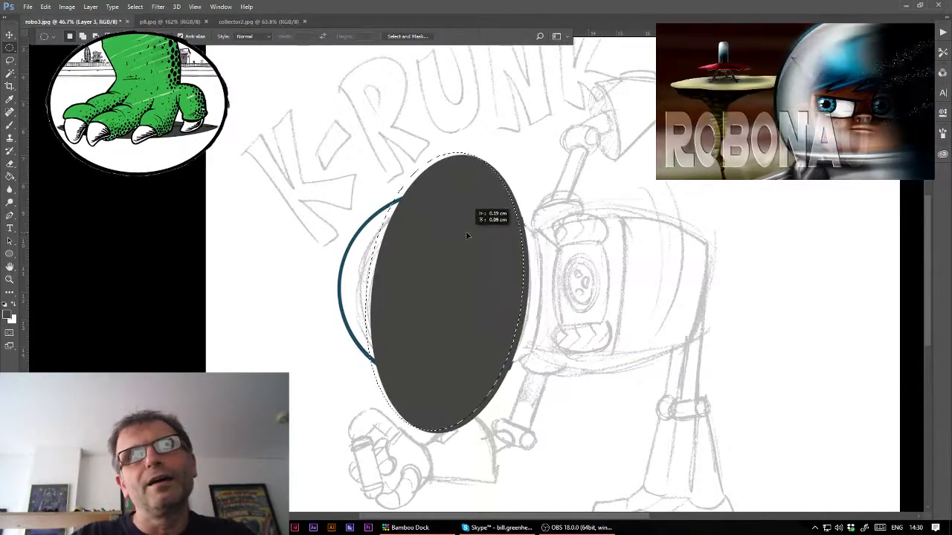
{"action": "key", "text": "Delete"}
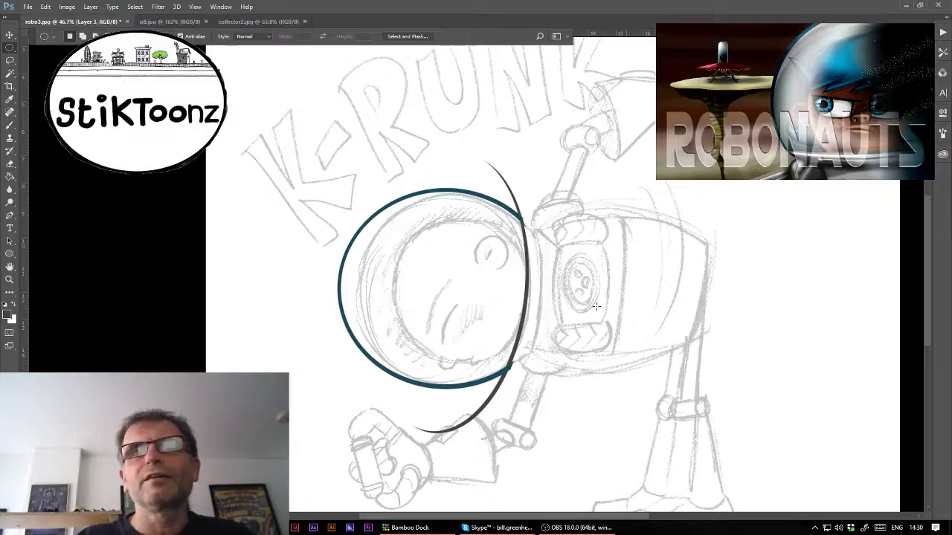
{"action": "left_click", "coordinate": [10, 278]}
- Zoom in and lasso-delete the crescent's top end sticking out above the ring
{"action": "left_click_drag", "start_coordinate": [464, 208], "coordinate": [491, 217]}
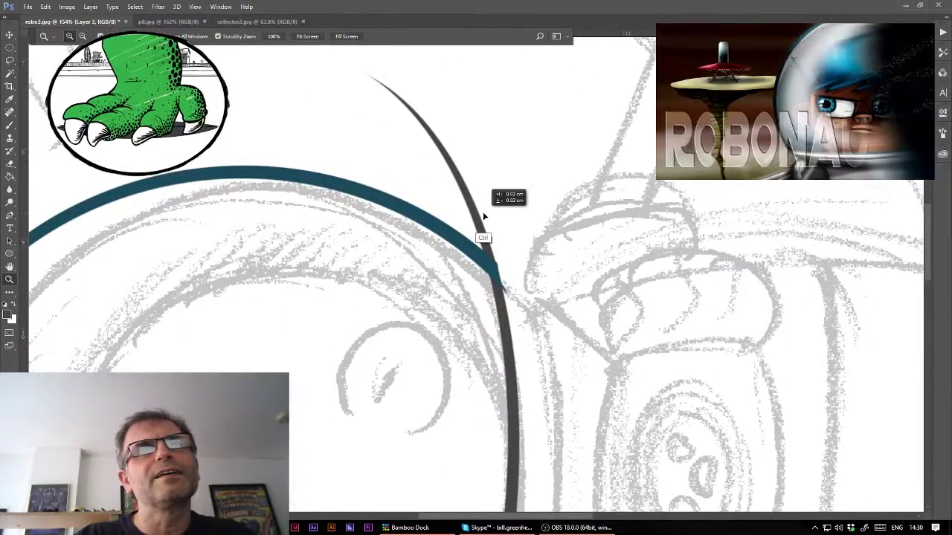
{"action": "left_click_drag", "start_coordinate": [491, 217], "coordinate": [483, 211]}
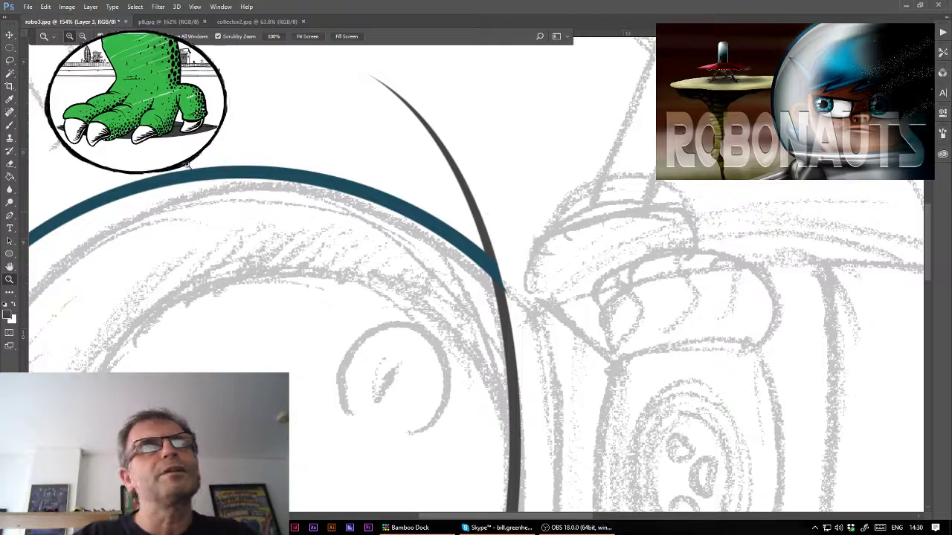
{"action": "left_click", "coordinate": [11, 61]}
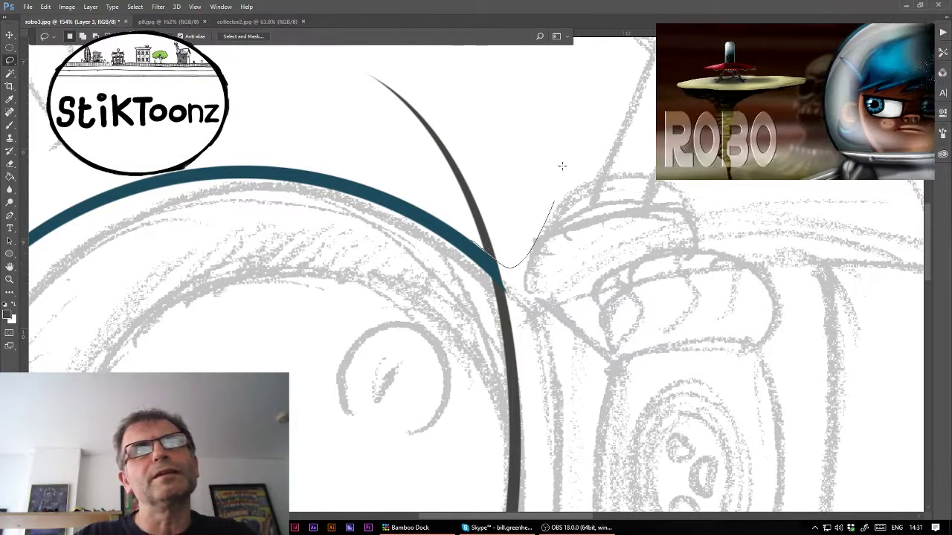
{"action": "left_click_drag", "start_coordinate": [563, 165], "coordinate": [494, 260]}
{"action": "key", "text": "Delete"}
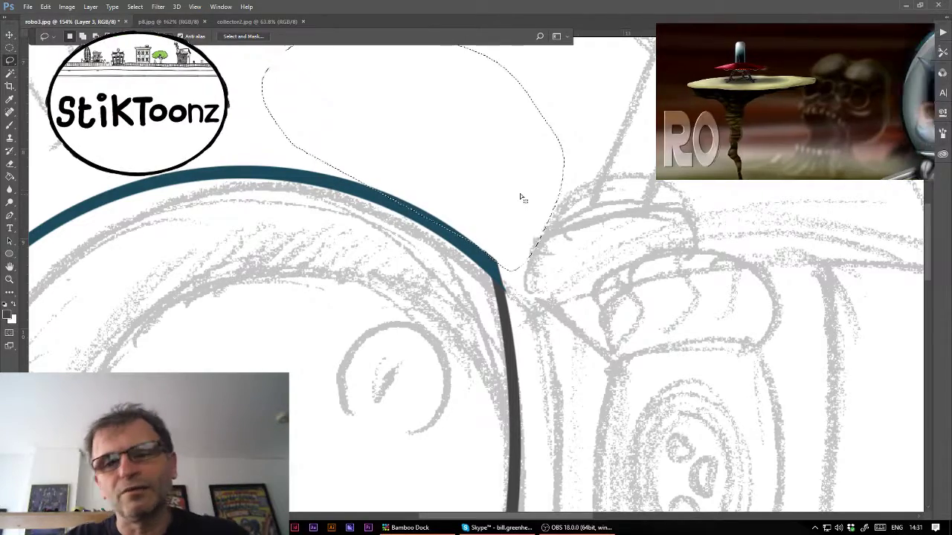
- Lasso-delete the crescent's lower tail beyond the ring and deselect
{"action": "scroll", "coordinate": [532, 177], "scroll_direction": "down", "scroll_amount": 10}
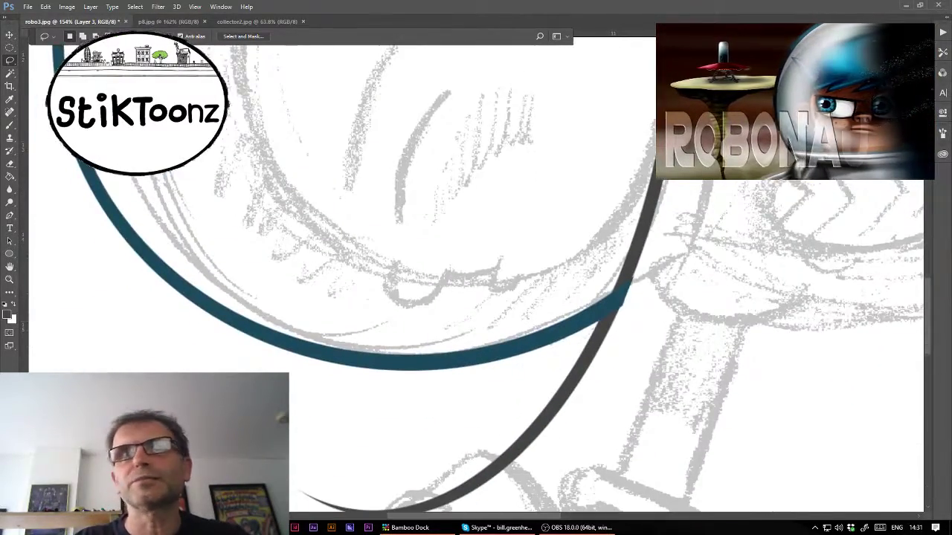
{"action": "left_click_drag", "start_coordinate": [548, 333], "coordinate": [633, 343]}
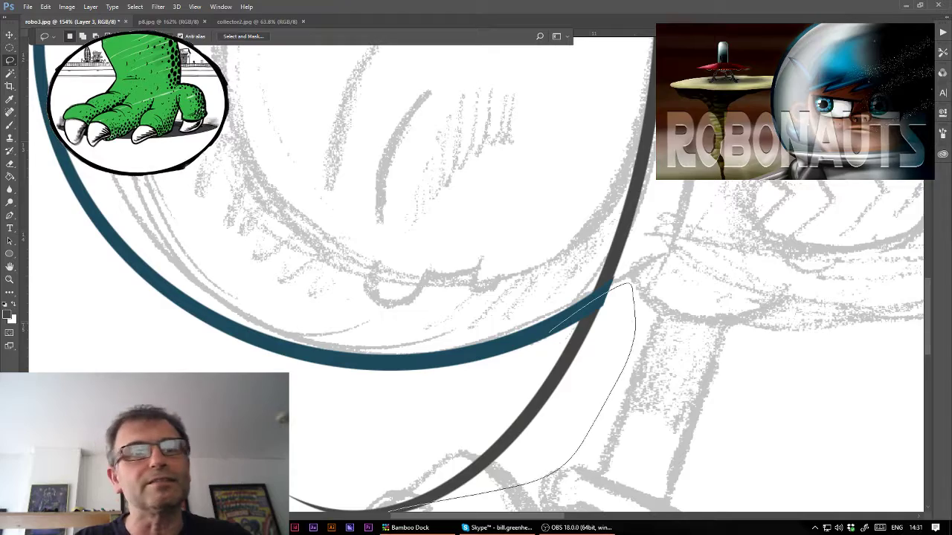
{"action": "left_click_drag", "start_coordinate": [387, 510], "coordinate": [402, 410]}
{"action": "key", "text": "Delete"}
{"action": "left_click_drag", "start_coordinate": [513, 381], "coordinate": [517, 415]}
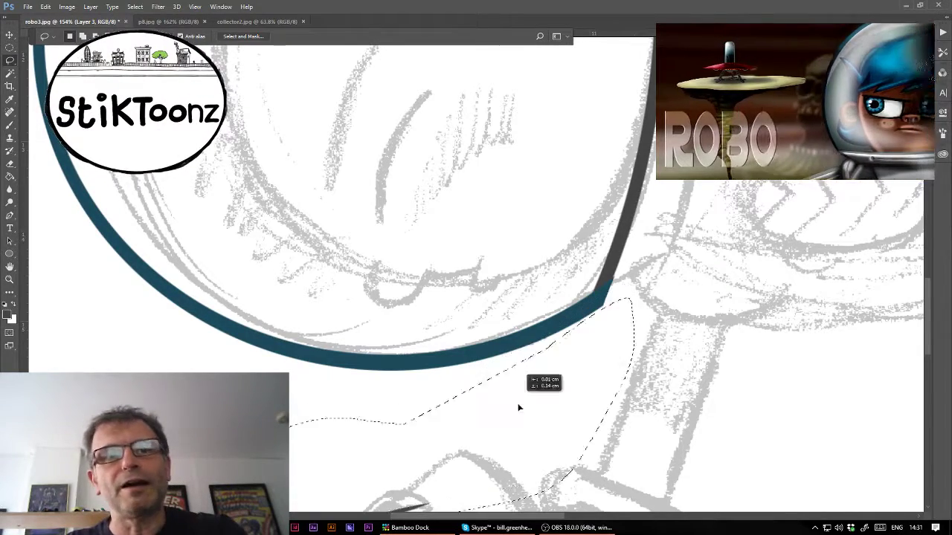
{"action": "key", "text": "ctrl+d"}
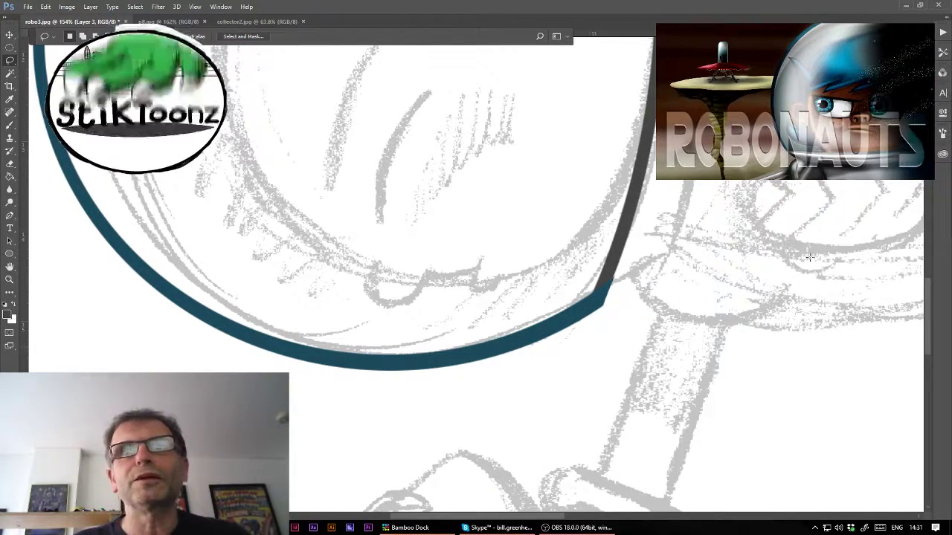
{"action": "scroll", "coordinate": [519, 408], "scroll_direction": "up", "scroll_amount": 2}
{"action": "scroll", "coordinate": [518, 408], "scroll_direction": "up", "scroll_amount": 3}
{"action": "scroll", "coordinate": [518, 408], "scroll_direction": "up", "scroll_amount": 2}
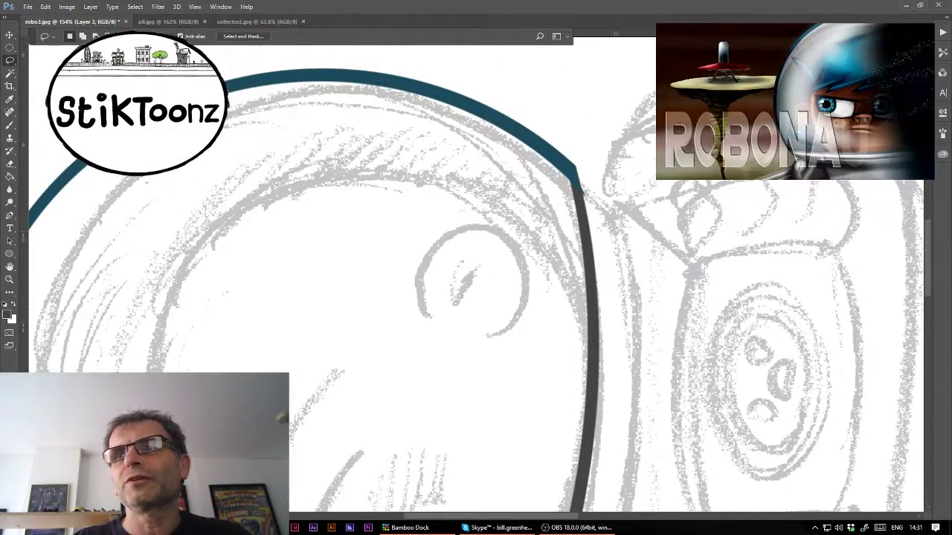
{"action": "left_click_drag", "start_coordinate": [614, 311], "coordinate": [619, 305]}
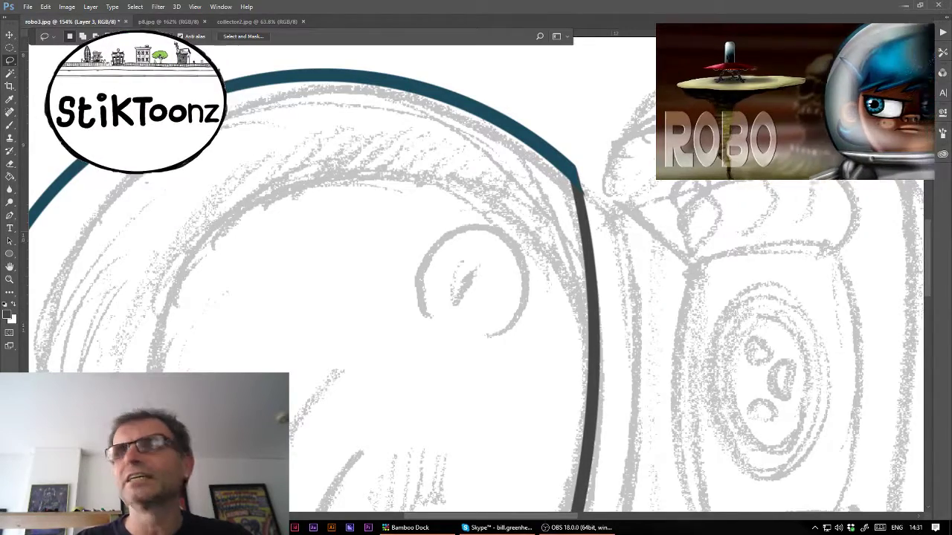
{"action": "scroll", "coordinate": [636, 310], "scroll_direction": "down", "scroll_amount": 3}
{"action": "scroll", "coordinate": [475, 279], "scroll_direction": "down", "scroll_amount": 3}
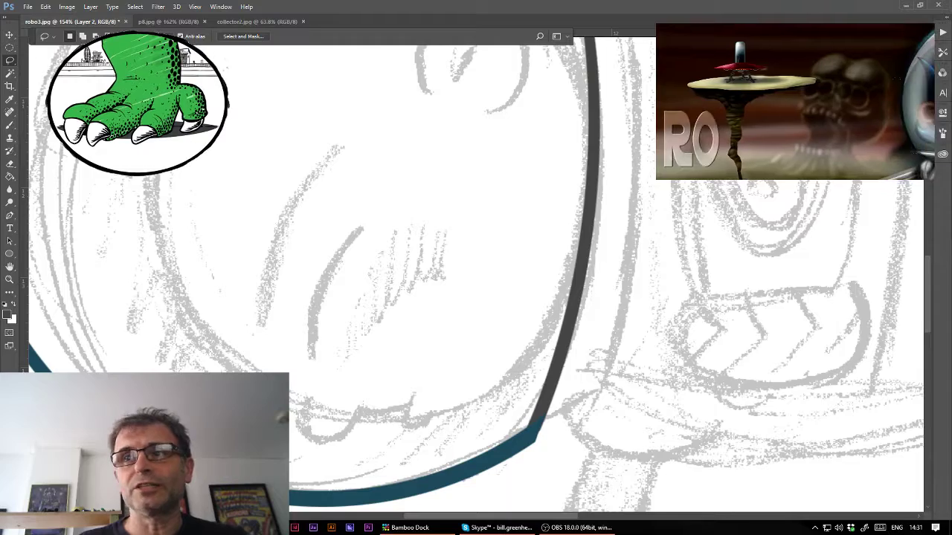
- Add a new layer and set the brush to 100% opacity with a chosen preset
{"action": "key", "text": "ctrl+shift+alt+n"}
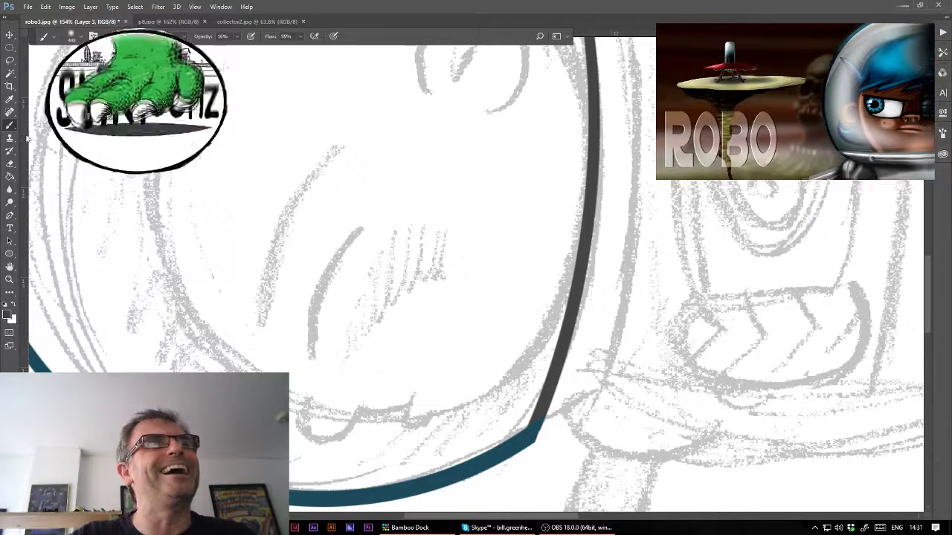
{"action": "left_click", "coordinate": [71, 36]}
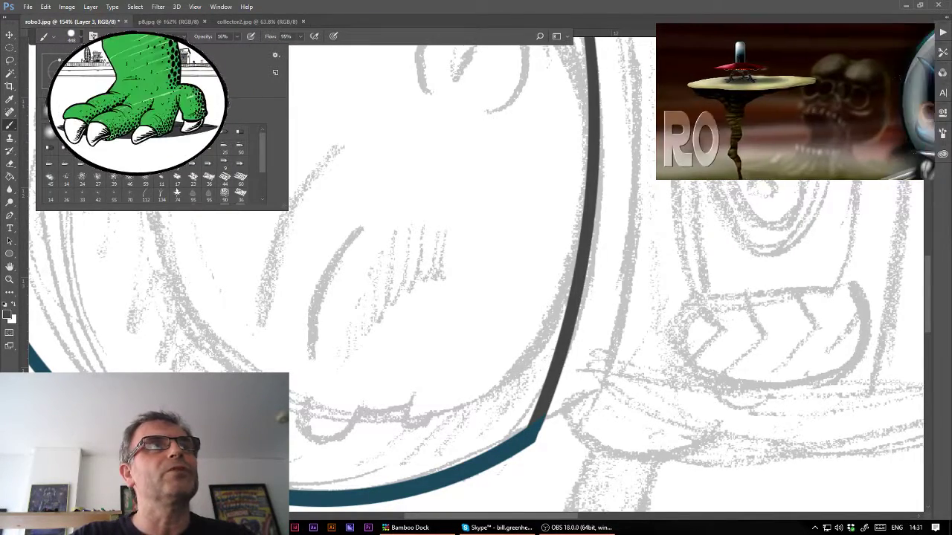
{"action": "left_click", "coordinate": [236, 38]}
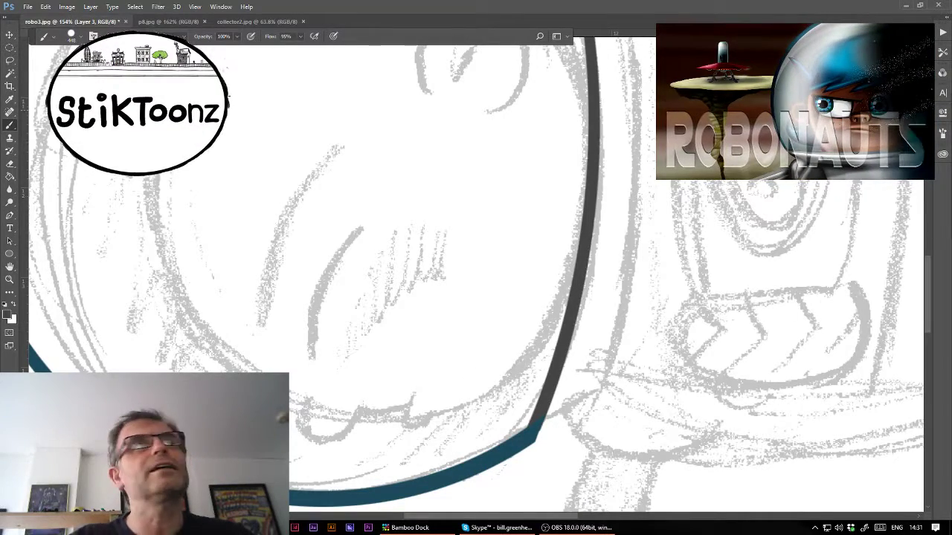
{"action": "left_click", "coordinate": [80, 39]}
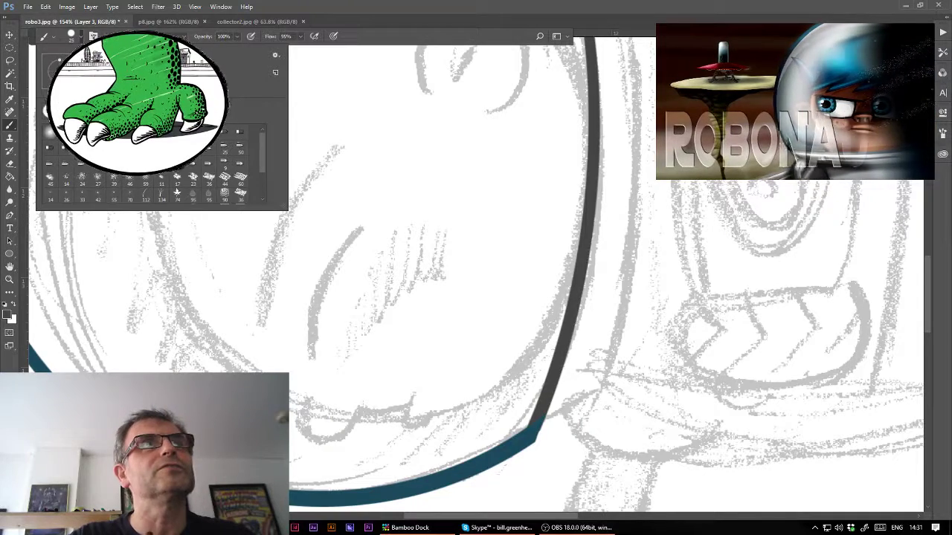
{"action": "left_click", "coordinate": [535, 431]}
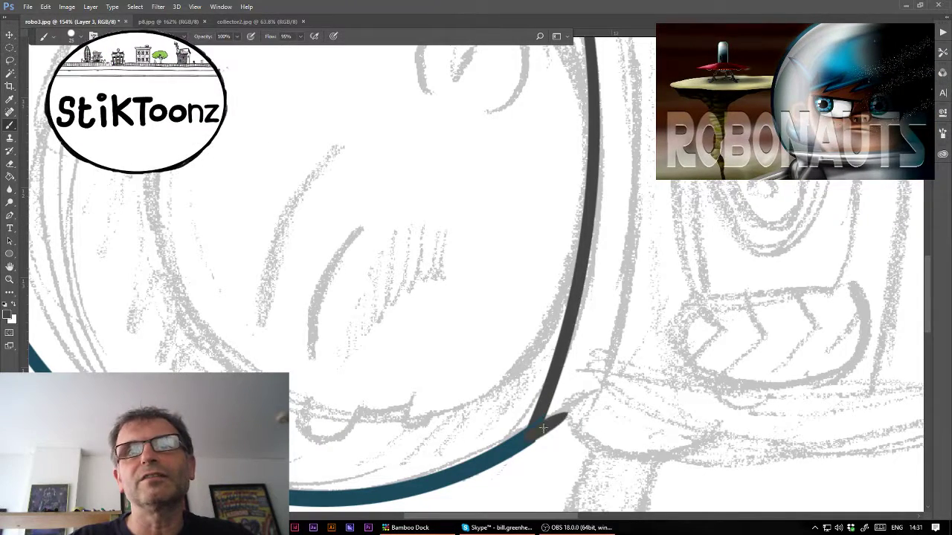
- Paint a dark grey tapered stroke from the helmet's lower right edge toward the collar
{"action": "left_click_drag", "start_coordinate": [543, 428], "coordinate": [563, 413]}
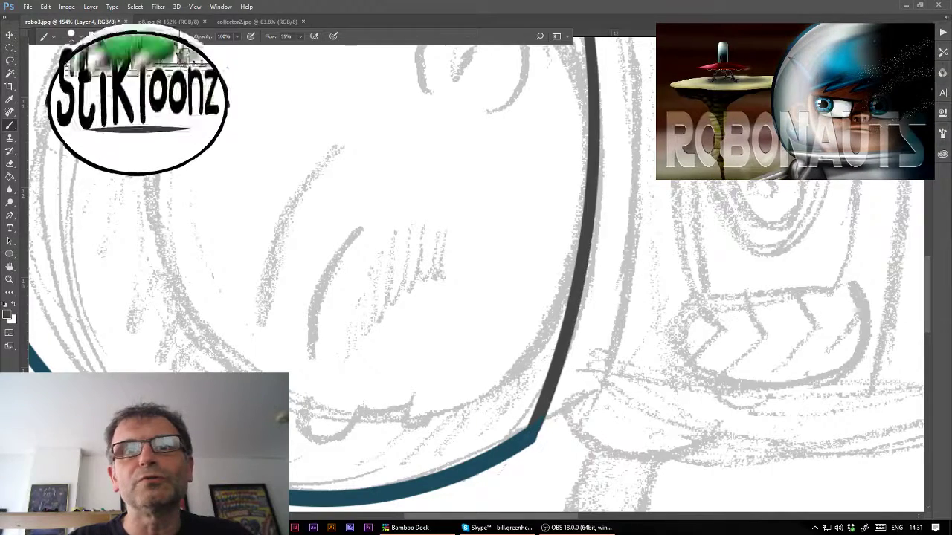
{"action": "mouse_move", "coordinate": [584, 397]}
{"action": "left_mouse_down"}
{"action": "mouse_move", "coordinate": [545, 425]}
{"action": "mouse_move", "coordinate": [585, 398]}
{"action": "left_mouse_up"}
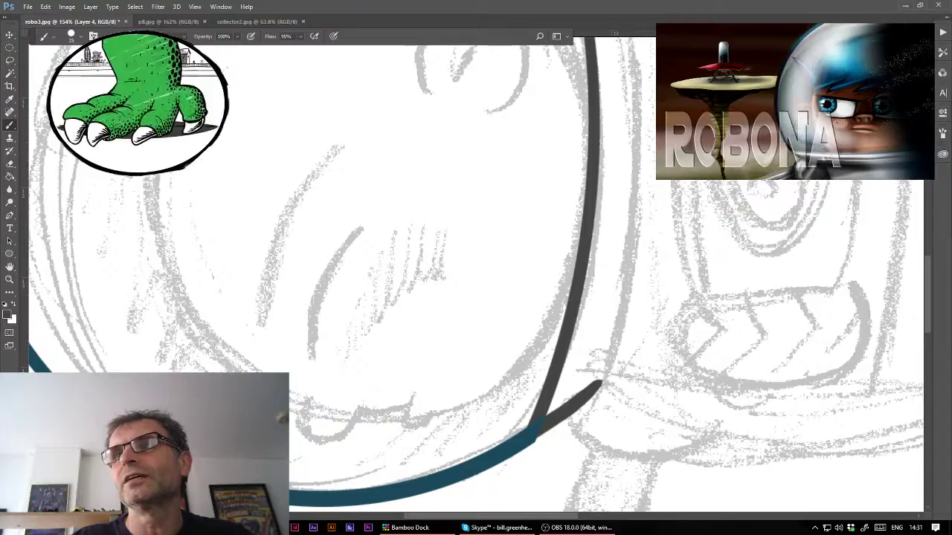
{"action": "scroll", "coordinate": [620, 205], "scroll_direction": "down", "scroll_amount": 2}
{"action": "scroll", "coordinate": [620, 204], "scroll_direction": "down", "scroll_amount": 2}
{"action": "scroll", "coordinate": [620, 204], "scroll_direction": "down", "scroll_amount": 2}
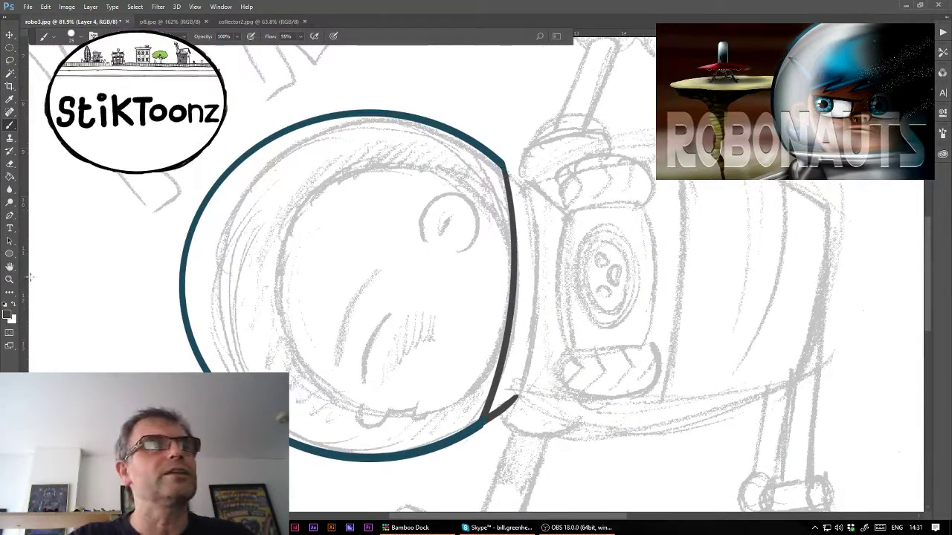
- Zoom to the blue-grey outline junction and paint the dark grey stroke longer toward the chest
{"action": "key", "text": "z"}
{"action": "left_click_drag", "start_coordinate": [514, 162], "coordinate": [528, 172]}
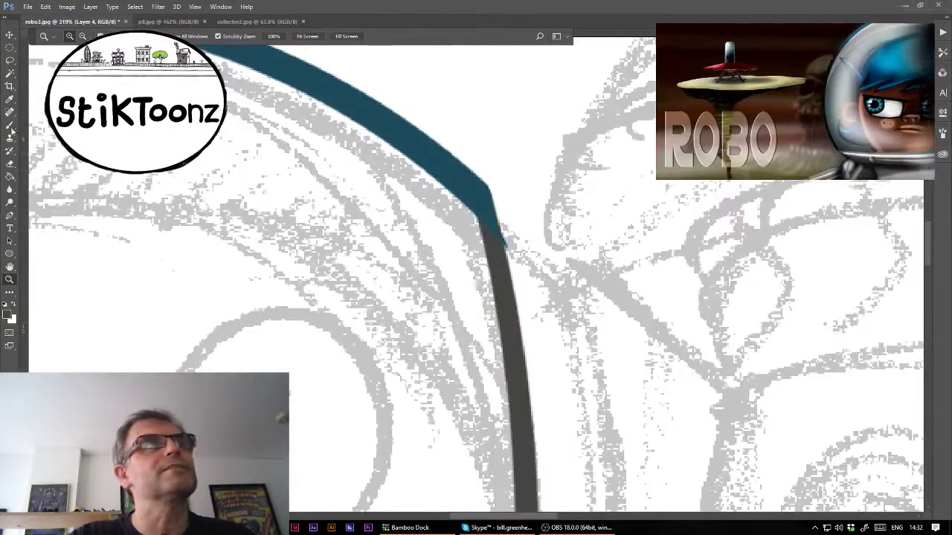
{"action": "left_click", "coordinate": [10, 125]}
{"action": "mouse_move", "coordinate": [491, 192]}
{"action": "left_mouse_down"}
{"action": "mouse_move", "coordinate": [497, 214]}
{"action": "mouse_move", "coordinate": [567, 299]}
{"action": "left_mouse_up"}
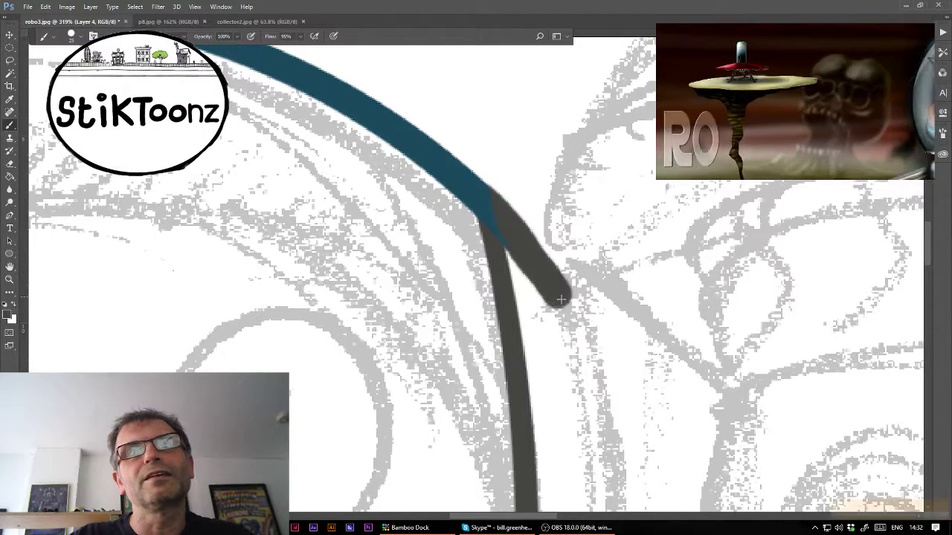
{"action": "left_click_drag", "start_coordinate": [551, 285], "coordinate": [564, 303]}
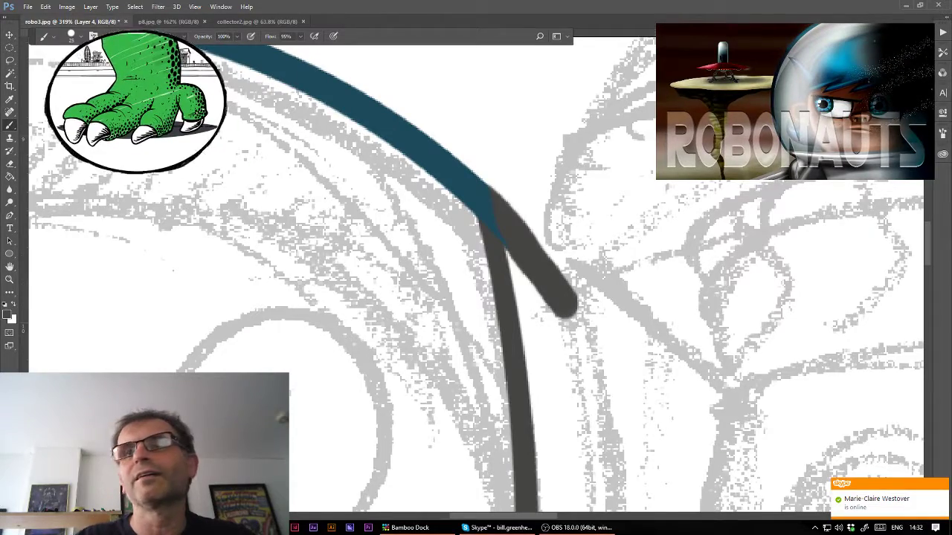
{"action": "key", "text": "ctrl+0"}
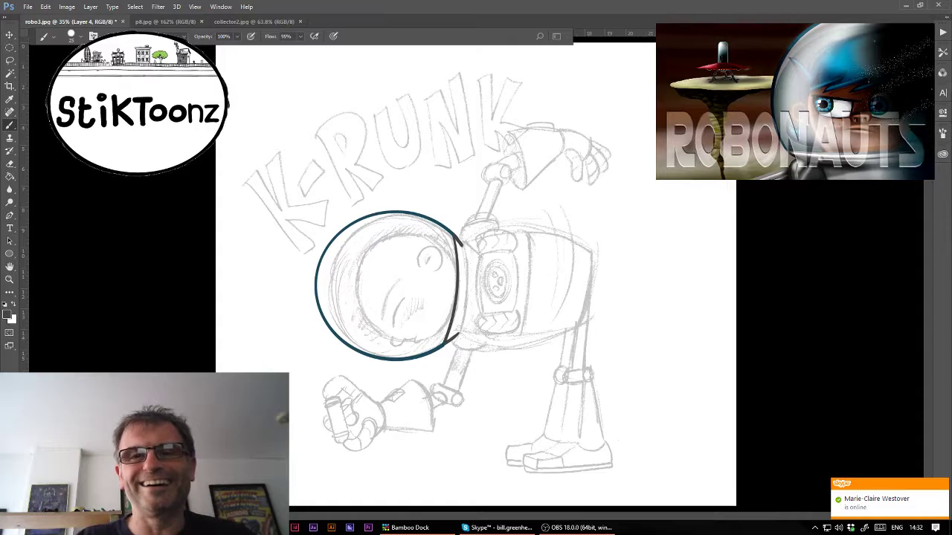
- Select the Lasso tool for a freehand selection on the robot sketch
{"action": "left_click", "coordinate": [10, 61]}
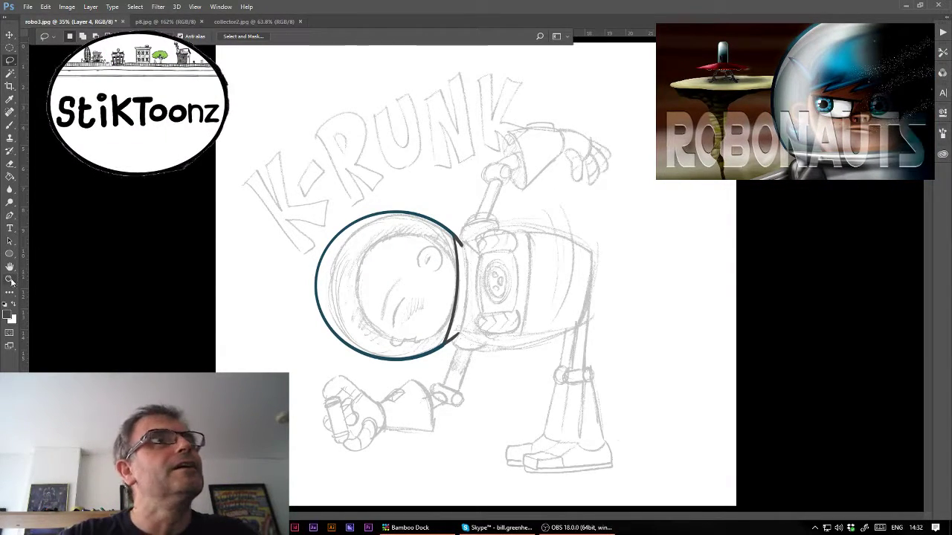
- Copy the dark grey helmet-edge stroke from Layer 3 onto Layer 5, shifted right of the original
{"action": "left_click_drag", "start_coordinate": [479, 261], "coordinate": [521, 261]}
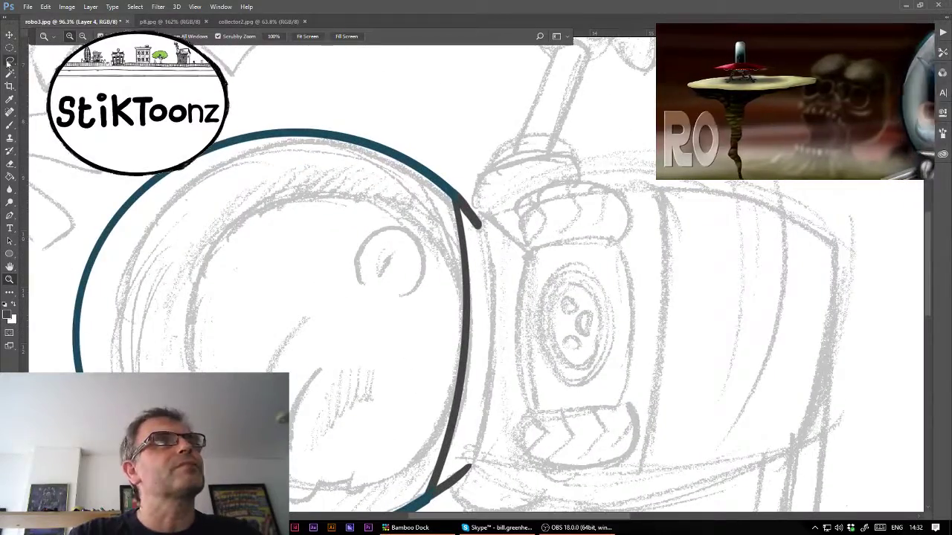
{"action": "left_click", "coordinate": [9, 61]}
{"action": "key", "text": "alt+bracketleft"}
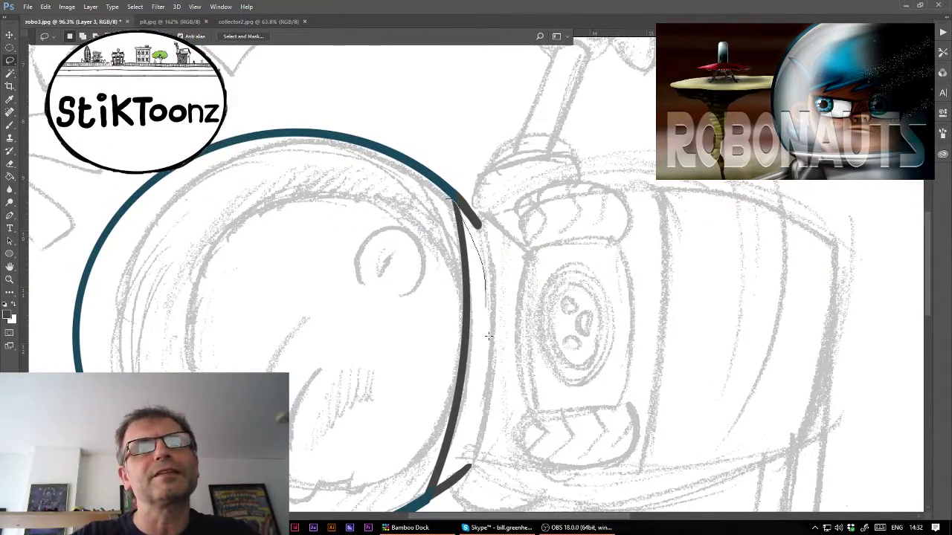
{"action": "left_click_drag", "start_coordinate": [488, 336], "coordinate": [457, 446]}
{"action": "key", "text": "ctrl+j"}
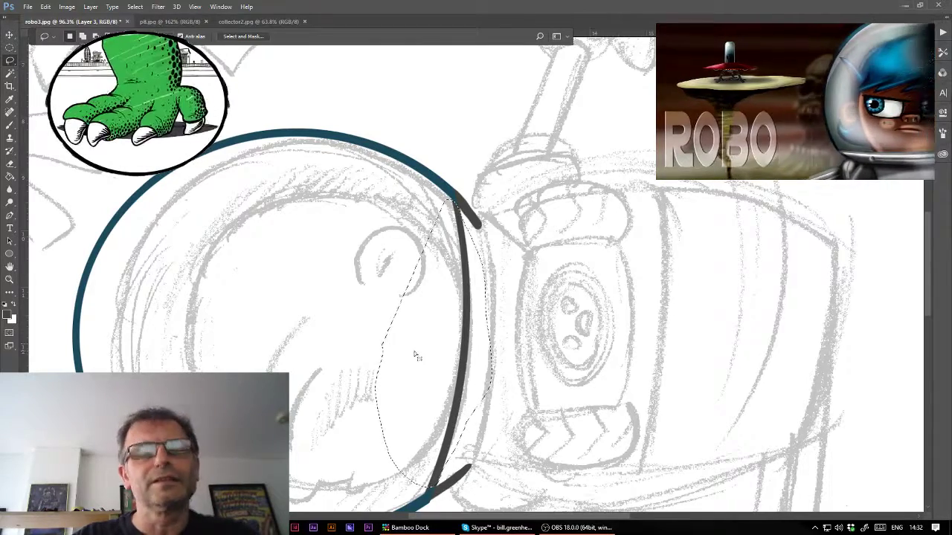
{"action": "left_click_drag", "start_coordinate": [431, 344], "coordinate": [416, 344]}
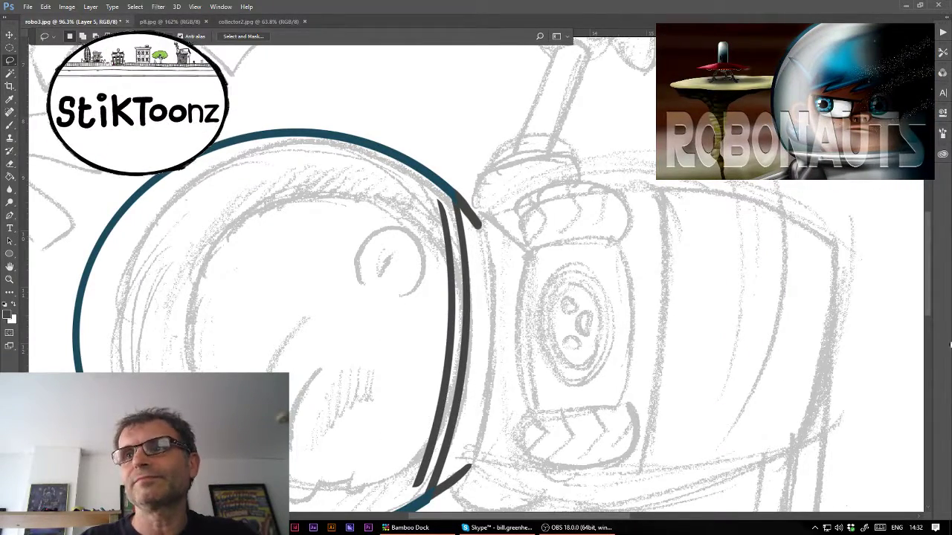
{"action": "left_click_drag", "start_coordinate": [522, 327], "coordinate": [556, 327]}
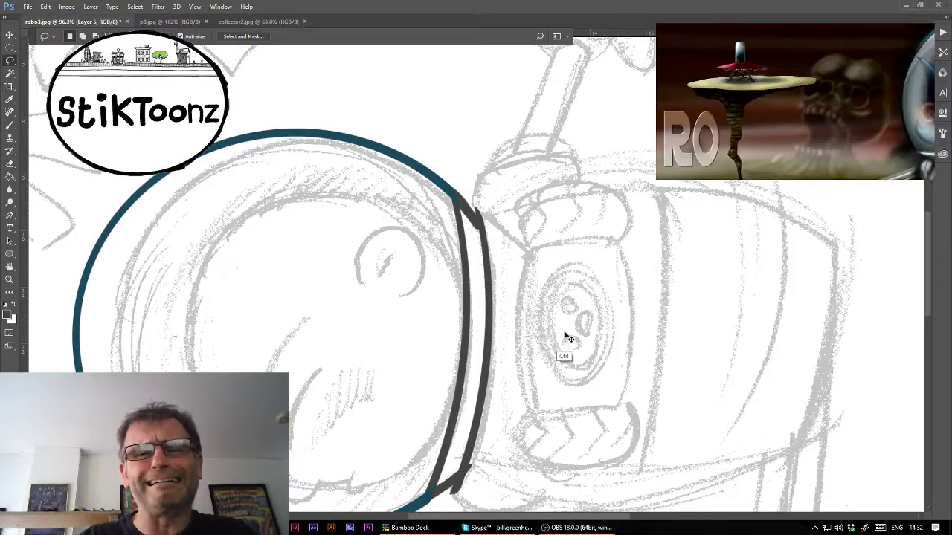
- Free-transform the Layer 5 line: shorten it and skew its bottom about 1.4° along the rim
{"action": "left_click", "coordinate": [45, 7]}
{"action": "left_click", "coordinate": [66, 210]}
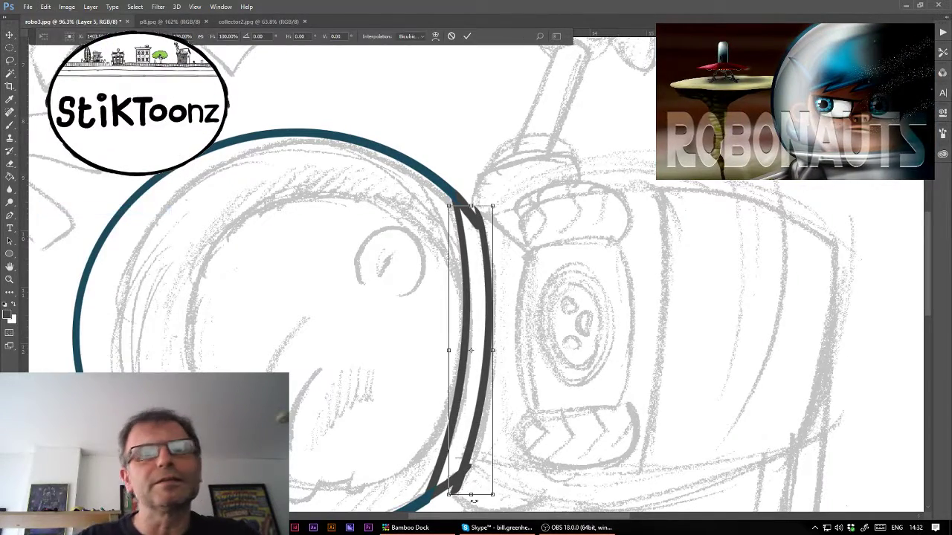
{"action": "left_click_drag", "start_coordinate": [470, 466], "coordinate": [473, 481]}
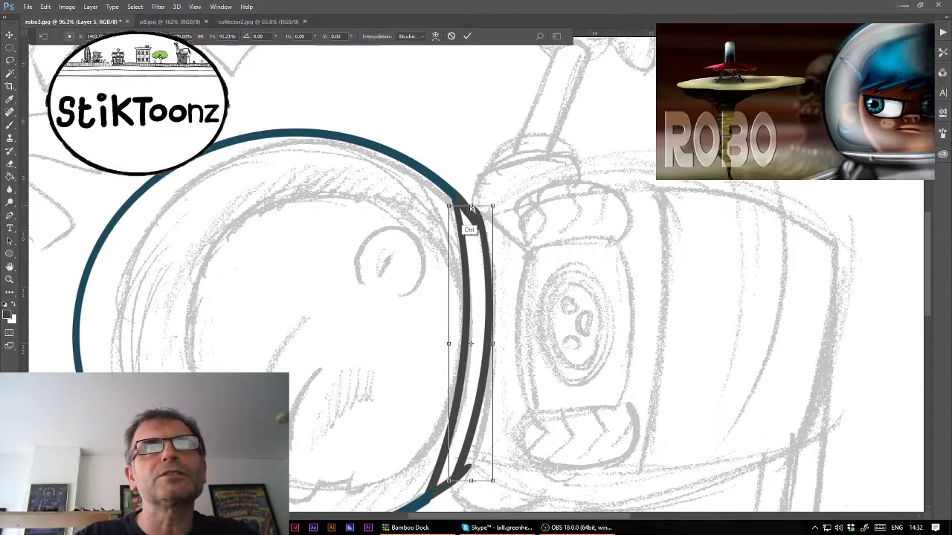
{"action": "left_click_drag", "start_coordinate": [470, 208], "coordinate": [469, 218]}
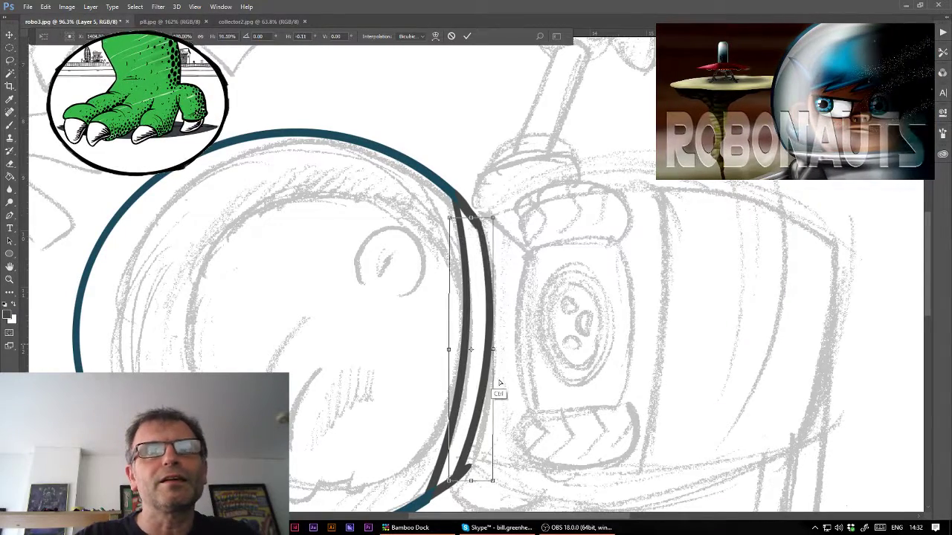
{"action": "left_click_drag", "start_coordinate": [473, 480], "coordinate": [478, 480]}
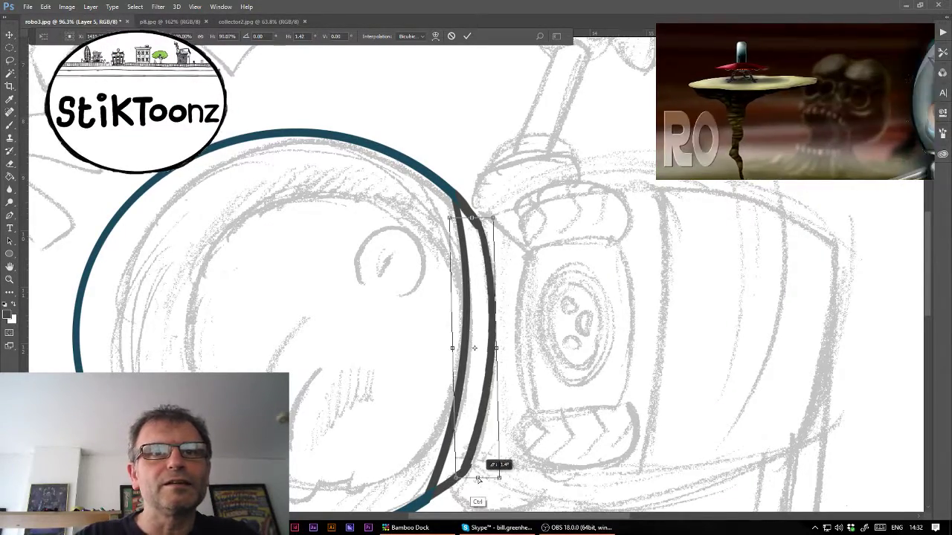
{"action": "key", "text": "Return"}
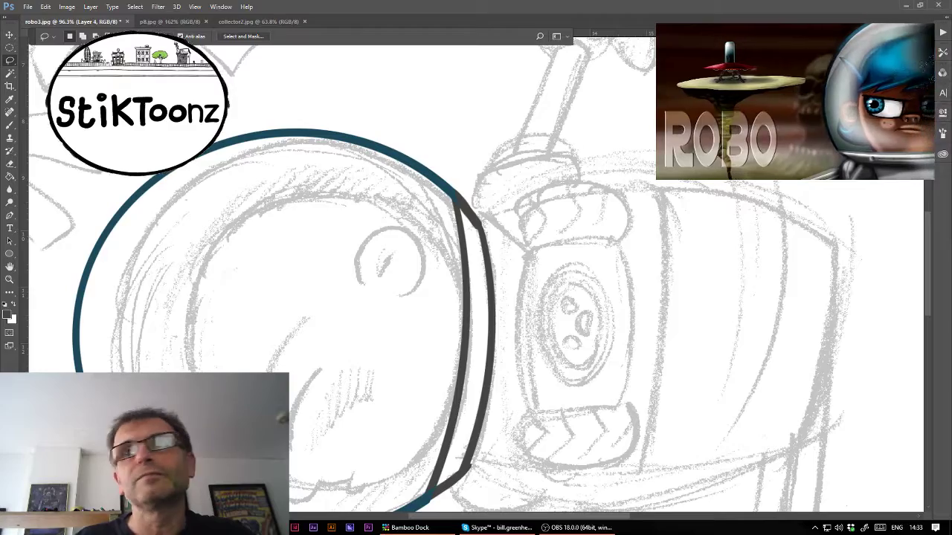
- Zoom into the rim joint and lasso the dark stroke's overhang and inner corner
{"action": "left_click", "coordinate": [9, 280]}
{"action": "left_click_drag", "start_coordinate": [455, 195], "coordinate": [520, 220]}
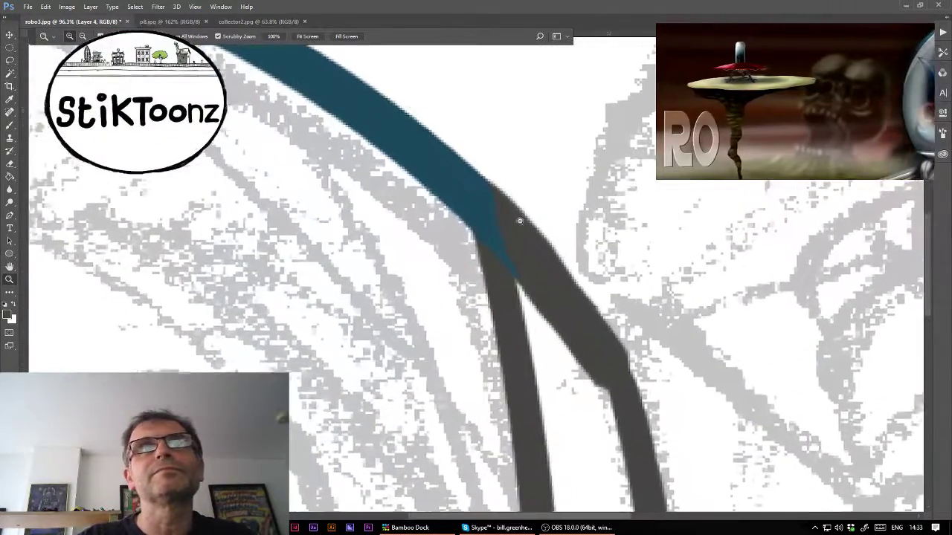
{"action": "left_click", "coordinate": [9, 63]}
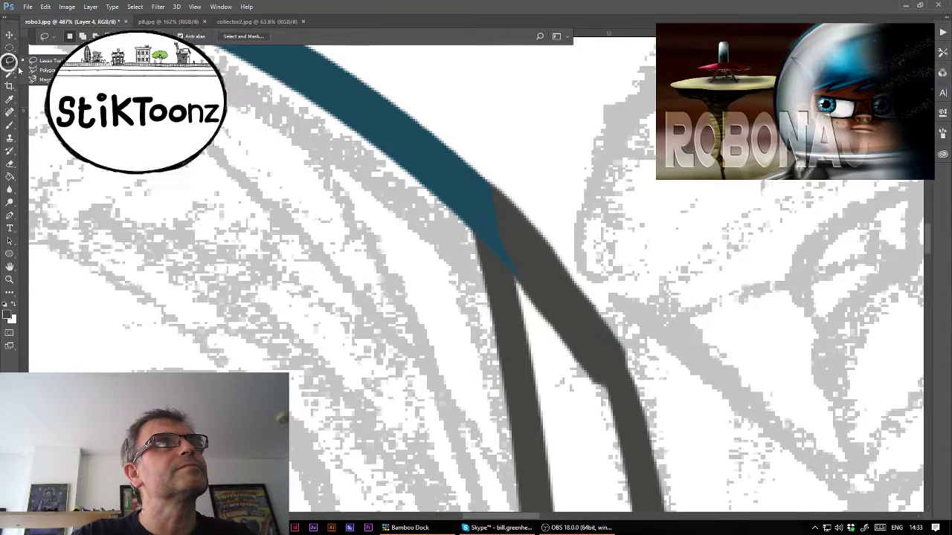
{"action": "left_click_drag", "start_coordinate": [488, 180], "coordinate": [554, 255]}
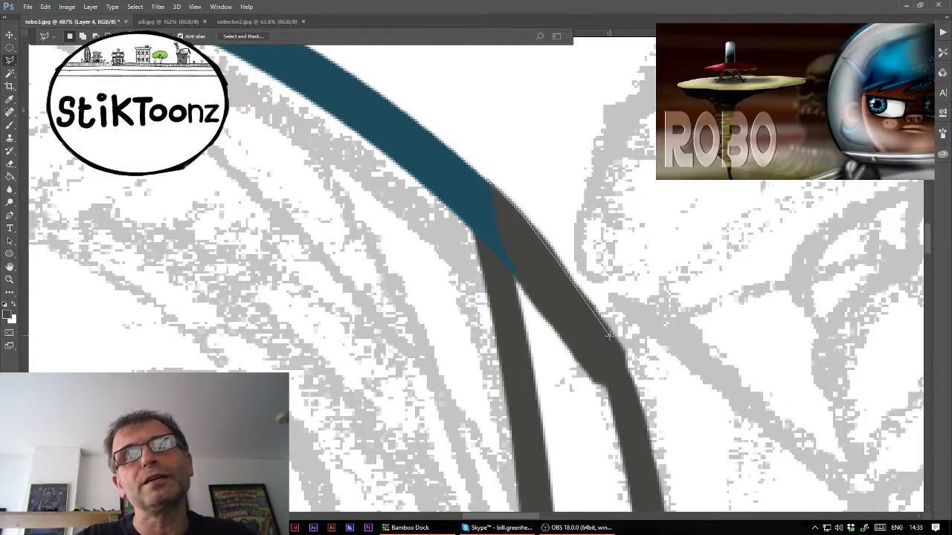
{"action": "left_click_drag", "start_coordinate": [624, 363], "coordinate": [632, 384]}
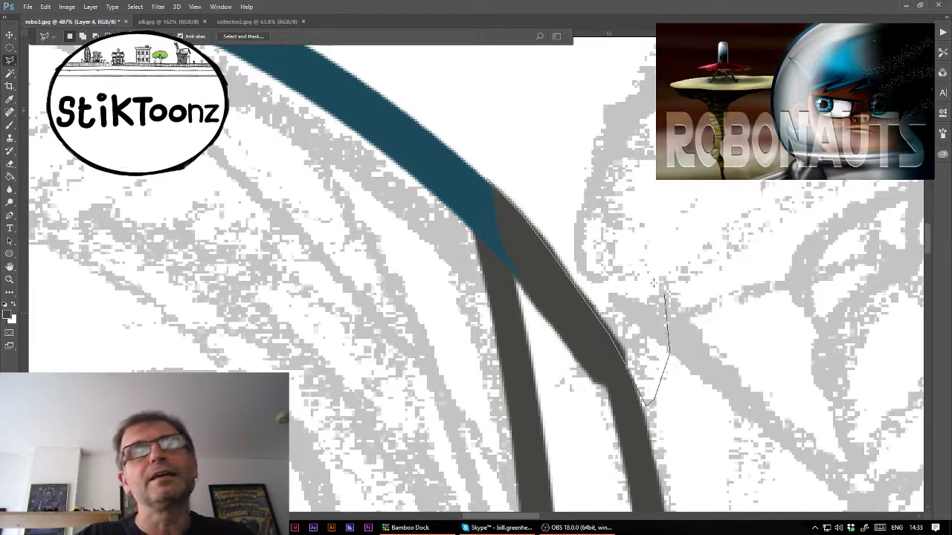
{"action": "left_click_drag", "start_coordinate": [653, 282], "coordinate": [487, 178]}
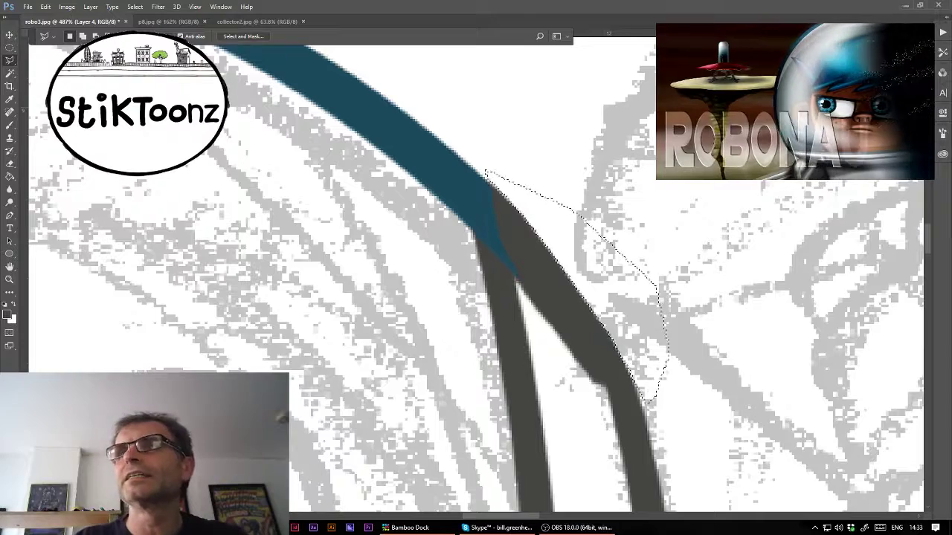
{"action": "left_click_drag", "start_coordinate": [595, 369], "coordinate": [565, 395]}
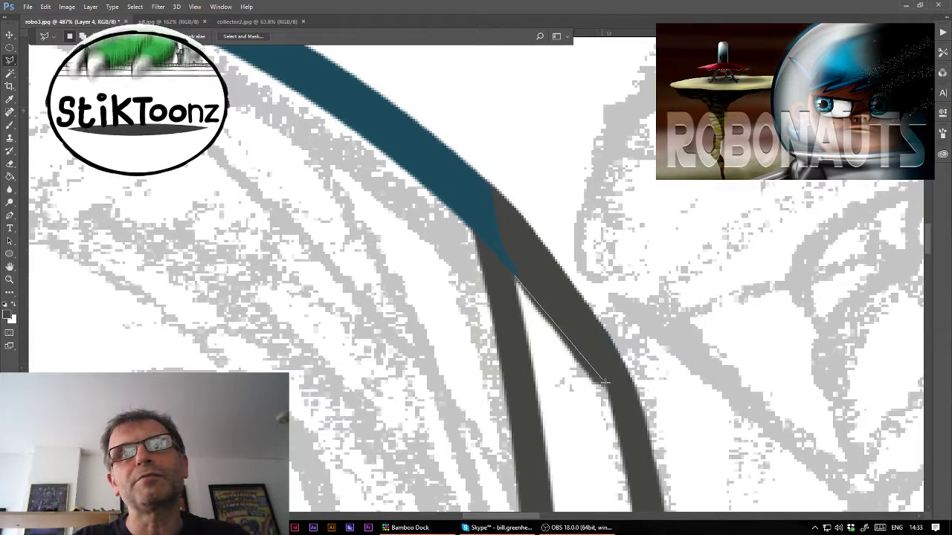
{"action": "left_click_drag", "start_coordinate": [518, 292], "coordinate": [517, 287]}
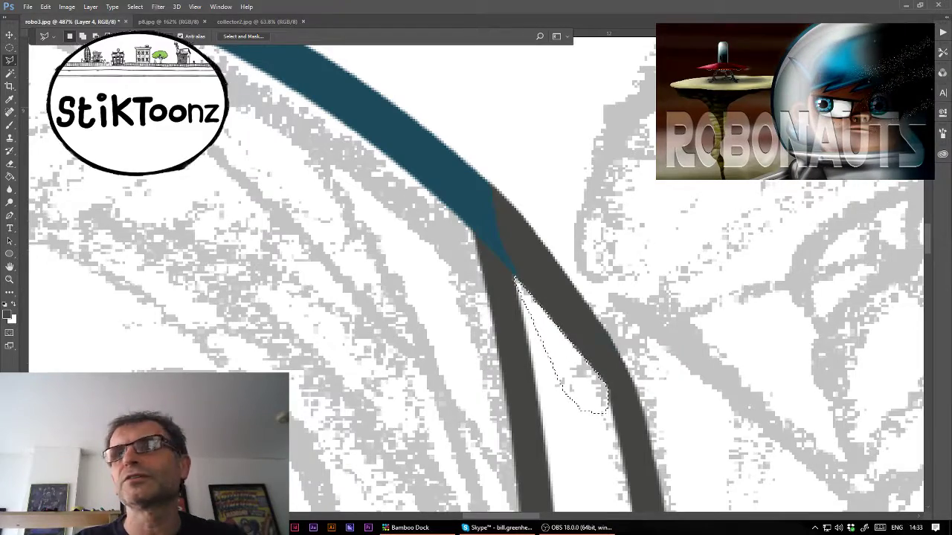
- Fit the whole canvas, then zoom close on the helmet rim joint
{"action": "key", "text": "ctrl+0"}
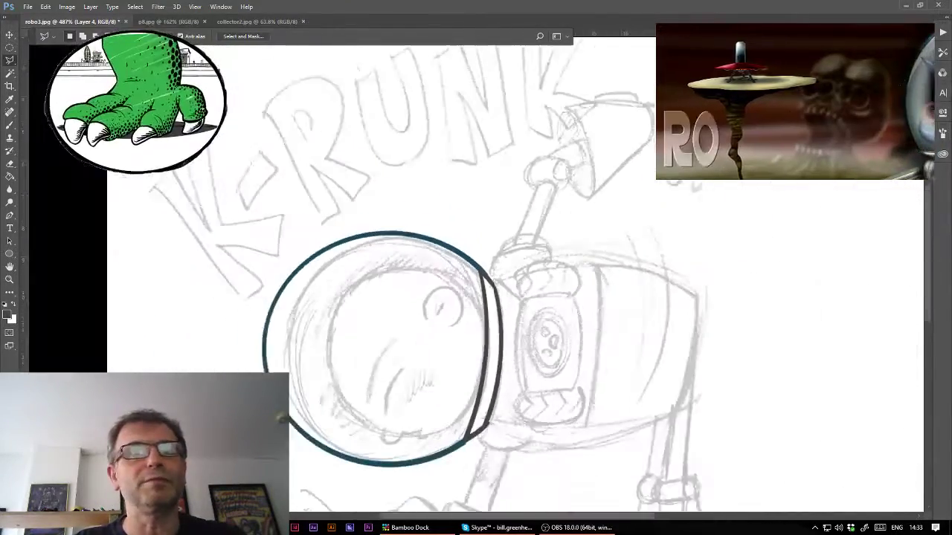
{"action": "left_click", "coordinate": [10, 280]}
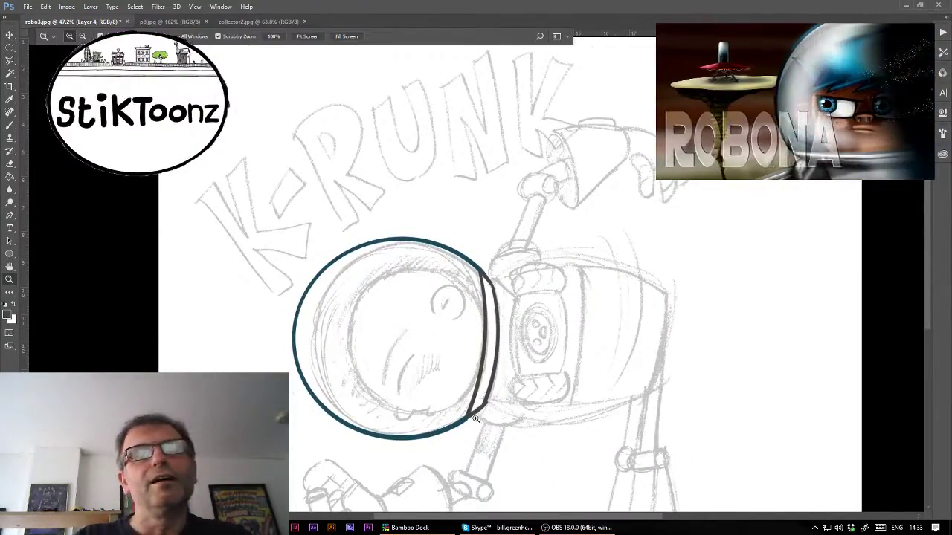
{"action": "left_click_drag", "start_coordinate": [472, 421], "coordinate": [573, 422]}
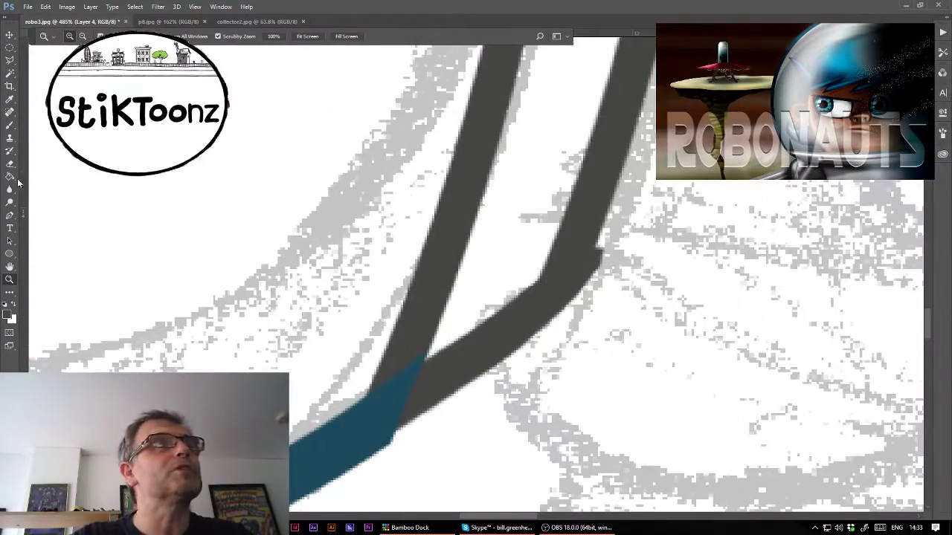
- Erase the jagged corner so the two grey rim lines meet in a single point
{"action": "left_click", "coordinate": [10, 164]}
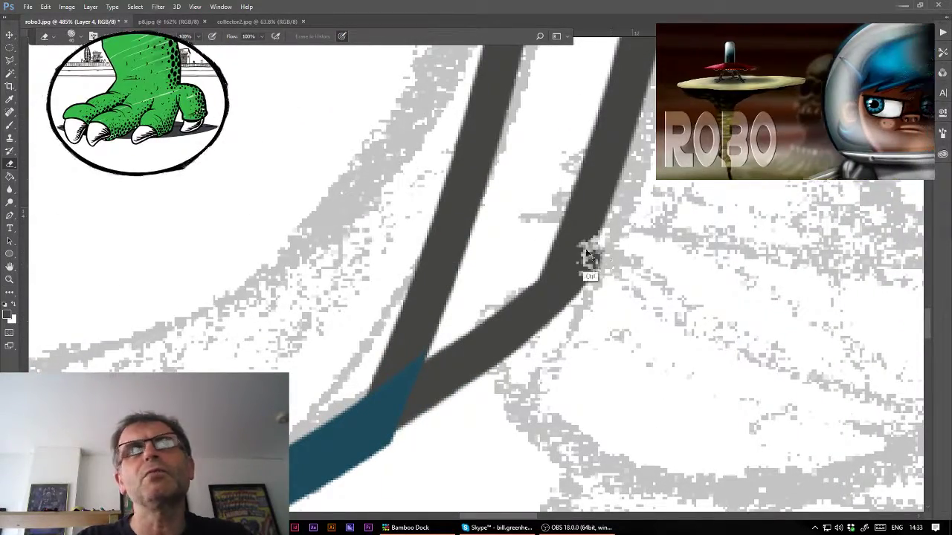
{"action": "left_click", "coordinate": [72, 35]}
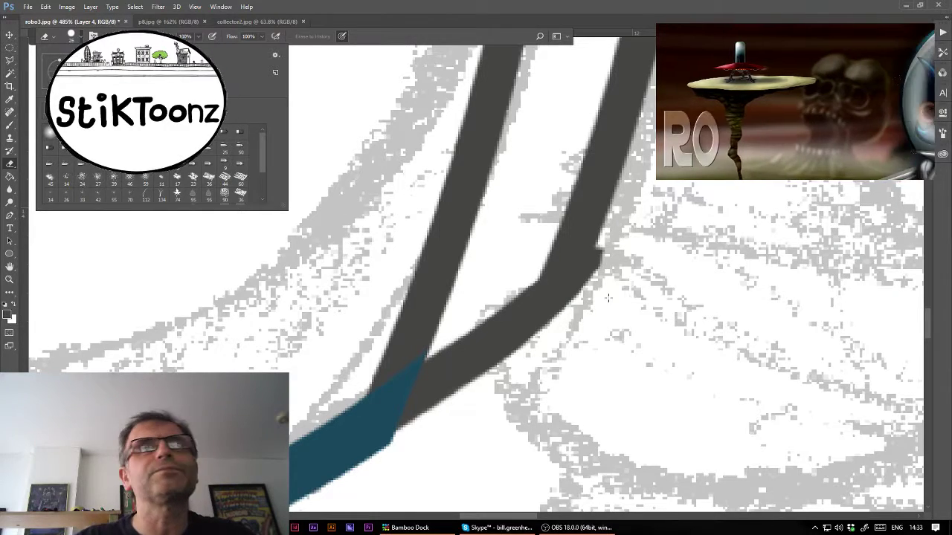
{"action": "left_click", "coordinate": [608, 297]}
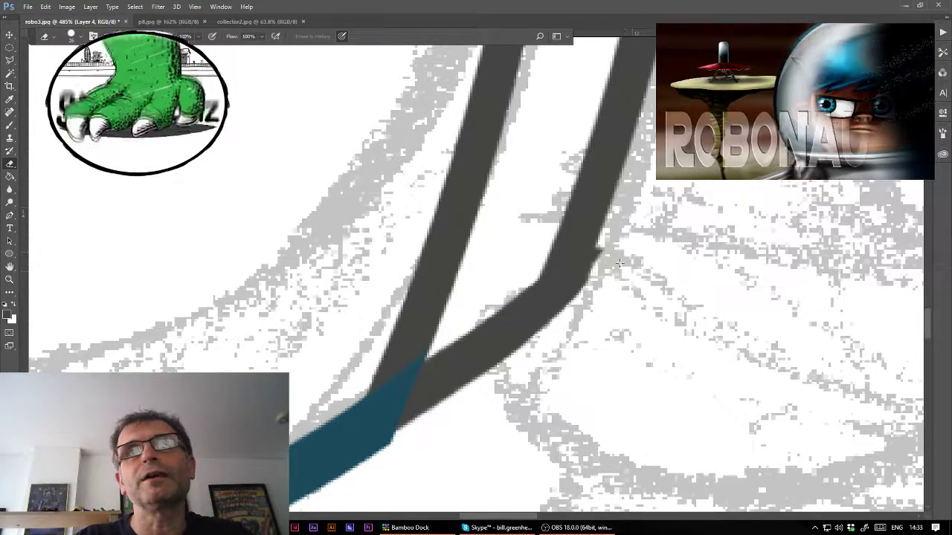
{"action": "left_click_drag", "start_coordinate": [619, 262], "coordinate": [616, 263]}
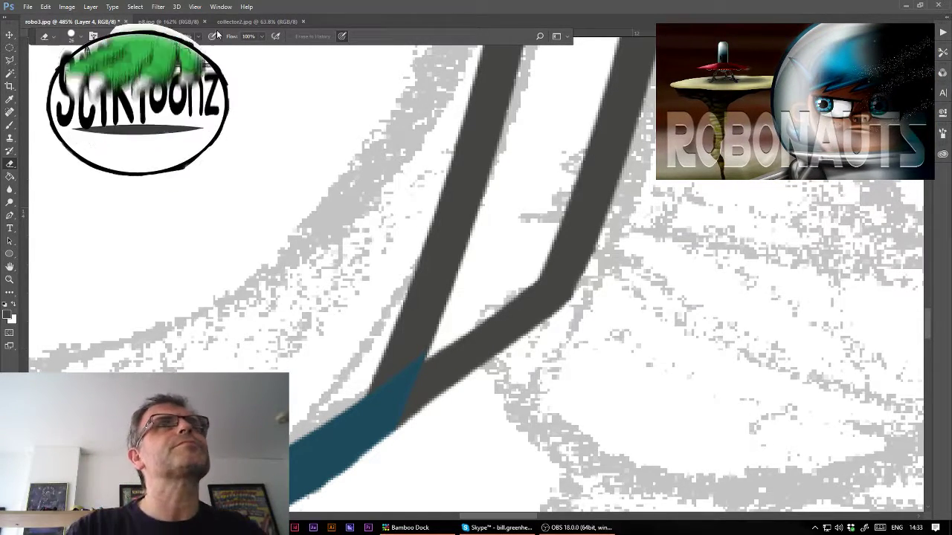
- Sample the dark red from the p8.jpg comic page as the painting colour
{"action": "left_click", "coordinate": [187, 26]}
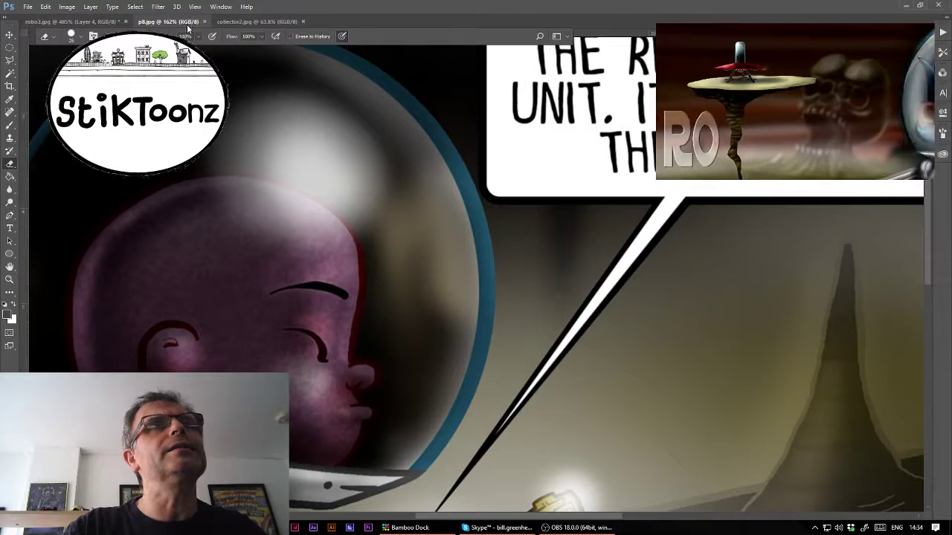
{"action": "left_click", "coordinate": [11, 100]}
{"action": "left_click", "coordinate": [358, 248]}
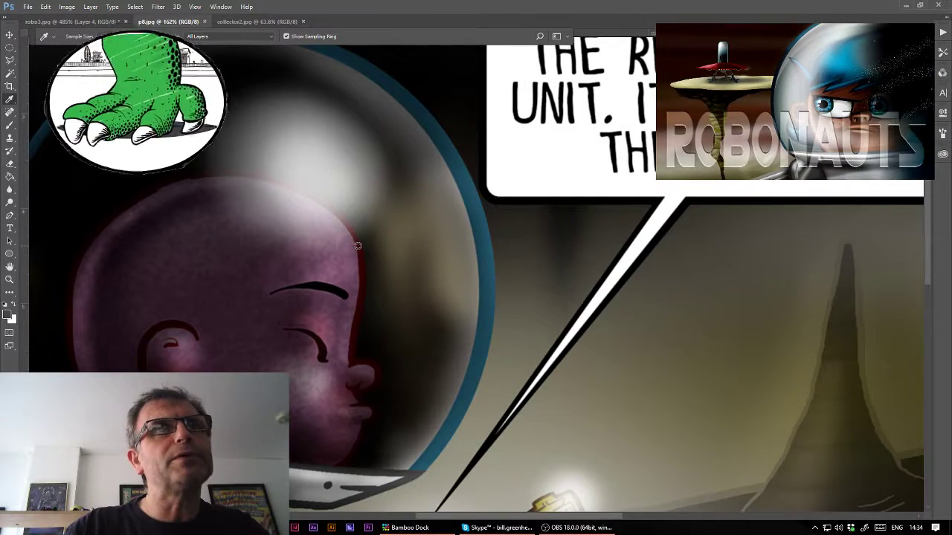
- Return to robo3.jpg, zoom out and pick the Brush tool
{"action": "left_click", "coordinate": [95, 21]}
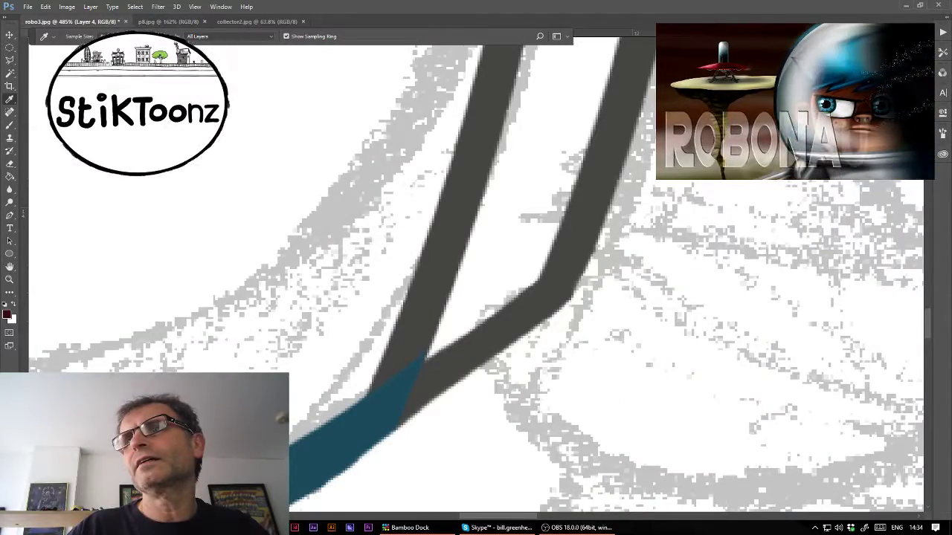
{"action": "key", "text": "ctrl+minus"}
{"action": "scroll", "coordinate": [476, 276], "scroll_direction": "up", "scroll_amount": 5}
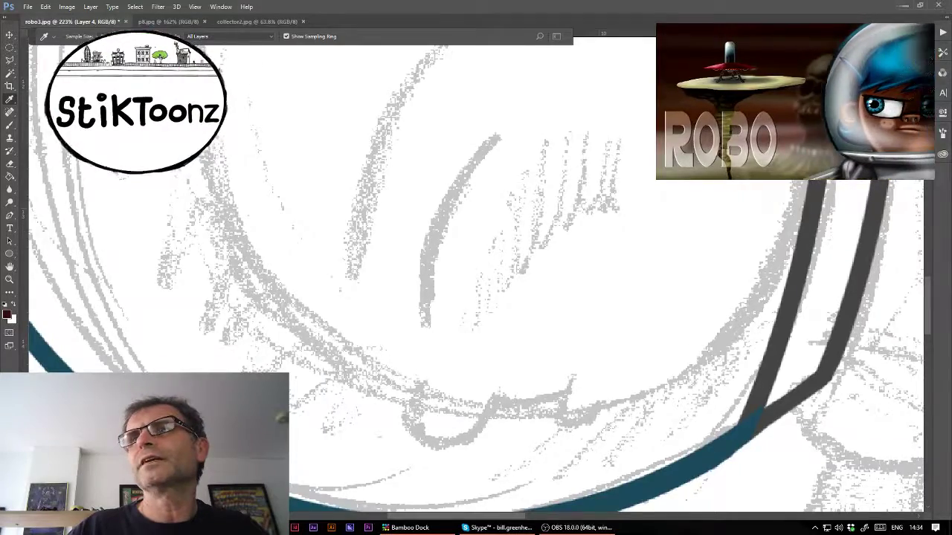
{"action": "scroll", "coordinate": [721, 196], "scroll_direction": "down", "scroll_amount": 3}
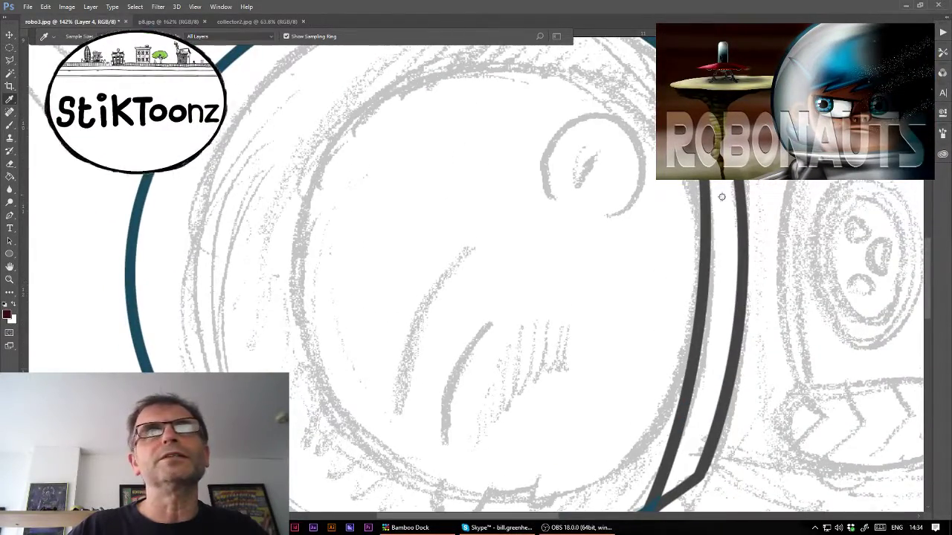
{"action": "left_click", "coordinate": [10, 126]}
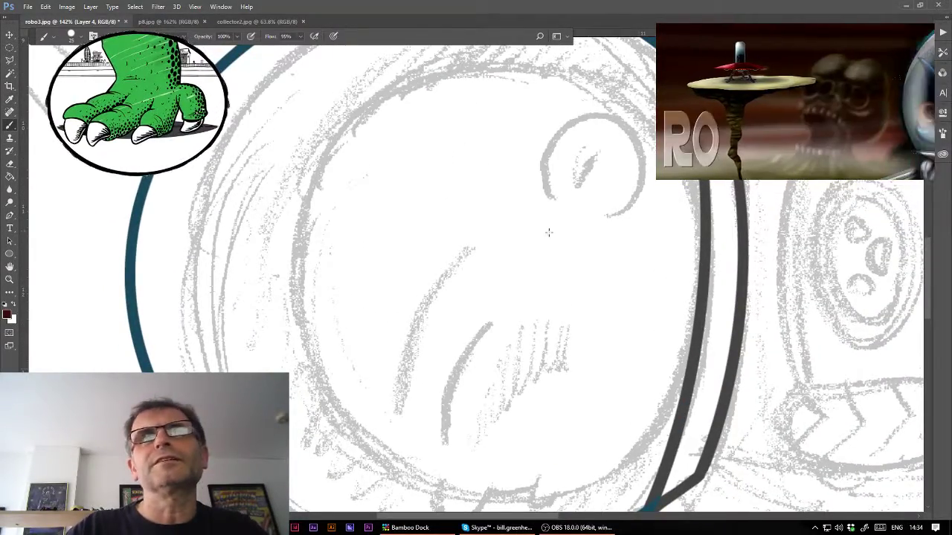
- Paint the ear's curved outer outline in dark red on Layer 4
{"action": "left_click_drag", "start_coordinate": [549, 233], "coordinate": [541, 218]}
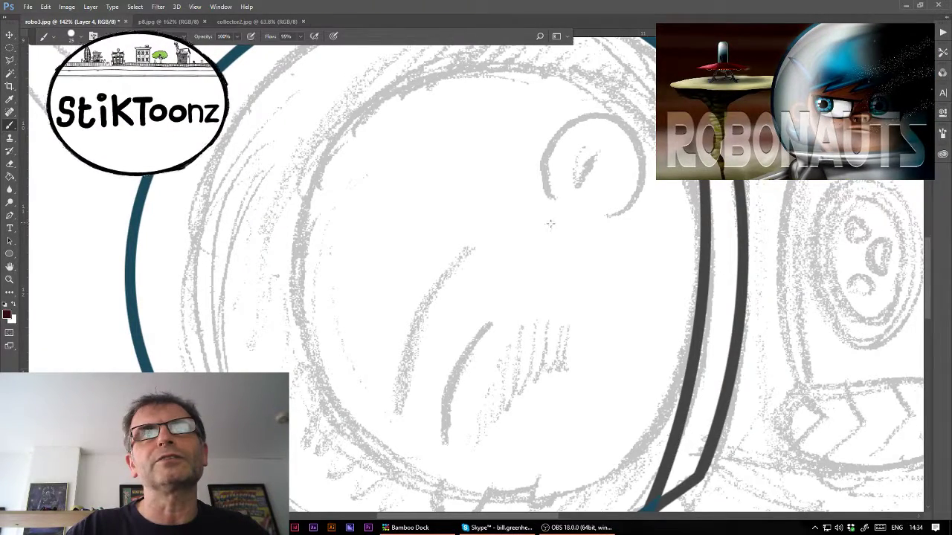
{"action": "left_click_drag", "start_coordinate": [550, 223], "coordinate": [544, 197]}
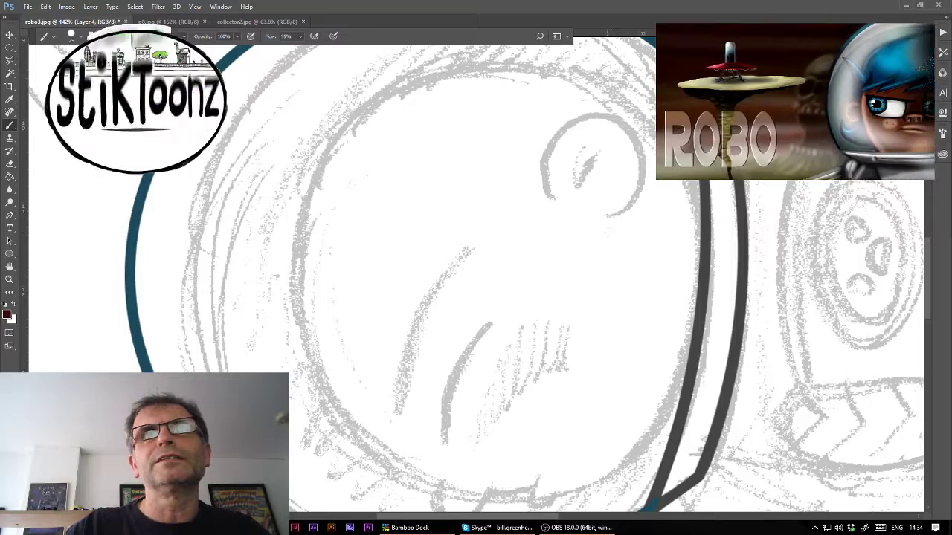
{"action": "left_click_drag", "start_coordinate": [615, 230], "coordinate": [639, 185]}
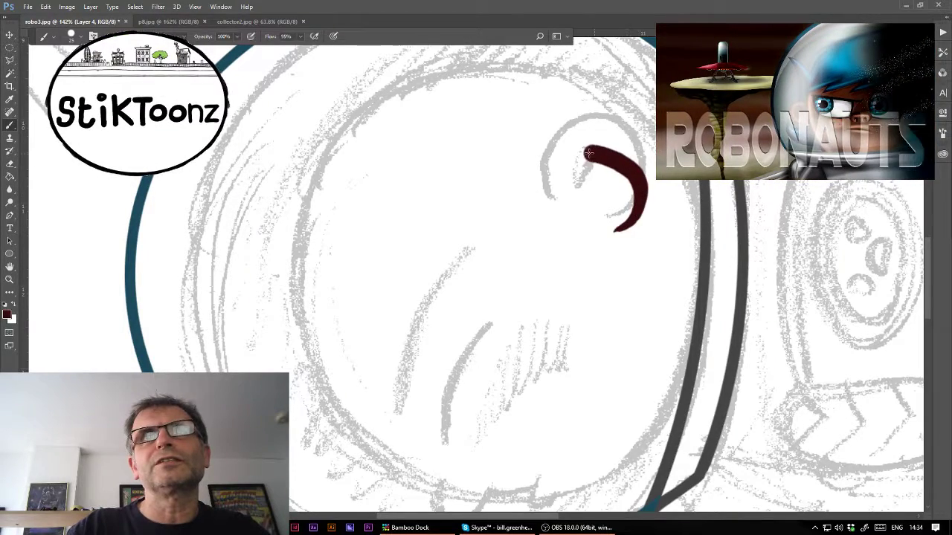
{"action": "mouse_move", "coordinate": [534, 177]}
{"action": "left_mouse_down"}
{"action": "mouse_move", "coordinate": [526, 191]}
{"action": "mouse_move", "coordinate": [541, 222]}
{"action": "left_mouse_up"}
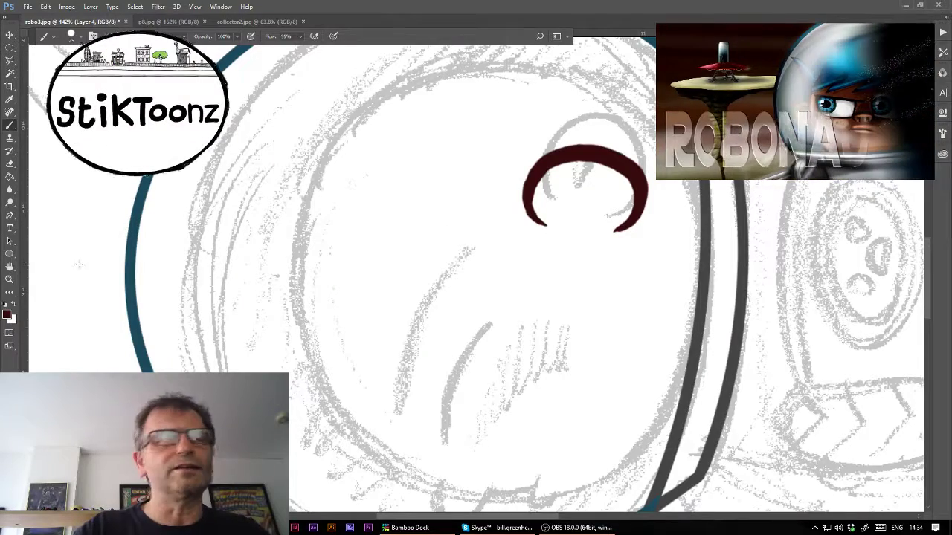
- Erase the pale trail at the arc's tip and paint the ear's inner curl
{"action": "left_click_drag", "start_coordinate": [563, 185], "coordinate": [625, 186]}
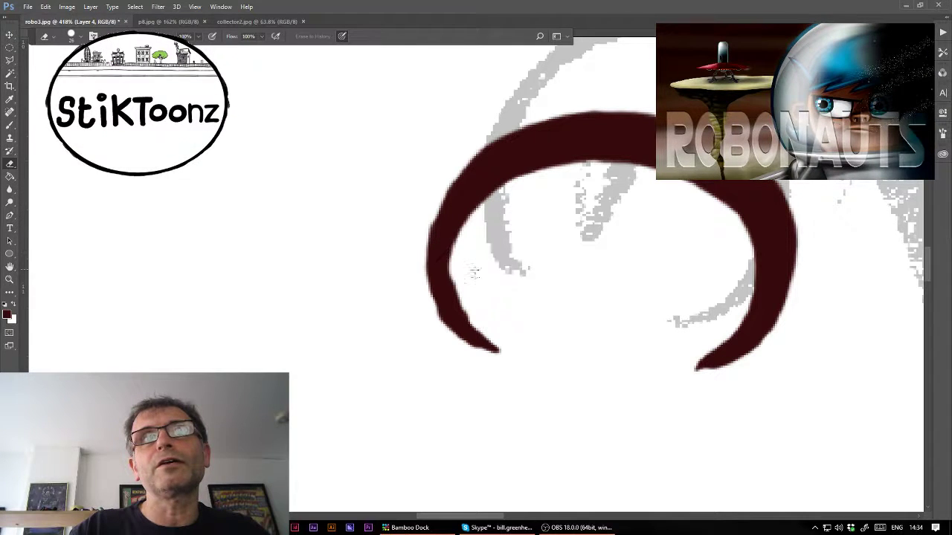
{"action": "left_click_drag", "start_coordinate": [503, 329], "coordinate": [463, 362]}
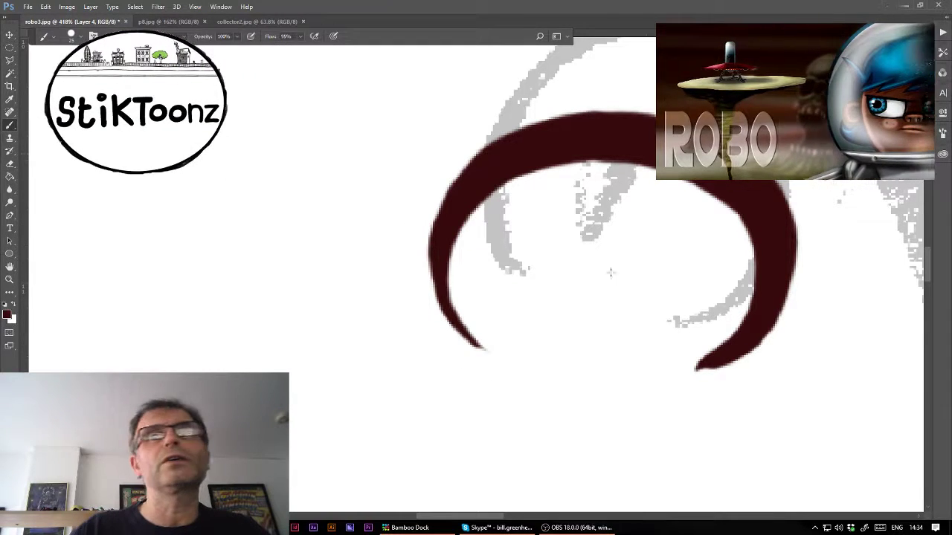
{"action": "left_click_drag", "start_coordinate": [624, 331], "coordinate": [523, 272]}
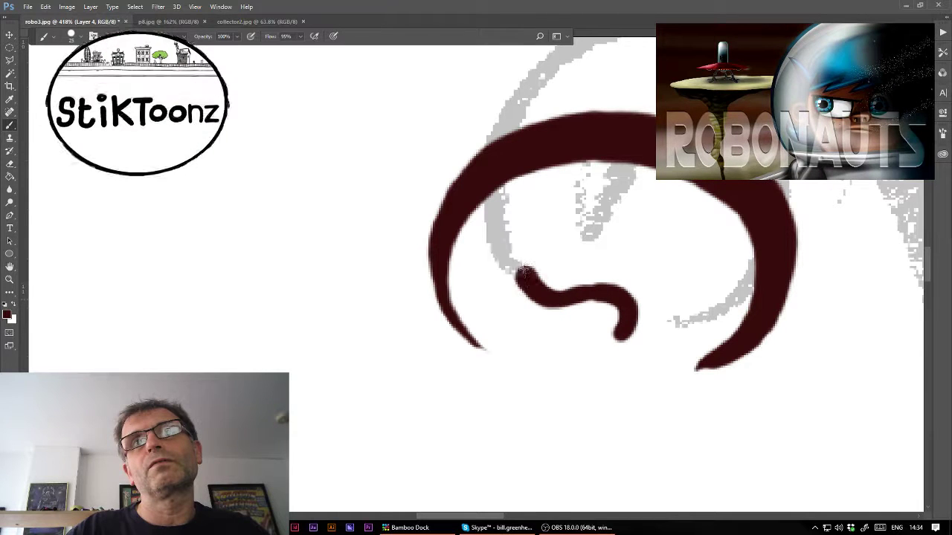
{"action": "left_click_drag", "start_coordinate": [601, 250], "coordinate": [584, 280]}
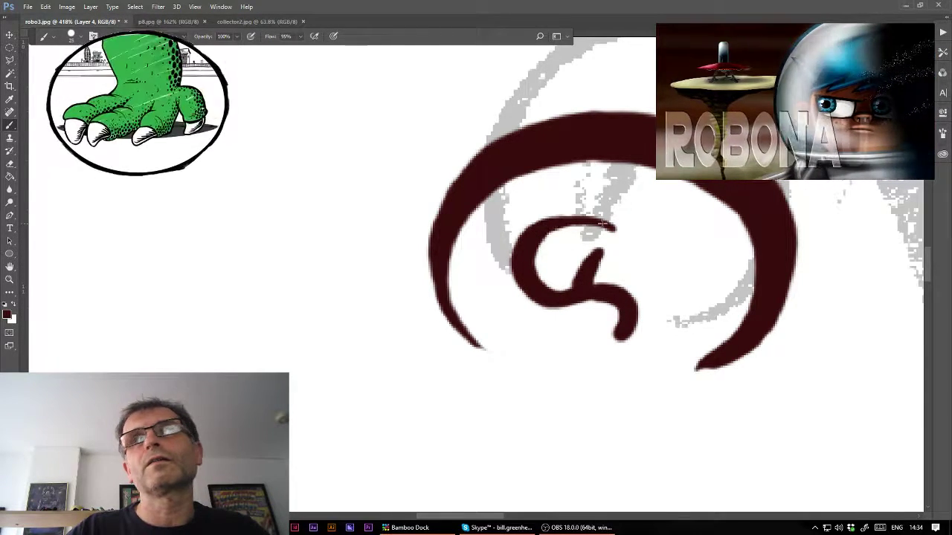
{"action": "key", "text": "ctrl+minus"}
{"action": "key", "text": "ctrl+minus"}
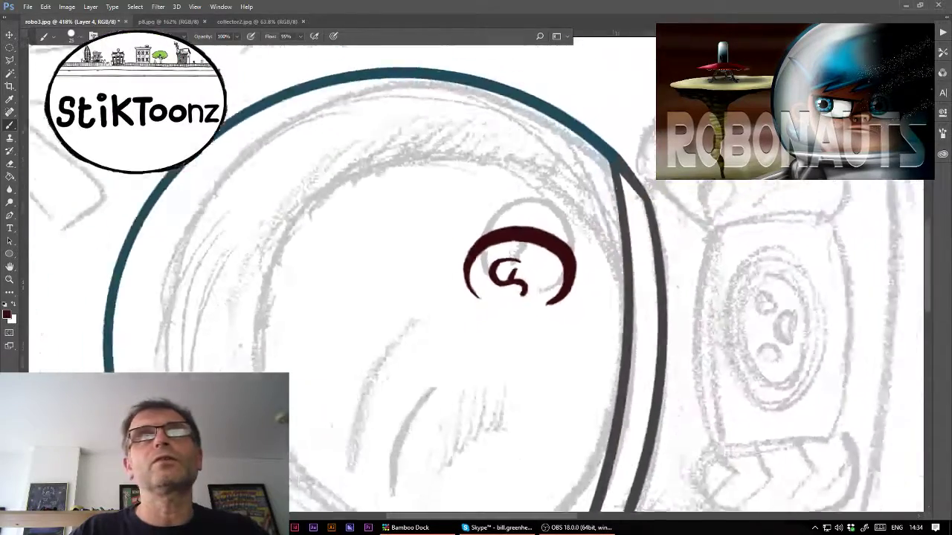
{"action": "key", "text": "ctrl+minus"}
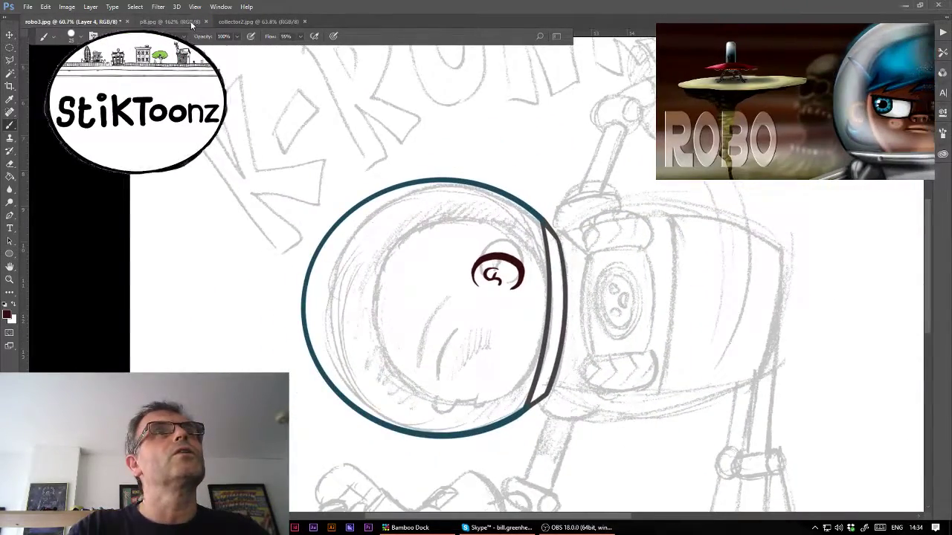
- Select the shaded astronaut head on p8.jpg with the Polygonal Lasso
{"action": "left_click", "coordinate": [169, 22]}
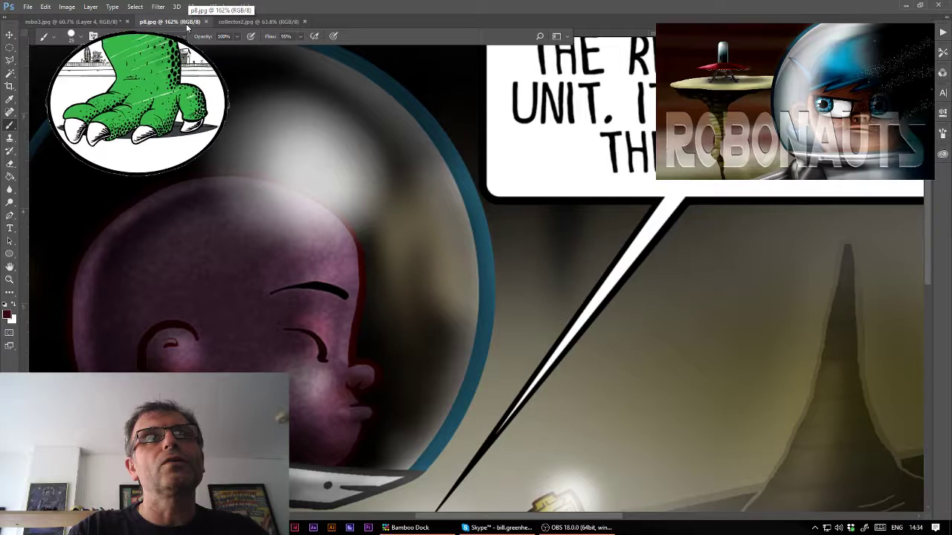
{"action": "left_click", "coordinate": [72, 22]}
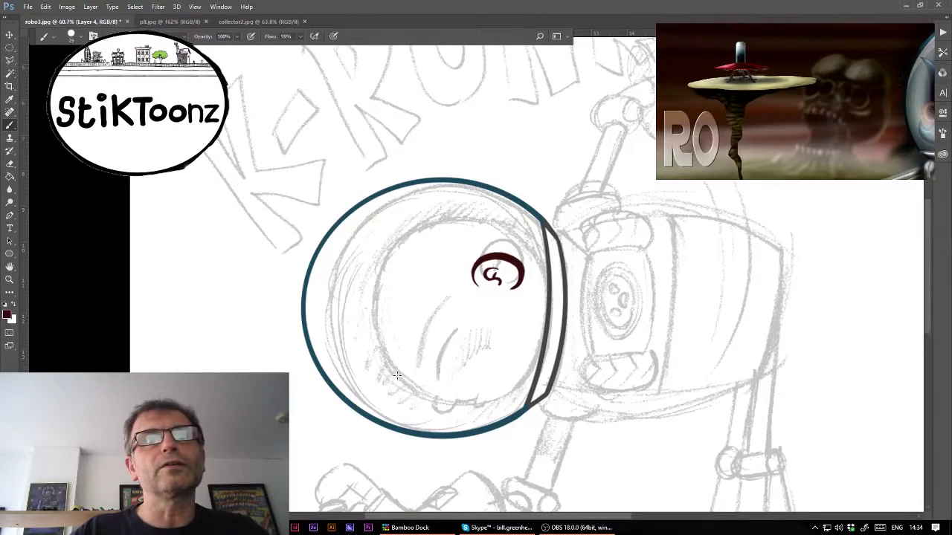
{"action": "left_click", "coordinate": [162, 22]}
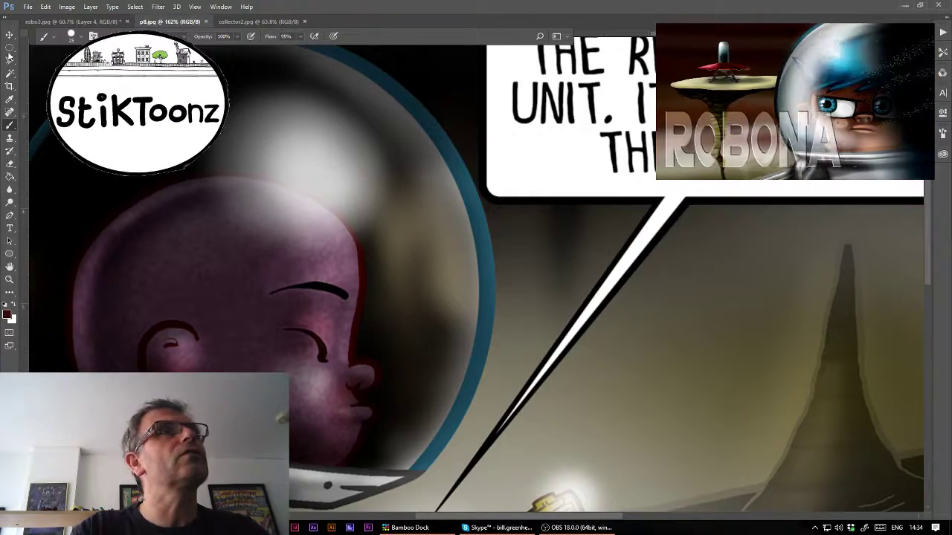
{"action": "left_click", "coordinate": [11, 61]}
{"action": "left_click", "coordinate": [324, 163]}
{"action": "left_click", "coordinate": [367, 223]}
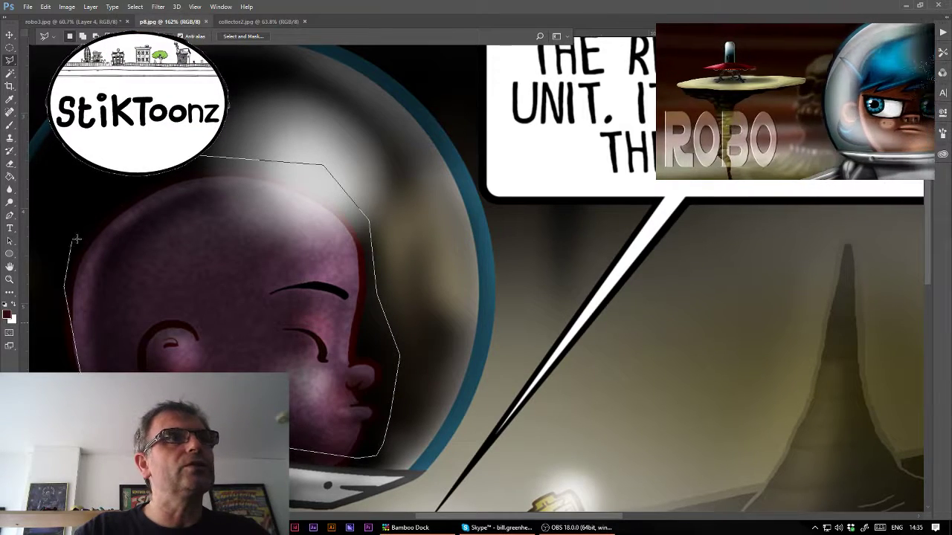
{"action": "left_click", "coordinate": [201, 157]}
- Drag the selected head into robo3.jpg as a new layer and position it inside the helmet
{"action": "mouse_move", "coordinate": [195, 26]}
{"action": "left_mouse_down"}
{"action": "mouse_move", "coordinate": [295, 70]}
{"action": "mouse_move", "coordinate": [375, 77]}
{"action": "left_mouse_up"}
{"action": "mouse_move", "coordinate": [506, 291]}
{"action": "left_mouse_down"}
{"action": "mouse_move", "coordinate": [385, 372]}
{"action": "mouse_move", "coordinate": [316, 307]}
{"action": "mouse_move", "coordinate": [305, 312]}
{"action": "left_mouse_up"}
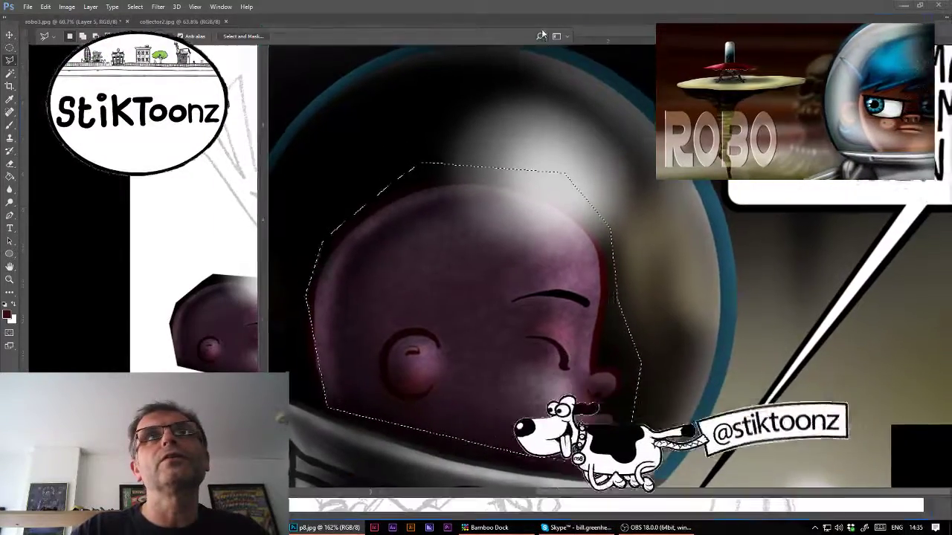
{"action": "left_click_drag", "start_coordinate": [602, 74], "coordinate": [543, 21]}
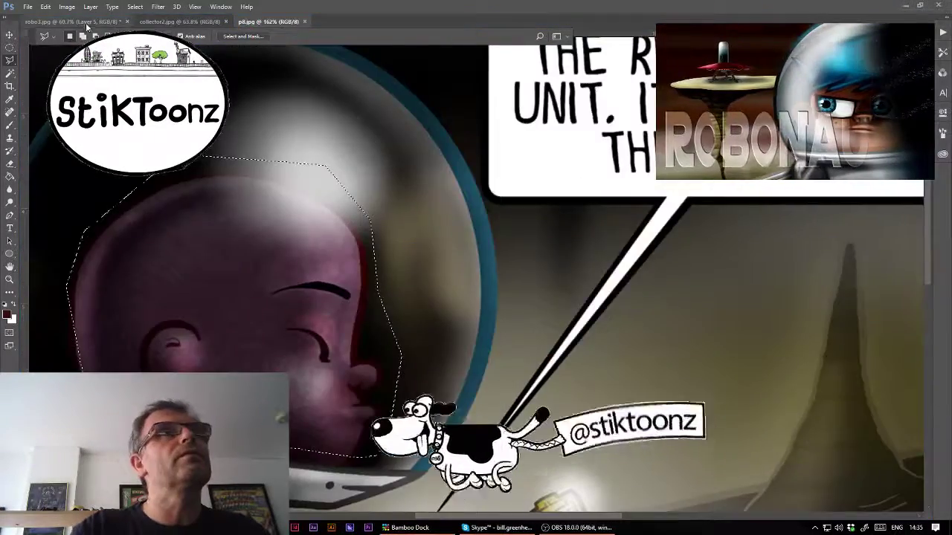
{"action": "left_click", "coordinate": [71, 21]}
{"action": "left_click_drag", "start_coordinate": [288, 358], "coordinate": [483, 341]}
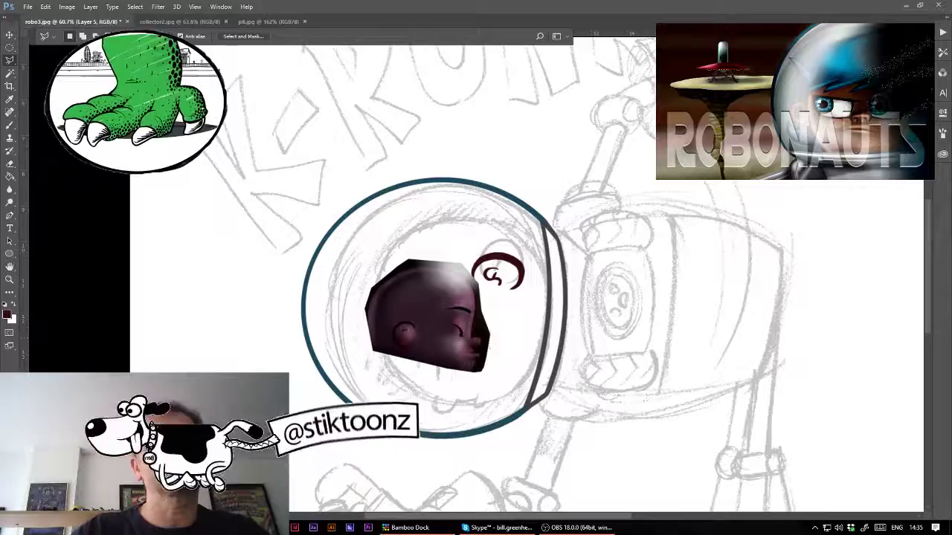
- Flip the head horizontally, rotate it about -26° and scale it to ~166%
{"action": "left_click", "coordinate": [46, 7]}
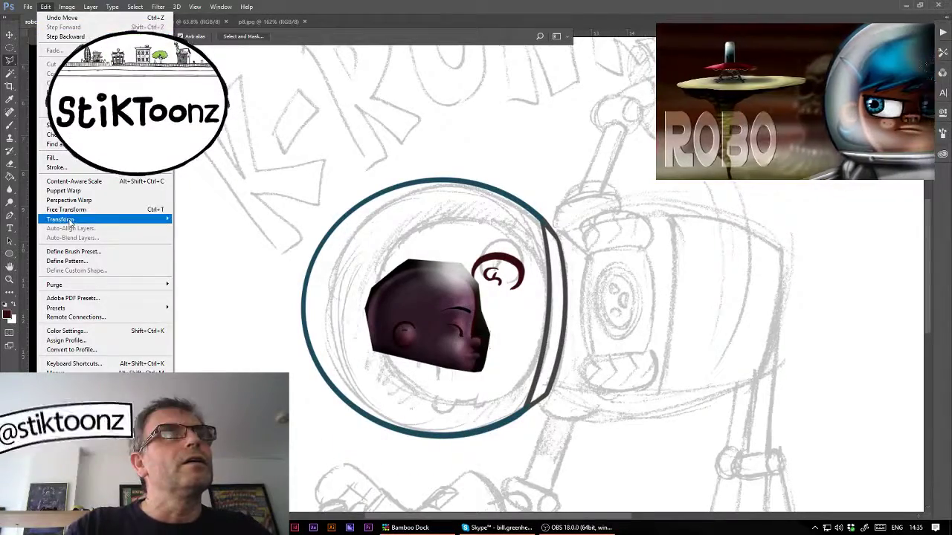
{"action": "mouse_move", "coordinate": [61, 219]}
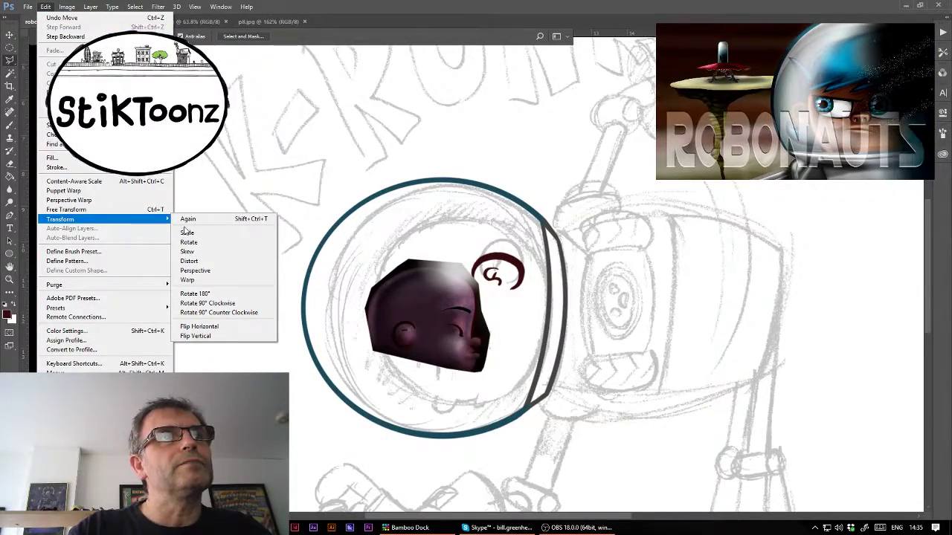
{"action": "left_click", "coordinate": [200, 326]}
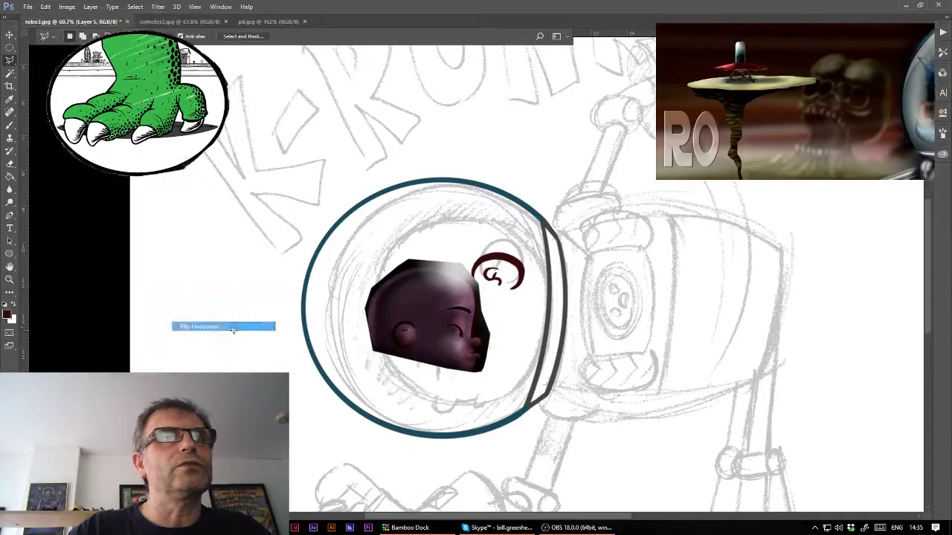
{"action": "left_click", "coordinate": [45, 6]}
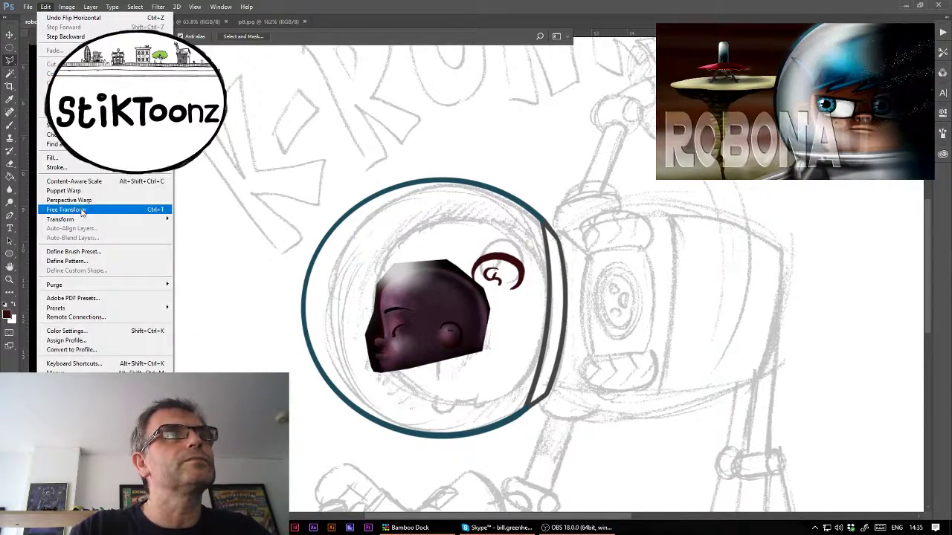
{"action": "left_click", "coordinate": [201, 231]}
{"action": "mouse_move", "coordinate": [500, 189]}
{"action": "left_mouse_down"}
{"action": "mouse_move", "coordinate": [437, 170]}
{"action": "mouse_move", "coordinate": [338, 182]}
{"action": "left_mouse_up"}
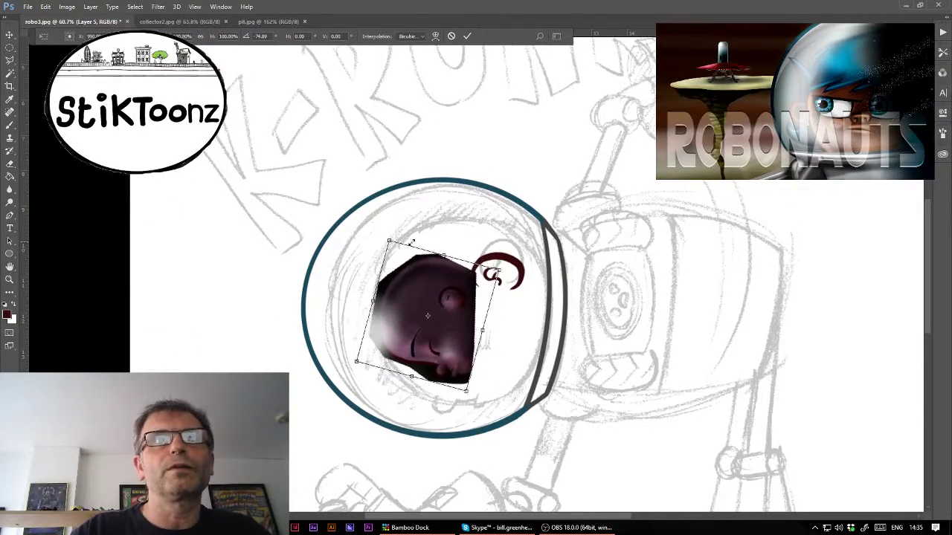
{"action": "mouse_move", "coordinate": [389, 242]}
{"action": "left_mouse_down"}
{"action": "mouse_move", "coordinate": [325, 151]}
{"action": "mouse_move", "coordinate": [340, 176]}
{"action": "left_mouse_up"}
{"action": "left_click_drag", "start_coordinate": [446, 261], "coordinate": [505, 300]}
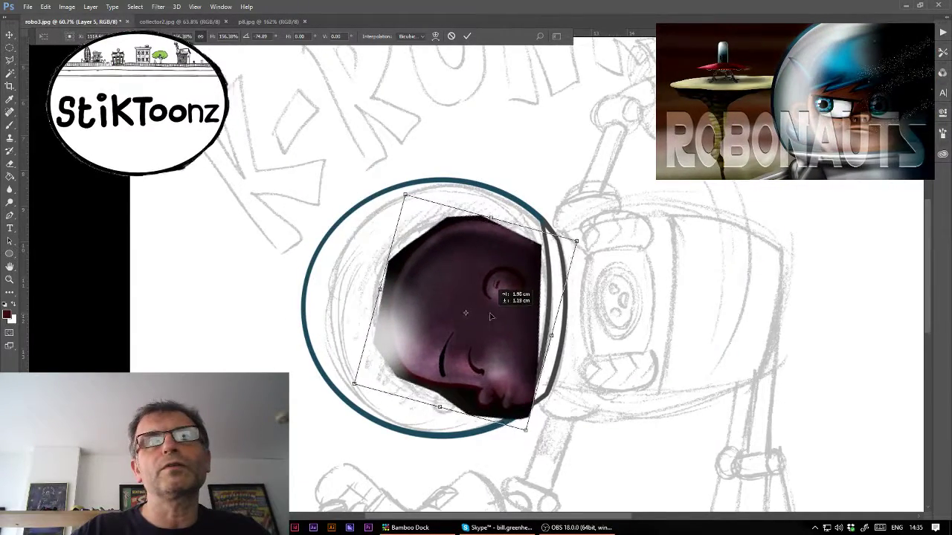
{"action": "left_click_drag", "start_coordinate": [404, 195], "coordinate": [396, 178]}
{"action": "left_click_drag", "start_coordinate": [453, 258], "coordinate": [441, 263]}
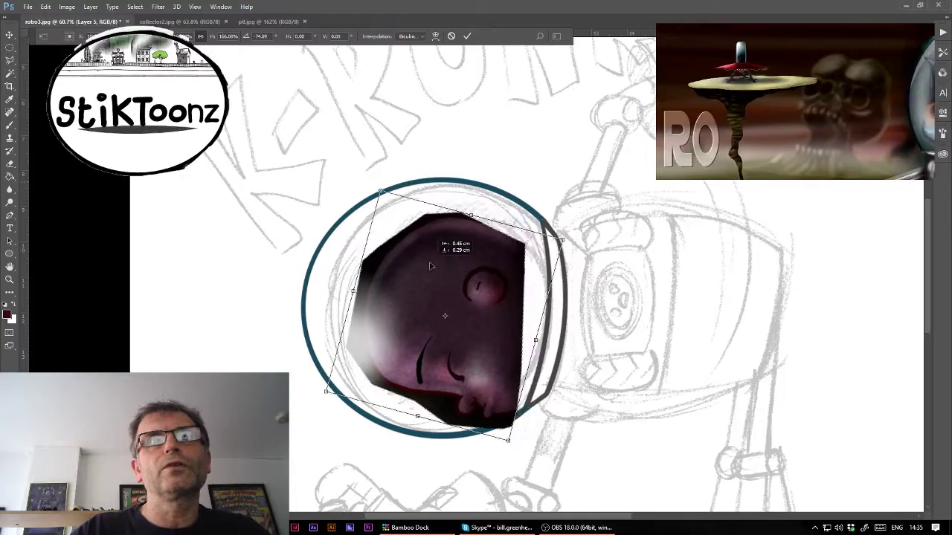
{"action": "key", "text": "Return"}
- Fade the head layer to 30% opacity and nudge the faded face into place
{"action": "key", "text": "l"}
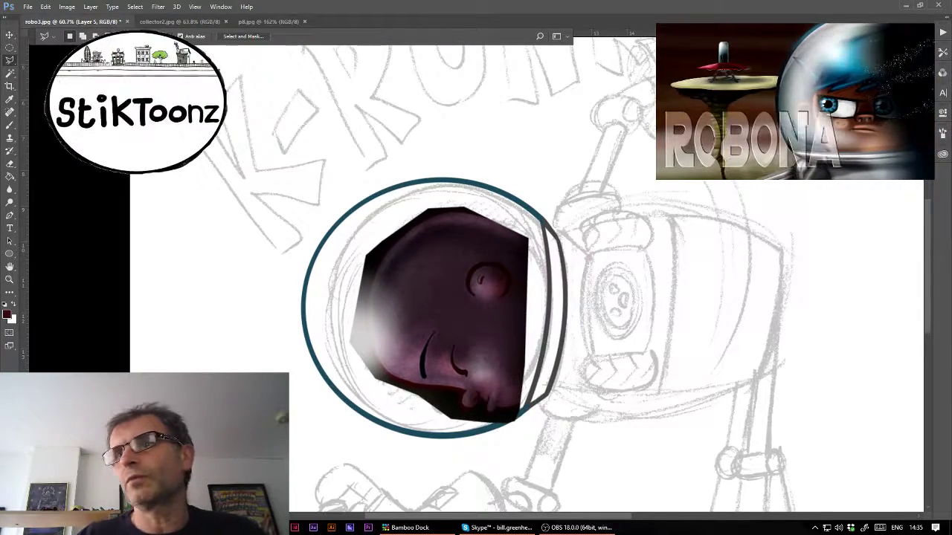
{"action": "key", "text": "3"}
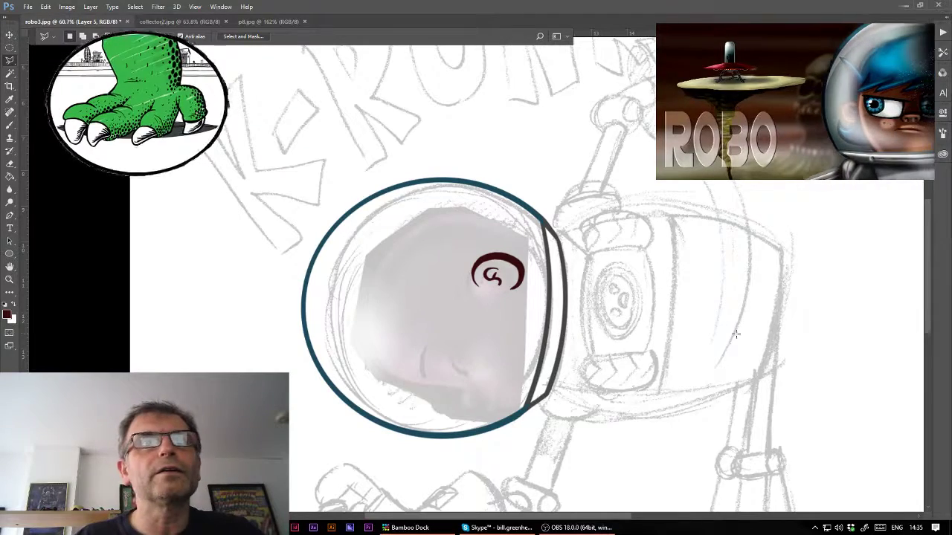
{"action": "key", "text": "alt+bracketleft"}
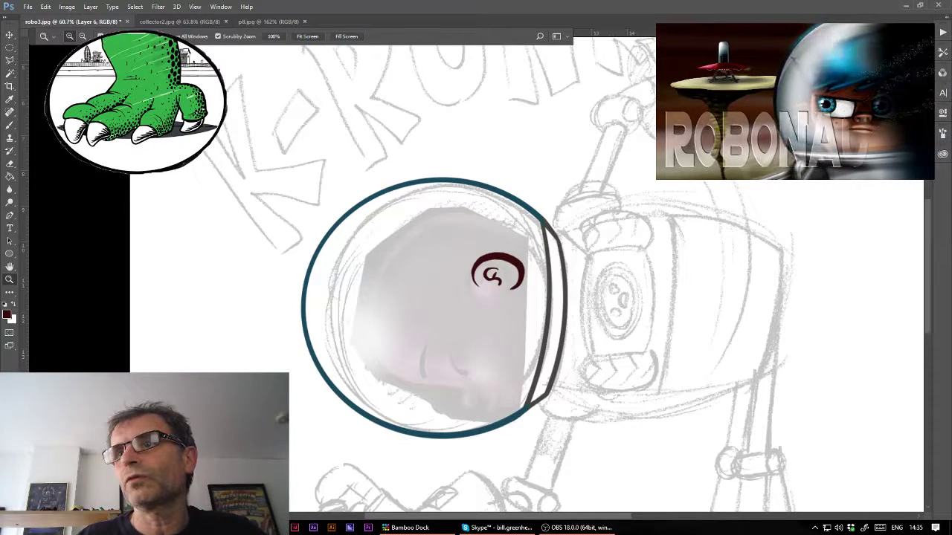
{"action": "left_click_drag", "start_coordinate": [550, 327], "coordinate": [556, 322]}
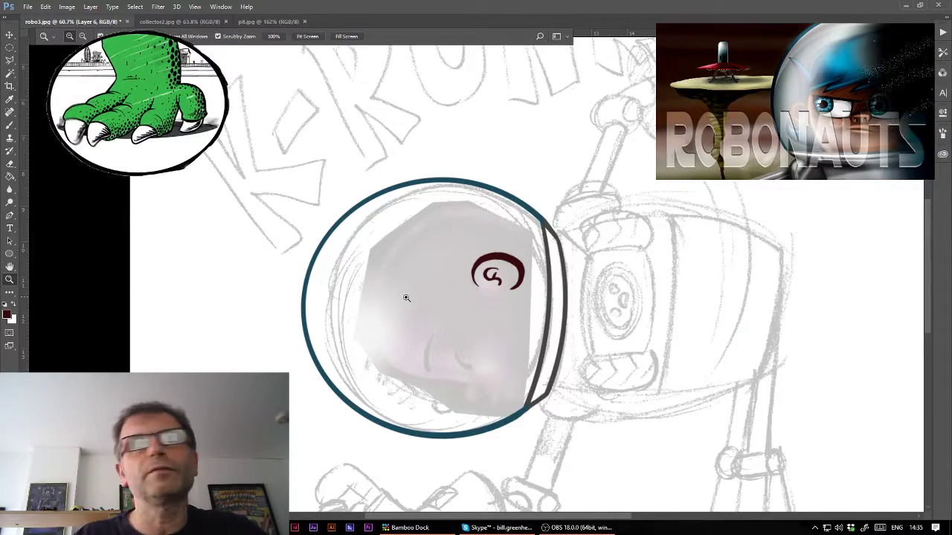
- Paint a long dark red jawline across the chin, ending in a downward-curling hook
{"action": "left_click_drag", "start_coordinate": [472, 368], "coordinate": [477, 348]}
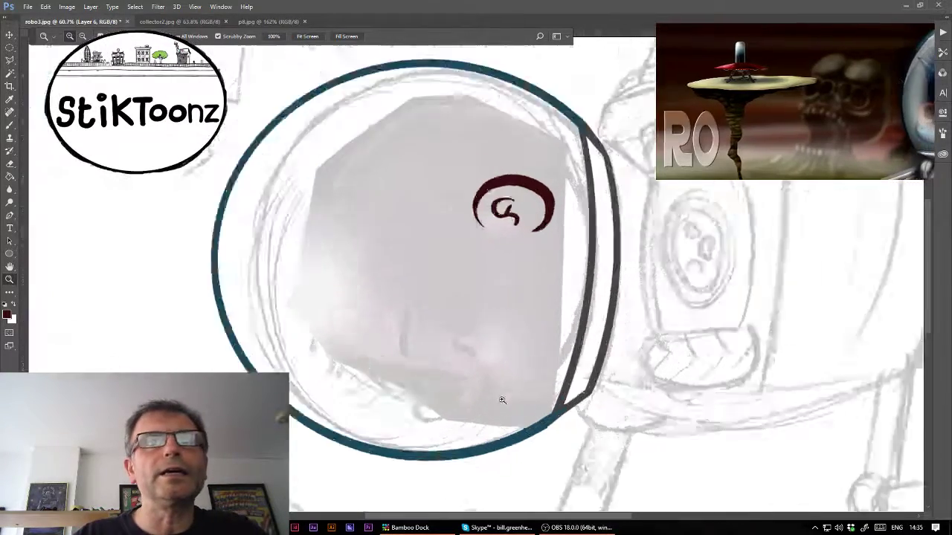
{"action": "key", "text": "b"}
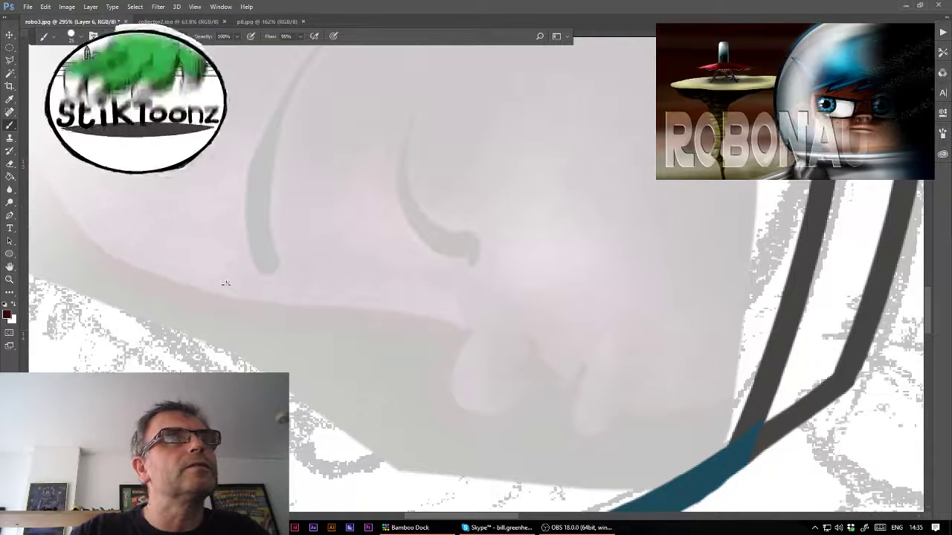
{"action": "left_click_drag", "start_coordinate": [101, 259], "coordinate": [203, 300]}
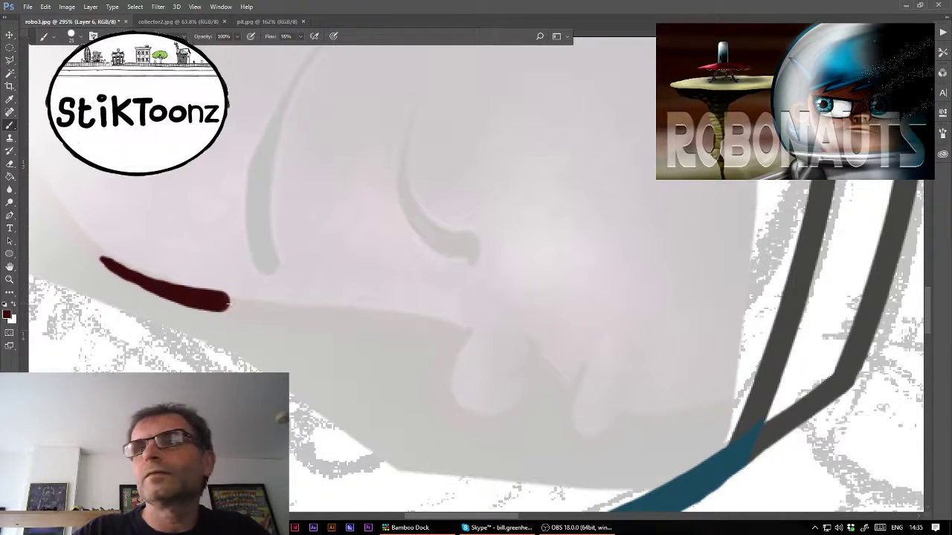
{"action": "key", "text": "ctrl+z"}
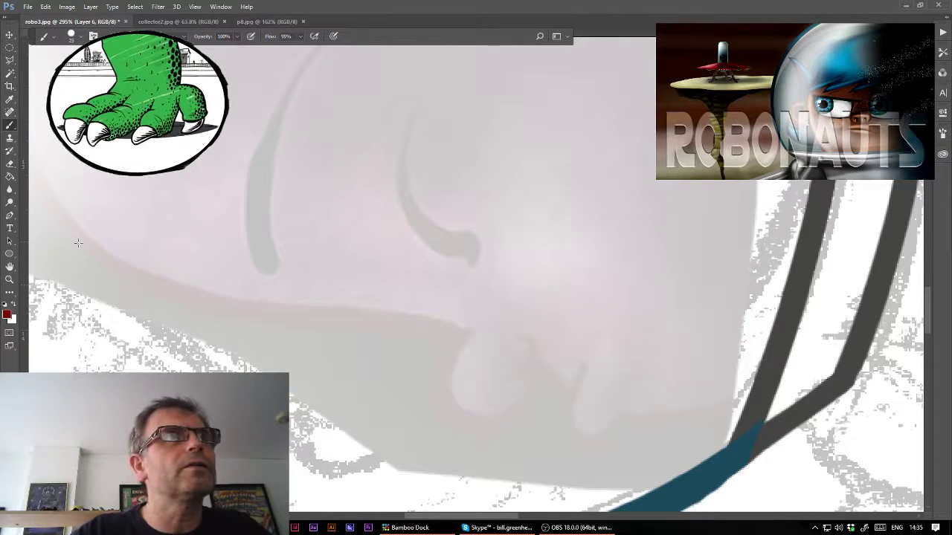
{"action": "mouse_move", "coordinate": [81, 245]}
{"action": "left_mouse_down"}
{"action": "mouse_move", "coordinate": [228, 304]}
{"action": "mouse_move", "coordinate": [363, 315]}
{"action": "left_mouse_up"}
{"action": "key", "text": "ctrl+z"}
{"action": "left_click_drag", "start_coordinate": [92, 235], "coordinate": [461, 327]}
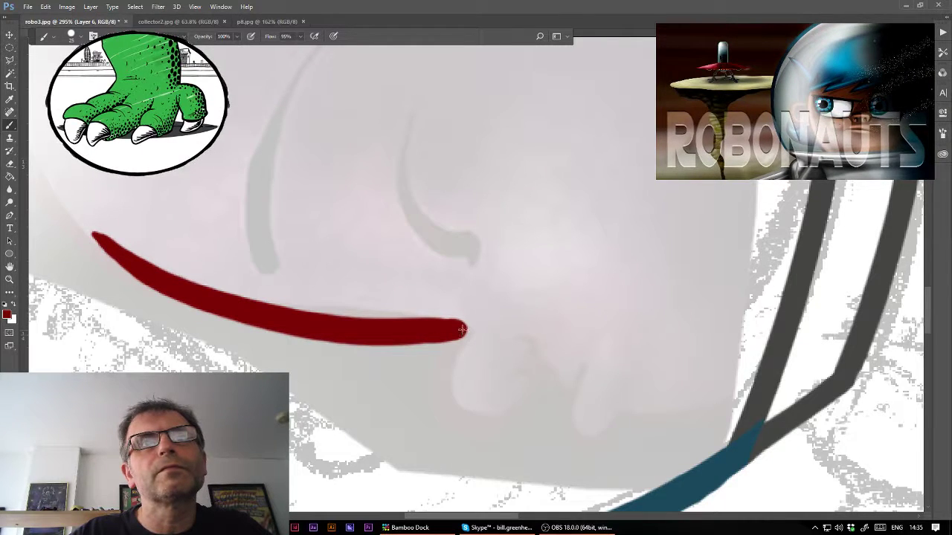
{"action": "left_click_drag", "start_coordinate": [462, 329], "coordinate": [473, 324]}
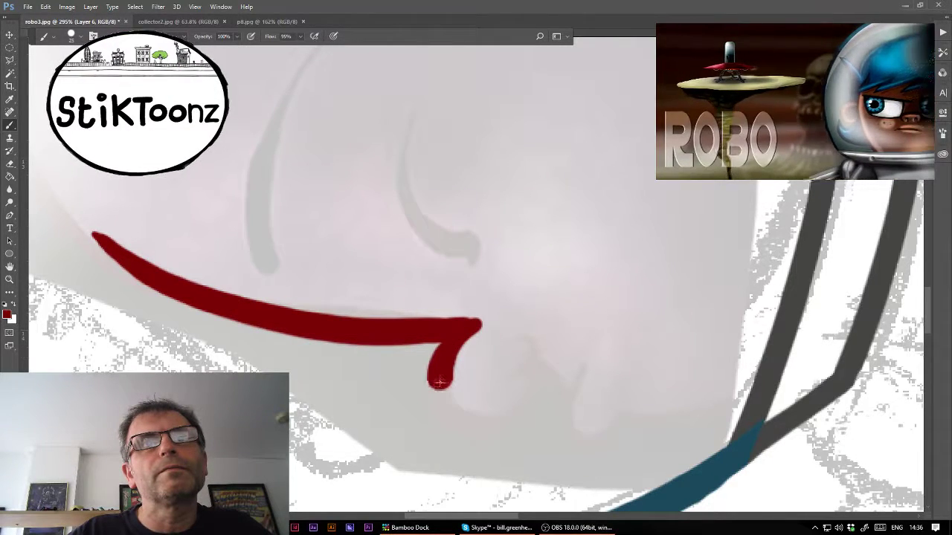
{"action": "mouse_move", "coordinate": [460, 409]}
{"action": "left_mouse_down"}
{"action": "mouse_move", "coordinate": [497, 422]}
{"action": "mouse_move", "coordinate": [526, 408]}
{"action": "mouse_move", "coordinate": [540, 365]}
{"action": "left_mouse_up"}
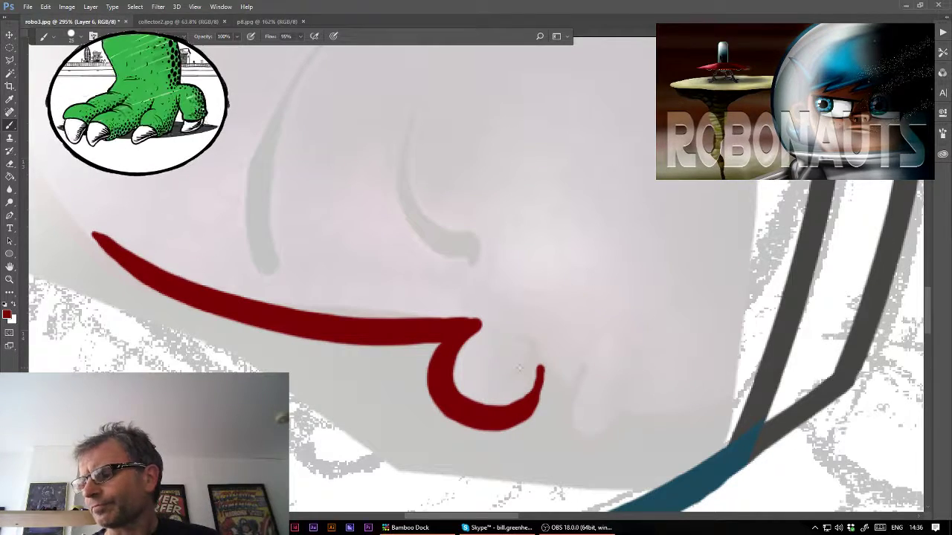
- Add small looping red squiggles that carry the jawline out to the grey helmet rim
{"action": "left_click", "coordinate": [10, 163]}
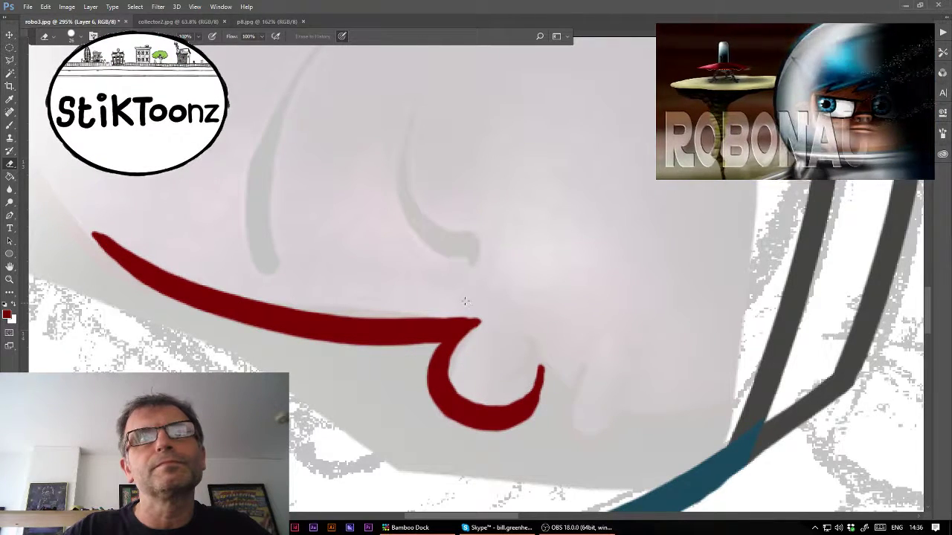
{"action": "left_click", "coordinate": [84, 35]}
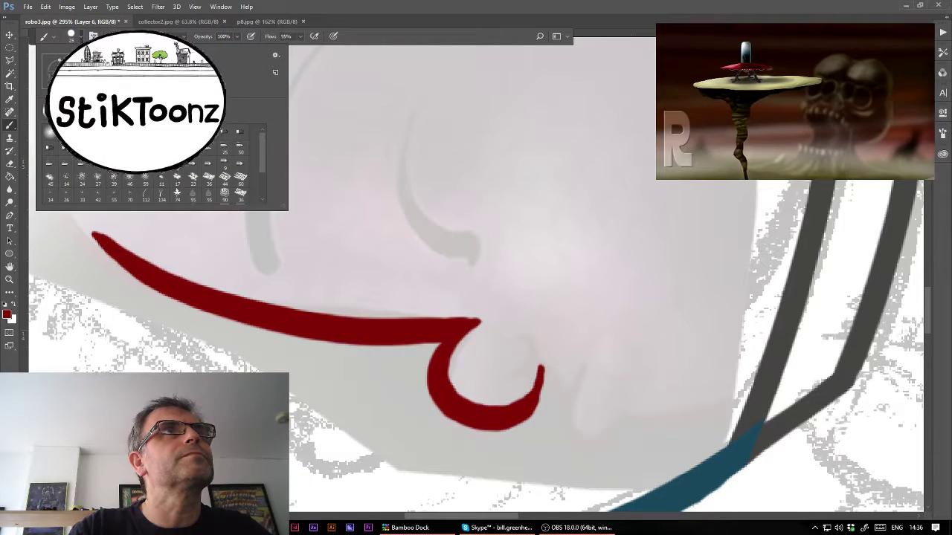
{"action": "left_click", "coordinate": [533, 370]}
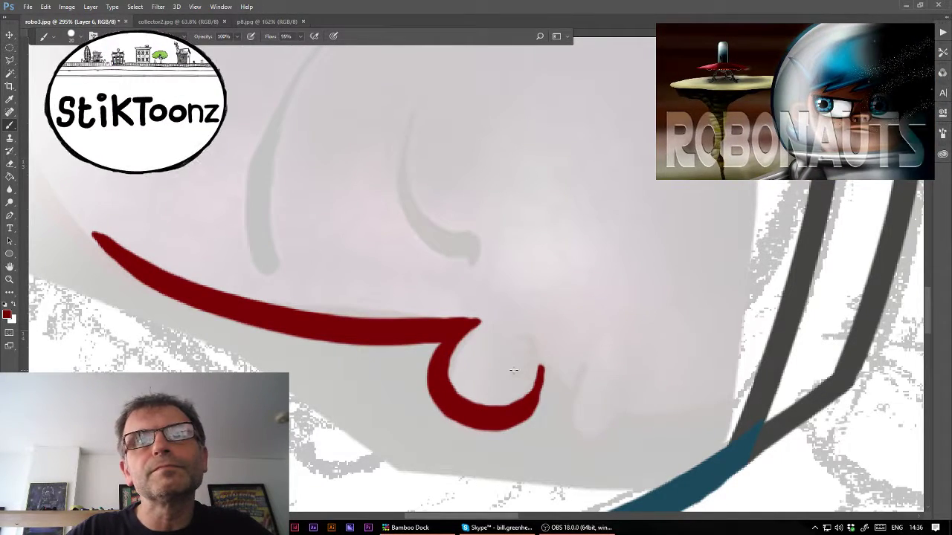
{"action": "left_click_drag", "start_coordinate": [534, 343], "coordinate": [518, 337]}
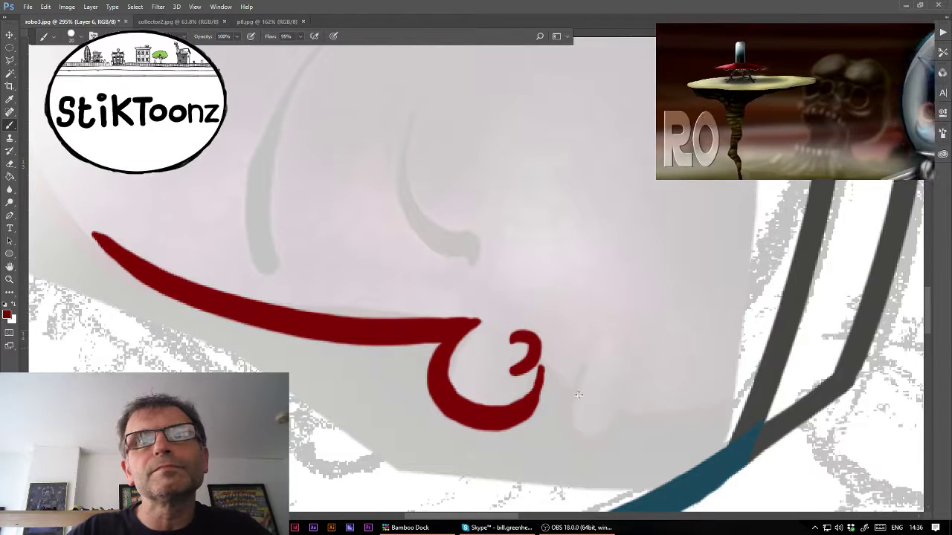
{"action": "left_click_drag", "start_coordinate": [564, 387], "coordinate": [571, 394]}
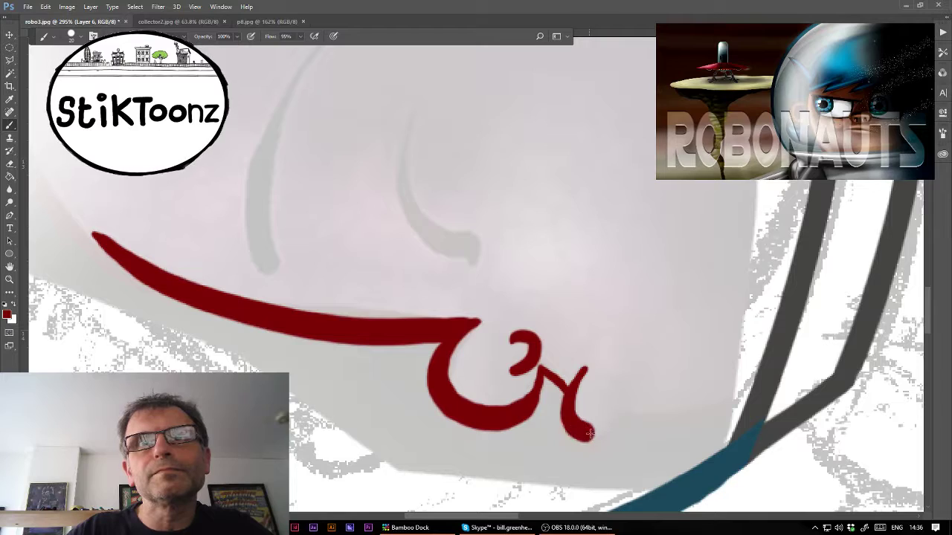
{"action": "left_click_drag", "start_coordinate": [589, 434], "coordinate": [612, 428]}
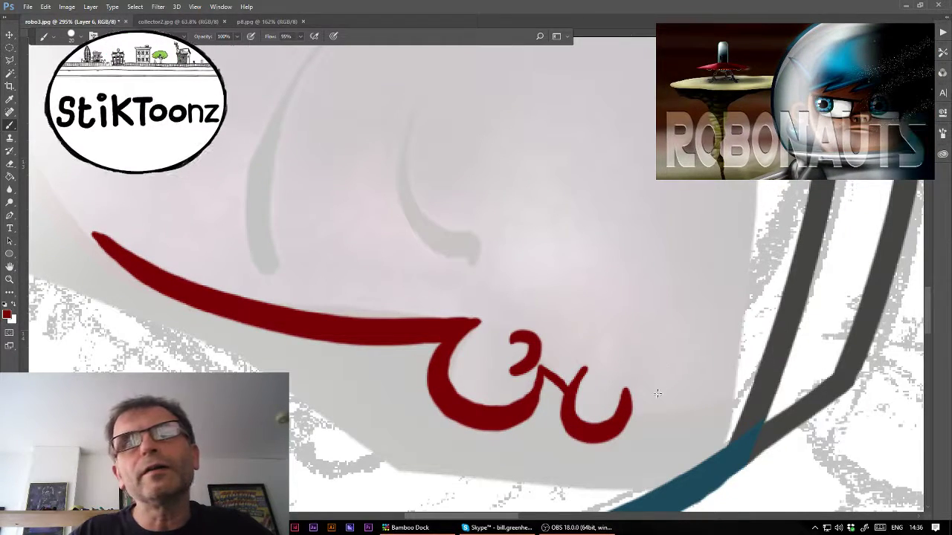
{"action": "left_click_drag", "start_coordinate": [667, 414], "coordinate": [713, 407]}
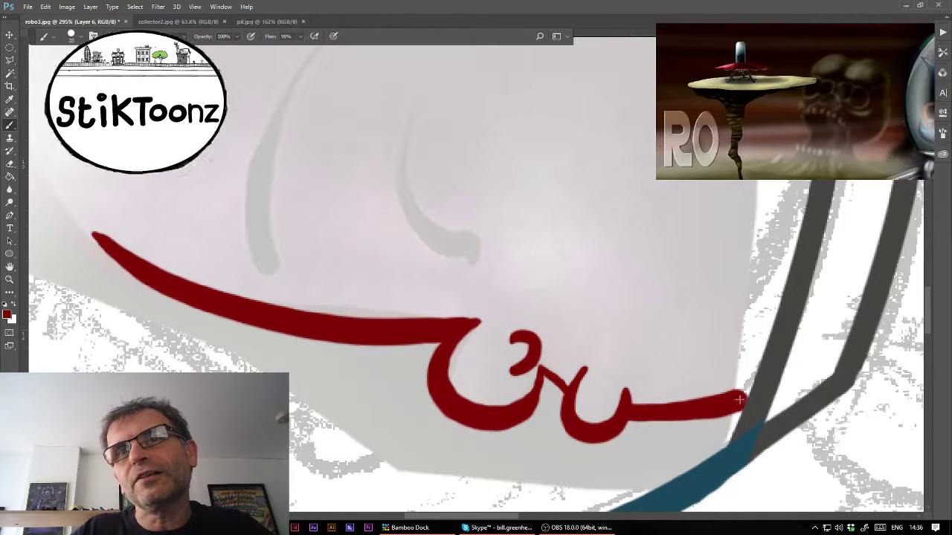
- Zoom out from 295% to 30.1% to see the whole robot drawing
{"action": "scroll", "coordinate": [418, 322], "scroll_direction": "down", "scroll_amount": 2}
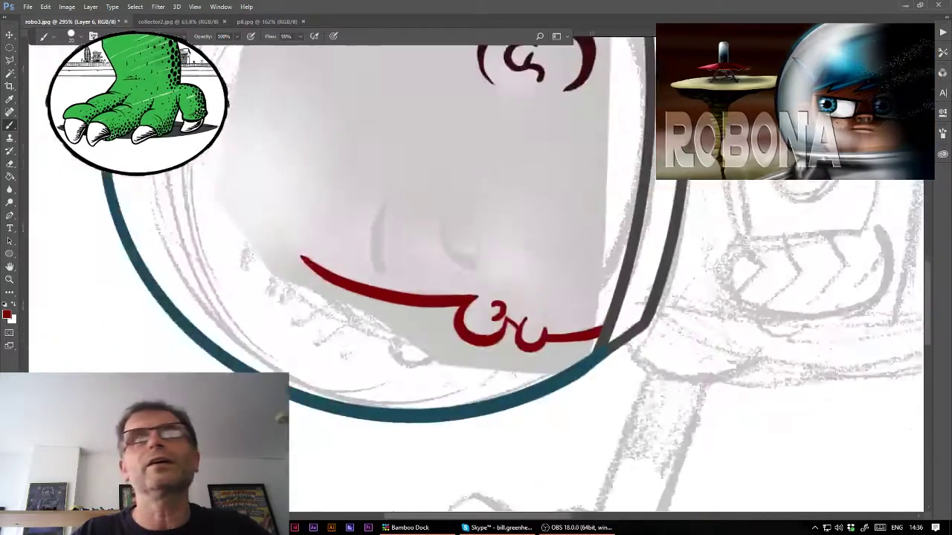
{"action": "scroll", "coordinate": [418, 322], "scroll_direction": "down", "scroll_amount": 3}
{"action": "scroll", "coordinate": [418, 322], "scroll_direction": "down", "scroll_amount": 2}
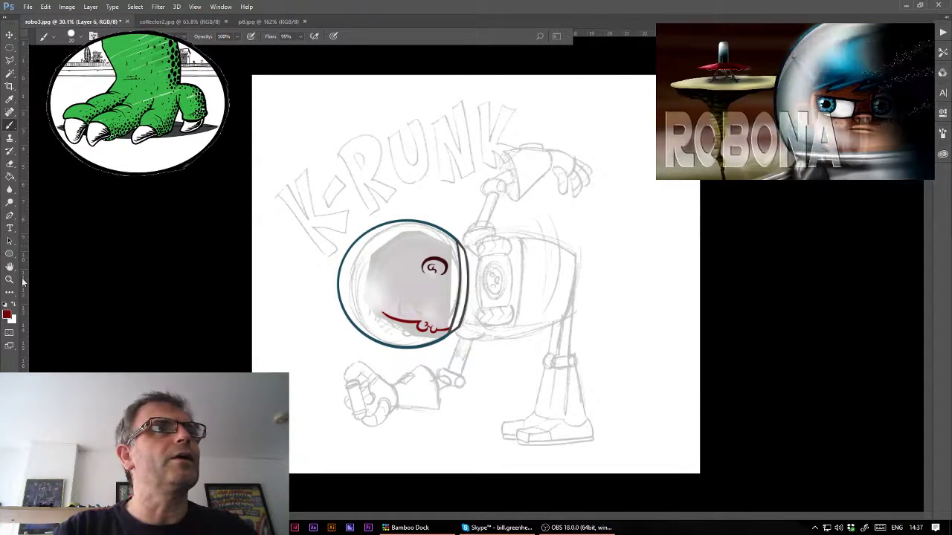
- Zoom in on the helmet face and draw a polygonal selection around the red spiral
{"action": "key", "text": "z"}
{"action": "left_click_drag", "start_coordinate": [384, 263], "coordinate": [439, 270]}
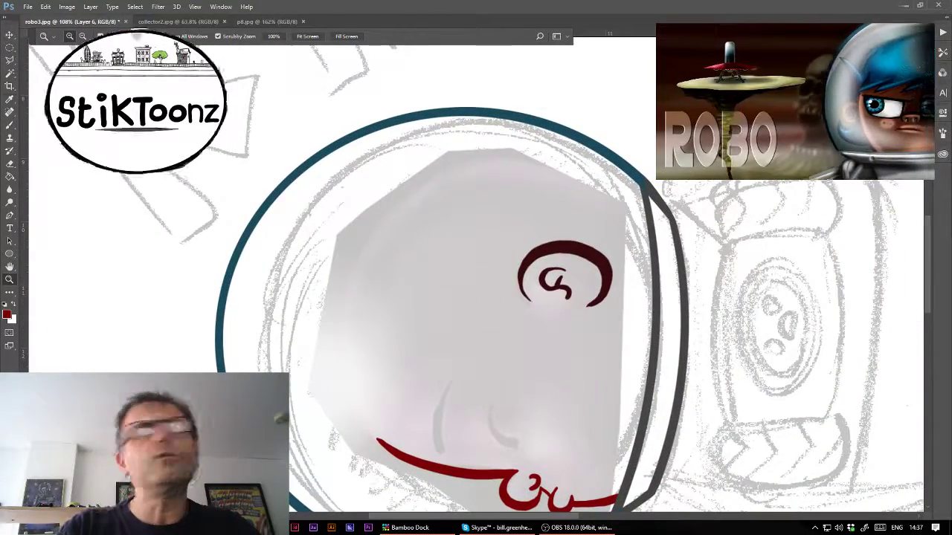
{"action": "key", "text": "ctrl+shift+d"}
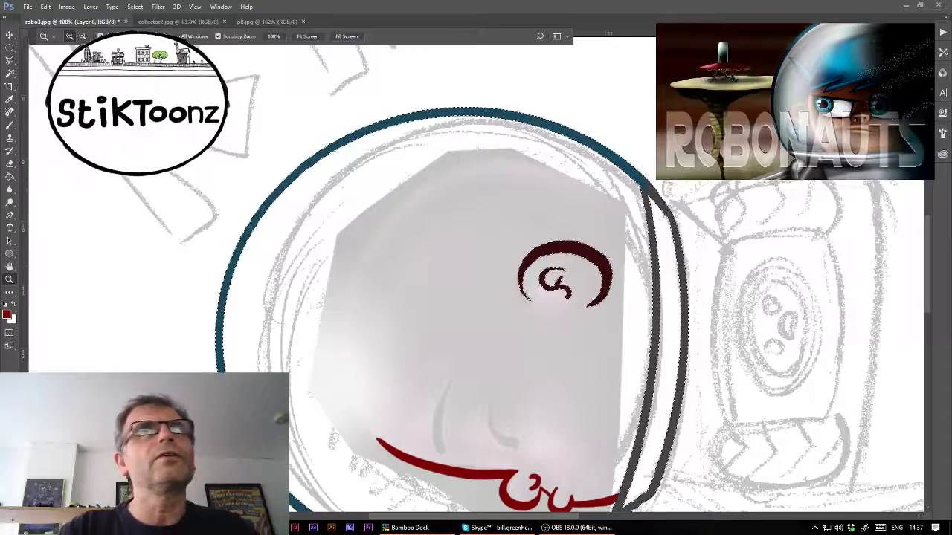
{"action": "left_click", "coordinate": [9, 74]}
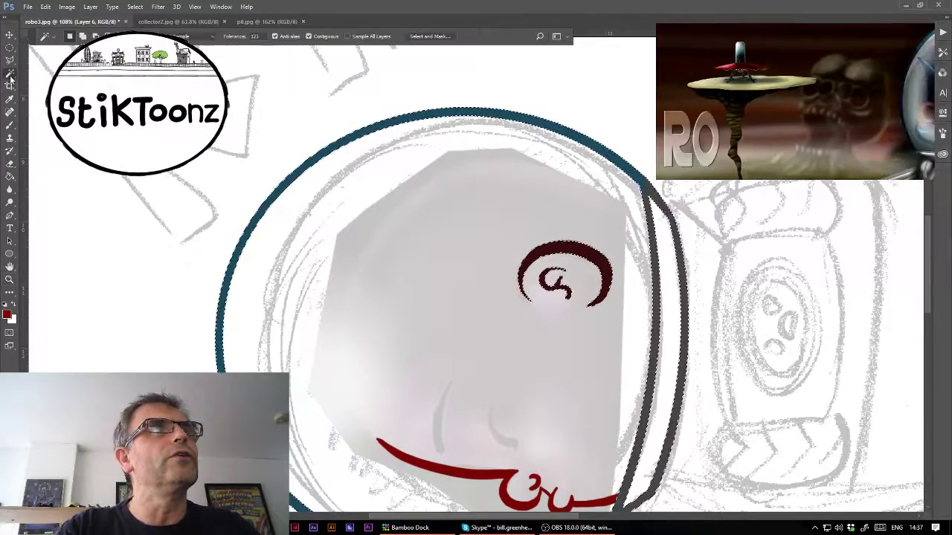
{"action": "left_click", "coordinate": [9, 99]}
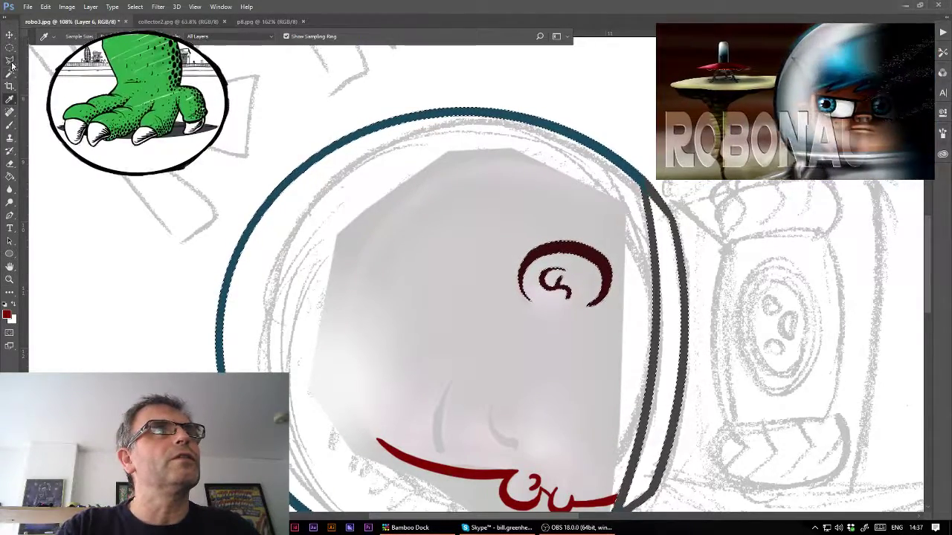
{"action": "left_click", "coordinate": [10, 61]}
{"action": "left_click", "coordinate": [563, 221]}
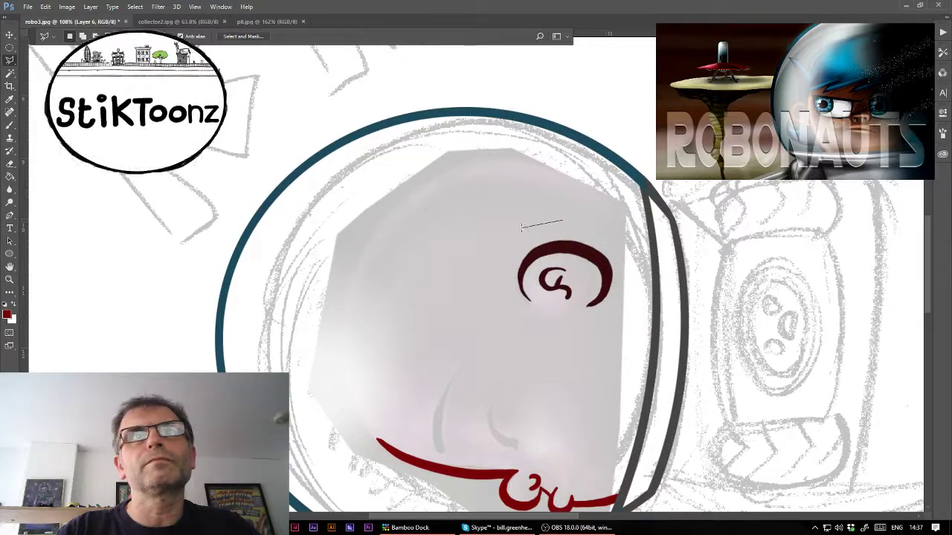
{"action": "left_click", "coordinate": [533, 335]}
{"action": "left_click", "coordinate": [585, 335]}
{"action": "left_click", "coordinate": [619, 310]}
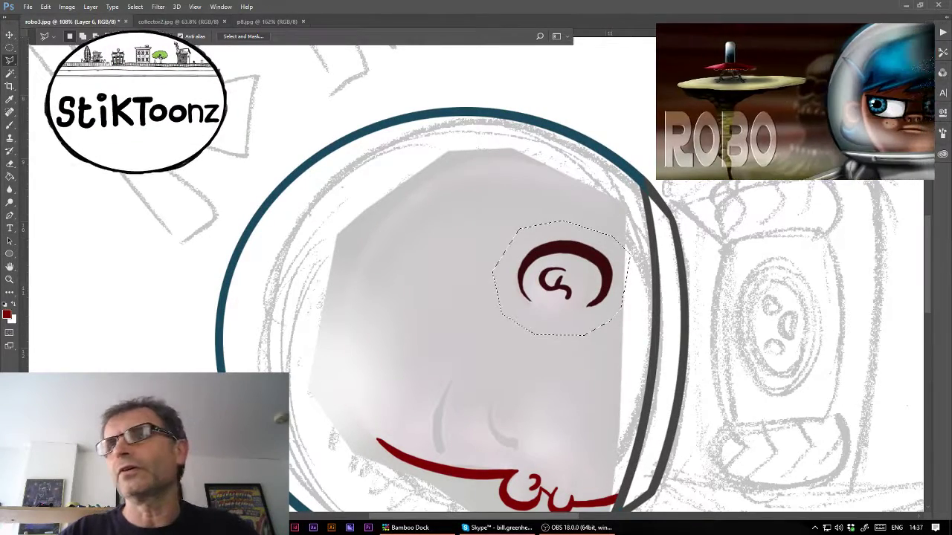
- Duplicate the spiral to a new layer, realign it, and refill it solid dark red
{"action": "key", "text": "ctrl+j"}
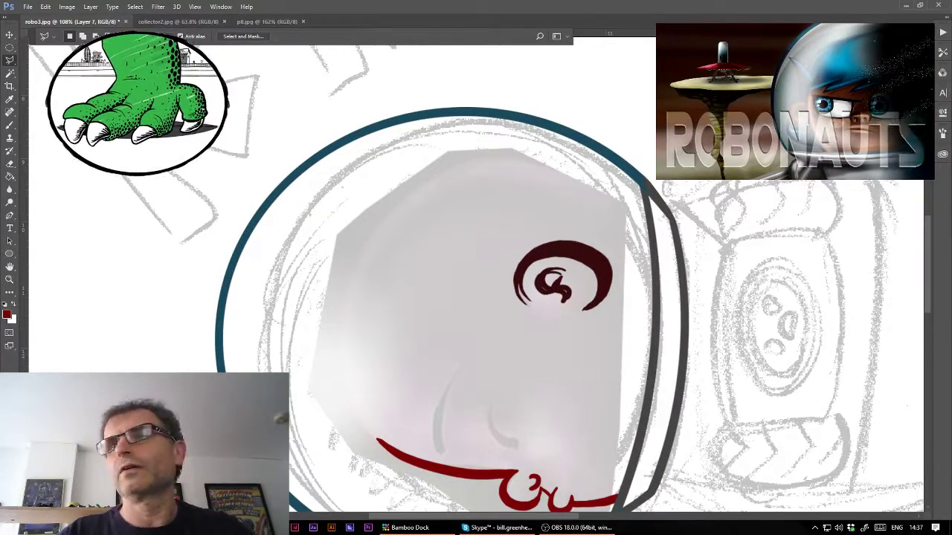
{"action": "left_click_drag", "start_coordinate": [614, 296], "coordinate": [614, 286]}
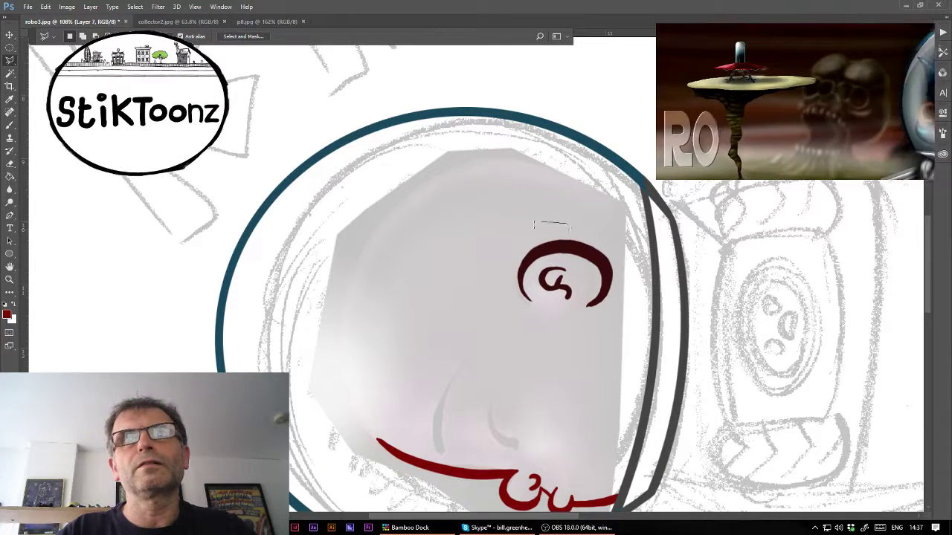
{"action": "double_click", "coordinate": [621, 245]}
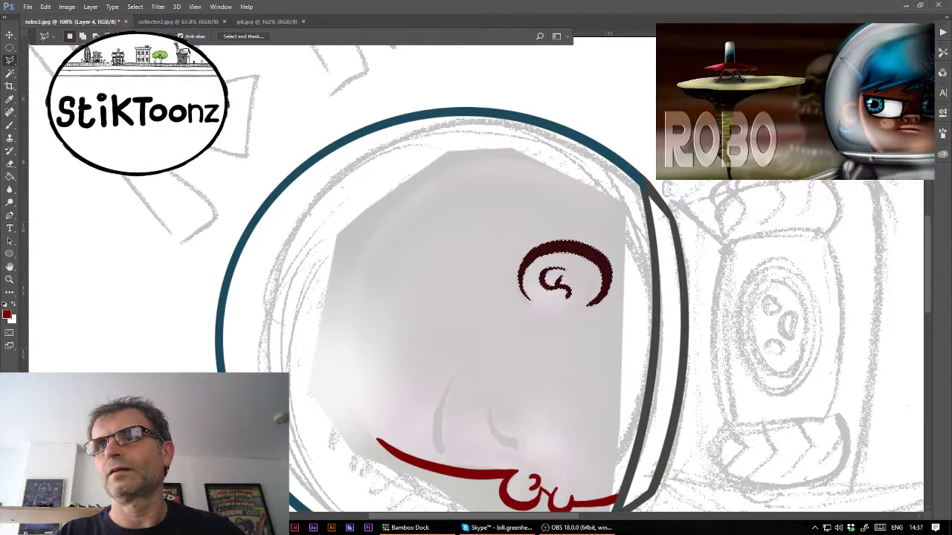
{"action": "key", "text": "Delete"}
{"action": "key", "text": "g"}
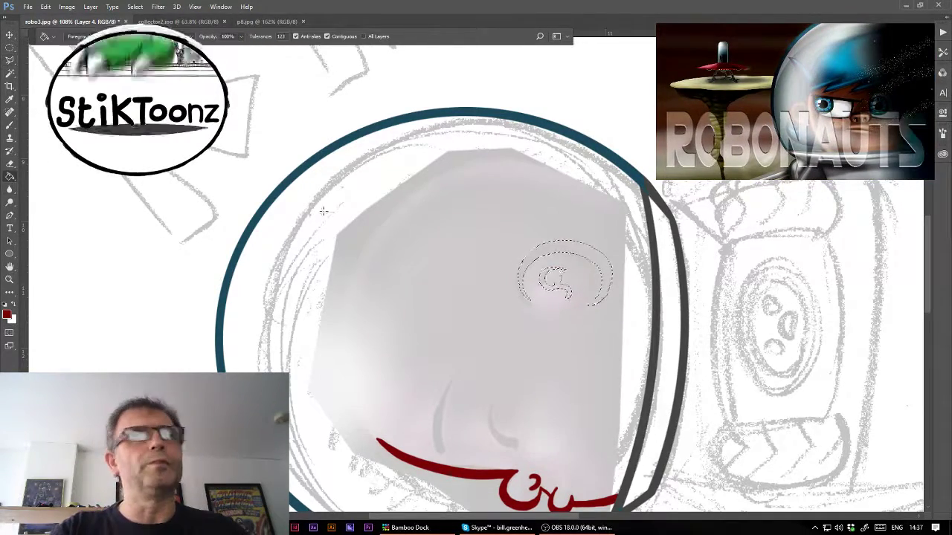
{"action": "key", "text": "ctrl+z"}
{"action": "key", "text": "ctrl+z"}
{"action": "key", "text": "ctrl+shift+alt+n"}
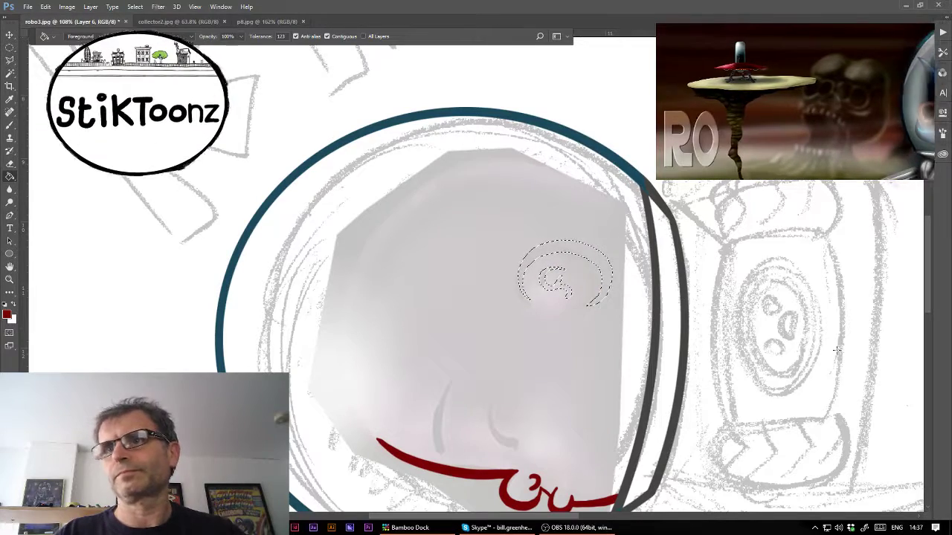
{"action": "left_click", "coordinate": [603, 275]}
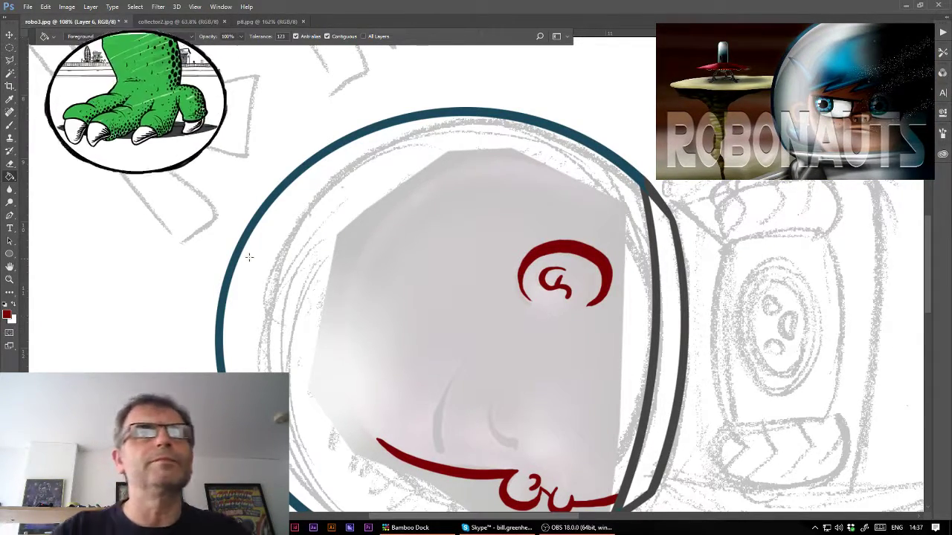
- Brush the red head outline down the helmet's left side and along its right rim on a new layer
{"action": "left_click", "coordinate": [10, 125]}
{"action": "left_click_drag", "start_coordinate": [443, 163], "coordinate": [383, 412]}
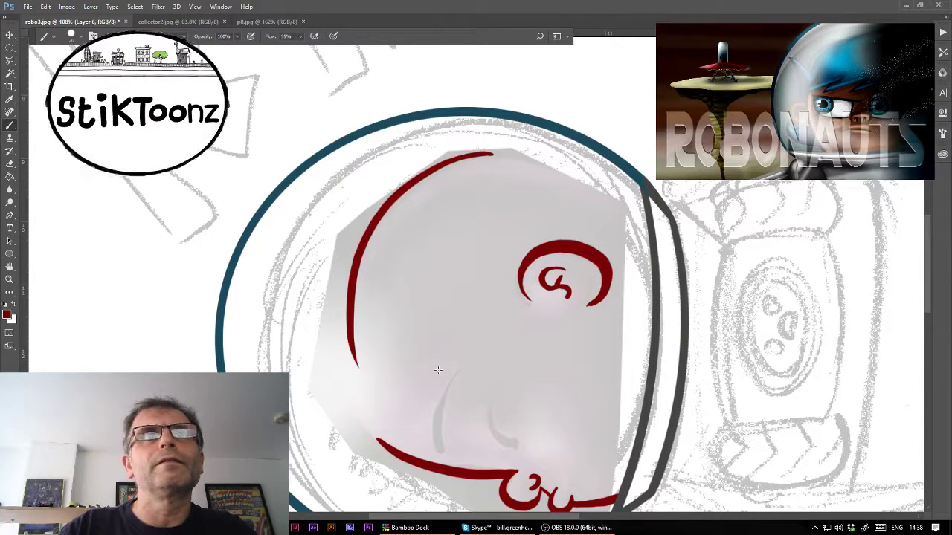
{"action": "key", "text": "ctrl+z"}
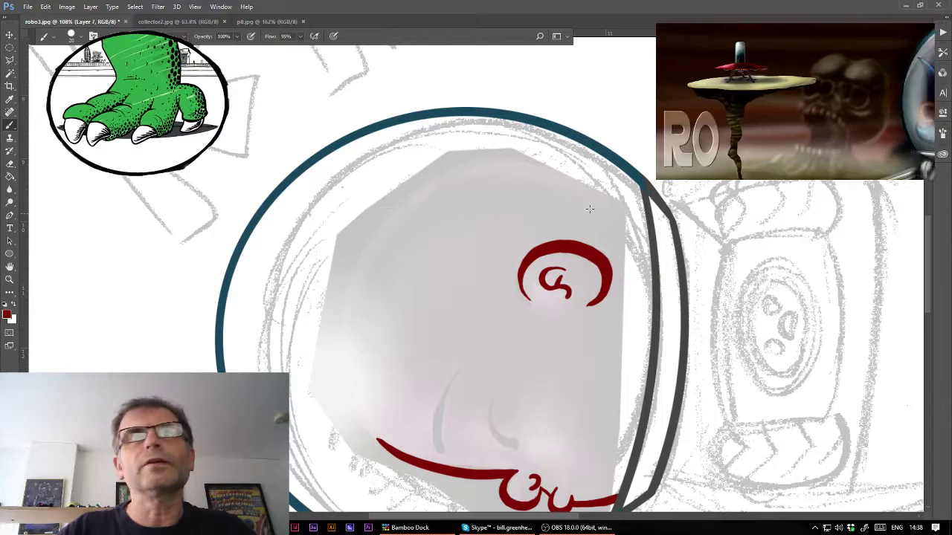
{"action": "key", "text": "ctrl+shift+alt+n"}
{"action": "left_click_drag", "start_coordinate": [531, 154], "coordinate": [375, 427]}
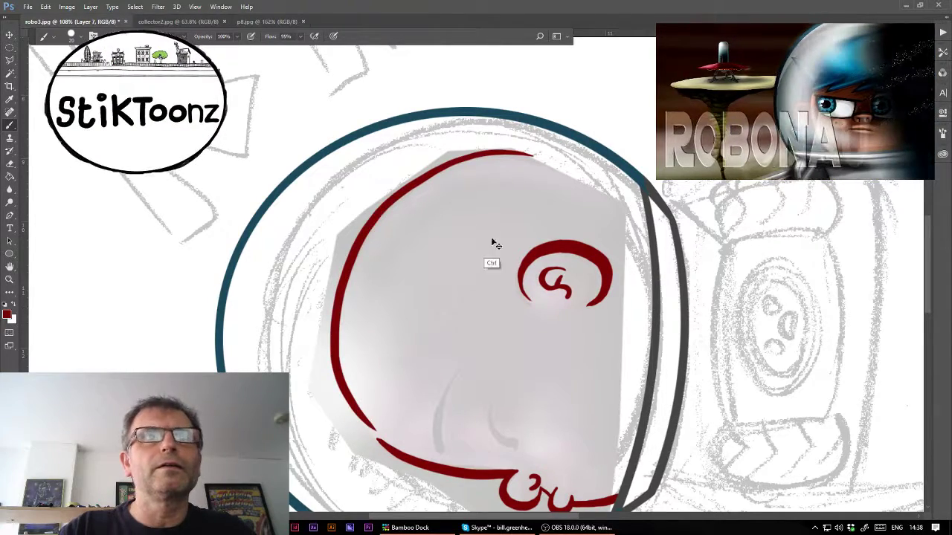
{"action": "left_click_drag", "start_coordinate": [493, 245], "coordinate": [492, 252]}
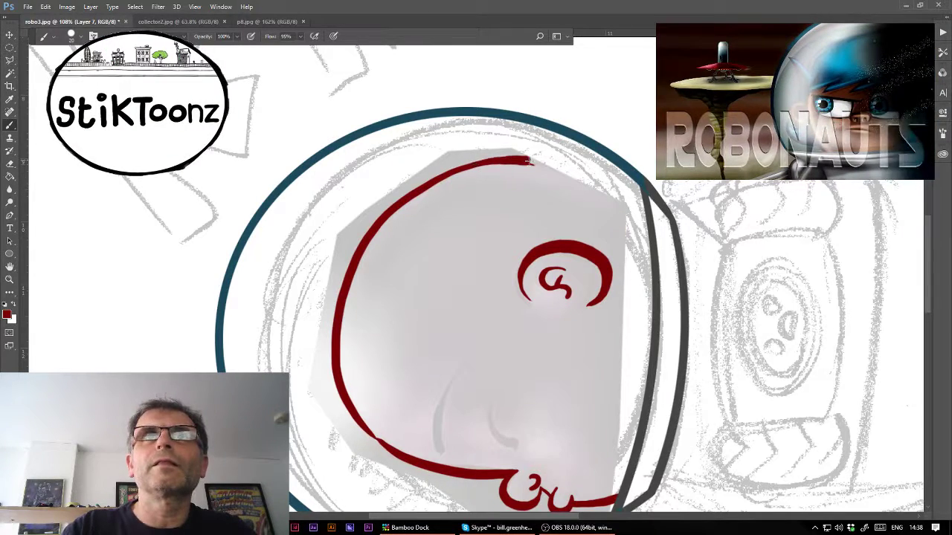
{"action": "left_click_drag", "start_coordinate": [591, 189], "coordinate": [648, 256]}
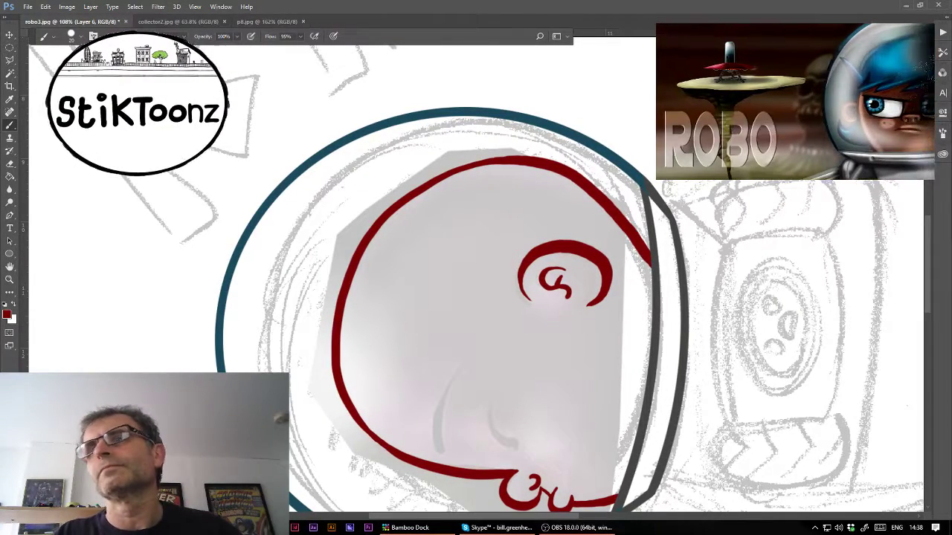
{"action": "key", "text": "alt+bracketleft"}
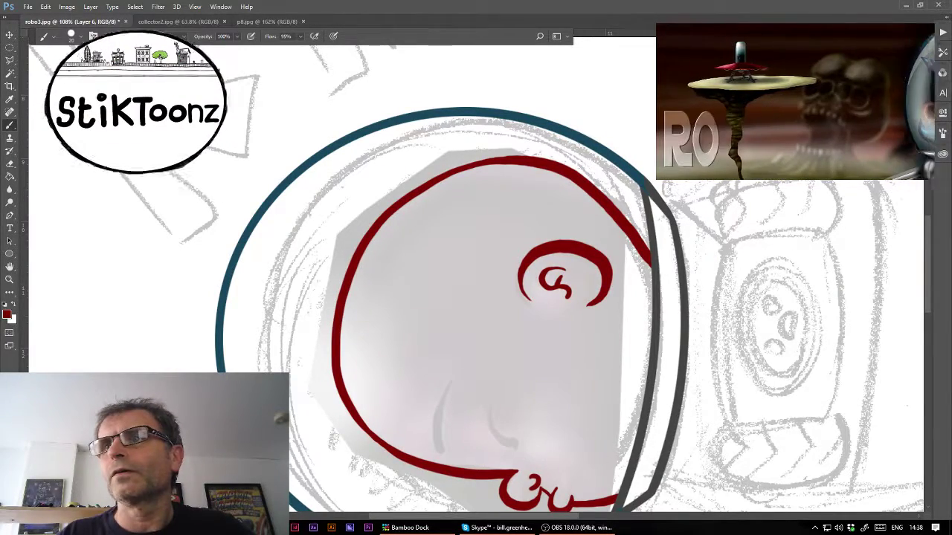
{"action": "key", "text": "Delete"}
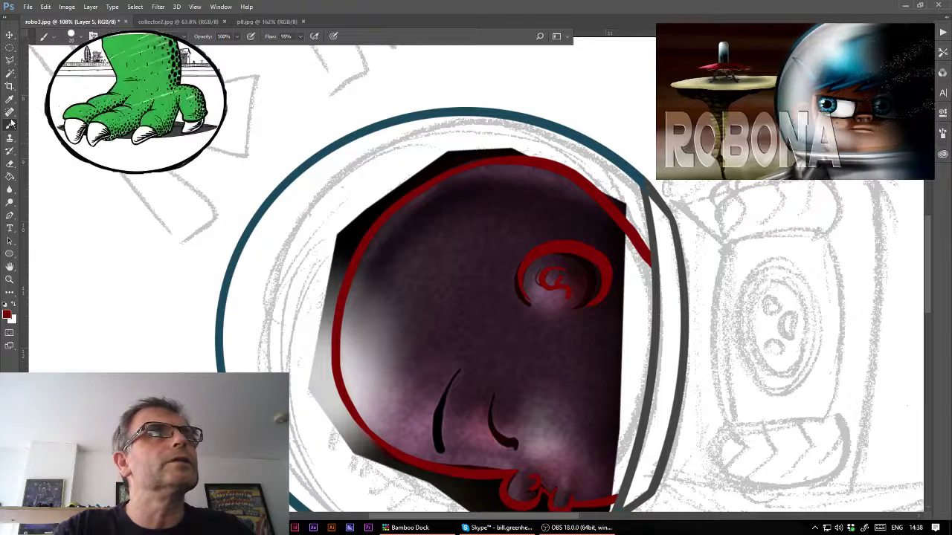
- Set the paint colour to black and brush a short stroke on the lower face
{"action": "left_click", "coordinate": [504, 440]}
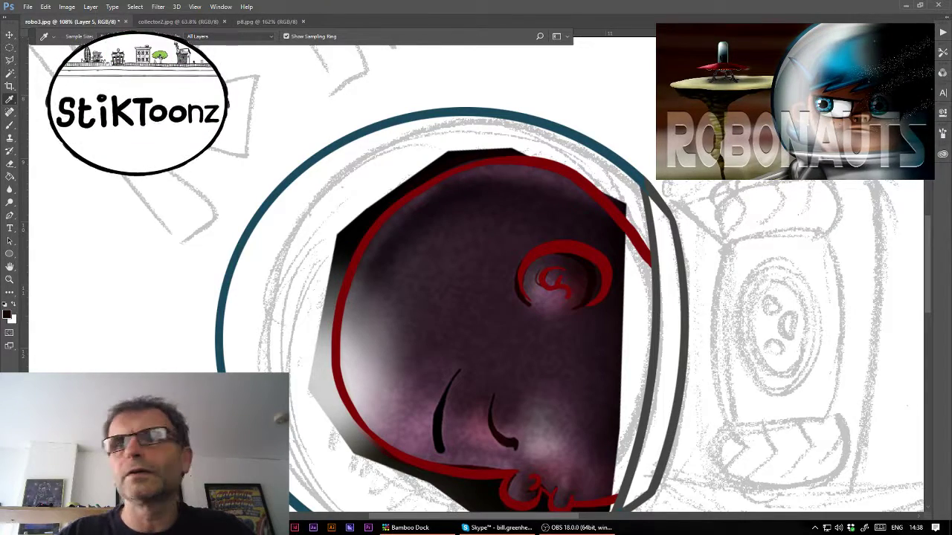
{"action": "key", "text": "ctrl+z"}
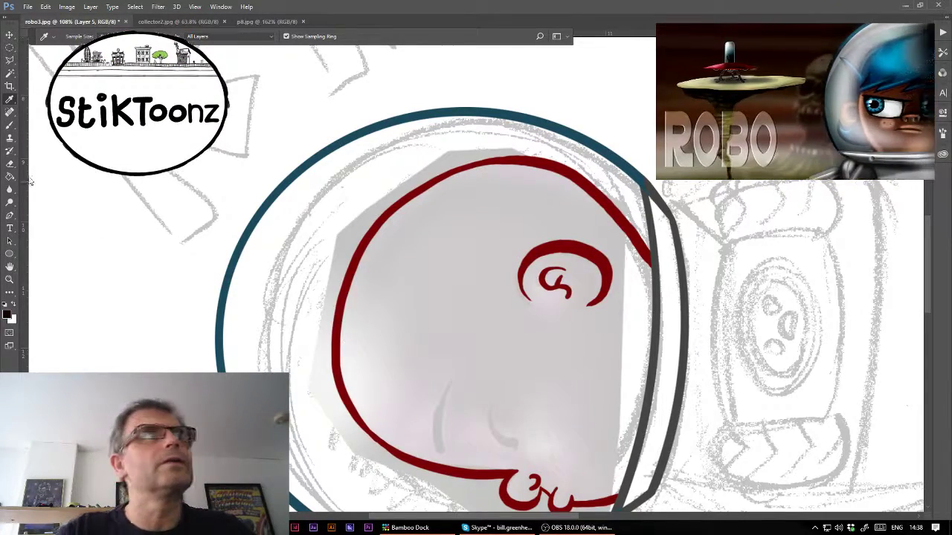
{"action": "left_click", "coordinate": [9, 125]}
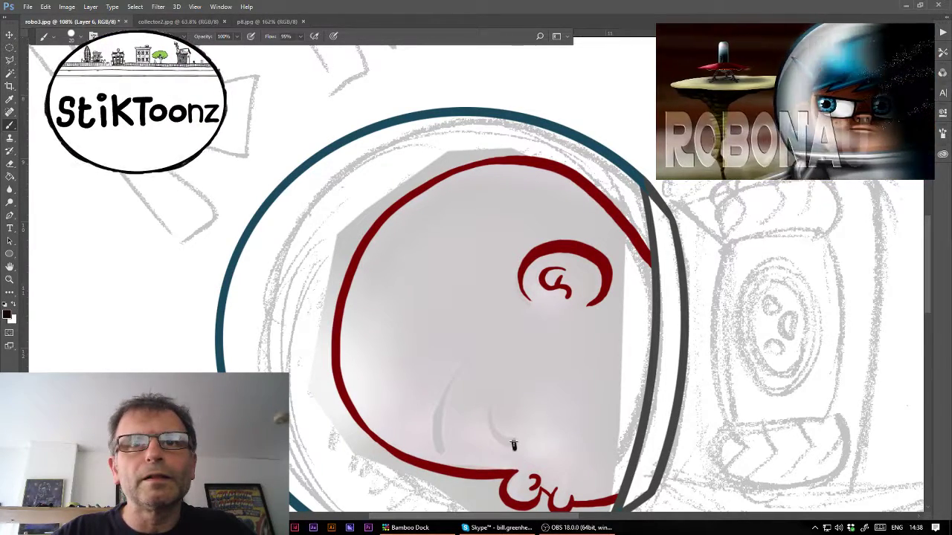
{"action": "mouse_move", "coordinate": [508, 442]}
{"action": "left_mouse_down"}
{"action": "mouse_move", "coordinate": [493, 430]}
{"action": "mouse_move", "coordinate": [492, 408]}
{"action": "left_mouse_up"}
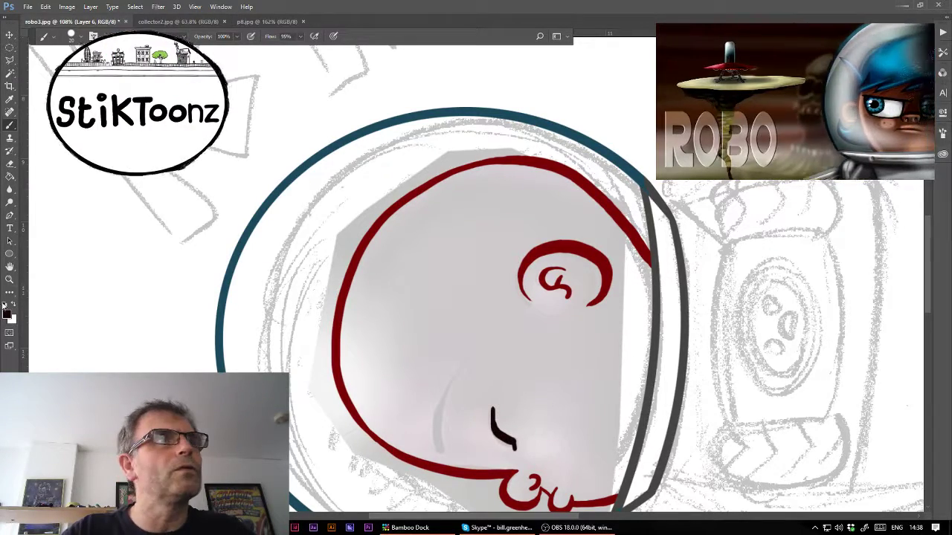
- Zoom in and ink two curved black lines on the lower face, right and left
{"action": "left_click", "coordinate": [10, 280]}
{"action": "left_click_drag", "start_coordinate": [513, 465], "coordinate": [540, 458]}
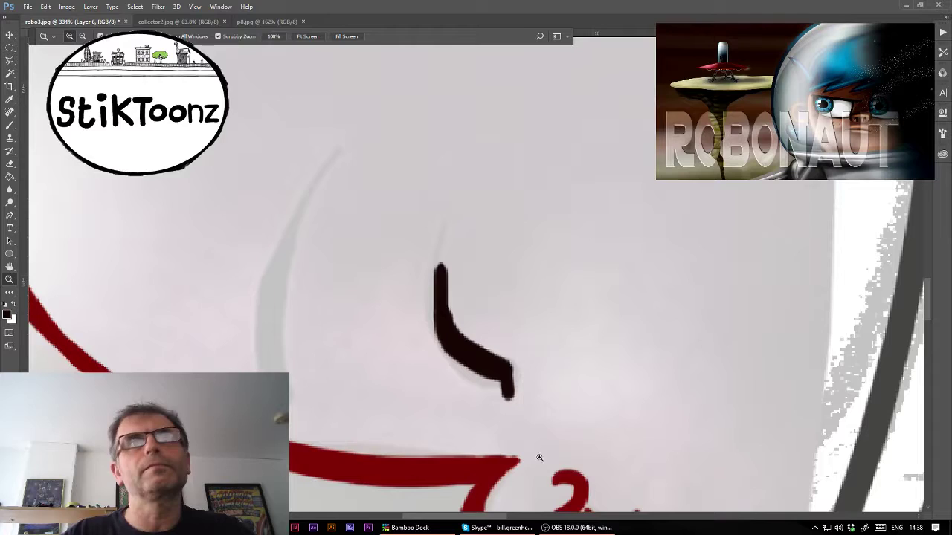
{"action": "left_click", "coordinate": [10, 124]}
{"action": "left_click_drag", "start_coordinate": [449, 225], "coordinate": [440, 265]}
{"action": "left_click_drag", "start_coordinate": [442, 306], "coordinate": [448, 326]}
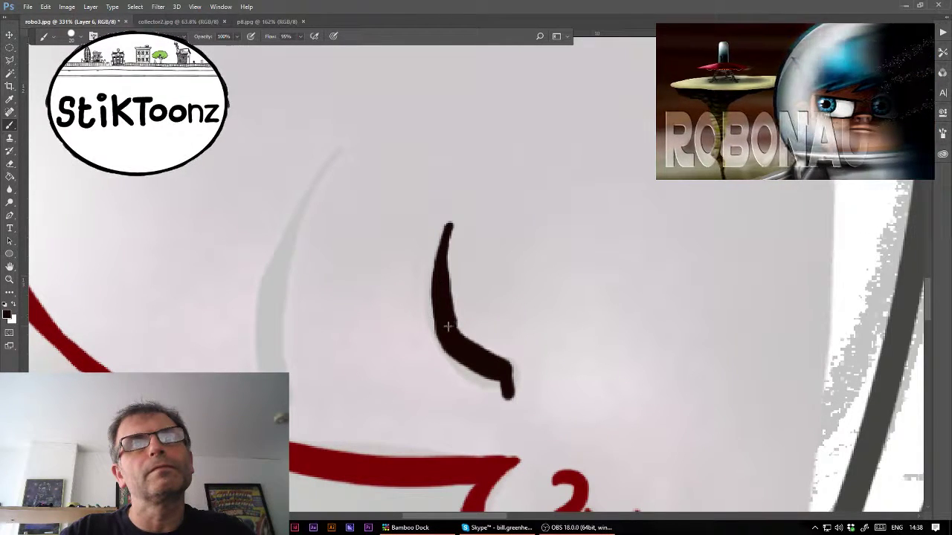
{"action": "left_click_drag", "start_coordinate": [341, 150], "coordinate": [306, 193]}
{"action": "mouse_move", "coordinate": [290, 243]}
{"action": "left_mouse_down"}
{"action": "mouse_move", "coordinate": [278, 304]}
{"action": "mouse_move", "coordinate": [301, 372]}
{"action": "mouse_move", "coordinate": [327, 386]}
{"action": "mouse_move", "coordinate": [346, 379]}
{"action": "left_mouse_up"}
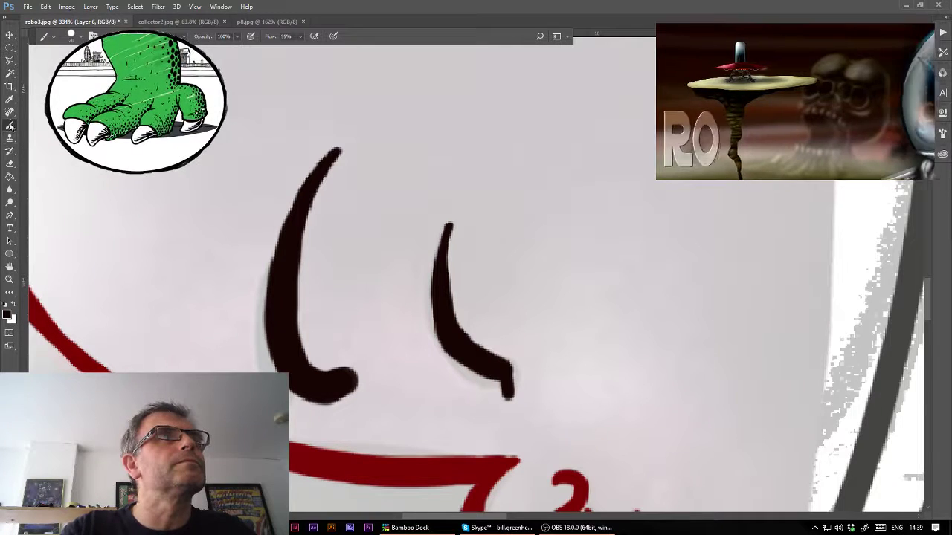
- Erase the inner edges of both black curves into fine tapers
{"action": "key", "text": "e"}
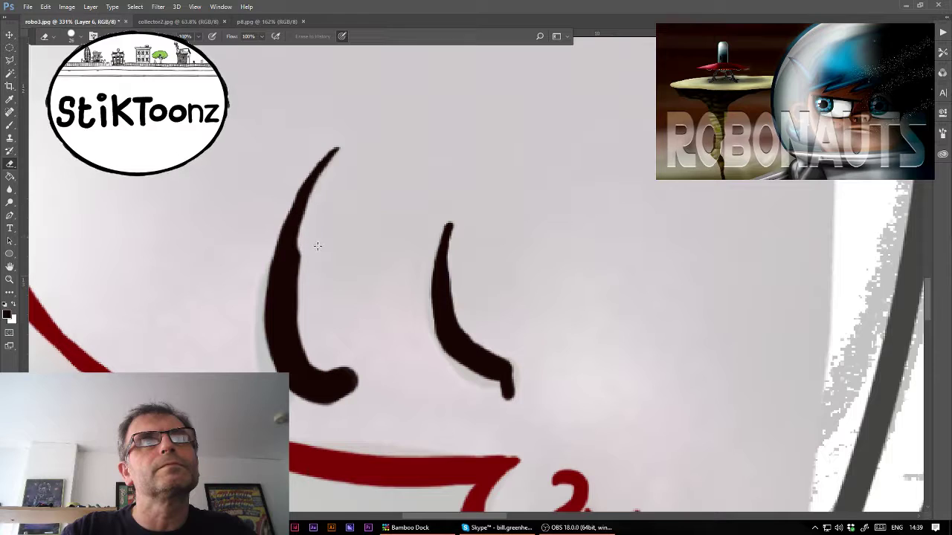
{"action": "left_click_drag", "start_coordinate": [298, 267], "coordinate": [296, 295]}
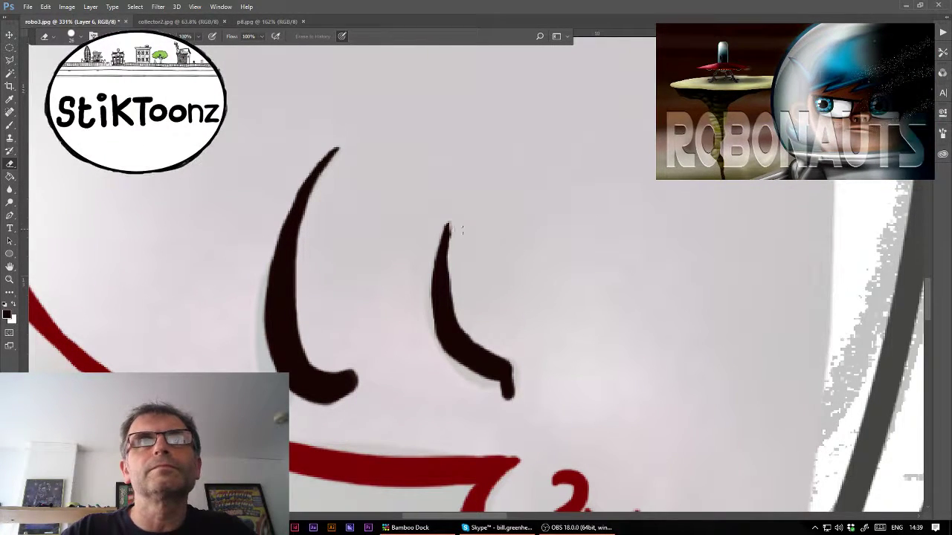
{"action": "left_click_drag", "start_coordinate": [462, 278], "coordinate": [469, 320]}
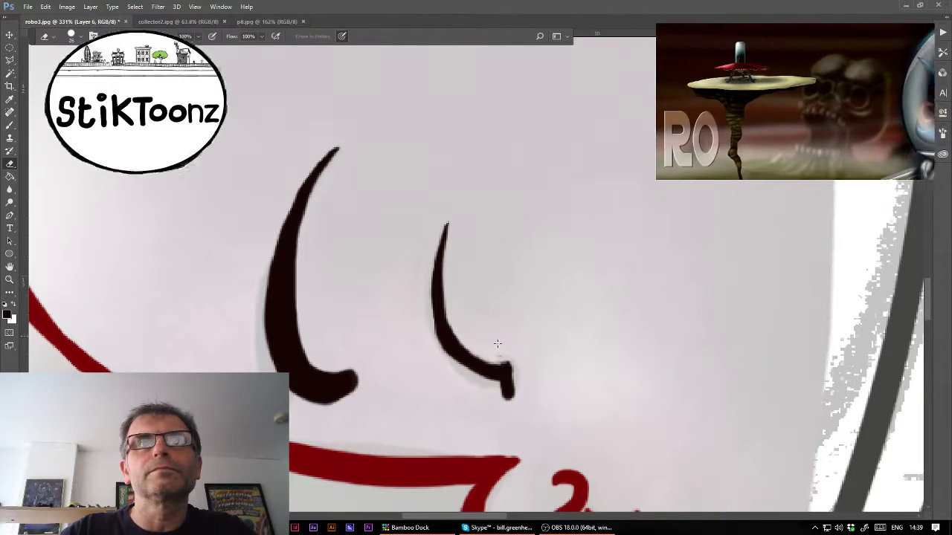
- Zoom out to the full drawing and rotate the canvas 90° clockwise
{"action": "key", "text": "ctrl+minus"}
{"action": "key", "text": "ctrl+minus"}
{"action": "key", "text": "ctrl+minus"}
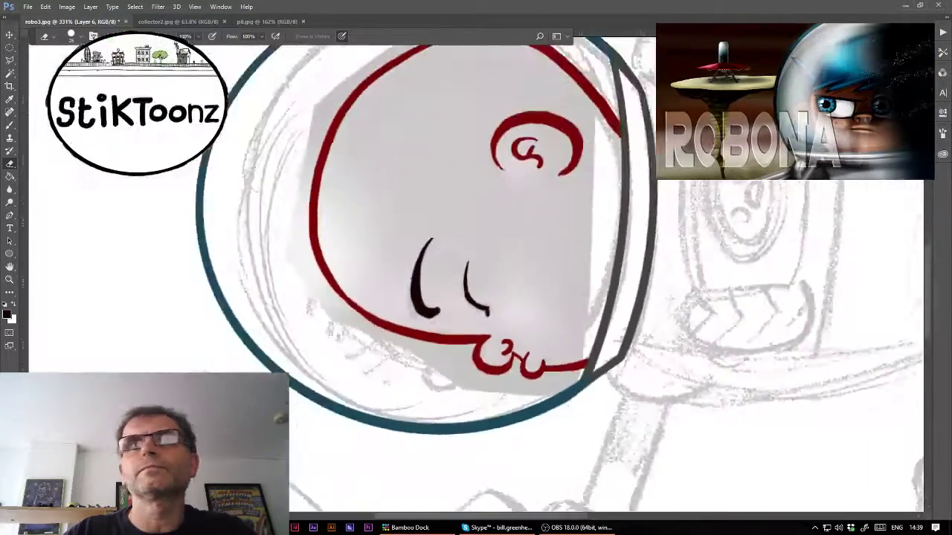
{"action": "key", "text": "ctrl+0"}
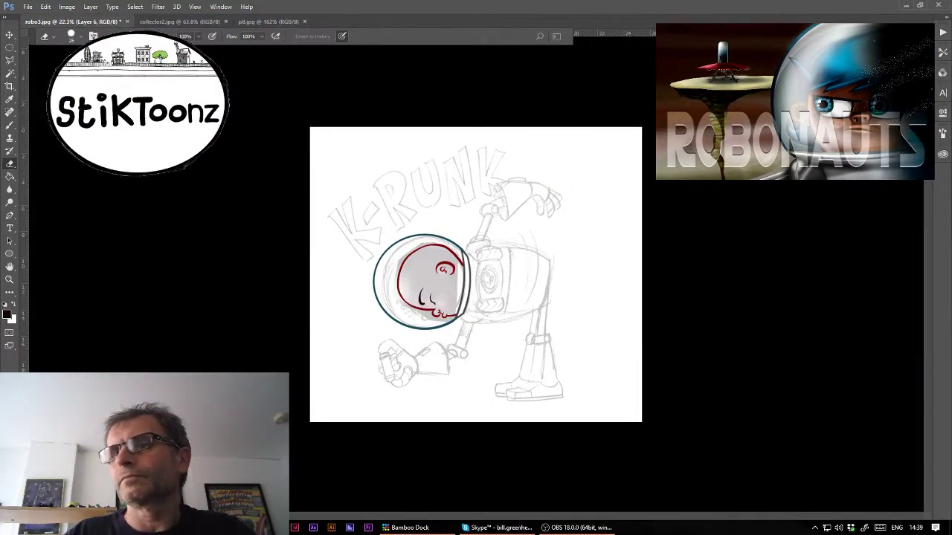
{"action": "key", "text": "ctrl+z"}
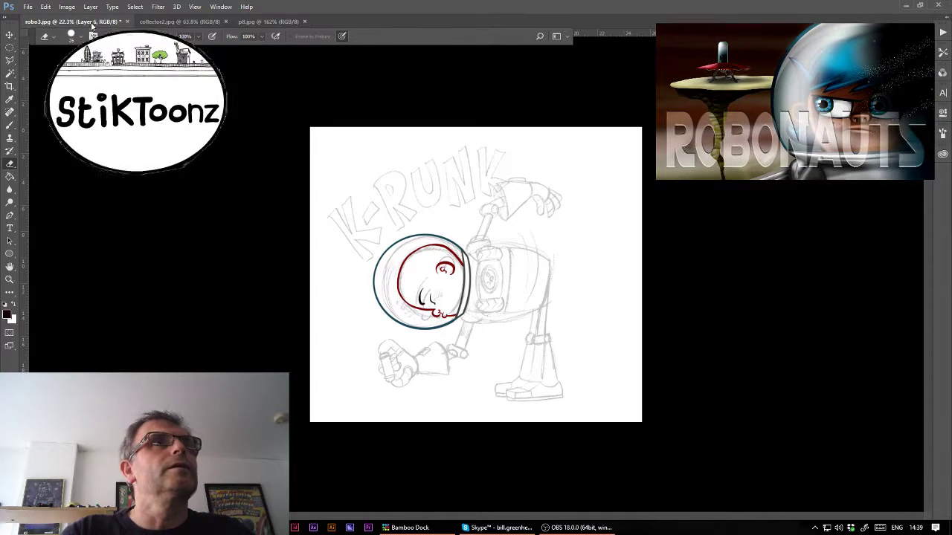
{"action": "left_click", "coordinate": [67, 6]}
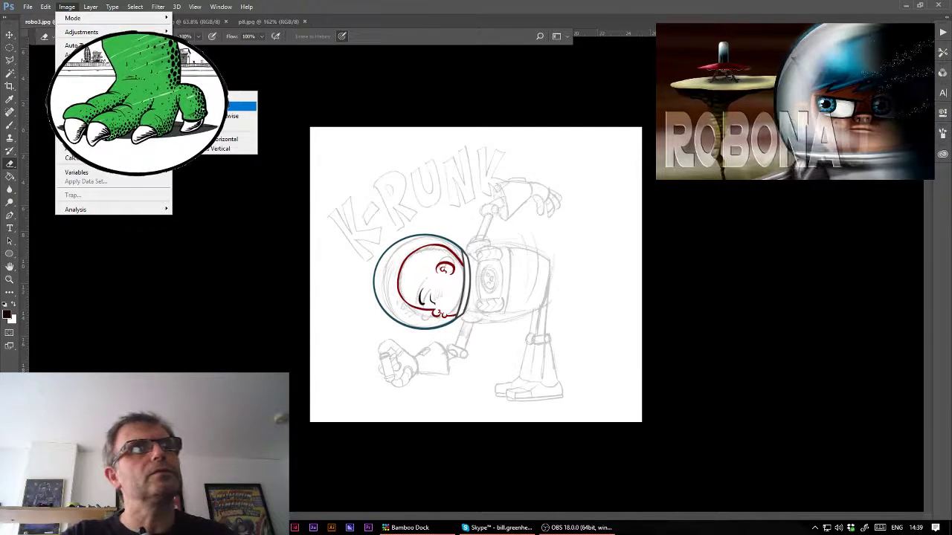
{"action": "left_click", "coordinate": [238, 106]}
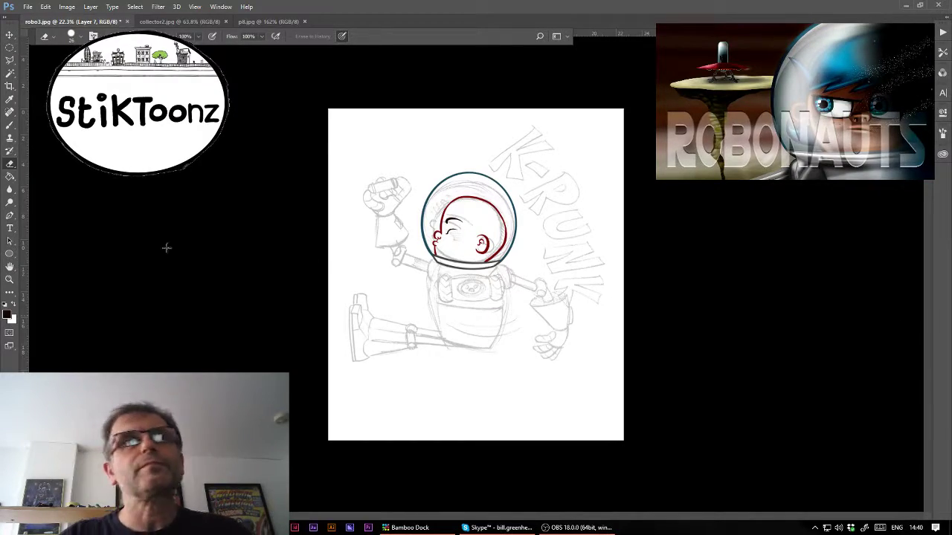
- Ink the body's left side and redraw its bottom edge in dark grey
{"action": "key", "text": "z"}
{"action": "left_click_drag", "start_coordinate": [167, 247], "coordinate": [185, 207]}
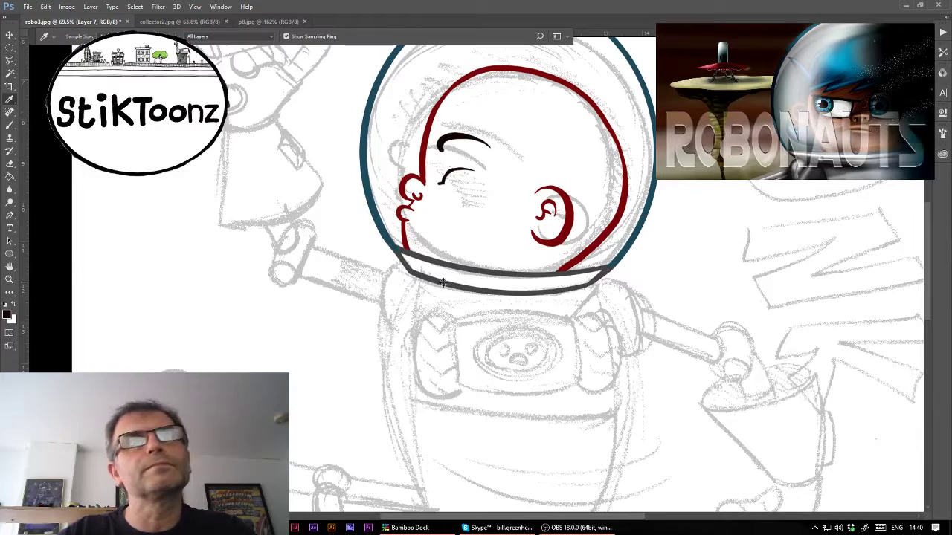
{"action": "left_click_drag", "start_coordinate": [566, 285], "coordinate": [522, 162]}
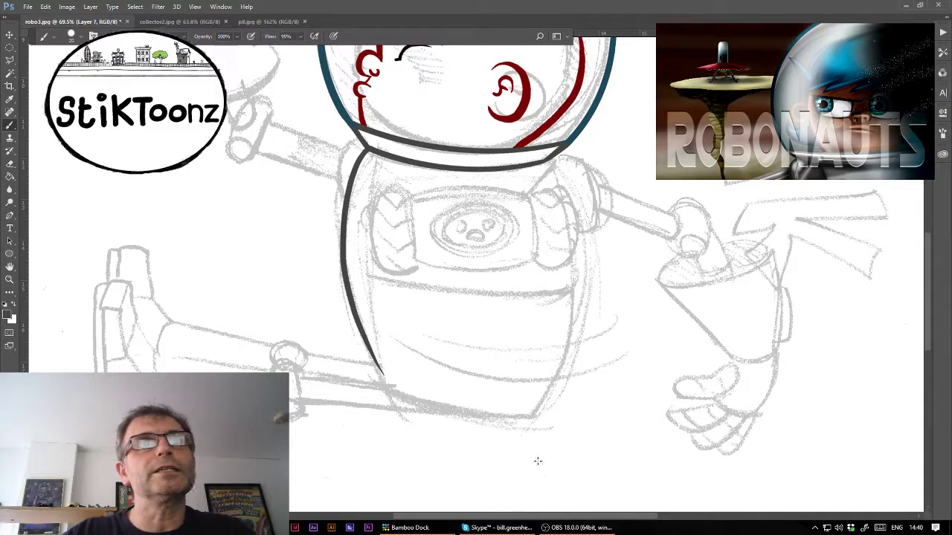
{"action": "left_click_drag", "start_coordinate": [370, 154], "coordinate": [394, 177]}
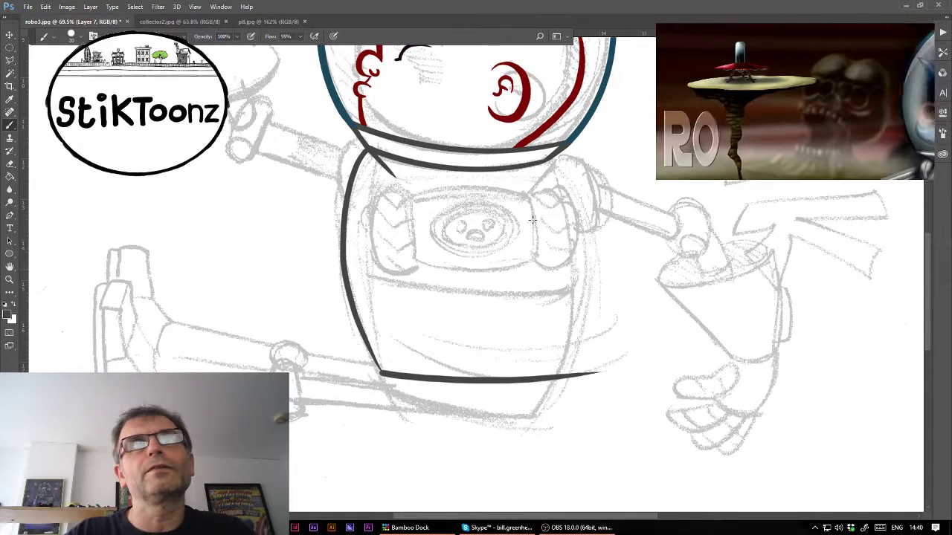
{"action": "key", "text": "ctrl+z"}
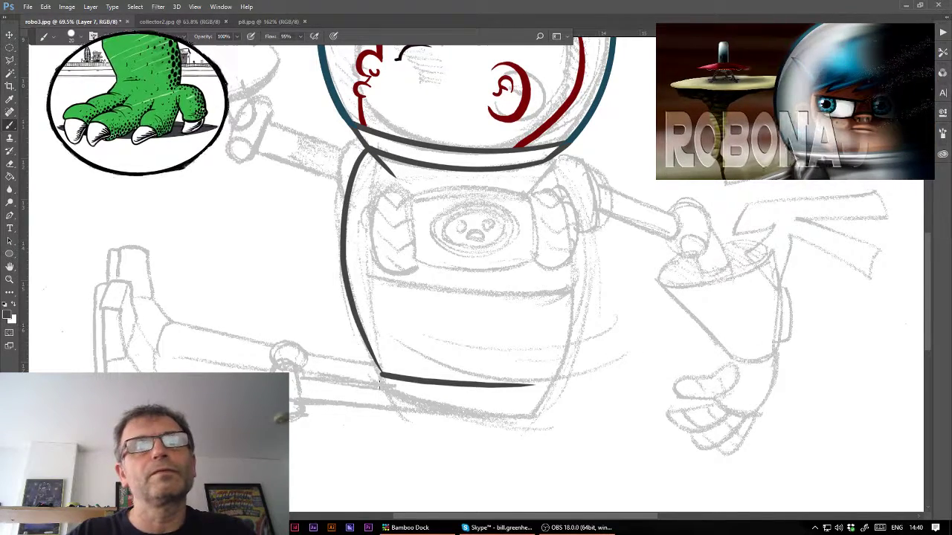
{"action": "left_click_drag", "start_coordinate": [381, 374], "coordinate": [576, 382]}
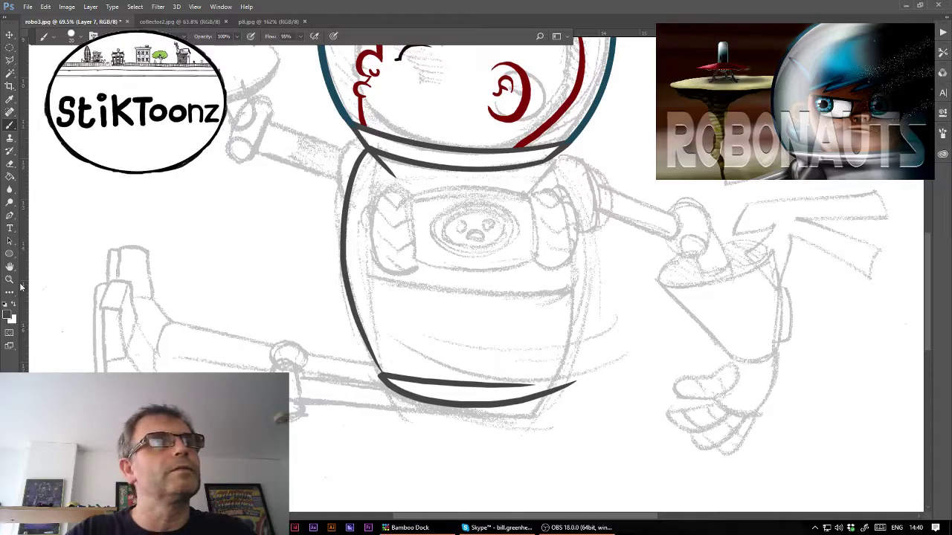
- Erase the stray ink at the body's bottom-left corner
{"action": "left_click", "coordinate": [9, 280]}
{"action": "left_click_drag", "start_coordinate": [439, 409], "coordinate": [178, 305]}
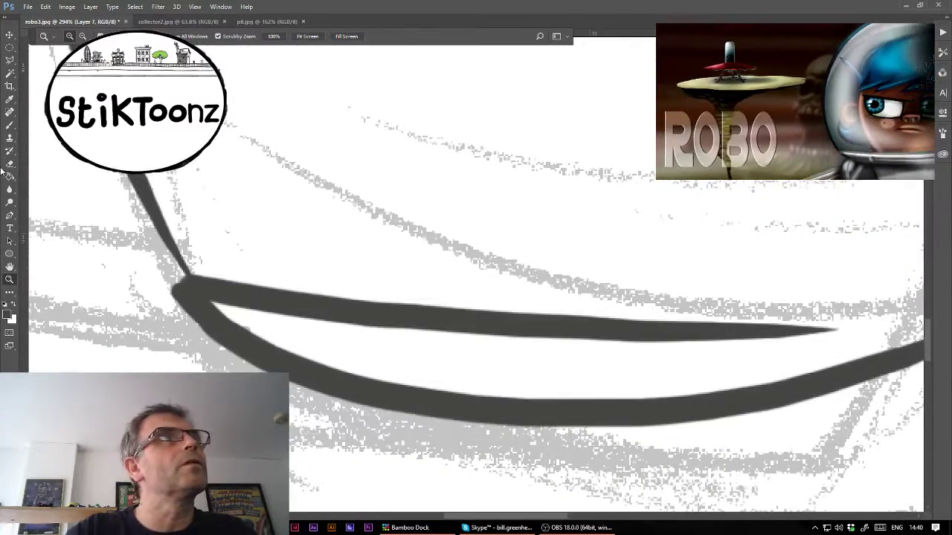
{"action": "left_click", "coordinate": [9, 164]}
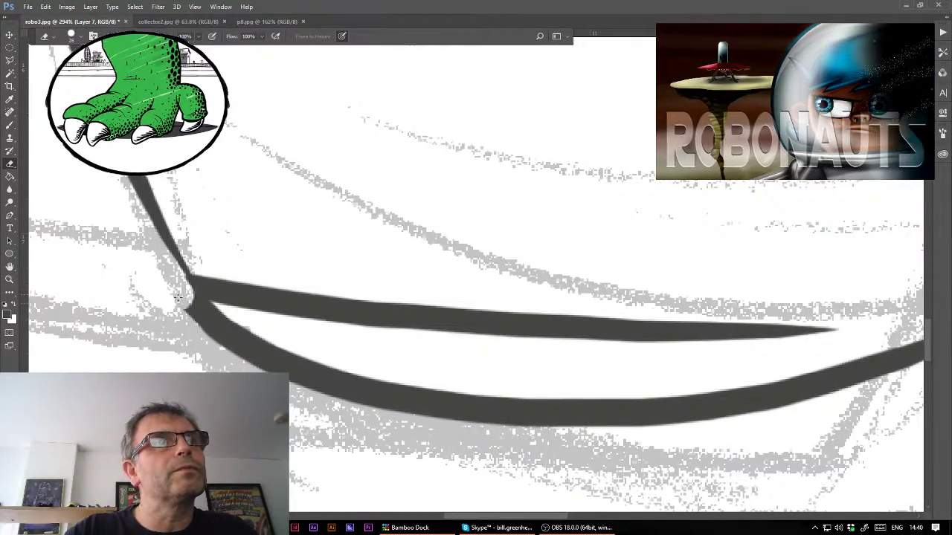
{"action": "left_click_drag", "start_coordinate": [179, 298], "coordinate": [236, 358]}
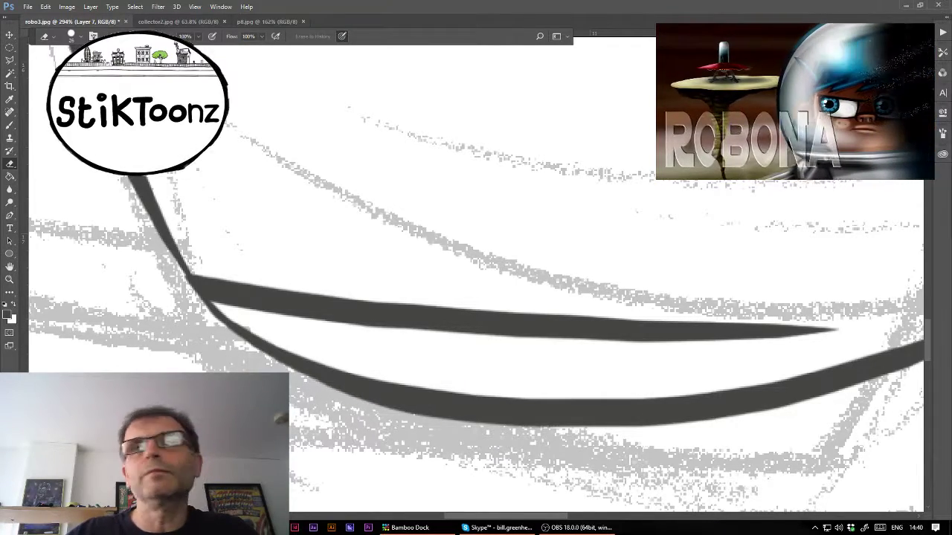
{"action": "scroll", "coordinate": [524, 463], "scroll_direction": "down", "scroll_amount": 5}
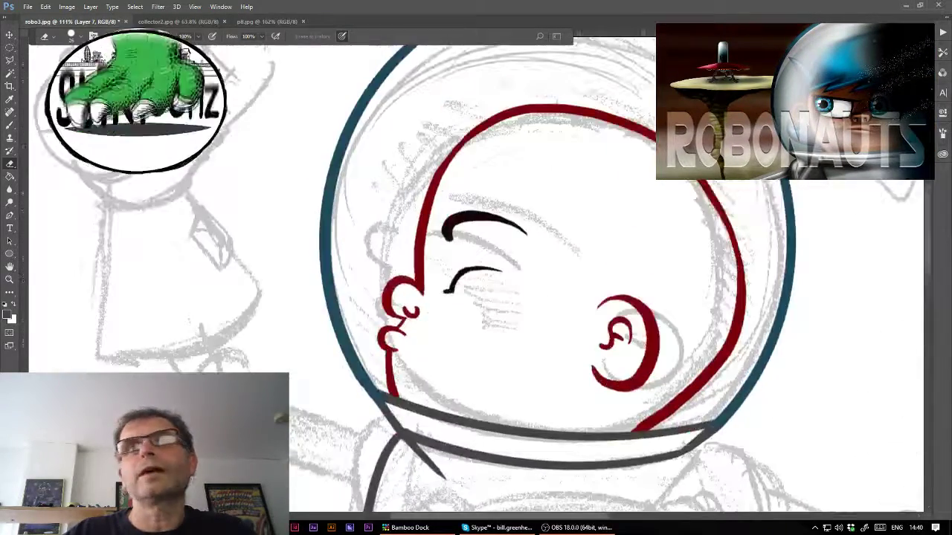
{"action": "scroll", "coordinate": [476, 267], "scroll_direction": "down", "scroll_amount": 3}
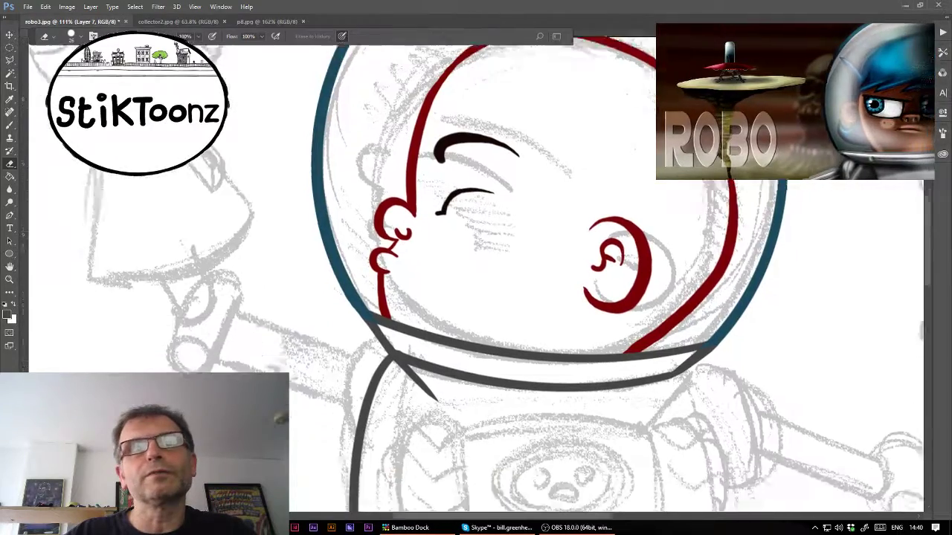
{"action": "scroll", "coordinate": [476, 268], "scroll_direction": "down", "scroll_amount": 5}
{"action": "scroll", "coordinate": [476, 268], "scroll_direction": "down", "scroll_amount": 4}
{"action": "scroll", "coordinate": [476, 268], "scroll_direction": "down", "scroll_amount": 1}
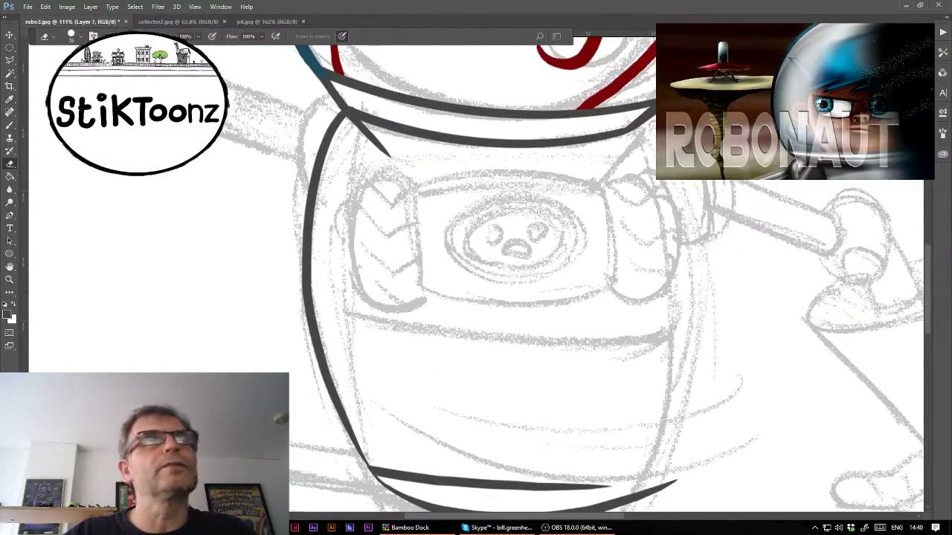
{"action": "left_click", "coordinate": [10, 124]}
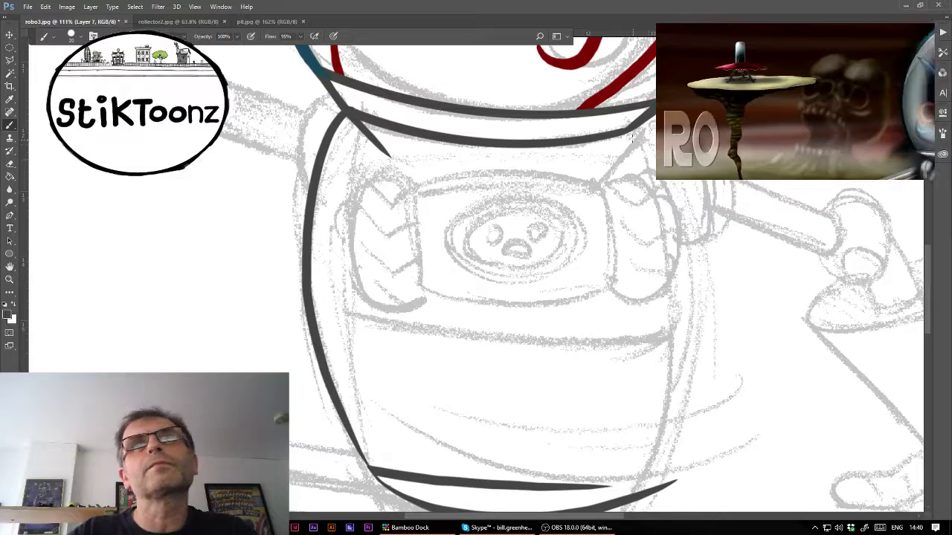
- Duplicate the line layer, flip it vertically, and rotate it to 179.14° to mirror the body outline
{"action": "key", "text": "ctrl+j"}
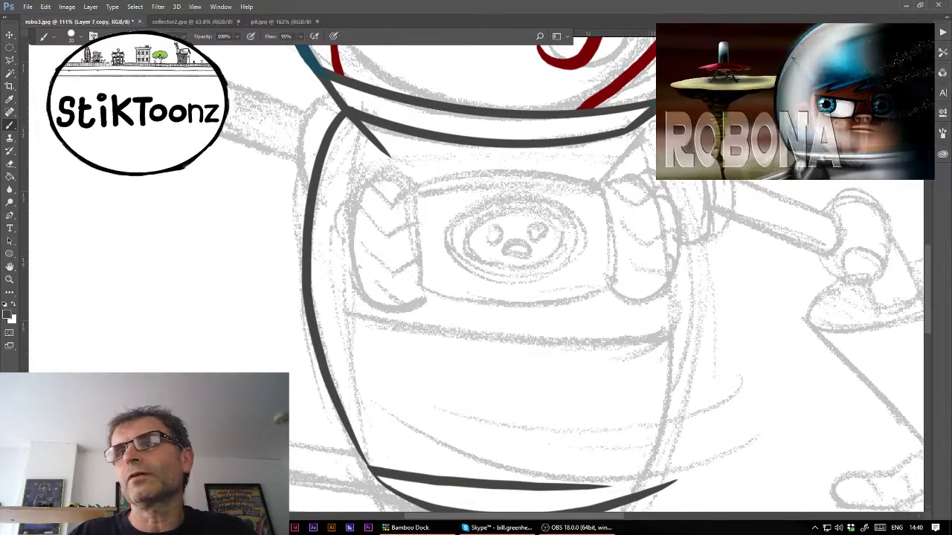
{"action": "left_click", "coordinate": [46, 8]}
{"action": "mouse_move", "coordinate": [61, 219]}
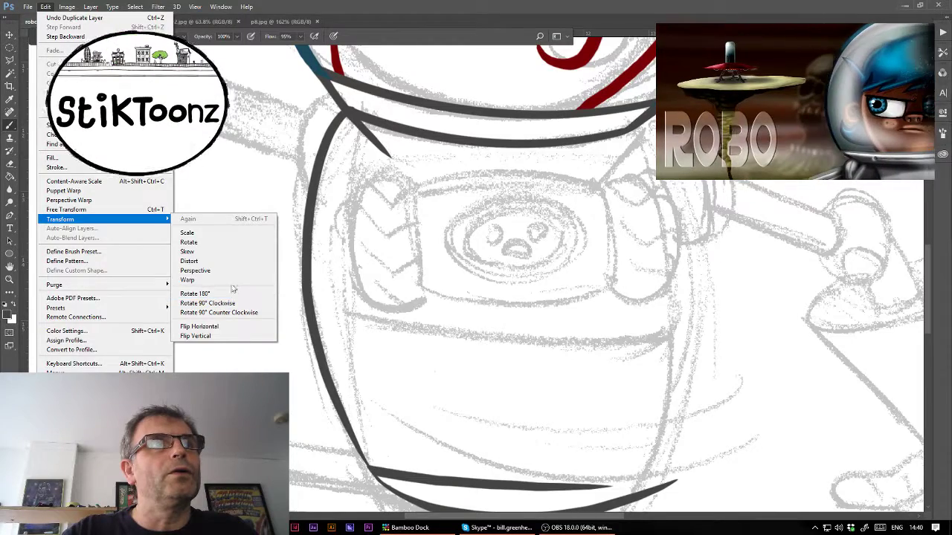
{"action": "left_click", "coordinate": [228, 336]}
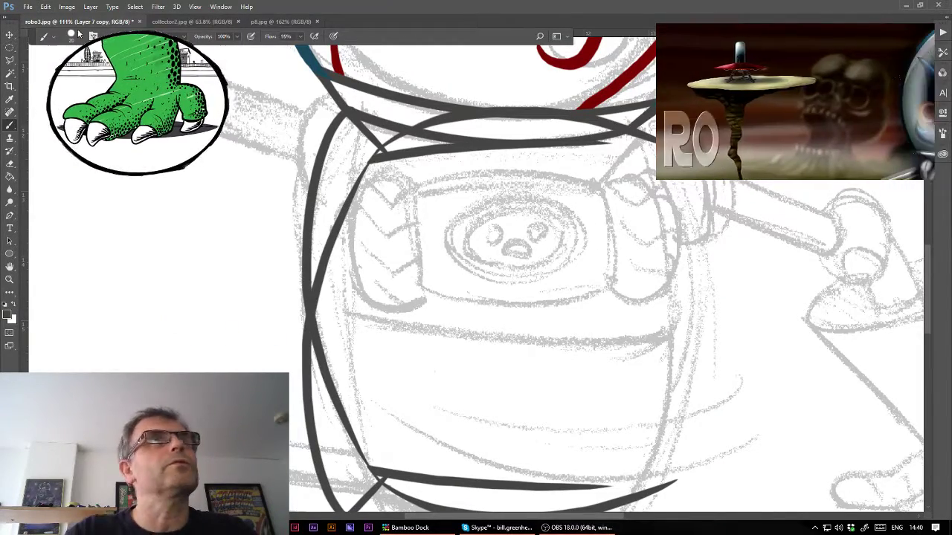
{"action": "left_click", "coordinate": [46, 6]}
{"action": "left_click", "coordinate": [67, 207]}
{"action": "mouse_move", "coordinate": [650, 354]}
{"action": "left_mouse_down"}
{"action": "mouse_move", "coordinate": [636, 390]}
{"action": "mouse_move", "coordinate": [386, 411]}
{"action": "left_mouse_up"}
{"action": "mouse_move", "coordinate": [591, 338]}
{"action": "left_mouse_down"}
{"action": "mouse_move", "coordinate": [607, 338]}
{"action": "mouse_move", "coordinate": [534, 342]}
{"action": "mouse_move", "coordinate": [526, 358]}
{"action": "left_mouse_up"}
{"action": "left_click_drag", "start_coordinate": [496, 330], "coordinate": [496, 212]}
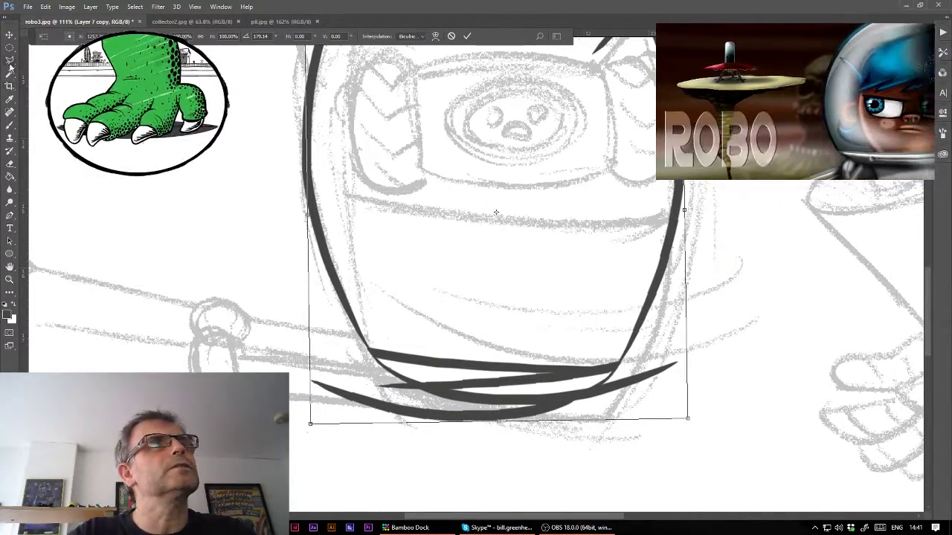
{"action": "key", "text": "b"}
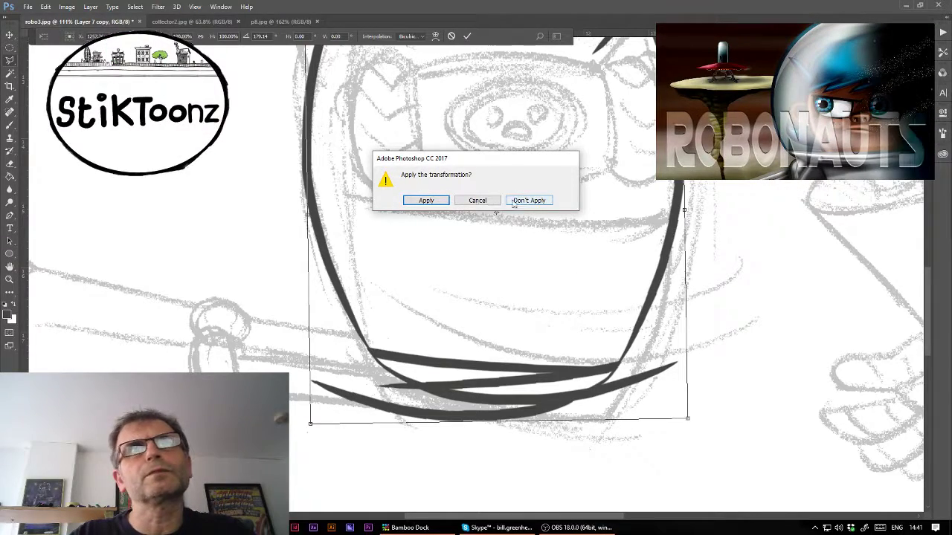
{"action": "left_click", "coordinate": [427, 200]}
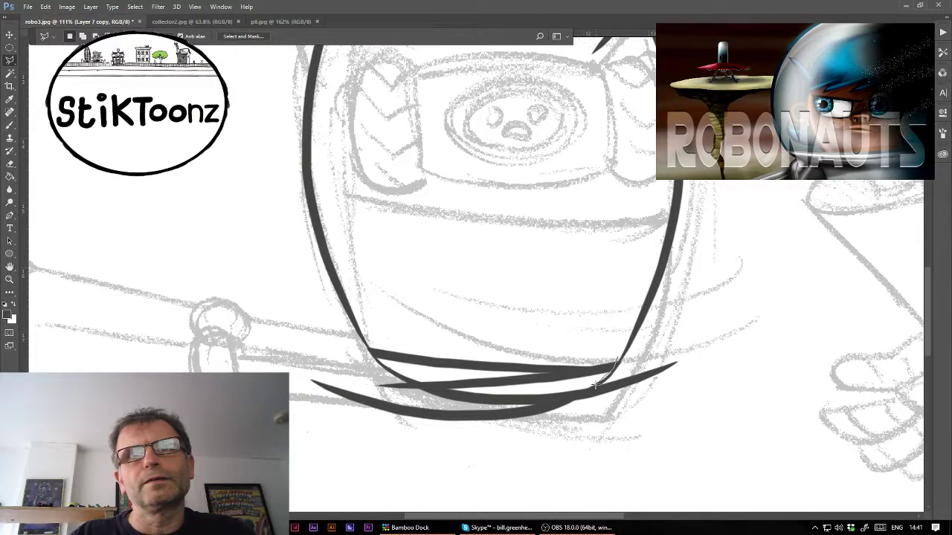
- Lasso and delete the extra stroke section, then clear the selection
{"action": "left_click", "coordinate": [253, 345]}
{"action": "left_click", "coordinate": [428, 301]}
{"action": "double_click", "coordinate": [562, 316]}
{"action": "key", "text": "Delete"}
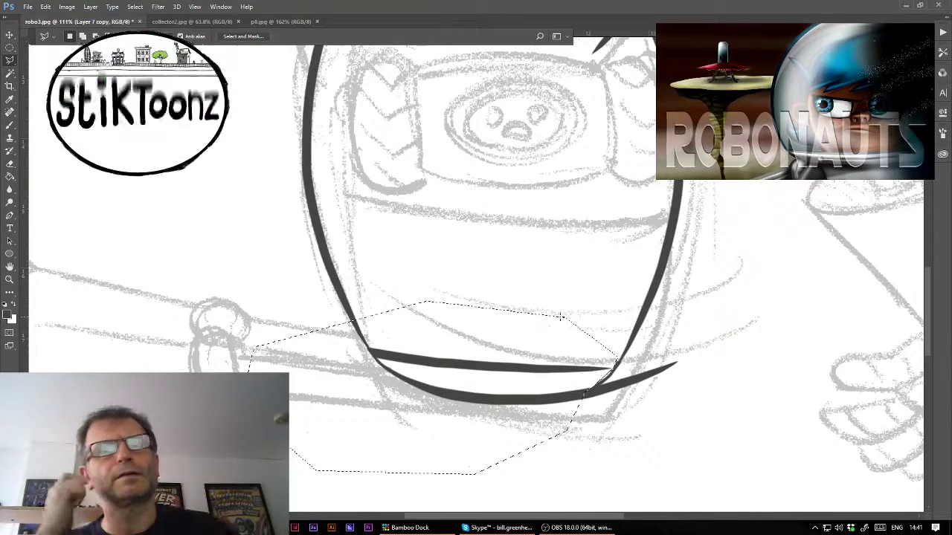
{"action": "key", "text": "alt+bracketleft"}
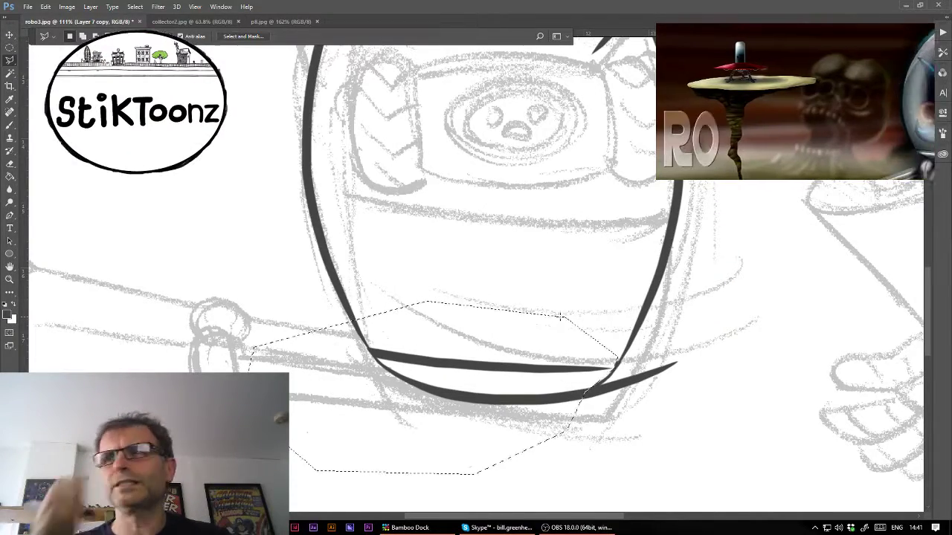
{"action": "key", "text": "ctrl+d"}
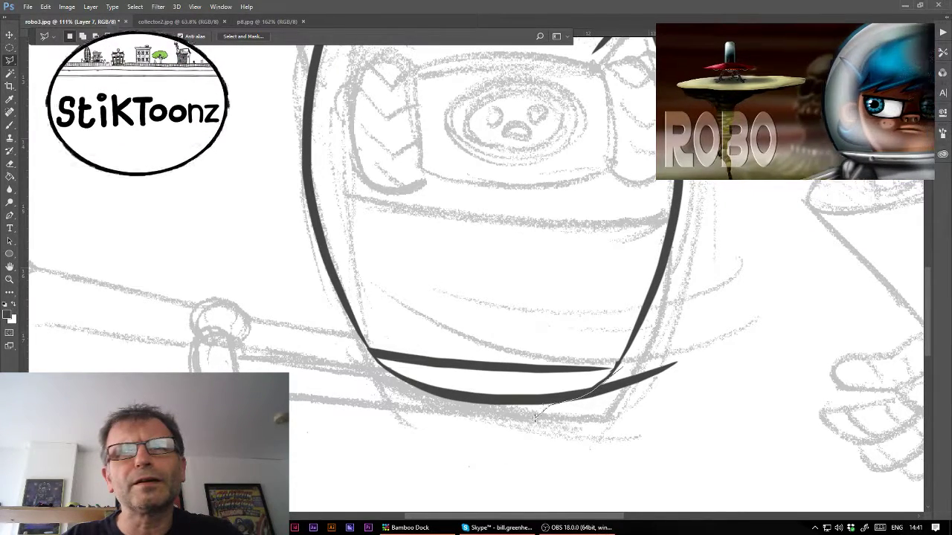
- Lasso and delete the tail at the stroke's right end
{"action": "left_click", "coordinate": [536, 419]}
{"action": "left_click", "coordinate": [594, 437]}
{"action": "left_click", "coordinate": [660, 419]}
{"action": "left_click", "coordinate": [700, 388]}
{"action": "left_click", "coordinate": [699, 353]}
{"action": "left_click", "coordinate": [669, 342]}
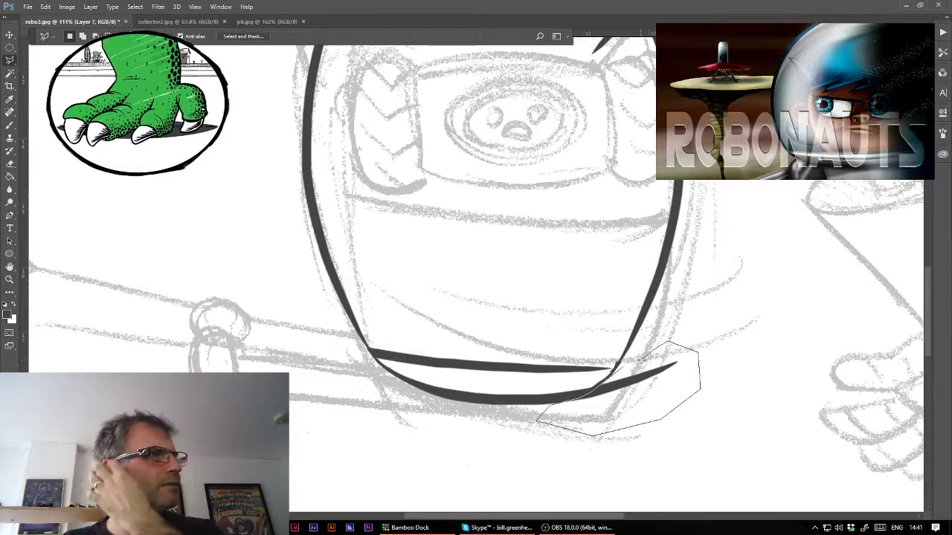
{"action": "left_click", "coordinate": [644, 364]}
{"action": "key", "text": "Delete"}
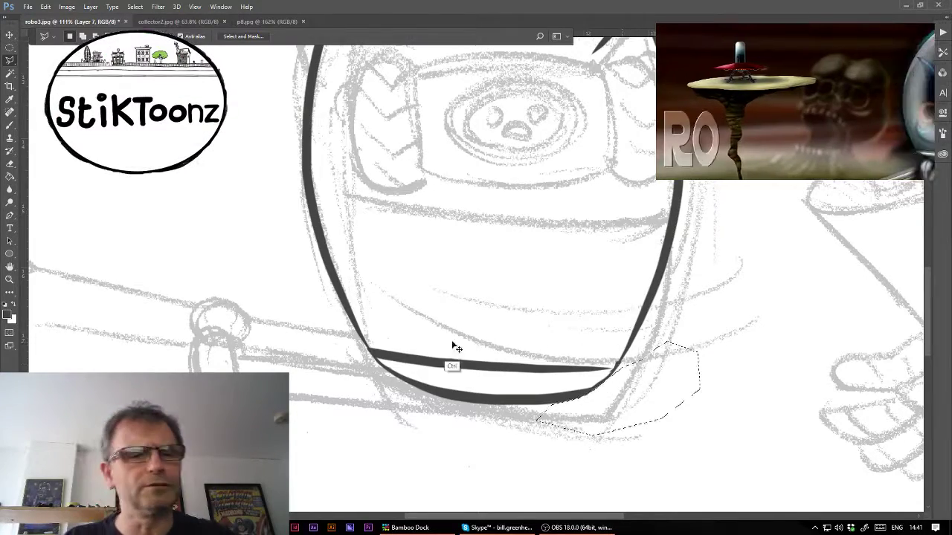
- Zoom into the lower-right corner and redraw the arm stroke's top edge smoothly to its tip
{"action": "left_click", "coordinate": [9, 279]}
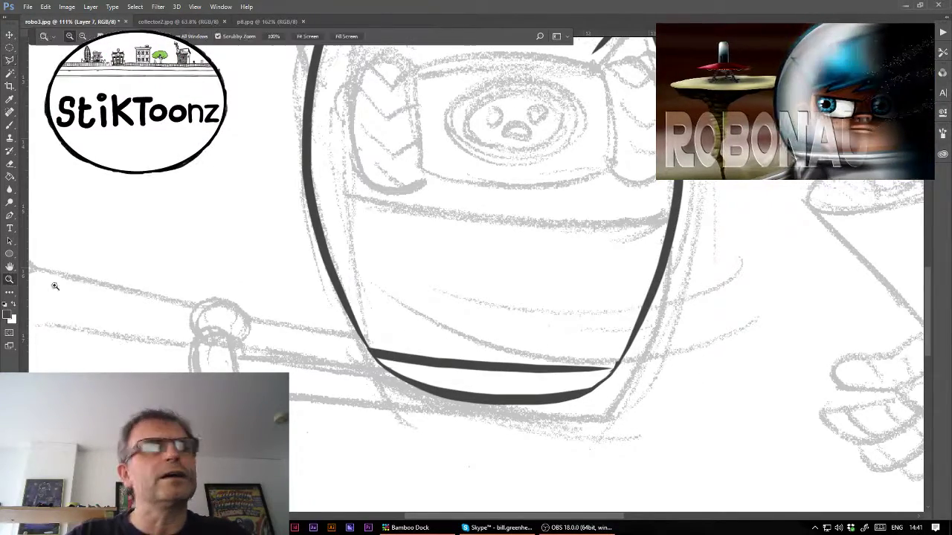
{"action": "left_click_drag", "start_coordinate": [617, 388], "coordinate": [590, 357]}
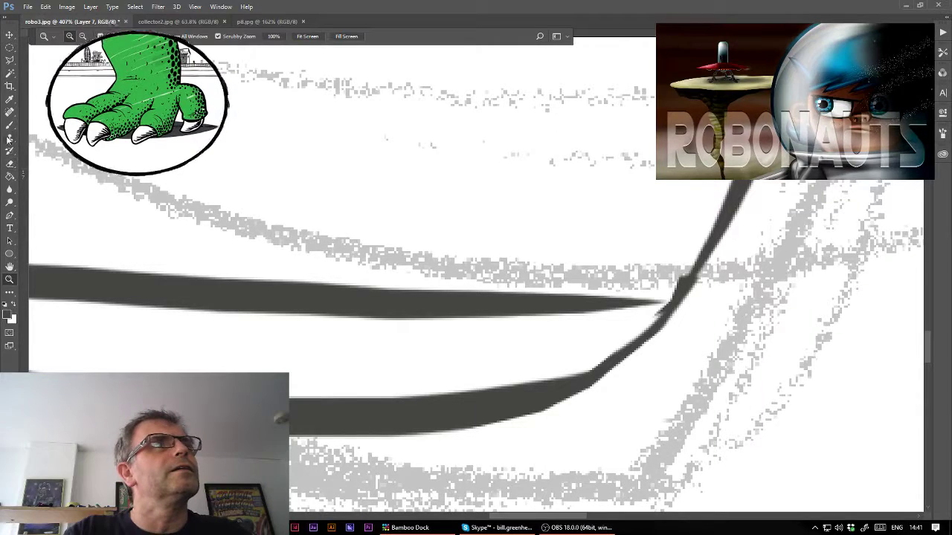
{"action": "left_click", "coordinate": [9, 125]}
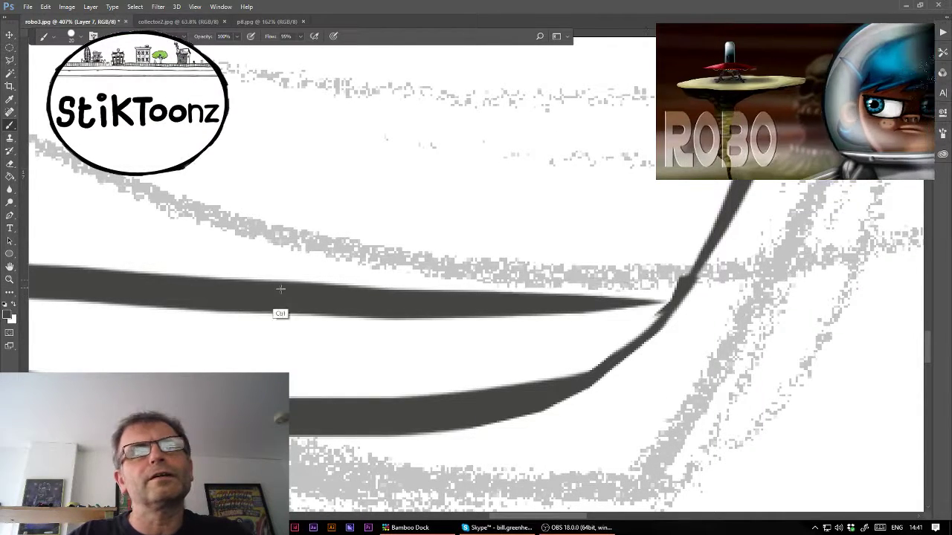
{"action": "left_click_drag", "start_coordinate": [673, 281], "coordinate": [469, 303]}
{"action": "key", "text": "ctrl+z"}
{"action": "left_click_drag", "start_coordinate": [342, 287], "coordinate": [662, 283]}
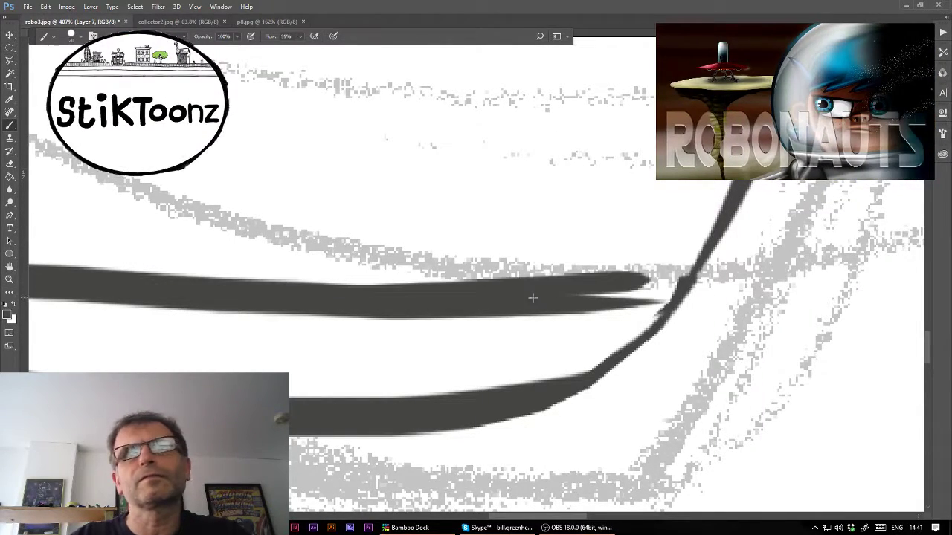
{"action": "key", "text": "ctrl+z"}
{"action": "mouse_move", "coordinate": [345, 287]}
{"action": "left_mouse_down"}
{"action": "mouse_move", "coordinate": [673, 281]}
{"action": "mouse_move", "coordinate": [673, 297]}
{"action": "left_mouse_up"}
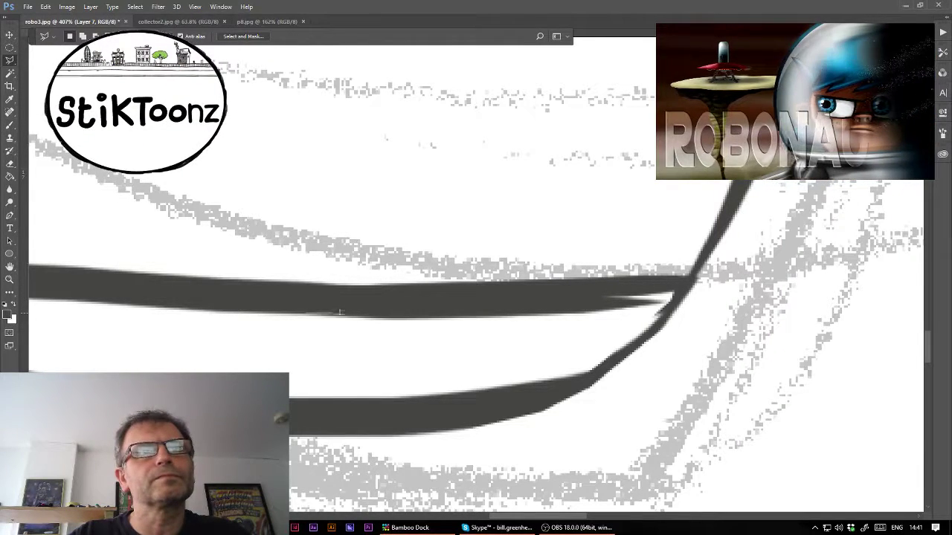
- Outline and remove the ragged part beneath the stroke's edge
{"action": "left_click_drag", "start_coordinate": [319, 310], "coordinate": [462, 310]}
{"action": "mouse_move", "coordinate": [570, 302]}
{"action": "left_mouse_down"}
{"action": "mouse_move", "coordinate": [673, 295]}
{"action": "mouse_move", "coordinate": [655, 320]}
{"action": "left_mouse_up"}
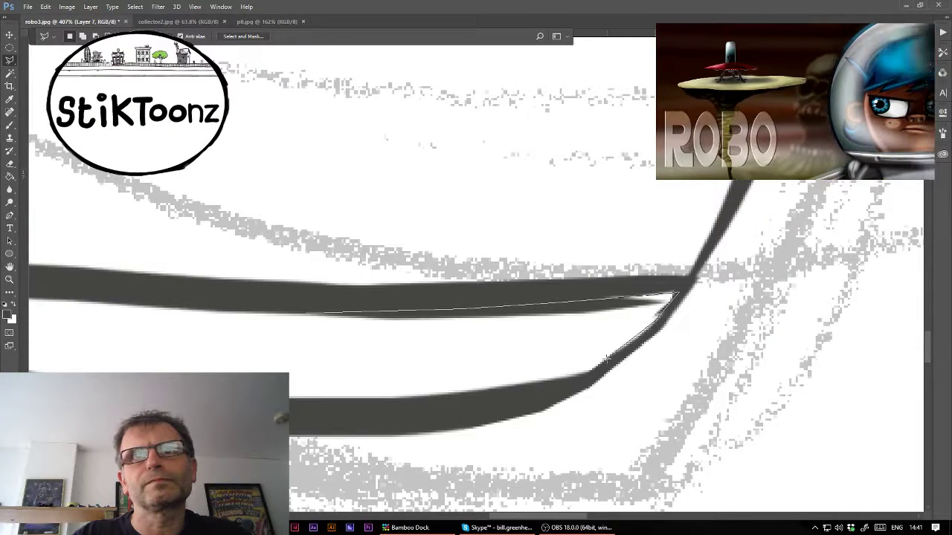
{"action": "mouse_move", "coordinate": [579, 374]}
{"action": "left_mouse_down"}
{"action": "mouse_move", "coordinate": [405, 374]}
{"action": "mouse_move", "coordinate": [245, 358]}
{"action": "left_mouse_up"}
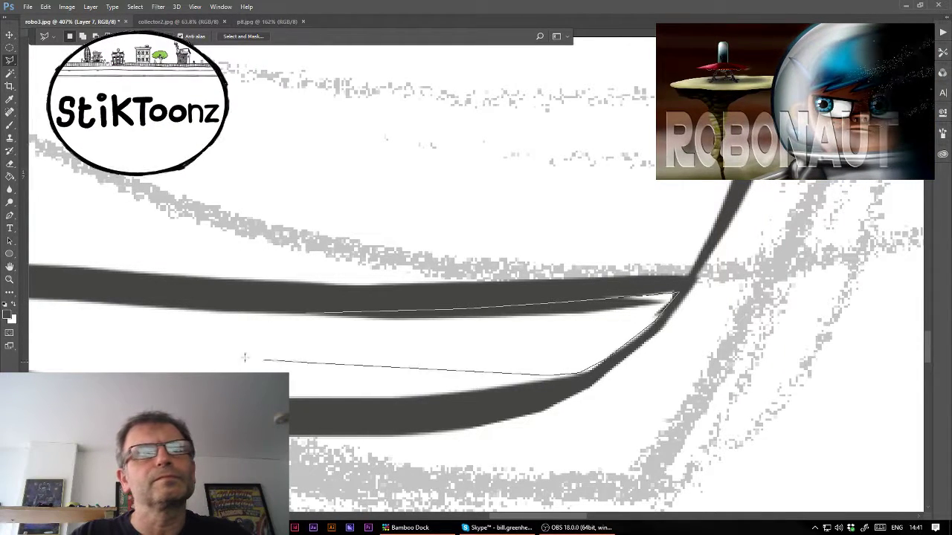
{"action": "left_click", "coordinate": [99, 313]}
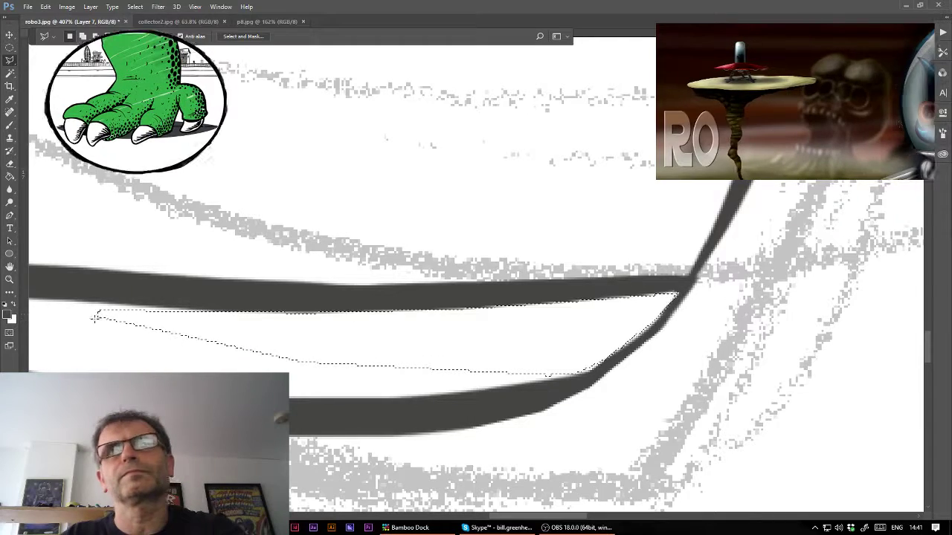
{"action": "key", "text": "ctrl+d"}
- Paint a smooth join where the arm strokes meet, then zoom out to the whole astronaut
{"action": "key", "text": "b"}
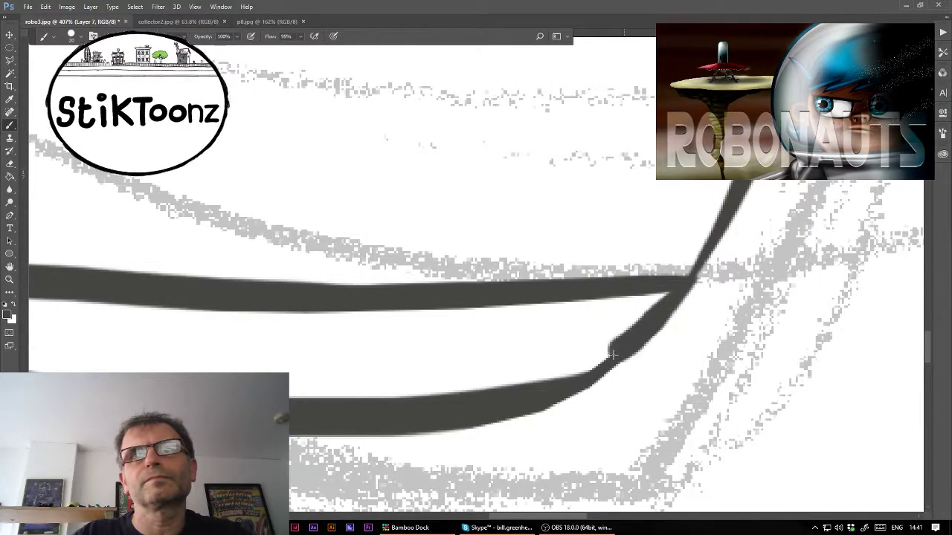
{"action": "left_click_drag", "start_coordinate": [612, 356], "coordinate": [502, 411]}
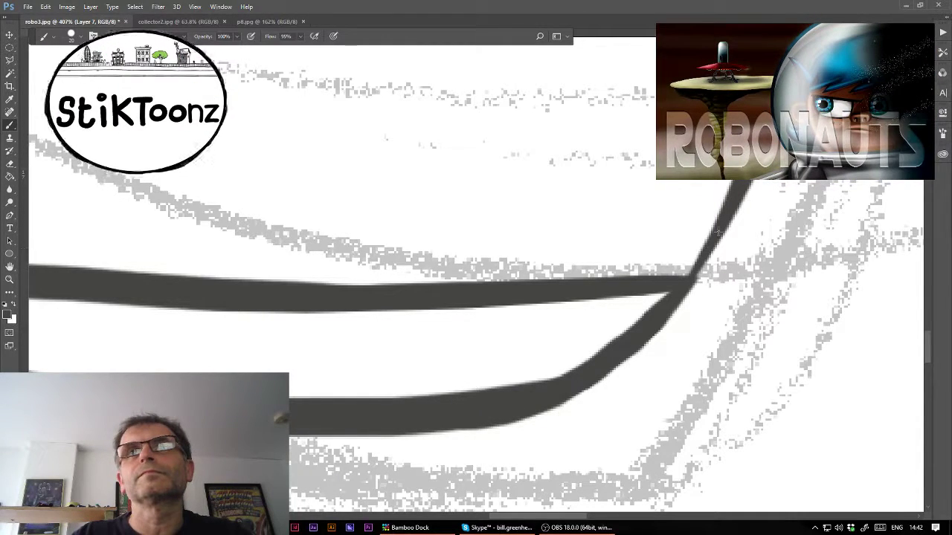
{"action": "key", "text": "ctrl"}
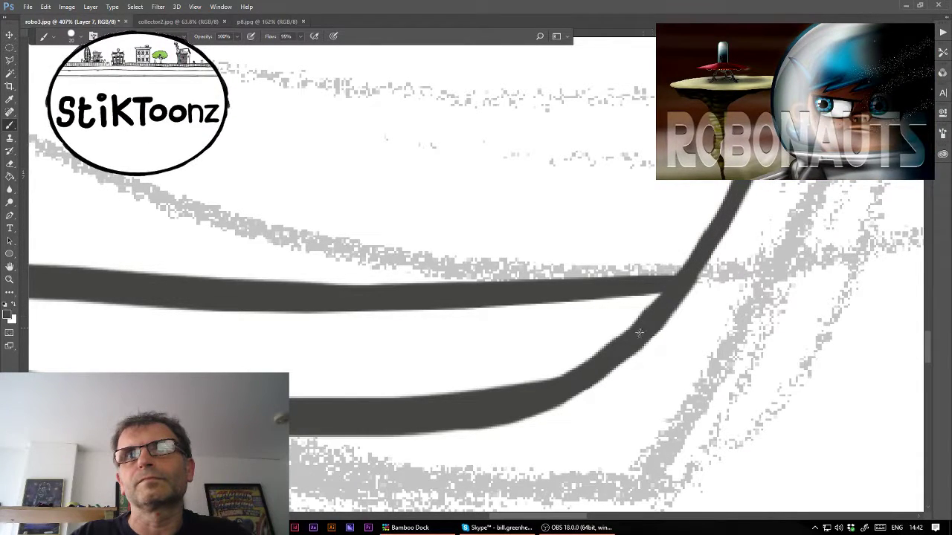
{"action": "left_click_drag", "start_coordinate": [638, 333], "coordinate": [618, 348]}
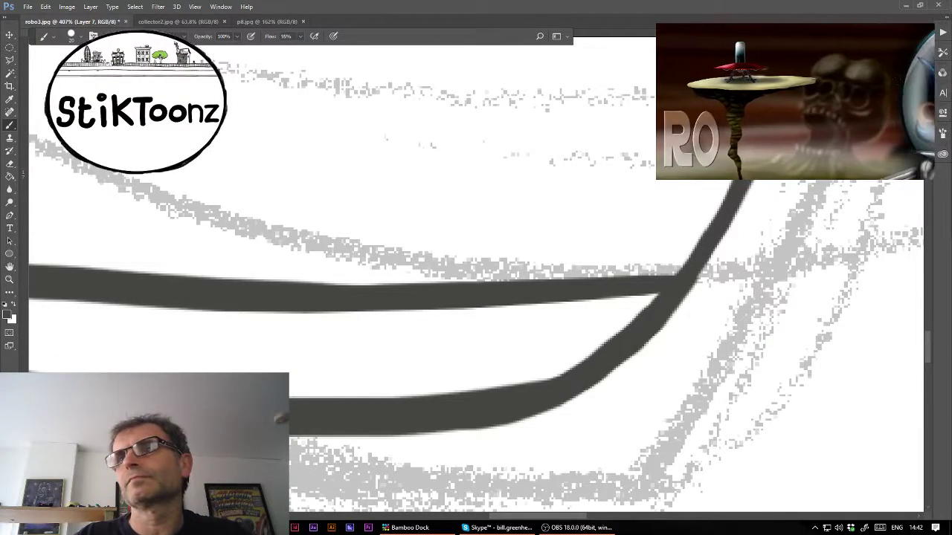
{"action": "key", "text": "ctrl+minus"}
{"action": "key", "text": "ctrl+minus"}
{"action": "key", "text": "ctrl+minus"}
{"action": "key", "text": "ctrl+minus"}
{"action": "key", "text": "ctrl+minus"}
{"action": "key", "text": "ctrl+minus"}
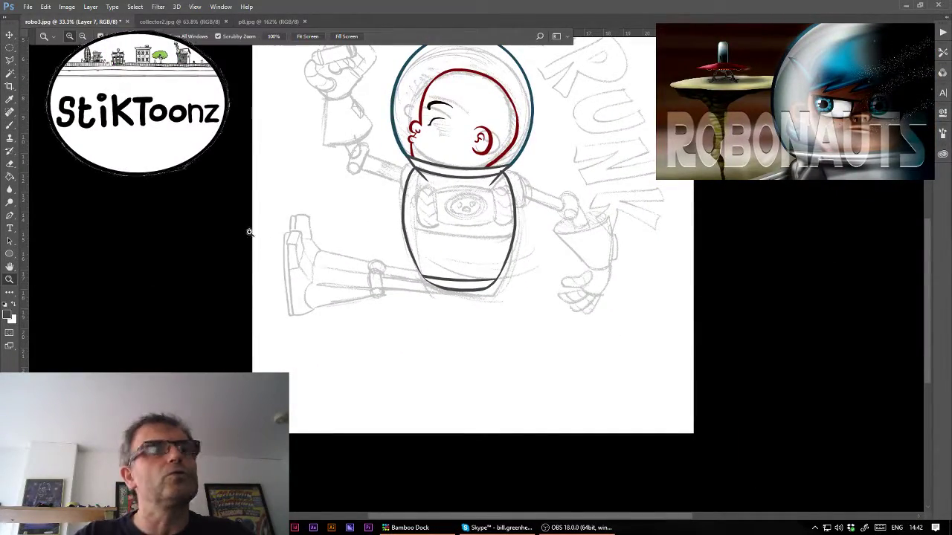
- Ink the chest unit's dark box: top, left, right and bottom edges, redoing bad strokes
{"action": "left_click_drag", "start_coordinate": [435, 184], "coordinate": [513, 186]}
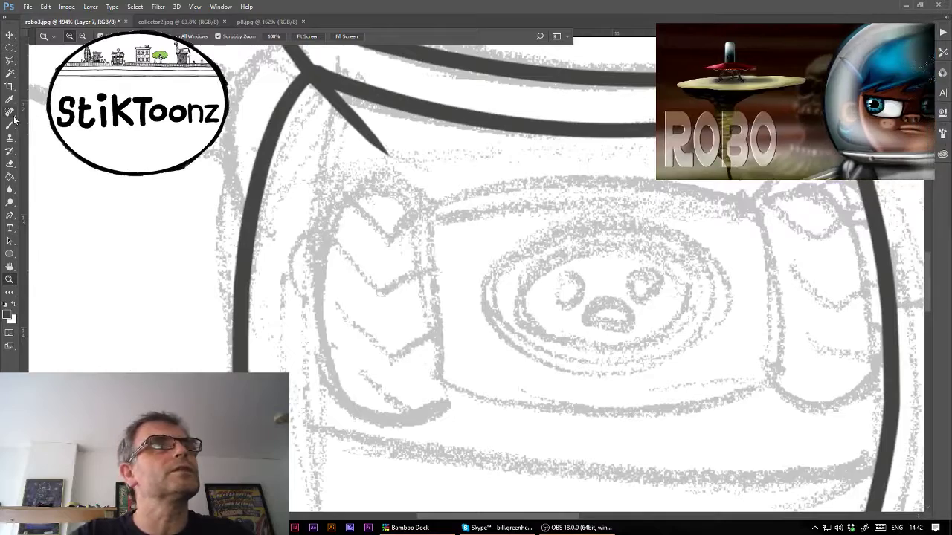
{"action": "left_click", "coordinate": [11, 124]}
{"action": "left_click_drag", "start_coordinate": [382, 154], "coordinate": [602, 151]}
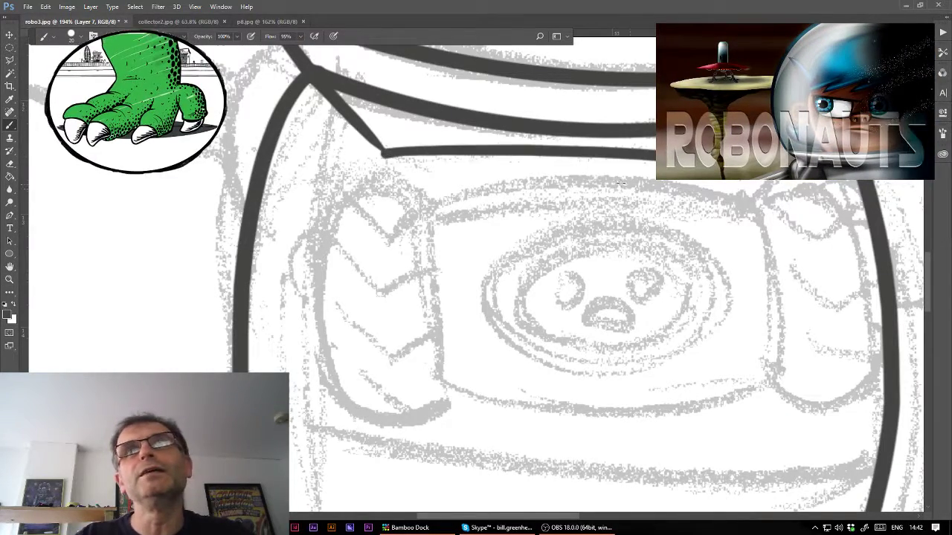
{"action": "key", "text": "ctrl+z"}
{"action": "left_click_drag", "start_coordinate": [385, 153], "coordinate": [794, 195]}
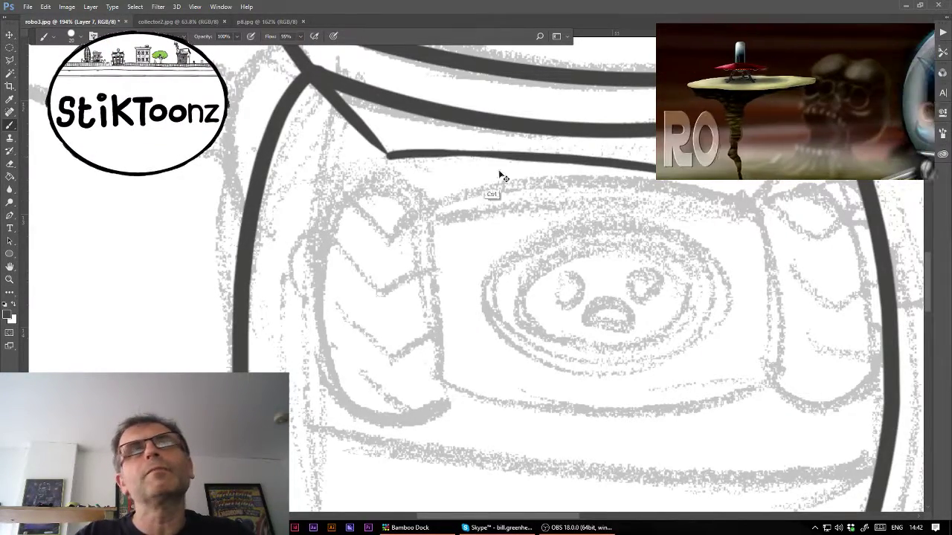
{"action": "key", "text": "ctrl+z"}
{"action": "left_click_drag", "start_coordinate": [388, 157], "coordinate": [654, 162]}
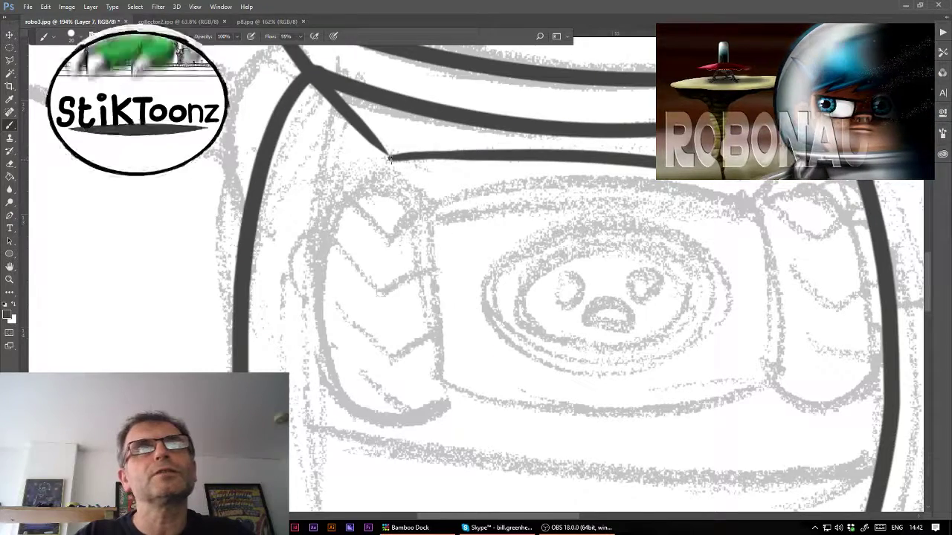
{"action": "left_click_drag", "start_coordinate": [388, 158], "coordinate": [364, 412]}
{"action": "left_click_drag", "start_coordinate": [746, 195], "coordinate": [736, 417]}
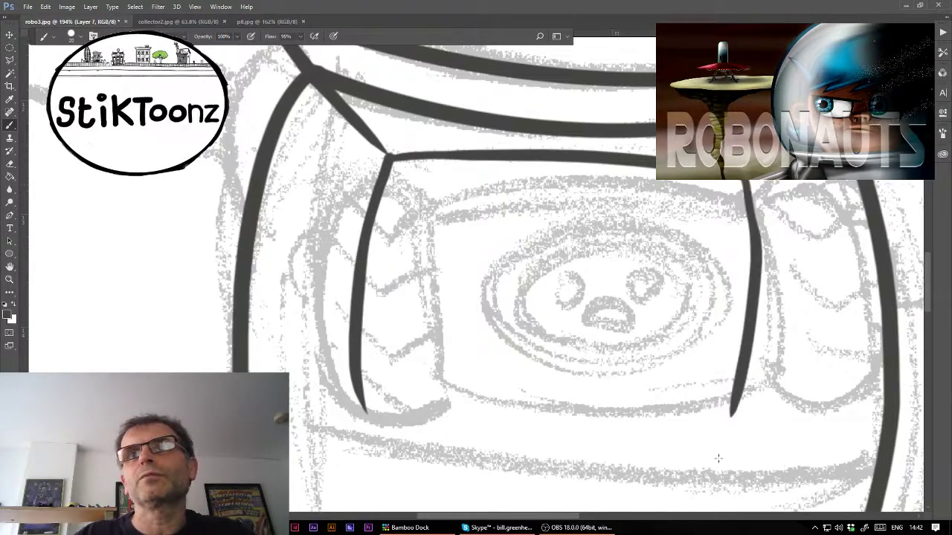
{"action": "key", "text": "ctrl+z"}
{"action": "left_click_drag", "start_coordinate": [746, 192], "coordinate": [738, 446]}
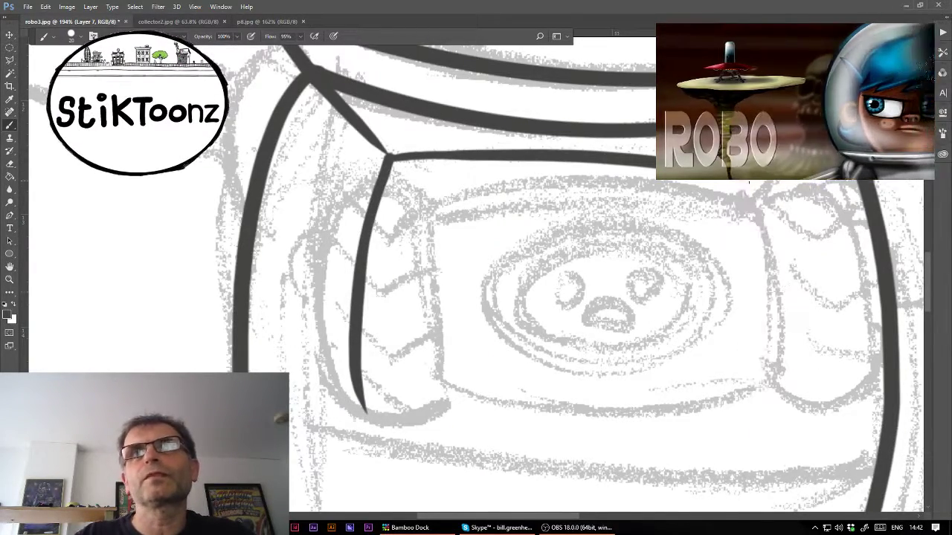
{"action": "left_click_drag", "start_coordinate": [364, 410], "coordinate": [738, 444]}
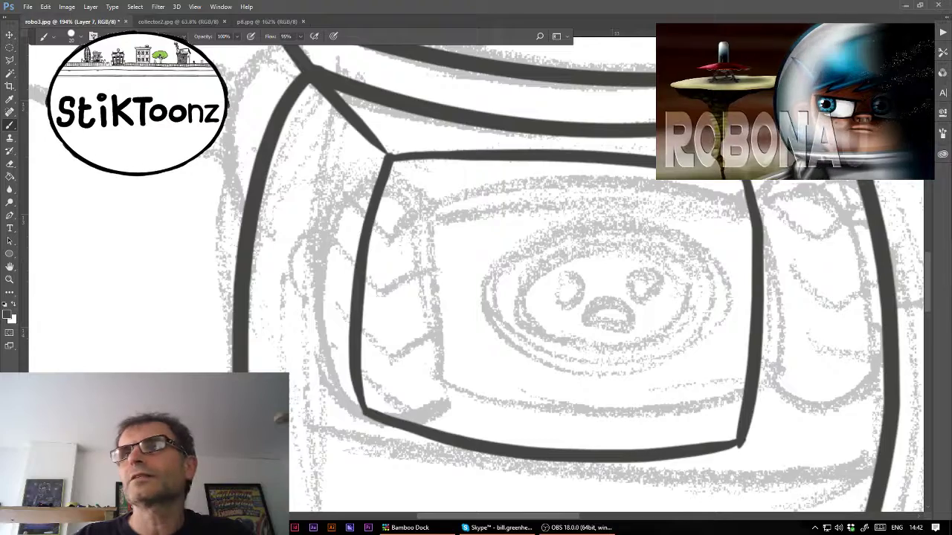
- Ink the left and right sides of the panel beneath the chest box
{"action": "scroll", "coordinate": [403, 192], "scroll_direction": "down", "scroll_amount": 5}
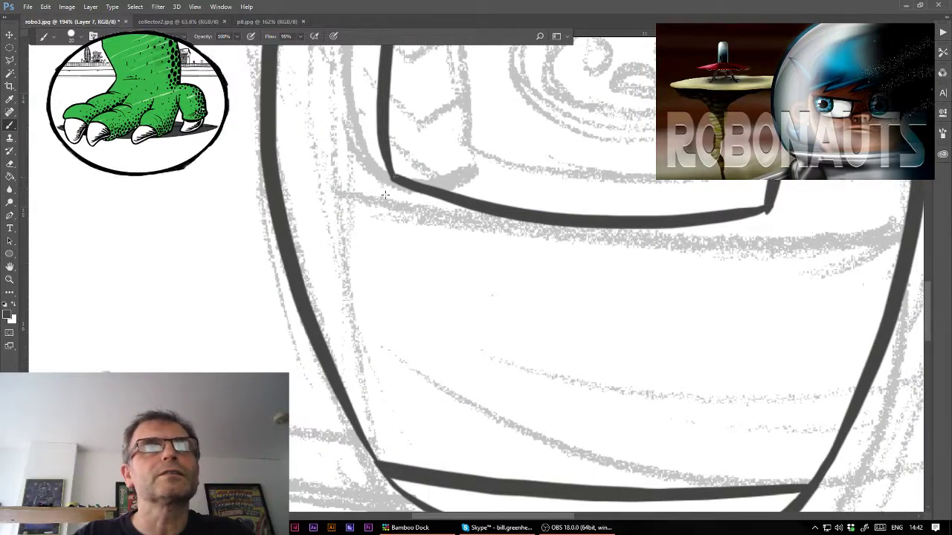
{"action": "left_click_drag", "start_coordinate": [392, 180], "coordinate": [370, 443]}
{"action": "left_click_drag", "start_coordinate": [793, 232], "coordinate": [814, 447]}
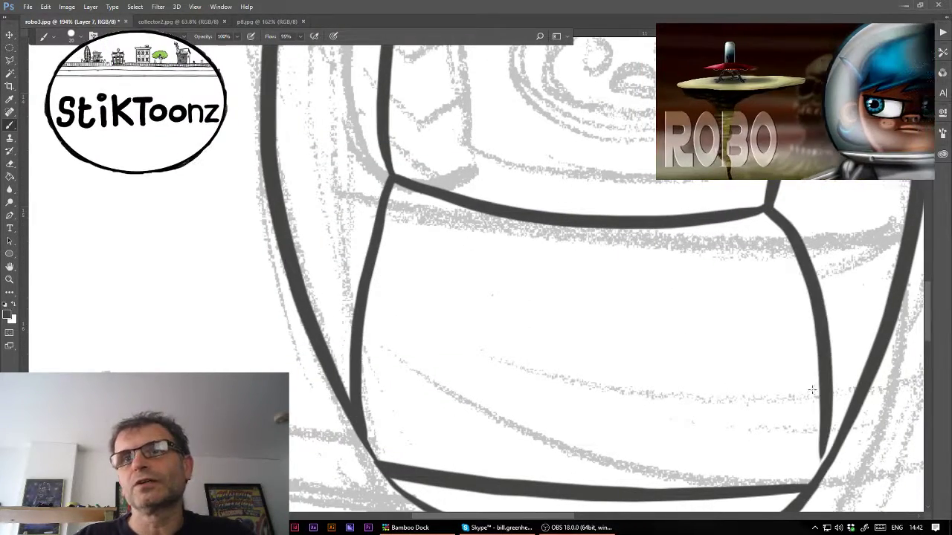
{"action": "key", "text": "ctrl+z"}
{"action": "key", "text": "ctrl+z"}
{"action": "left_click_drag", "start_coordinate": [765, 212], "coordinate": [810, 482]}
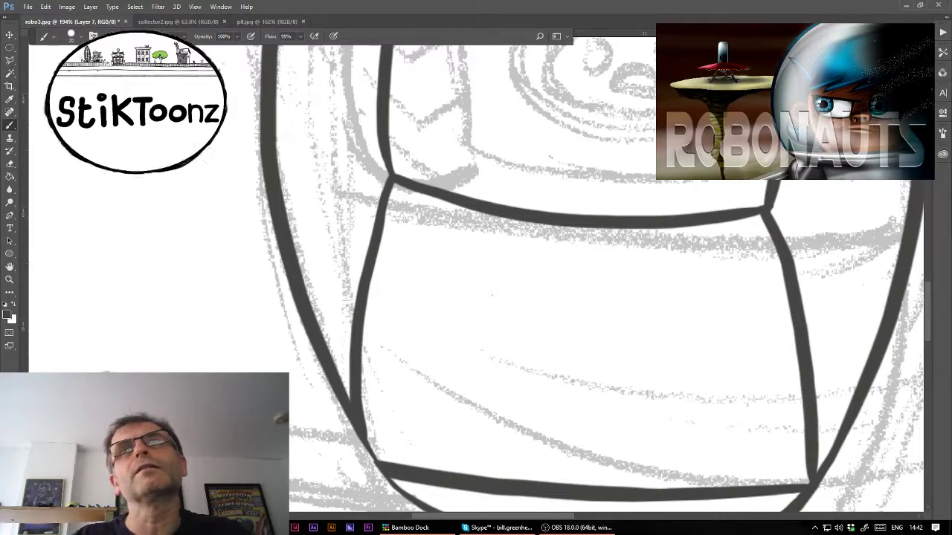
{"action": "scroll", "coordinate": [476, 275], "scroll_direction": "up", "scroll_amount": 5}
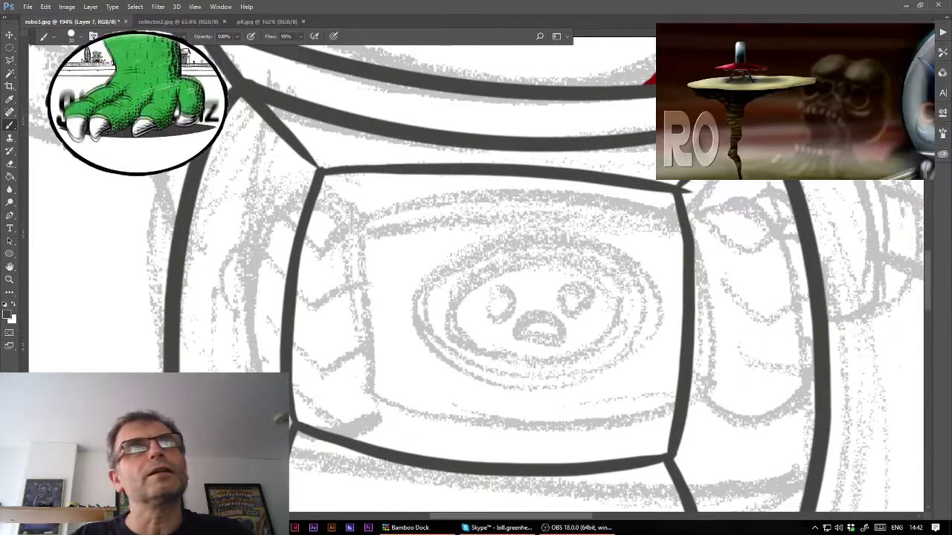
- Anchor a lasso at the chest corner, toggle Layers 6 and 7, and zoom out to fit
{"action": "left_click", "coordinate": [9, 62]}
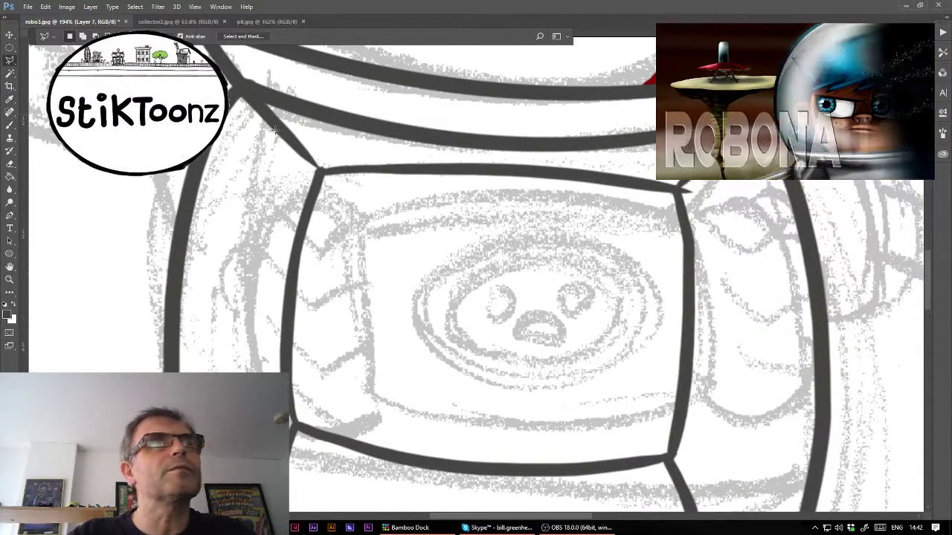
{"action": "left_click", "coordinate": [319, 169]}
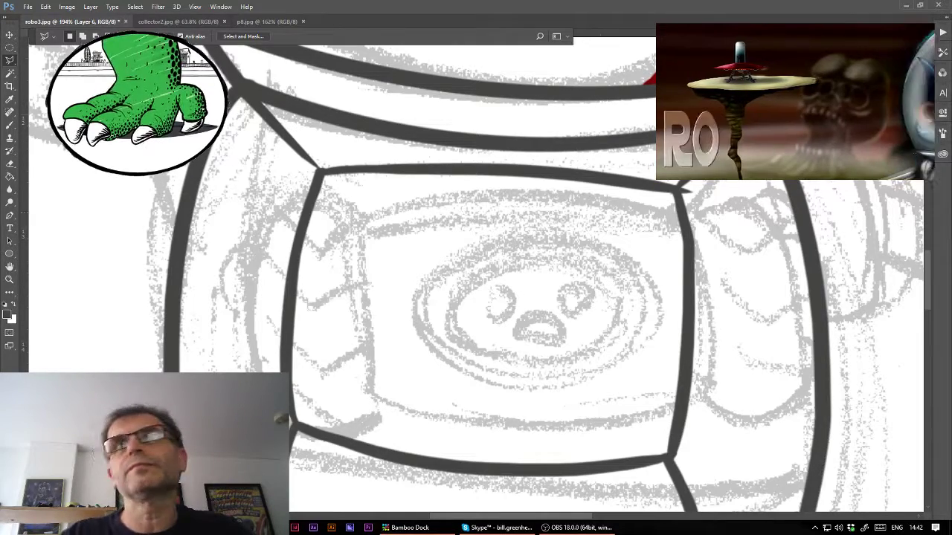
{"action": "key", "text": "alt+bracketleft"}
{"action": "key", "text": "alt+bracketright"}
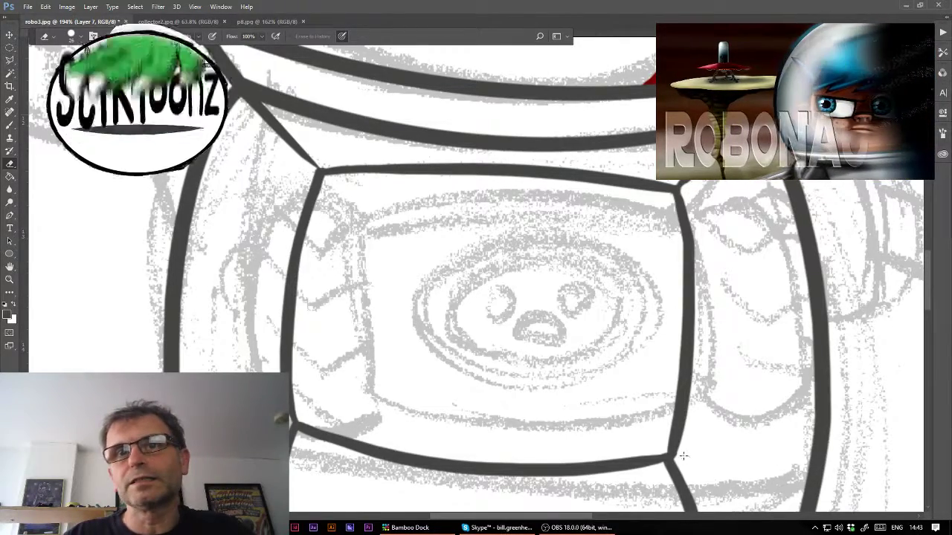
{"action": "key", "text": "ctrl+0"}
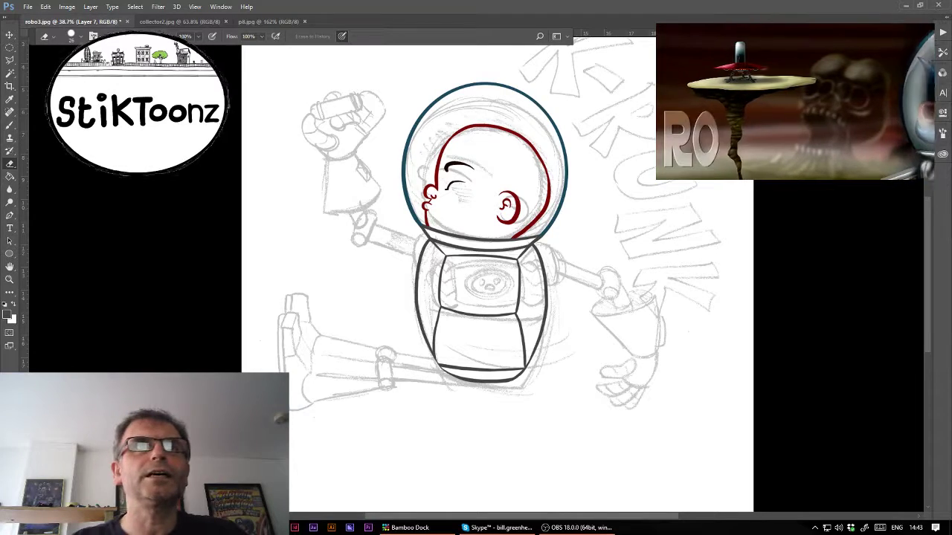
- View the collector2.jpg and p8.jpg tabs, panning p8 to show the robot arm
{"action": "left_click", "coordinate": [178, 21]}
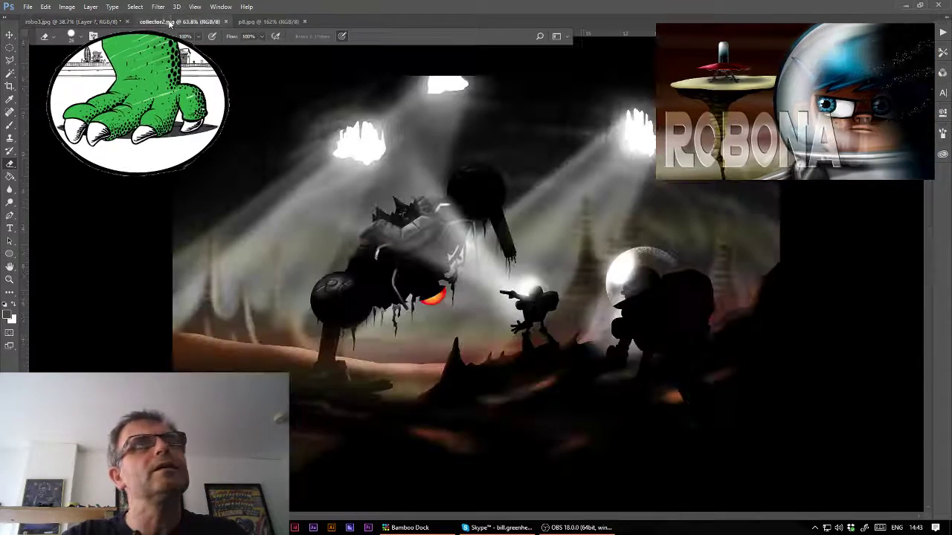
{"action": "left_click", "coordinate": [265, 22]}
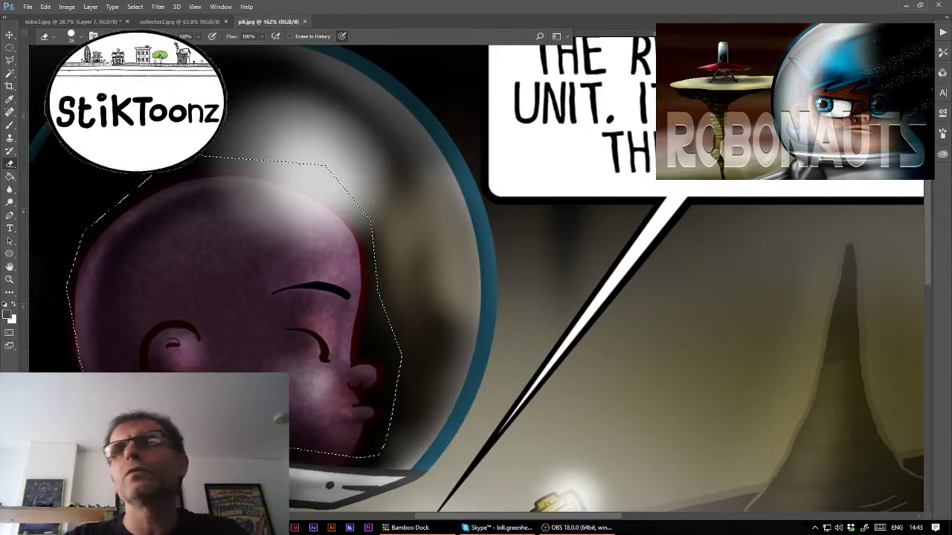
{"action": "mouse_move", "coordinate": [565, 498]}
{"action": "left_mouse_down"}
{"action": "mouse_move", "coordinate": [569, 339]}
{"action": "mouse_move", "coordinate": [503, 276]}
{"action": "mouse_move", "coordinate": [435, 145]}
{"action": "mouse_move", "coordinate": [400, 31]}
{"action": "mouse_move", "coordinate": [590, 453]}
{"action": "mouse_move", "coordinate": [626, 504]}
{"action": "left_mouse_up"}
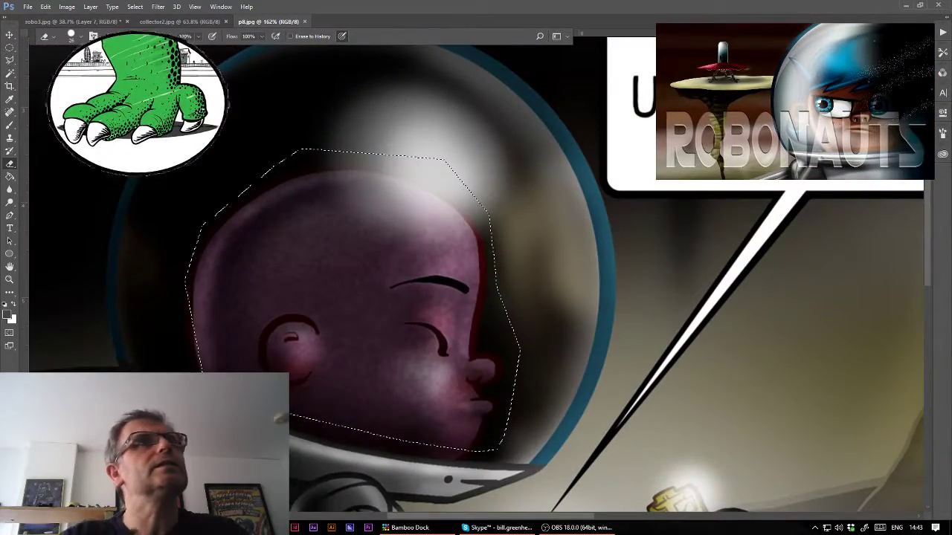
- Open p9.jpg from annadroid's part0.5 folder, then return to the robo3.jpg sketch
{"action": "left_click", "coordinate": [28, 7]}
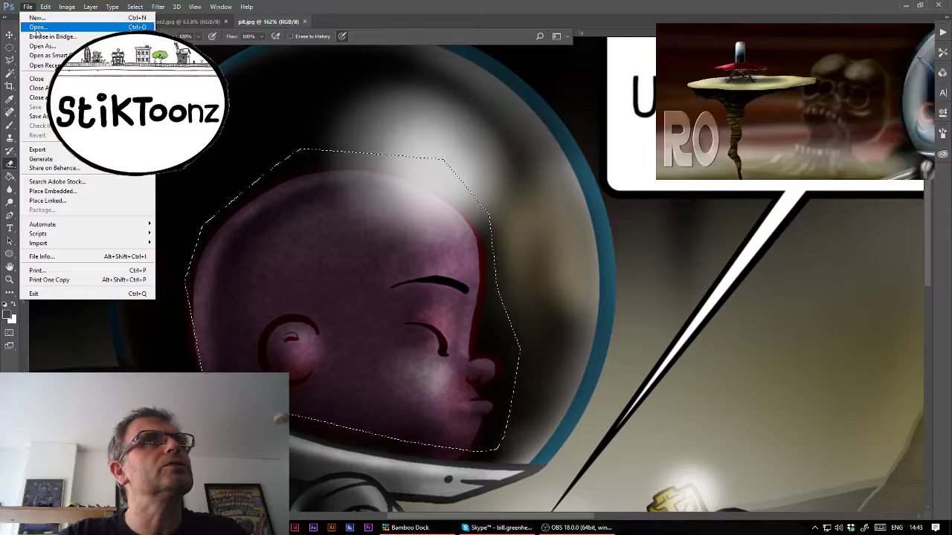
{"action": "left_click", "coordinate": [36, 27]}
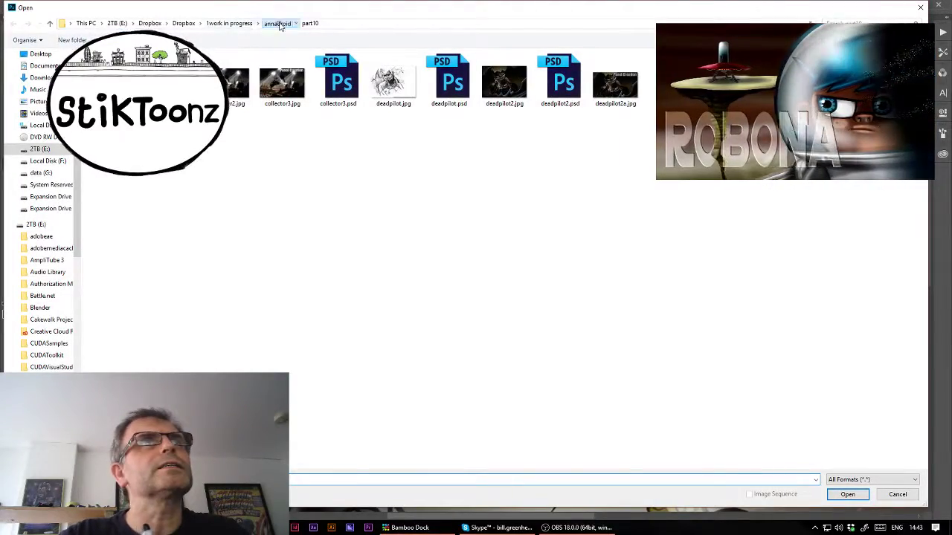
{"action": "left_click", "coordinate": [275, 23]}
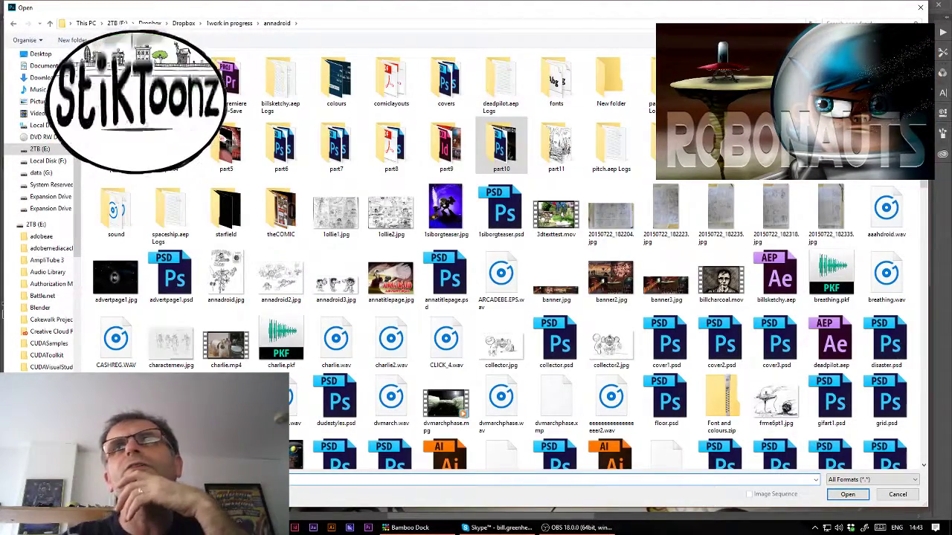
{"action": "double_click", "coordinate": [644, 101]}
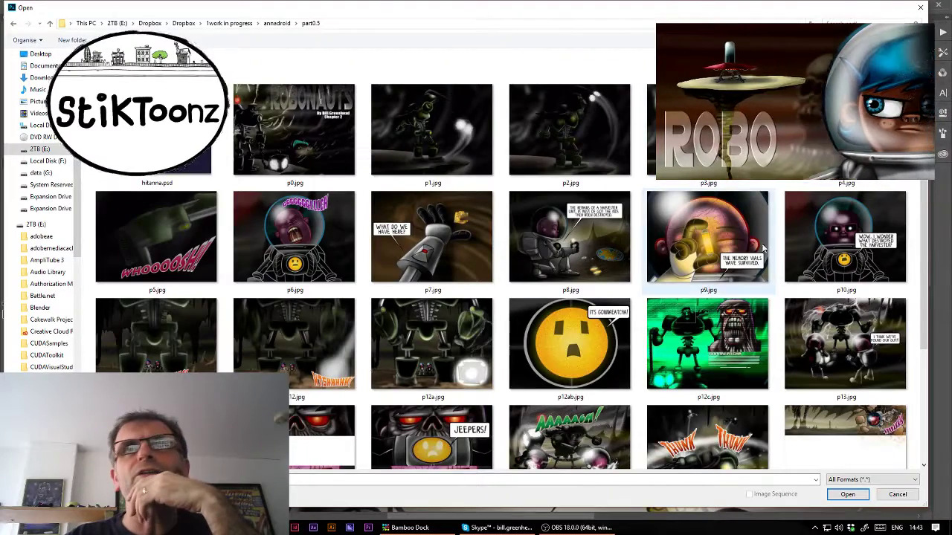
{"action": "double_click", "coordinate": [707, 238]}
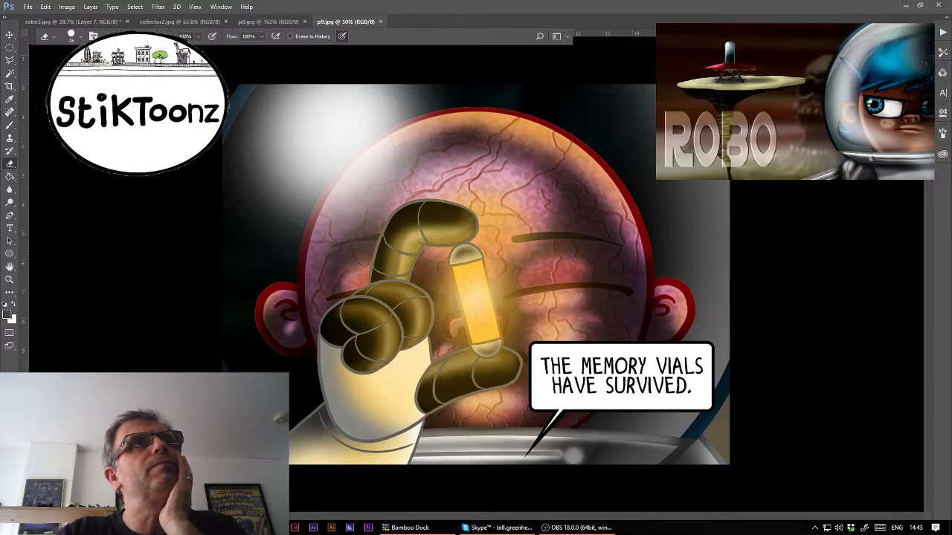
{"action": "left_click", "coordinate": [71, 22]}
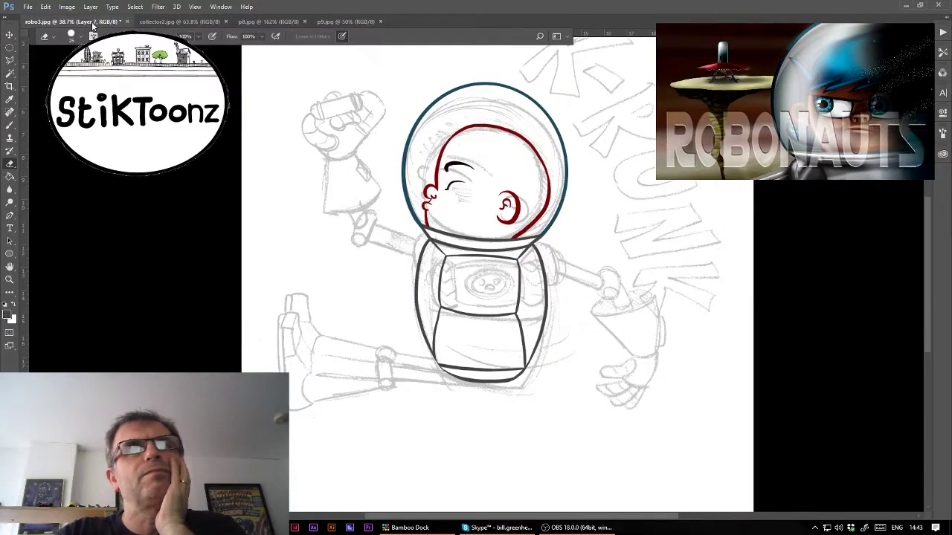
- Use File > Save As to store the sketch as c2p1p1.psd in part11
{"action": "left_click", "coordinate": [27, 6]}
{"action": "left_click", "coordinate": [37, 112]}
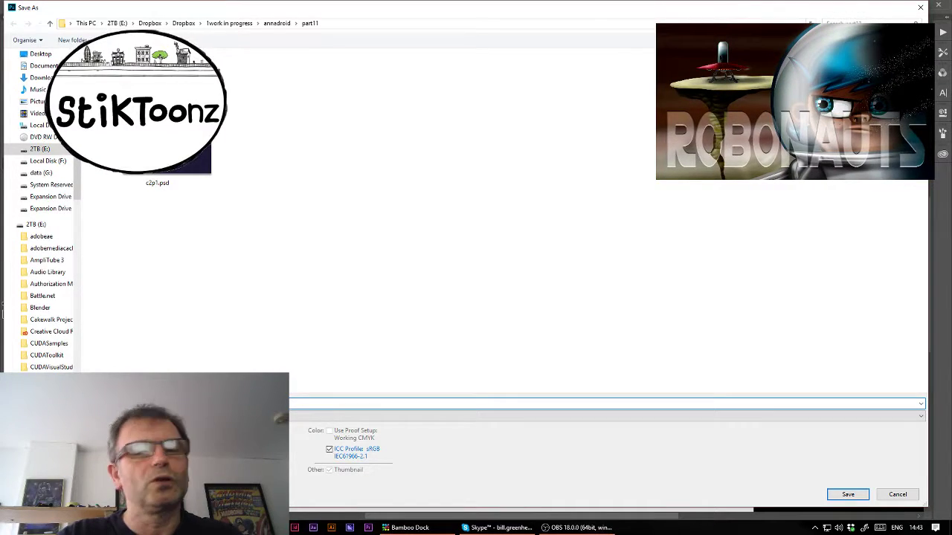
{"action": "key", "text": "Return"}
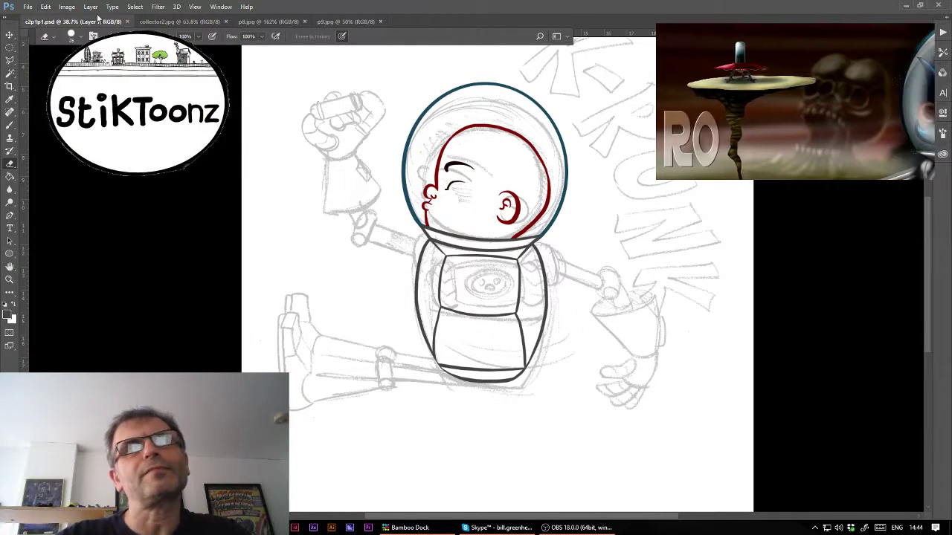
- Browse the annadroid folder, checking part1, and scroll to part3p3.psd to open it
{"action": "left_click", "coordinate": [26, 7]}
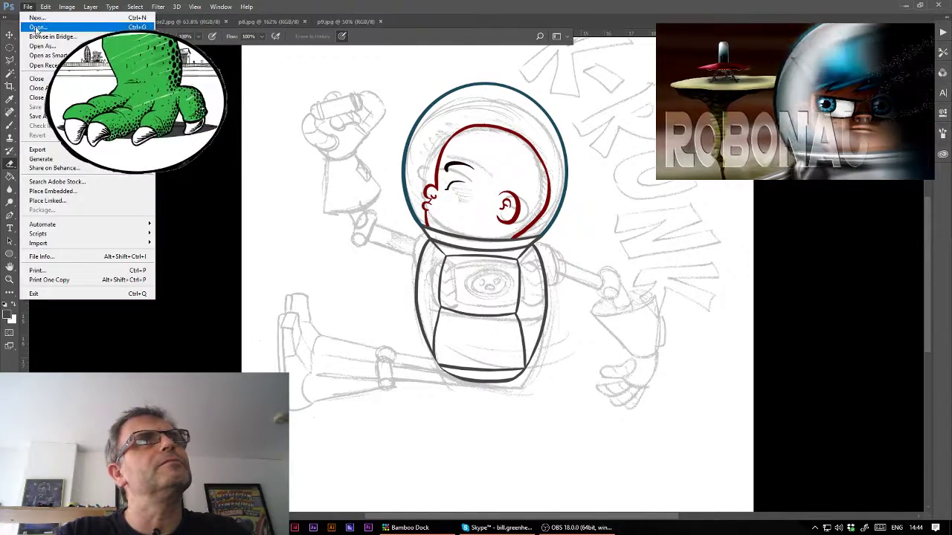
{"action": "left_click", "coordinate": [39, 32]}
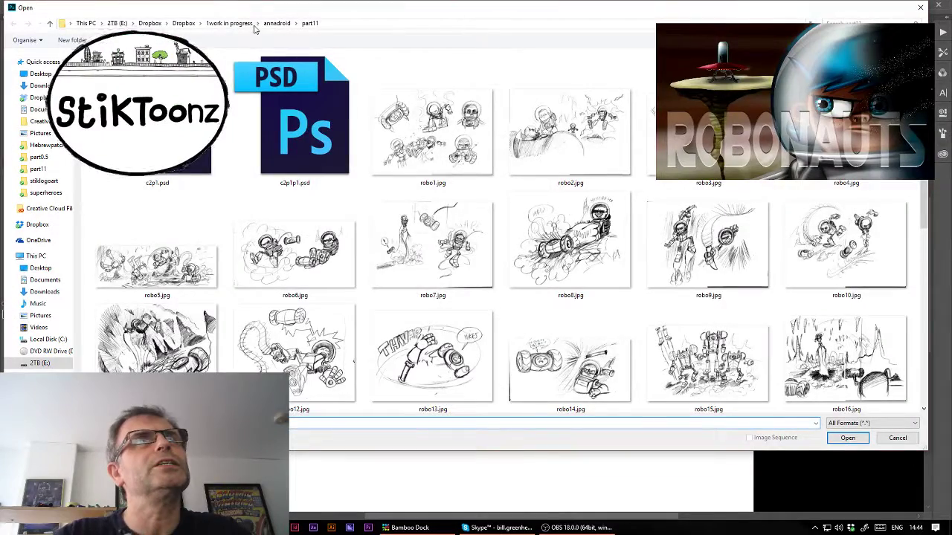
{"action": "left_click", "coordinate": [274, 27]}
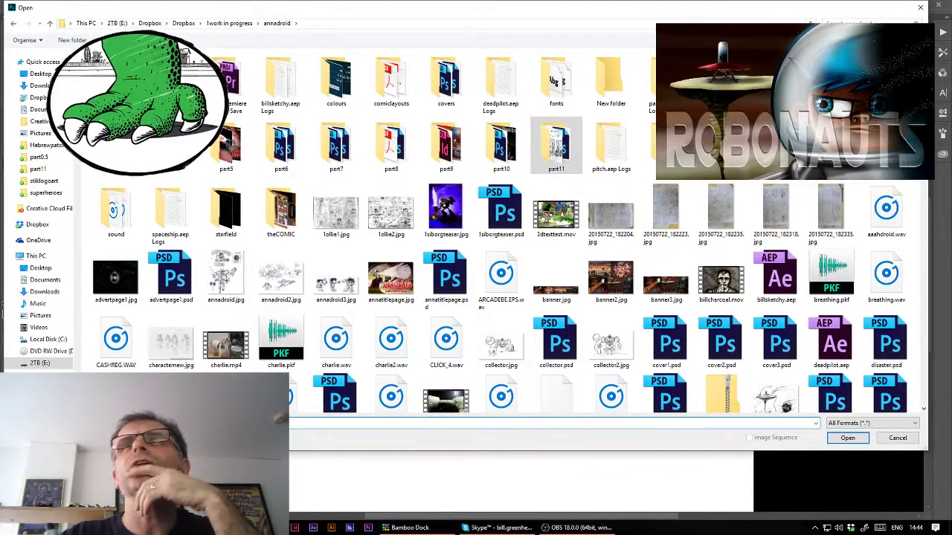
{"action": "double_click", "coordinate": [556, 145]}
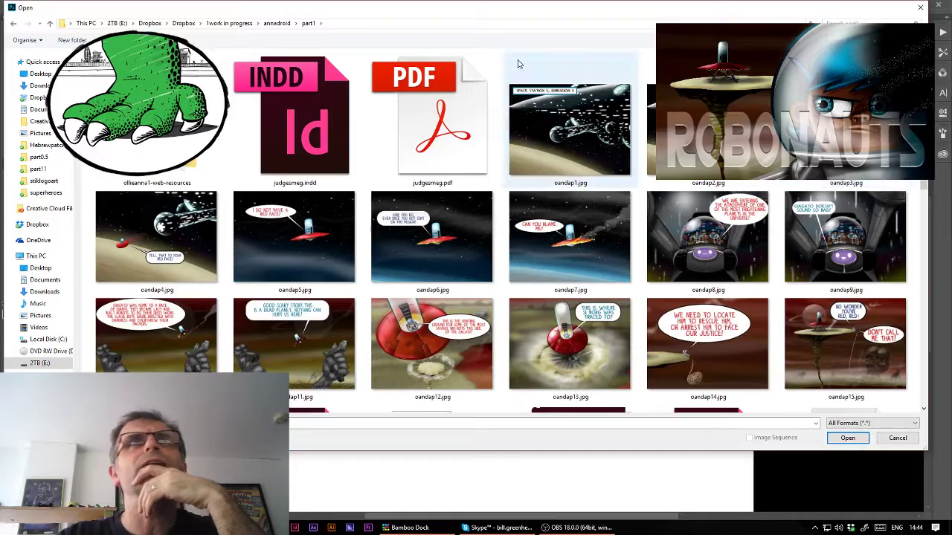
{"action": "left_click", "coordinate": [276, 23]}
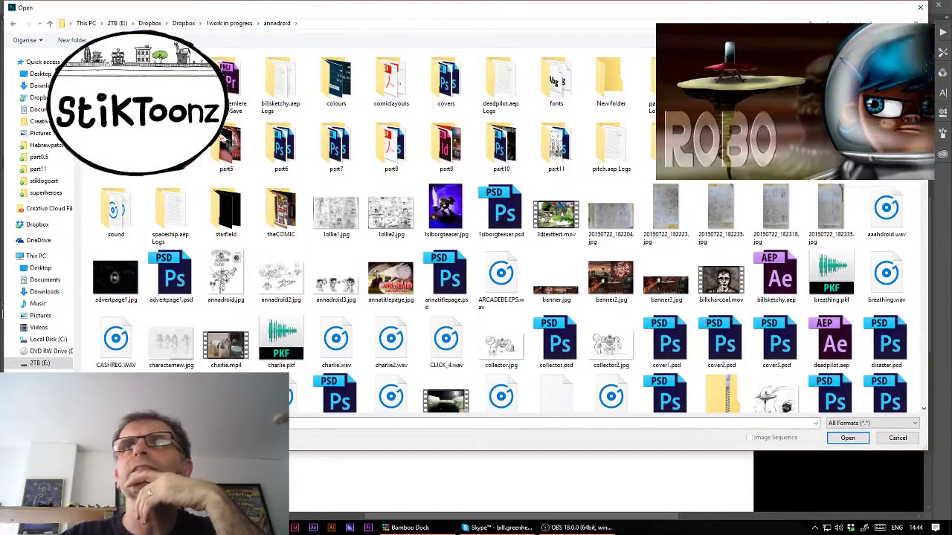
{"action": "scroll", "coordinate": [907, 259], "scroll_direction": "down", "scroll_amount": 5}
{"action": "scroll", "coordinate": [907, 259], "scroll_direction": "down", "scroll_amount": 5}
{"action": "scroll", "coordinate": [907, 258], "scroll_direction": "down", "scroll_amount": 3}
{"action": "scroll", "coordinate": [908, 259], "scroll_direction": "down", "scroll_amount": 1}
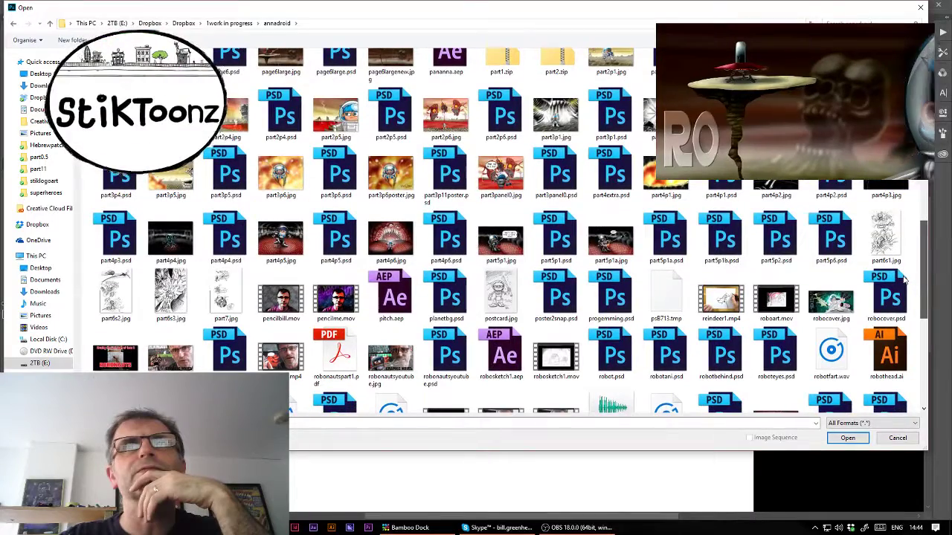
{"action": "scroll", "coordinate": [903, 276], "scroll_direction": "up", "scroll_amount": 1}
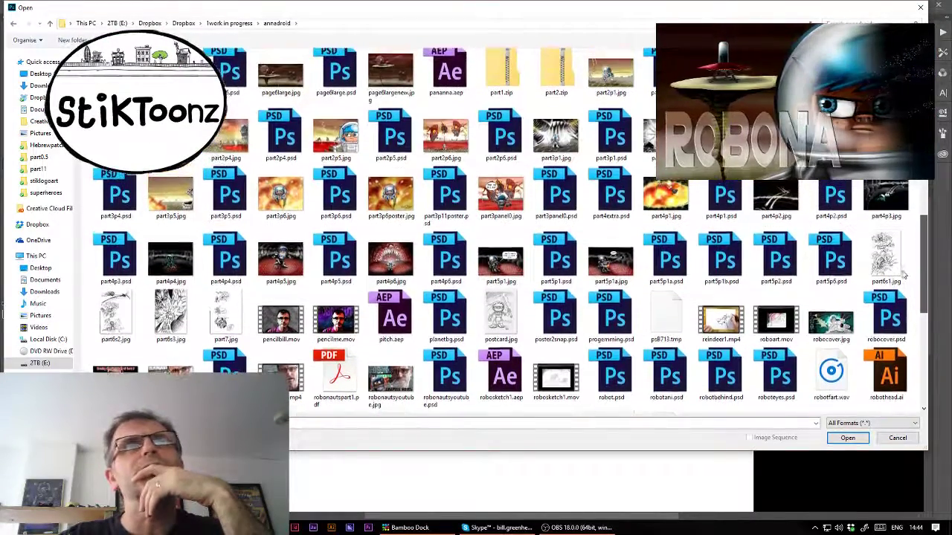
{"action": "scroll", "coordinate": [901, 266], "scroll_direction": "up", "scroll_amount": 1}
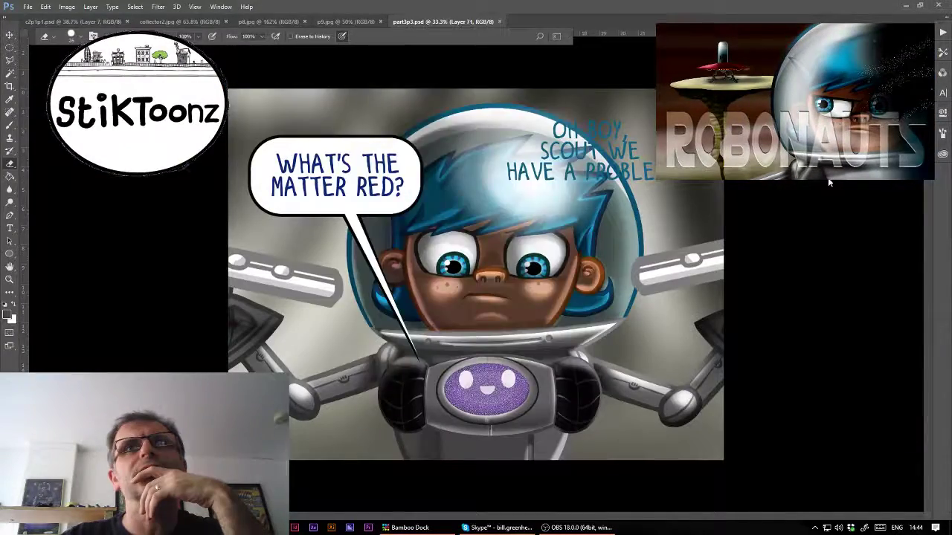
- Drag Group 1's purple-faced chest unit from a floated part3p3.psd window onto the sketch
{"action": "left_click", "coordinate": [445, 358]}
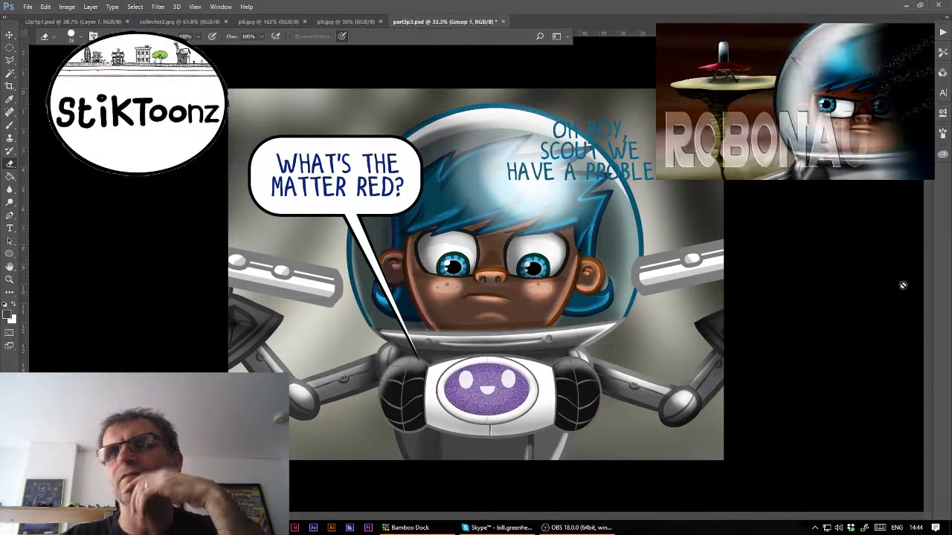
{"action": "key", "text": "ctrl+g"}
{"action": "left_click_drag", "start_coordinate": [446, 22], "coordinate": [455, 62]}
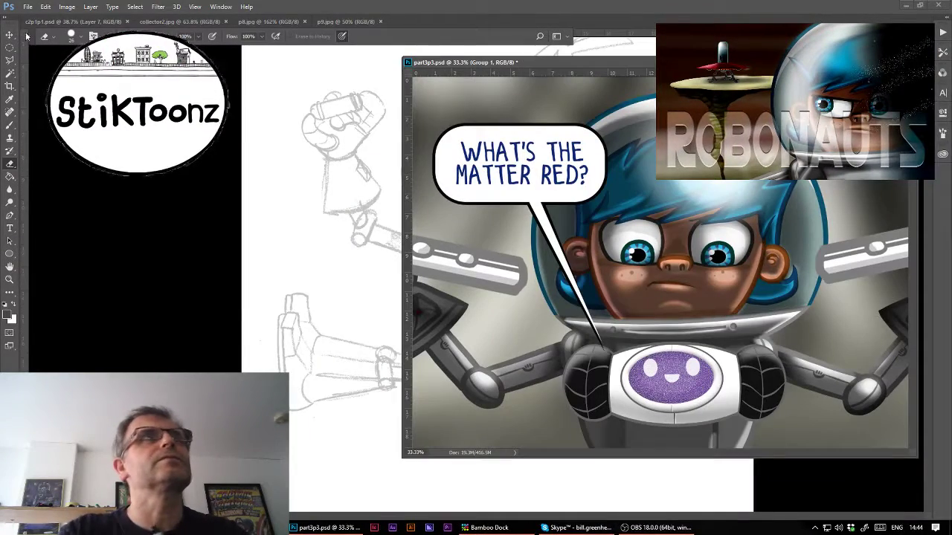
{"action": "left_click_drag", "start_coordinate": [669, 375], "coordinate": [359, 365]}
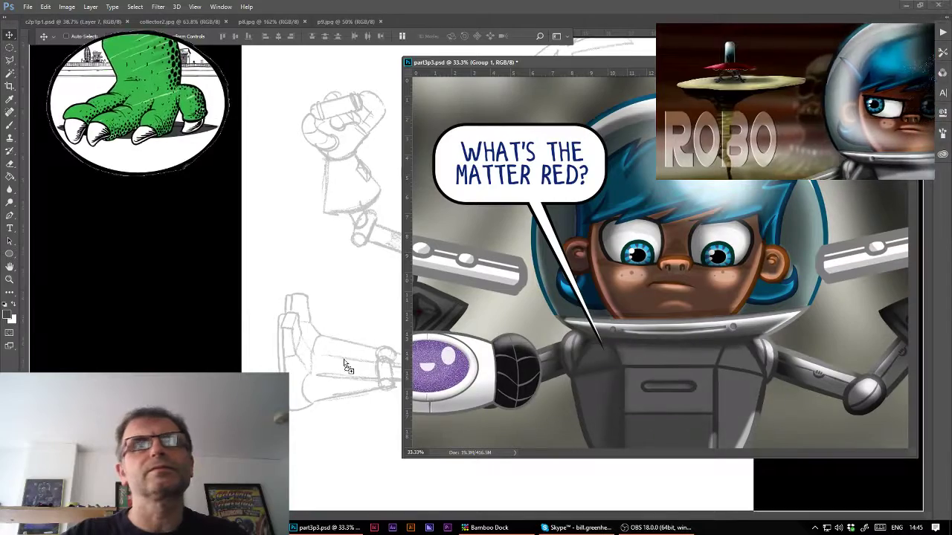
- Close part3p3.psd without saving its changes
{"action": "left_click_drag", "start_coordinate": [476, 61], "coordinate": [384, 95]}
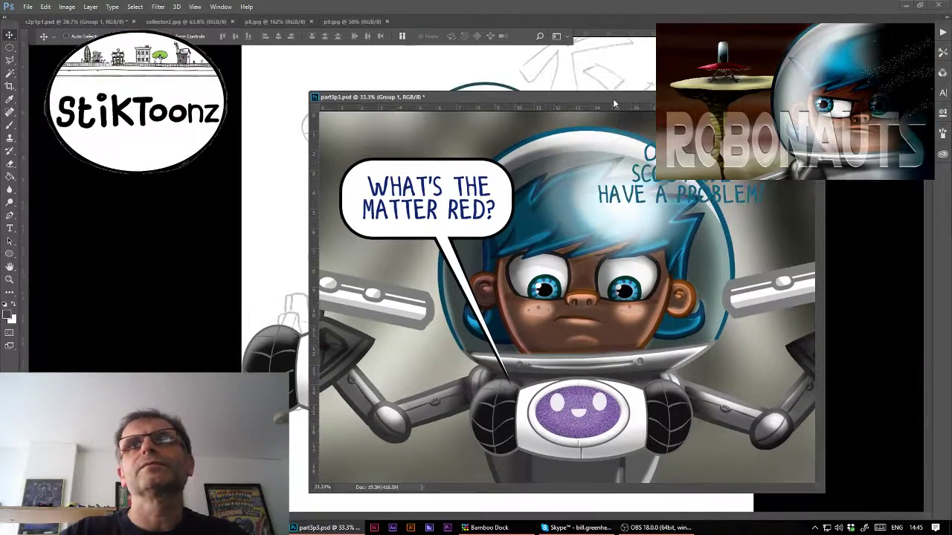
{"action": "key", "text": "ctrl+w"}
{"action": "key", "text": "n"}
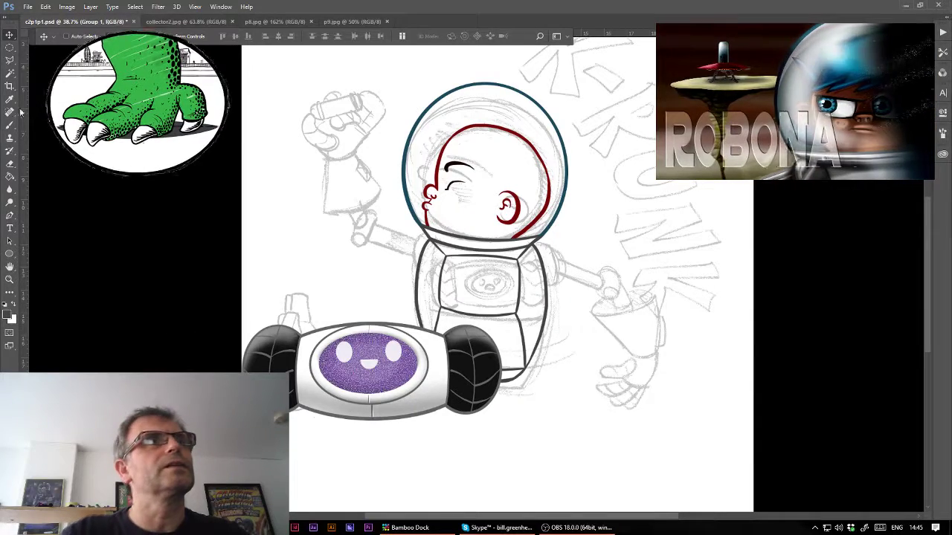
{"action": "left_click", "coordinate": [46, 6]}
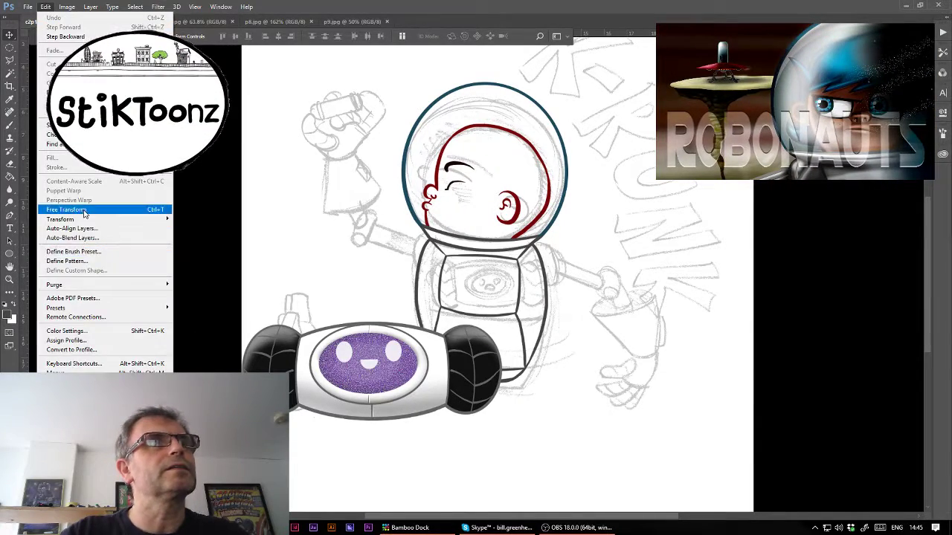
- Scale the chest unit to 50.85% with linked W/H and rotate it about 3.41°
{"action": "left_click", "coordinate": [67, 194]}
{"action": "mouse_move", "coordinate": [503, 420]}
{"action": "left_mouse_down"}
{"action": "mouse_move", "coordinate": [382, 362]}
{"action": "mouse_move", "coordinate": [541, 292]}
{"action": "left_mouse_up"}
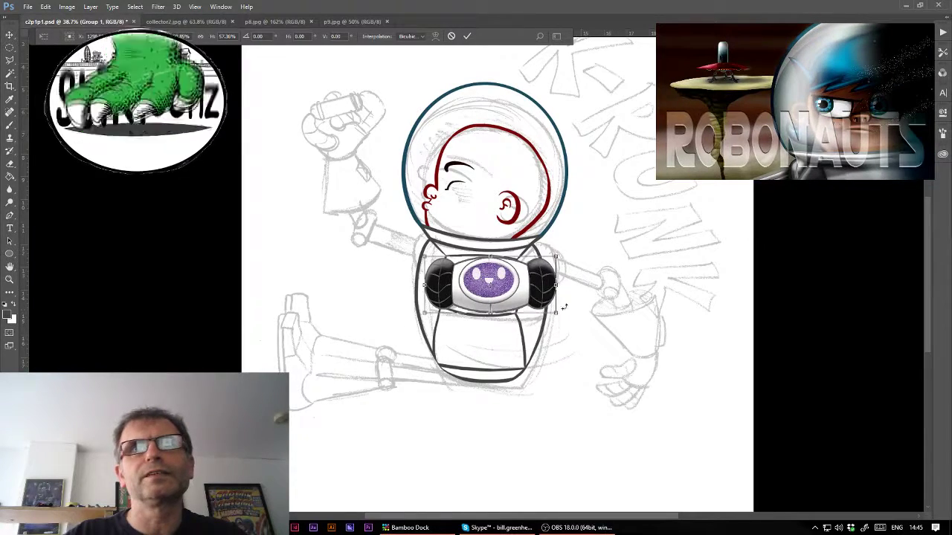
{"action": "left_click", "coordinate": [198, 37]}
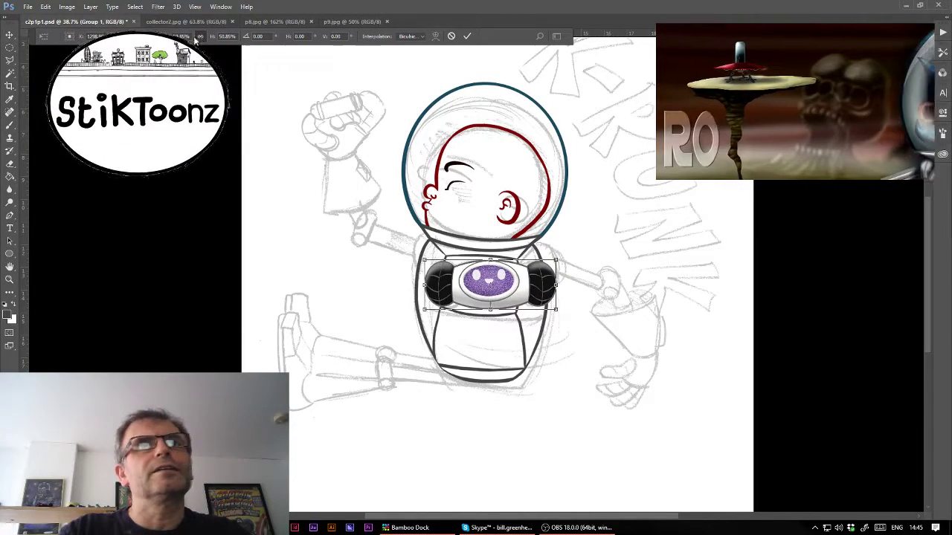
{"action": "left_click_drag", "start_coordinate": [554, 305], "coordinate": [586, 259]}
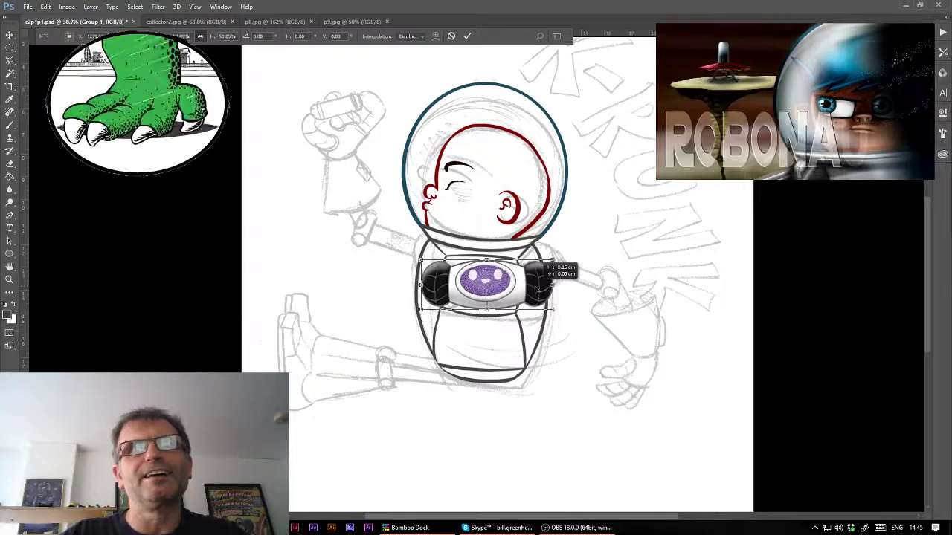
{"action": "left_click_drag", "start_coordinate": [586, 259], "coordinate": [536, 282]}
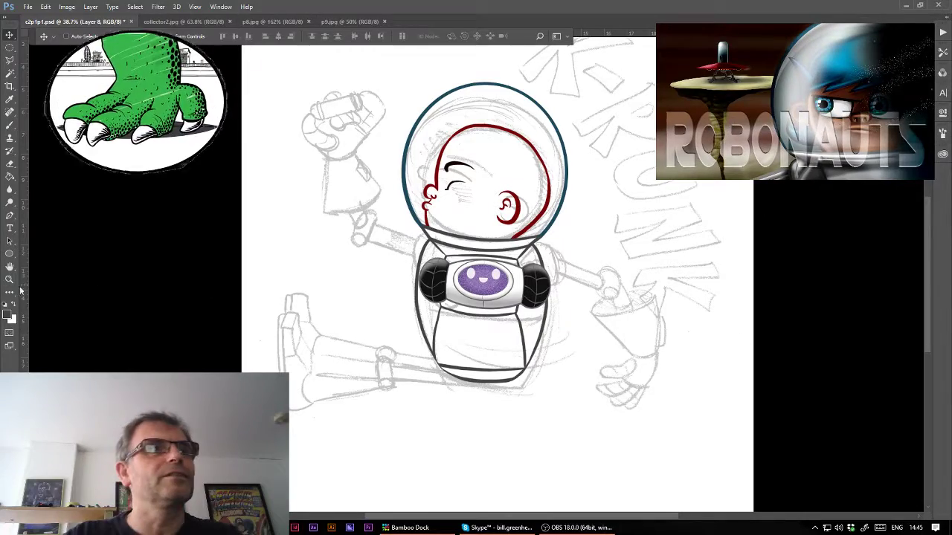
{"action": "left_click_drag", "start_coordinate": [478, 282], "coordinate": [528, 281]}
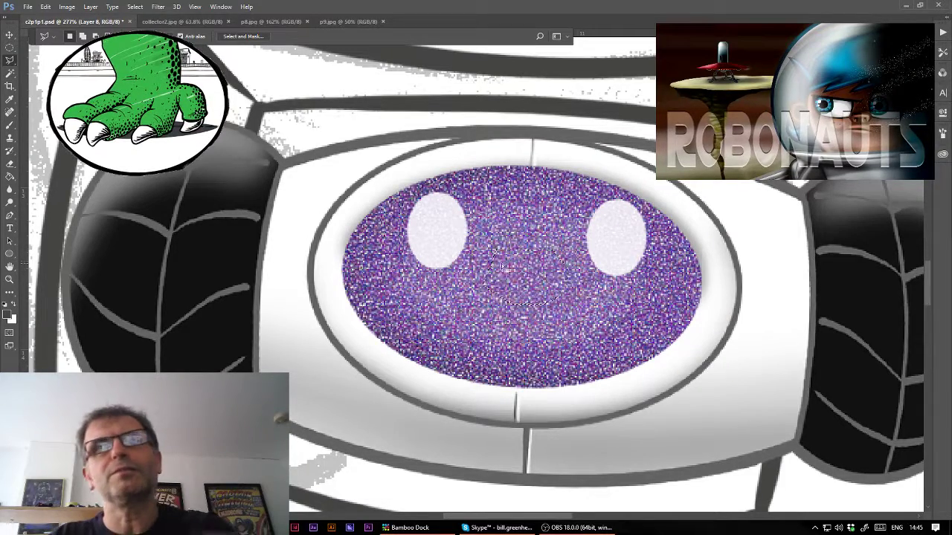
- Delete the old smile and trim the tops off both eyes
{"action": "key", "text": "ctrl+d"}
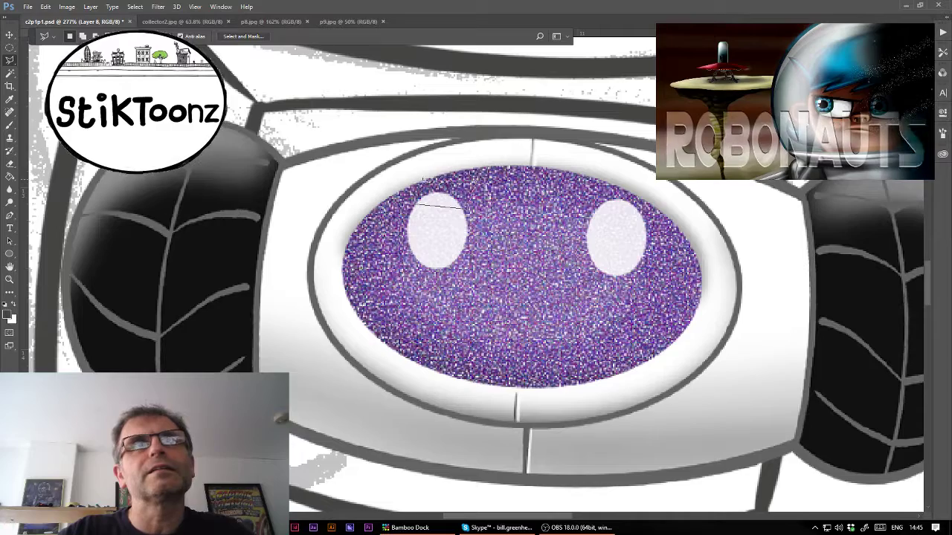
{"action": "key", "text": "Delete"}
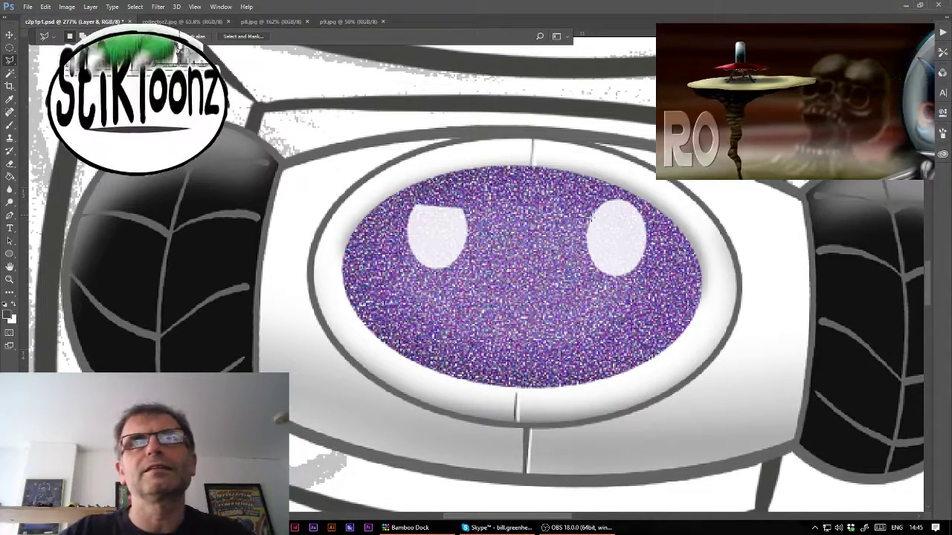
{"action": "left_click", "coordinate": [577, 220]}
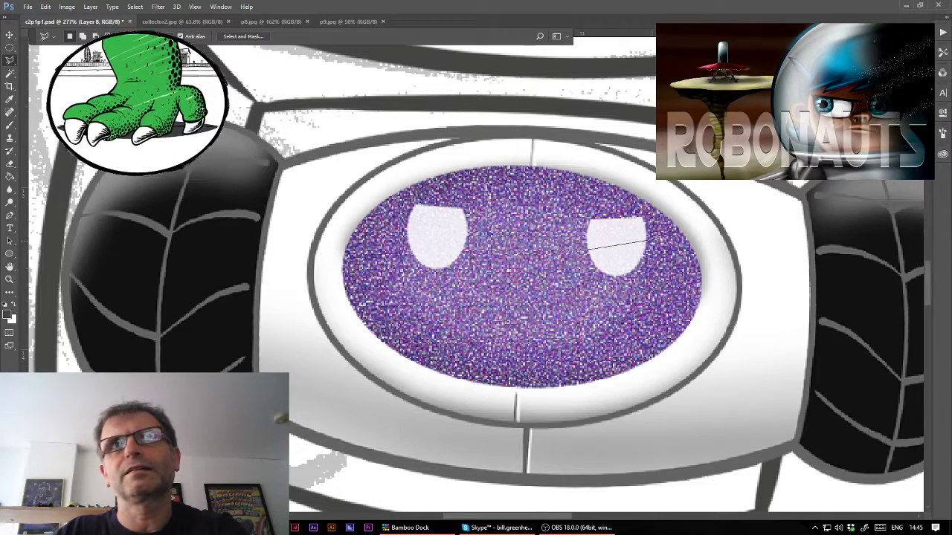
{"action": "left_click", "coordinate": [644, 240]}
{"action": "key", "text": "Delete"}
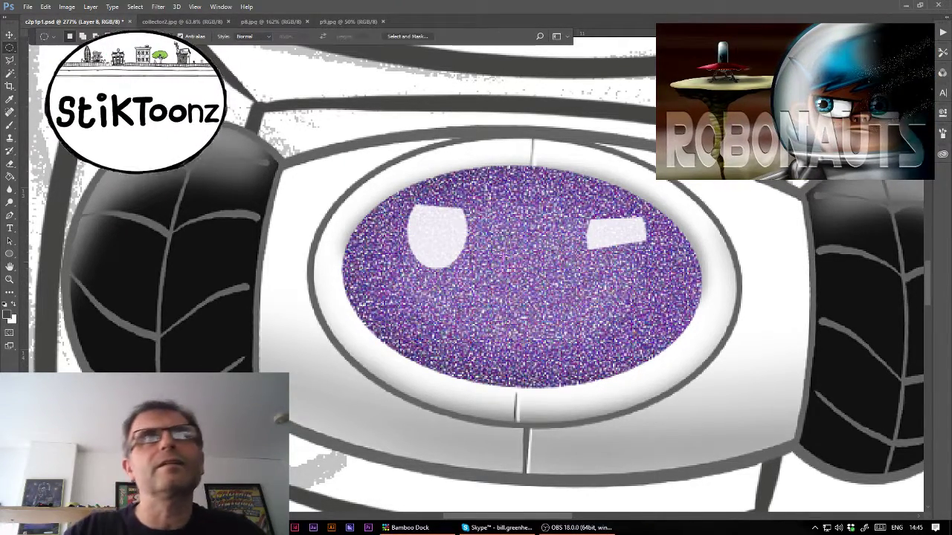
- Fill a pale oval mouth and delete its lower half to form a frown
{"action": "left_click_drag", "start_coordinate": [569, 314], "coordinate": [568, 319]}
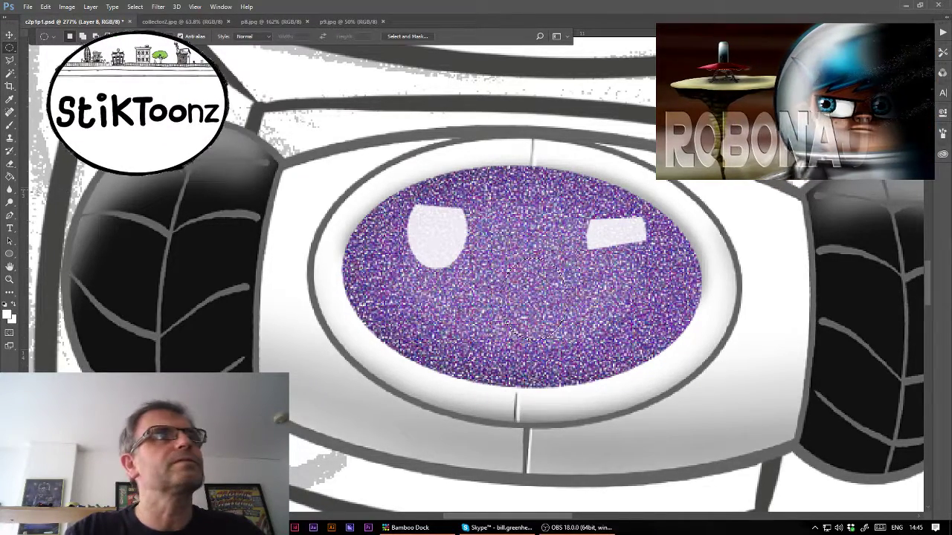
{"action": "left_click", "coordinate": [533, 293]}
{"action": "left_click", "coordinate": [533, 293]}
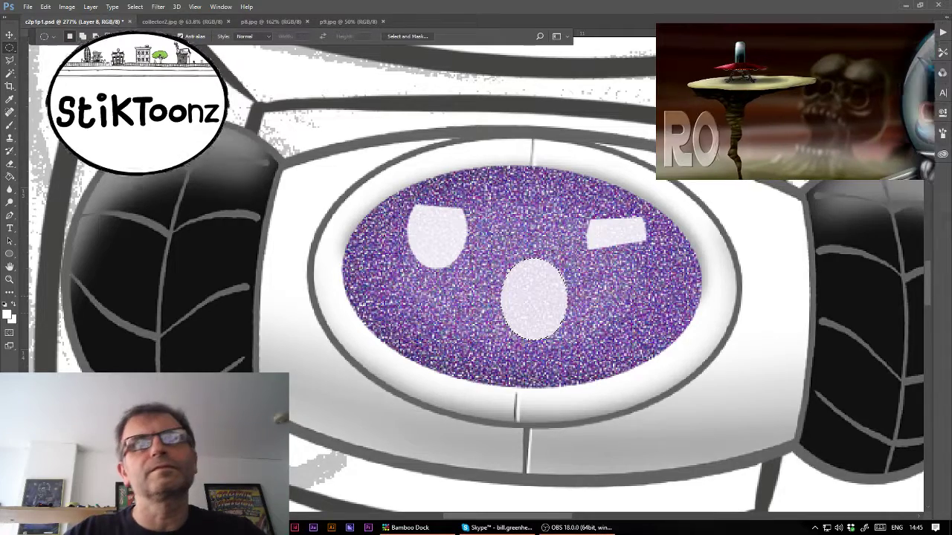
{"action": "left_click_drag", "start_coordinate": [511, 297], "coordinate": [617, 365]}
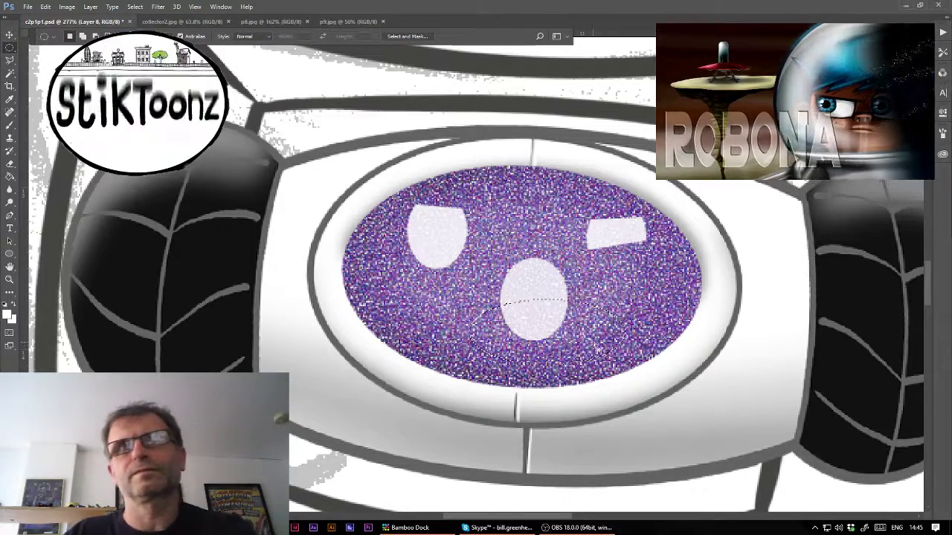
{"action": "key", "text": "Delete"}
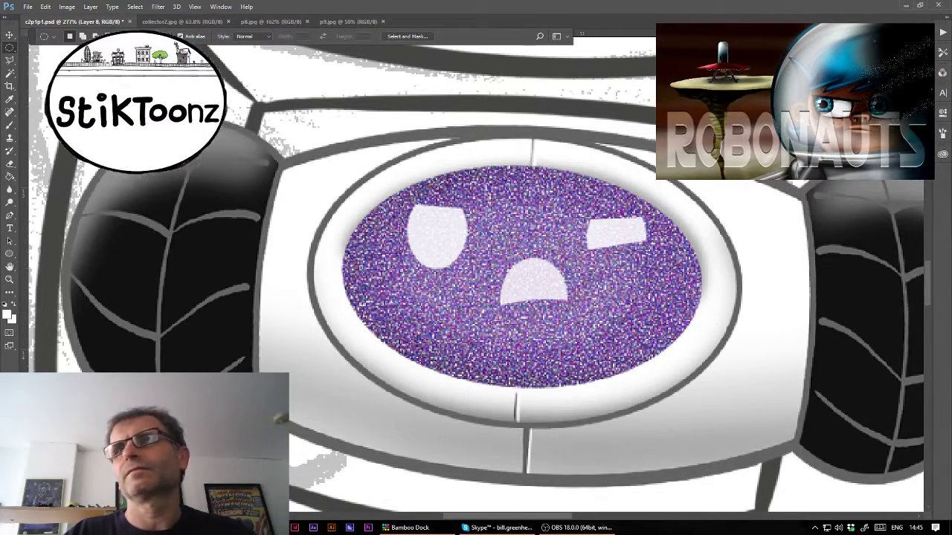
{"action": "key", "text": "ctrl+0"}
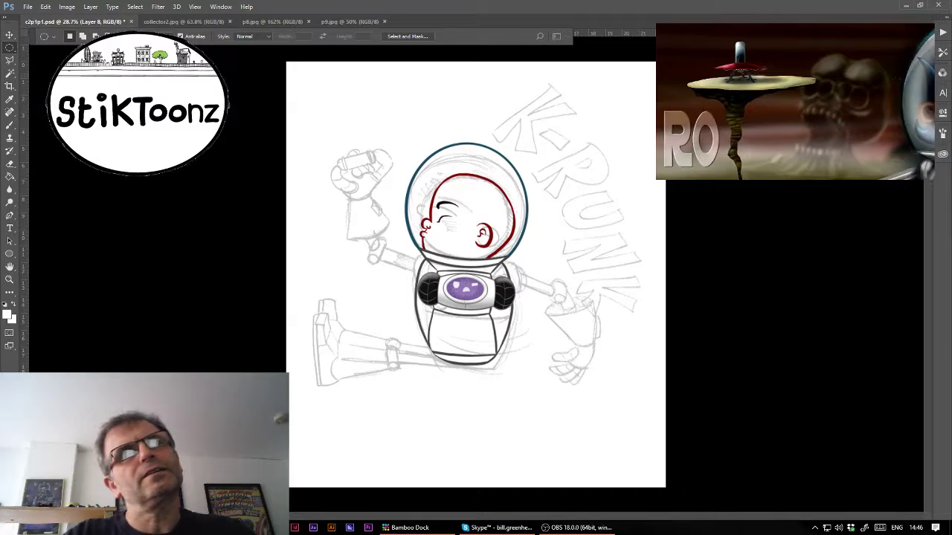
- Rotate the canvas 90° counter-clockwise and hide the chest face panel
{"action": "left_click", "coordinate": [66, 8]}
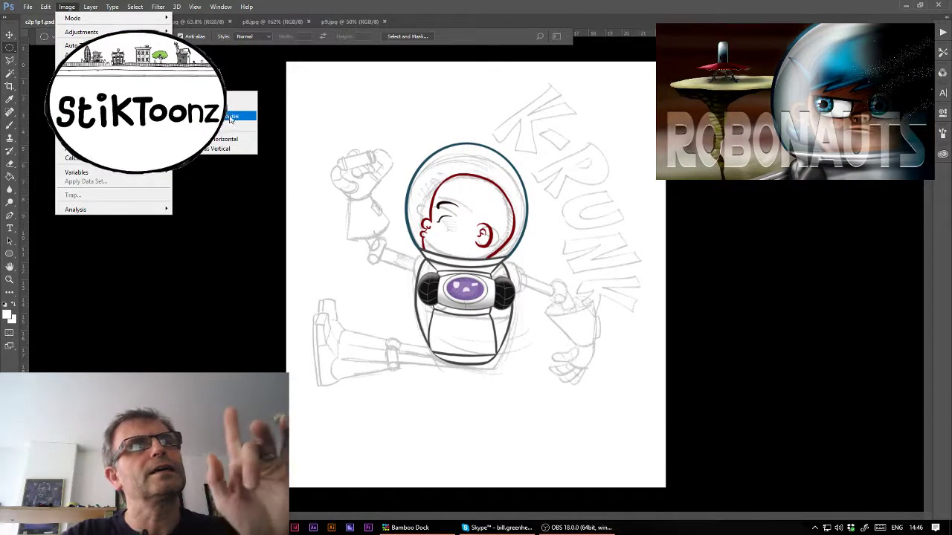
{"action": "left_click", "coordinate": [231, 116]}
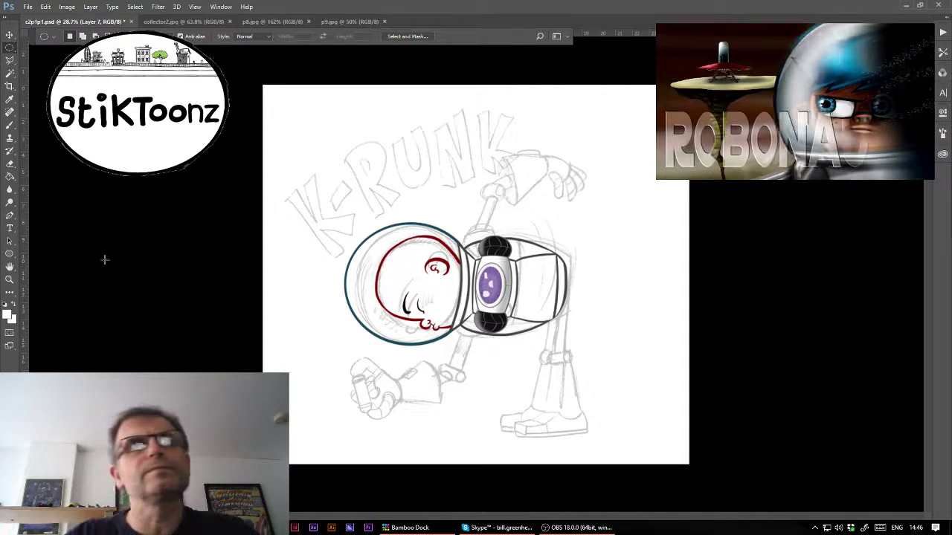
{"action": "key", "text": "ctrl+z"}
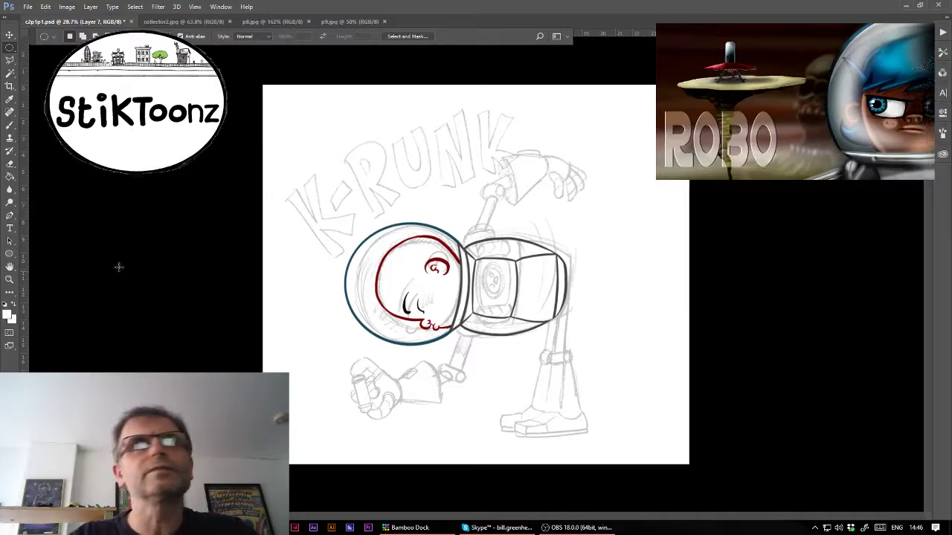
- Zoom into the neck and ink the rounded shoulder cap above the body
{"action": "left_click", "coordinate": [12, 278]}
{"action": "left_click_drag", "start_coordinate": [482, 227], "coordinate": [520, 228]}
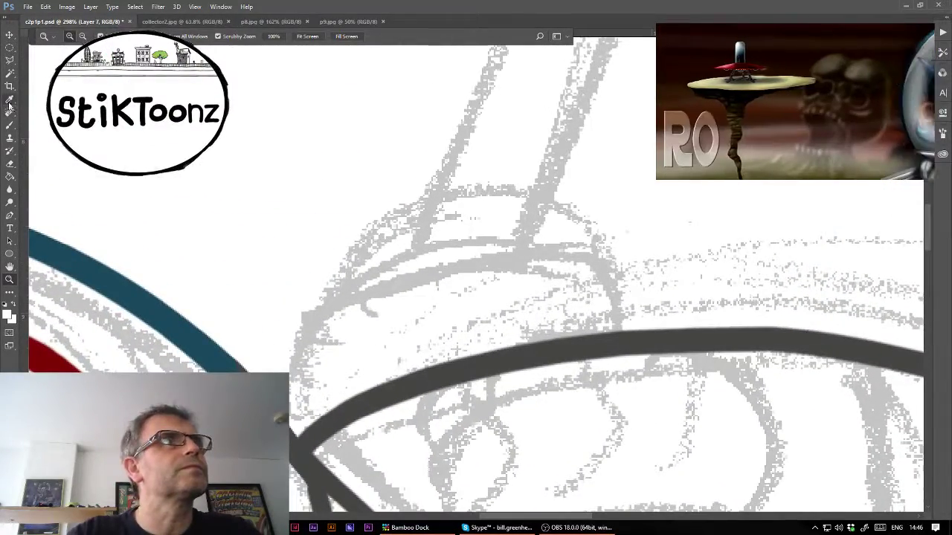
{"action": "left_click", "coordinate": [11, 126]}
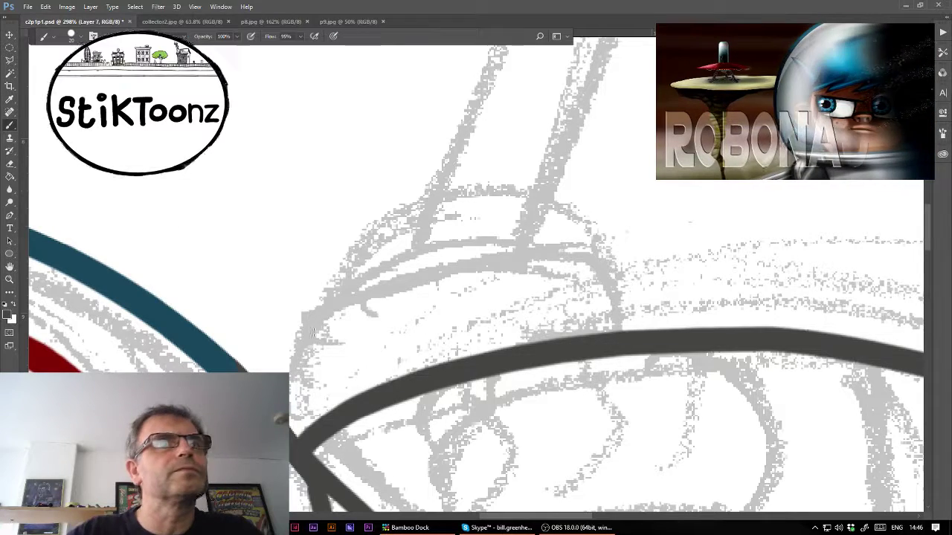
{"action": "mouse_move", "coordinate": [305, 428]}
{"action": "left_mouse_down"}
{"action": "mouse_move", "coordinate": [372, 294]}
{"action": "mouse_move", "coordinate": [633, 322]}
{"action": "mouse_move", "coordinate": [632, 331]}
{"action": "left_mouse_up"}
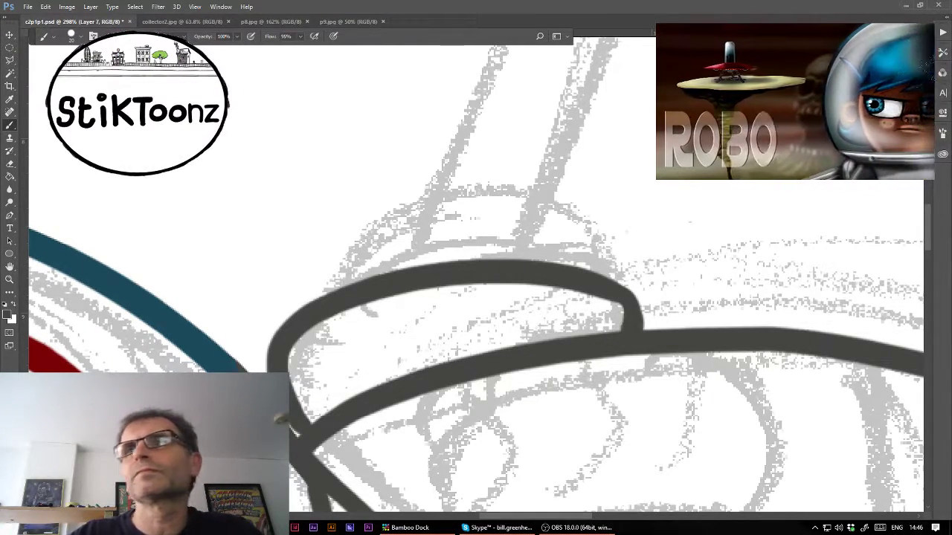
- Draw a tapered arm line, rotate it along the pole, and duplicate it as the second edge
{"action": "left_click_drag", "start_coordinate": [521, 297], "coordinate": [398, 364]}
{"action": "scroll", "coordinate": [476, 298], "scroll_direction": "down", "scroll_amount": 3}
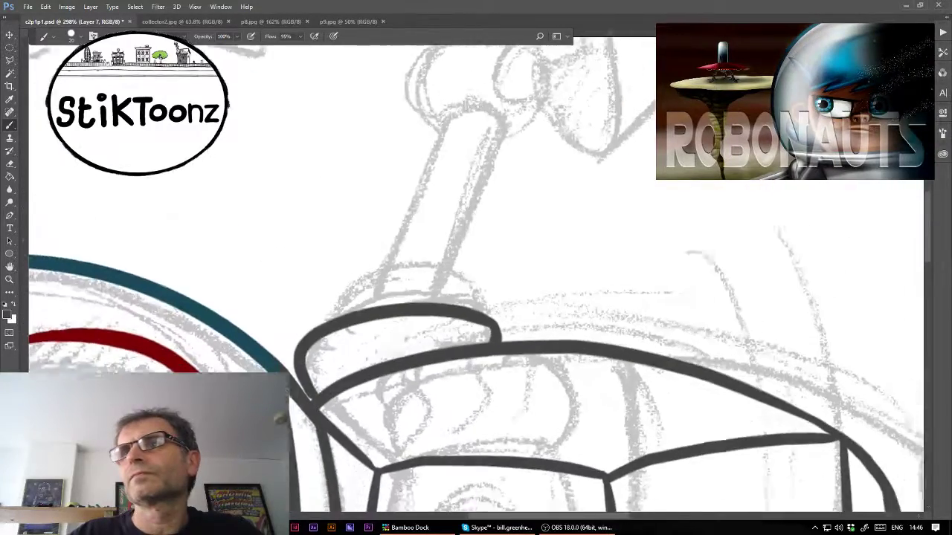
{"action": "scroll", "coordinate": [476, 297], "scroll_direction": "down", "scroll_amount": 2}
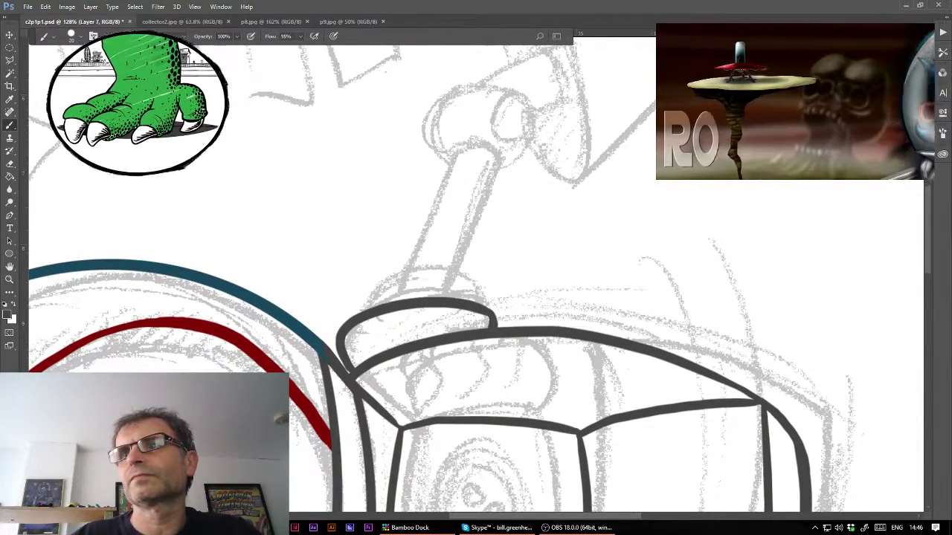
{"action": "left_click_drag", "start_coordinate": [497, 326], "coordinate": [730, 239]}
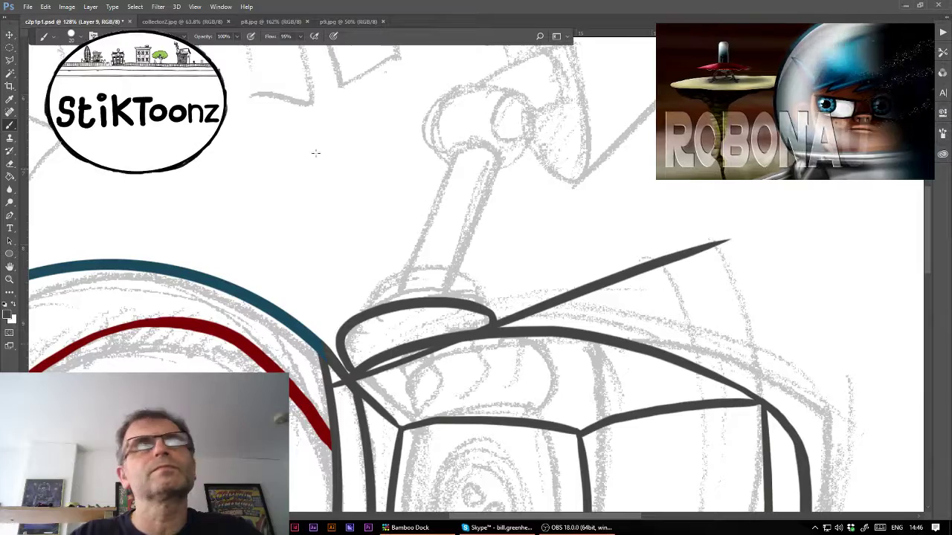
{"action": "left_click", "coordinate": [45, 7]}
{"action": "left_click", "coordinate": [87, 213]}
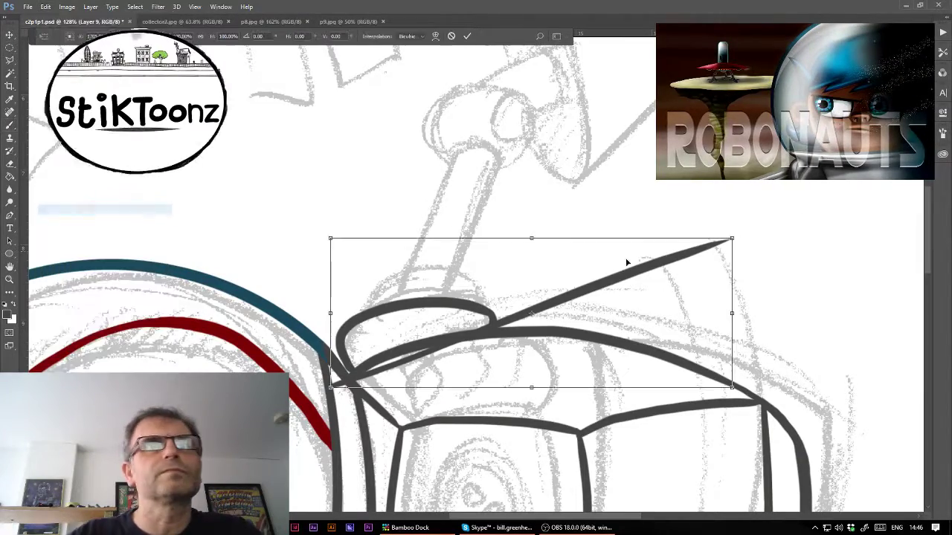
{"action": "mouse_move", "coordinate": [626, 260]}
{"action": "left_mouse_down"}
{"action": "mouse_move", "coordinate": [455, 159]}
{"action": "mouse_move", "coordinate": [493, 165]}
{"action": "left_mouse_up"}
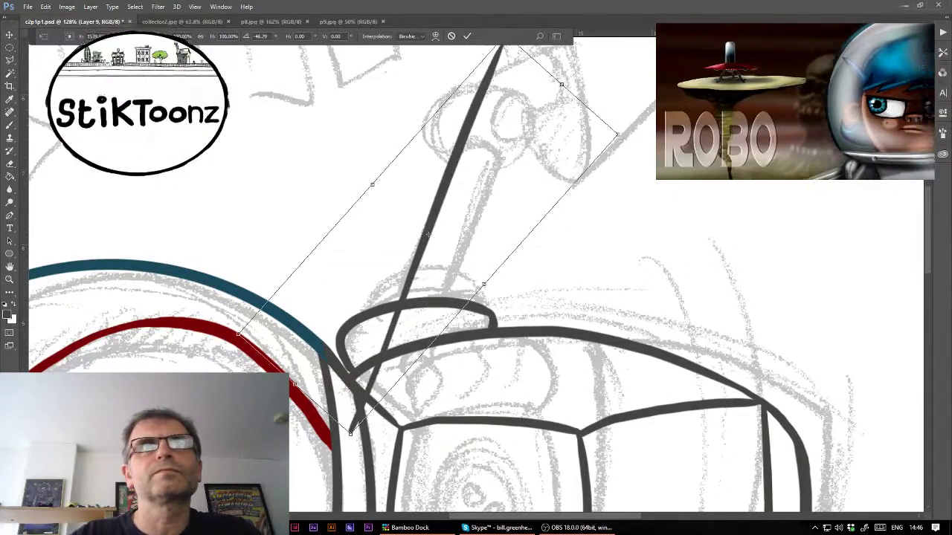
{"action": "key", "text": "Return"}
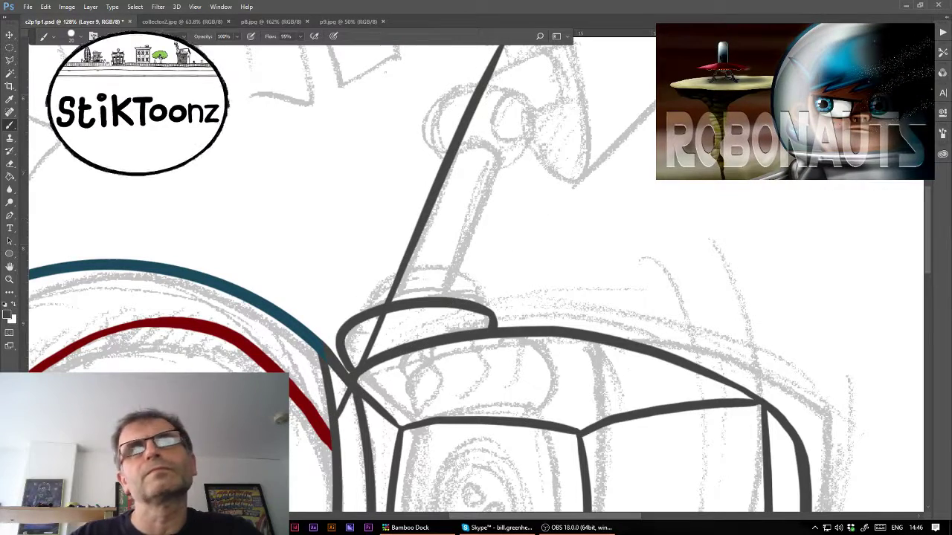
{"action": "left_click_drag", "start_coordinate": [526, 291], "coordinate": [582, 315]}
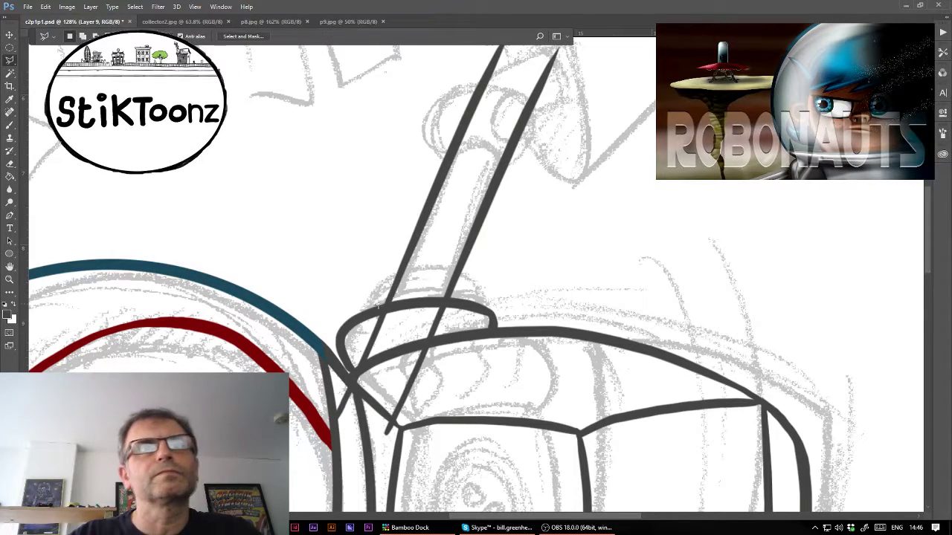
- Lasso and delete the pole line overlaps at the base and joint
{"action": "left_click_drag", "start_coordinate": [377, 305], "coordinate": [462, 320]}
{"action": "left_click_drag", "start_coordinate": [327, 457], "coordinate": [339, 339]}
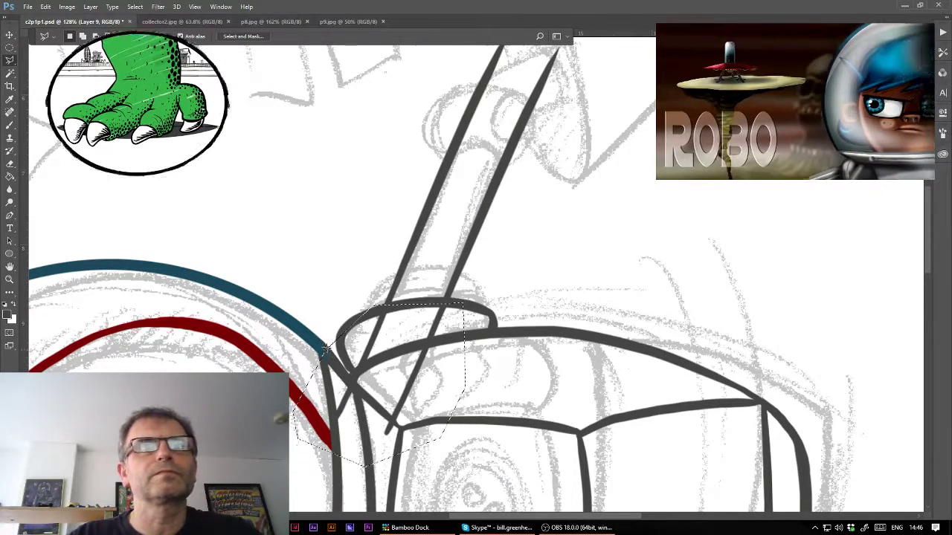
{"action": "left_click_drag", "start_coordinate": [914, 195], "coordinate": [832, 374]}
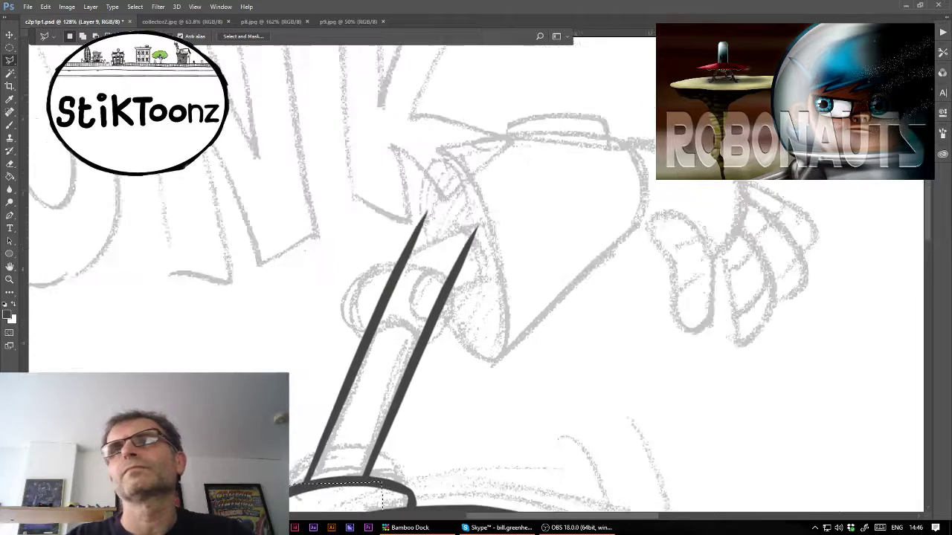
{"action": "mouse_move", "coordinate": [362, 324]}
{"action": "left_mouse_down"}
{"action": "mouse_move", "coordinate": [379, 315]}
{"action": "mouse_move", "coordinate": [380, 241]}
{"action": "mouse_move", "coordinate": [362, 321]}
{"action": "left_mouse_up"}
{"action": "key", "text": "Delete"}
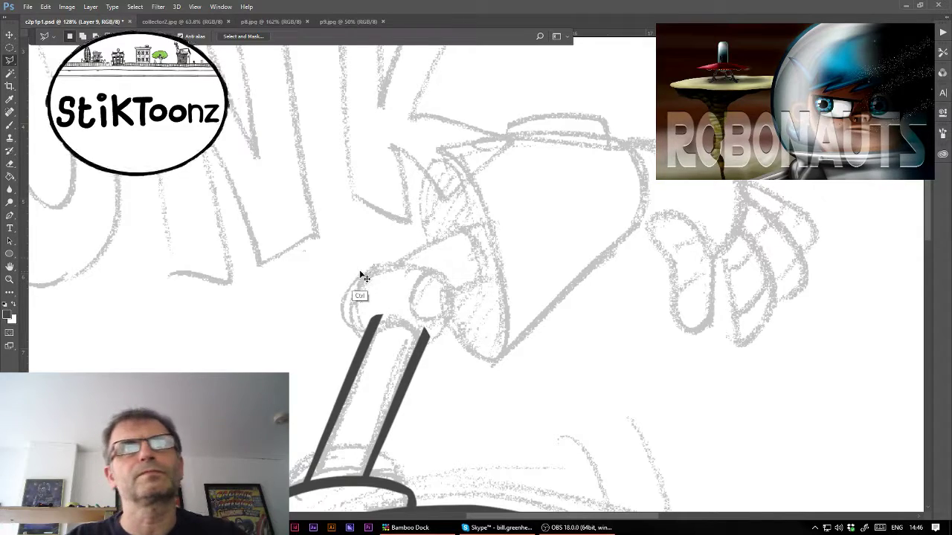
{"action": "left_click", "coordinate": [10, 280]}
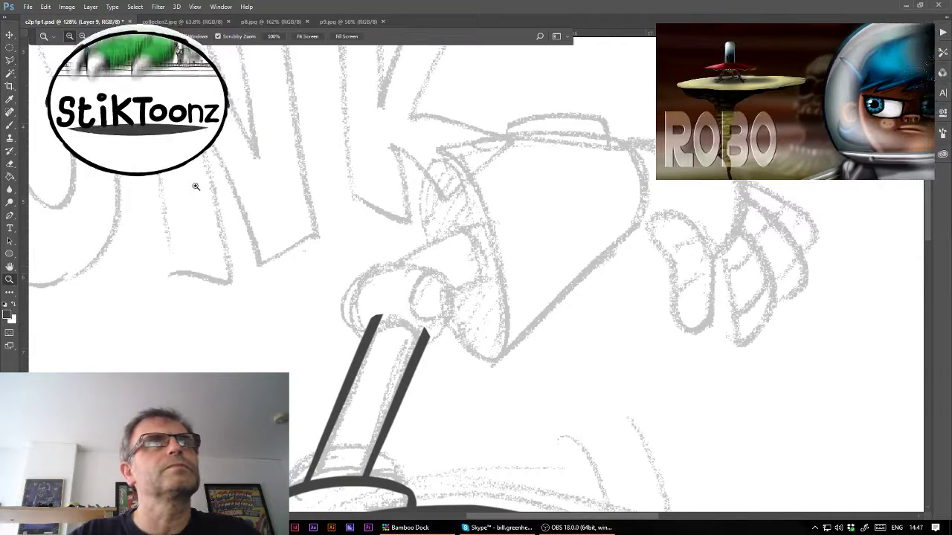
- Review the collector2.jpg and p8.jpg reference images, then return to c2p1p1.psd
{"action": "left_click", "coordinate": [194, 23]}
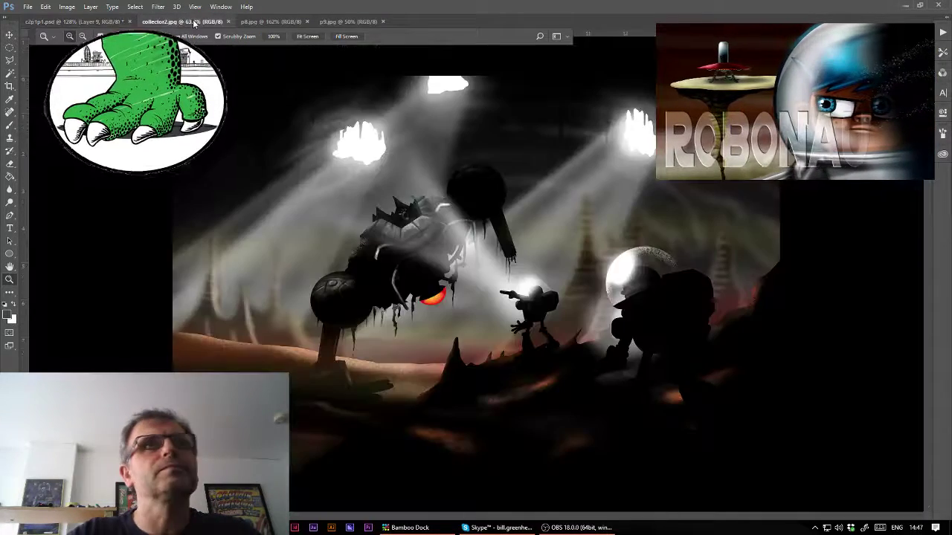
{"action": "left_click", "coordinate": [249, 22]}
{"action": "scroll", "coordinate": [476, 275], "scroll_direction": "down", "scroll_amount": 5}
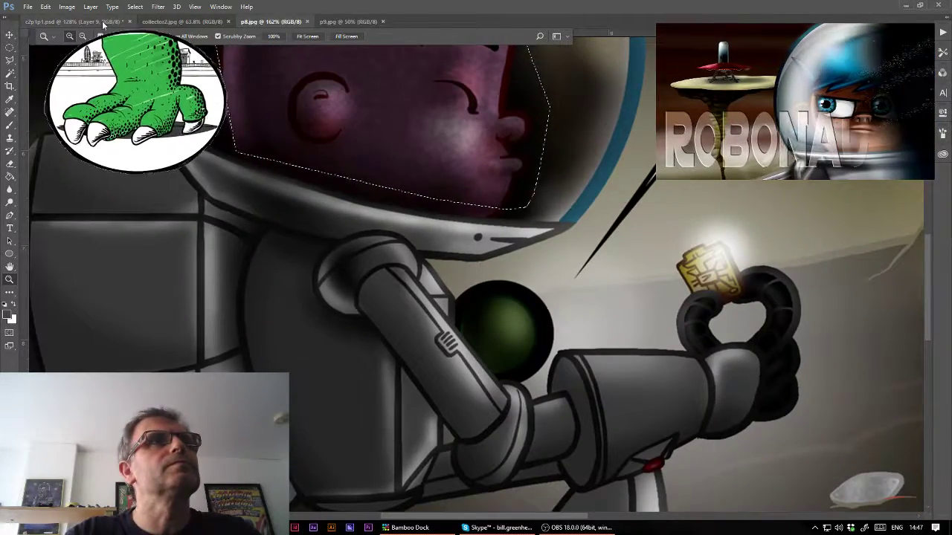
{"action": "left_click", "coordinate": [130, 22]}
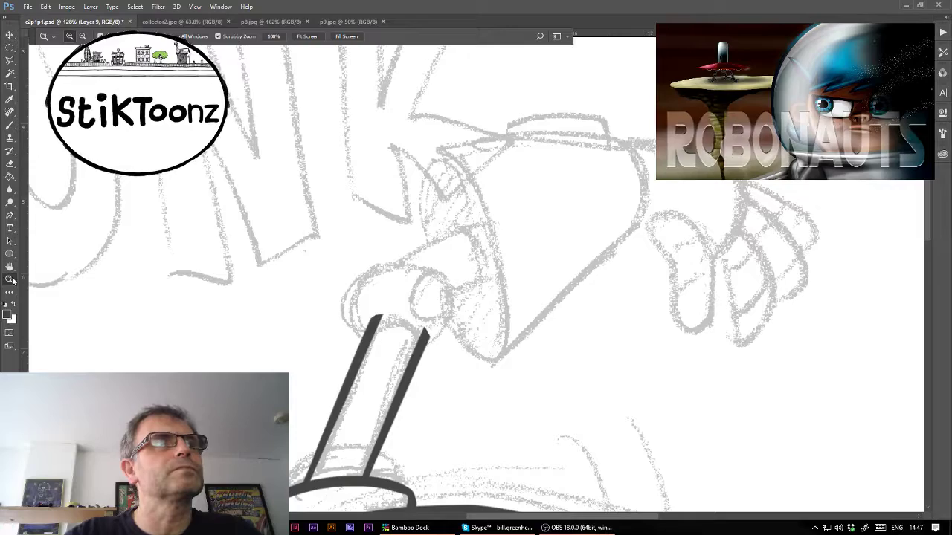
- Brush a thick rounded curve joining the tops of the two arm-pole lines
{"action": "left_click_drag", "start_coordinate": [381, 342], "coordinate": [446, 342]}
{"action": "key", "text": "b"}
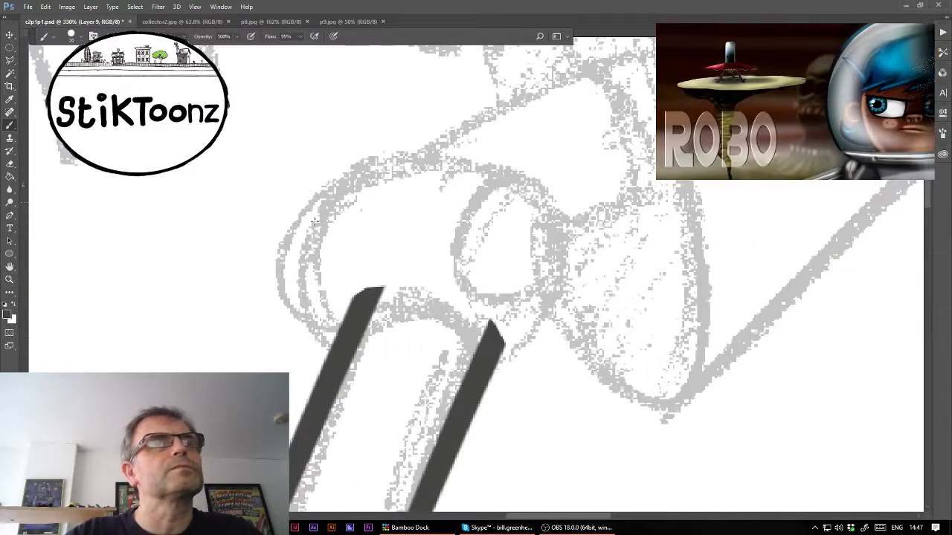
{"action": "mouse_move", "coordinate": [359, 296]}
{"action": "left_mouse_down"}
{"action": "mouse_move", "coordinate": [488, 311]}
{"action": "mouse_move", "coordinate": [508, 344]}
{"action": "left_mouse_up"}
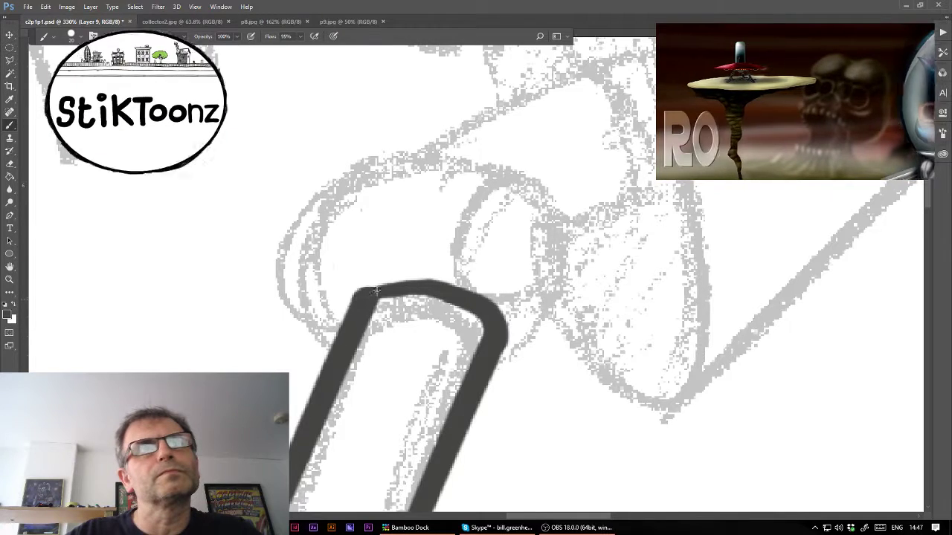
{"action": "left_click_drag", "start_coordinate": [402, 284], "coordinate": [430, 282]}
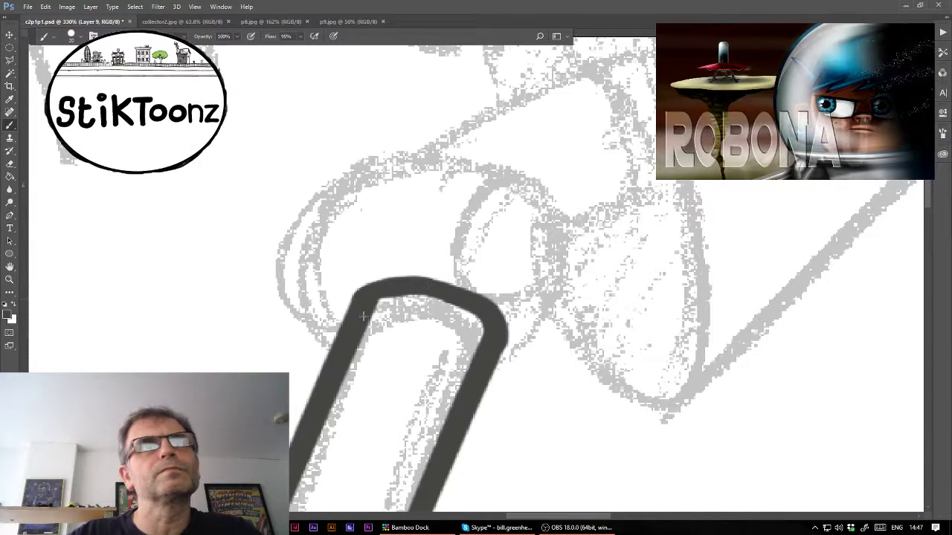
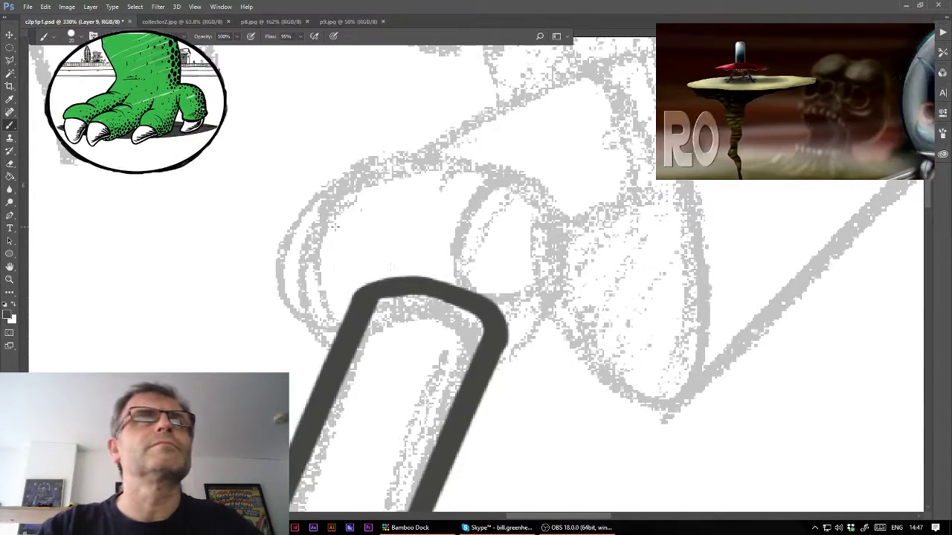
- Ink the round knee joint loop on Layer 9, checking the collector2 and p8 references
{"action": "mouse_move", "coordinate": [357, 184]}
{"action": "left_mouse_down"}
{"action": "mouse_move", "coordinate": [312, 215]}
{"action": "mouse_move", "coordinate": [301, 257]}
{"action": "mouse_move", "coordinate": [327, 294]}
{"action": "mouse_move", "coordinate": [348, 304]}
{"action": "left_mouse_up"}
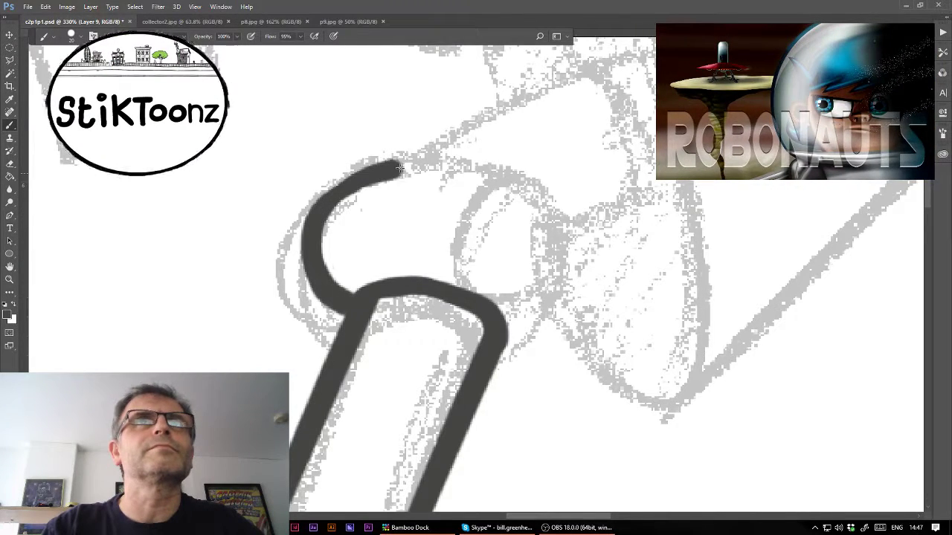
{"action": "mouse_move", "coordinate": [399, 168]}
{"action": "left_mouse_down"}
{"action": "mouse_move", "coordinate": [493, 171]}
{"action": "mouse_move", "coordinate": [530, 205]}
{"action": "left_mouse_up"}
{"action": "mouse_move", "coordinate": [547, 247]}
{"action": "left_mouse_down"}
{"action": "mouse_move", "coordinate": [542, 297]}
{"action": "mouse_move", "coordinate": [506, 325]}
{"action": "left_mouse_up"}
{"action": "left_click", "coordinate": [182, 21]}
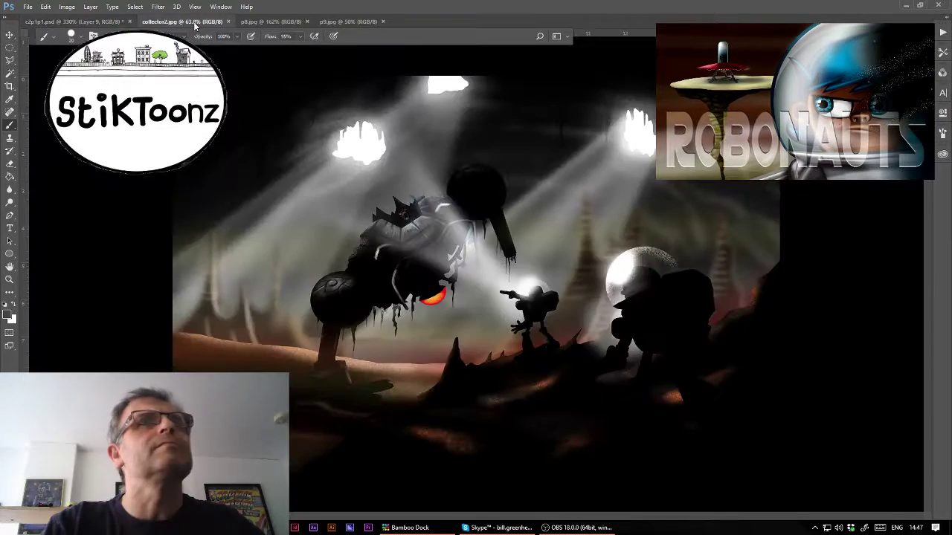
{"action": "left_click", "coordinate": [249, 22]}
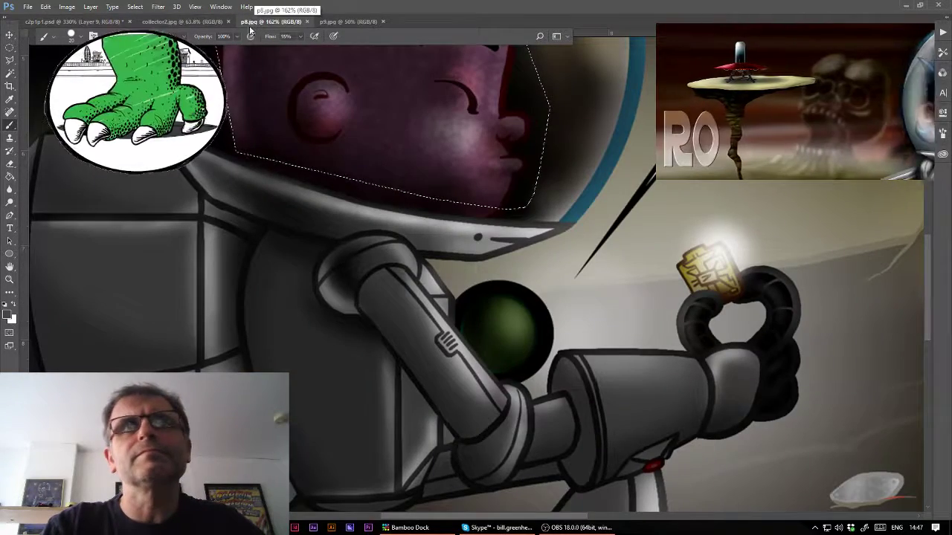
{"action": "left_click", "coordinate": [118, 26]}
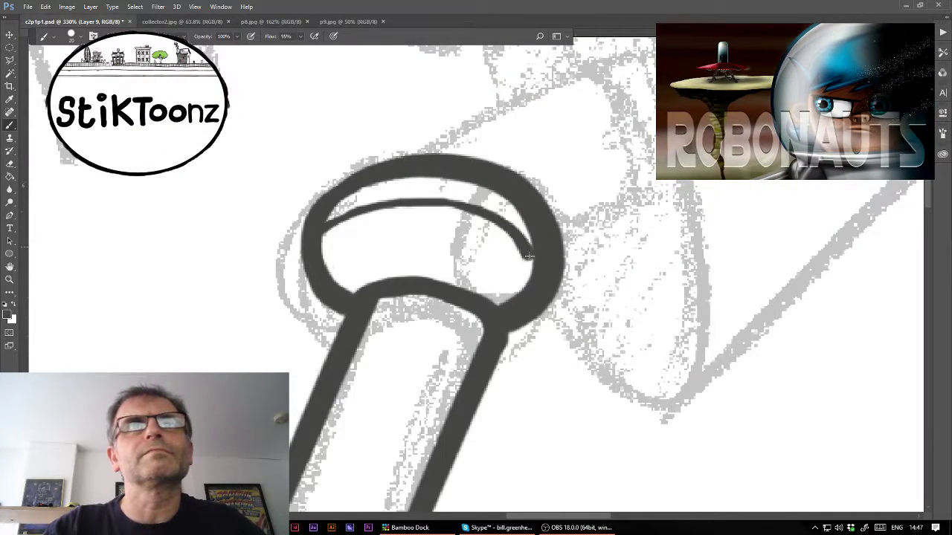
- Ink the angled thigh piece's top edge, lower edge and end outline
{"action": "left_click_drag", "start_coordinate": [416, 155], "coordinate": [579, 83]}
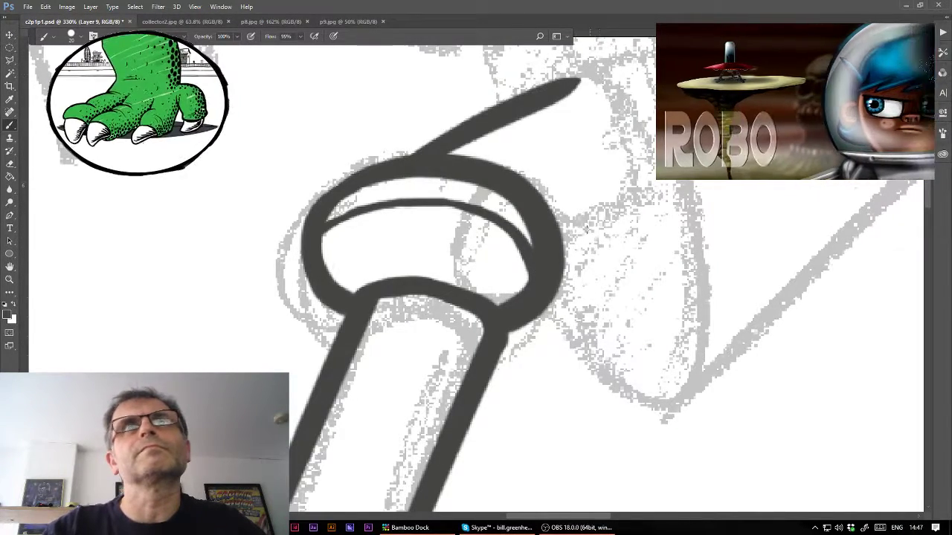
{"action": "left_click_drag", "start_coordinate": [564, 245], "coordinate": [638, 210]}
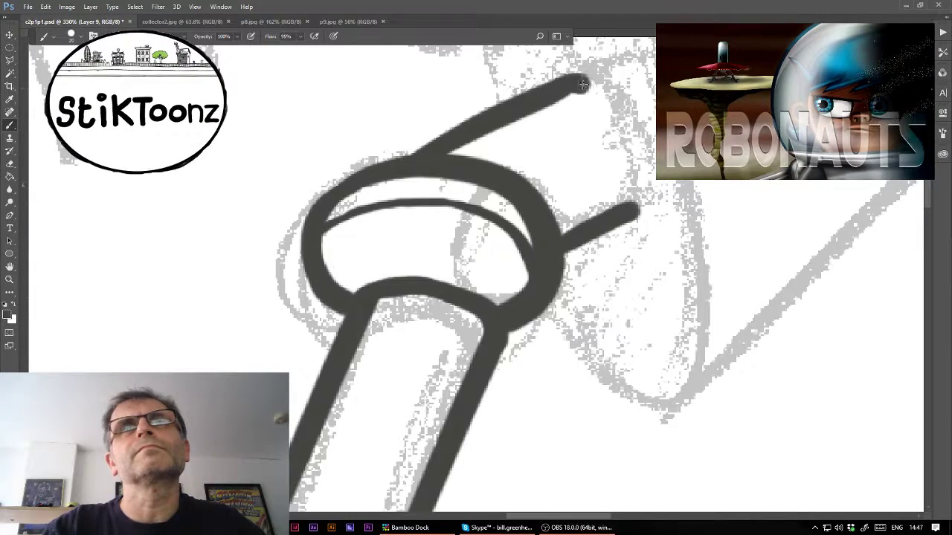
{"action": "left_click_drag", "start_coordinate": [634, 165], "coordinate": [632, 193]}
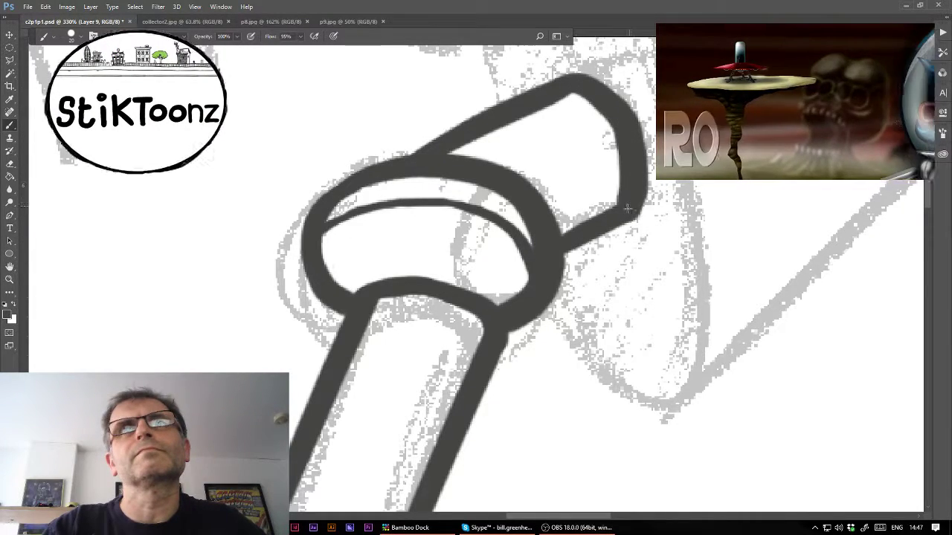
{"action": "left_click_drag", "start_coordinate": [476, 223], "coordinate": [331, 413]}
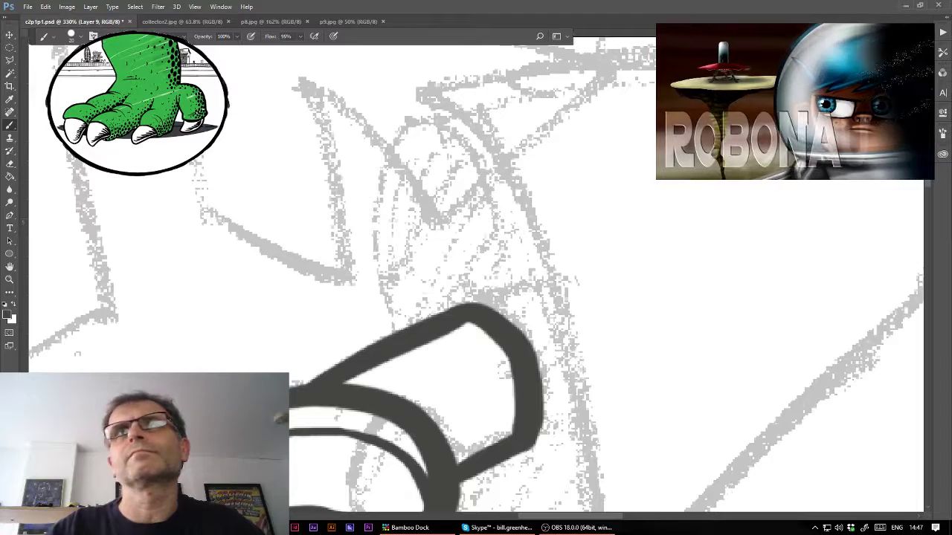
- Zoom out to 272% and ink the tall oval joint plate with a base detail line
{"action": "scroll", "coordinate": [491, 272], "scroll_direction": "down", "scroll_amount": 2}
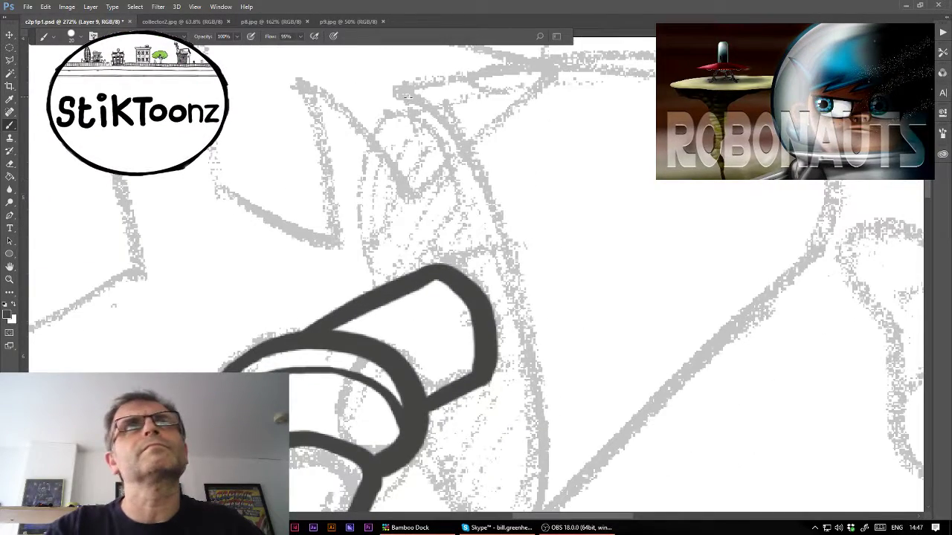
{"action": "left_click", "coordinate": [408, 97]}
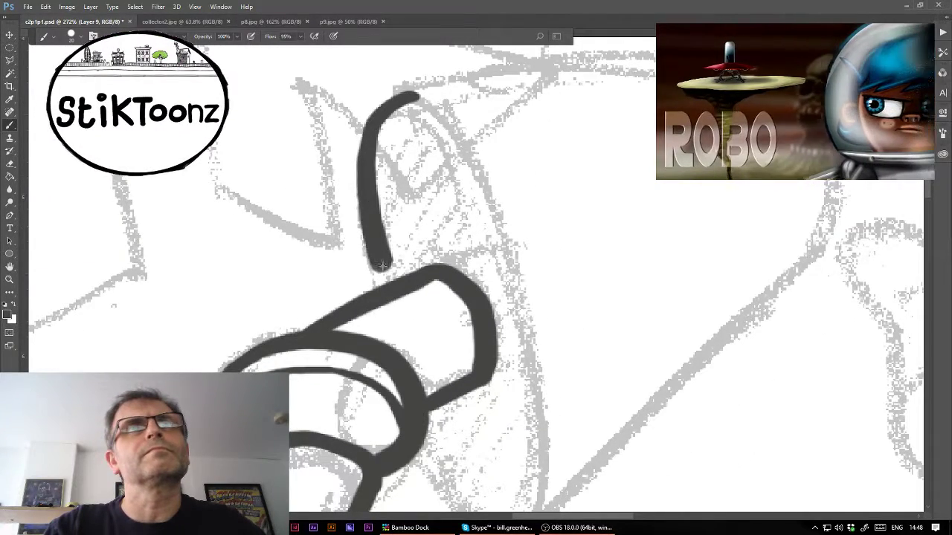
{"action": "left_click_drag", "start_coordinate": [382, 266], "coordinate": [394, 281]}
{"action": "left_click_drag", "start_coordinate": [378, 119], "coordinate": [482, 171]}
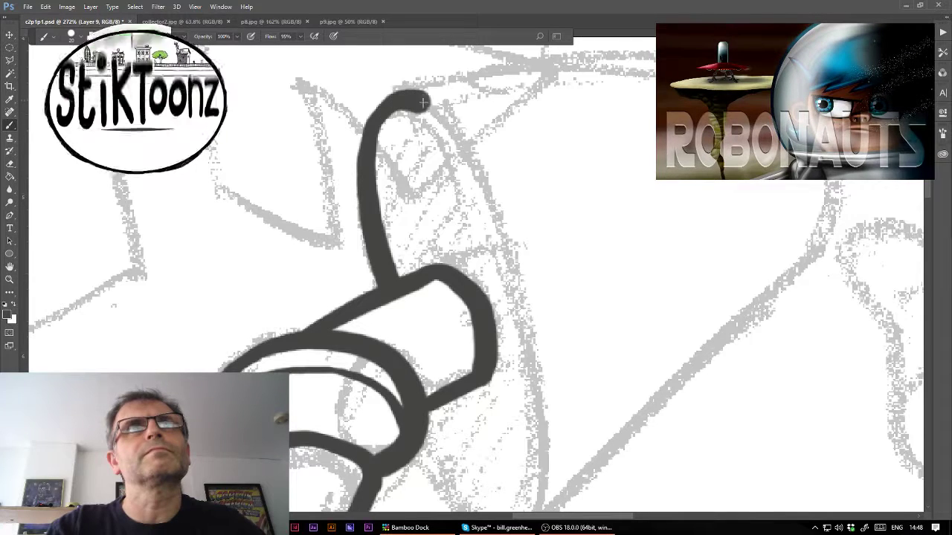
{"action": "left_click_drag", "start_coordinate": [528, 277], "coordinate": [554, 374]}
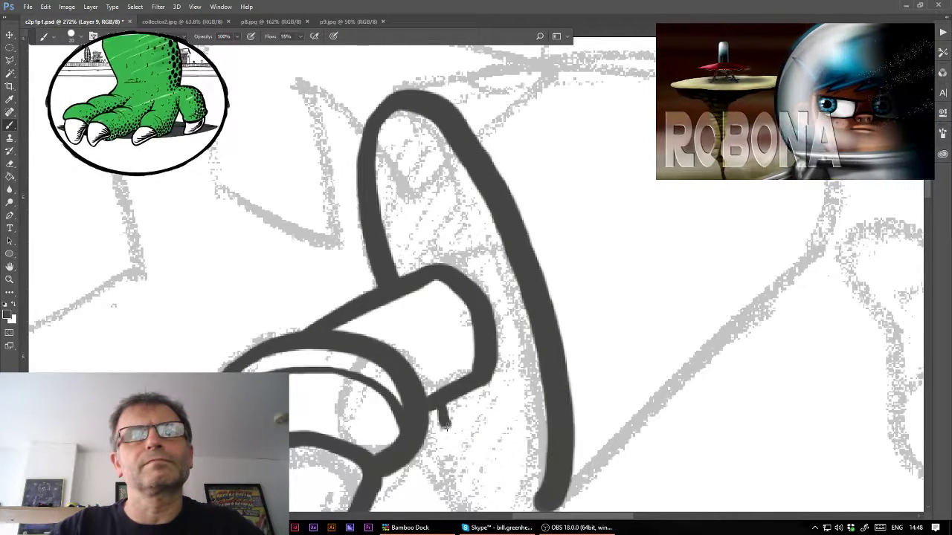
{"action": "left_click_drag", "start_coordinate": [440, 405], "coordinate": [465, 456]}
{"action": "mouse_move", "coordinate": [435, 398]}
{"action": "left_mouse_down"}
{"action": "mouse_move", "coordinate": [491, 495]}
{"action": "mouse_move", "coordinate": [517, 508]}
{"action": "left_mouse_up"}
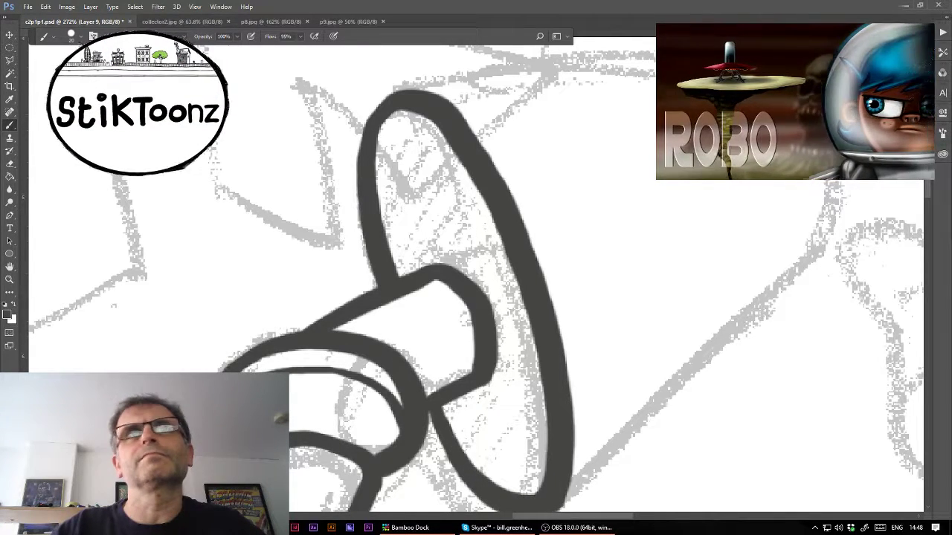
- Ink the body piece above: long lower edge, cap with divider, curved right side
{"action": "left_click_drag", "start_coordinate": [519, 97], "coordinate": [396, 220]}
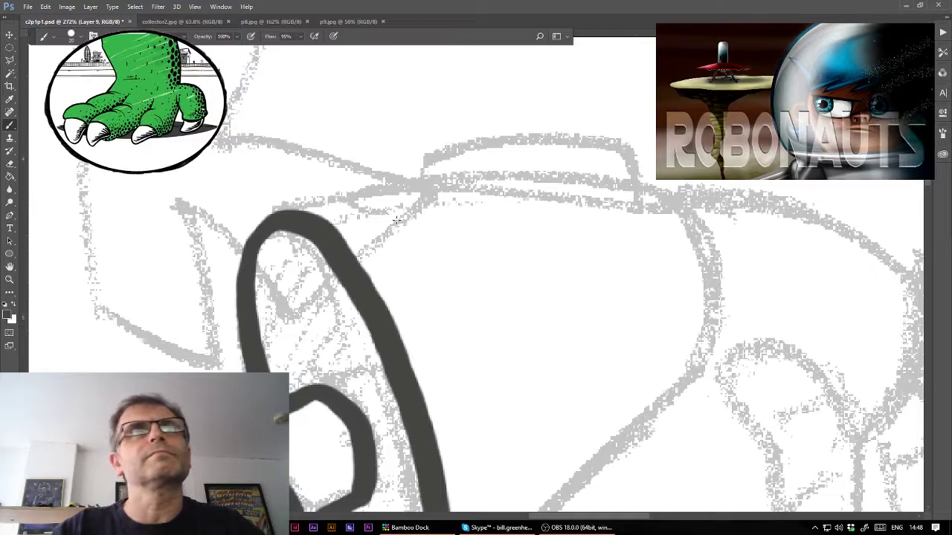
{"action": "mouse_move", "coordinate": [294, 214]}
{"action": "left_mouse_down"}
{"action": "mouse_move", "coordinate": [563, 195]}
{"action": "mouse_move", "coordinate": [718, 220]}
{"action": "left_mouse_up"}
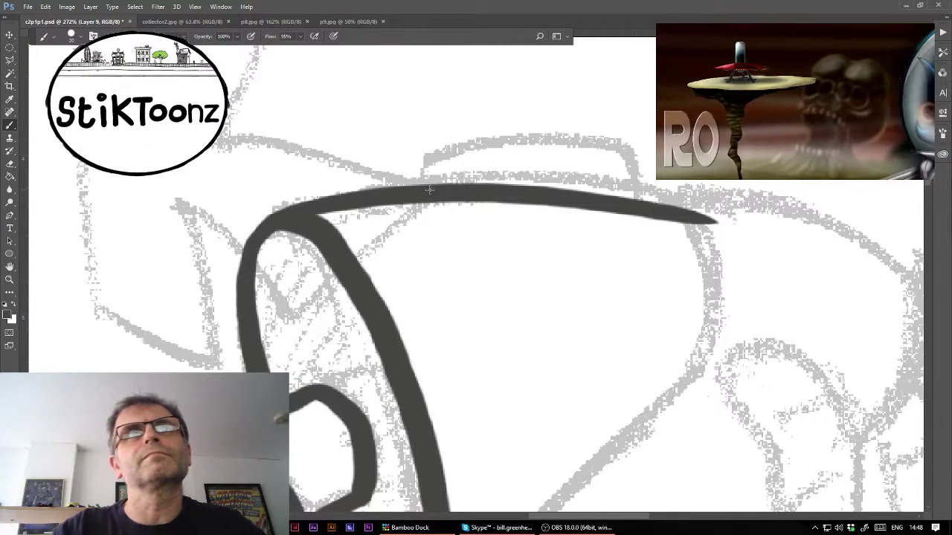
{"action": "mouse_move", "coordinate": [471, 159]}
{"action": "left_mouse_down"}
{"action": "mouse_move", "coordinate": [606, 153]}
{"action": "mouse_move", "coordinate": [632, 182]}
{"action": "mouse_move", "coordinate": [625, 196]}
{"action": "left_mouse_up"}
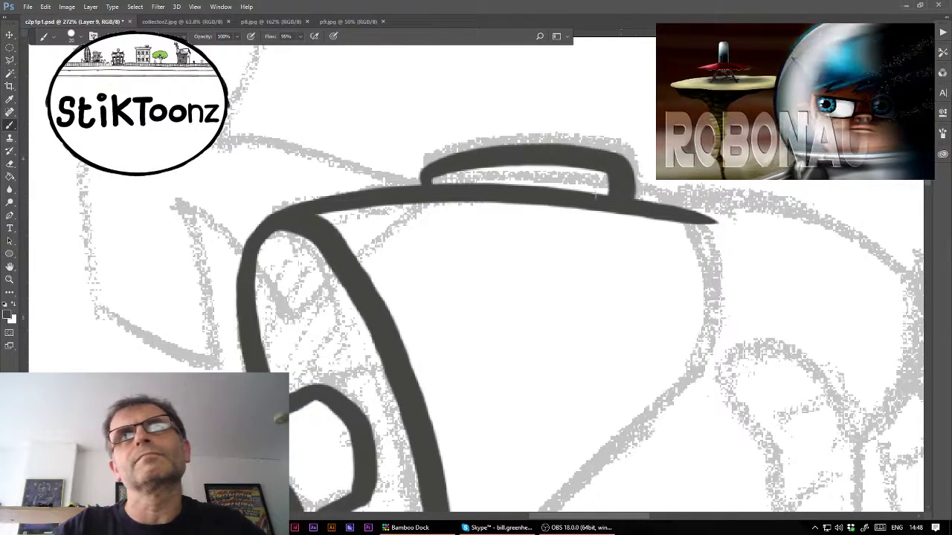
{"action": "left_click_drag", "start_coordinate": [506, 167], "coordinate": [503, 186]}
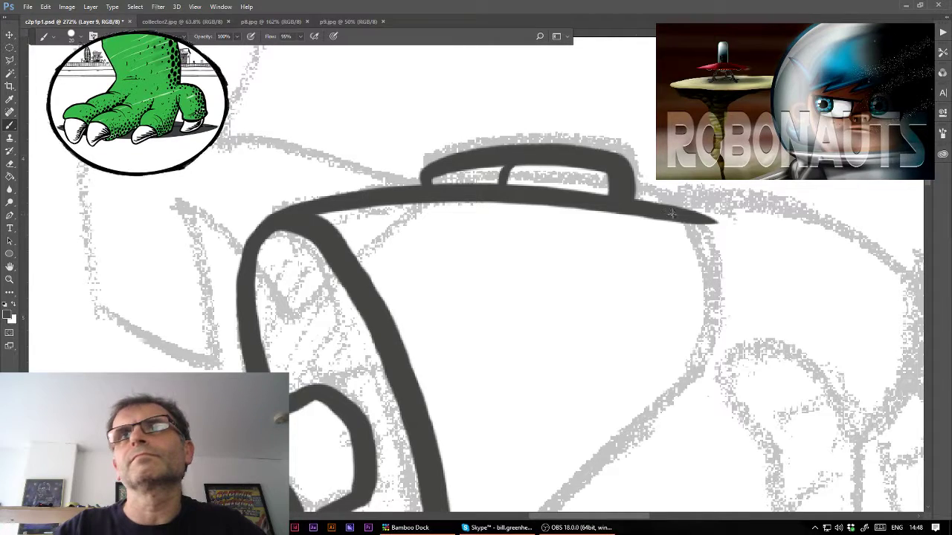
{"action": "left_click_drag", "start_coordinate": [672, 214], "coordinate": [718, 240]}
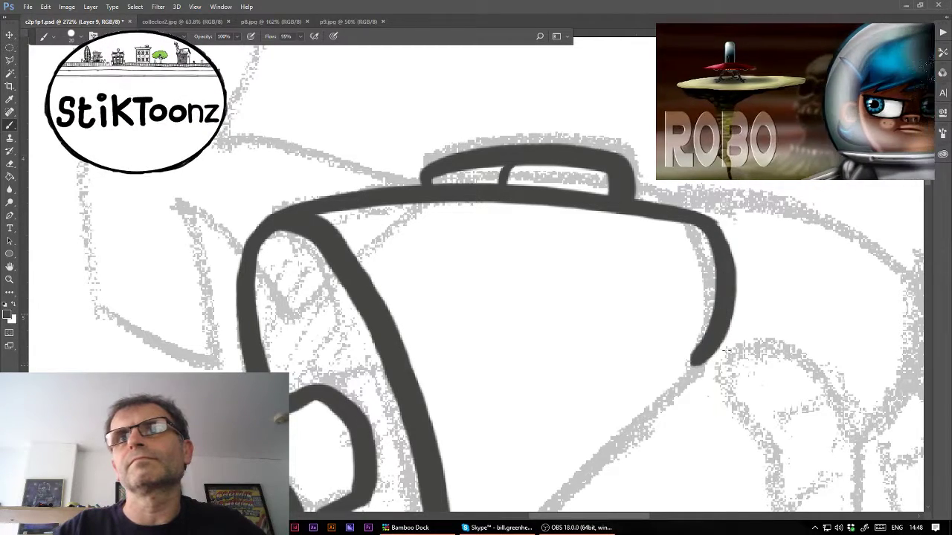
- Ink the diagonal strut down to the oval and begin the foot outline
{"action": "left_click_drag", "start_coordinate": [476, 372], "coordinate": [428, 134]}
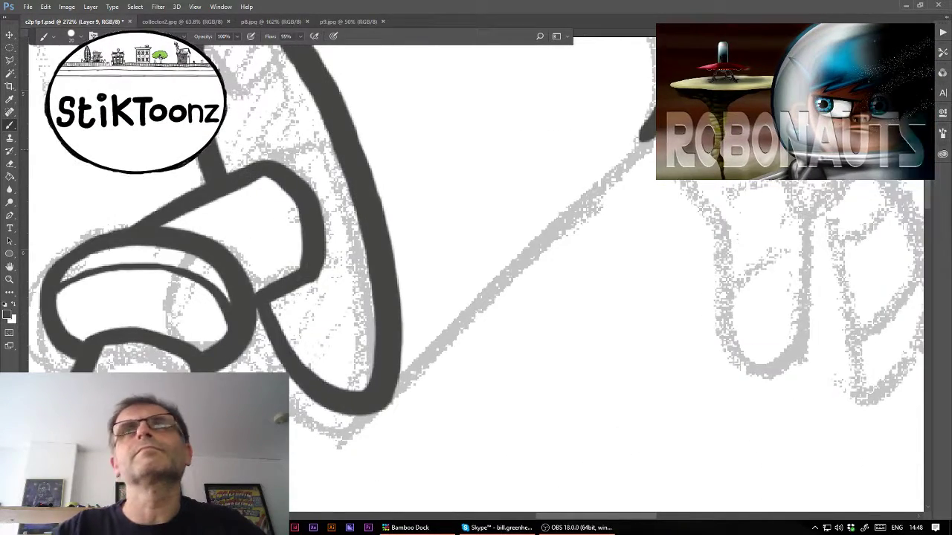
{"action": "left_click_drag", "start_coordinate": [647, 128], "coordinate": [341, 401]}
{"action": "key", "text": "ctrl+z"}
{"action": "left_click_drag", "start_coordinate": [646, 128], "coordinate": [544, 232]}
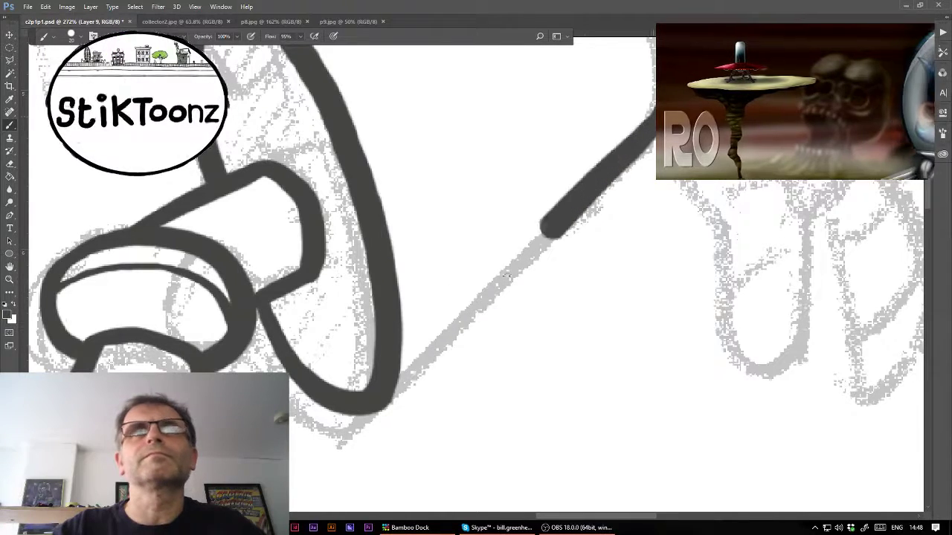
{"action": "left_click_drag", "start_coordinate": [506, 275], "coordinate": [408, 381]}
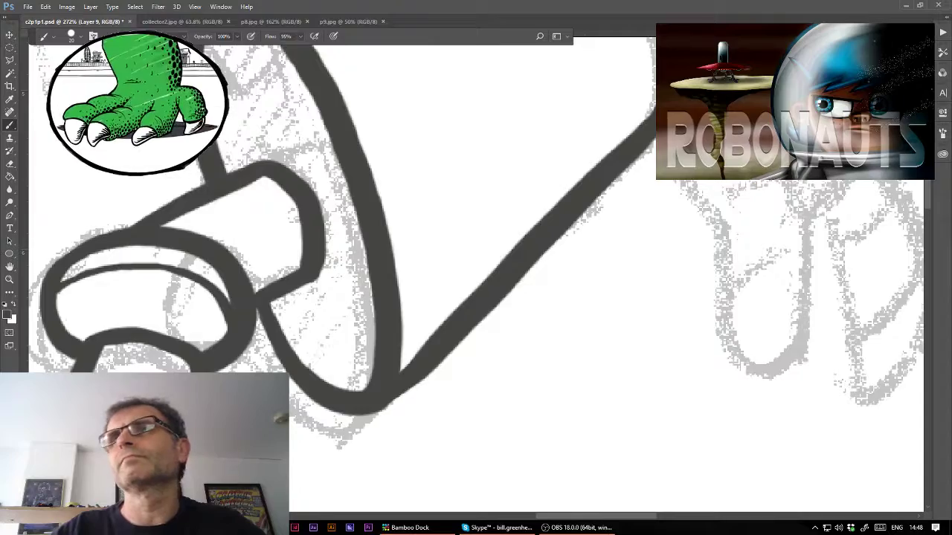
{"action": "mouse_move", "coordinate": [639, 186]}
{"action": "left_mouse_down"}
{"action": "mouse_move", "coordinate": [353, 133]}
{"action": "mouse_move", "coordinate": [531, 138]}
{"action": "mouse_move", "coordinate": [595, 223]}
{"action": "mouse_move", "coordinate": [548, 334]}
{"action": "left_mouse_up"}
{"action": "mouse_move", "coordinate": [374, 257]}
{"action": "left_mouse_down"}
{"action": "mouse_move", "coordinate": [420, 264]}
{"action": "mouse_move", "coordinate": [506, 327]}
{"action": "mouse_move", "coordinate": [522, 405]}
{"action": "mouse_move", "coordinate": [454, 491]}
{"action": "mouse_move", "coordinate": [395, 345]}
{"action": "mouse_move", "coordinate": [380, 256]}
{"action": "left_mouse_up"}
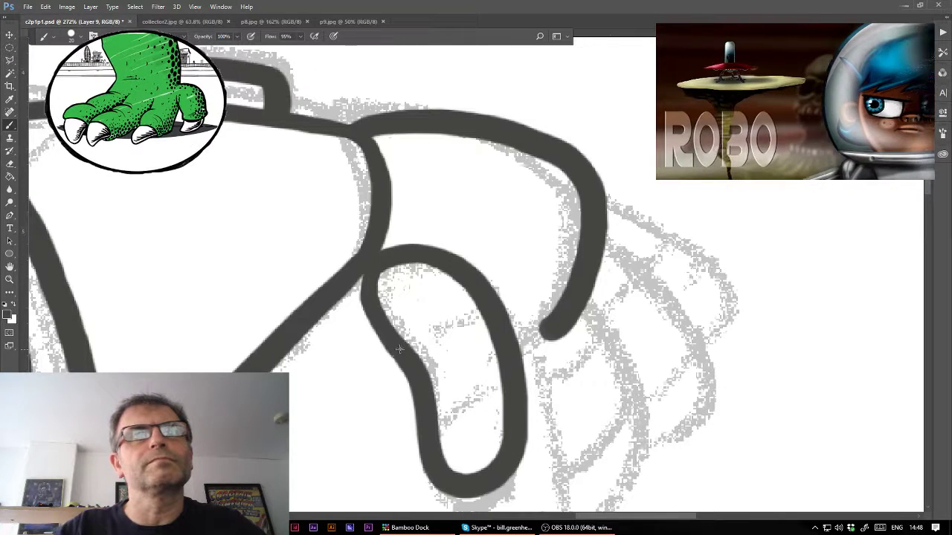
- Add joint lines to the first toe, then close the middle toe with its joint lines
{"action": "left_click_drag", "start_coordinate": [406, 348], "coordinate": [476, 312]}
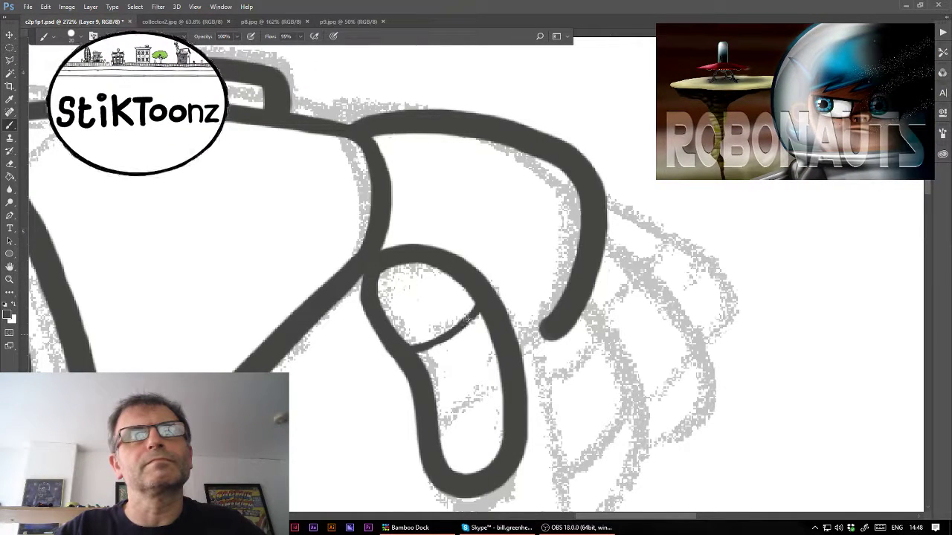
{"action": "left_click_drag", "start_coordinate": [438, 412], "coordinate": [490, 389]}
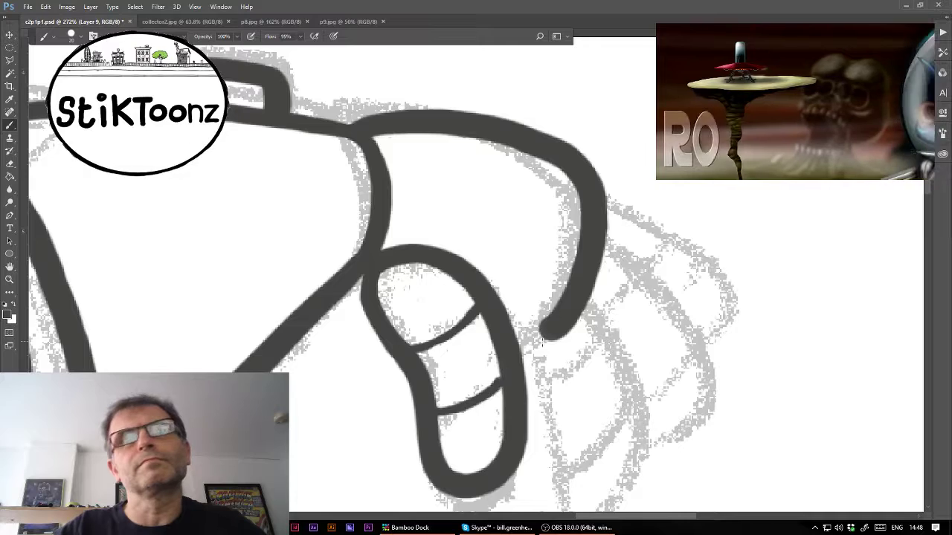
{"action": "left_click_drag", "start_coordinate": [543, 338], "coordinate": [517, 342]}
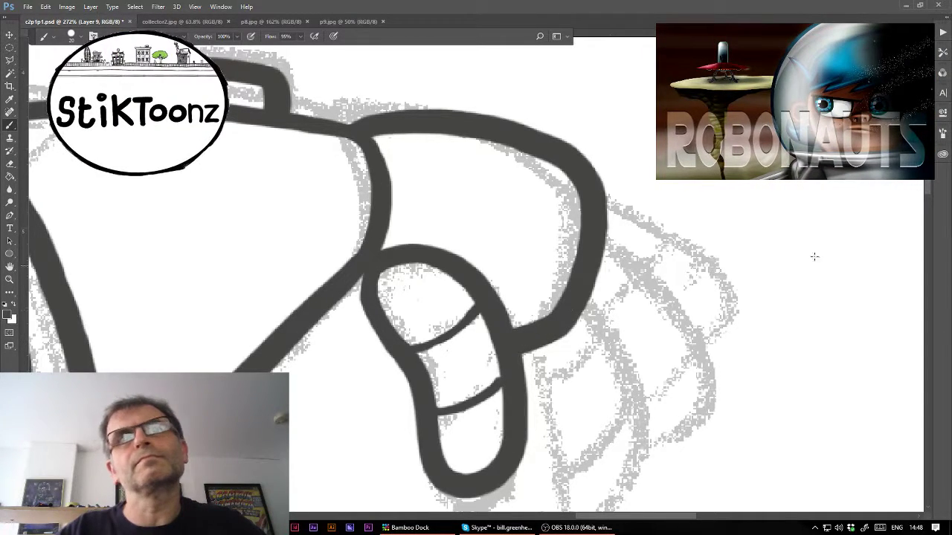
{"action": "mouse_move", "coordinate": [535, 379]}
{"action": "left_mouse_down"}
{"action": "mouse_move", "coordinate": [496, 241]}
{"action": "mouse_move", "coordinate": [440, 242]}
{"action": "mouse_move", "coordinate": [448, 325]}
{"action": "left_mouse_up"}
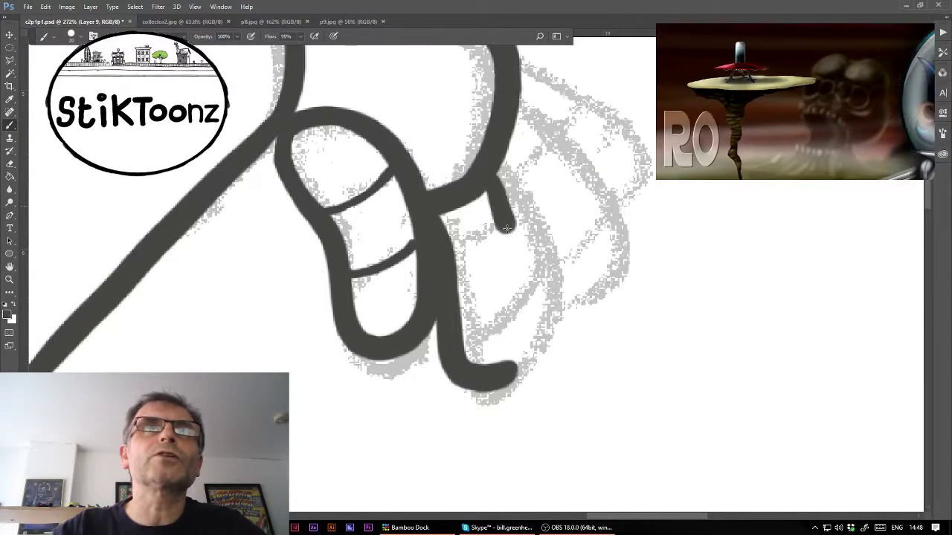
{"action": "left_click_drag", "start_coordinate": [518, 277], "coordinate": [498, 373]}
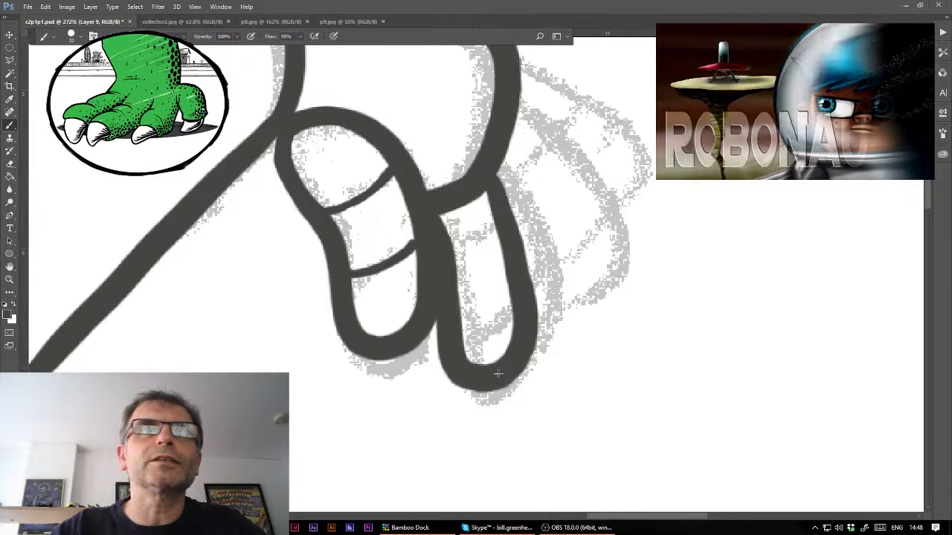
{"action": "left_click_drag", "start_coordinate": [461, 316], "coordinate": [494, 319]}
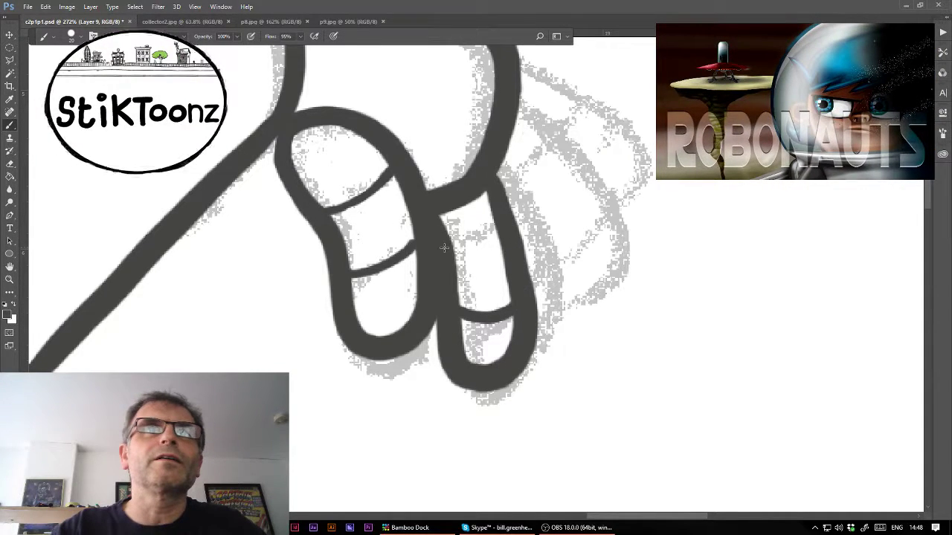
{"action": "left_click_drag", "start_coordinate": [446, 252], "coordinate": [504, 238]}
- Ink the right toe's outline, outer curve and joint line
{"action": "mouse_move", "coordinate": [513, 110]}
{"action": "left_mouse_down"}
{"action": "mouse_move", "coordinate": [565, 173]}
{"action": "mouse_move", "coordinate": [599, 238]}
{"action": "mouse_move", "coordinate": [601, 277]}
{"action": "mouse_move", "coordinate": [568, 321]}
{"action": "left_mouse_up"}
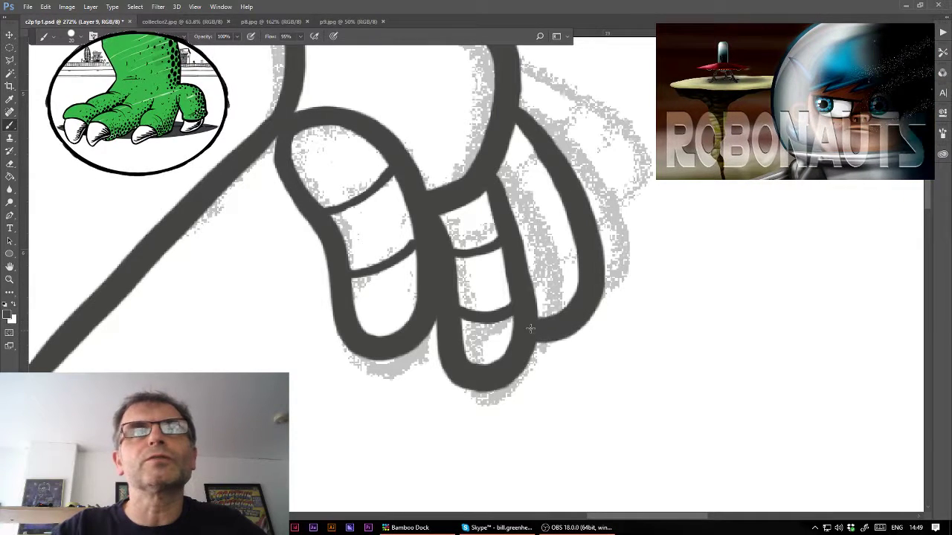
{"action": "left_click_drag", "start_coordinate": [559, 284], "coordinate": [577, 257]}
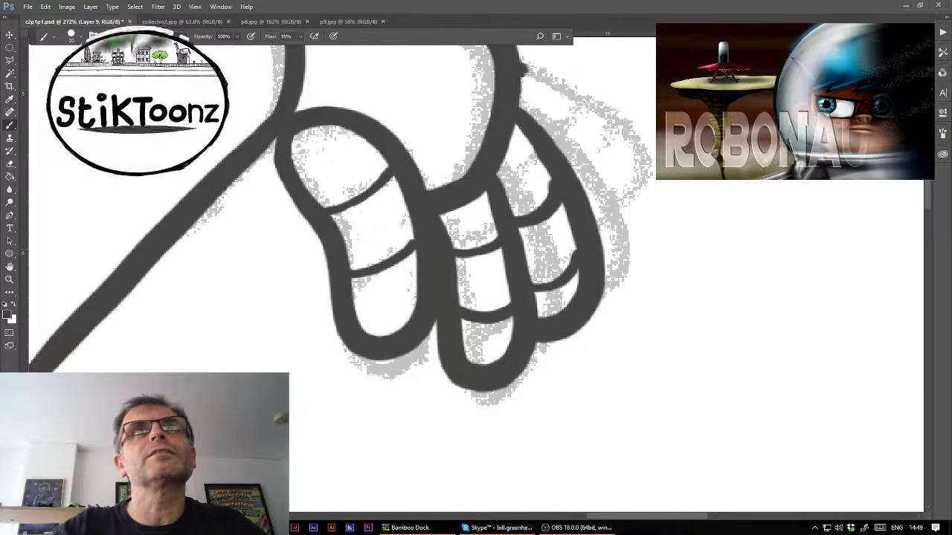
{"action": "mouse_move", "coordinate": [520, 65]}
{"action": "left_mouse_down"}
{"action": "mouse_move", "coordinate": [595, 131]}
{"action": "mouse_move", "coordinate": [619, 215]}
{"action": "left_mouse_up"}
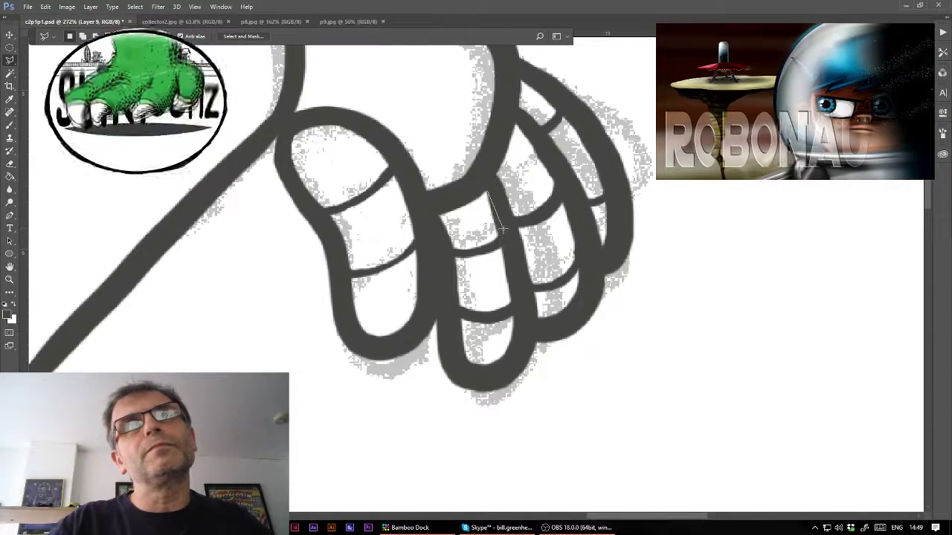
- Close the middle-toe selection, deselect it, and zoom out toward the whole robot figure
{"action": "left_click", "coordinate": [482, 199]}
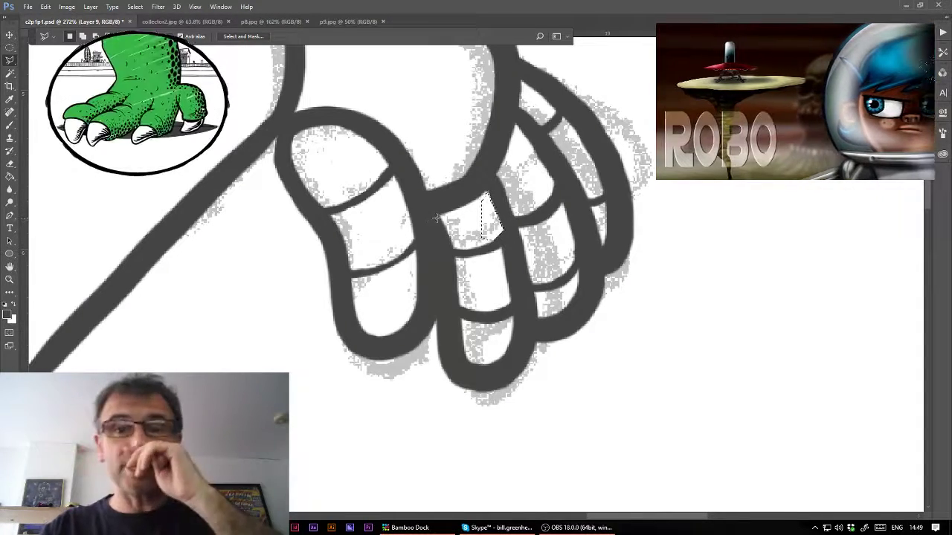
{"action": "key", "text": "ctrl+d"}
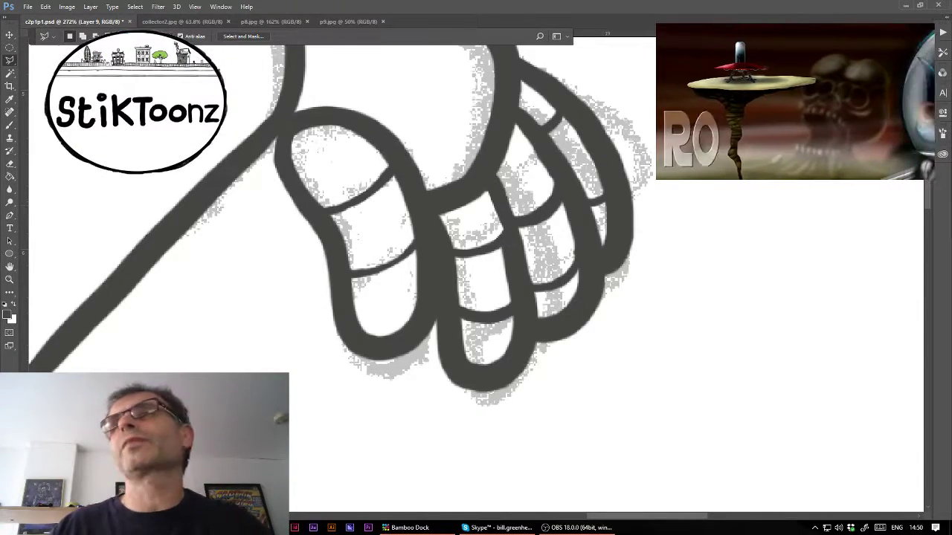
{"action": "scroll", "coordinate": [561, 185], "scroll_direction": "down", "scroll_amount": 3}
{"action": "scroll", "coordinate": [560, 185], "scroll_direction": "down", "scroll_amount": 3}
- Ink the collar curve where the helmet meets the body, then fit the drawing on screen
{"action": "scroll", "coordinate": [561, 185], "scroll_direction": "down", "scroll_amount": 3}
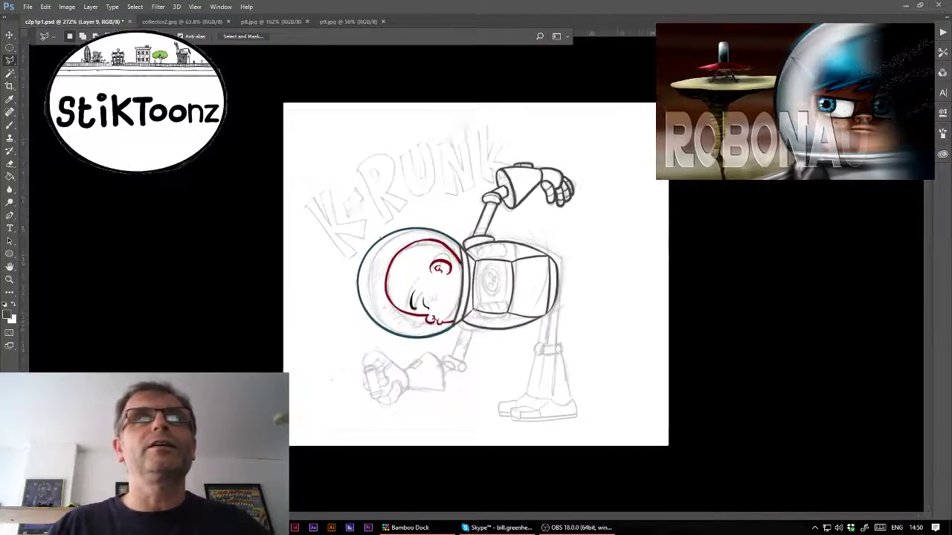
{"action": "scroll", "coordinate": [560, 185], "scroll_direction": "down", "scroll_amount": 2}
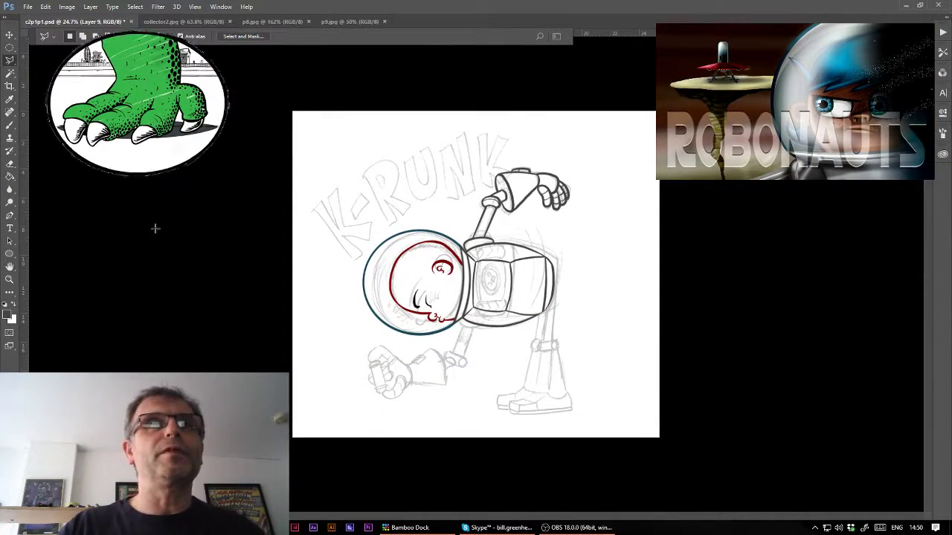
{"action": "left_click", "coordinate": [9, 279]}
{"action": "left_click_drag", "start_coordinate": [457, 318], "coordinate": [550, 337]}
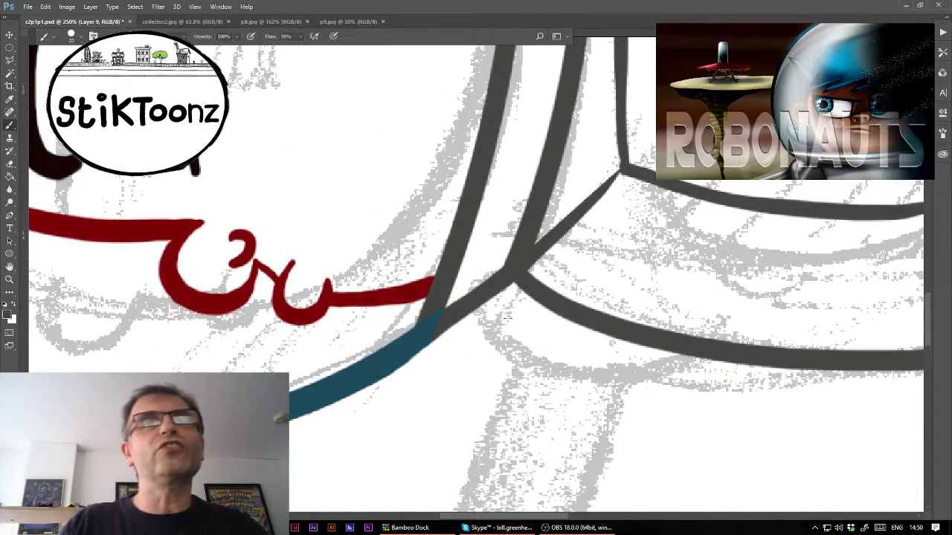
{"action": "left_click_drag", "start_coordinate": [481, 295], "coordinate": [686, 354]}
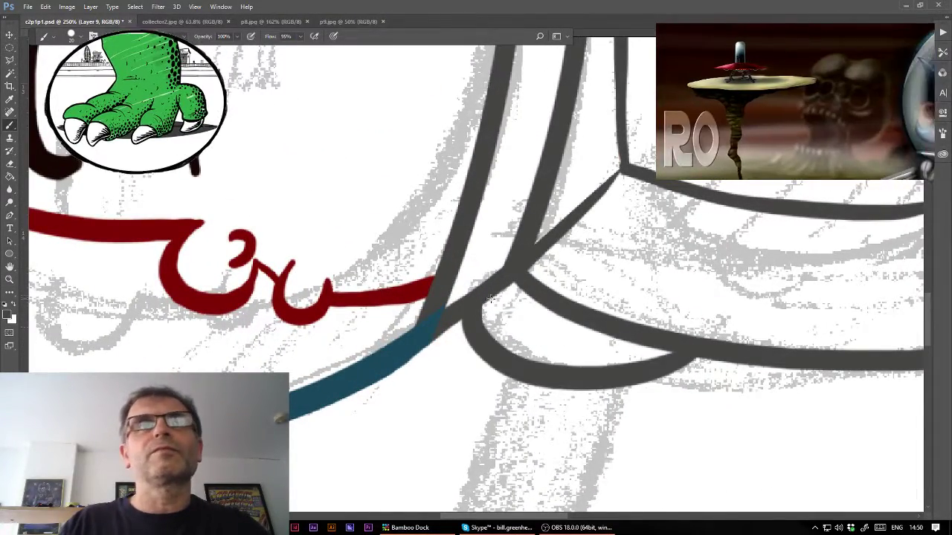
{"action": "key", "text": "ctrl+minus"}
{"action": "key", "text": "ctrl+minus"}
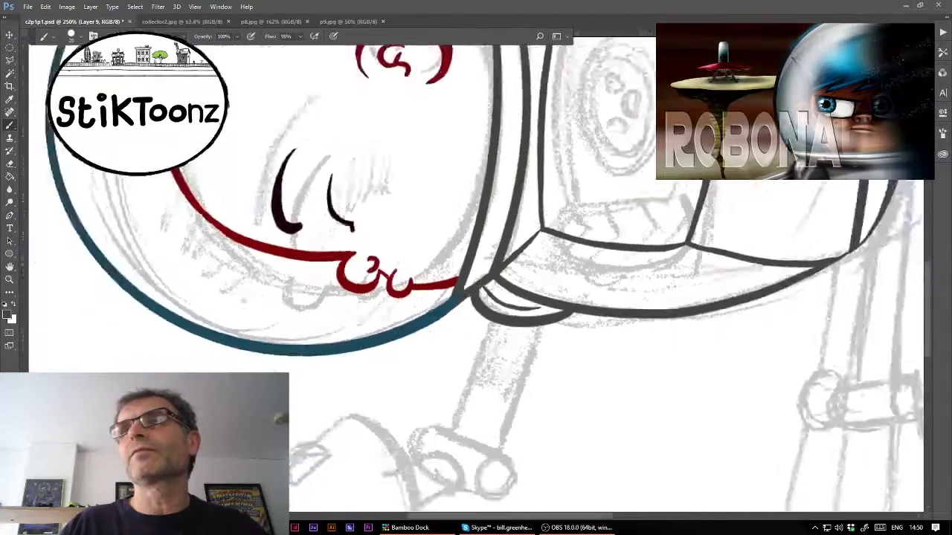
{"action": "key", "text": "ctrl+0"}
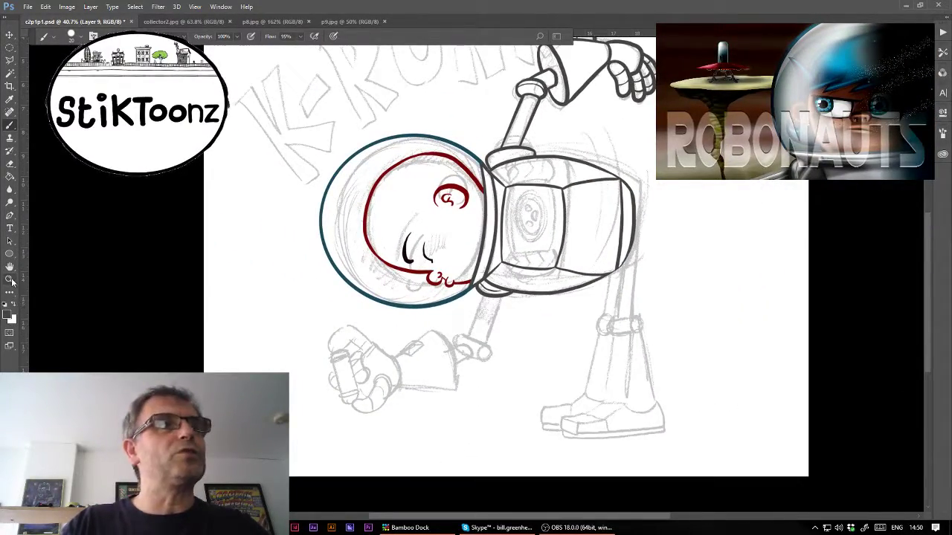
- Zoom into the strut and draw a long straight line for it on Layer 10
{"action": "left_click", "coordinate": [9, 280]}
{"action": "left_click_drag", "start_coordinate": [455, 321], "coordinate": [521, 327]}
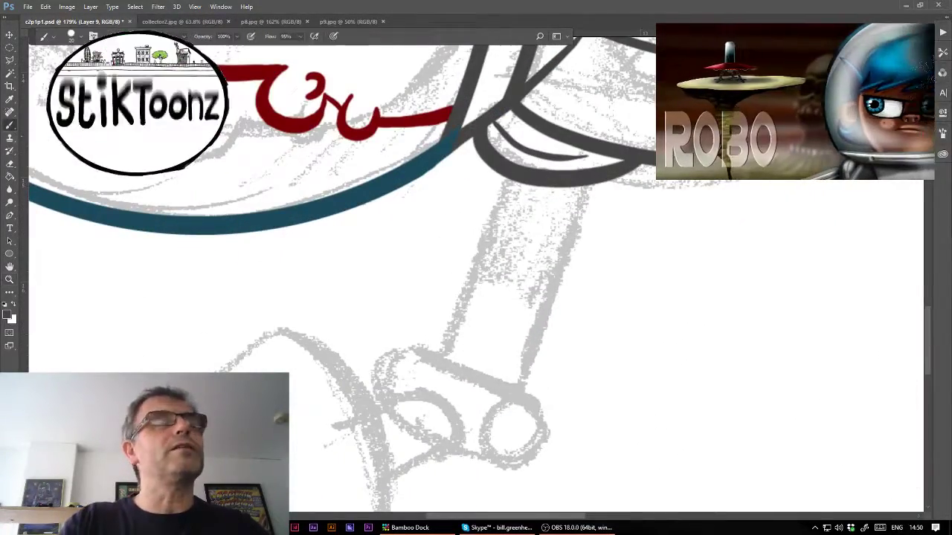
{"action": "key", "text": "b"}
{"action": "left_click_drag", "start_coordinate": [508, 179], "coordinate": [434, 383]}
{"action": "key", "text": "ctrl+z"}
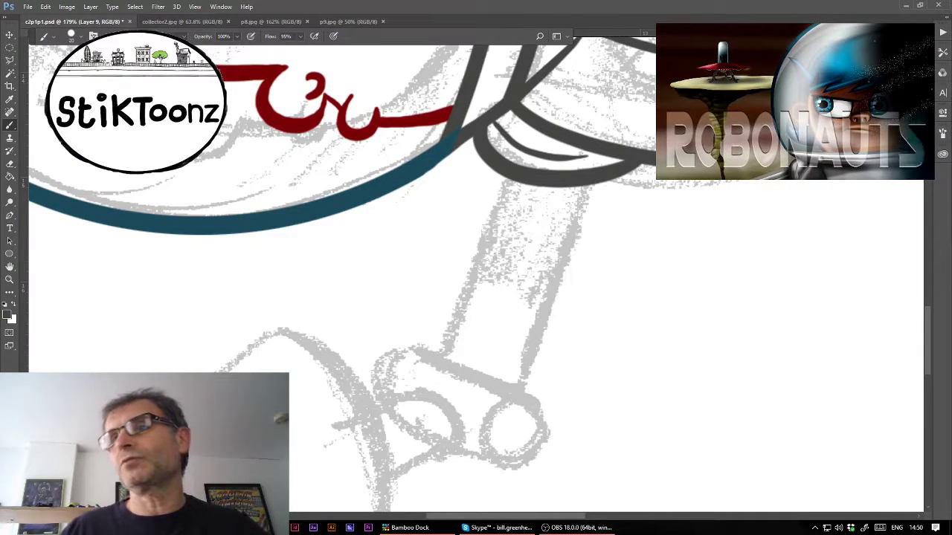
{"action": "left_click_drag", "start_coordinate": [291, 411], "coordinate": [717, 301]}
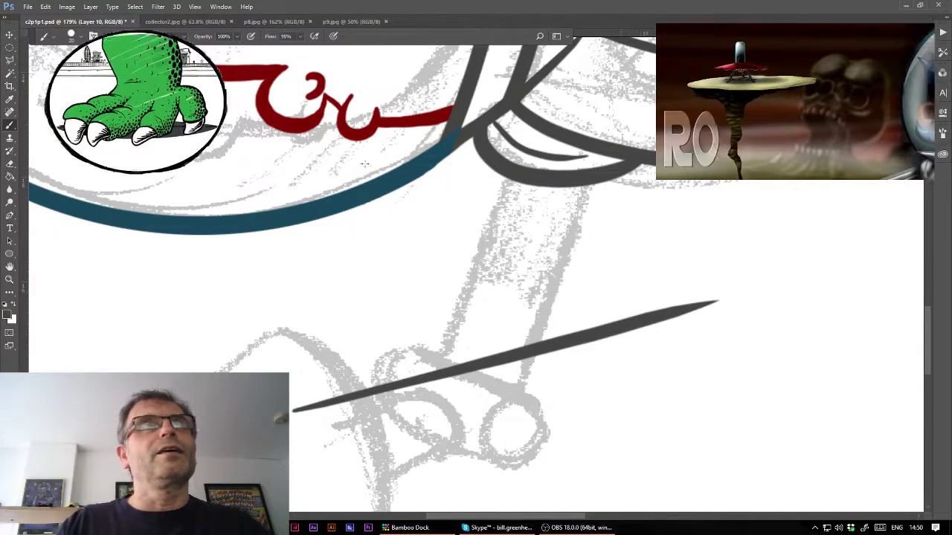
{"action": "left_click", "coordinate": [45, 7]}
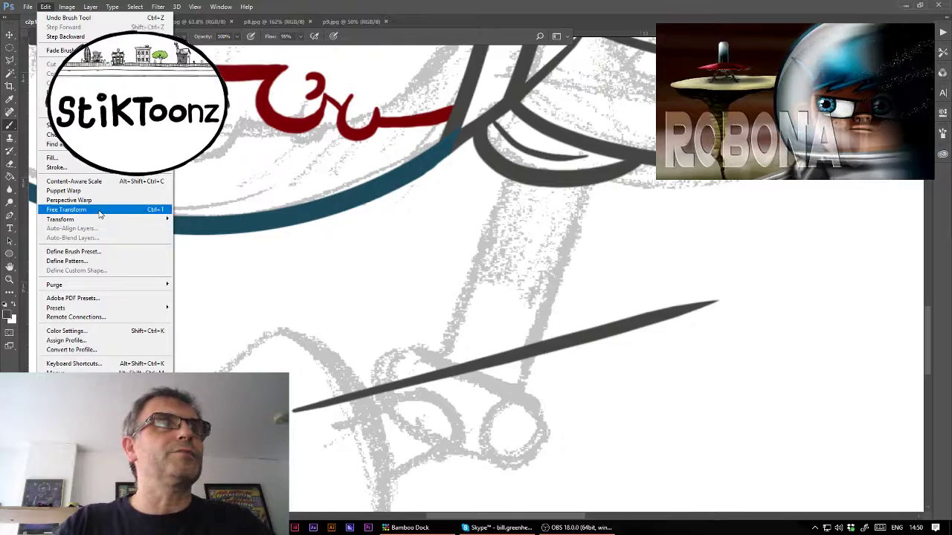
- Rotate the line with Free Transform to follow the strut and duplicate it as a parallel edge
{"action": "left_click", "coordinate": [96, 209]}
{"action": "mouse_move", "coordinate": [754, 240]}
{"action": "left_mouse_down"}
{"action": "mouse_move", "coordinate": [514, 160]}
{"action": "mouse_move", "coordinate": [513, 186]}
{"action": "left_mouse_up"}
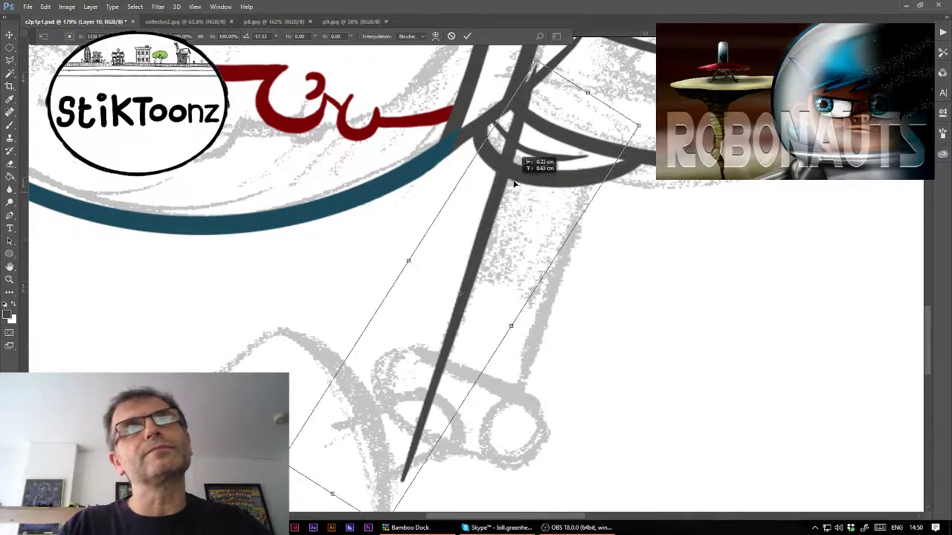
{"action": "key", "text": "Return"}
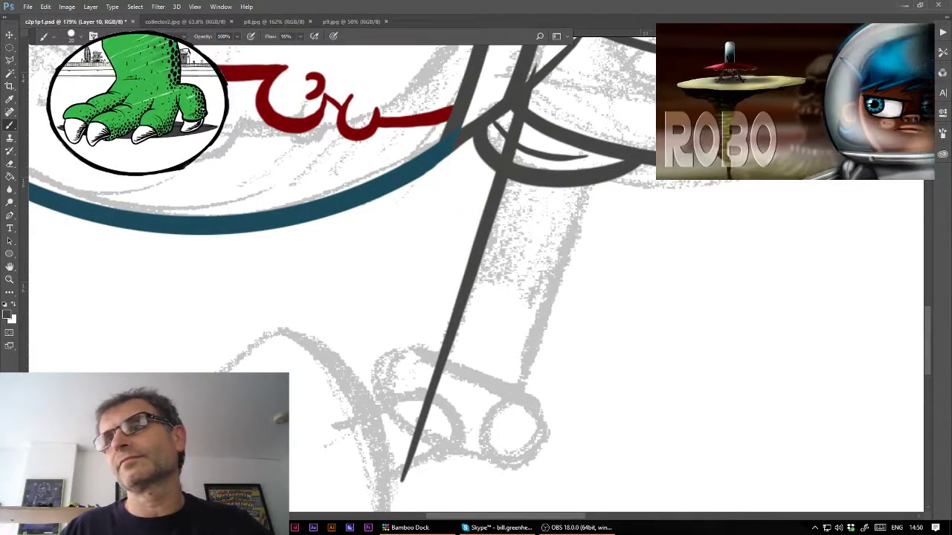
{"action": "key", "text": "ctrl+j"}
{"action": "mouse_move", "coordinate": [652, 339]}
{"action": "left_mouse_down"}
{"action": "mouse_move", "coordinate": [739, 355]}
{"action": "mouse_move", "coordinate": [730, 355]}
{"action": "left_mouse_up"}
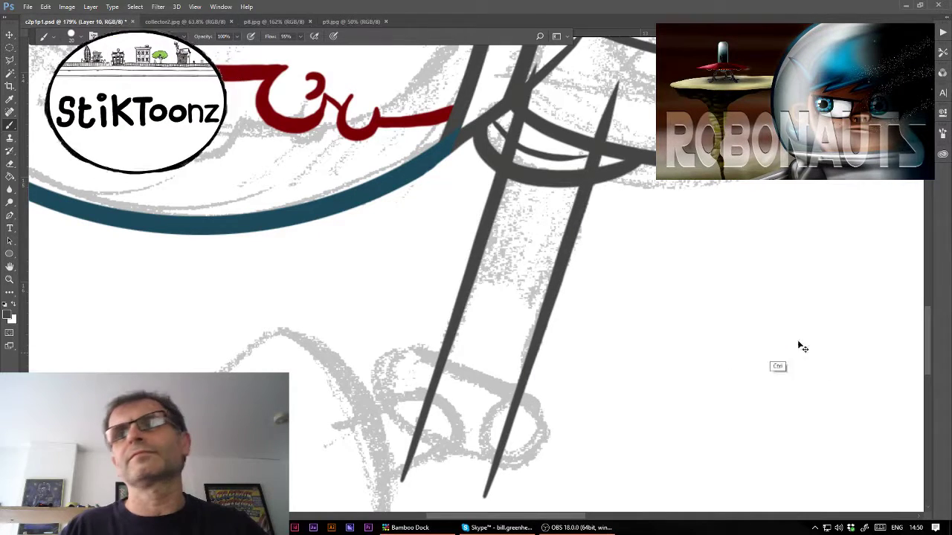
- Lasso and delete the overlapping strut ends at the collar and the knee joint
{"action": "left_click", "coordinate": [9, 61]}
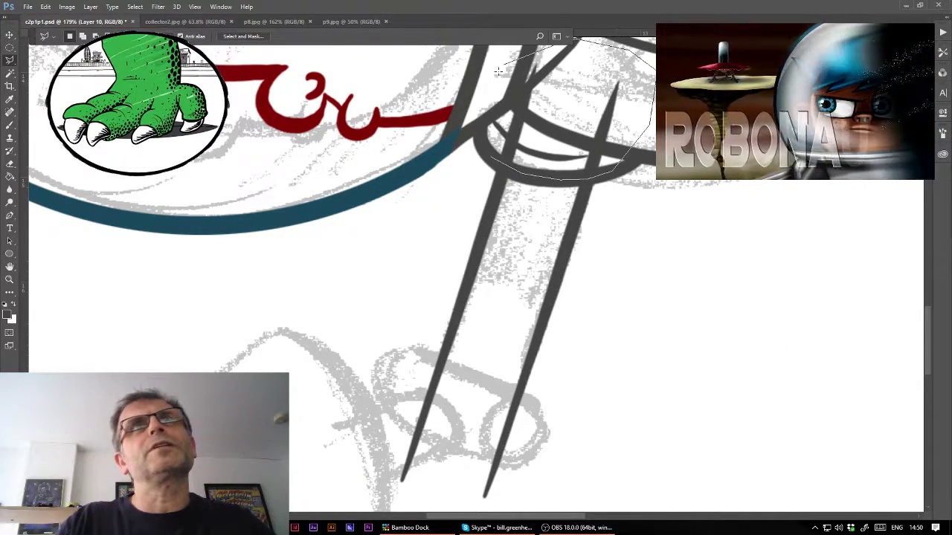
{"action": "left_click_drag", "start_coordinate": [563, 178], "coordinate": [473, 134]}
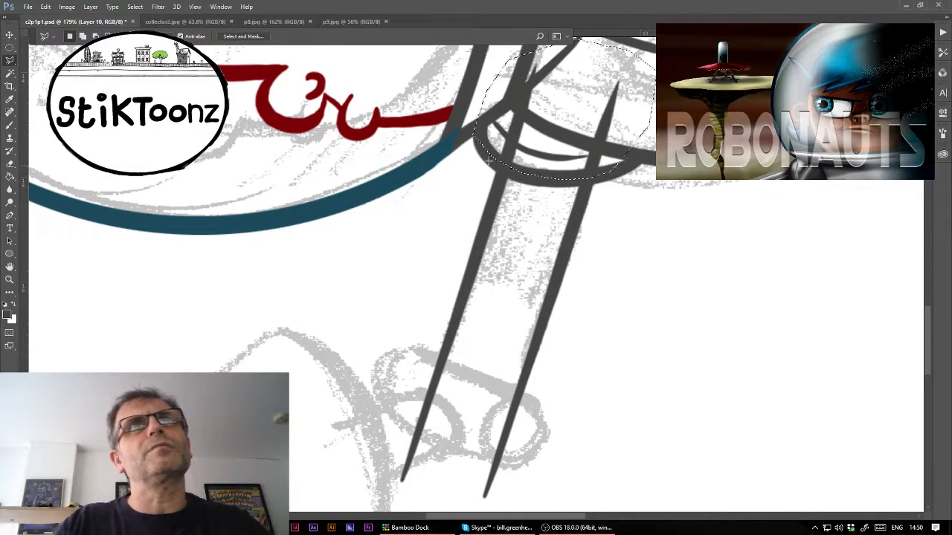
{"action": "key", "text": "Delete"}
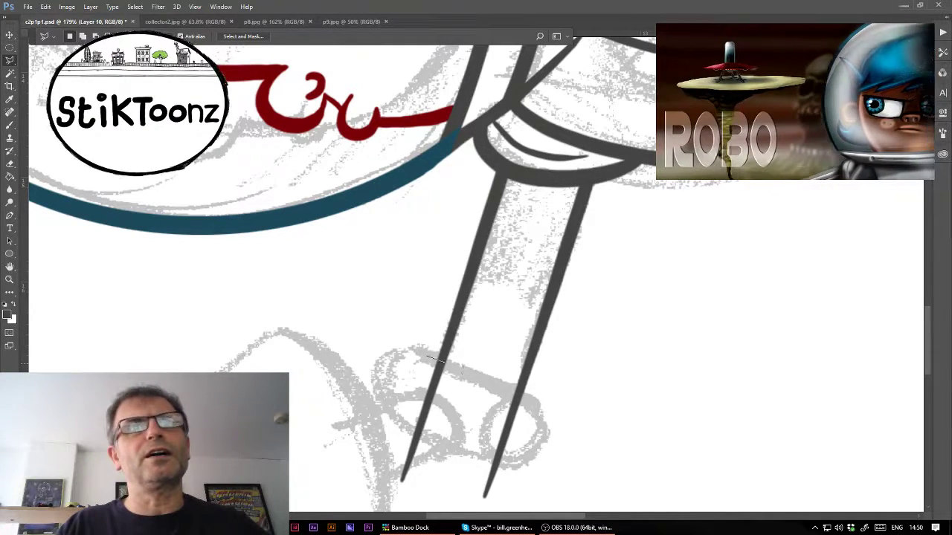
{"action": "left_click", "coordinate": [545, 406]}
{"action": "left_click", "coordinate": [506, 494]}
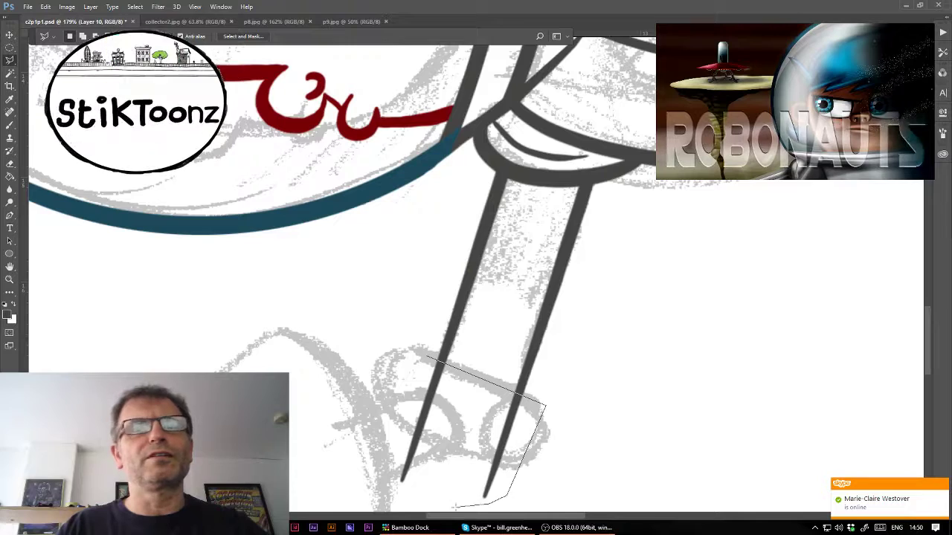
{"action": "double_click", "coordinate": [396, 393]}
{"action": "key", "text": "Delete"}
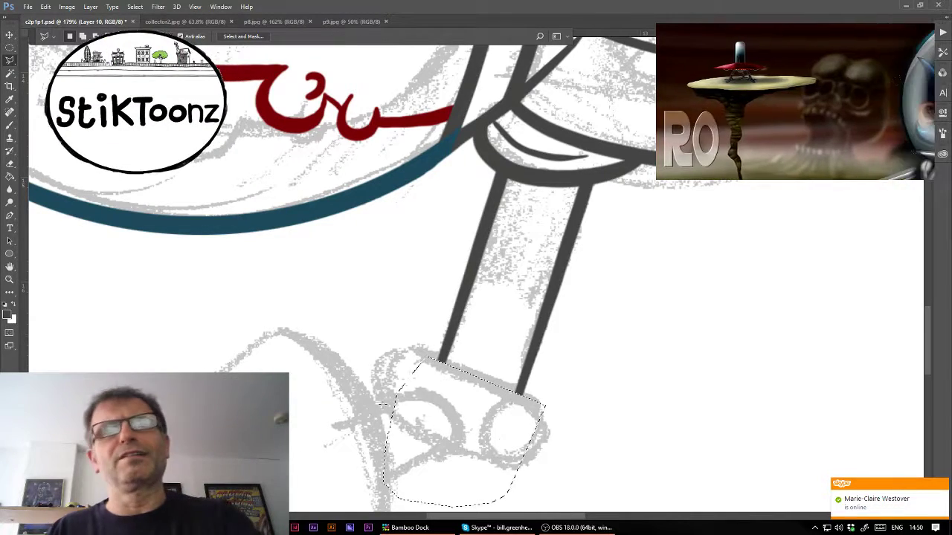
{"action": "key", "text": "ctrl+d"}
- Ink the ring-shaped joint below the struts with its outer curve and inner lines
{"action": "left_click_drag", "start_coordinate": [202, 342], "coordinate": [235, 193]}
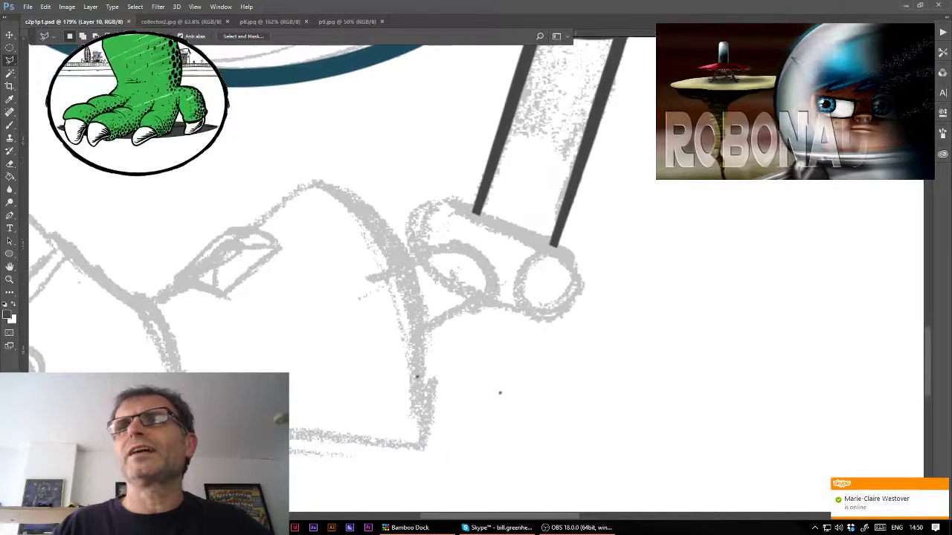
{"action": "left_click", "coordinate": [10, 124]}
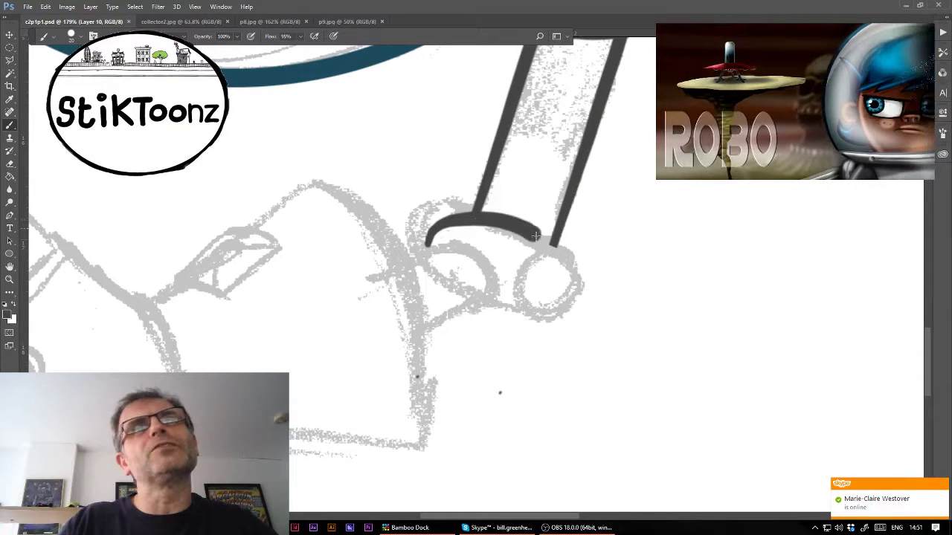
{"action": "left_click_drag", "start_coordinate": [536, 236], "coordinate": [485, 320]}
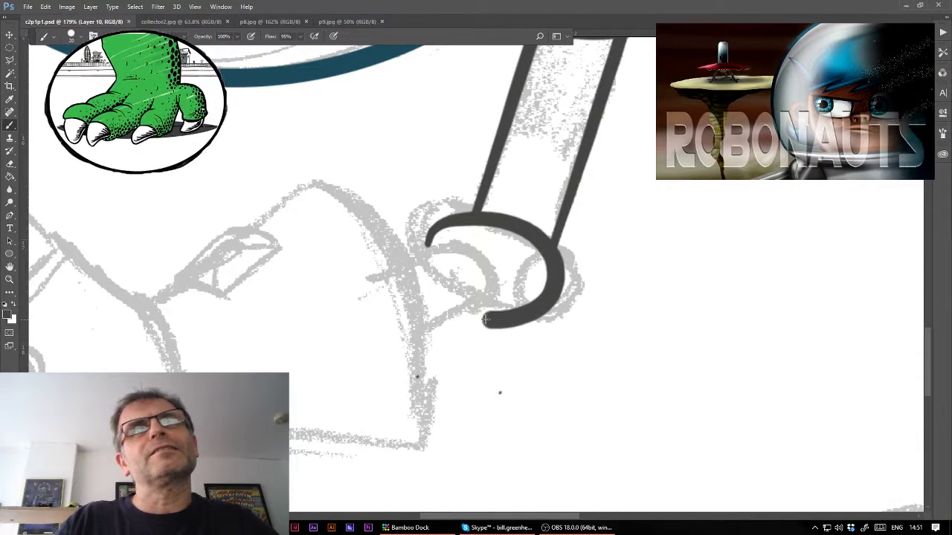
{"action": "left_click_drag", "start_coordinate": [430, 237], "coordinate": [487, 233]}
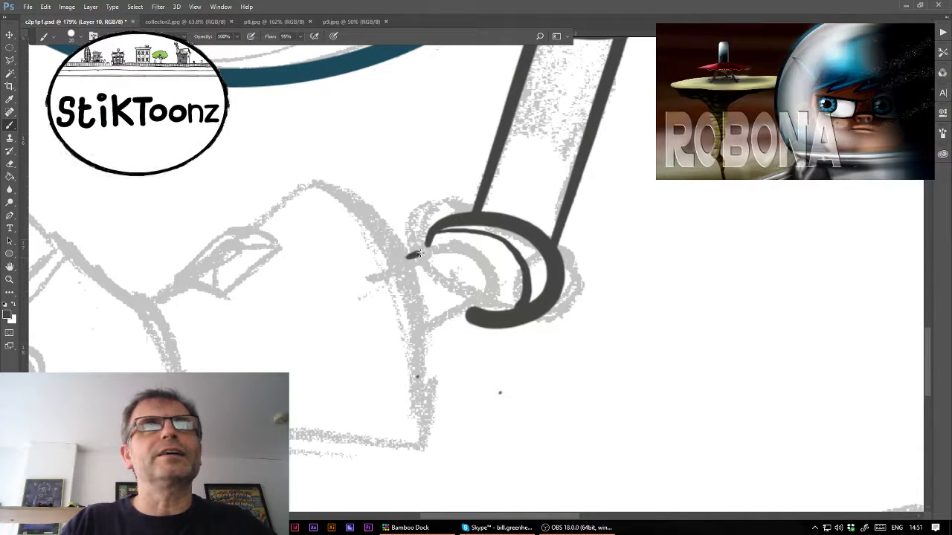
{"action": "mouse_move", "coordinate": [407, 257]}
{"action": "left_mouse_down"}
{"action": "mouse_move", "coordinate": [466, 258]}
{"action": "mouse_move", "coordinate": [476, 280]}
{"action": "mouse_move", "coordinate": [466, 313]}
{"action": "left_mouse_up"}
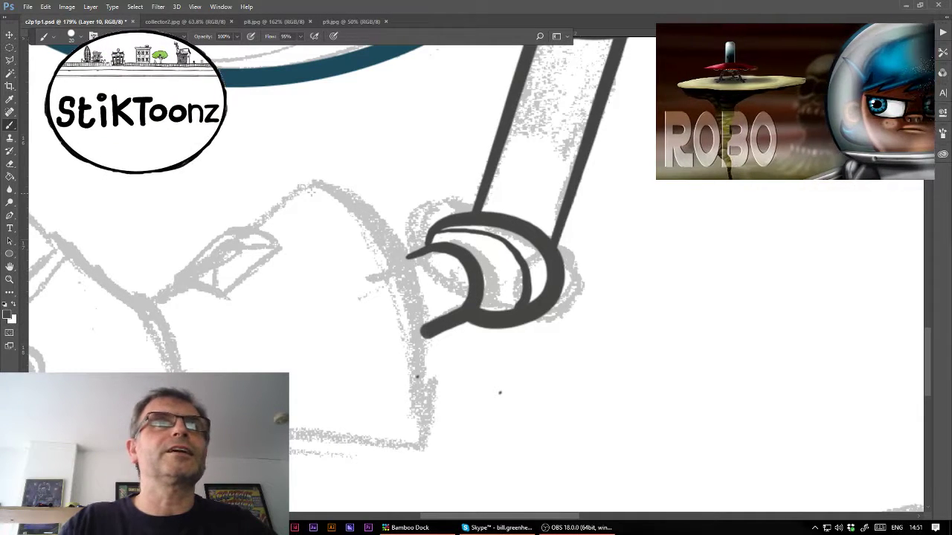
- Ink the rounded piece's upper edge, flat base, and pointed tip with its inner line
{"action": "mouse_move", "coordinate": [299, 186]}
{"action": "left_mouse_down"}
{"action": "mouse_move", "coordinate": [425, 330]}
{"action": "mouse_move", "coordinate": [427, 421]}
{"action": "mouse_move", "coordinate": [319, 186]}
{"action": "mouse_move", "coordinate": [420, 428]}
{"action": "left_mouse_up"}
{"action": "key", "text": "ctrl+z"}
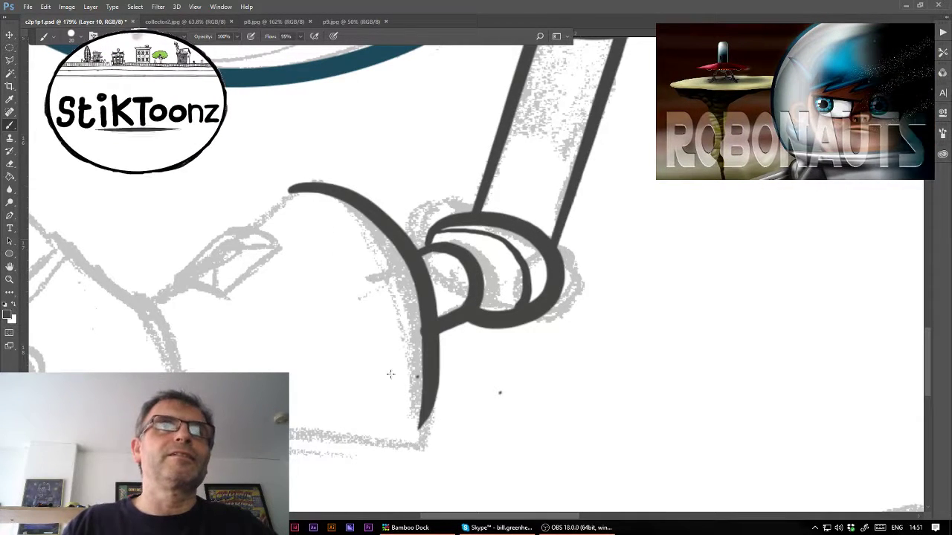
{"action": "left_click_drag", "start_coordinate": [294, 190], "coordinate": [240, 232]}
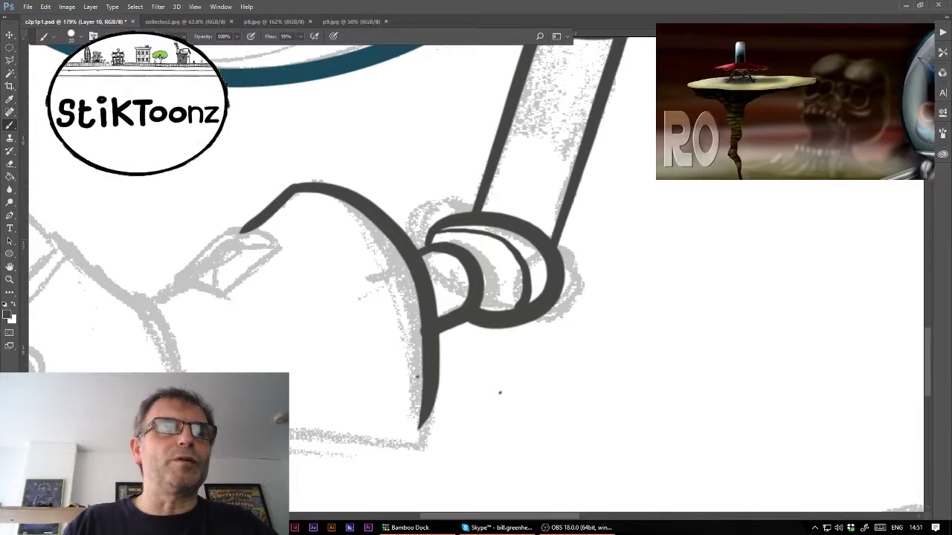
{"action": "left_click_drag", "start_coordinate": [290, 420], "coordinate": [424, 426]}
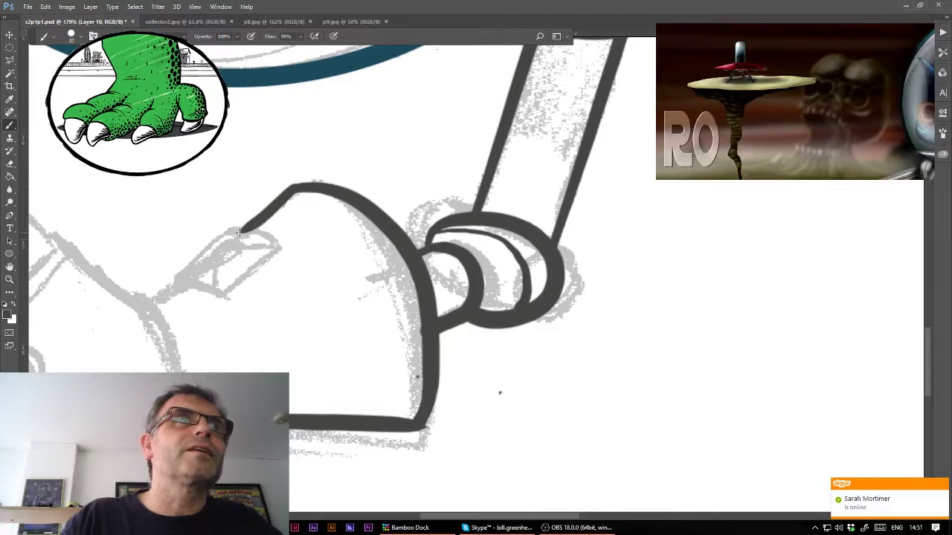
{"action": "mouse_move", "coordinate": [270, 241]}
{"action": "left_mouse_down"}
{"action": "mouse_move", "coordinate": [285, 255]}
{"action": "mouse_move", "coordinate": [231, 296]}
{"action": "left_mouse_up"}
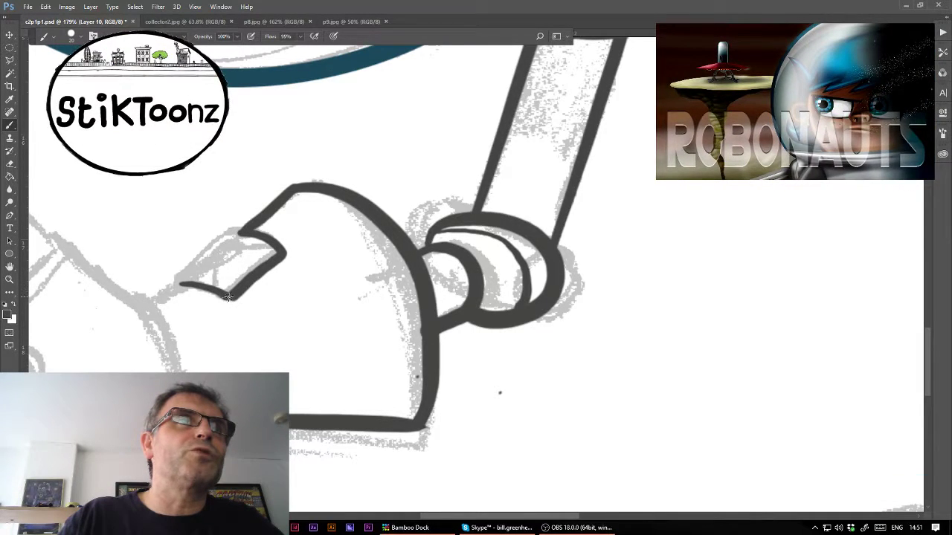
{"action": "left_click_drag", "start_coordinate": [223, 258], "coordinate": [224, 292]}
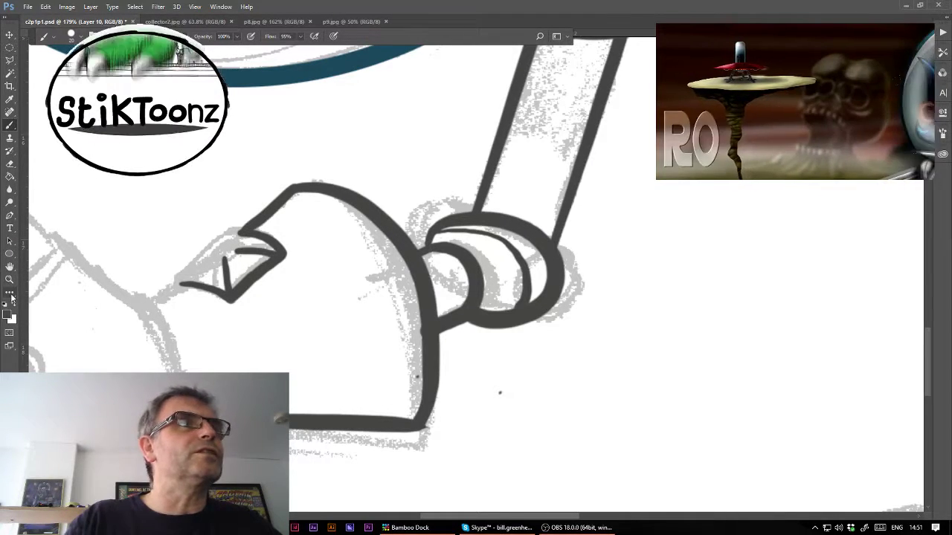
- Zoom into the pointed tip and lasso the stray ink around its inner stroke
{"action": "key", "text": "z"}
{"action": "left_click_drag", "start_coordinate": [171, 256], "coordinate": [297, 264]}
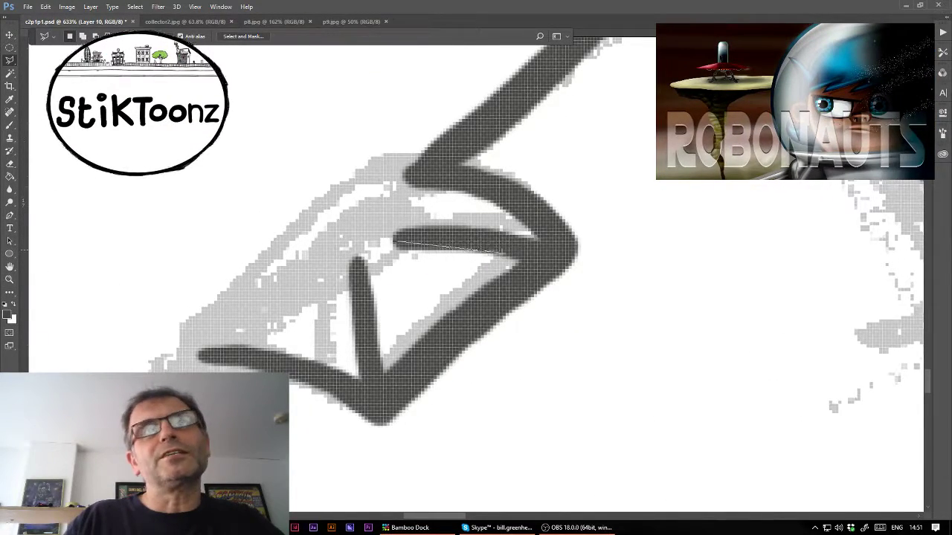
{"action": "left_click", "coordinate": [413, 323]}
{"action": "left_click", "coordinate": [371, 260]}
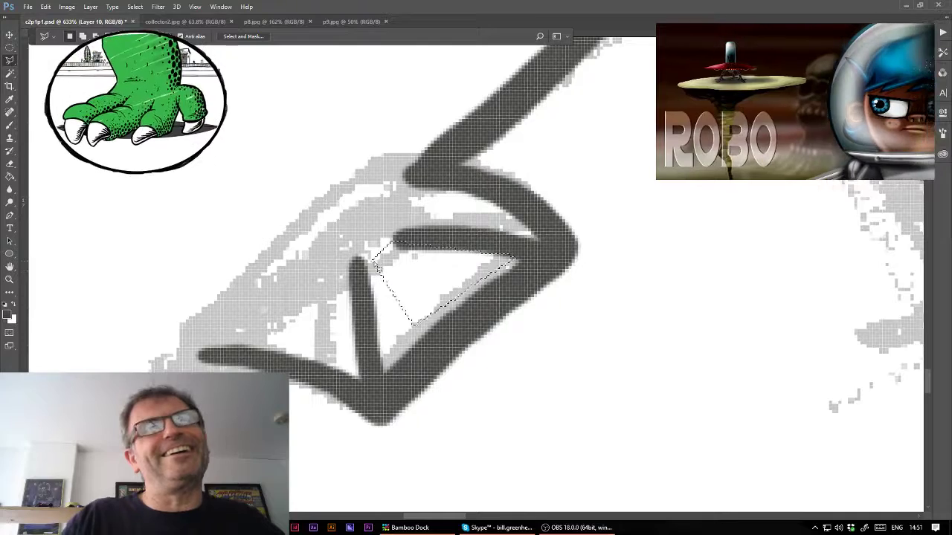
{"action": "left_click", "coordinate": [392, 242]}
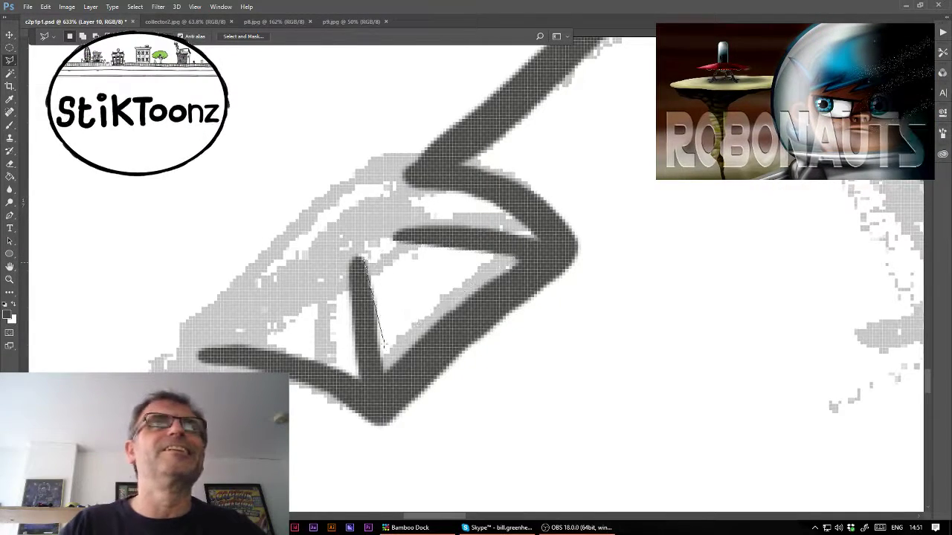
{"action": "left_click", "coordinate": [425, 301]}
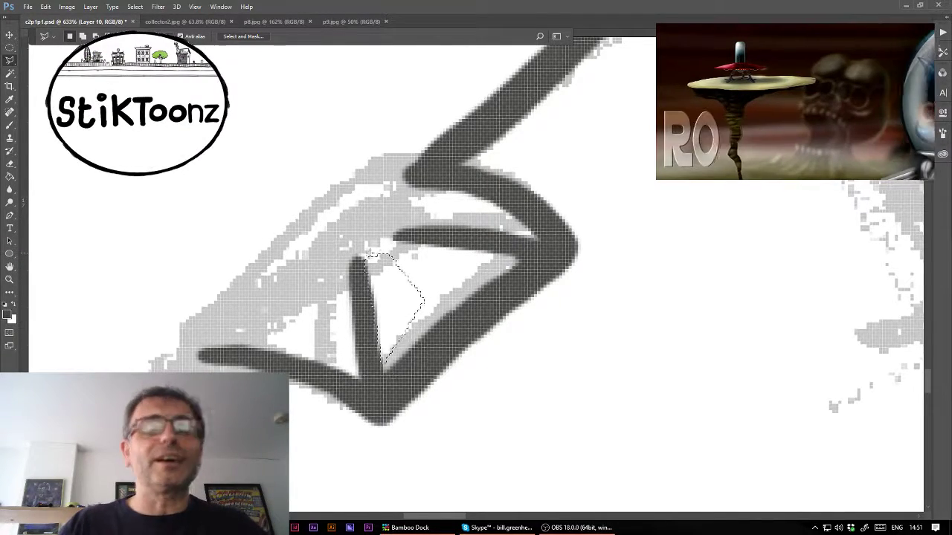
- Outline the stroke's left side, deselect, and ink dark marks along the panel's left edge
{"action": "left_click", "coordinate": [361, 258]}
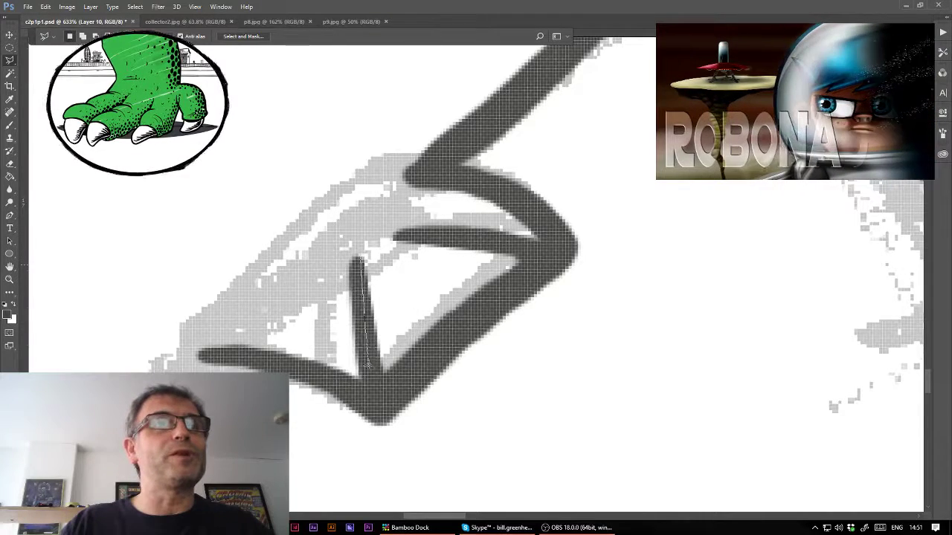
{"action": "left_click", "coordinate": [360, 375]}
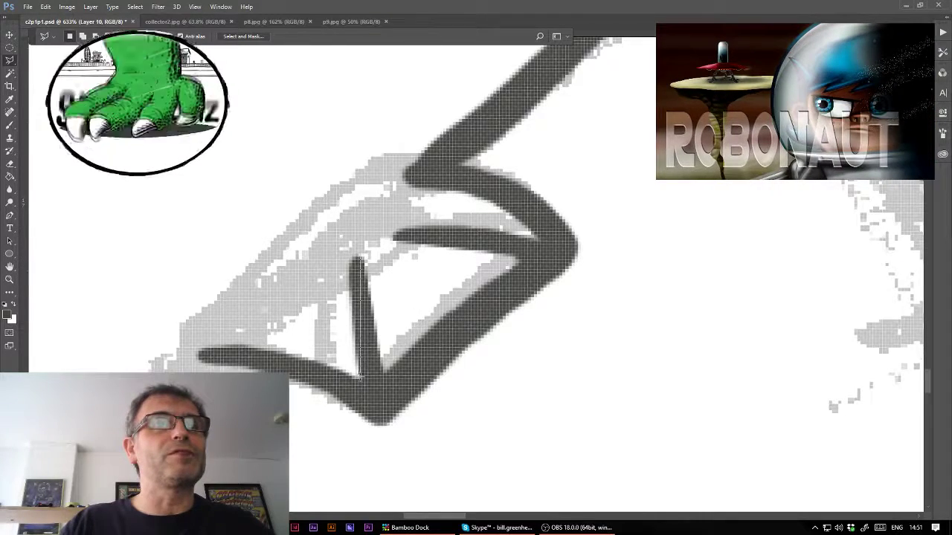
{"action": "left_click", "coordinate": [328, 266]}
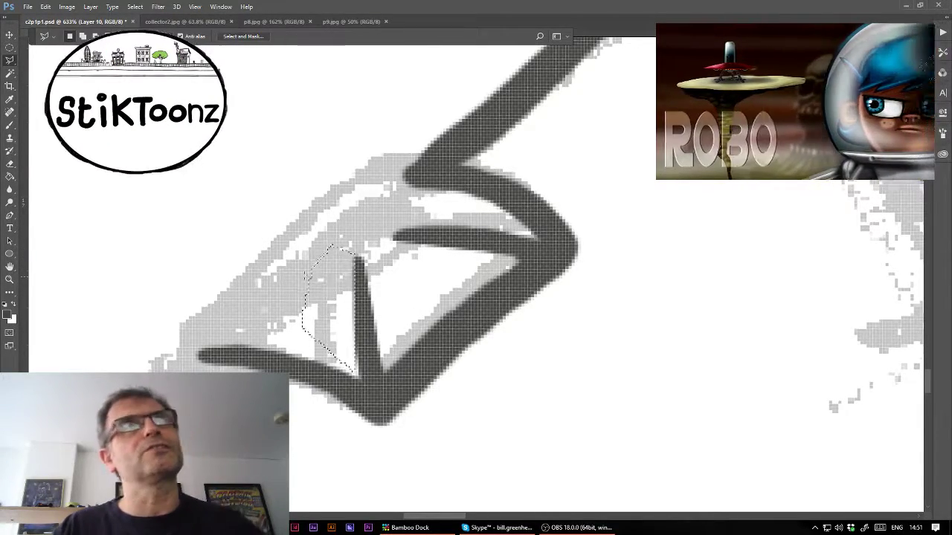
{"action": "key", "text": "ctrl+d"}
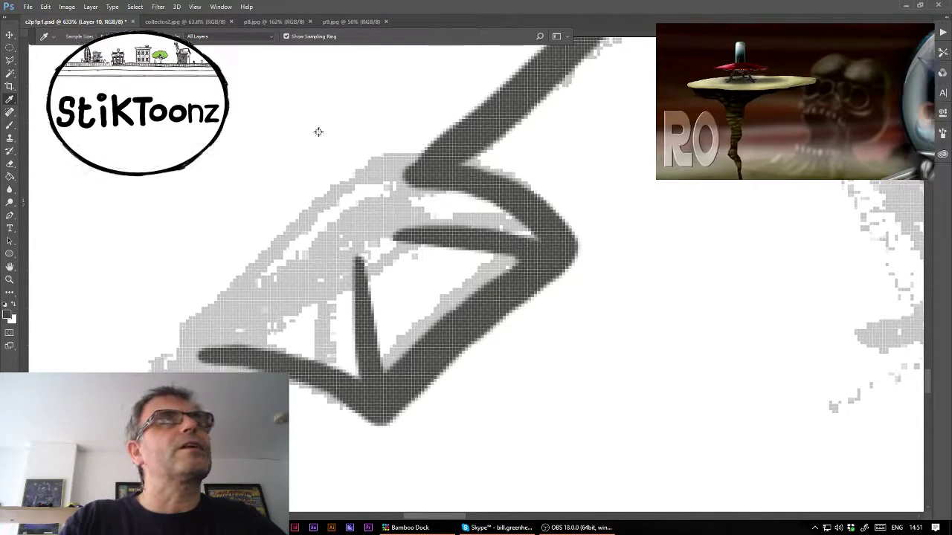
{"action": "left_click", "coordinate": [10, 126]}
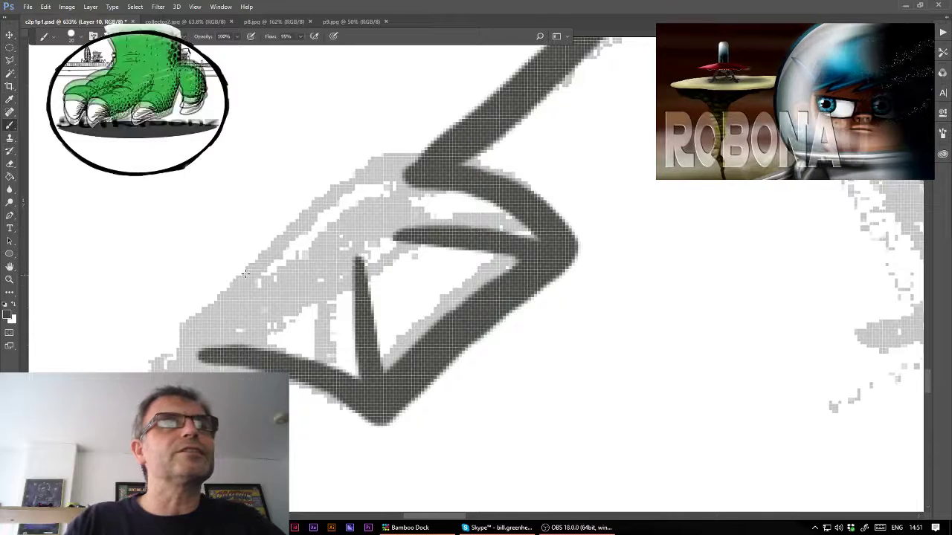
{"action": "left_click_drag", "start_coordinate": [280, 256], "coordinate": [230, 299]}
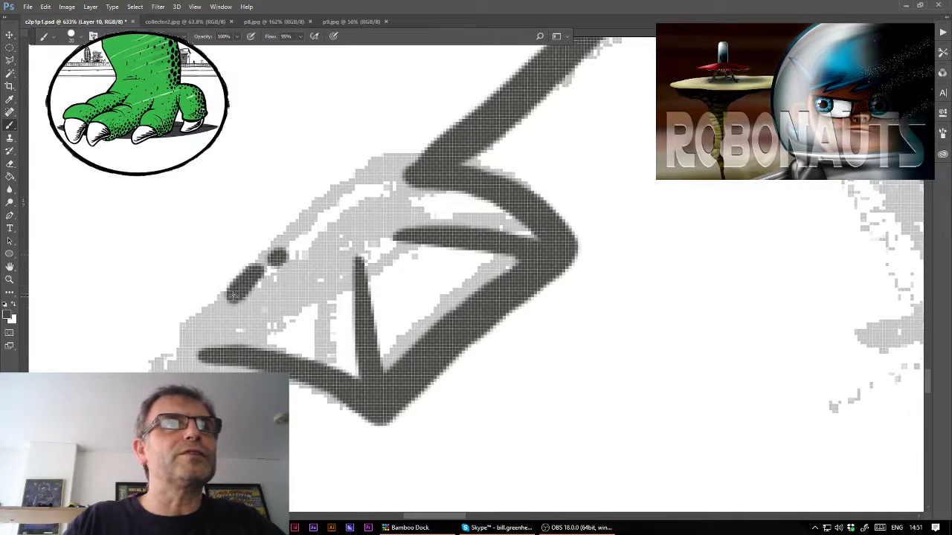
- Resize the brush, join the left edge into one line, and paint a red ring around the tip
{"action": "left_click", "coordinate": [75, 36]}
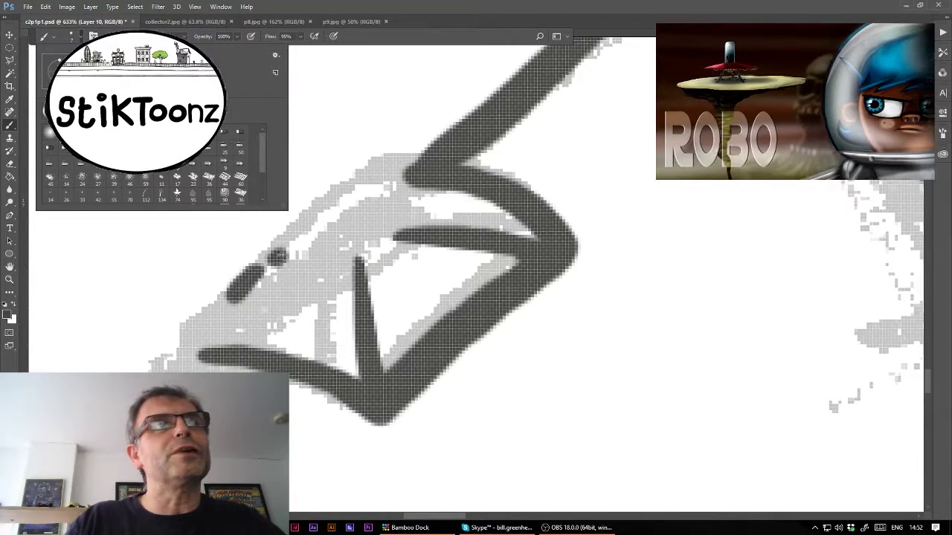
{"action": "left_click", "coordinate": [319, 225]}
{"action": "mouse_move", "coordinate": [285, 255]}
{"action": "left_mouse_down"}
{"action": "mouse_move", "coordinate": [229, 297]}
{"action": "mouse_move", "coordinate": [197, 348]}
{"action": "left_mouse_up"}
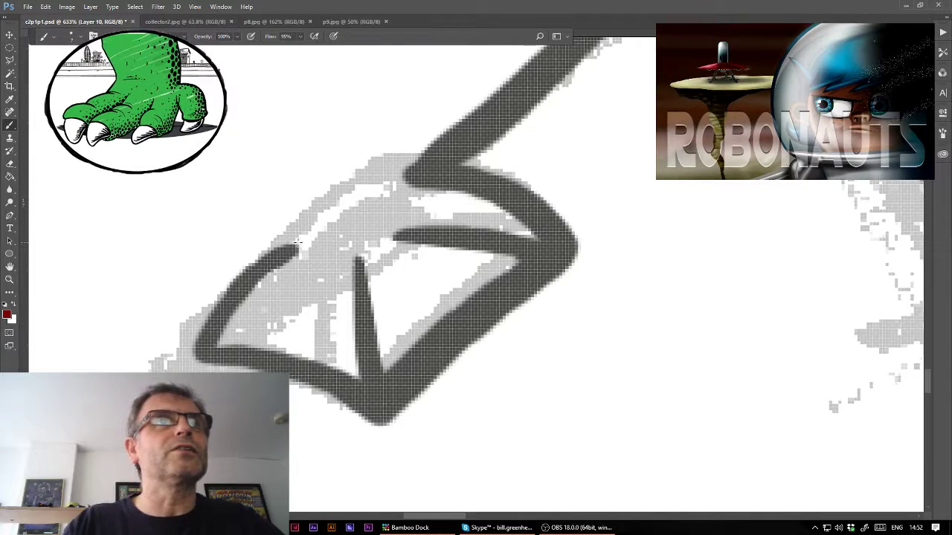
{"action": "mouse_move", "coordinate": [296, 241]}
{"action": "left_mouse_down"}
{"action": "mouse_move", "coordinate": [336, 257]}
{"action": "mouse_move", "coordinate": [388, 243]}
{"action": "left_mouse_up"}
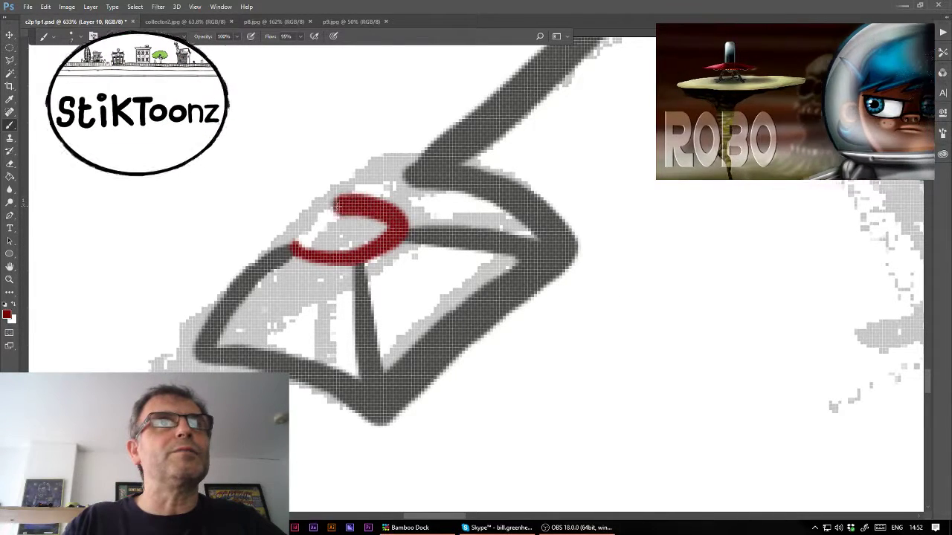
{"action": "mouse_move", "coordinate": [337, 206]}
{"action": "left_mouse_down"}
{"action": "mouse_move", "coordinate": [292, 225]}
{"action": "mouse_move", "coordinate": [296, 241]}
{"action": "left_mouse_up"}
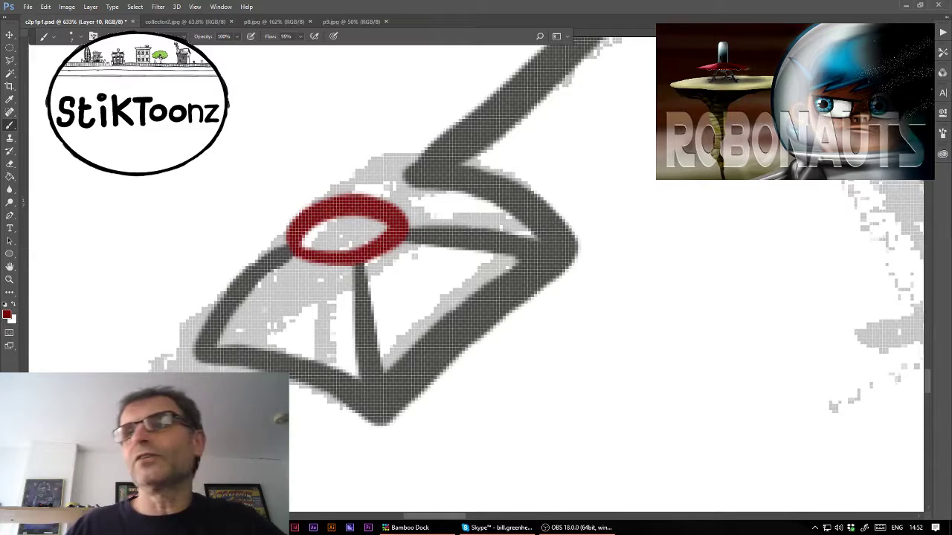
- On Layer 7, eyedrop the black ink and draw the panel's dark upper arc
{"action": "key", "text": "alt+bracketleft"}
{"action": "key", "text": "alt+bracketleft"}
{"action": "key", "text": "alt+bracketleft"}
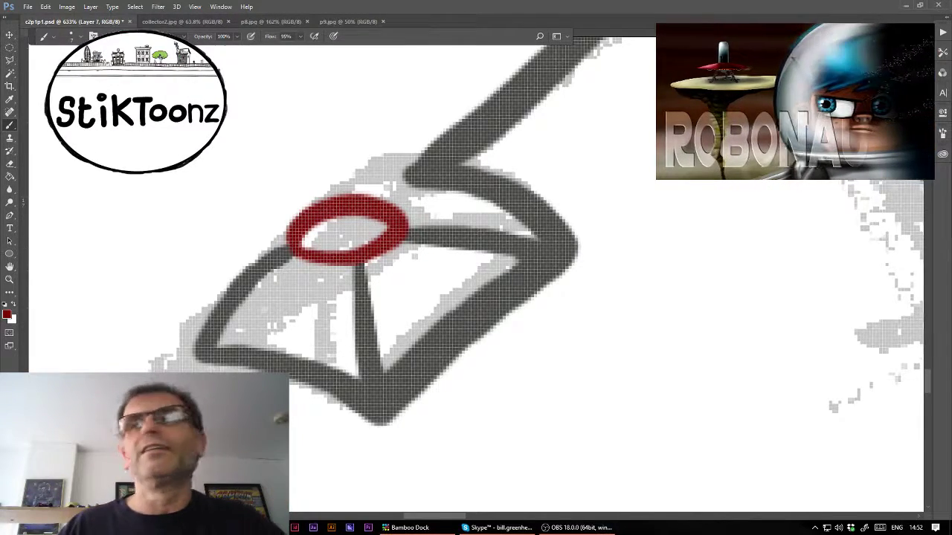
{"action": "left_click", "coordinate": [10, 99]}
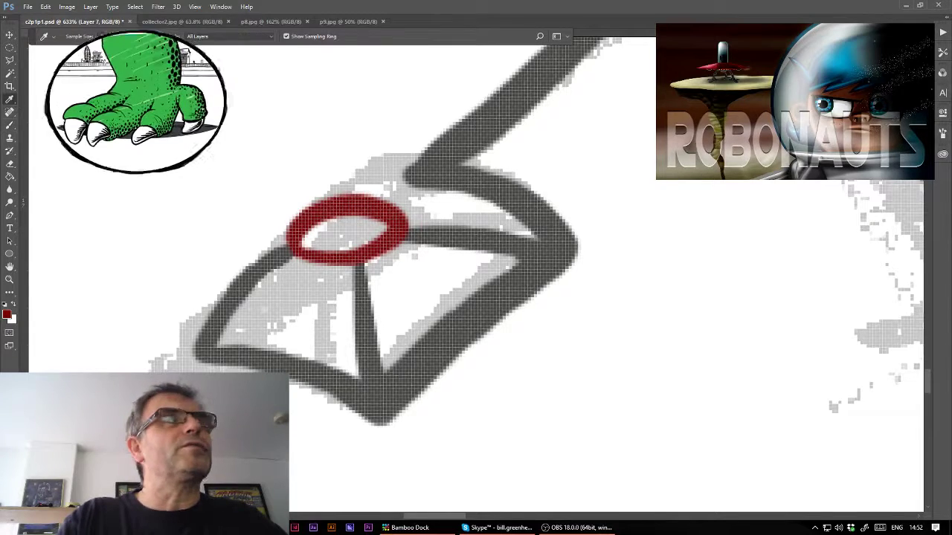
{"action": "left_click", "coordinate": [9, 124]}
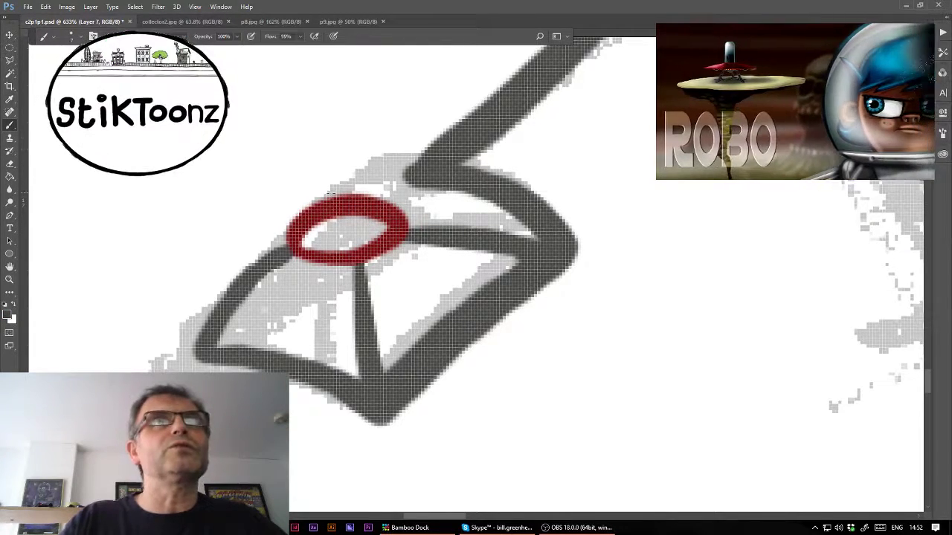
{"action": "left_click_drag", "start_coordinate": [331, 197], "coordinate": [409, 172]}
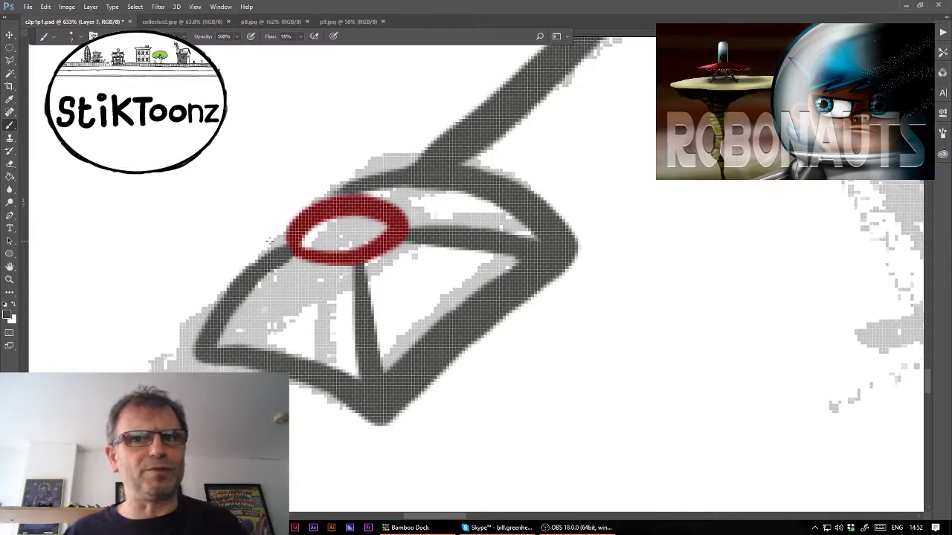
- Zoom into the gauntlet panel, brush a dark line toward the glove's wrist, then zoom out
{"action": "key", "text": "ctrl+minus"}
{"action": "key", "text": "ctrl+minus"}
{"action": "key", "text": "ctrl+minus"}
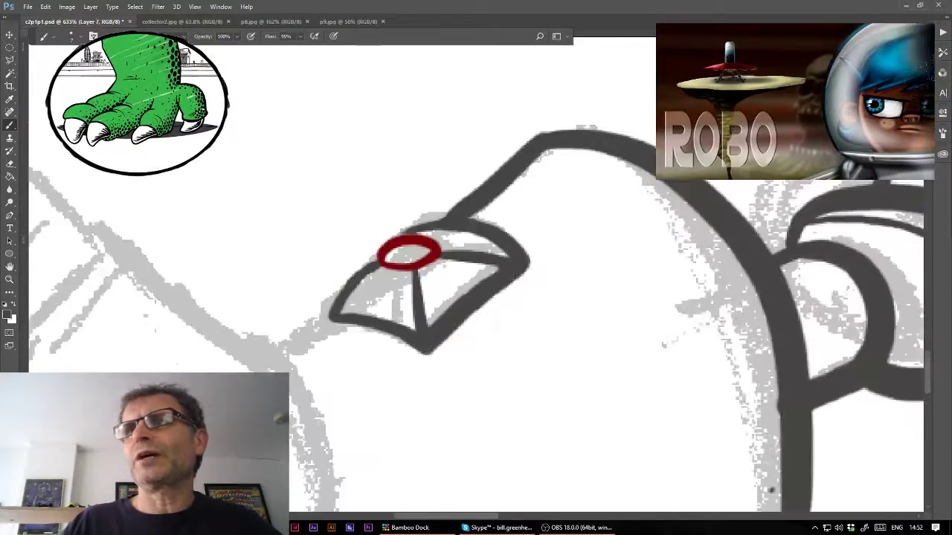
{"action": "key", "text": "ctrl+minus"}
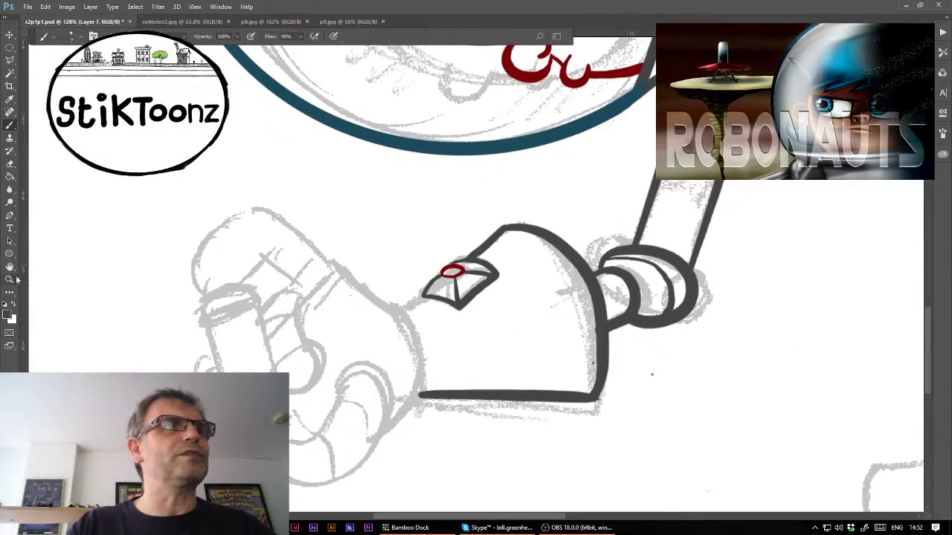
{"action": "left_click", "coordinate": [11, 279]}
{"action": "left_click_drag", "start_coordinate": [391, 364], "coordinate": [404, 276]}
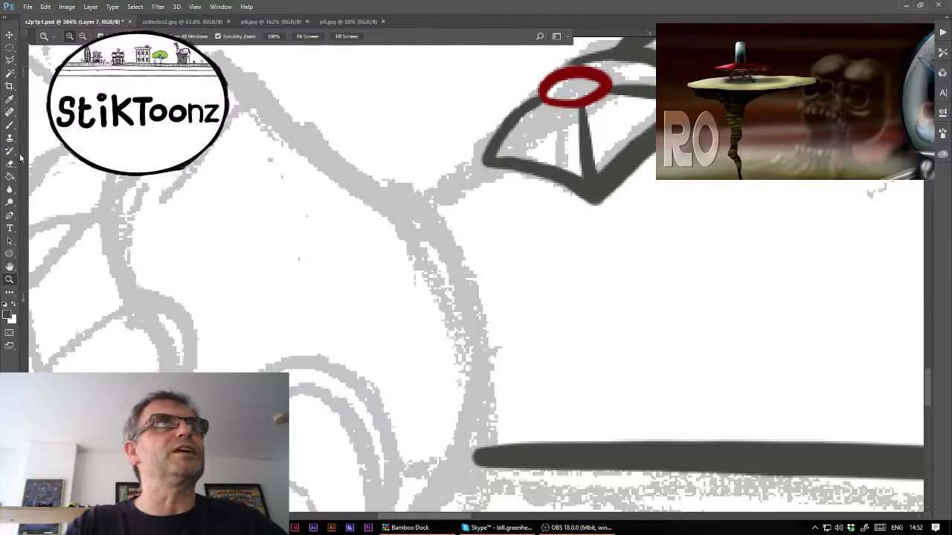
{"action": "left_click", "coordinate": [9, 125]}
{"action": "mouse_move", "coordinate": [492, 158]}
{"action": "left_mouse_down"}
{"action": "mouse_move", "coordinate": [443, 193]}
{"action": "mouse_move", "coordinate": [512, 167]}
{"action": "left_mouse_up"}
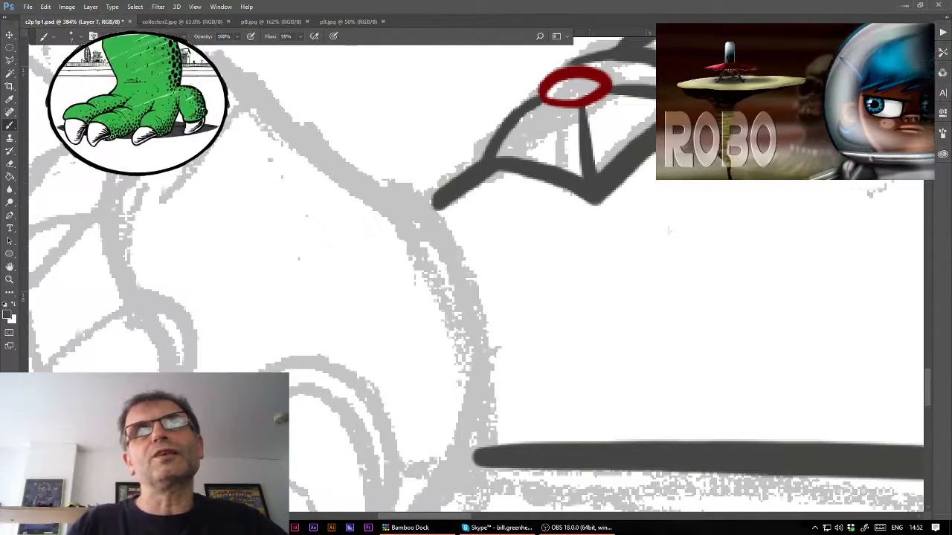
{"action": "scroll", "coordinate": [476, 268], "scroll_direction": "down", "scroll_amount": 3}
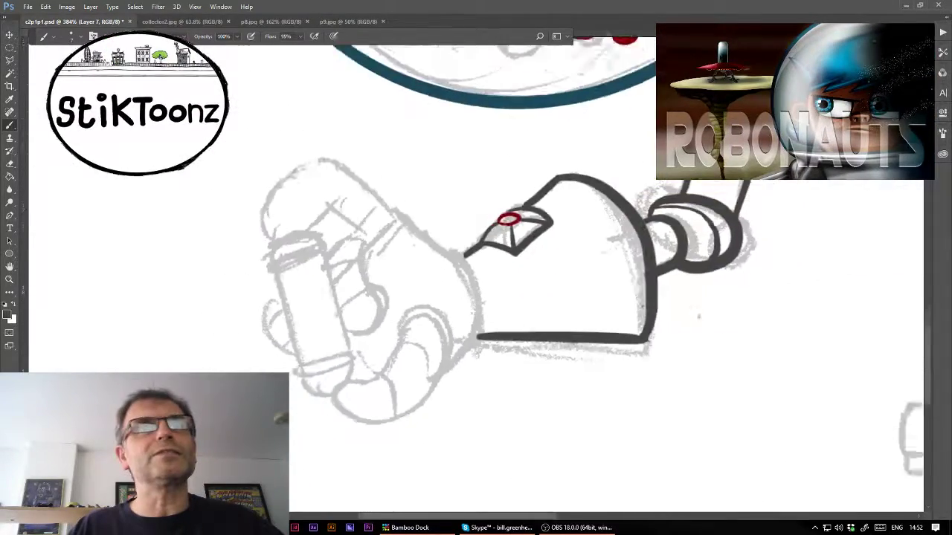
{"action": "scroll", "coordinate": [476, 267], "scroll_direction": "down", "scroll_amount": 2}
{"action": "scroll", "coordinate": [476, 268], "scroll_direction": "down", "scroll_amount": 2}
{"action": "scroll", "coordinate": [476, 268], "scroll_direction": "down", "scroll_amount": 2}
{"action": "scroll", "coordinate": [475, 268], "scroll_direction": "down", "scroll_amount": 1}
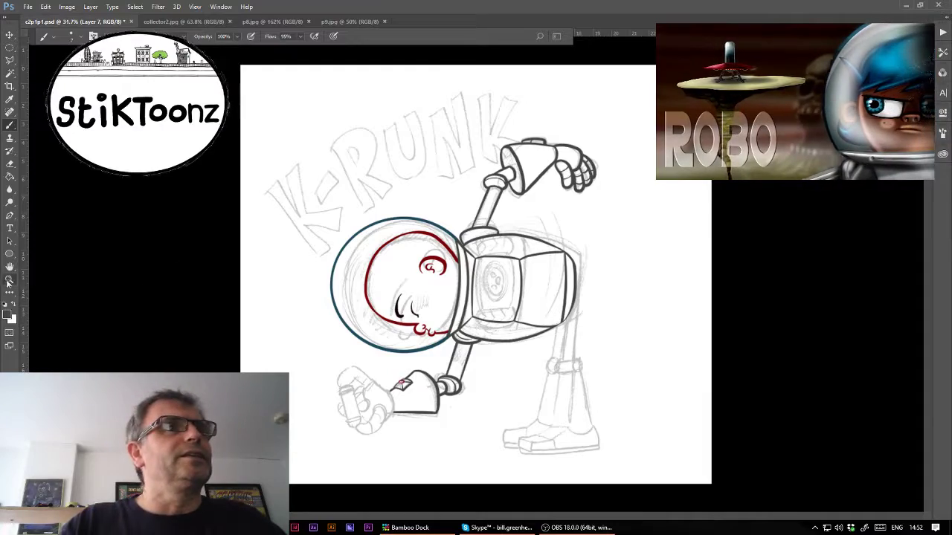
{"action": "left_click_drag", "start_coordinate": [387, 414], "coordinate": [455, 419]}
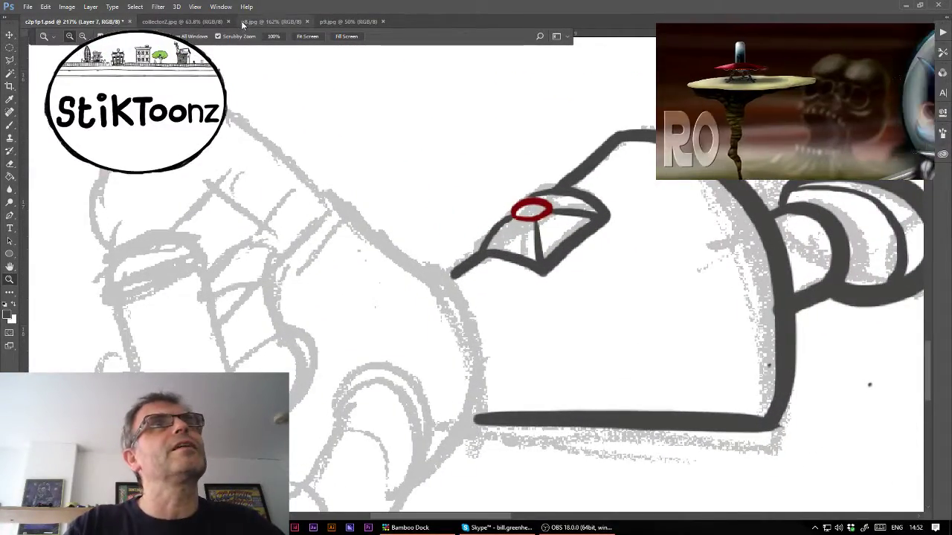
{"action": "left_click", "coordinate": [267, 21]}
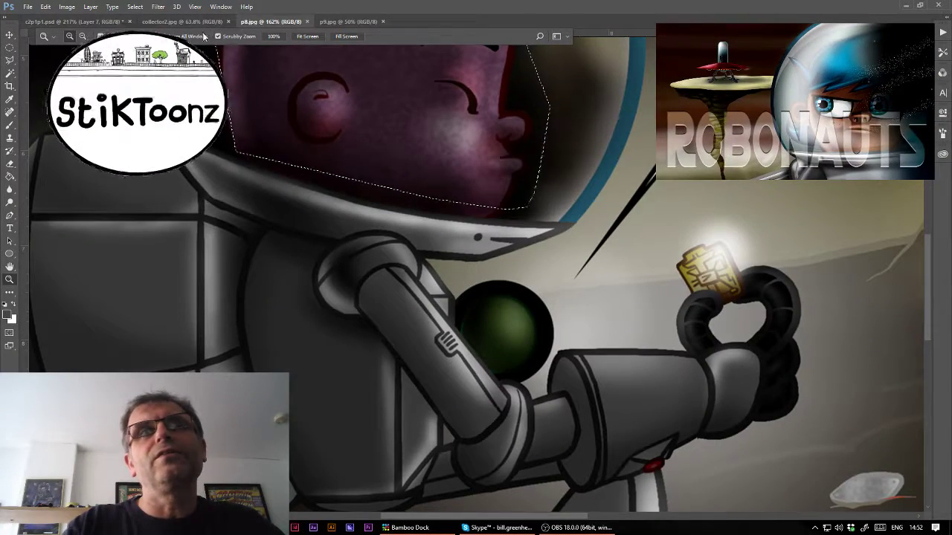
{"action": "left_click", "coordinate": [74, 21]}
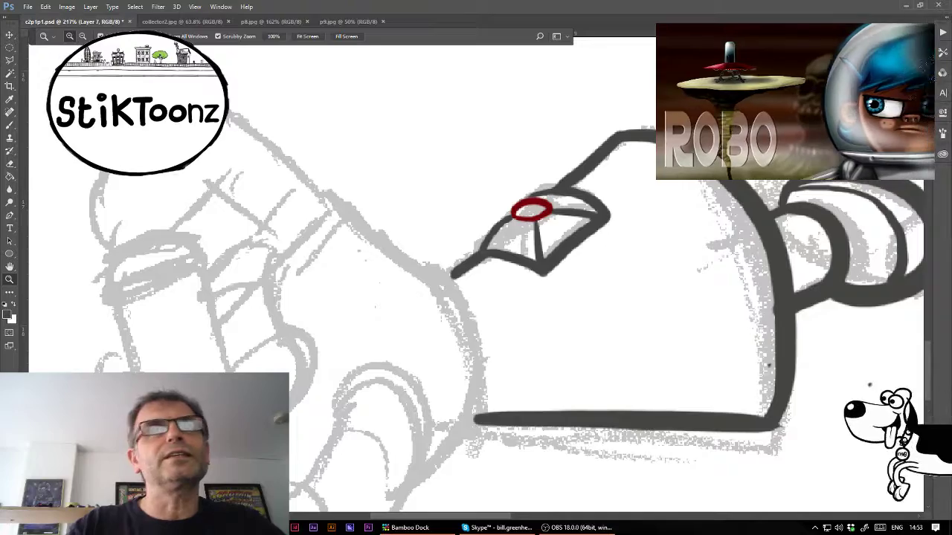
{"action": "left_click", "coordinate": [259, 22]}
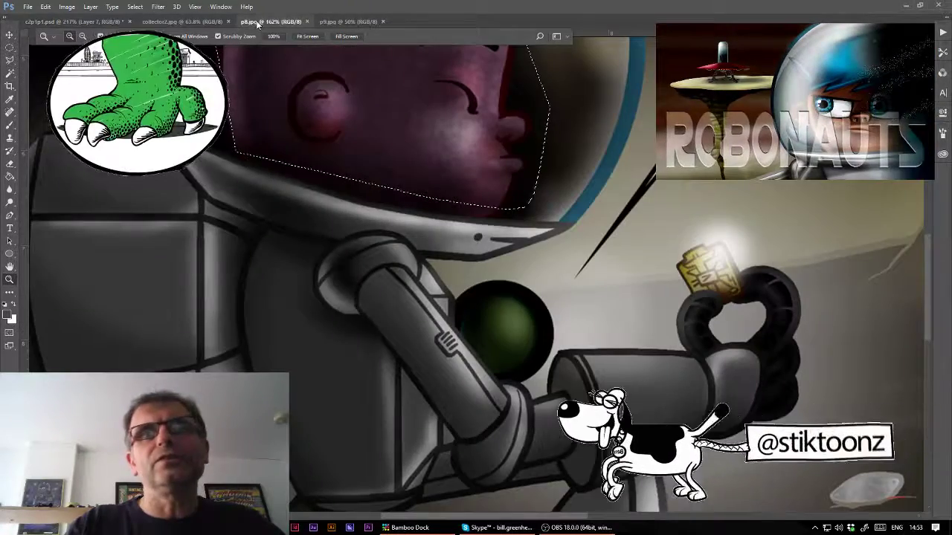
{"action": "left_click", "coordinate": [212, 26]}
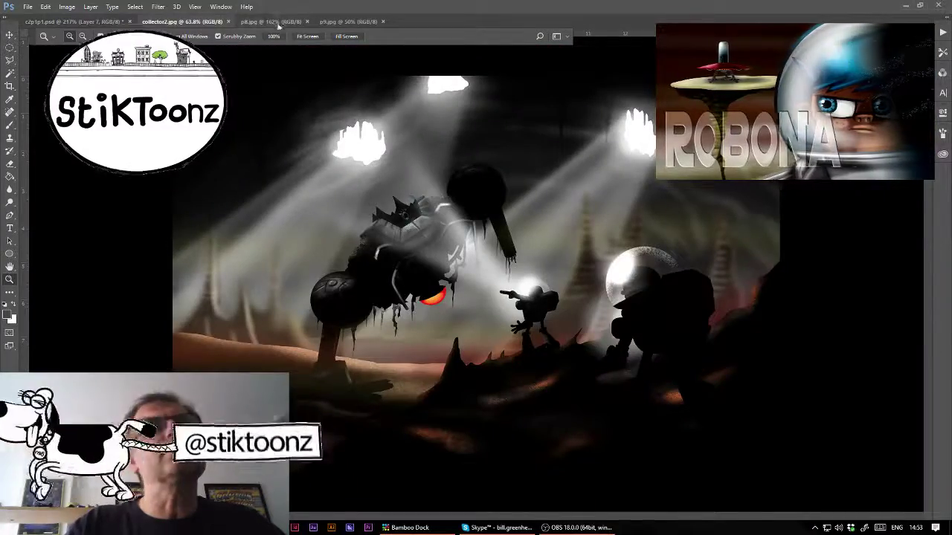
{"action": "left_click", "coordinate": [72, 21]}
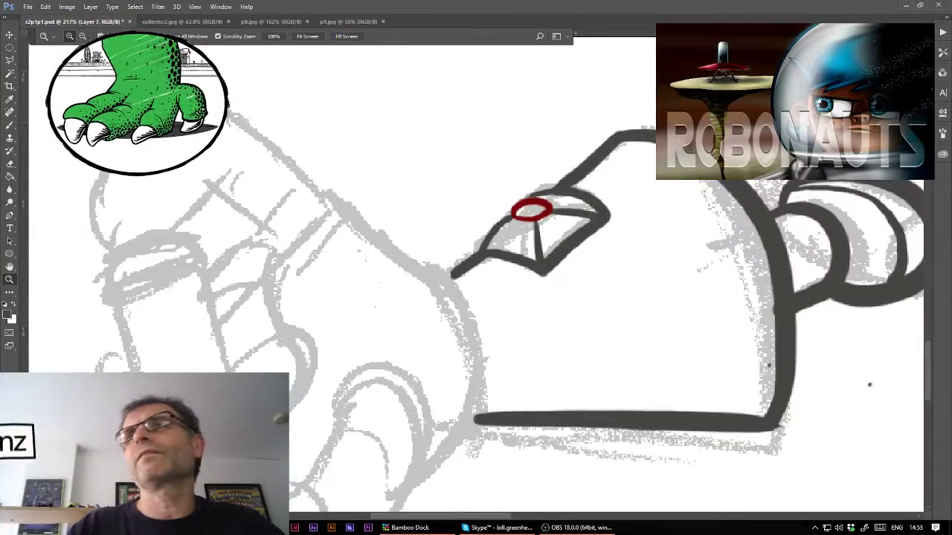
- Ink the notched panel edge on the arm's upper strut within a lasso selection
{"action": "left_click_drag", "start_coordinate": [417, 123], "coordinate": [185, 174]}
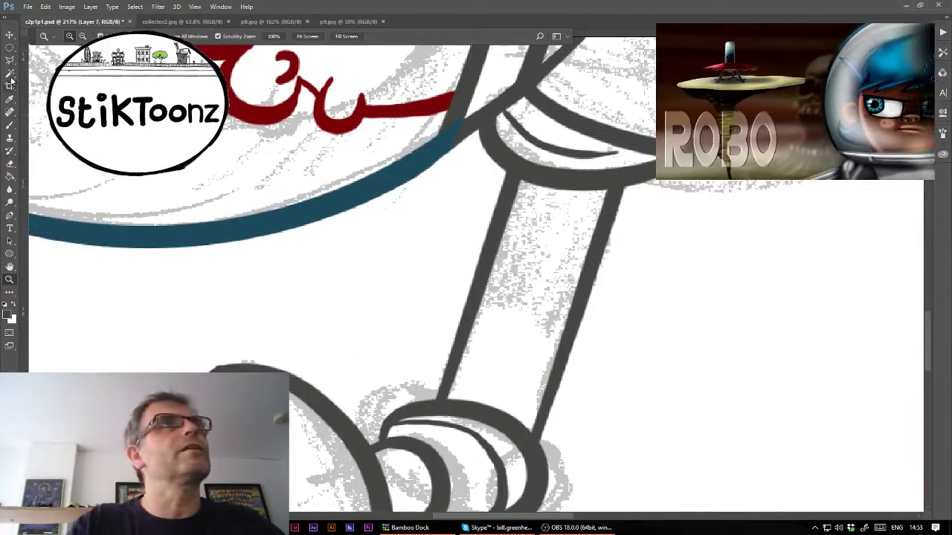
{"action": "left_click", "coordinate": [10, 60]}
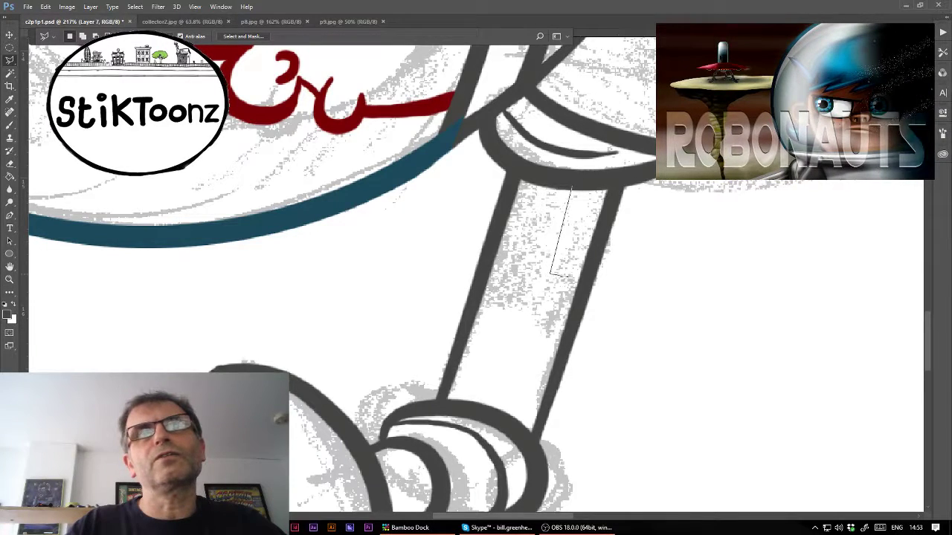
{"action": "left_click", "coordinate": [568, 282]}
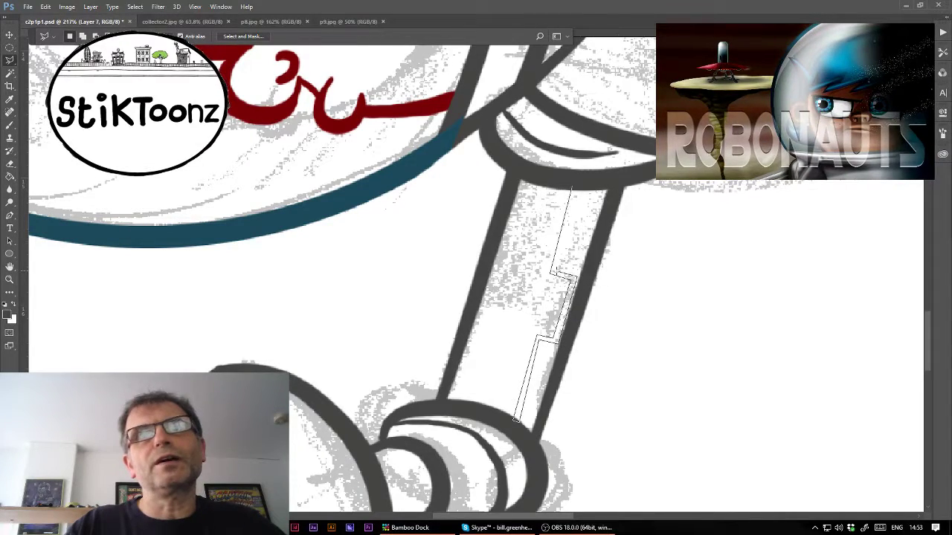
{"action": "key", "text": "b"}
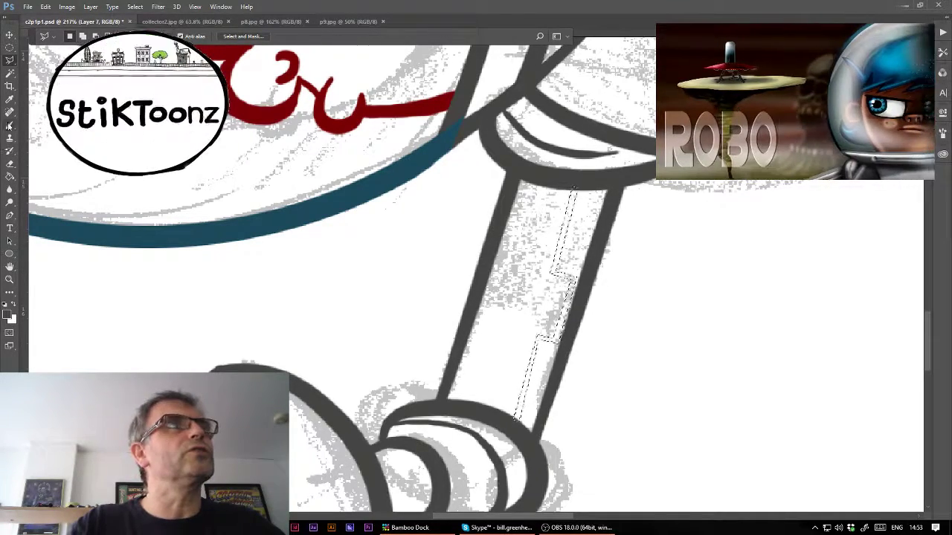
{"action": "left_click_drag", "start_coordinate": [572, 192], "coordinate": [554, 267]}
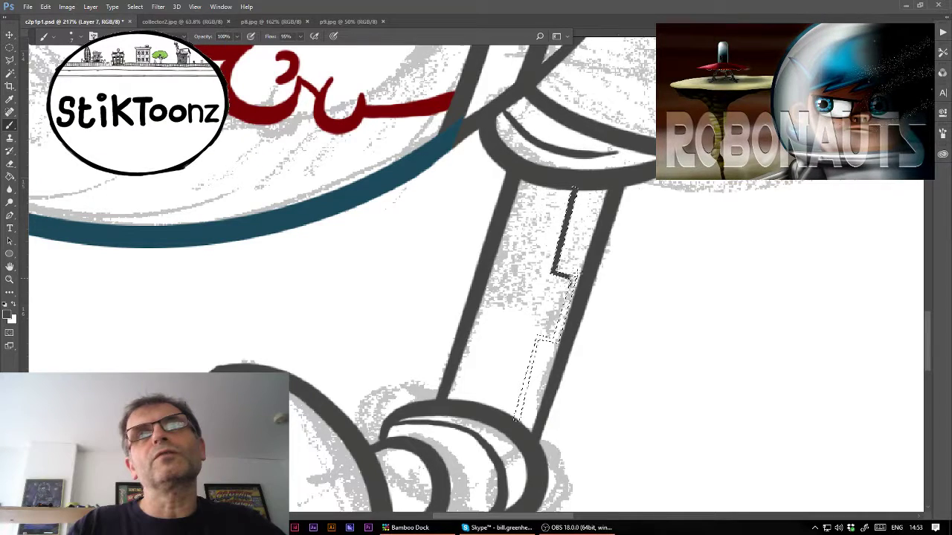
{"action": "left_click_drag", "start_coordinate": [515, 419], "coordinate": [561, 264]}
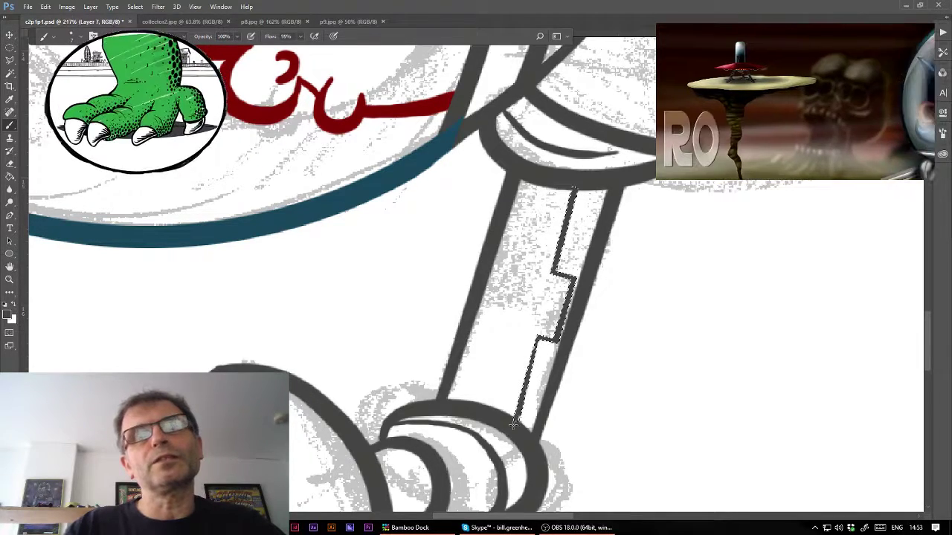
- Deselect and add small ridge marks inside the strut's notched panel
{"action": "key", "text": "ctrl+d"}
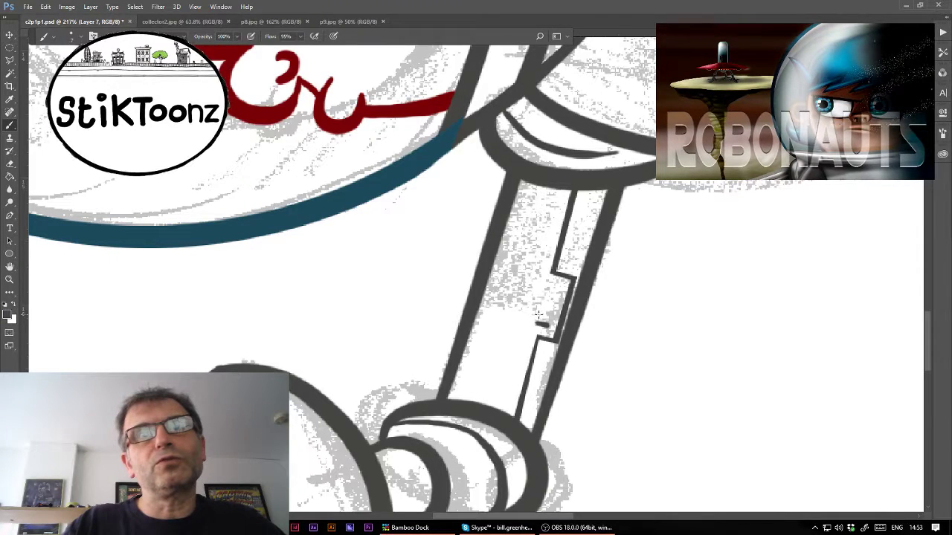
{"action": "mouse_move", "coordinate": [539, 316]}
{"action": "left_mouse_down"}
{"action": "mouse_move", "coordinate": [546, 318]}
{"action": "mouse_move", "coordinate": [556, 290]}
{"action": "left_mouse_up"}
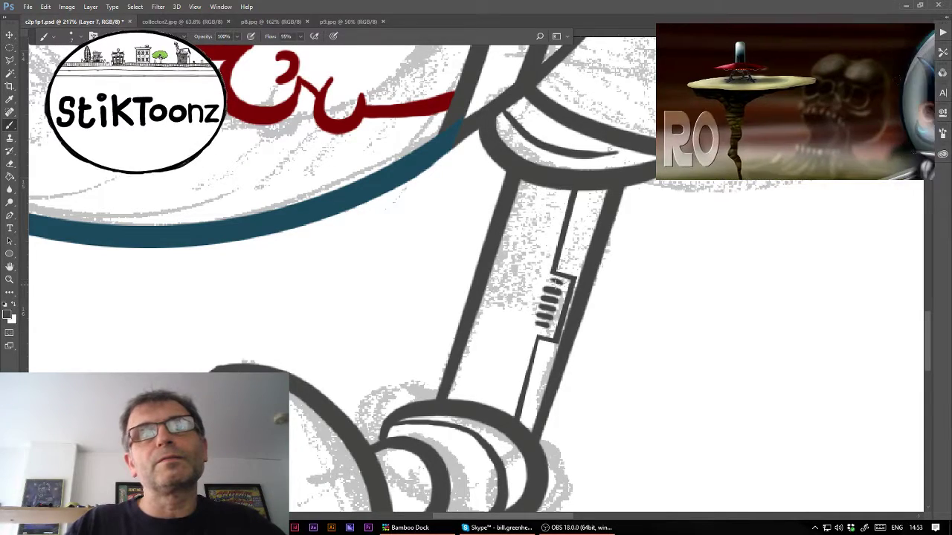
{"action": "left_click_drag", "start_coordinate": [559, 283], "coordinate": [842, 330]}
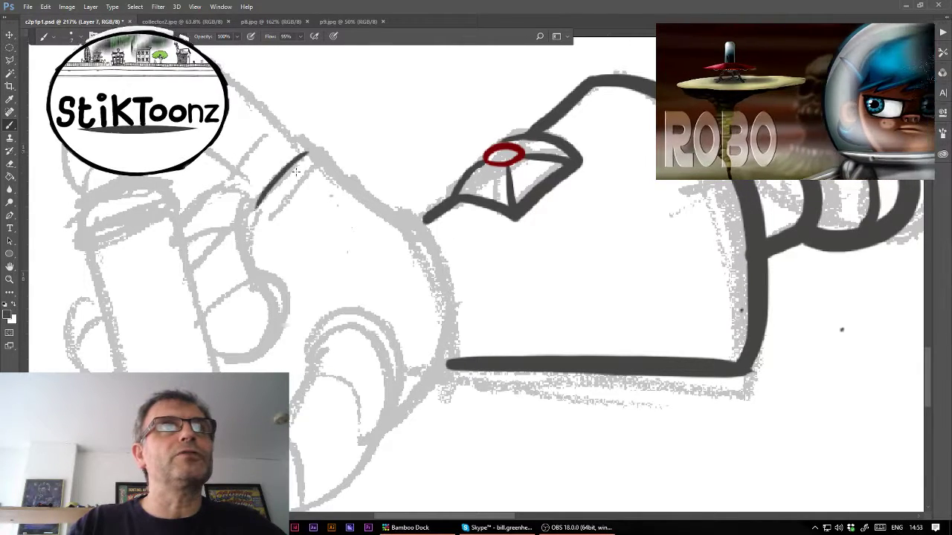
- Ink the curved wrist cuff line, redrawing it once, plus a parallel inner cuff curve
{"action": "left_click", "coordinate": [66, 36]}
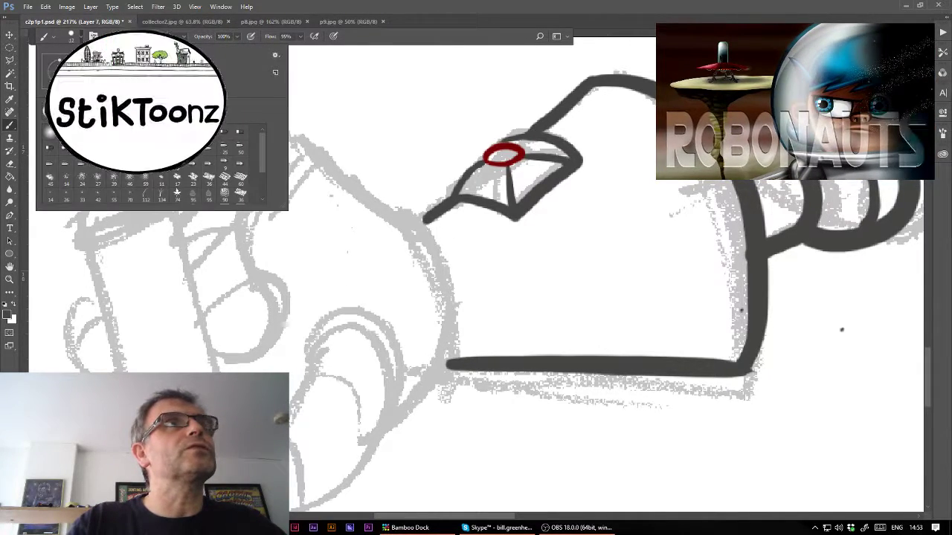
{"action": "left_click", "coordinate": [344, 13]}
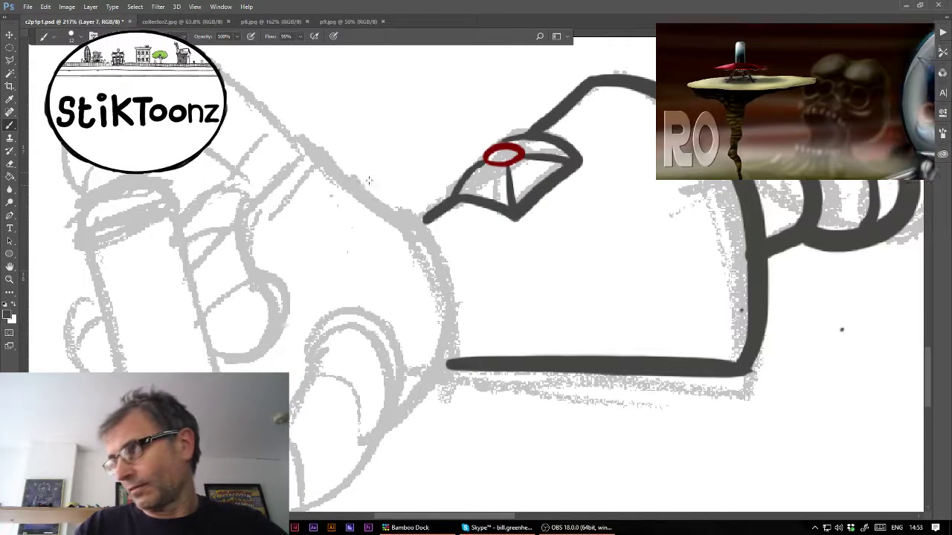
{"action": "mouse_move", "coordinate": [322, 169]}
{"action": "left_mouse_down"}
{"action": "mouse_move", "coordinate": [436, 276]}
{"action": "mouse_move", "coordinate": [438, 392]}
{"action": "left_mouse_up"}
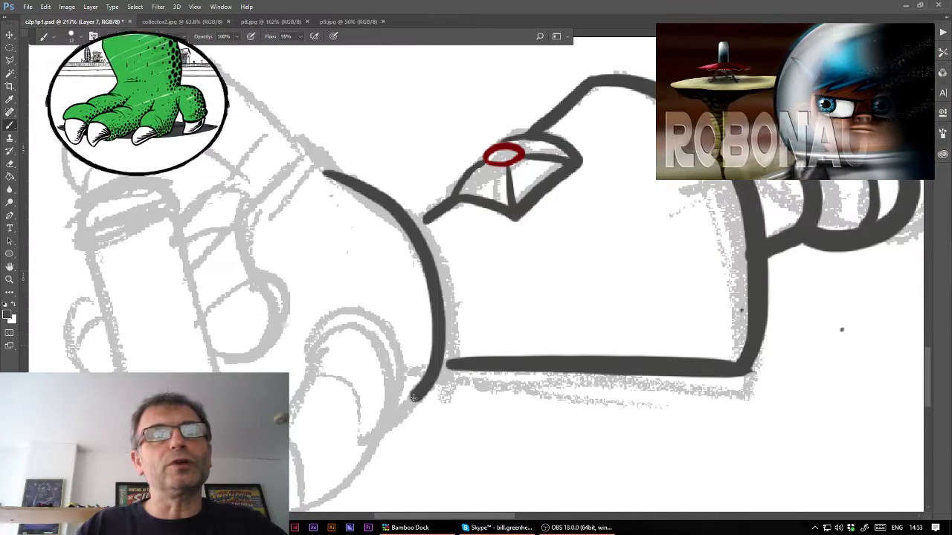
{"action": "key", "text": "ctrl+z"}
{"action": "key", "text": "ctrl+z"}
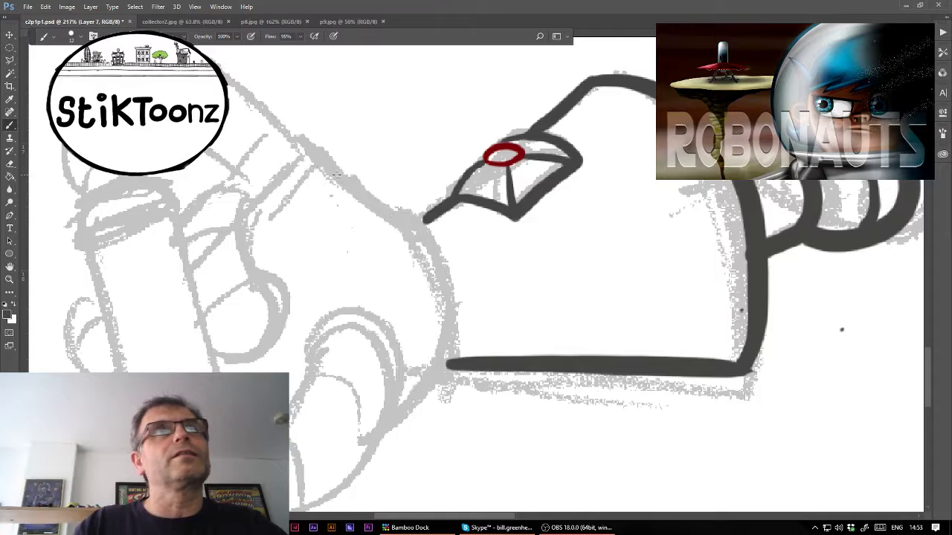
{"action": "left_click_drag", "start_coordinate": [312, 168], "coordinate": [441, 335]}
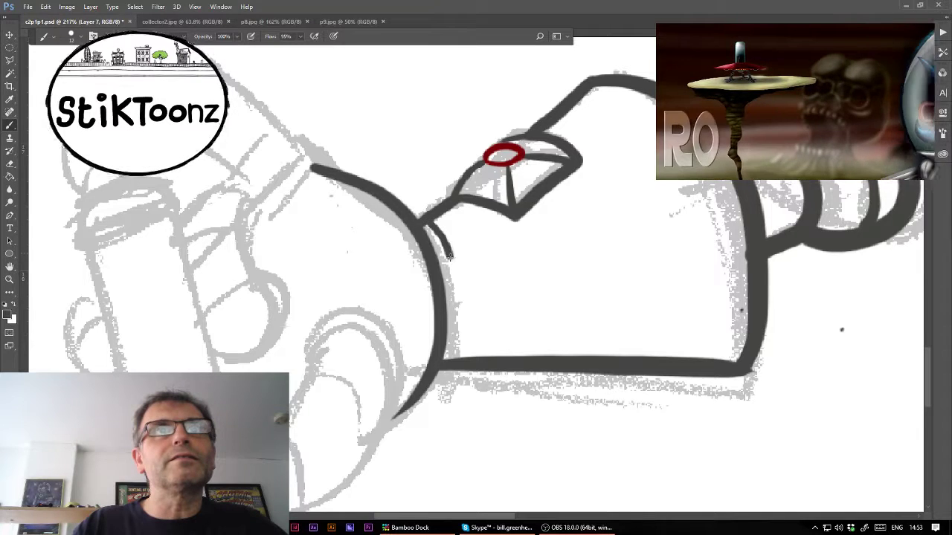
{"action": "left_click_drag", "start_coordinate": [459, 315], "coordinate": [449, 362]}
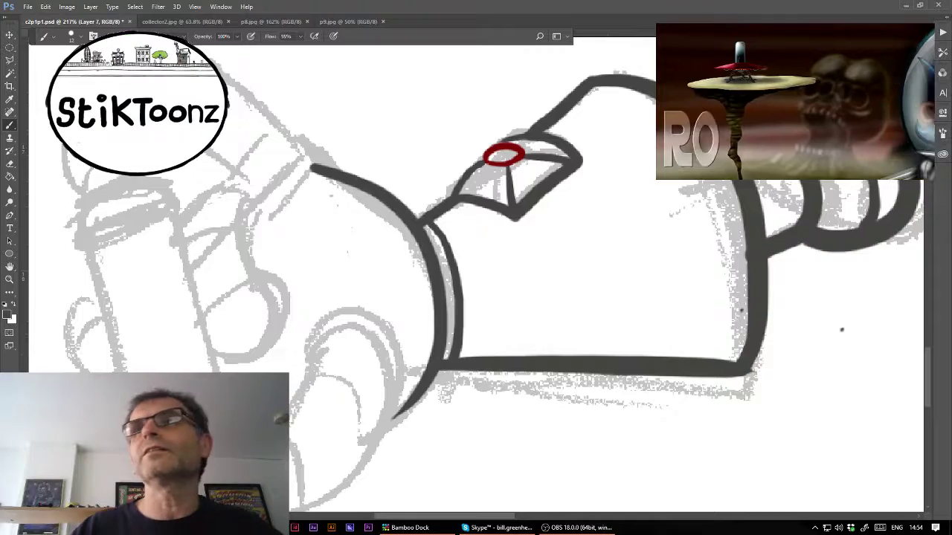
{"action": "left_click_drag", "start_coordinate": [331, 362], "coordinate": [472, 277]}
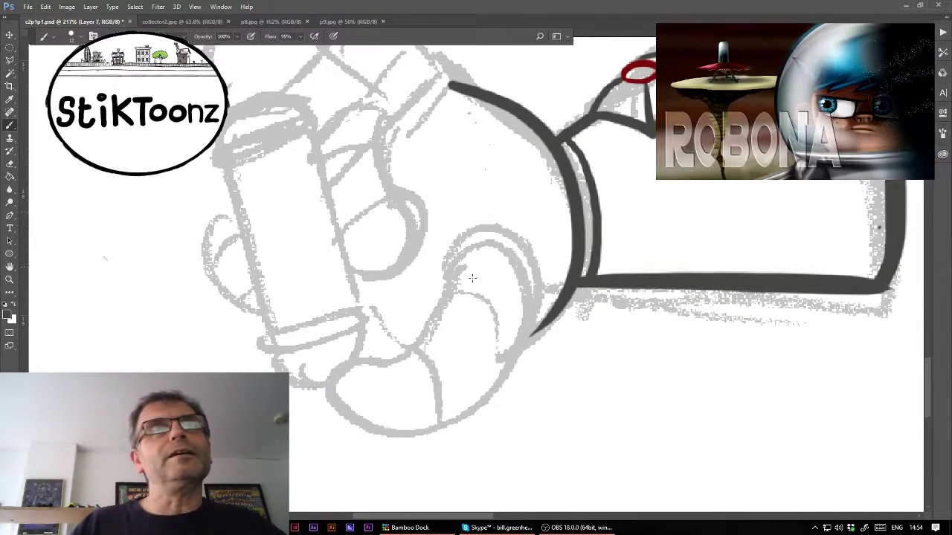
- Check the p8.jpg reference, return to c2p1p1.psd and pick a thicker brush tip
{"action": "left_click", "coordinate": [271, 21]}
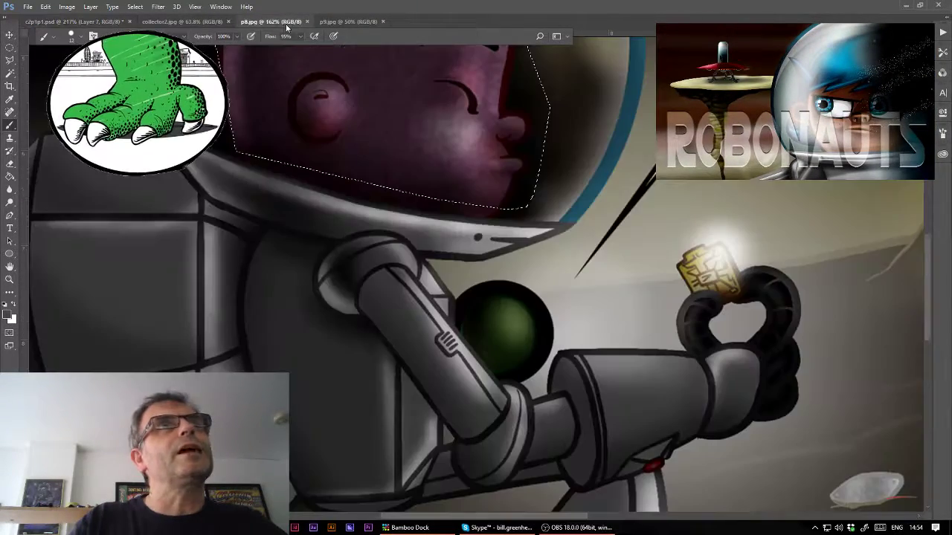
{"action": "left_click", "coordinate": [12, 101]}
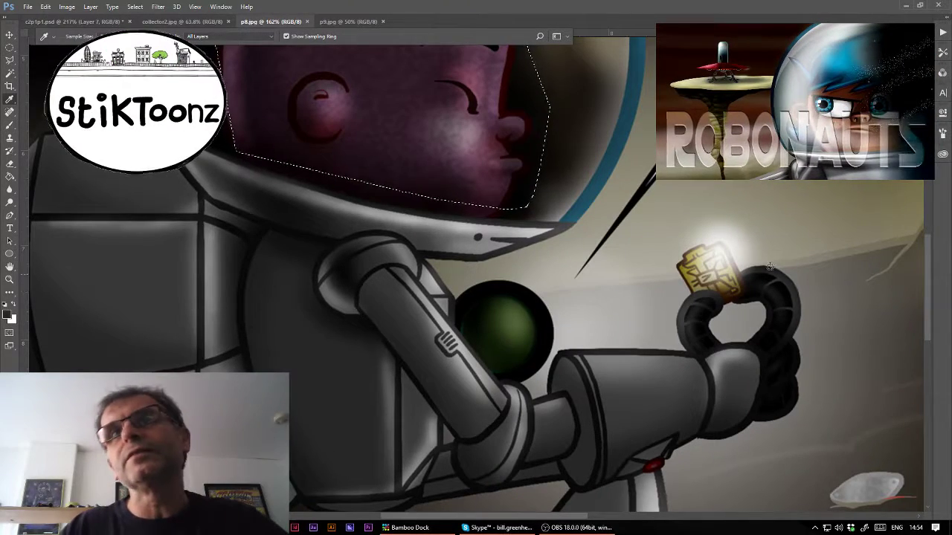
{"action": "left_click", "coordinate": [74, 21]}
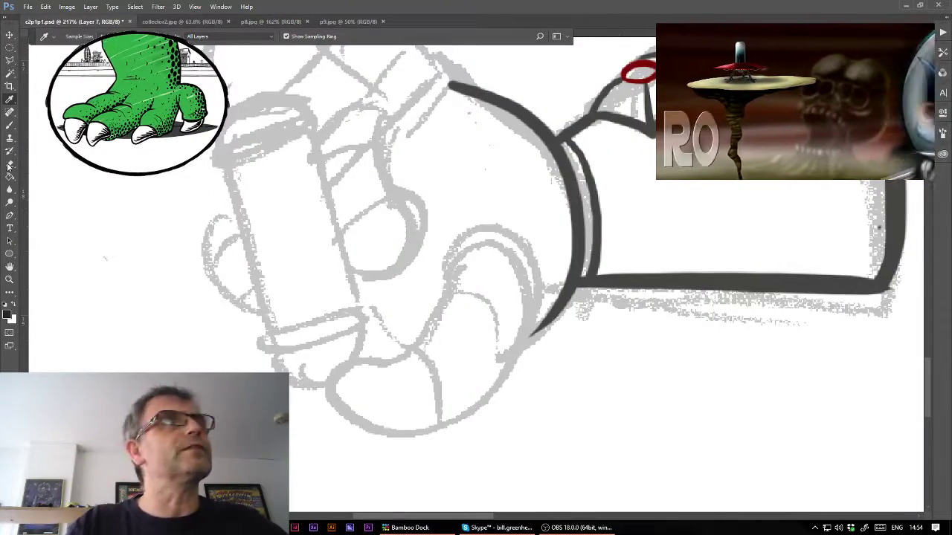
{"action": "left_click", "coordinate": [10, 125]}
{"action": "left_click", "coordinate": [82, 38]}
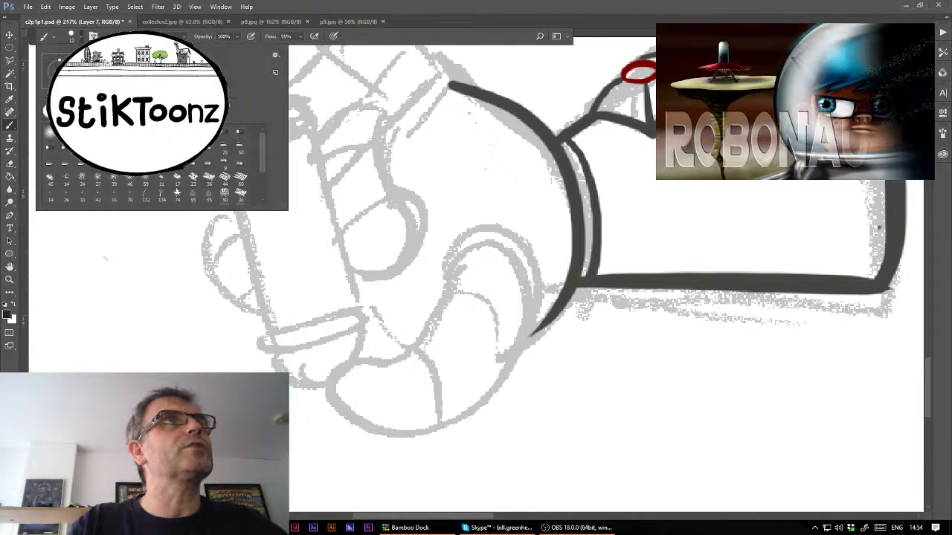
{"action": "left_click", "coordinate": [458, 269]}
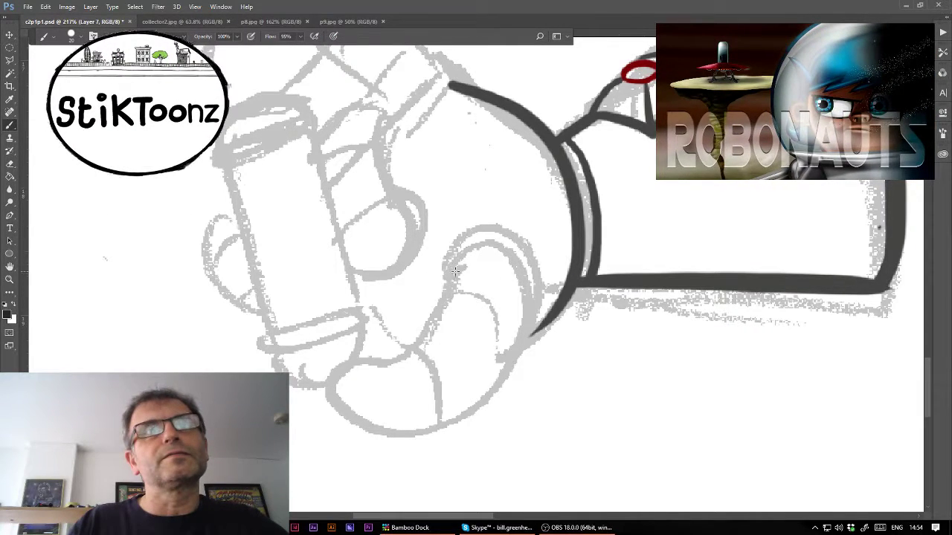
- Ink the lower curled finger's thick rounded outline and two inner joint lines
{"action": "left_click_drag", "start_coordinate": [456, 262], "coordinate": [433, 323]}
{"action": "mouse_move", "coordinate": [397, 349]}
{"action": "left_mouse_down"}
{"action": "mouse_move", "coordinate": [350, 355]}
{"action": "mouse_move", "coordinate": [327, 402]}
{"action": "mouse_move", "coordinate": [364, 435]}
{"action": "mouse_move", "coordinate": [446, 423]}
{"action": "left_mouse_up"}
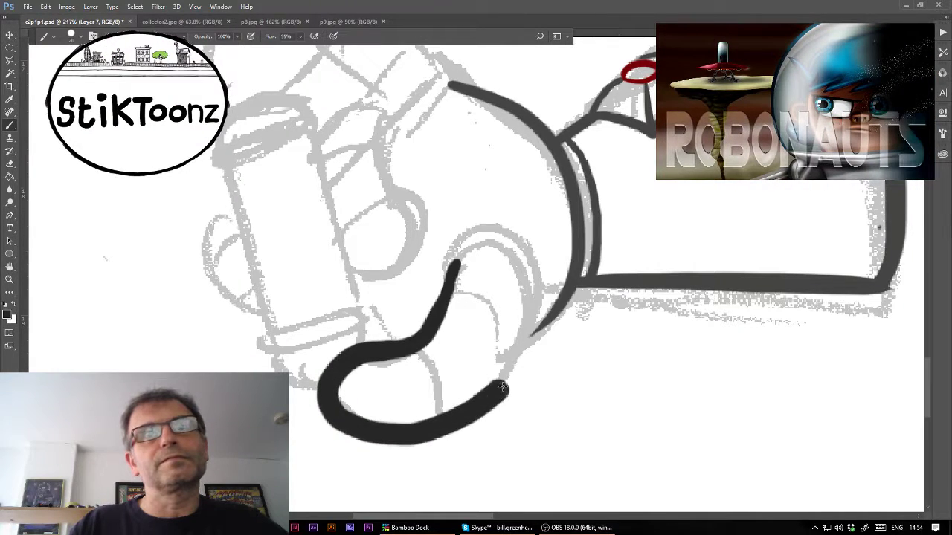
{"action": "mouse_move", "coordinate": [534, 318]}
{"action": "left_mouse_down"}
{"action": "mouse_move", "coordinate": [530, 281]}
{"action": "mouse_move", "coordinate": [496, 258]}
{"action": "mouse_move", "coordinate": [461, 264]}
{"action": "left_mouse_up"}
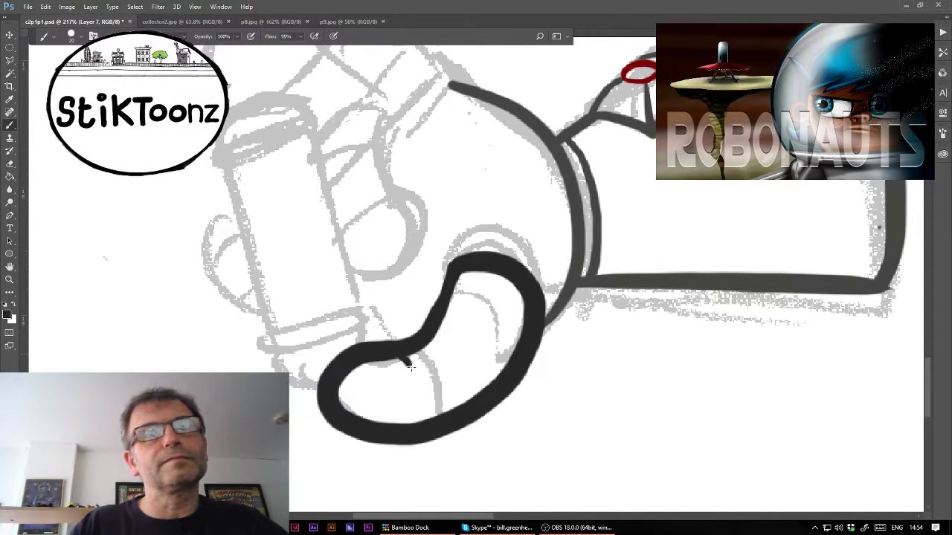
{"action": "left_click_drag", "start_coordinate": [411, 366], "coordinate": [419, 409]}
{"action": "left_click_drag", "start_coordinate": [445, 317], "coordinate": [467, 315]}
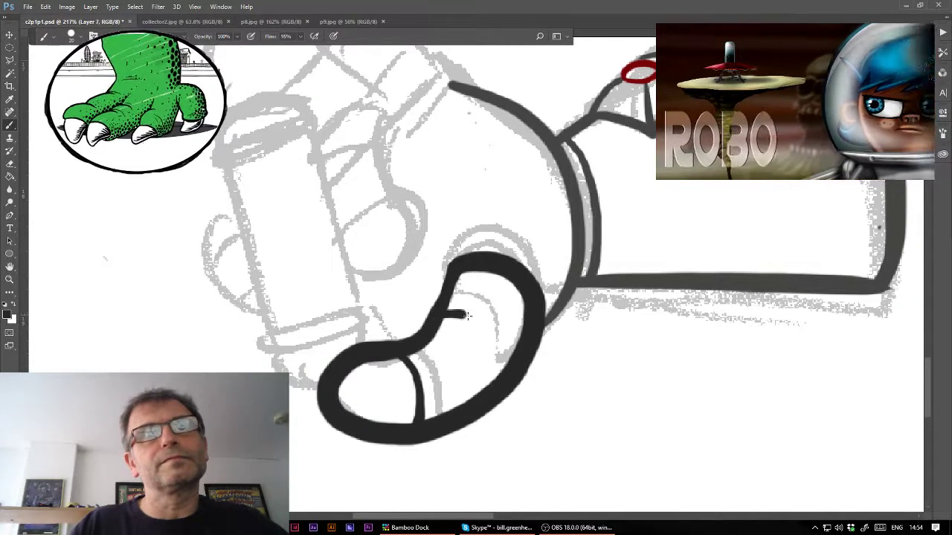
{"action": "left_click_drag", "start_coordinate": [507, 354], "coordinate": [514, 366]}
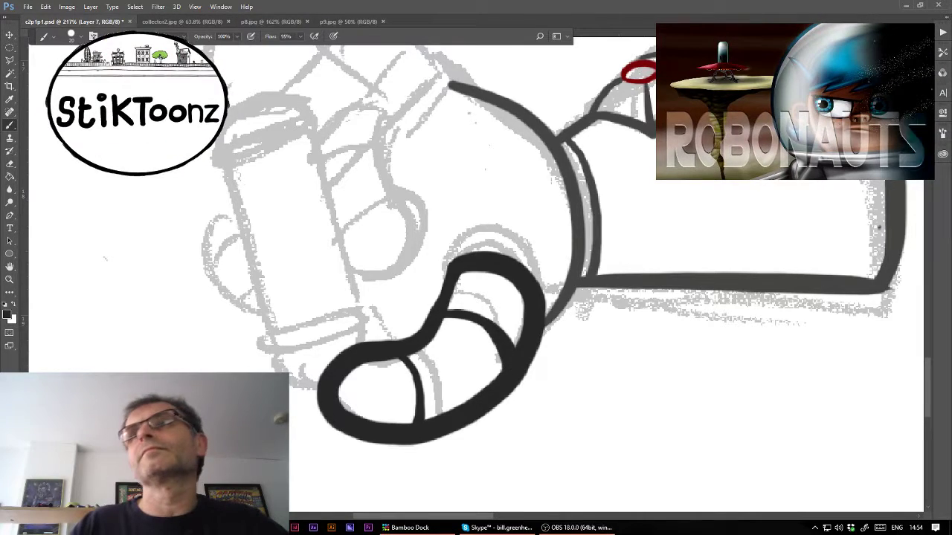
{"action": "left_click_drag", "start_coordinate": [485, 170], "coordinate": [447, 390]}
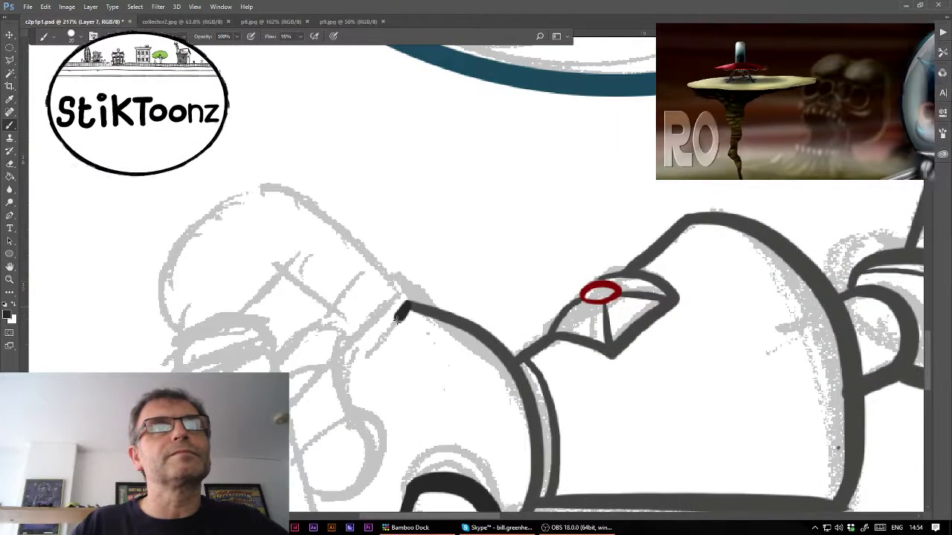
- Ink the upper curled finger's thick hooked outline and an inner joint line, removing a stray stroke
{"action": "left_click_drag", "start_coordinate": [365, 344], "coordinate": [346, 354]}
{"action": "mouse_move", "coordinate": [408, 305]}
{"action": "left_mouse_down"}
{"action": "mouse_move", "coordinate": [393, 276]}
{"action": "mouse_move", "coordinate": [318, 216]}
{"action": "left_mouse_up"}
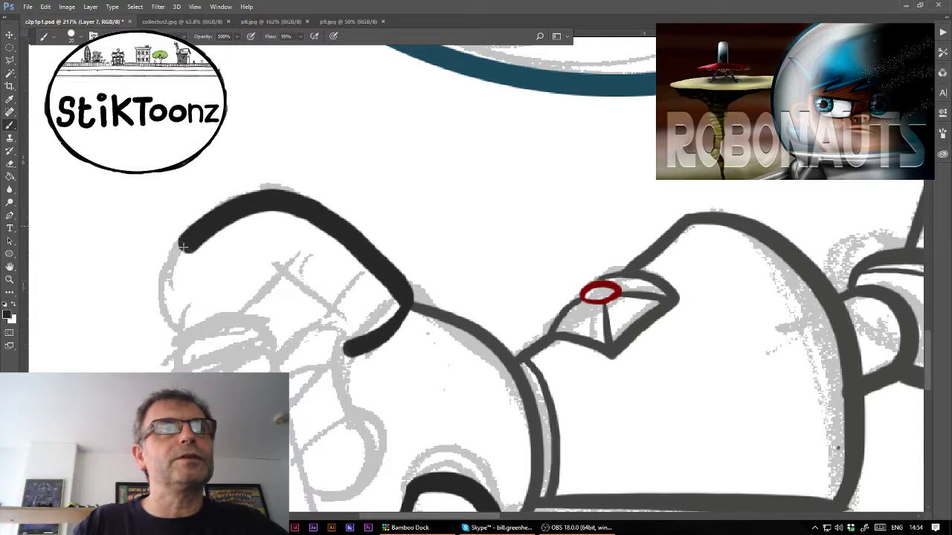
{"action": "left_click_drag", "start_coordinate": [183, 247], "coordinate": [150, 298]}
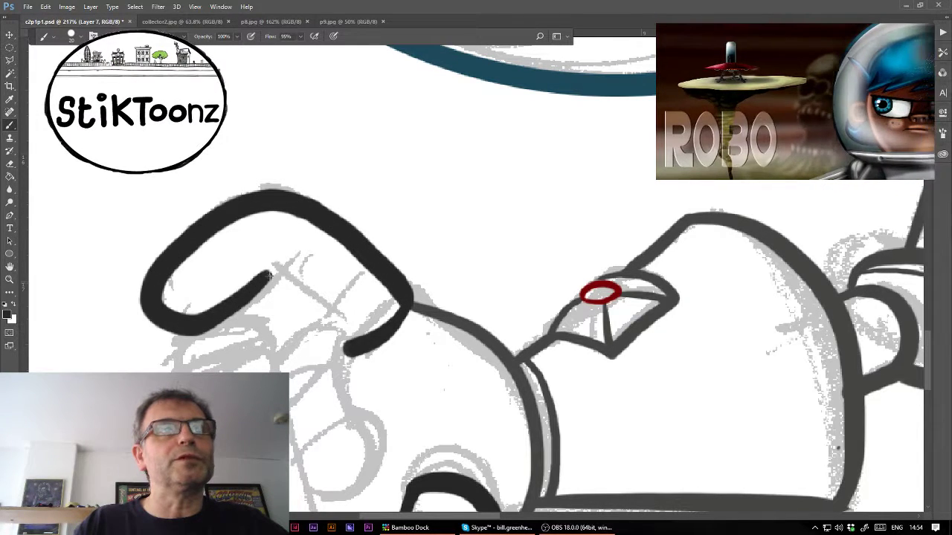
{"action": "left_click_drag", "start_coordinate": [204, 243], "coordinate": [243, 288]}
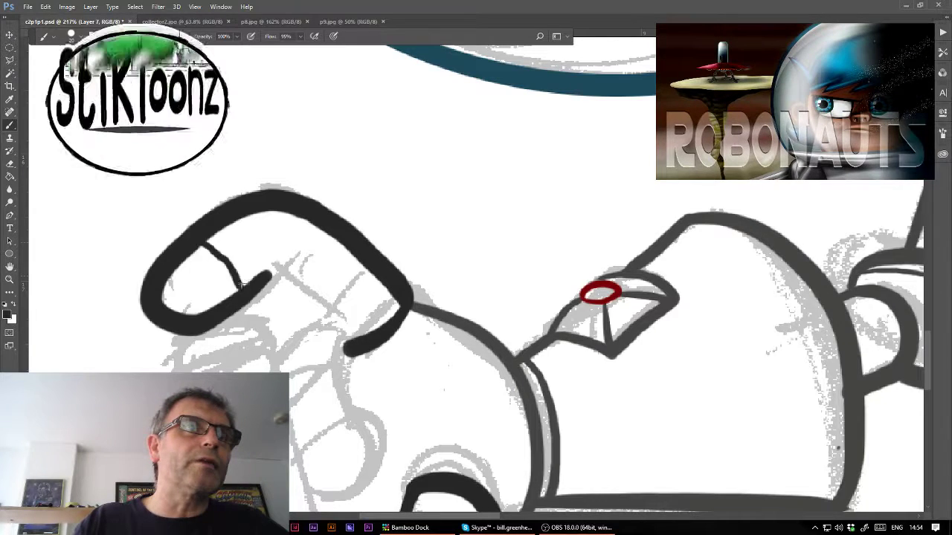
{"action": "key", "text": "ctrl+z"}
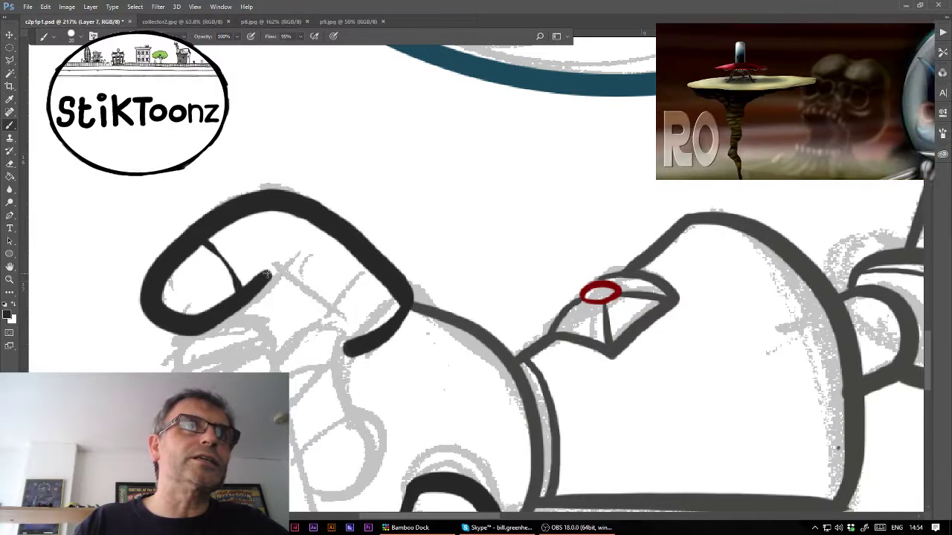
{"action": "left_click_drag", "start_coordinate": [337, 336], "coordinate": [351, 354]}
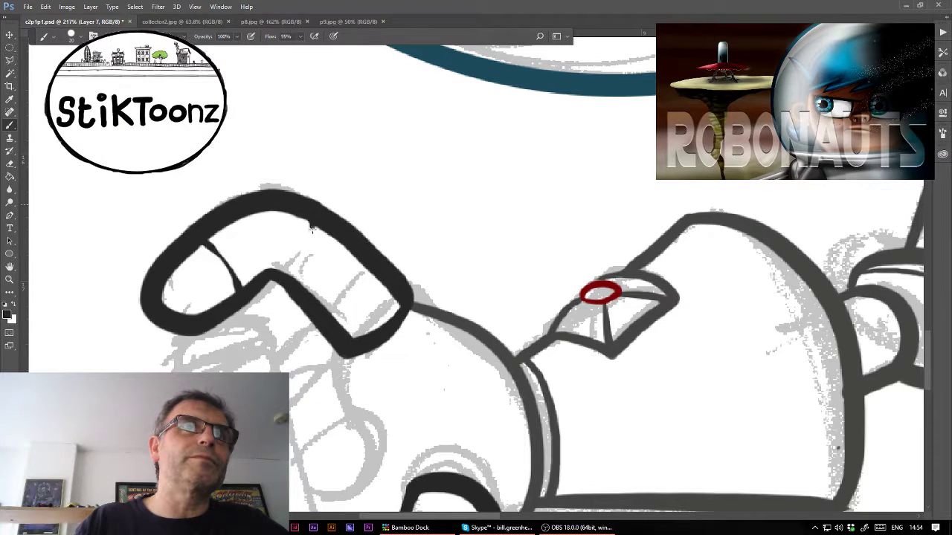
{"action": "left_click_drag", "start_coordinate": [311, 227], "coordinate": [297, 265]}
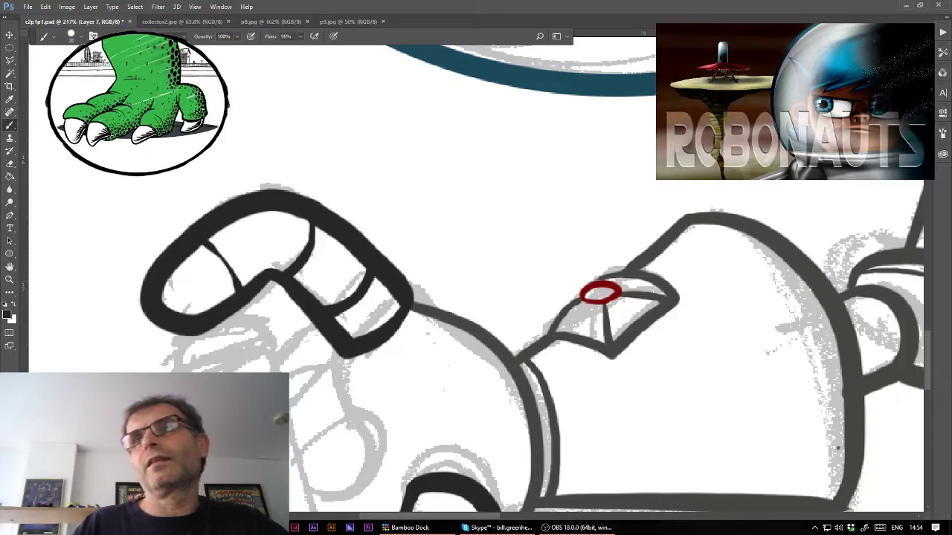
{"action": "key", "text": "ctrl+minus"}
{"action": "key", "text": "ctrl+minus"}
{"action": "key", "text": "ctrl+minus"}
{"action": "key", "text": "ctrl+minus"}
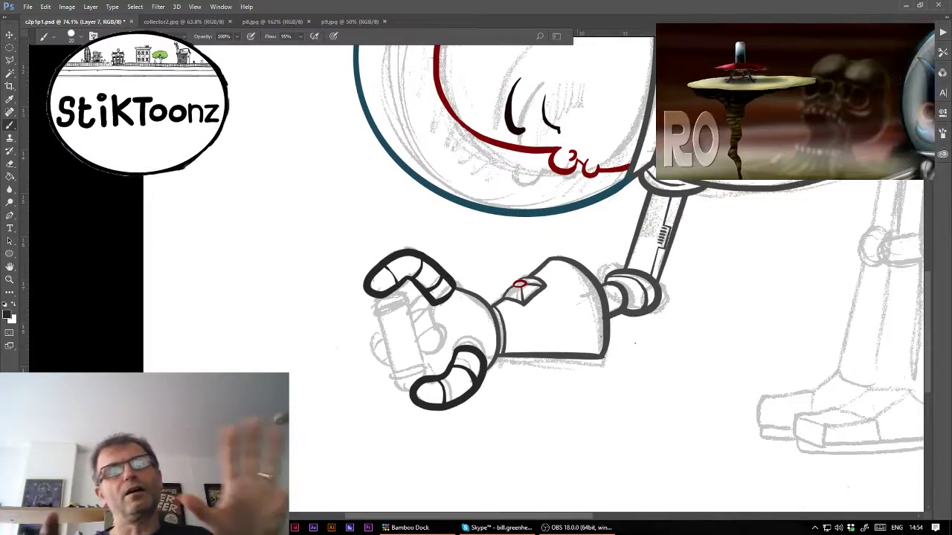
- Look through the p8.jpg, collector2.jpg and p9.jpg reference tabs, then open the File menu
{"action": "left_click", "coordinate": [263, 23]}
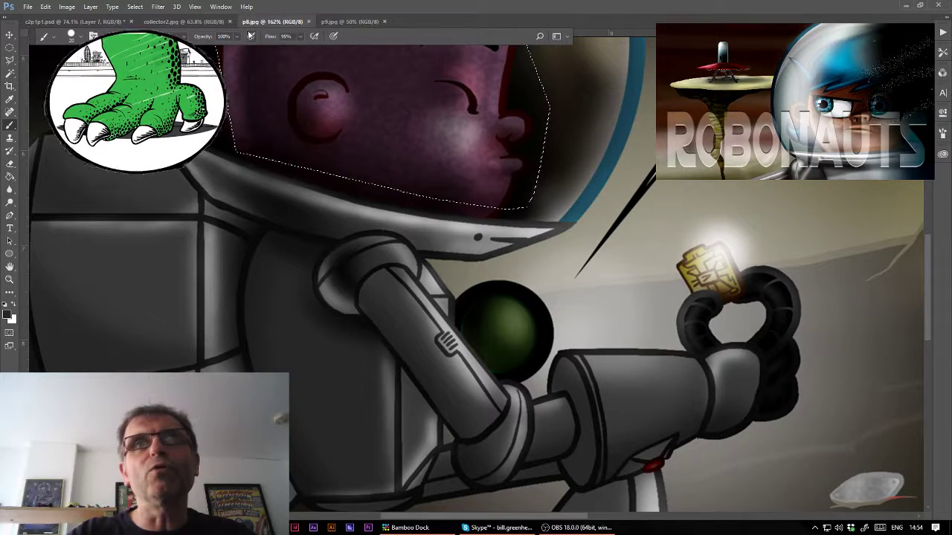
{"action": "left_click", "coordinate": [115, 22]}
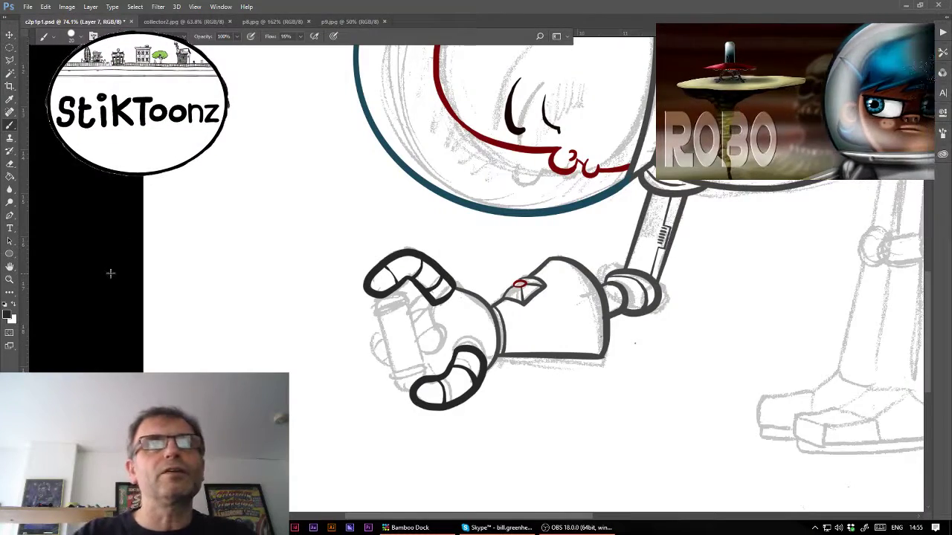
{"action": "left_click", "coordinate": [275, 23]}
{"action": "left_click", "coordinate": [223, 23]}
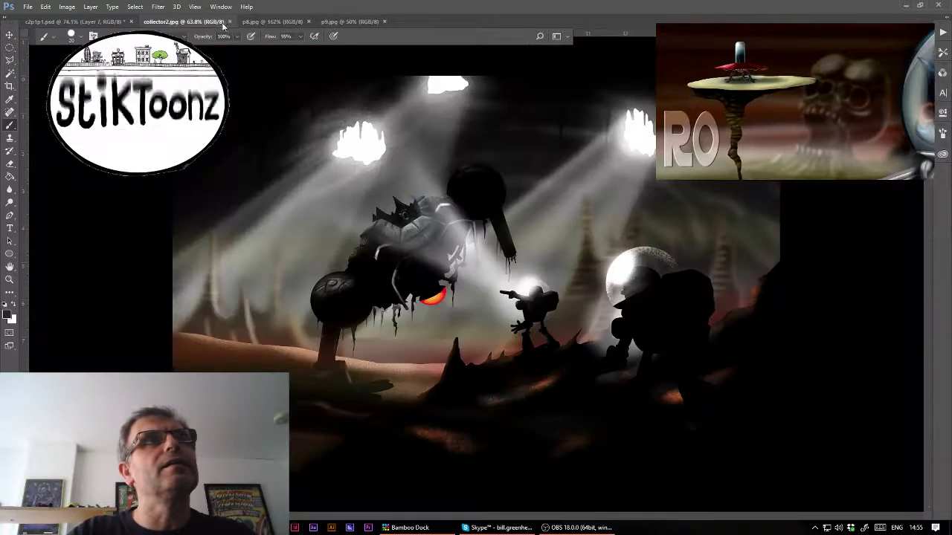
{"action": "left_click", "coordinate": [294, 22]}
{"action": "left_click", "coordinate": [335, 22]}
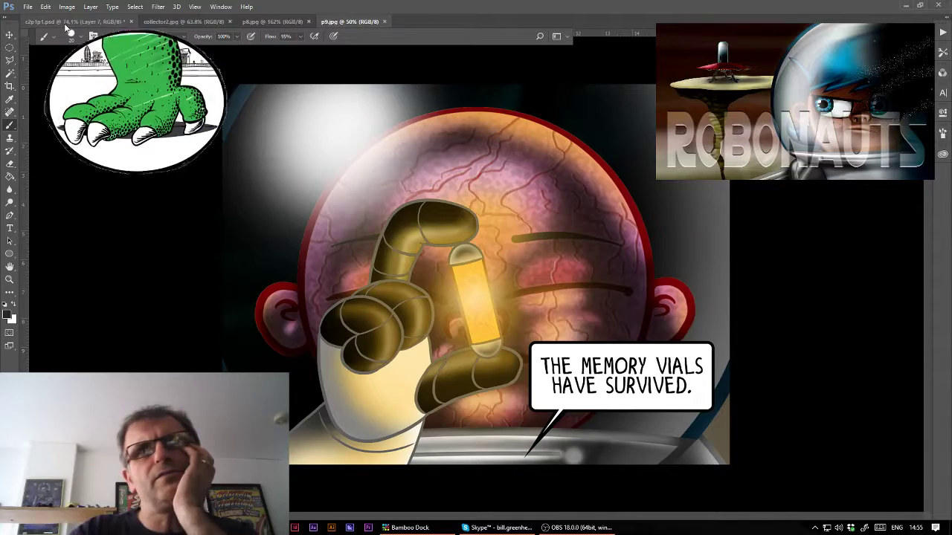
{"action": "left_click", "coordinate": [27, 7]}
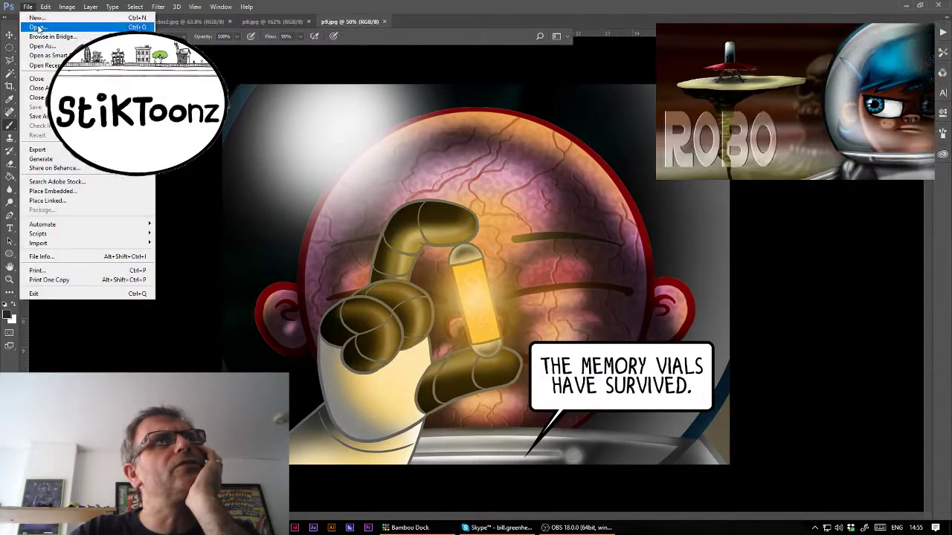
- In the Open dialog, check the part0 and part0.5 folders, then enter annadroid's preface folder
{"action": "left_click", "coordinate": [33, 28]}
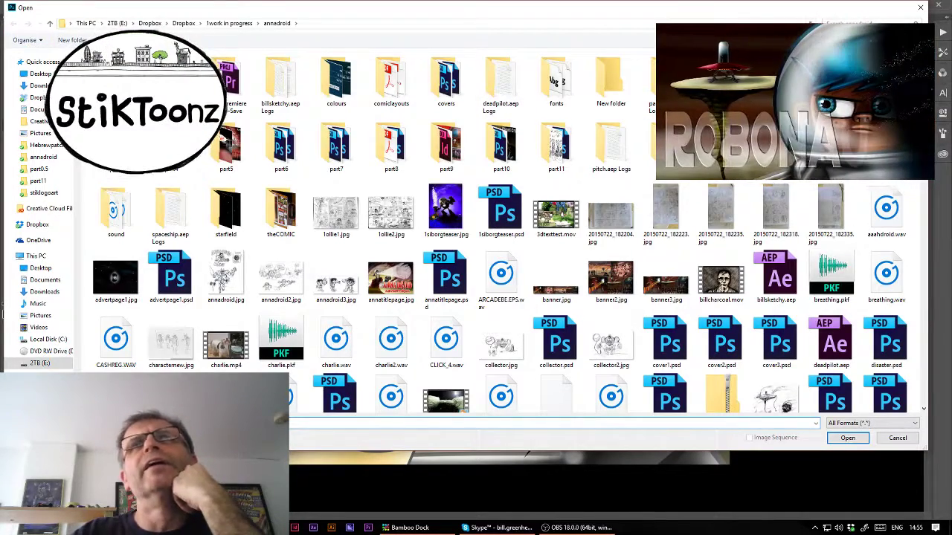
{"action": "double_click", "coordinate": [658, 97]}
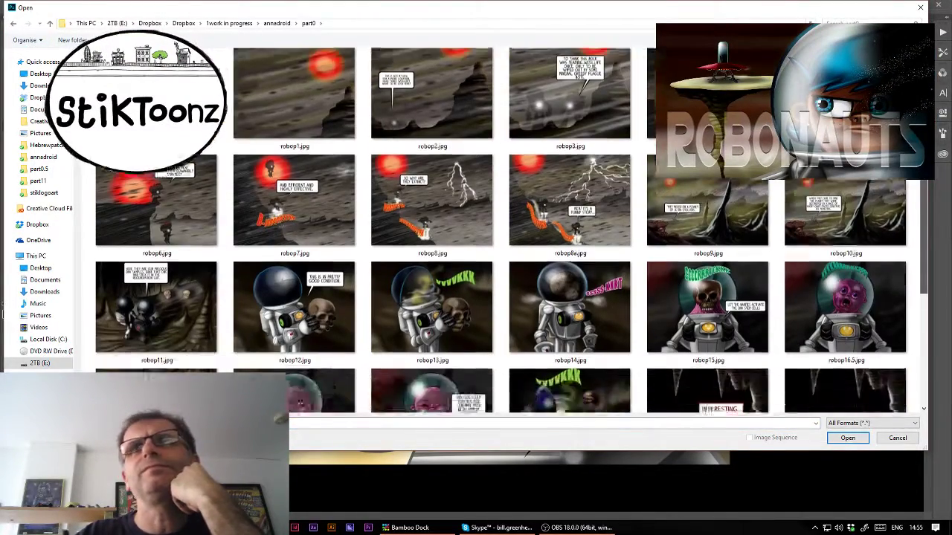
{"action": "scroll", "coordinate": [372, 223], "scroll_direction": "down", "scroll_amount": 3}
{"action": "left_click", "coordinate": [277, 23]}
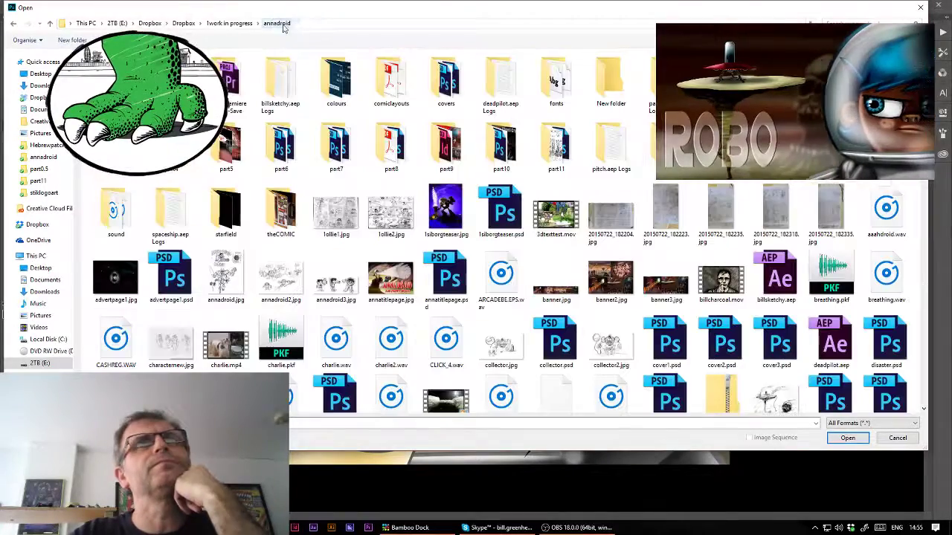
{"action": "double_click", "coordinate": [283, 138]}
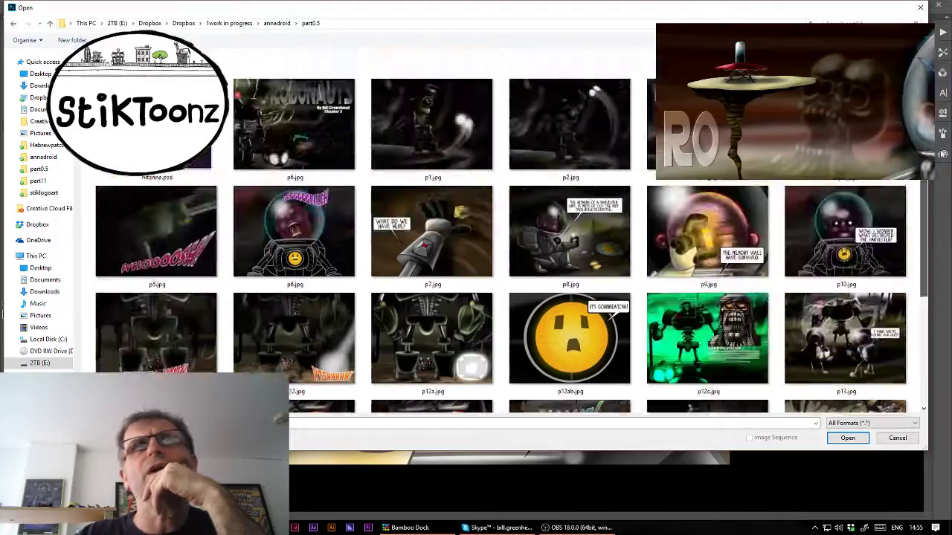
{"action": "left_click", "coordinate": [276, 23]}
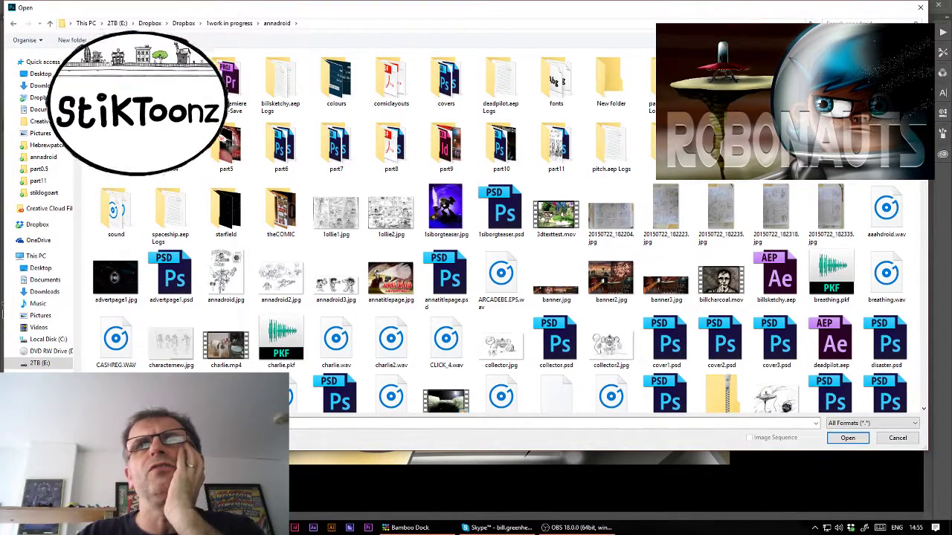
{"action": "double_click", "coordinate": [667, 145]}
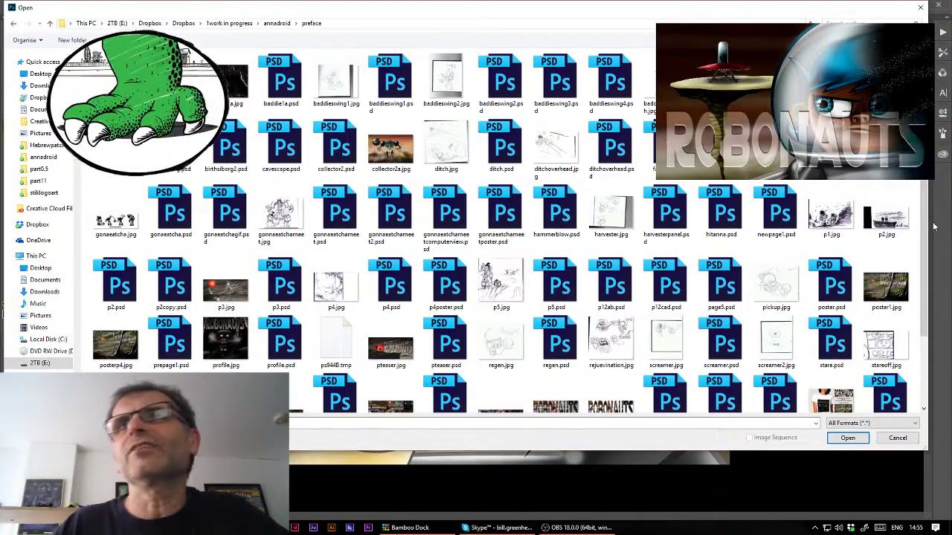
{"action": "left_click_drag", "start_coordinate": [922, 223], "coordinate": [919, 275]}
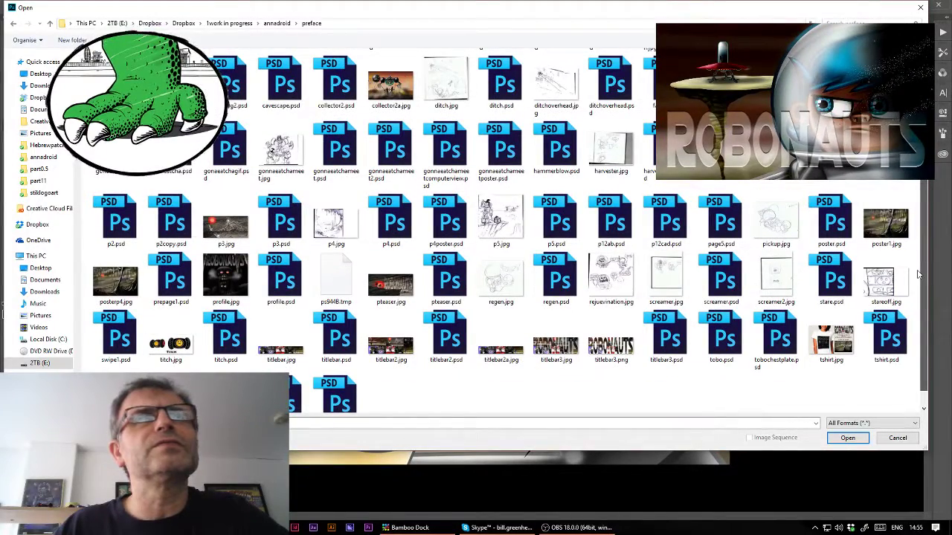
{"action": "left_click_drag", "start_coordinate": [919, 275], "coordinate": [919, 266]}
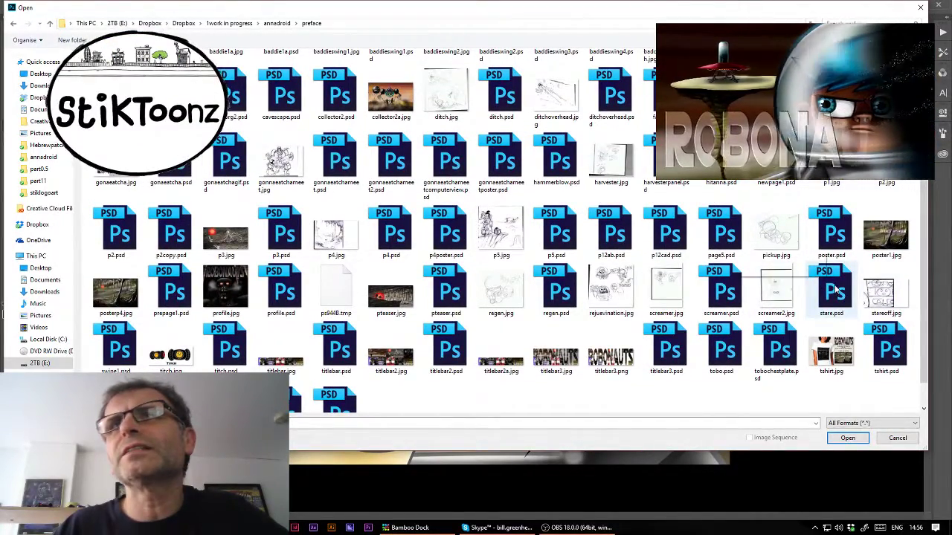
{"action": "left_click_drag", "start_coordinate": [925, 294], "coordinate": [921, 316]}
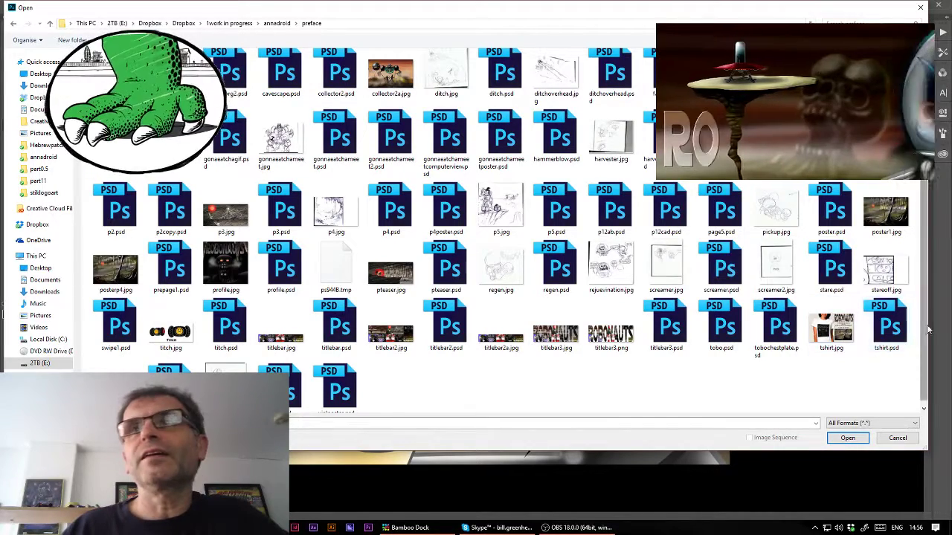
{"action": "left_click_drag", "start_coordinate": [926, 344], "coordinate": [927, 350]}
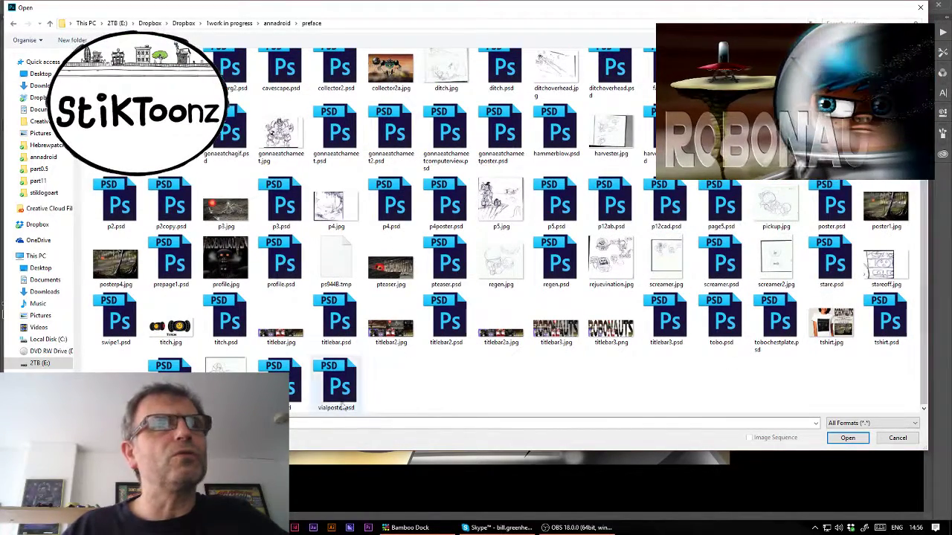
- Open vial.psd, hide its speech bubble and diagonal stroke, and float it in its own window
{"action": "double_click", "coordinate": [277, 383]}
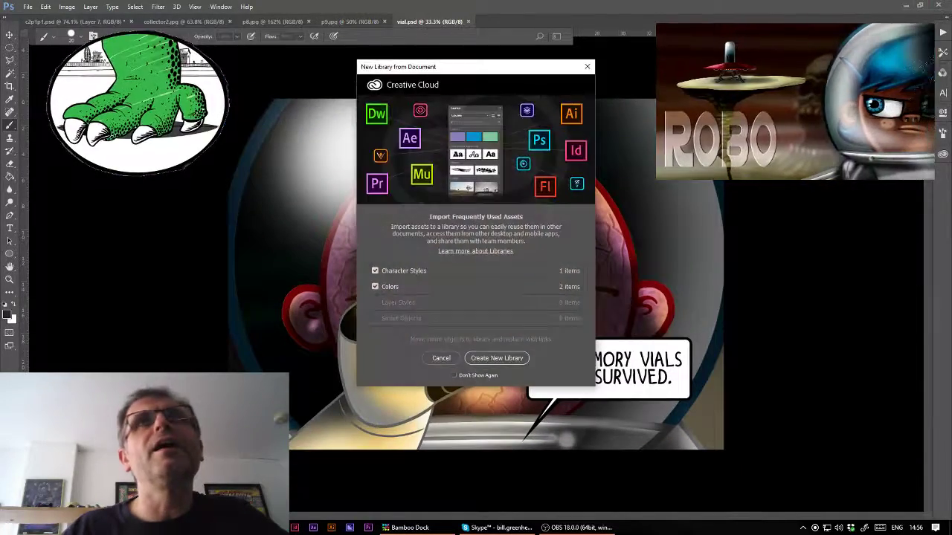
{"action": "left_click", "coordinate": [438, 360]}
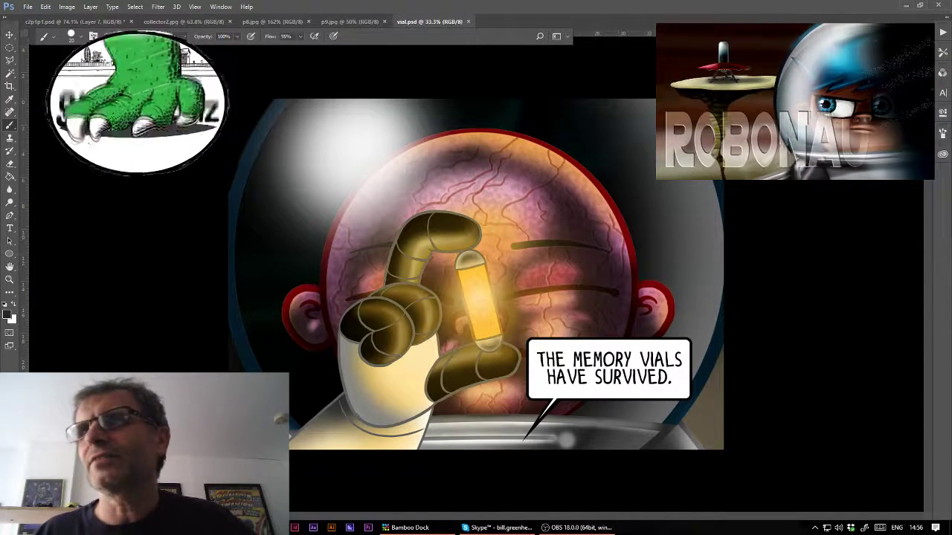
{"action": "key", "text": "ctrl+alt+z"}
{"action": "key", "text": "ctrl+alt+z"}
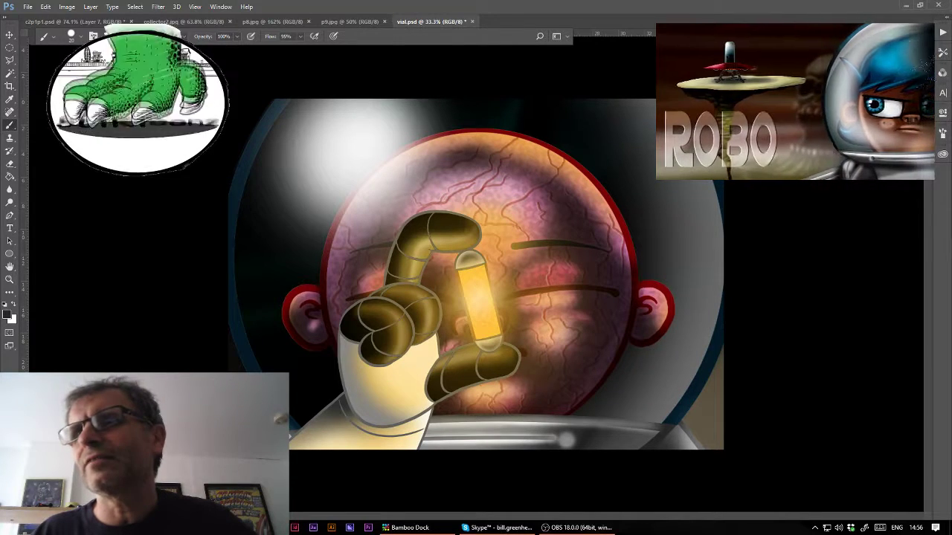
{"action": "key", "text": "ctrl+alt+z"}
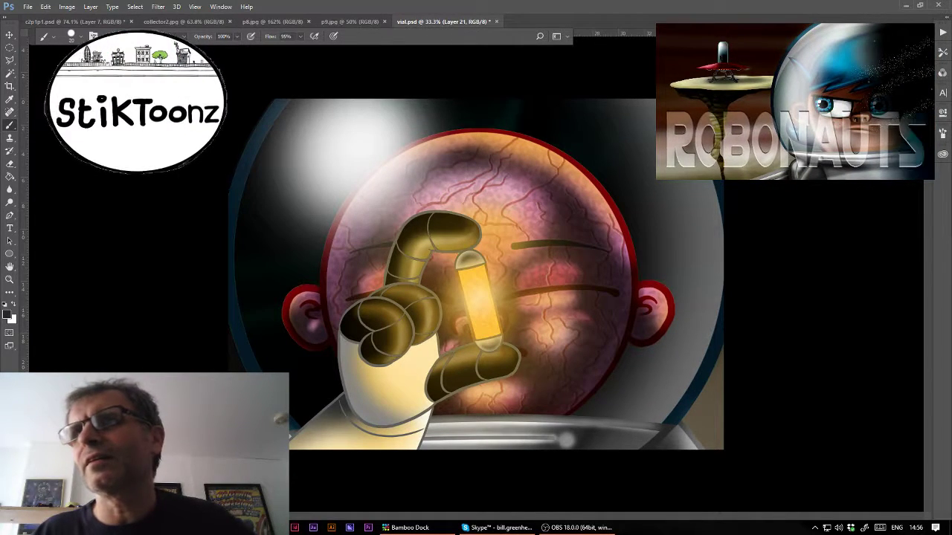
{"action": "key", "text": "ctrl+alt+z"}
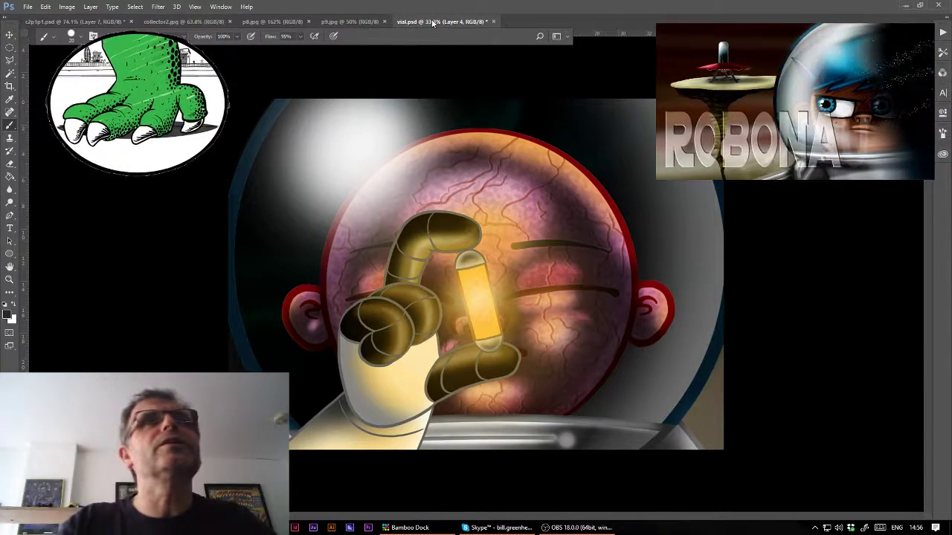
{"action": "left_click_drag", "start_coordinate": [443, 20], "coordinate": [476, 68]}
- Drag the vial layer onto c2p1p1.psd, then close vial.psd without saving
{"action": "left_click", "coordinate": [74, 21]}
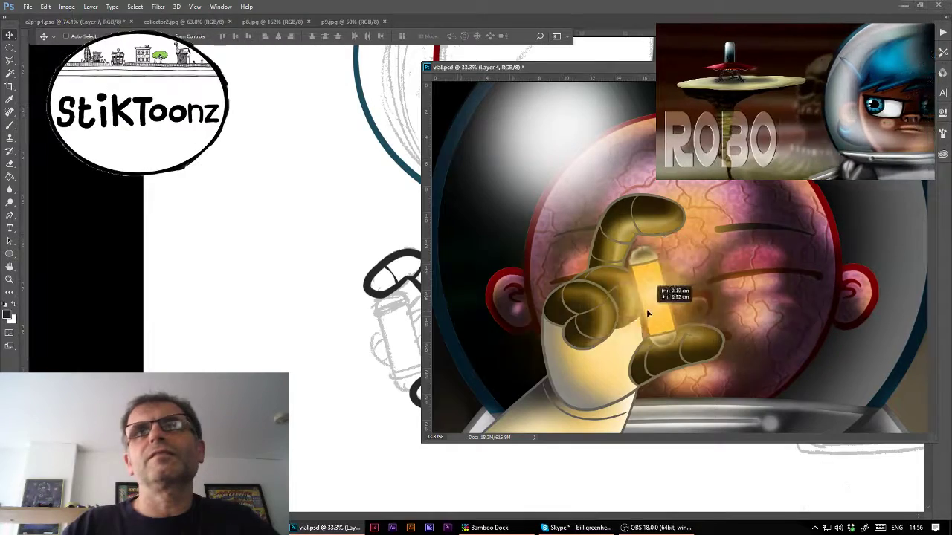
{"action": "left_click_drag", "start_coordinate": [660, 305], "coordinate": [365, 350]}
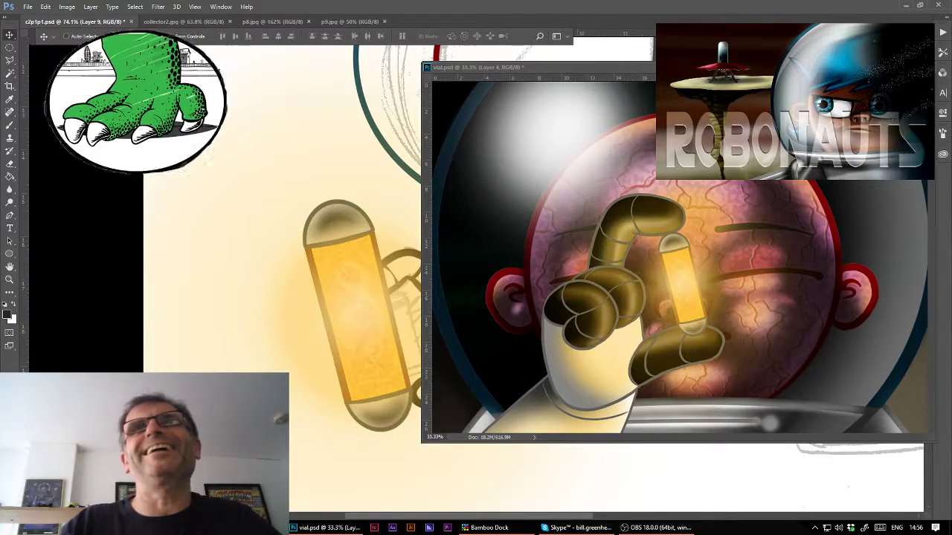
{"action": "mouse_move", "coordinate": [520, 67]}
{"action": "left_mouse_down"}
{"action": "mouse_move", "coordinate": [458, 30]}
{"action": "mouse_move", "coordinate": [394, 134]}
{"action": "left_mouse_up"}
{"action": "left_click", "coordinate": [803, 134]}
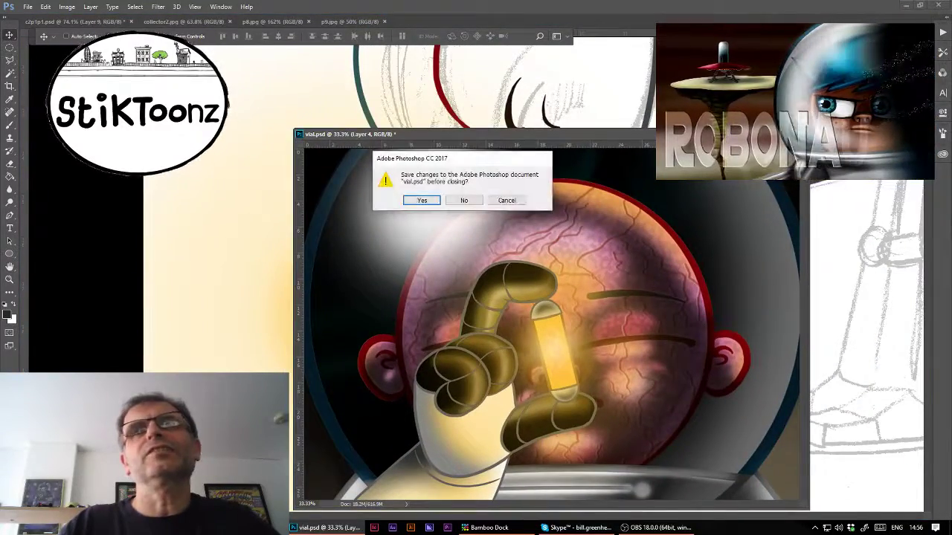
{"action": "left_click", "coordinate": [473, 201]}
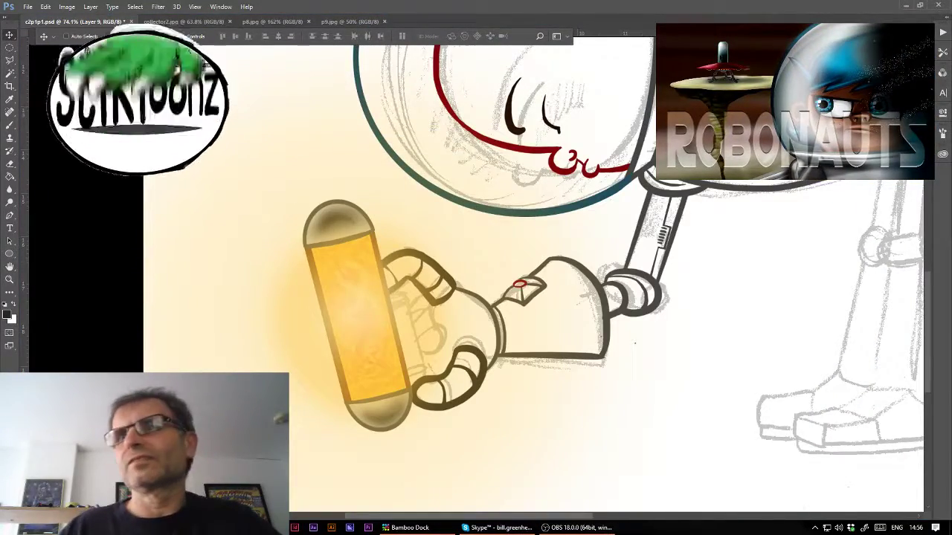
- Free Transform the vial smaller and slightly tilted onto the robot's lower-left hand, then hide it
{"action": "left_click", "coordinate": [49, 9]}
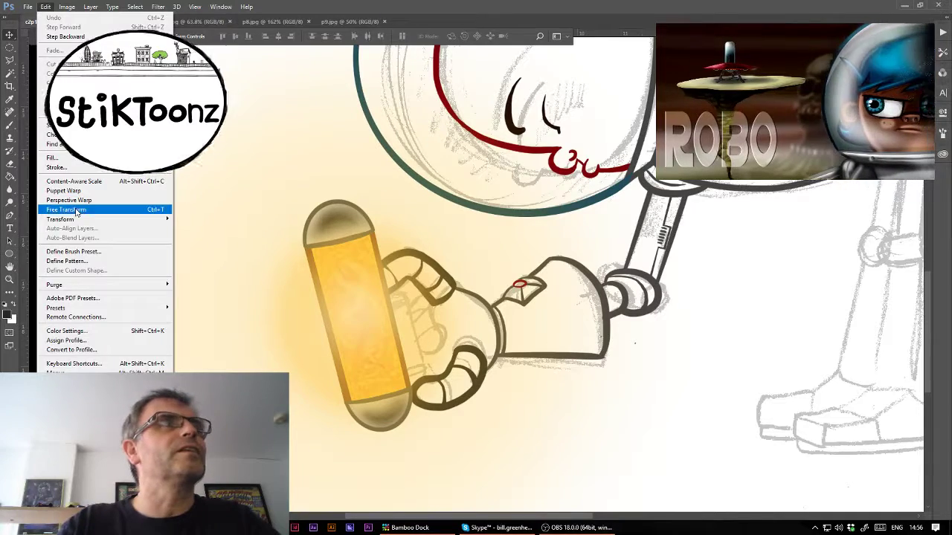
{"action": "left_click", "coordinate": [63, 210]}
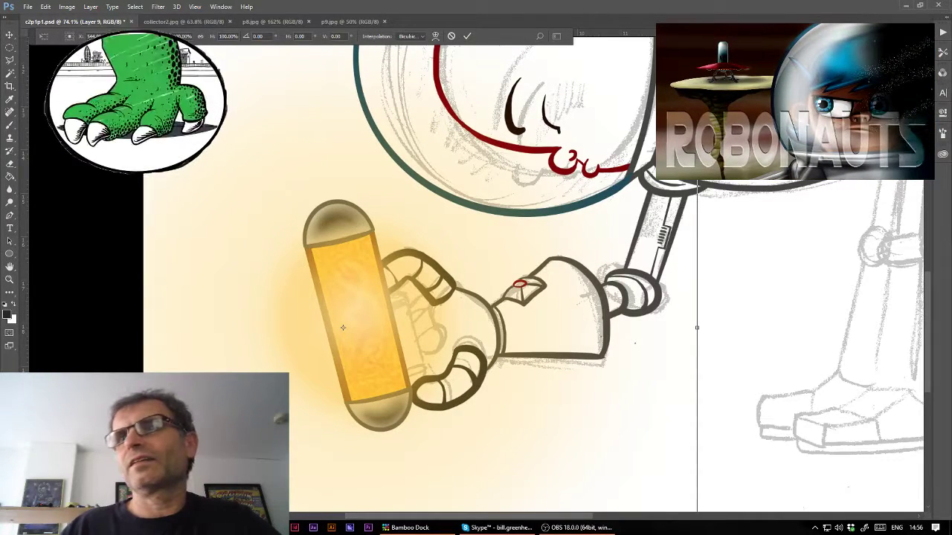
{"action": "scroll", "coordinate": [343, 327], "scroll_direction": "down", "scroll_amount": 5}
{"action": "scroll", "coordinate": [587, 361], "scroll_direction": "up", "scroll_amount": 2}
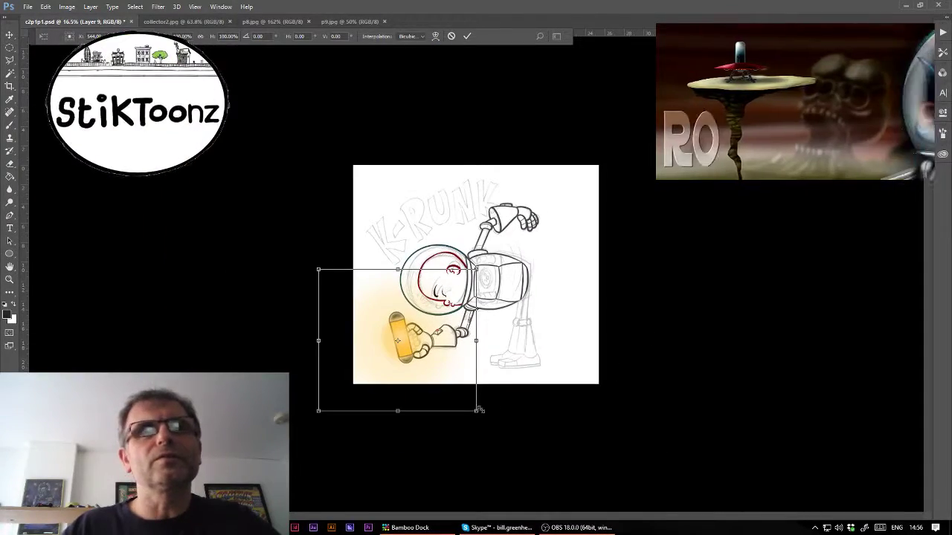
{"action": "left_click_drag", "start_coordinate": [476, 411], "coordinate": [410, 348]}
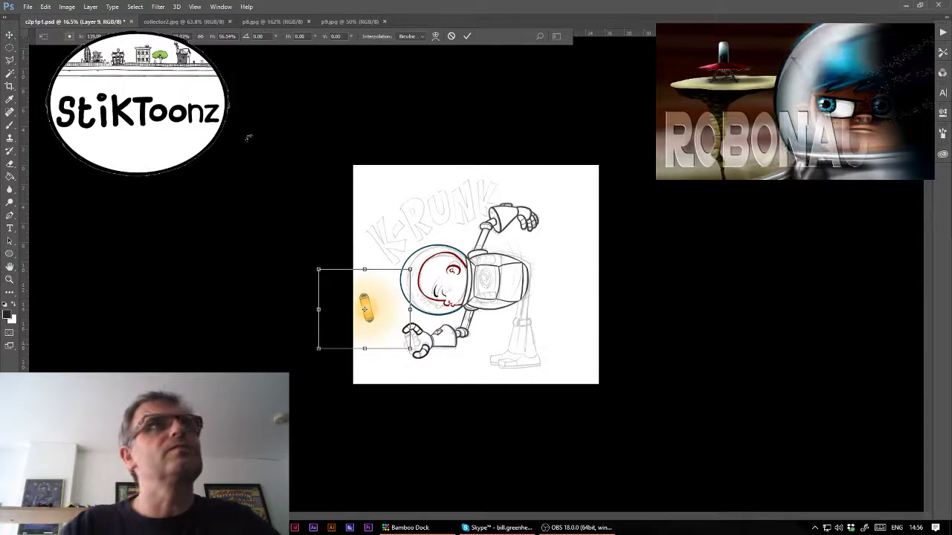
{"action": "left_click_drag", "start_coordinate": [364, 309], "coordinate": [408, 344]}
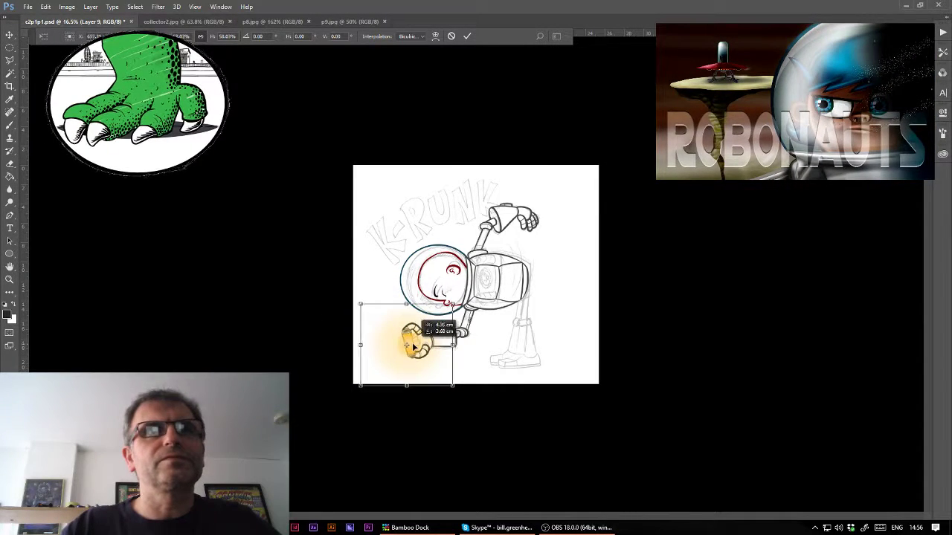
{"action": "left_click_drag", "start_coordinate": [454, 385], "coordinate": [442, 374]}
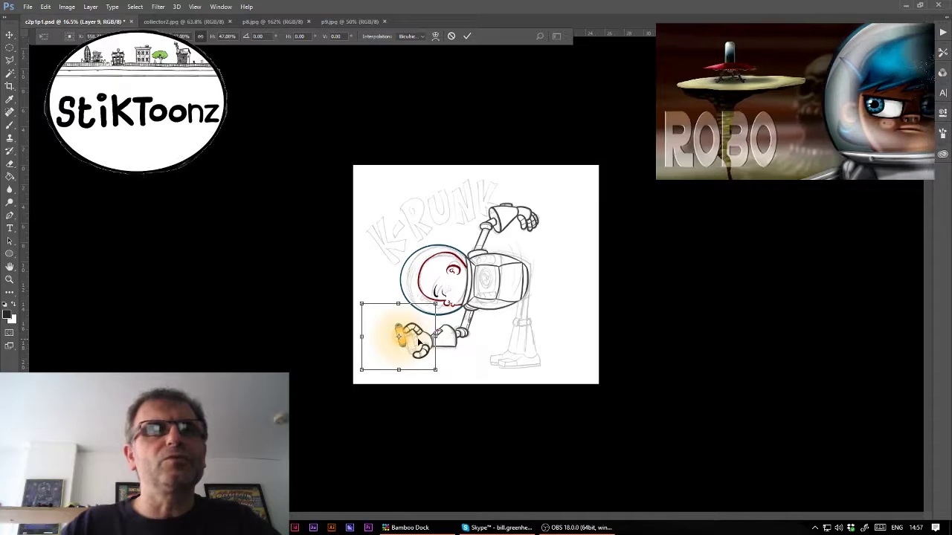
{"action": "left_click_drag", "start_coordinate": [466, 310], "coordinate": [484, 286]}
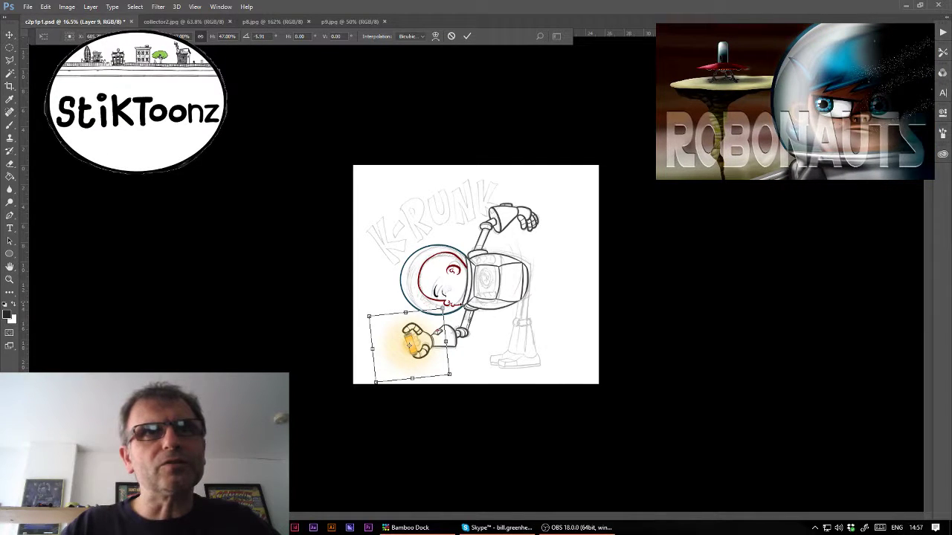
{"action": "key", "text": "Return"}
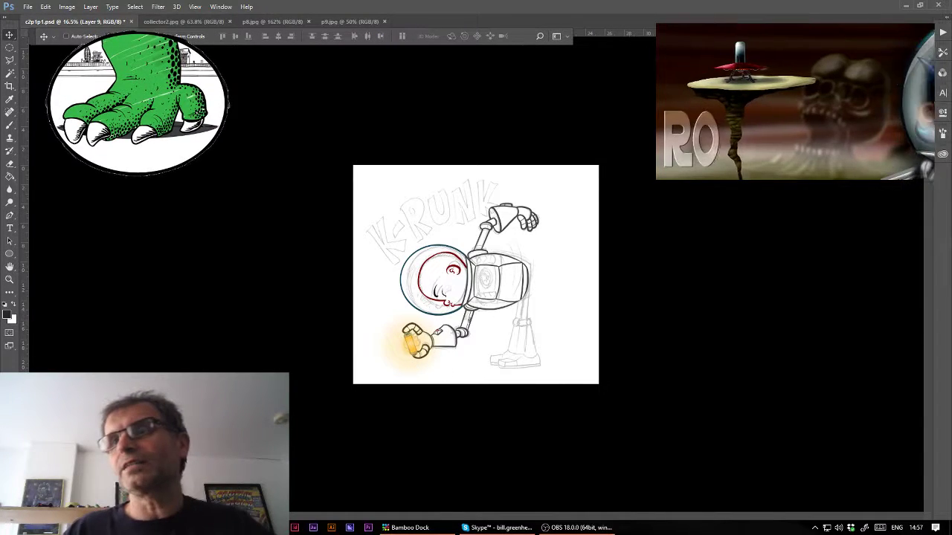
{"action": "key", "text": "Delete"}
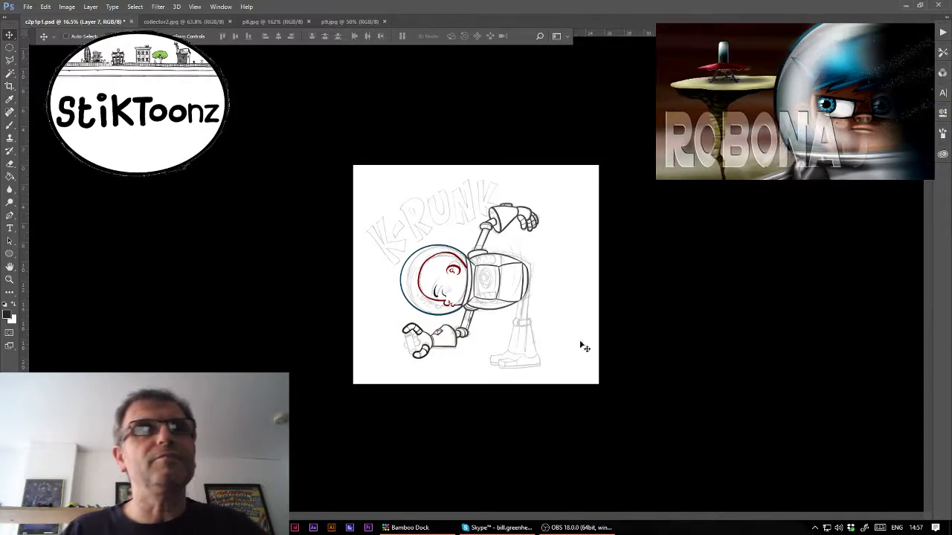
- Zoom into the lower-left hand and ink the upper and lower finger outlines plus a thumb crease
{"action": "left_click", "coordinate": [417, 348]}
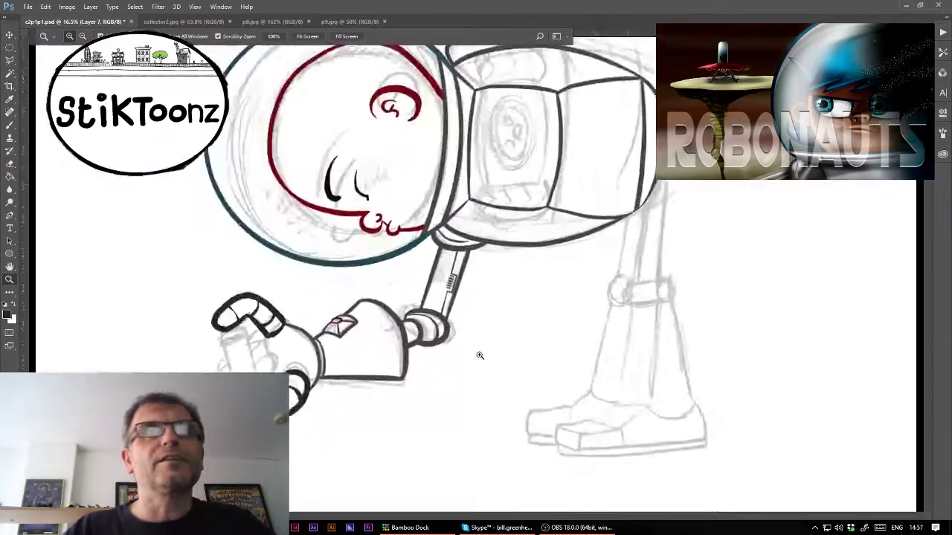
{"action": "left_click", "coordinate": [10, 99]}
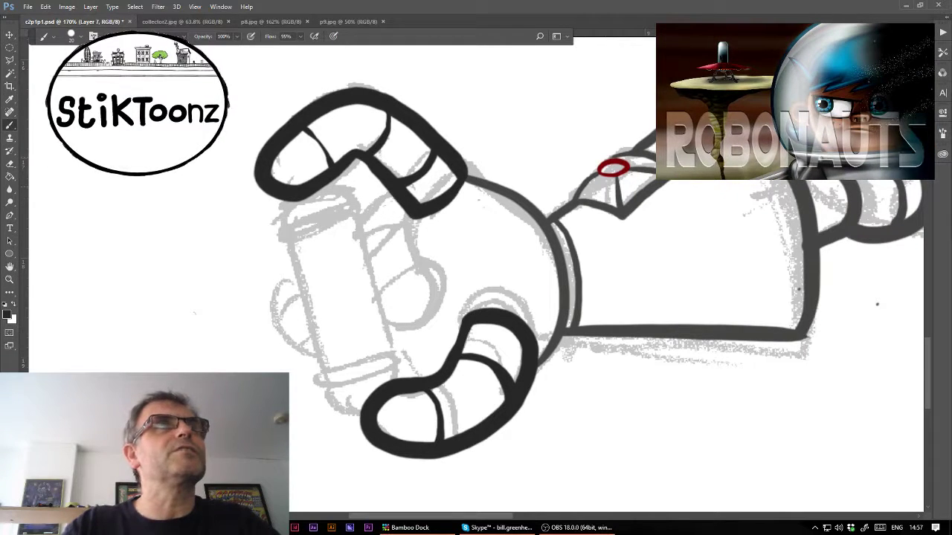
{"action": "mouse_move", "coordinate": [388, 199]}
{"action": "left_mouse_down"}
{"action": "mouse_move", "coordinate": [345, 227]}
{"action": "mouse_move", "coordinate": [317, 269]}
{"action": "left_mouse_up"}
{"action": "mouse_move", "coordinate": [336, 322]}
{"action": "left_mouse_down"}
{"action": "mouse_move", "coordinate": [362, 341]}
{"action": "mouse_move", "coordinate": [410, 343]}
{"action": "left_mouse_up"}
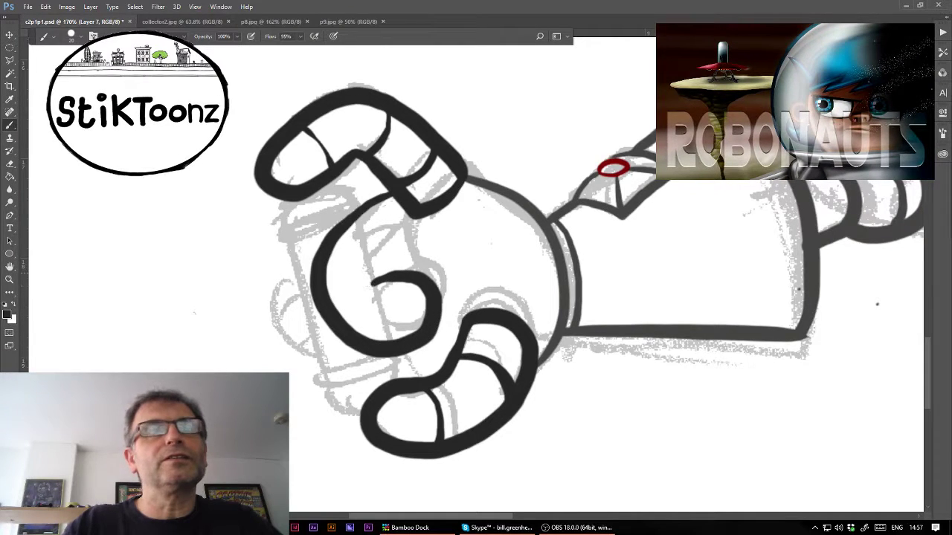
{"action": "left_click_drag", "start_coordinate": [372, 283], "coordinate": [382, 339]}
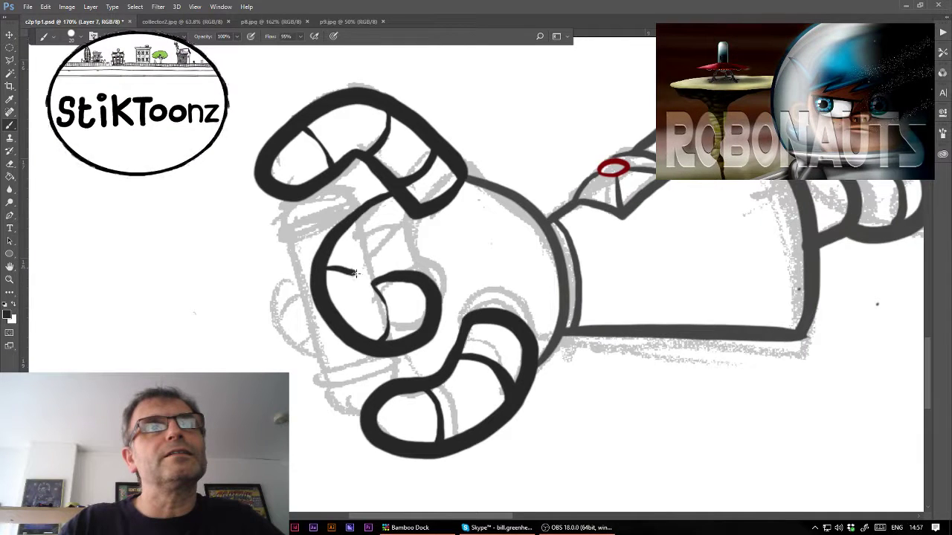
- Ink the thick thumb outline, its joint line and the outer hand curve, then make Layer 9 active
{"action": "left_click_drag", "start_coordinate": [395, 272], "coordinate": [420, 240]}
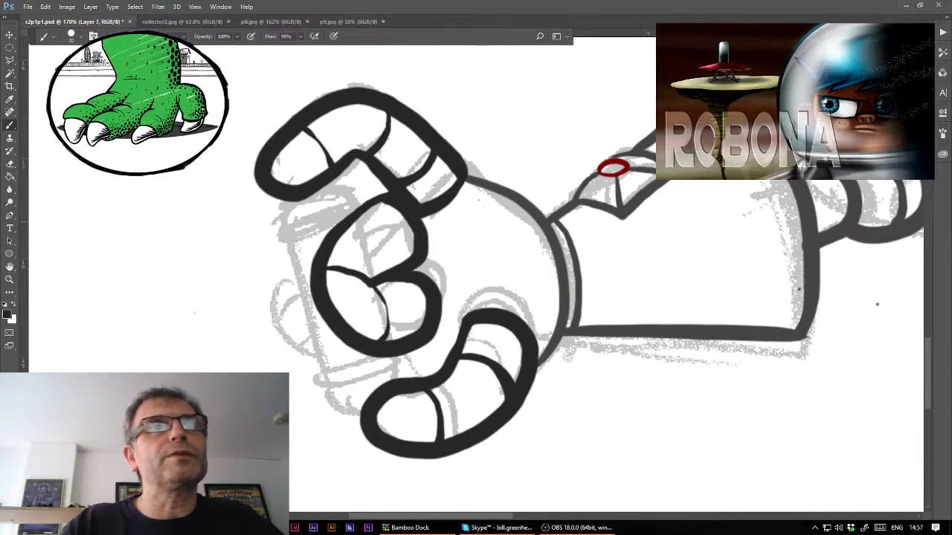
{"action": "left_click_drag", "start_coordinate": [368, 225], "coordinate": [399, 251]}
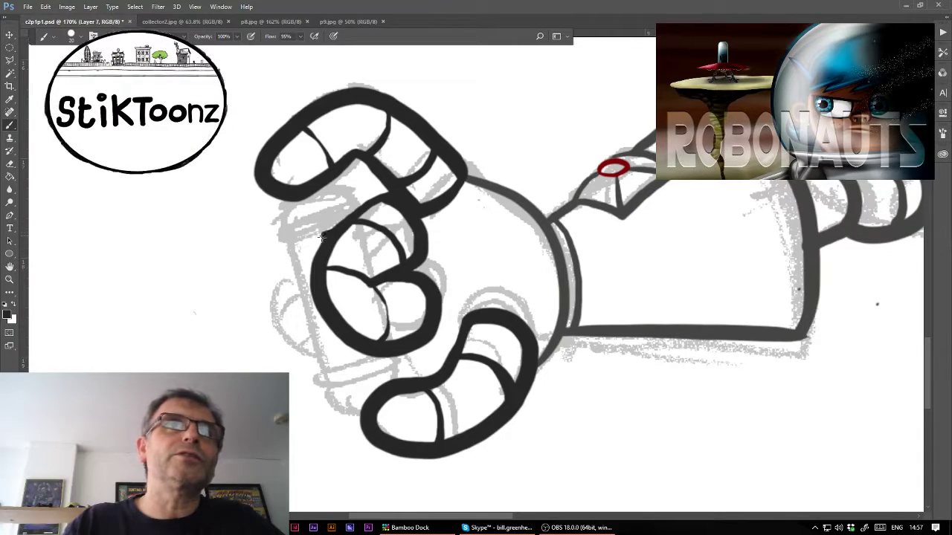
{"action": "left_click_drag", "start_coordinate": [321, 237], "coordinate": [362, 348]}
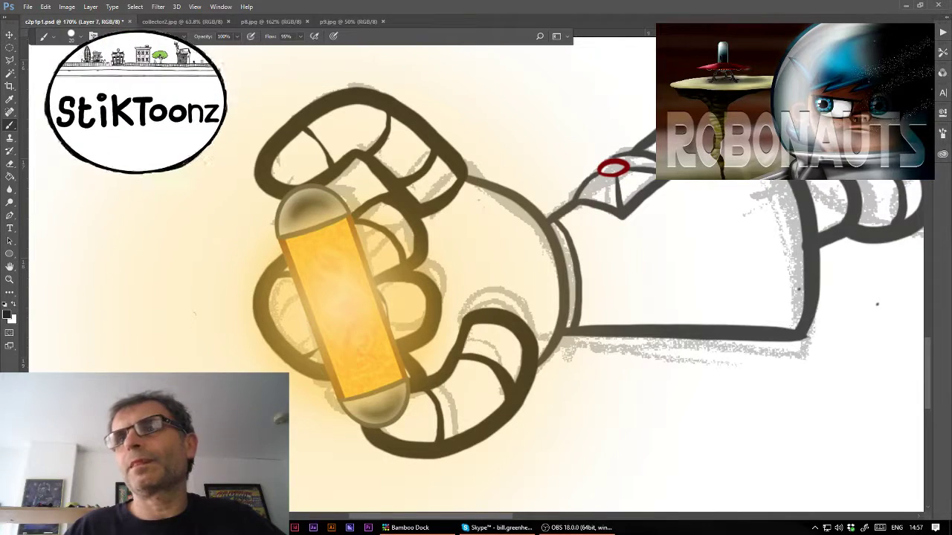
{"action": "key", "text": "ctrl+shift+alt+n"}
{"action": "key", "text": "ctrl+minus"}
{"action": "key", "text": "ctrl+minus"}
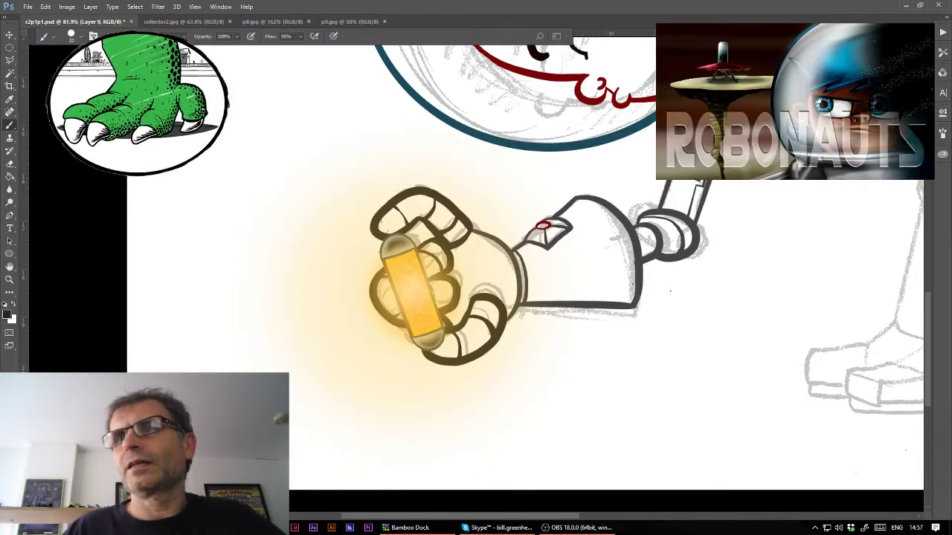
- Reopen vial.psd from recent files, dismiss the New Library prompt, and hide the speech bubble and text
{"action": "left_click", "coordinate": [27, 7]}
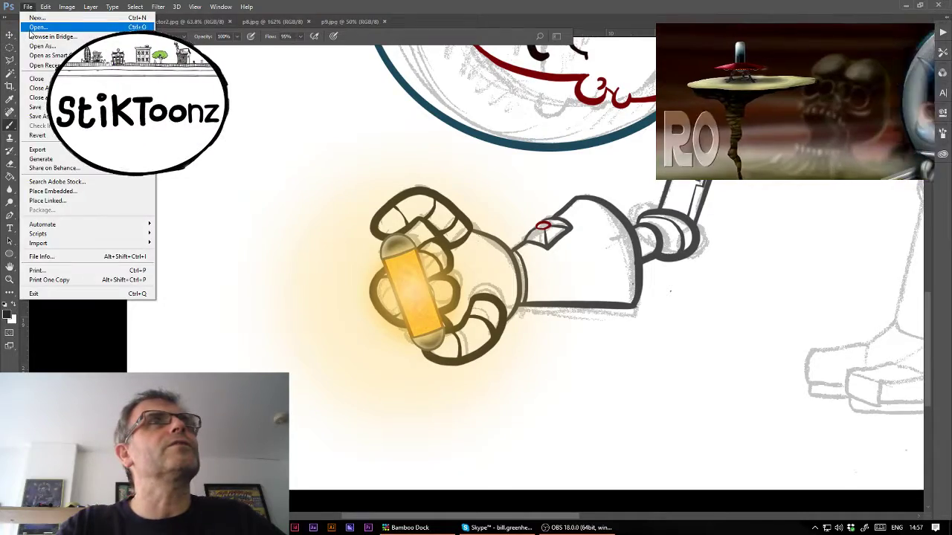
{"action": "left_click", "coordinate": [31, 28]}
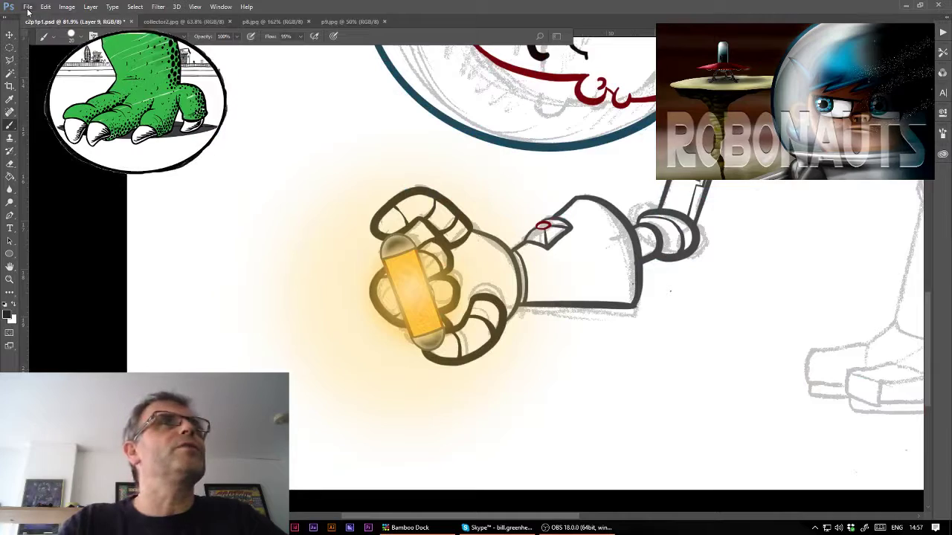
{"action": "left_click", "coordinate": [28, 7]}
{"action": "mouse_move", "coordinate": [44, 66]}
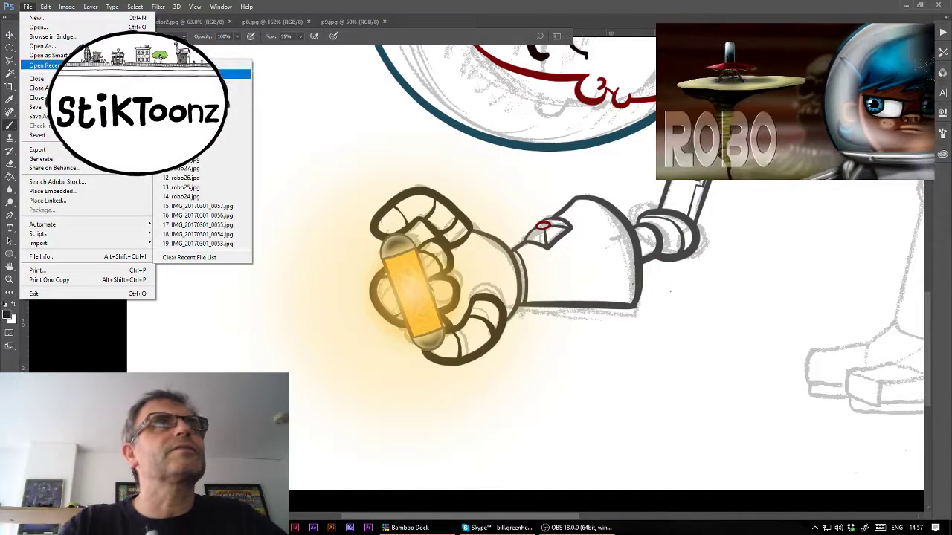
{"action": "key", "text": "Escape"}
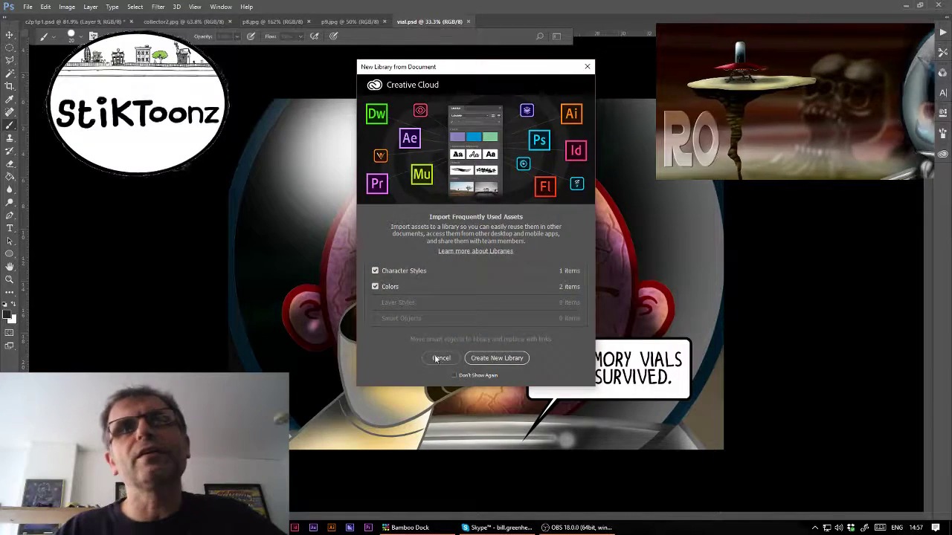
{"action": "left_click", "coordinate": [439, 358]}
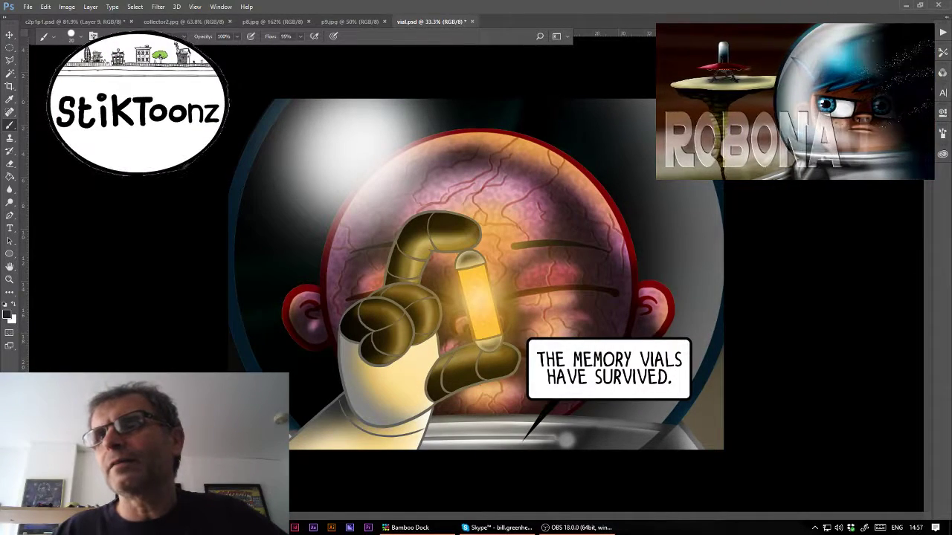
{"action": "key", "text": "Delete"}
{"action": "key", "text": "Delete"}
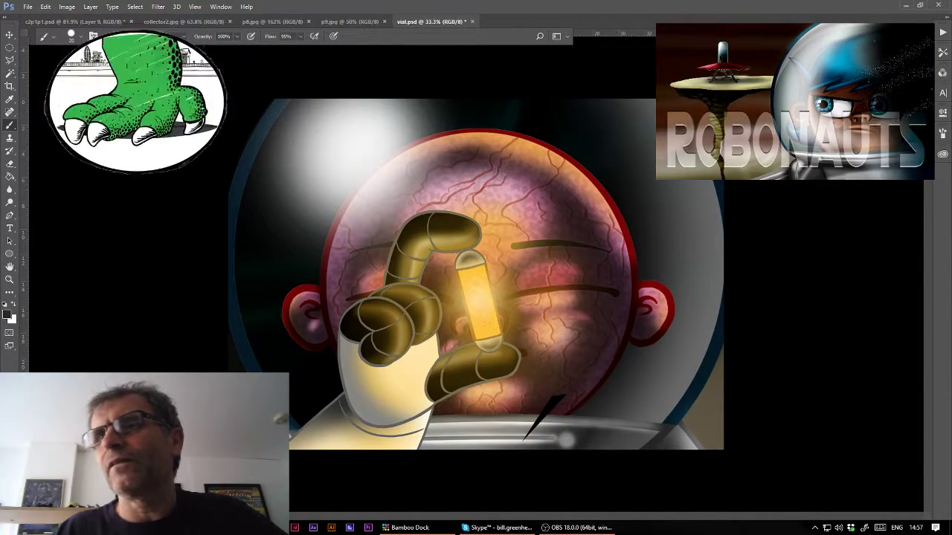
{"action": "key", "text": "alt+period"}
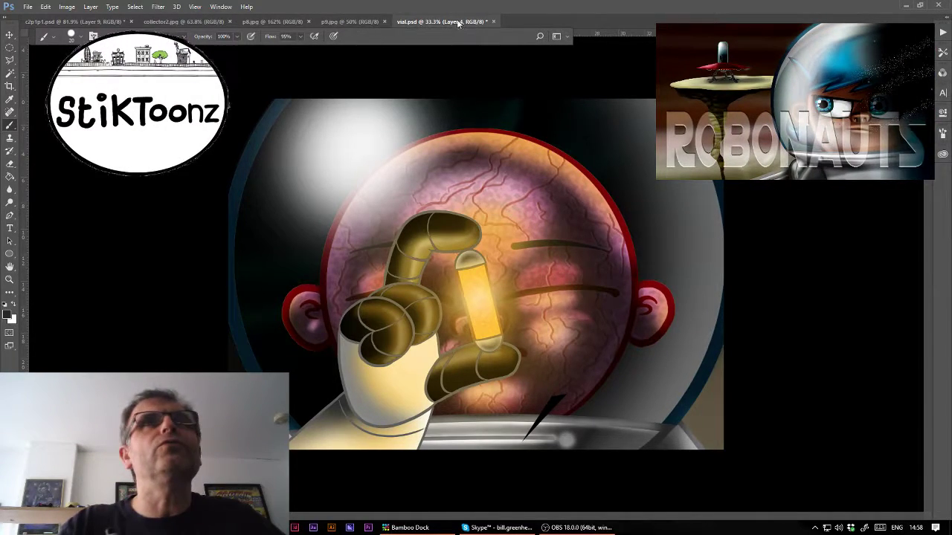
- Drag the vial and its glow from vial.psd into c2p1p1.psd, then close vial.psd without saving
{"action": "left_click_drag", "start_coordinate": [458, 23], "coordinate": [476, 48]}
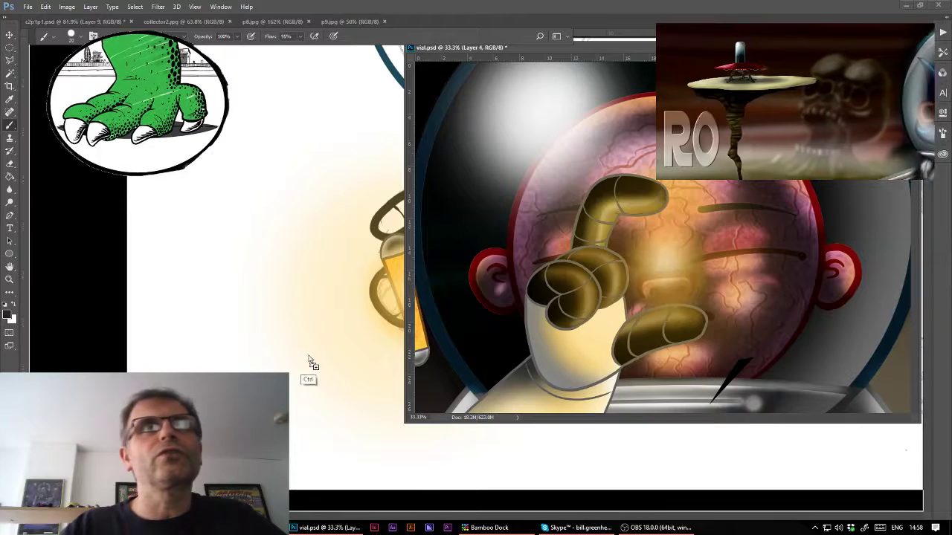
{"action": "left_click_drag", "start_coordinate": [309, 362], "coordinate": [310, 362]}
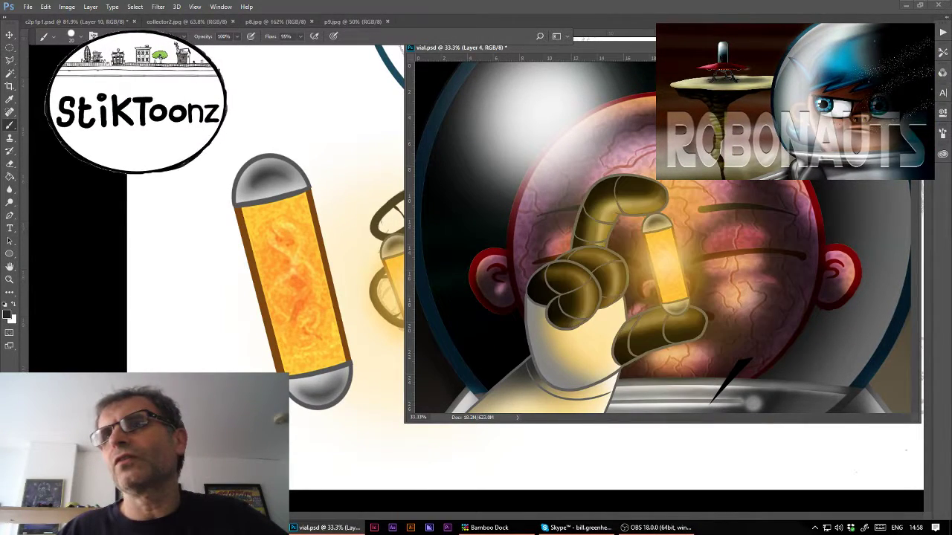
{"action": "left_click_drag", "start_coordinate": [582, 296], "coordinate": [551, 296]}
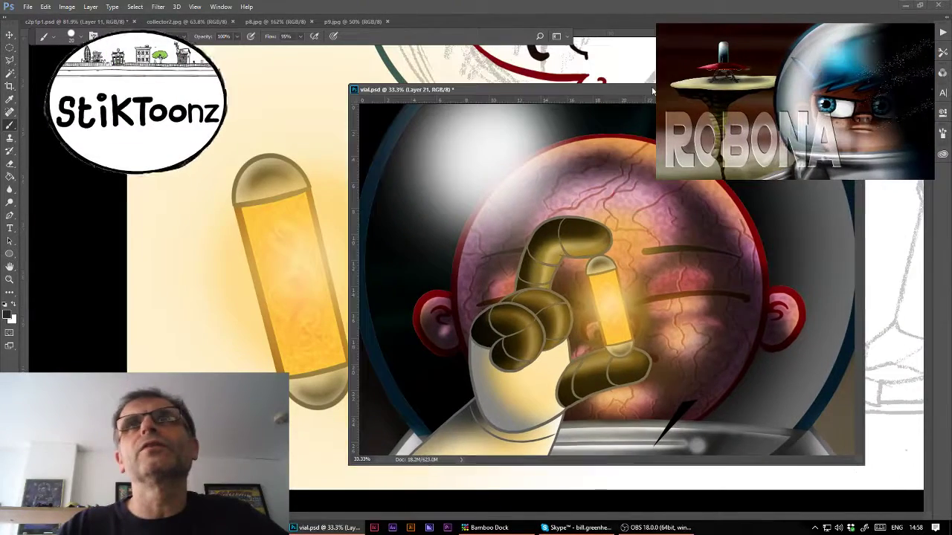
{"action": "left_click_drag", "start_coordinate": [653, 91], "coordinate": [654, 90]}
{"action": "left_click", "coordinate": [856, 88]}
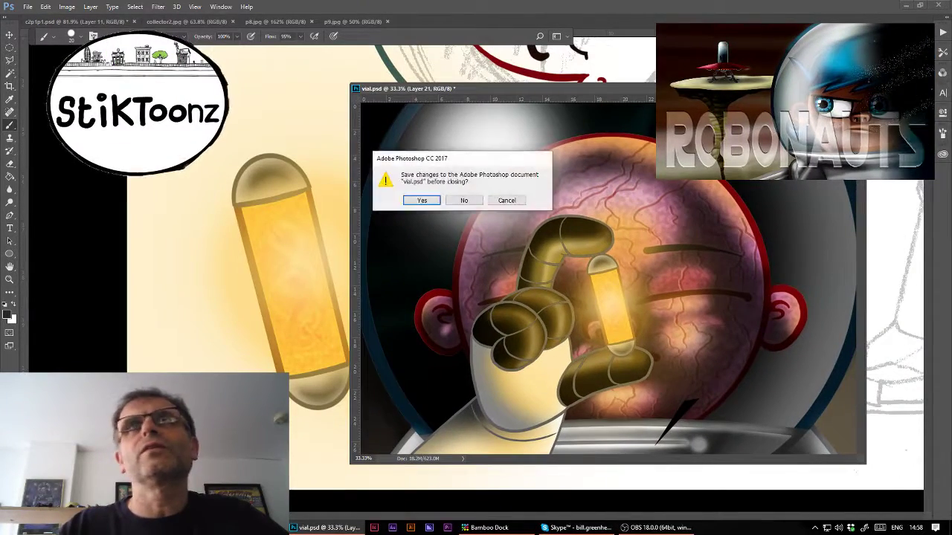
{"action": "left_click", "coordinate": [464, 200]}
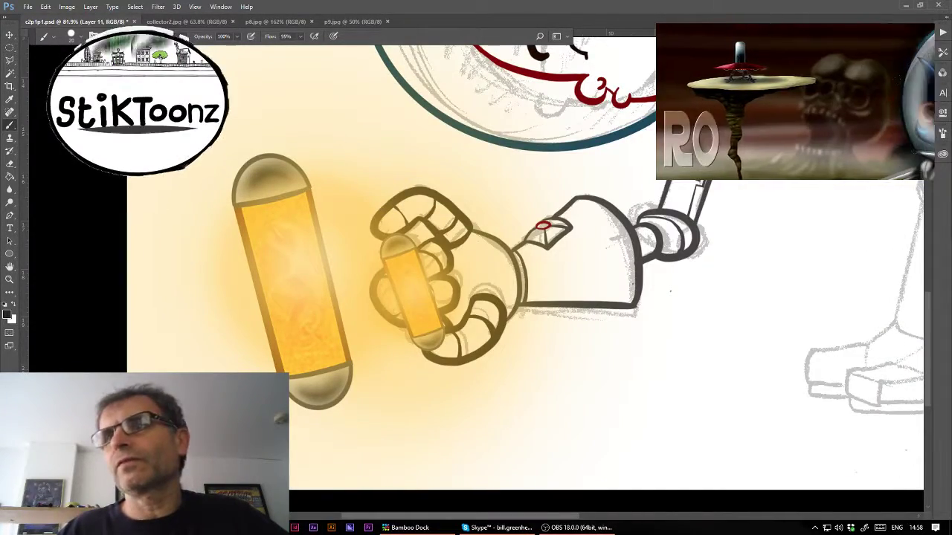
- Restore the small vial, seat it in the robot's fingers, hide the glow, and mask Layer 10
{"action": "key", "text": "ctrl+z"}
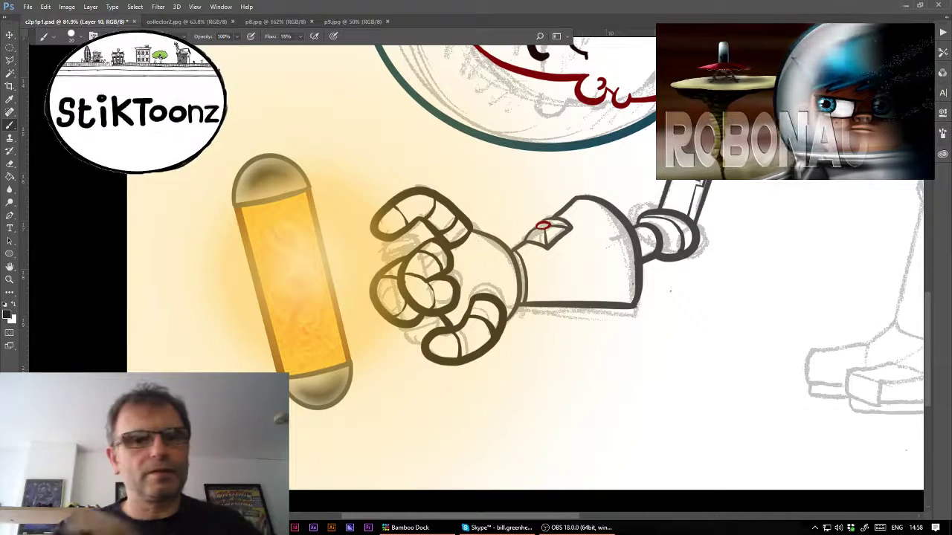
{"action": "key", "text": "ctrl+z"}
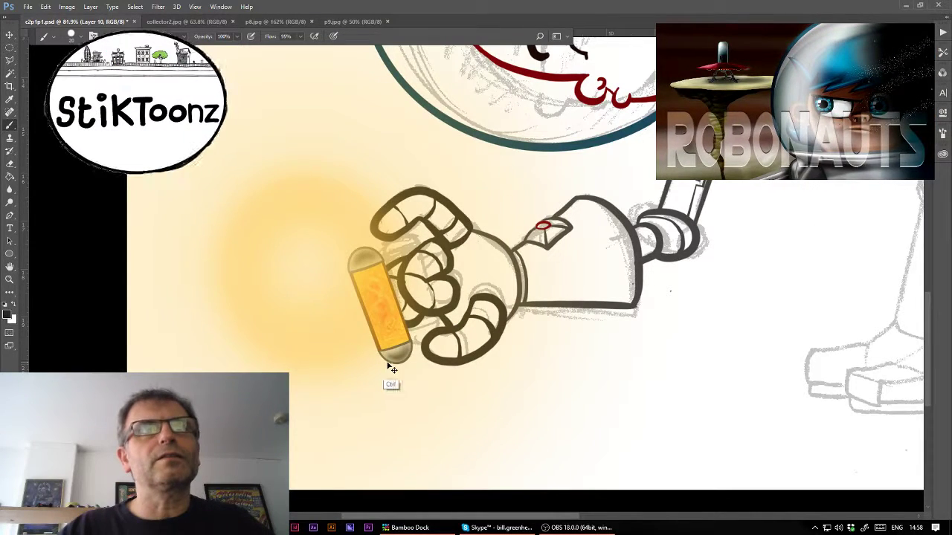
{"action": "left_click_drag", "start_coordinate": [391, 367], "coordinate": [417, 349]}
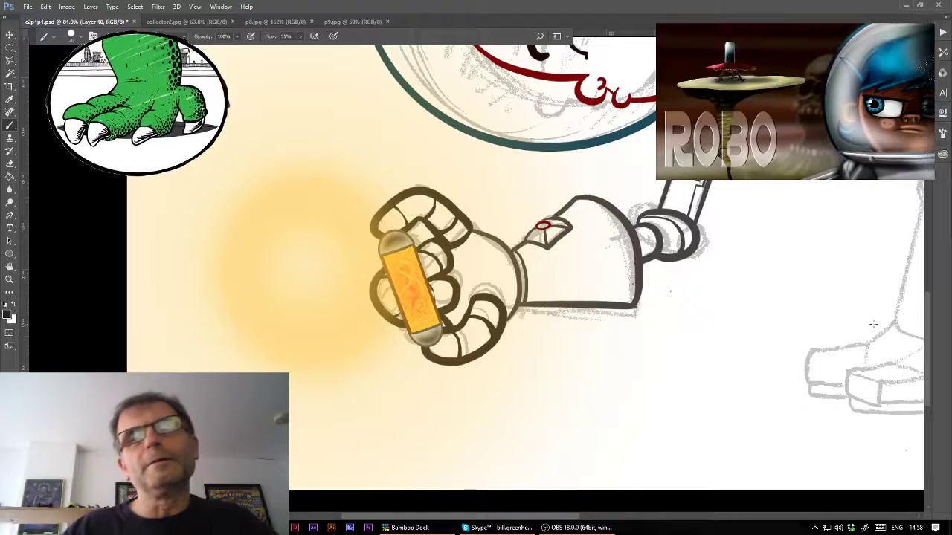
{"action": "key", "text": "ctrl+z"}
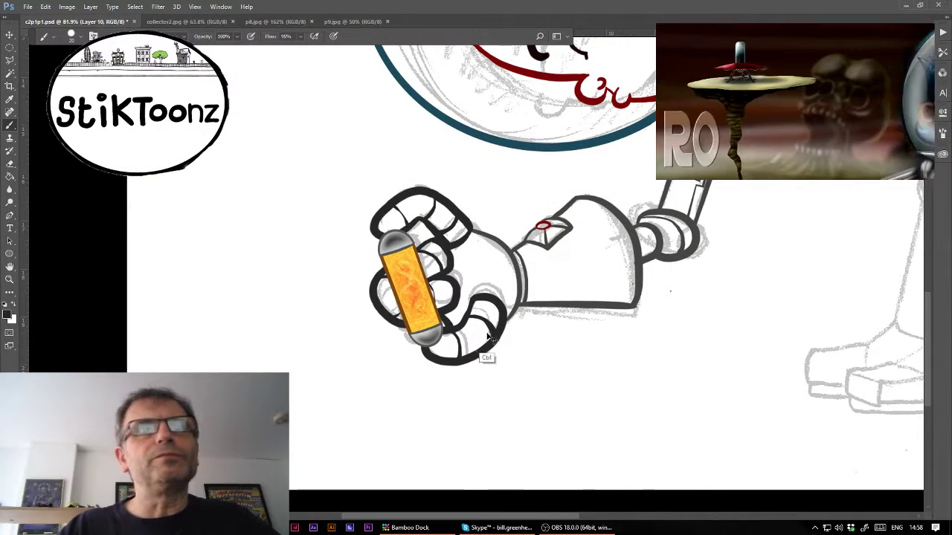
{"action": "left_click_drag", "start_coordinate": [487, 338], "coordinate": [493, 336]}
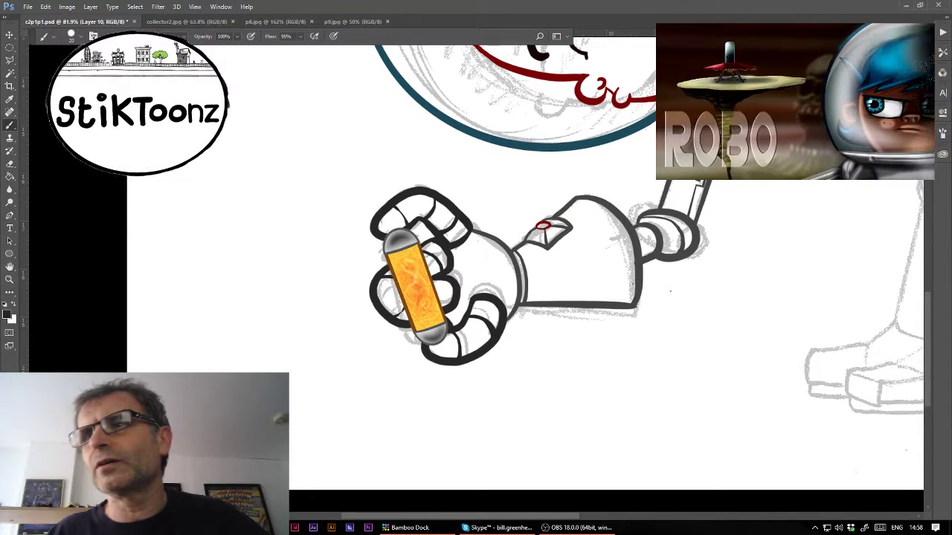
{"action": "key", "text": "ctrl+backslash"}
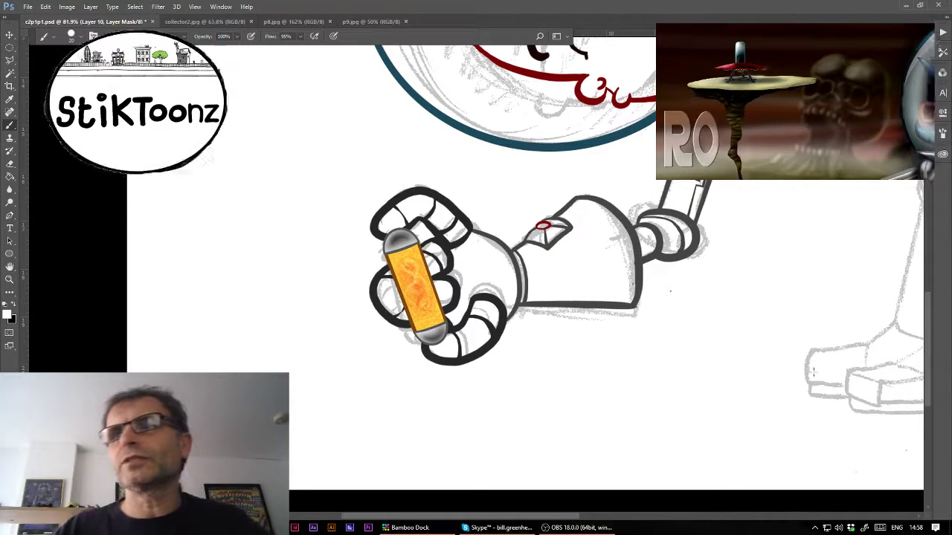
- Check Layer 10's mask in the Layers panel and set black as the foreground colour
{"action": "key", "text": "F7"}
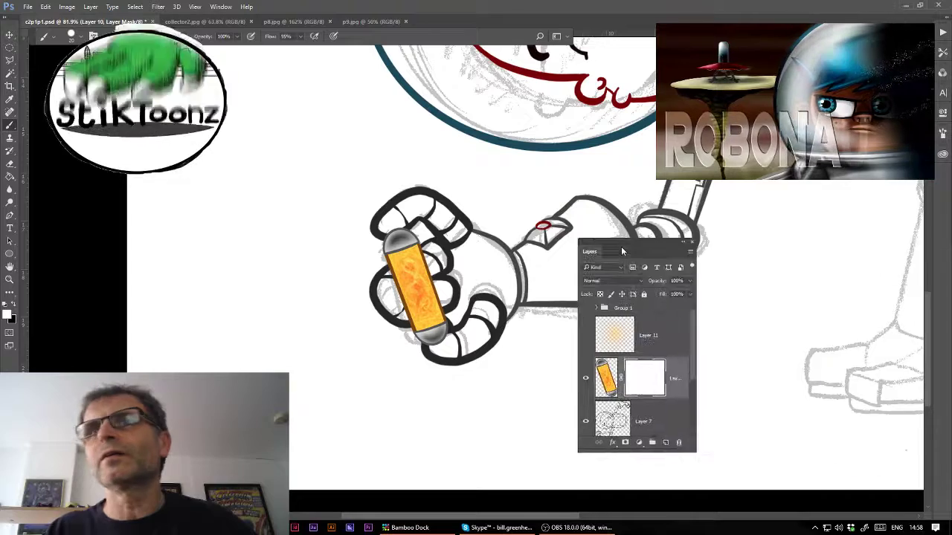
{"action": "left_click_drag", "start_coordinate": [622, 251], "coordinate": [528, 234]}
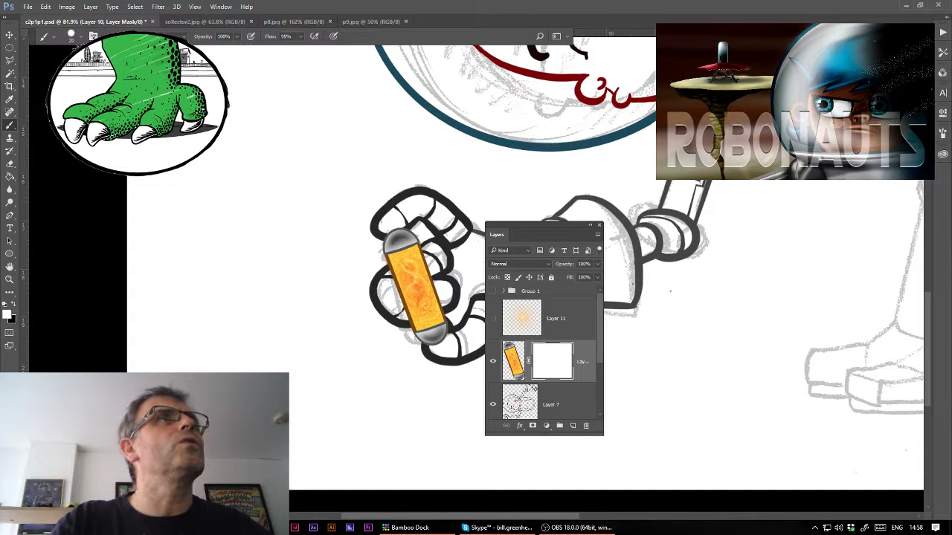
{"action": "left_click", "coordinate": [12, 311]}
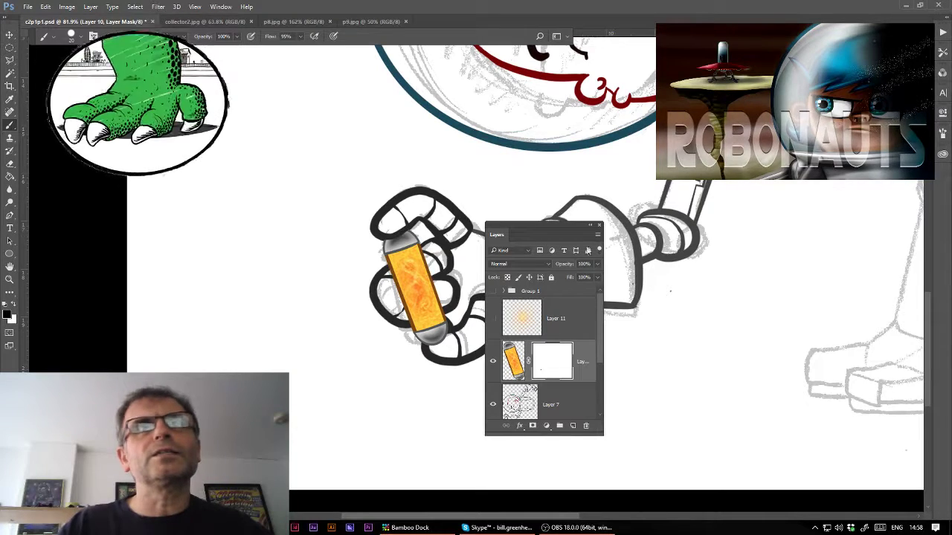
{"action": "key", "text": "F7"}
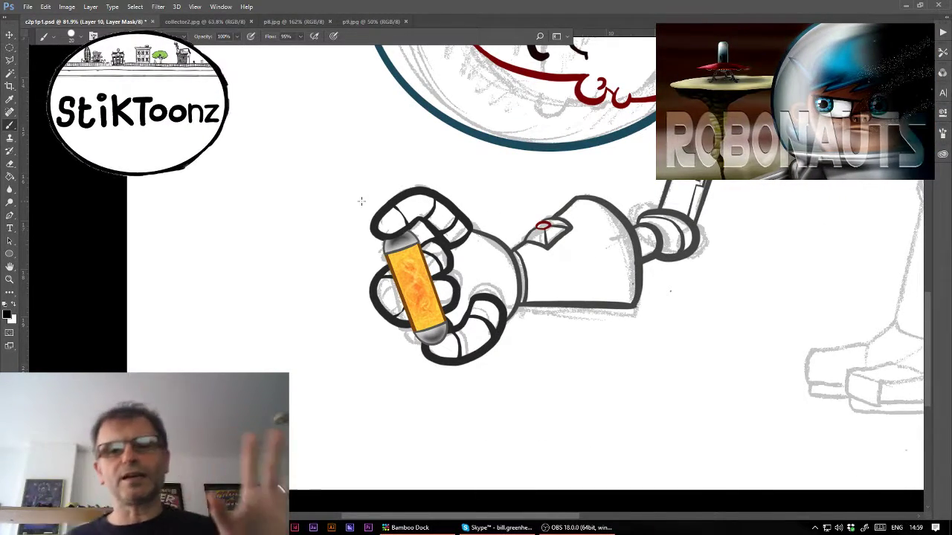
- Paint black on Layer 10's mask at close zoom so the vial top hides behind the glove
{"action": "key", "text": "z"}
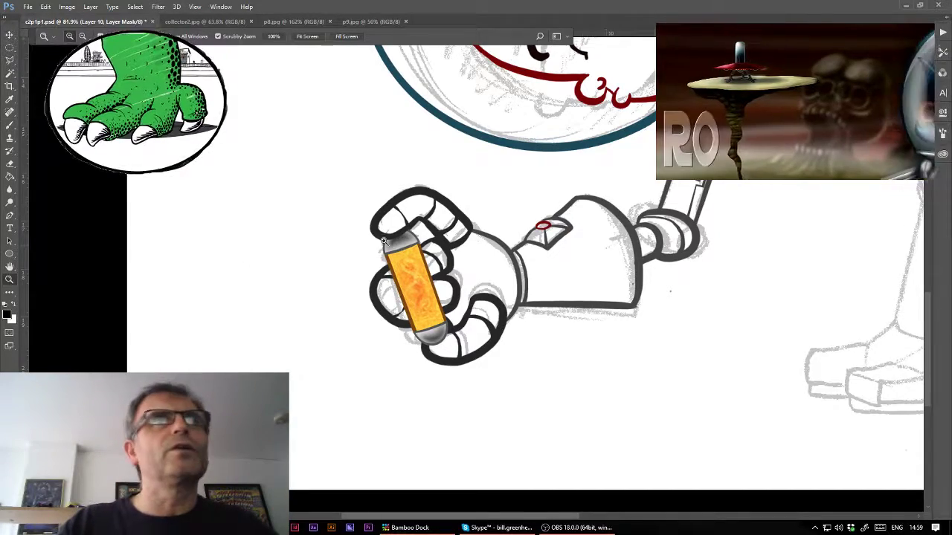
{"action": "left_click_drag", "start_coordinate": [397, 264], "coordinate": [476, 264]}
{"action": "key", "text": "b"}
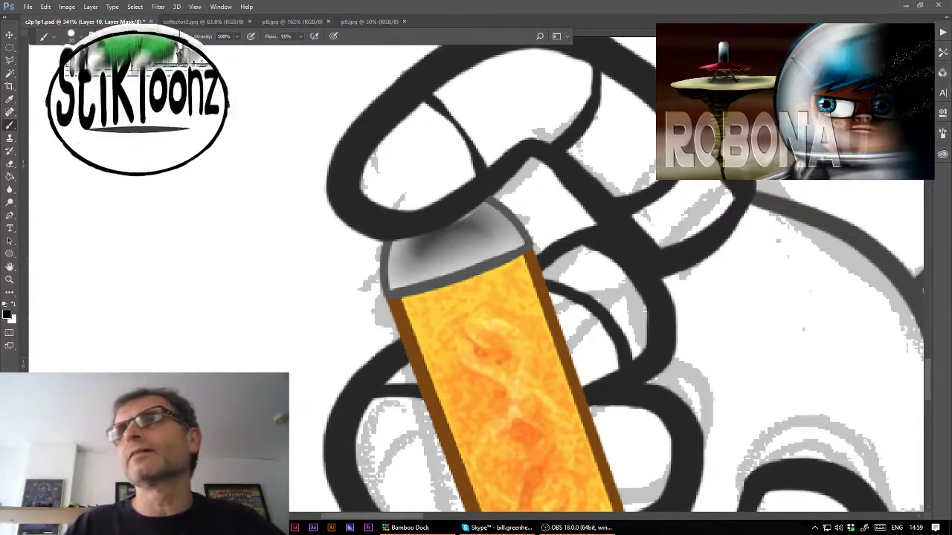
{"action": "key", "text": "ctrl+minus"}
{"action": "key", "text": "ctrl+minus"}
{"action": "key", "text": "ctrl+minus"}
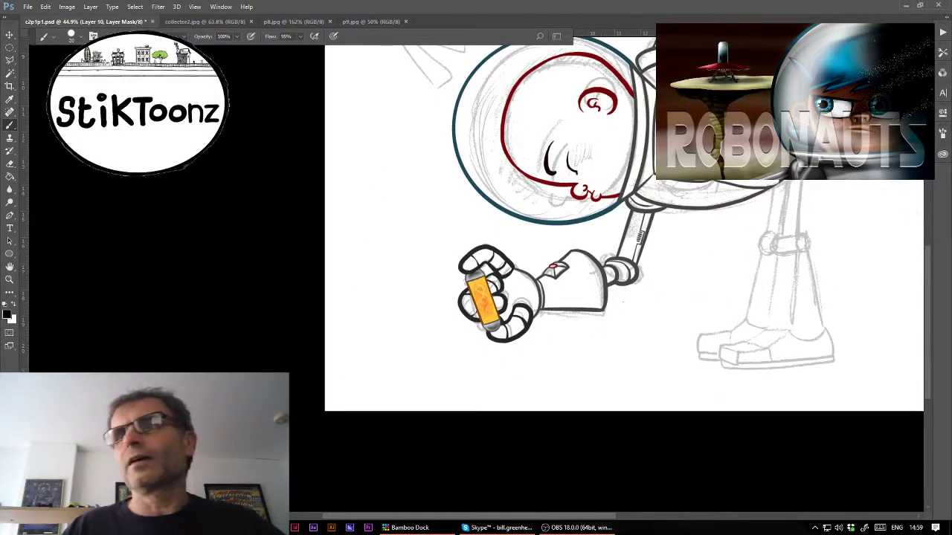
- Browse the Edit and Window menus, briefly starting Free Transform on the vial
{"action": "left_click", "coordinate": [45, 6]}
{"action": "left_click", "coordinate": [74, 208]}
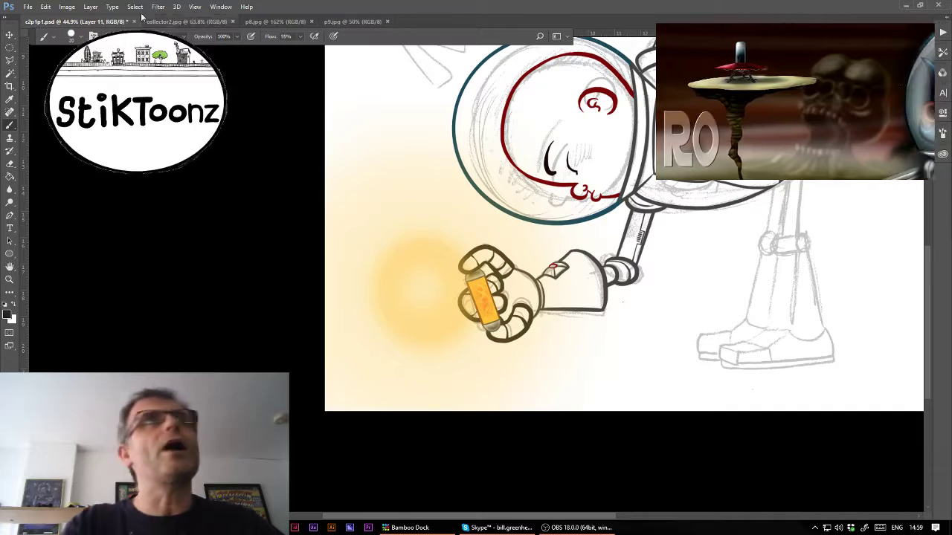
{"action": "left_click", "coordinate": [45, 7]}
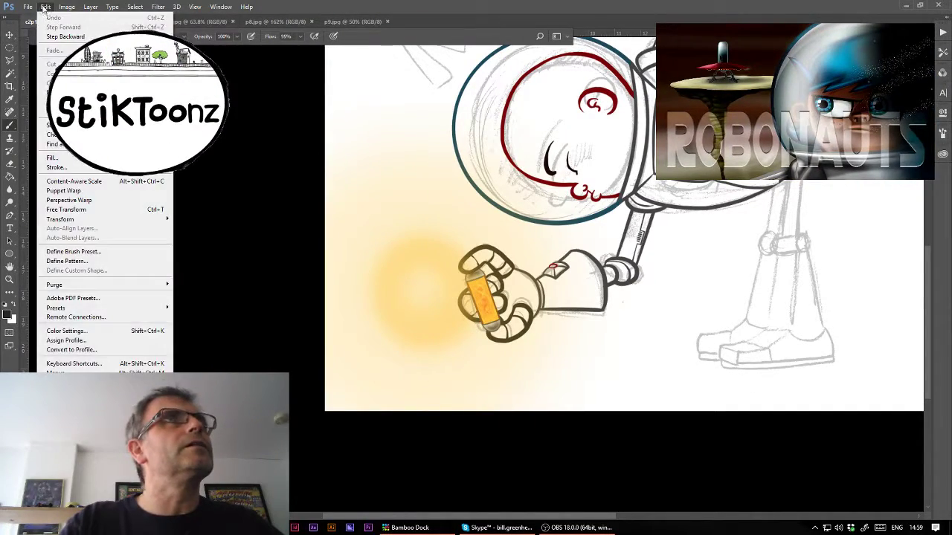
{"action": "left_click", "coordinate": [221, 7]}
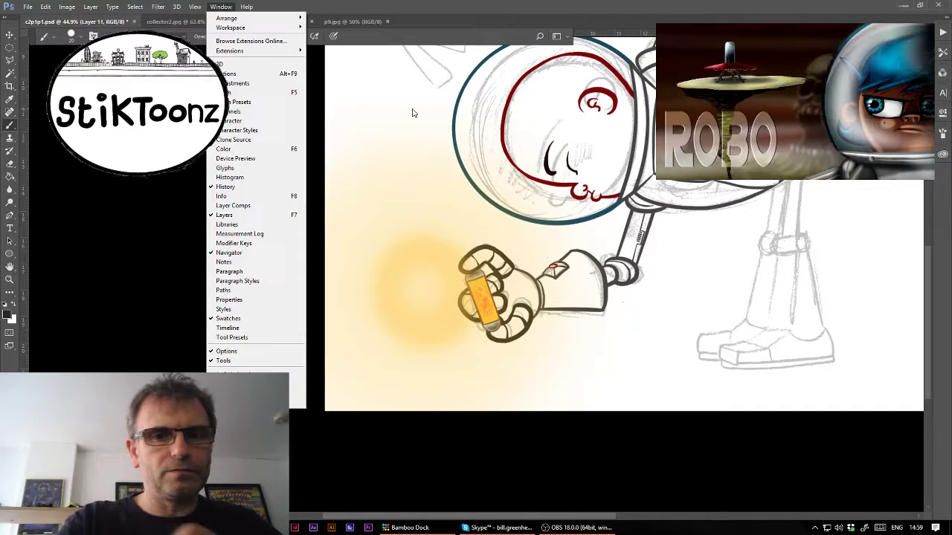
{"action": "left_click", "coordinate": [457, 421]}
- Undo the stray glow, shift the glow layer toward the vial, then delete it
{"action": "key", "text": "ctrl+z"}
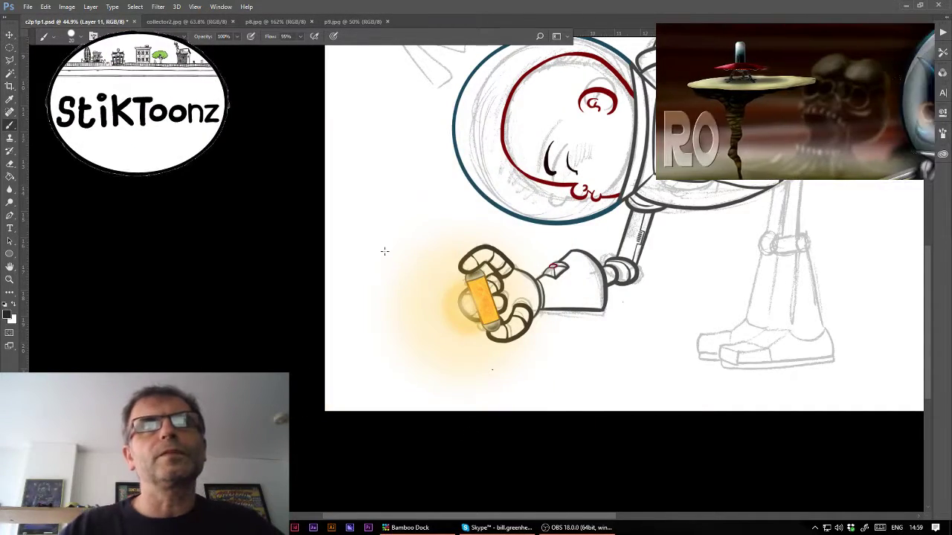
{"action": "left_click", "coordinate": [9, 35]}
{"action": "left_click_drag", "start_coordinate": [508, 324], "coordinate": [522, 317]}
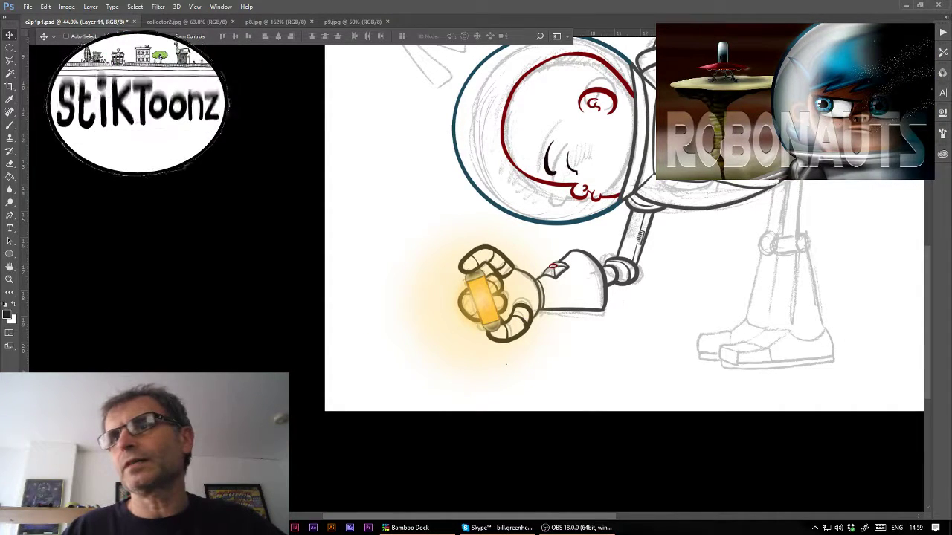
{"action": "key", "text": "Delete"}
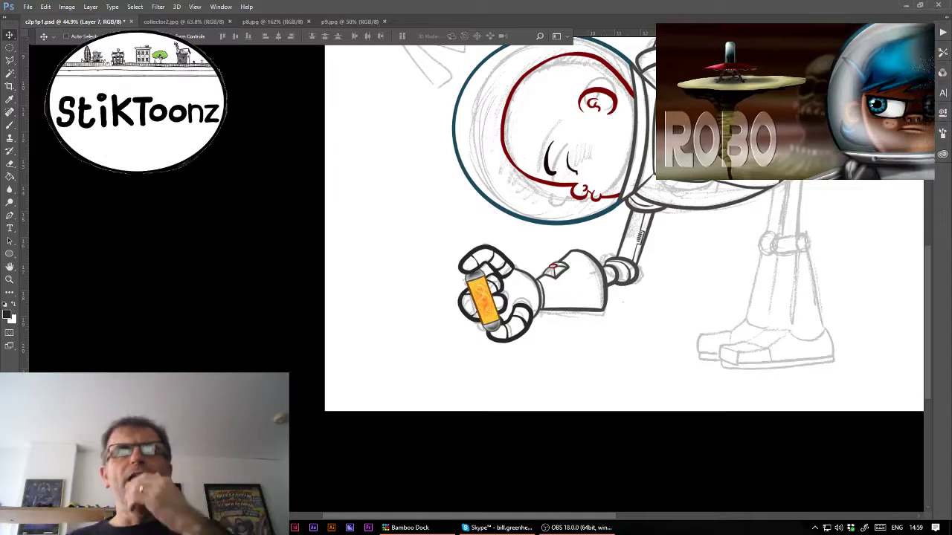
- Show the purple chest panel layer and select the layer above it
{"action": "scroll", "coordinate": [565, 276], "scroll_direction": "up", "scroll_amount": 3}
{"action": "scroll", "coordinate": [521, 275], "scroll_direction": "right", "scroll_amount": 1}
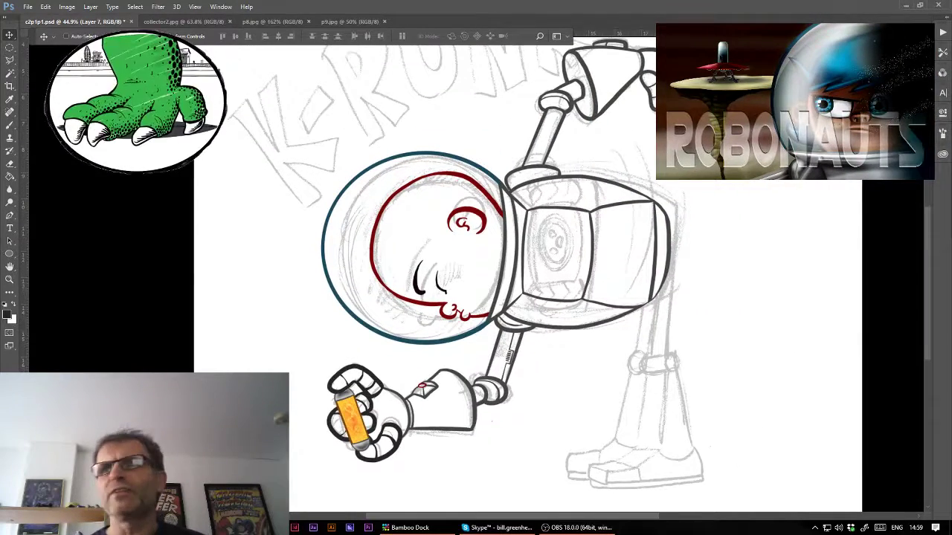
{"action": "scroll", "coordinate": [520, 275], "scroll_direction": "up", "scroll_amount": 1}
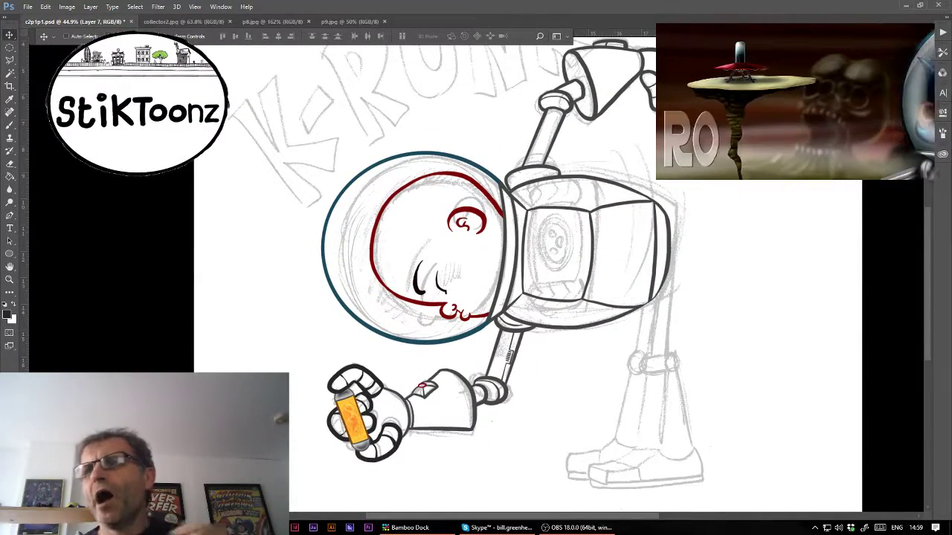
{"action": "key", "text": "ctrl+comma"}
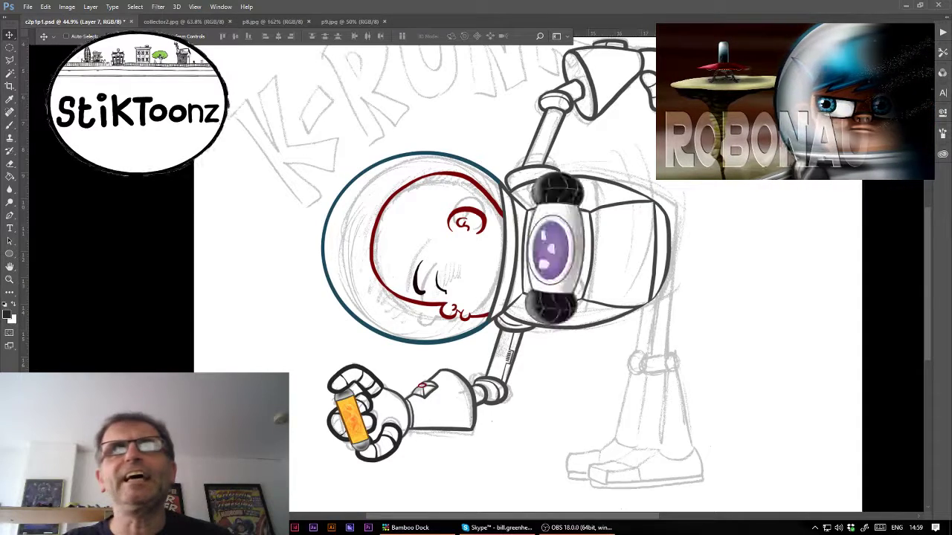
{"action": "key", "text": "ctrl+comma"}
{"action": "key", "text": "ctrl+comma"}
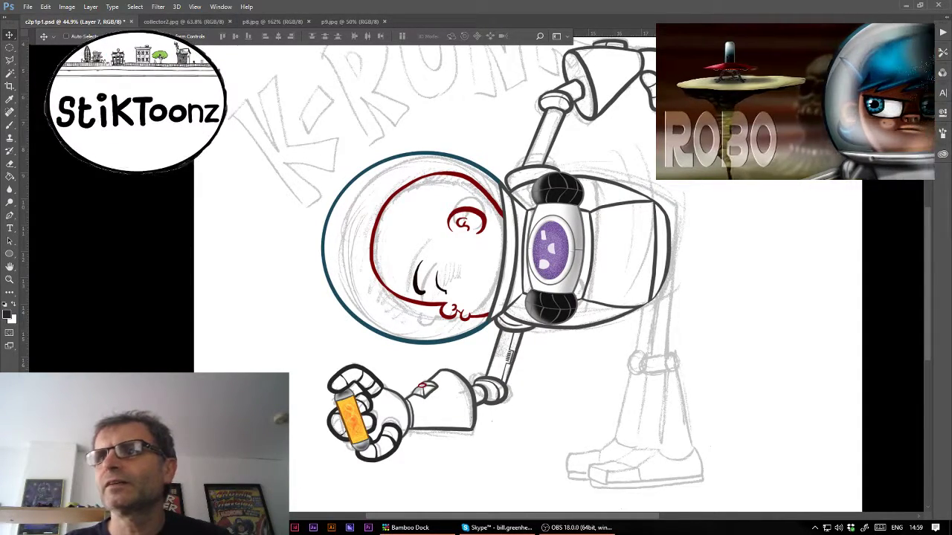
{"action": "key", "text": "alt+bracketright"}
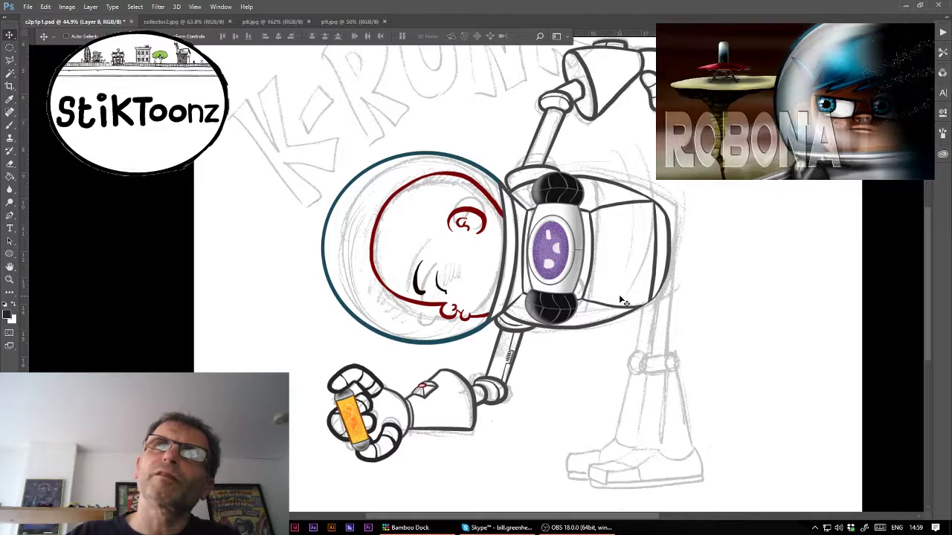
- Save the drawing, then hide the purple chest panel again
{"action": "left_click", "coordinate": [27, 7]}
{"action": "left_click", "coordinate": [37, 113]}
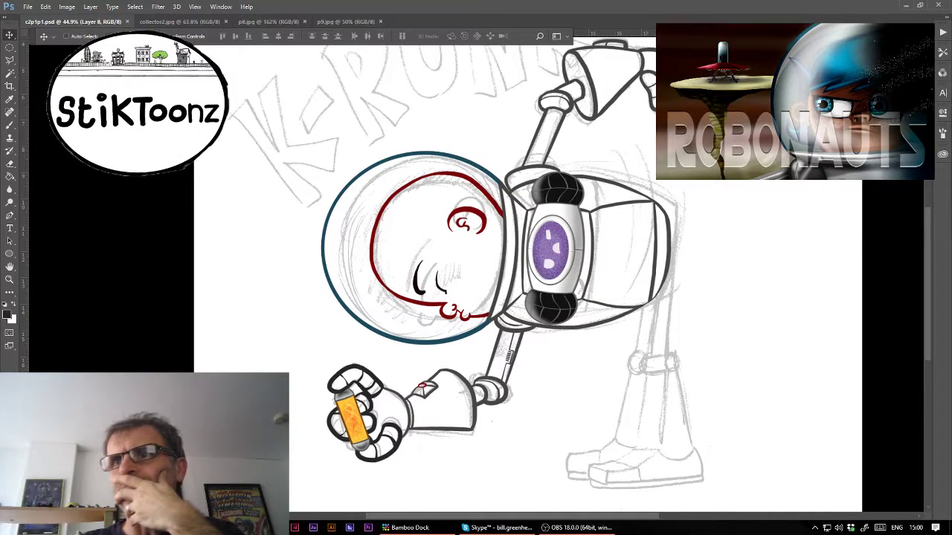
{"action": "key", "text": "ctrl+z"}
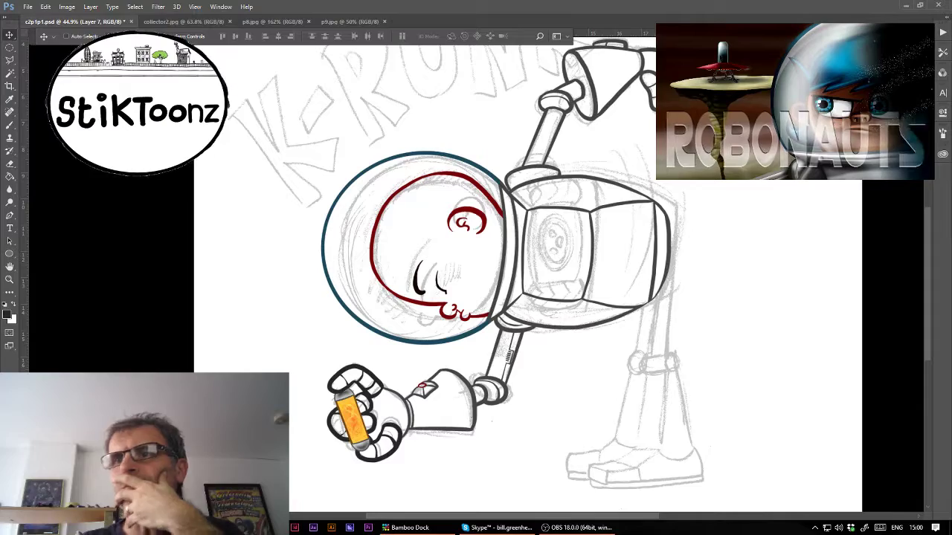
{"action": "left_click", "coordinate": [10, 279]}
- Zoom onto the upper arm and trace a notched Polygonal Lasso selection along its tube
{"action": "left_click", "coordinate": [521, 111]}
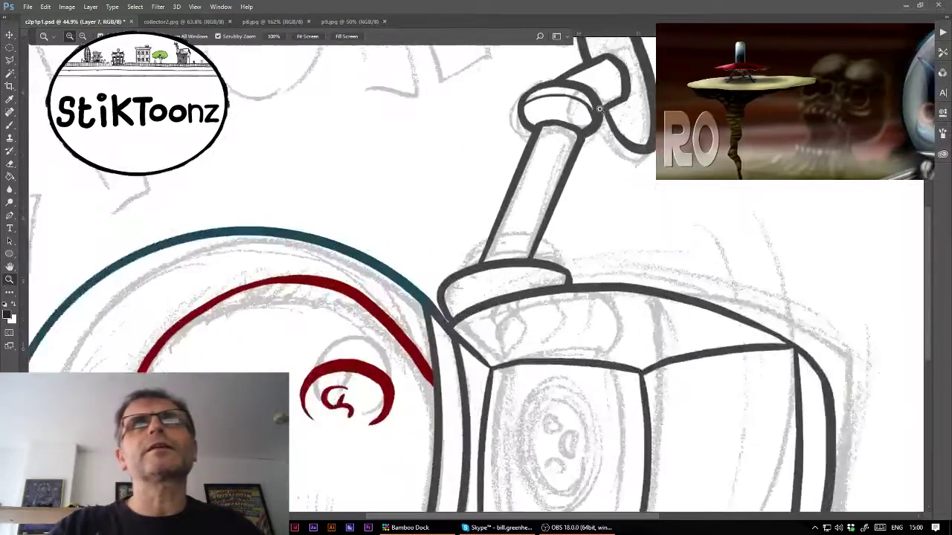
{"action": "left_click", "coordinate": [9, 60]}
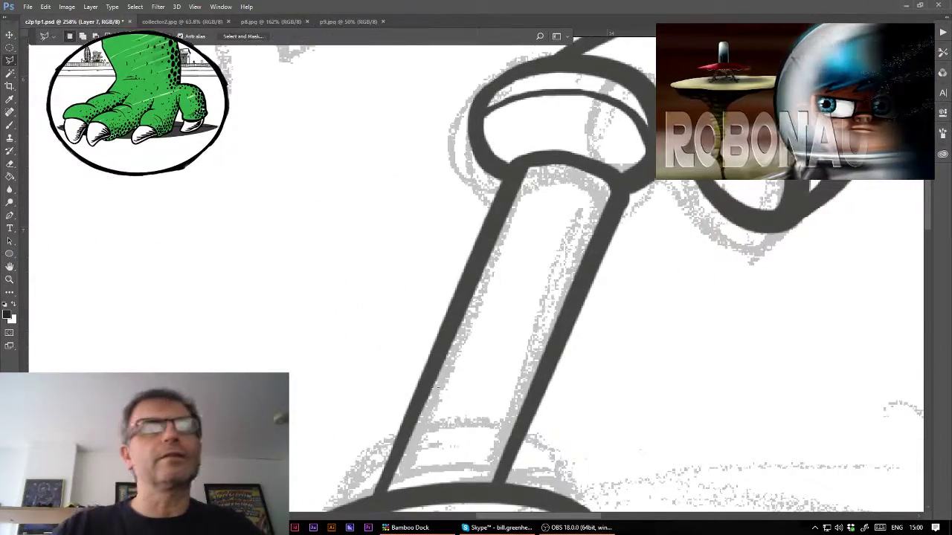
{"action": "left_click", "coordinate": [457, 487]}
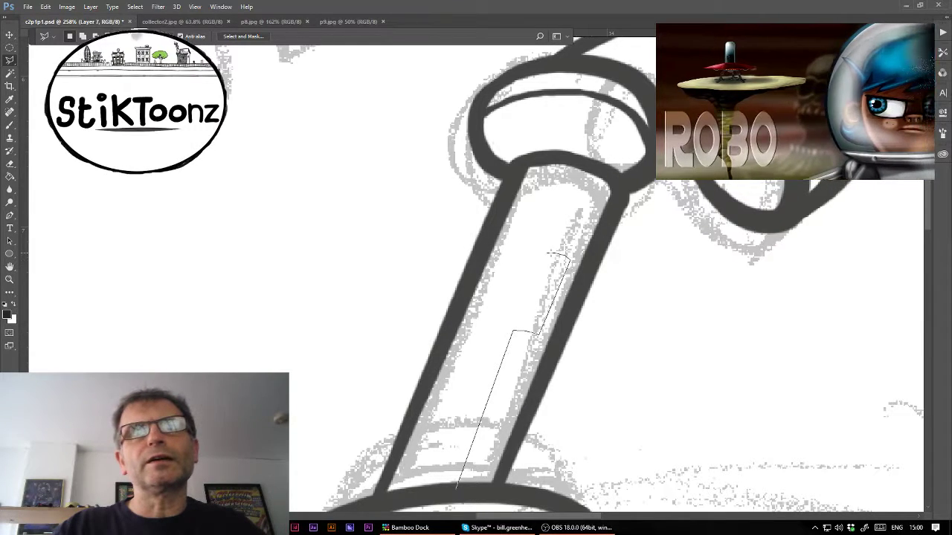
{"action": "left_click", "coordinate": [546, 252]}
{"action": "left_click", "coordinate": [576, 167]}
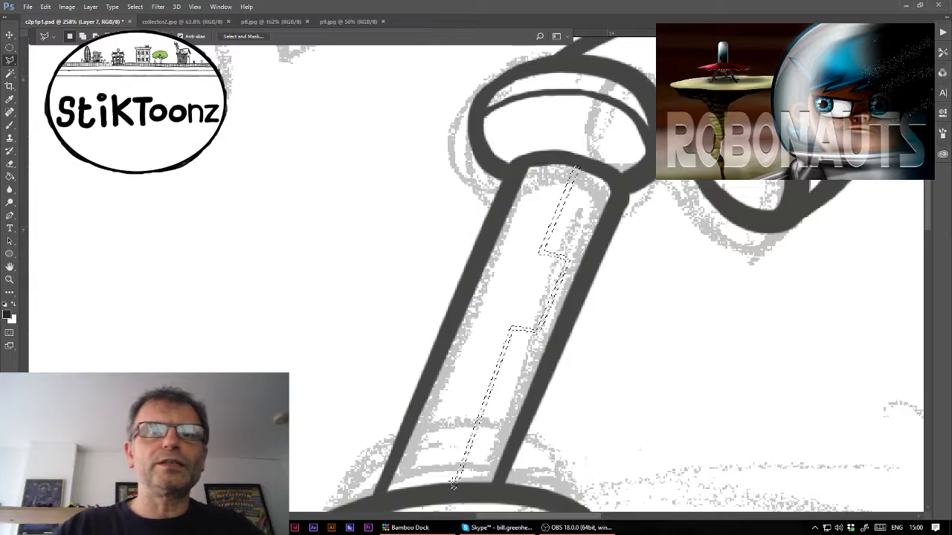
- Sample the dark ink, brush the stepped panel edges, and add stacked vent dashes on the tube
{"action": "left_click", "coordinate": [10, 101]}
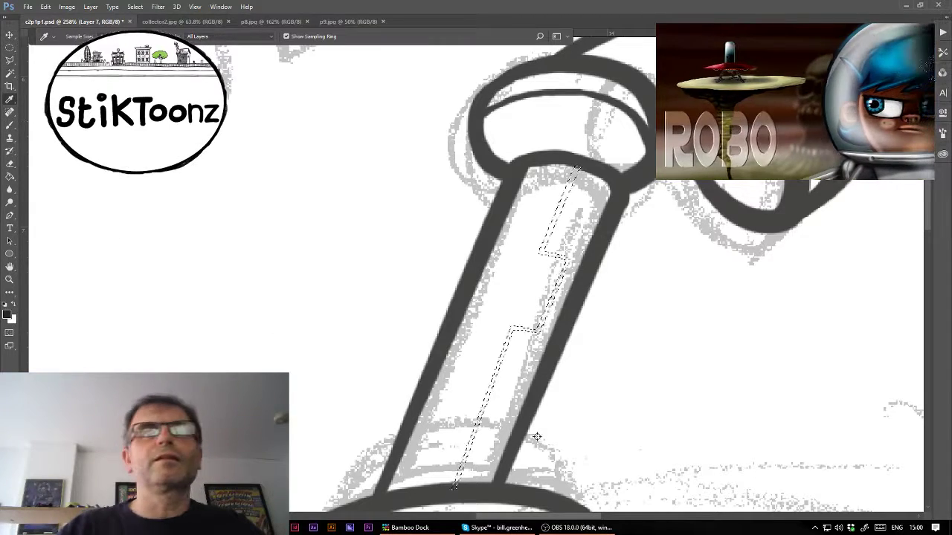
{"action": "left_click", "coordinate": [10, 125]}
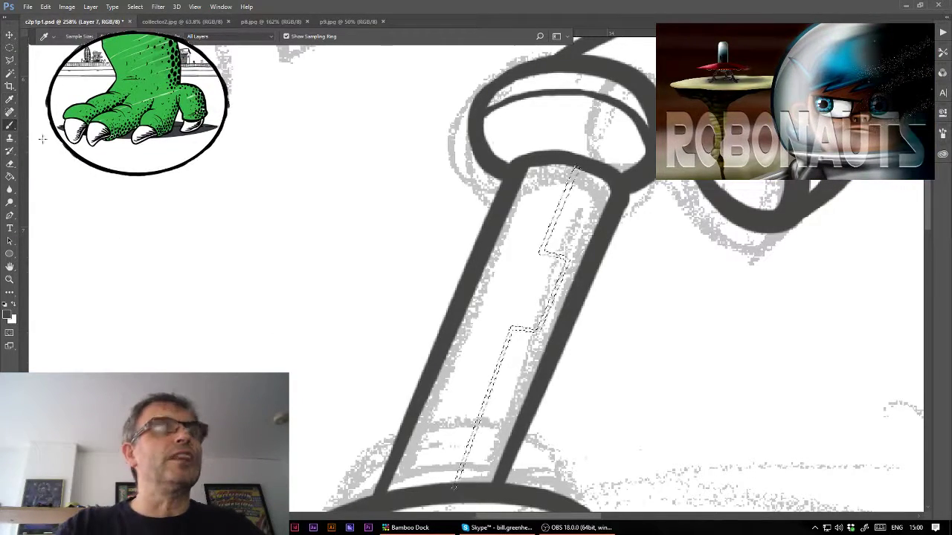
{"action": "left_click_drag", "start_coordinate": [577, 170], "coordinate": [556, 214]}
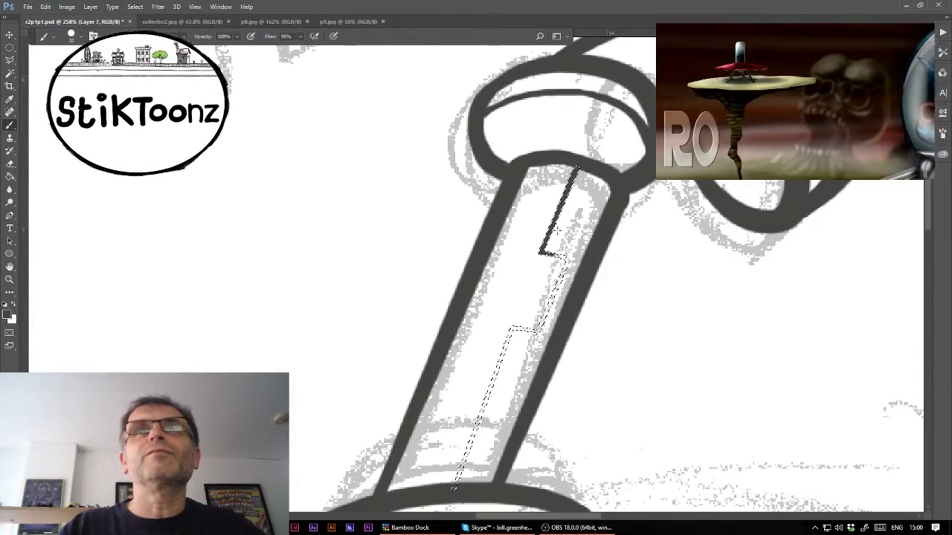
{"action": "left_click_drag", "start_coordinate": [494, 379], "coordinate": [455, 484]}
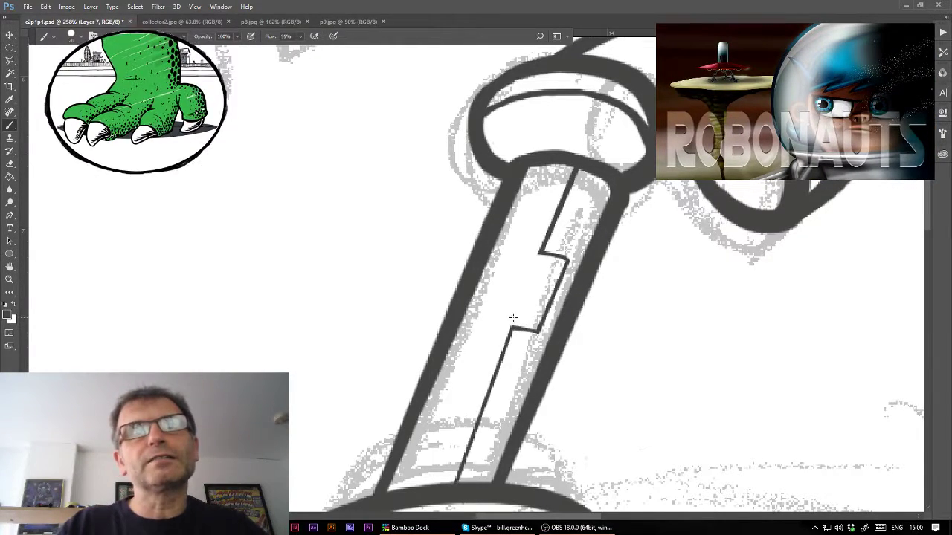
{"action": "left_click_drag", "start_coordinate": [513, 318], "coordinate": [530, 321]}
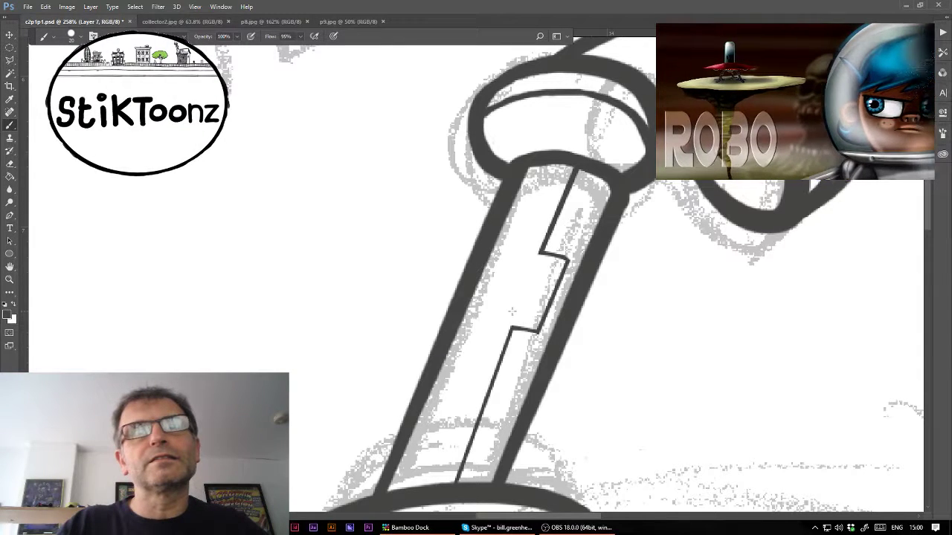
{"action": "mouse_move", "coordinate": [522, 305]}
{"action": "left_mouse_down"}
{"action": "mouse_move", "coordinate": [540, 301]}
{"action": "mouse_move", "coordinate": [545, 279]}
{"action": "left_mouse_up"}
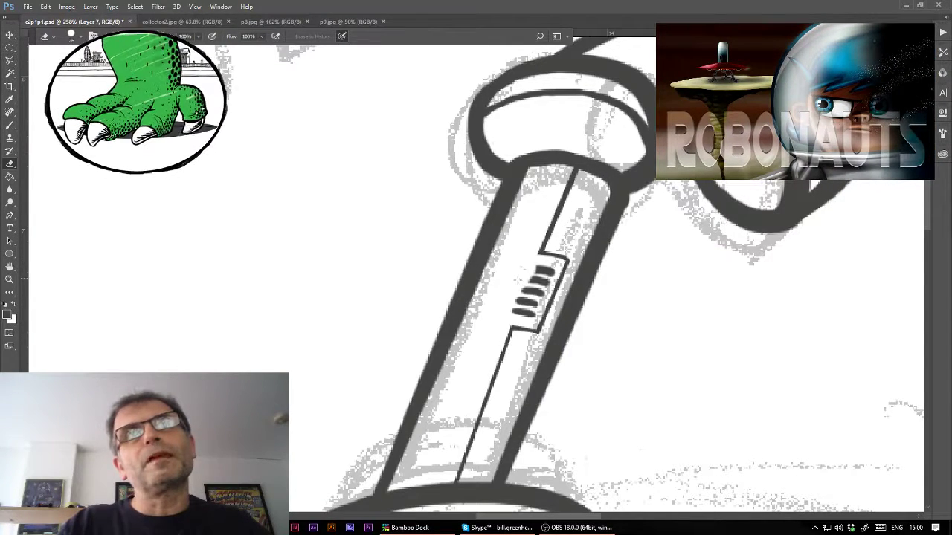
{"action": "left_click_drag", "start_coordinate": [512, 301], "coordinate": [535, 294]}
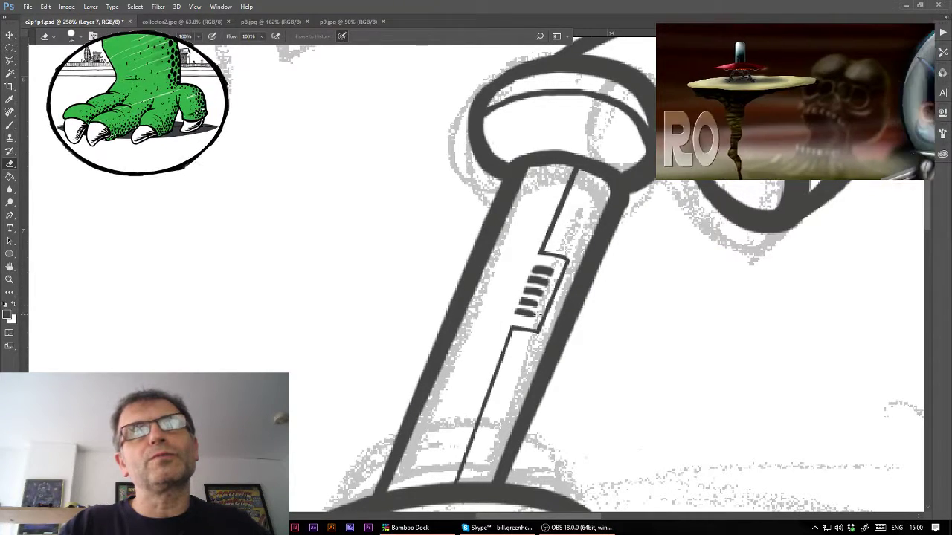
- Zoom in on the leg and brush a long tapered ink stroke
{"action": "scroll", "coordinate": [476, 275], "scroll_direction": "down", "scroll_amount": 3}
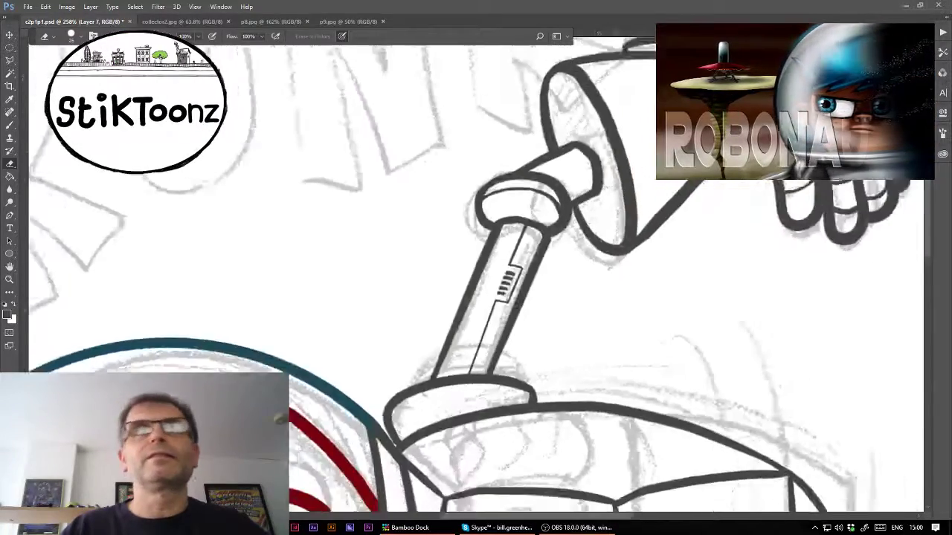
{"action": "scroll", "coordinate": [476, 275], "scroll_direction": "down", "scroll_amount": 3}
{"action": "scroll", "coordinate": [476, 275], "scroll_direction": "down", "scroll_amount": 2}
{"action": "scroll", "coordinate": [476, 275], "scroll_direction": "down", "scroll_amount": 1}
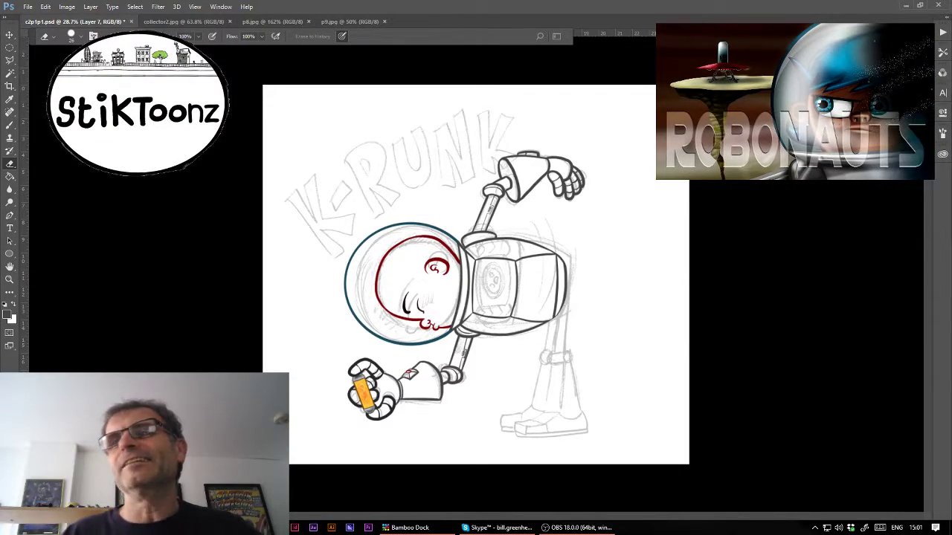
{"action": "left_click", "coordinate": [9, 279]}
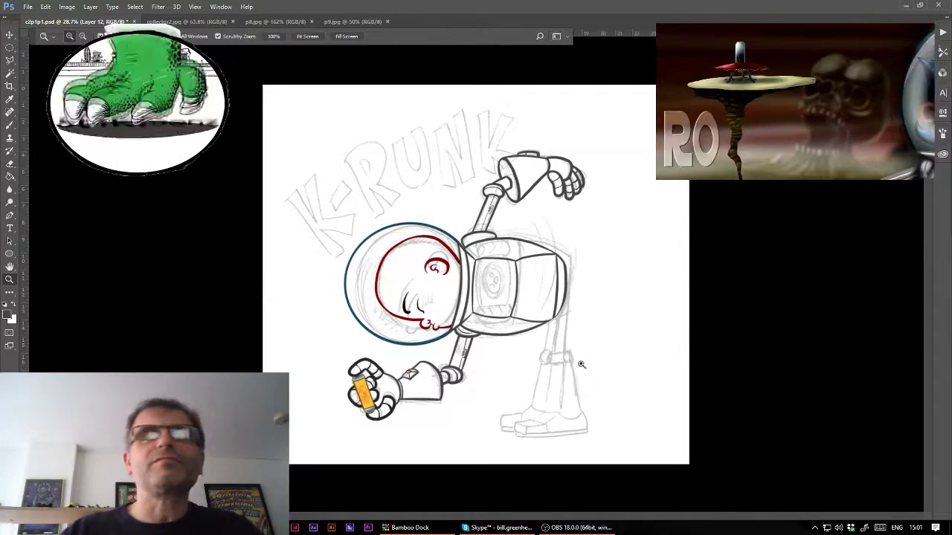
{"action": "left_click_drag", "start_coordinate": [578, 361], "coordinate": [642, 357]}
{"action": "key", "text": "b"}
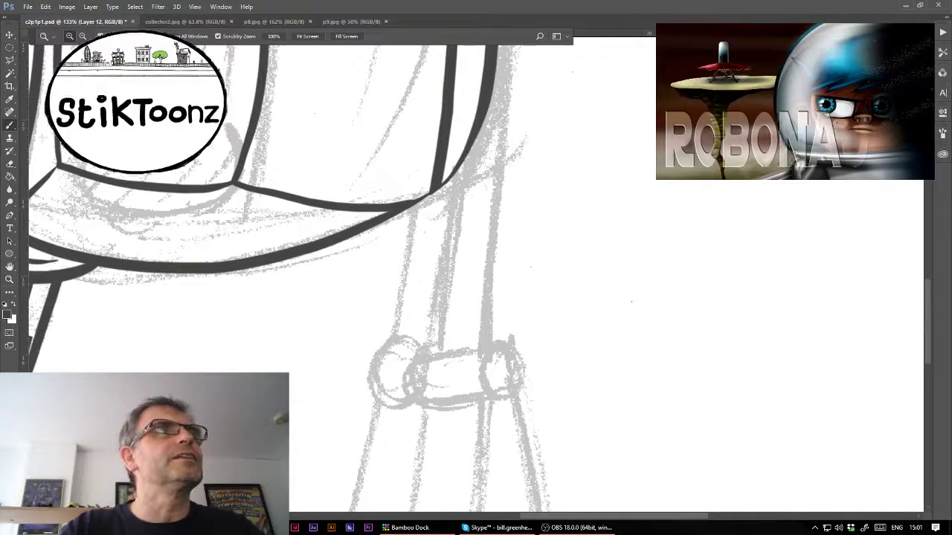
{"action": "left_click_drag", "start_coordinate": [302, 364], "coordinate": [699, 248]}
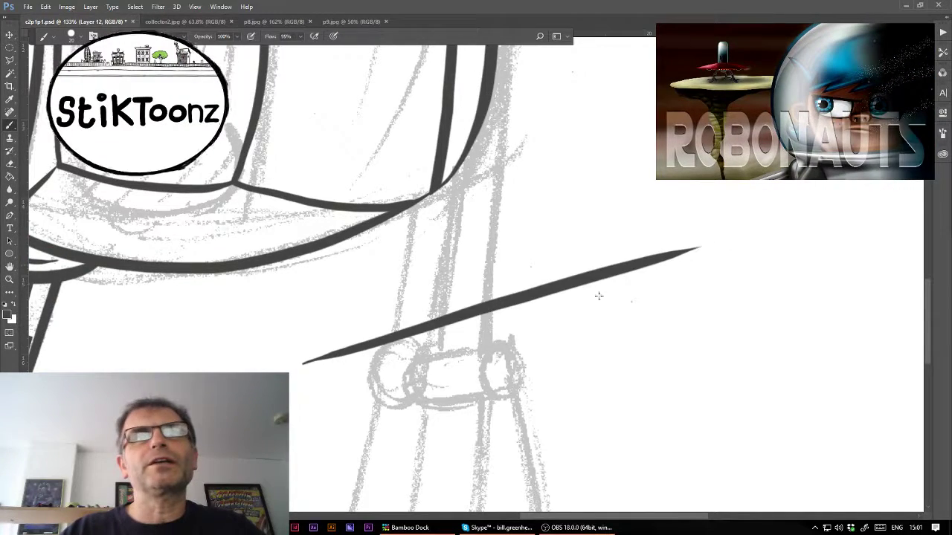
- Rotate the stroke upright along the leg strut, then duplicate it as a parallel line to the right
{"action": "left_click", "coordinate": [45, 7]}
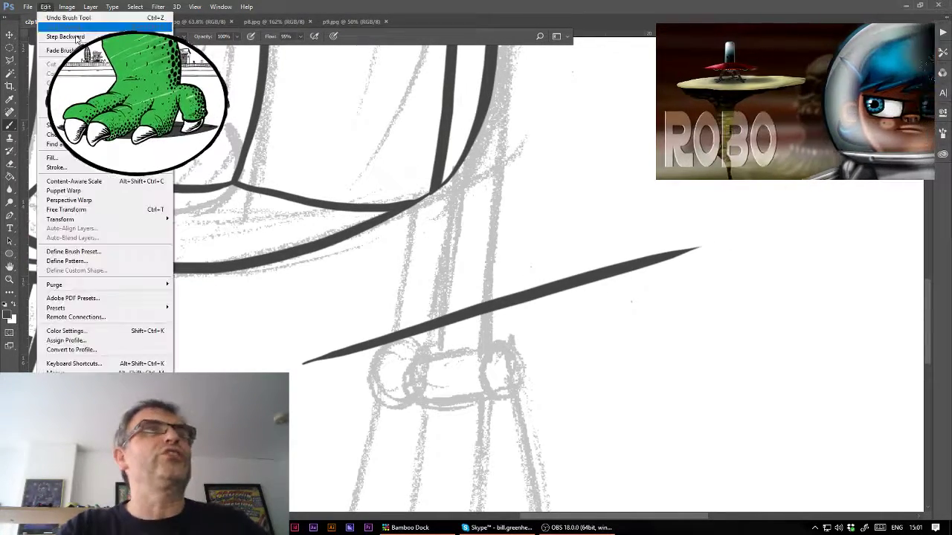
{"action": "left_click", "coordinate": [101, 209]}
{"action": "mouse_move", "coordinate": [706, 241]}
{"action": "left_mouse_down"}
{"action": "mouse_move", "coordinate": [494, 152]}
{"action": "mouse_move", "coordinate": [500, 169]}
{"action": "left_mouse_up"}
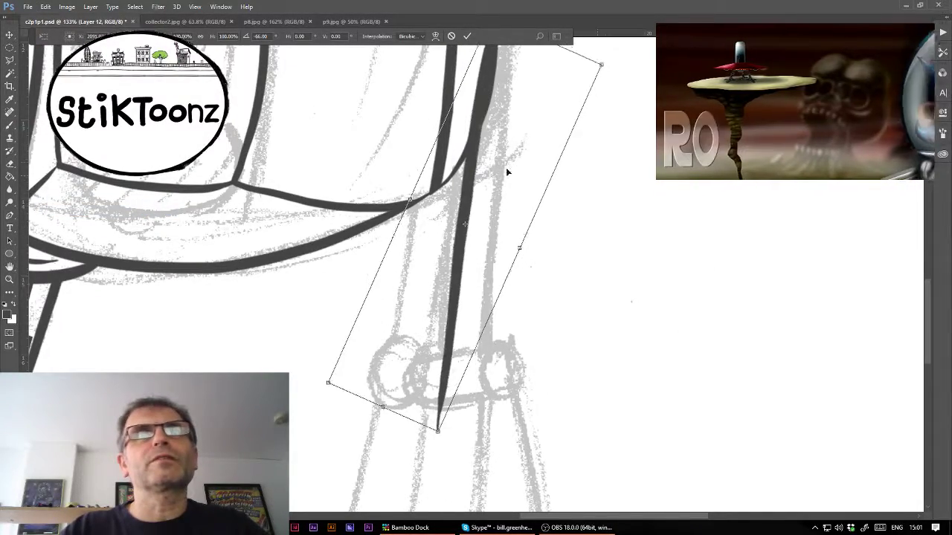
{"action": "key", "text": "Return"}
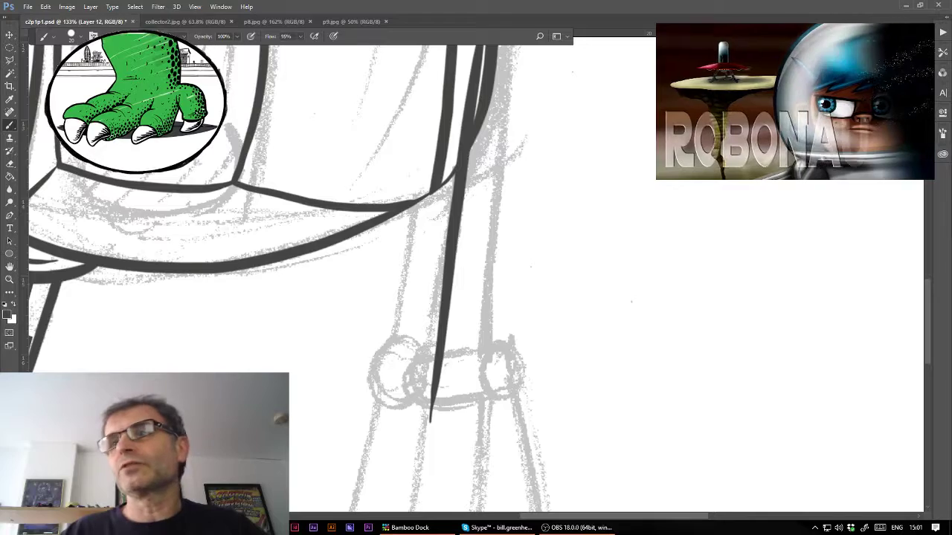
{"action": "key", "text": "ctrl+j"}
{"action": "left_click_drag", "start_coordinate": [614, 273], "coordinate": [646, 255]}
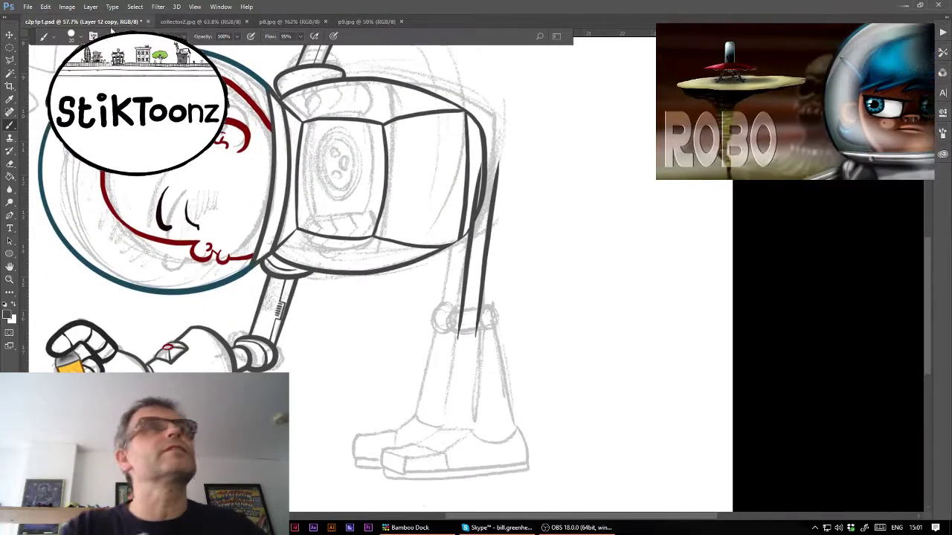
- Rotate the inked leg strut line a few degrees and adjust its corners with Free Transform
{"action": "left_click", "coordinate": [45, 7]}
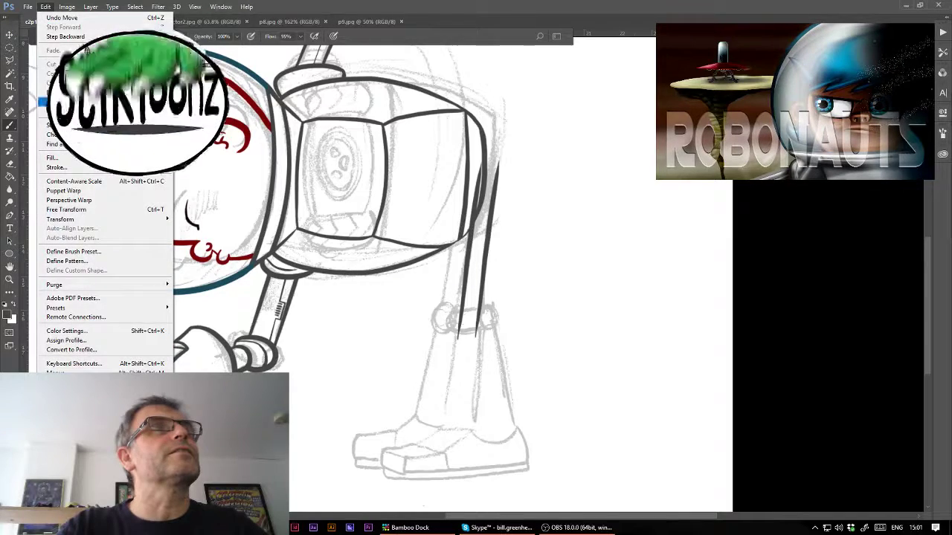
{"action": "left_click", "coordinate": [67, 209]}
{"action": "left_click_drag", "start_coordinate": [595, 116], "coordinate": [583, 111]}
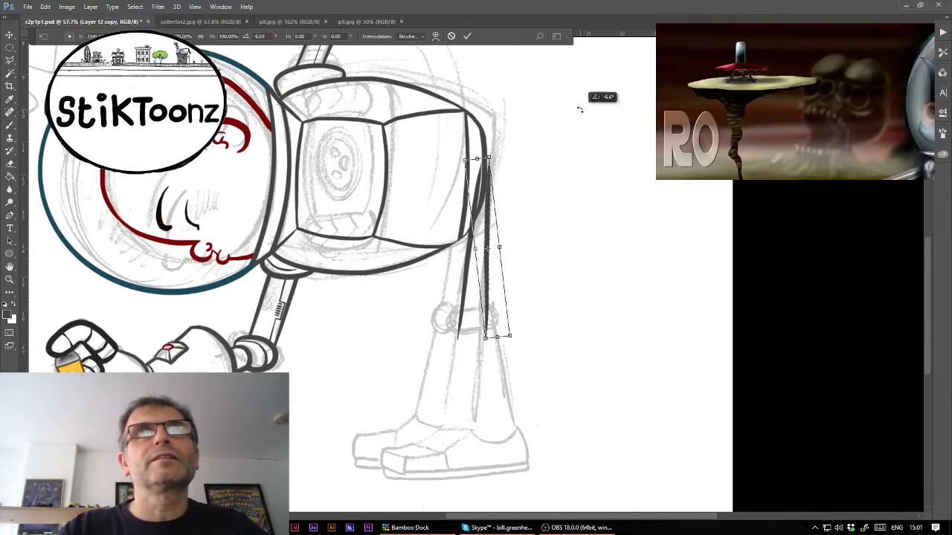
{"action": "left_click_drag", "start_coordinate": [491, 202], "coordinate": [489, 206]}
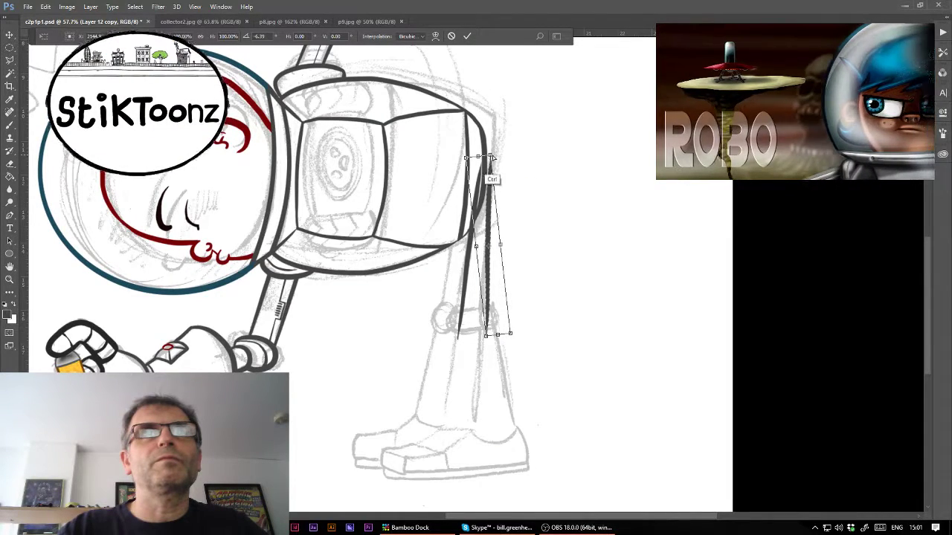
{"action": "left_click_drag", "start_coordinate": [493, 157], "coordinate": [488, 159]}
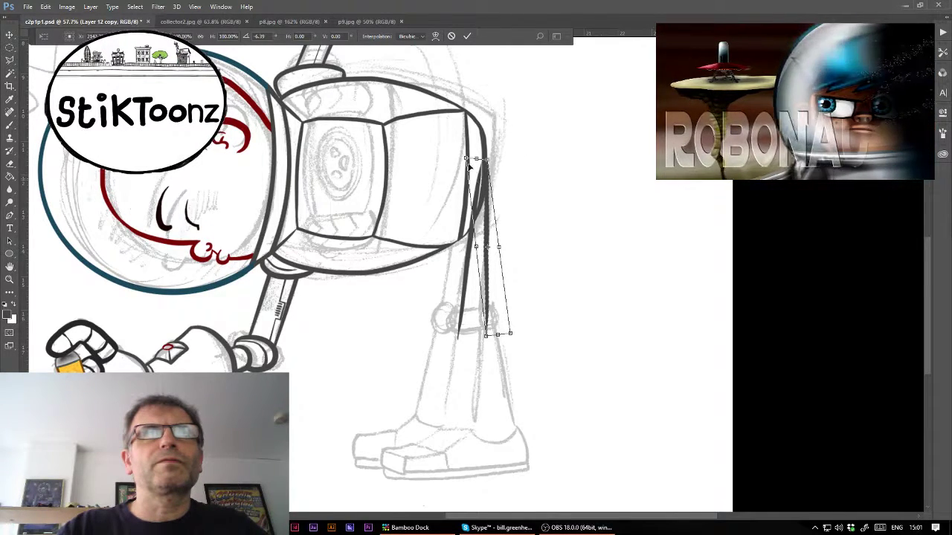
{"action": "key", "text": "Return"}
{"action": "key", "text": "b"}
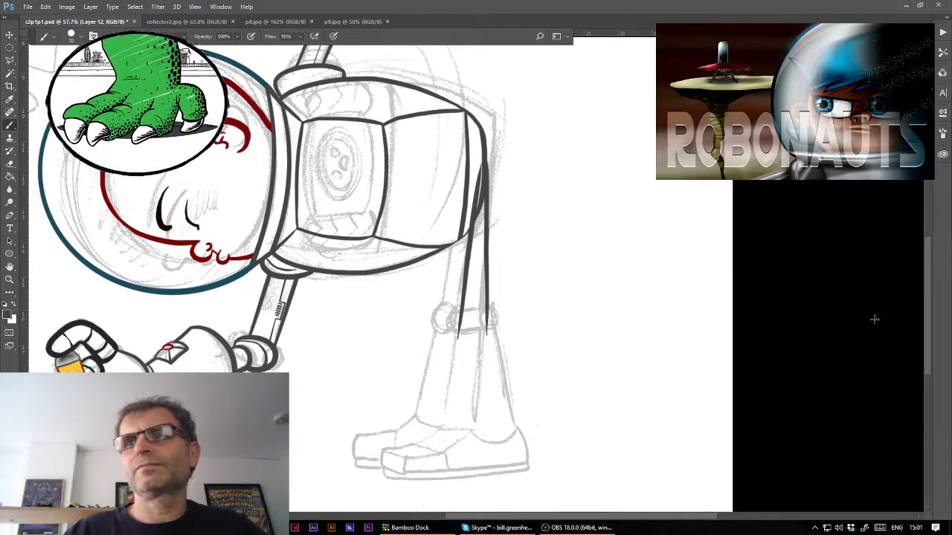
- Stretch and reshape the strut line further along the leg
{"action": "left_click", "coordinate": [45, 7]}
{"action": "left_click", "coordinate": [76, 209]}
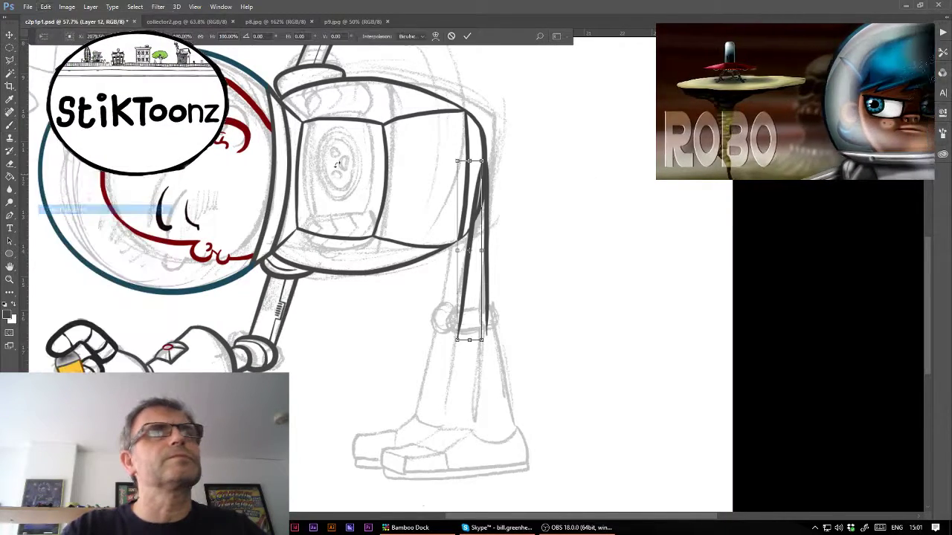
{"action": "left_click_drag", "start_coordinate": [476, 180], "coordinate": [467, 178]}
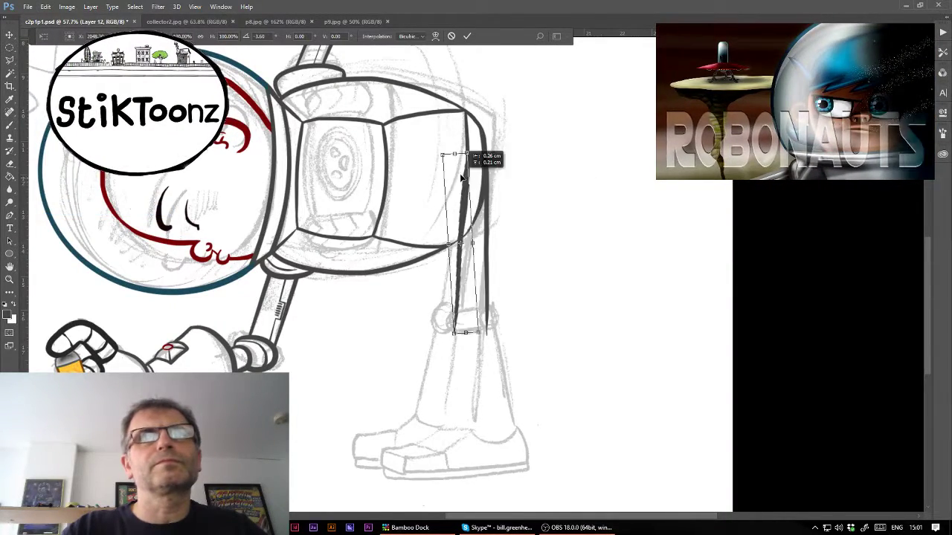
{"action": "key", "text": "Return"}
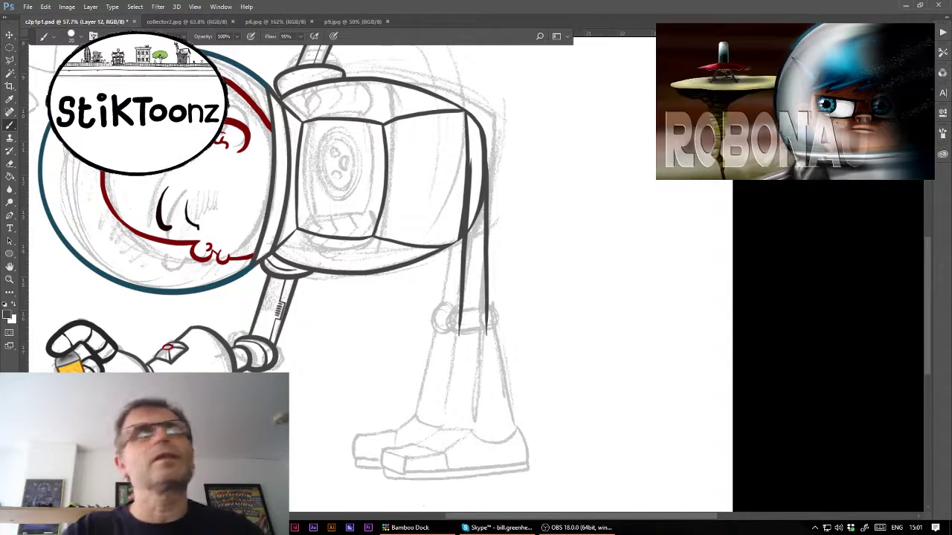
- Erase the overlapping strut ends where they meet the body and the knee ring
{"action": "left_click", "coordinate": [459, 235]}
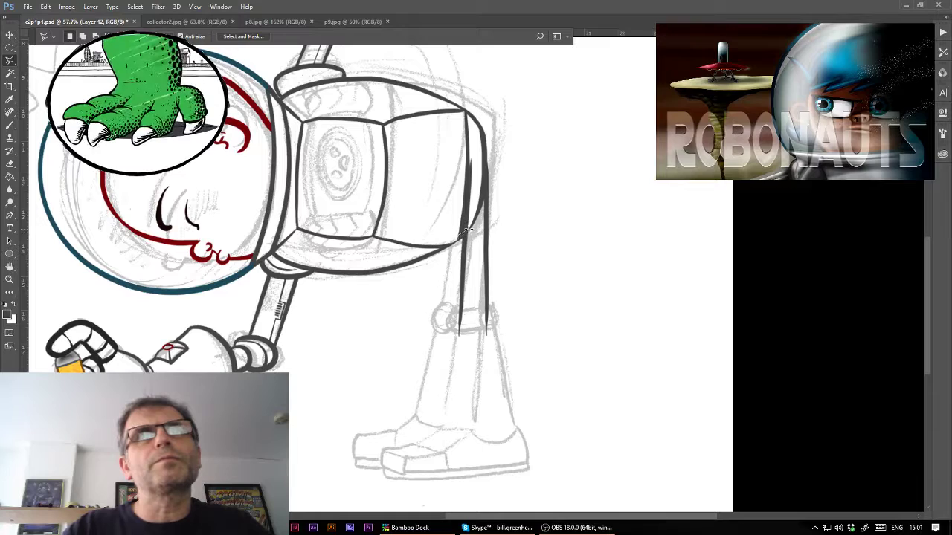
{"action": "left_click", "coordinate": [480, 141]}
{"action": "left_click", "coordinate": [444, 145]}
{"action": "left_click", "coordinate": [429, 195]}
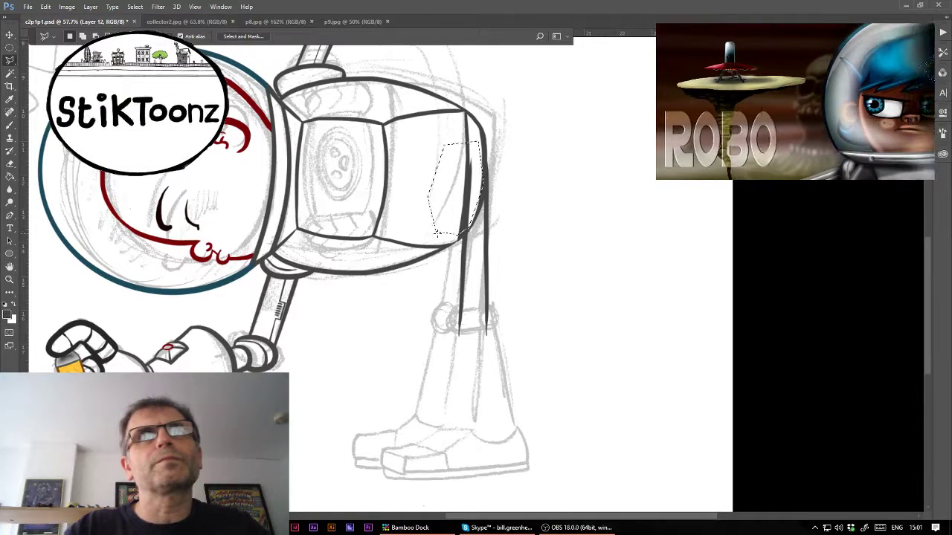
{"action": "left_click", "coordinate": [436, 232]}
{"action": "left_click", "coordinate": [460, 235]}
{"action": "key", "text": "Delete"}
{"action": "key", "text": "ctrl+d"}
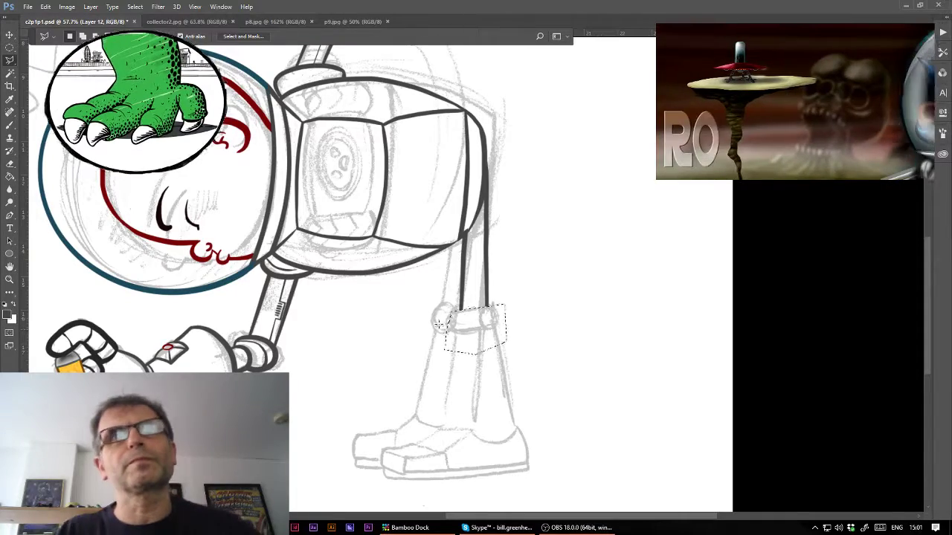
{"action": "key", "text": "Delete"}
{"action": "key", "text": "ctrl+d"}
{"action": "left_click", "coordinate": [10, 280]}
- Ink the knee joint: a line joining the strut bottoms, a rounded outline and a small pivot circle
{"action": "left_click_drag", "start_coordinate": [480, 315], "coordinate": [523, 308]}
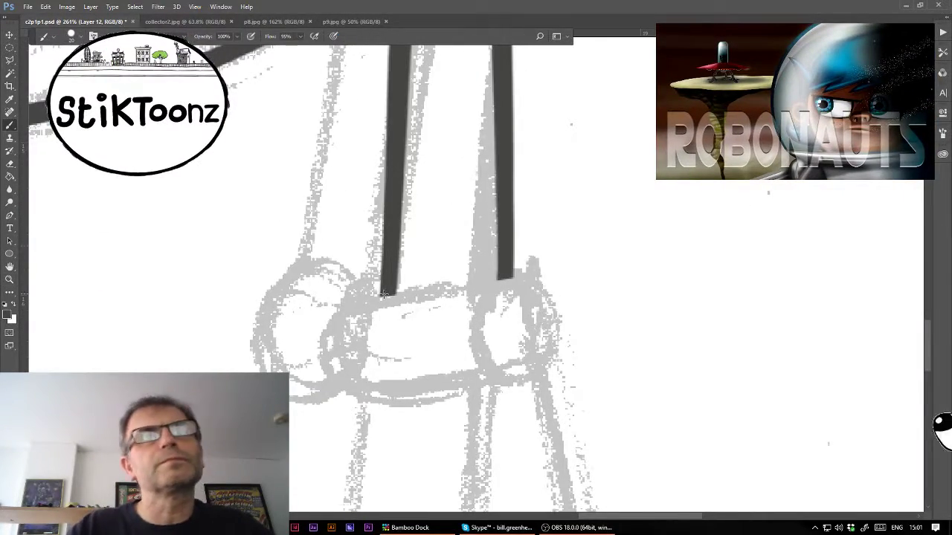
{"action": "mouse_move", "coordinate": [383, 294]}
{"action": "left_mouse_down"}
{"action": "mouse_move", "coordinate": [528, 277]}
{"action": "mouse_move", "coordinate": [563, 289]}
{"action": "mouse_move", "coordinate": [578, 324]}
{"action": "mouse_move", "coordinate": [566, 361]}
{"action": "mouse_move", "coordinate": [530, 379]}
{"action": "mouse_move", "coordinate": [494, 365]}
{"action": "mouse_move", "coordinate": [479, 338]}
{"action": "mouse_move", "coordinate": [480, 301]}
{"action": "mouse_move", "coordinate": [506, 280]}
{"action": "left_mouse_up"}
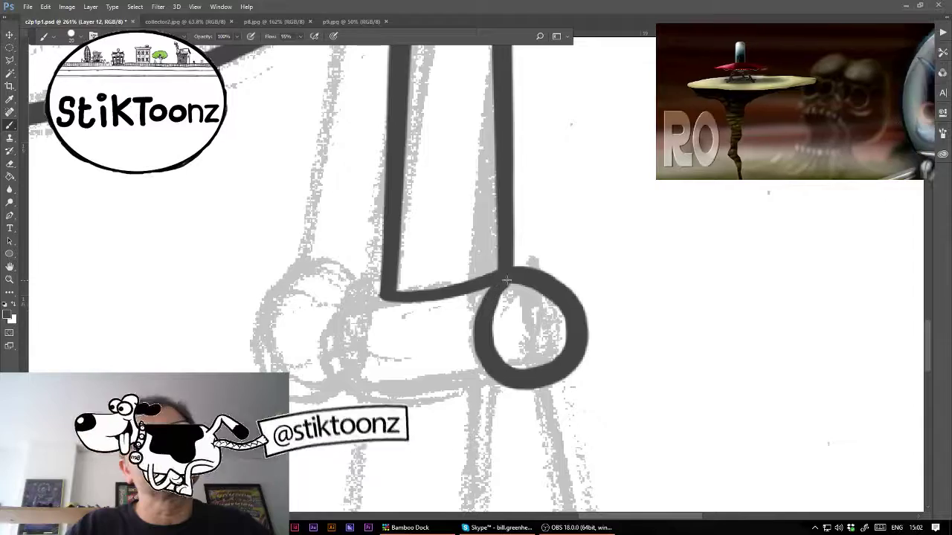
{"action": "mouse_move", "coordinate": [383, 294]}
{"action": "left_mouse_down"}
{"action": "mouse_move", "coordinate": [331, 320]}
{"action": "mouse_move", "coordinate": [338, 360]}
{"action": "mouse_move", "coordinate": [406, 382]}
{"action": "mouse_move", "coordinate": [492, 383]}
{"action": "left_mouse_up"}
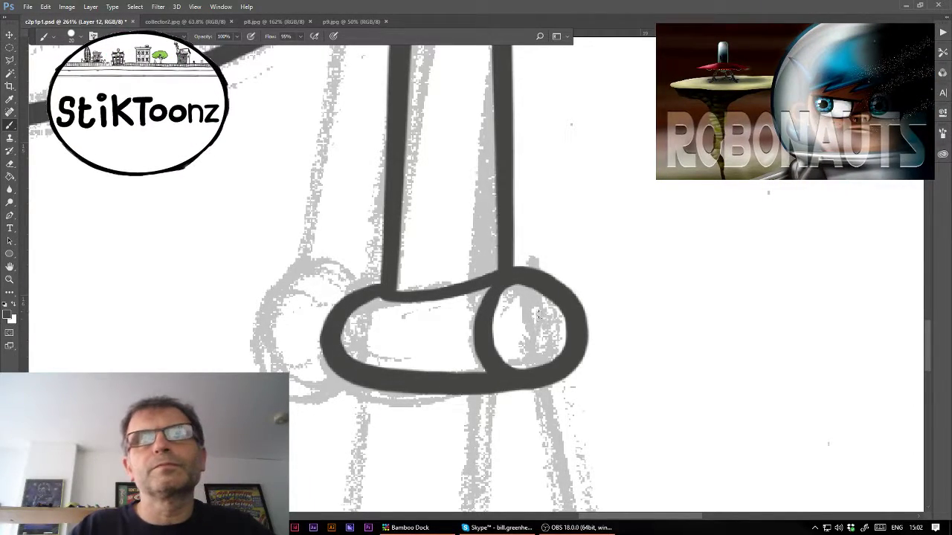
{"action": "mouse_move", "coordinate": [537, 312]}
{"action": "left_mouse_down"}
{"action": "mouse_move", "coordinate": [513, 318]}
{"action": "mouse_move", "coordinate": [537, 311]}
{"action": "left_mouse_up"}
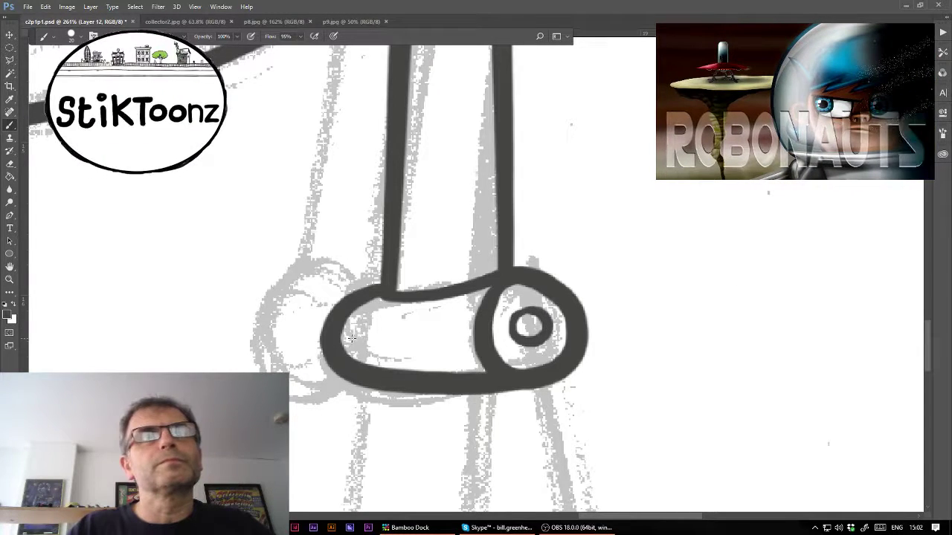
- Compare against the p8.jpg reference, then return to c2p1p1.psd and zoom back out
{"action": "left_click", "coordinate": [271, 22]}
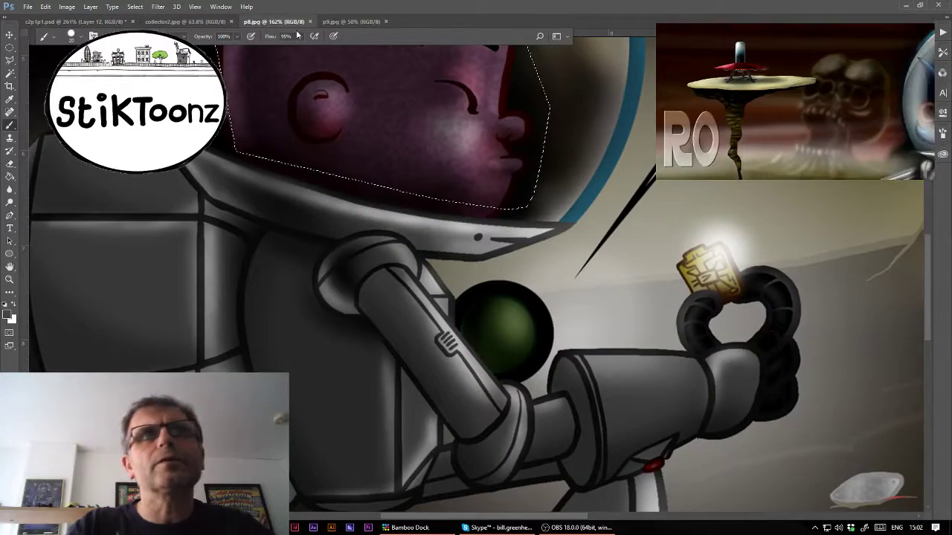
{"action": "scroll", "coordinate": [476, 297], "scroll_direction": "down", "scroll_amount": 2}
{"action": "scroll", "coordinate": [476, 298], "scroll_direction": "down", "scroll_amount": 3}
{"action": "scroll", "coordinate": [476, 298], "scroll_direction": "down", "scroll_amount": 2}
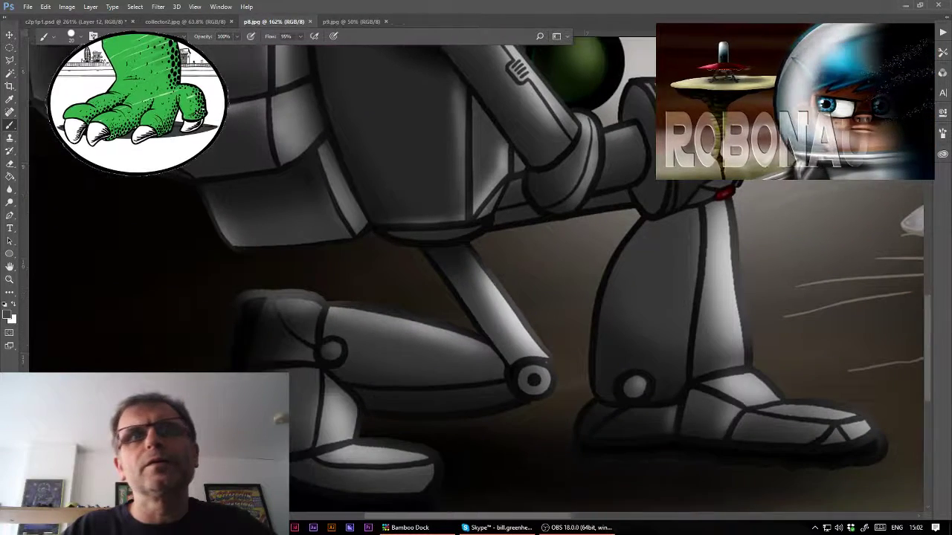
{"action": "scroll", "coordinate": [476, 297], "scroll_direction": "up", "scroll_amount": 1}
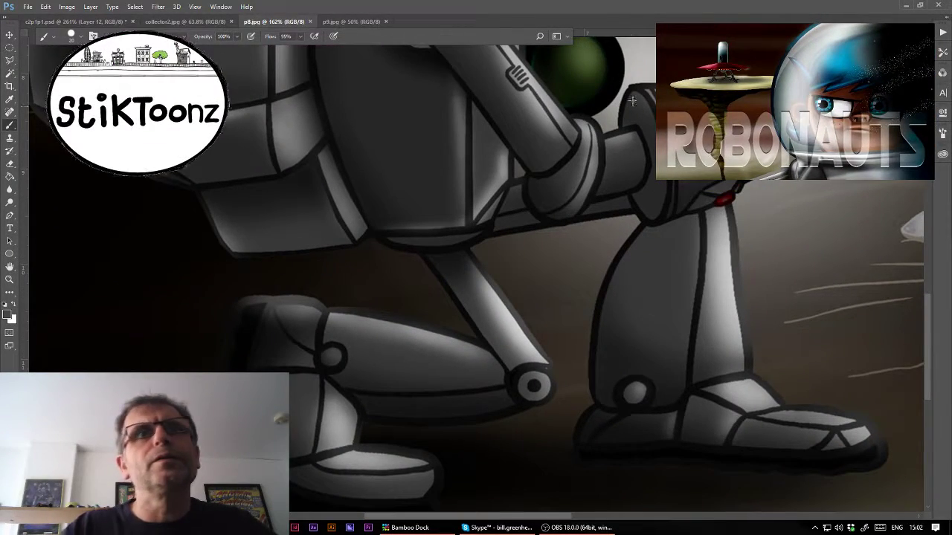
{"action": "left_click", "coordinate": [125, 23]}
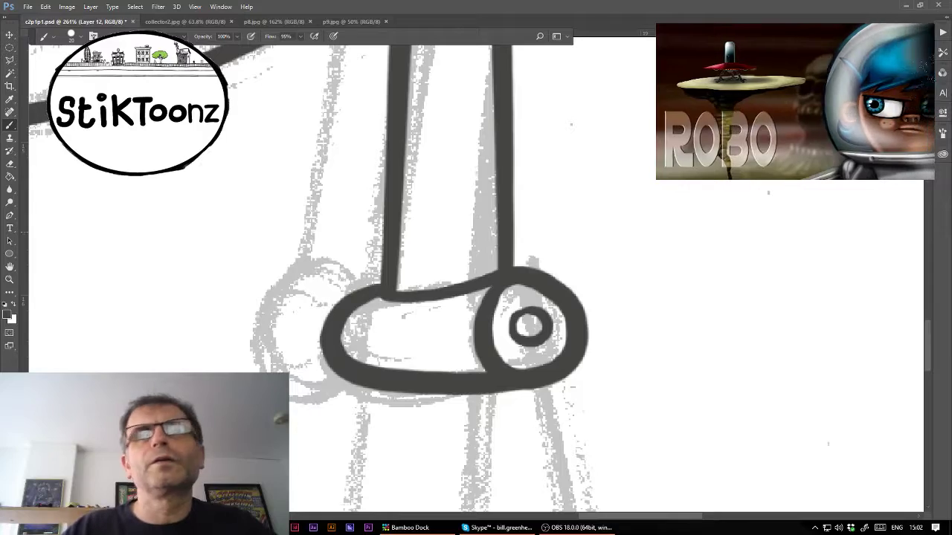
{"action": "scroll", "coordinate": [479, 279], "scroll_direction": "down", "scroll_amount": 5}
{"action": "scroll", "coordinate": [480, 279], "scroll_direction": "down", "scroll_amount": 2}
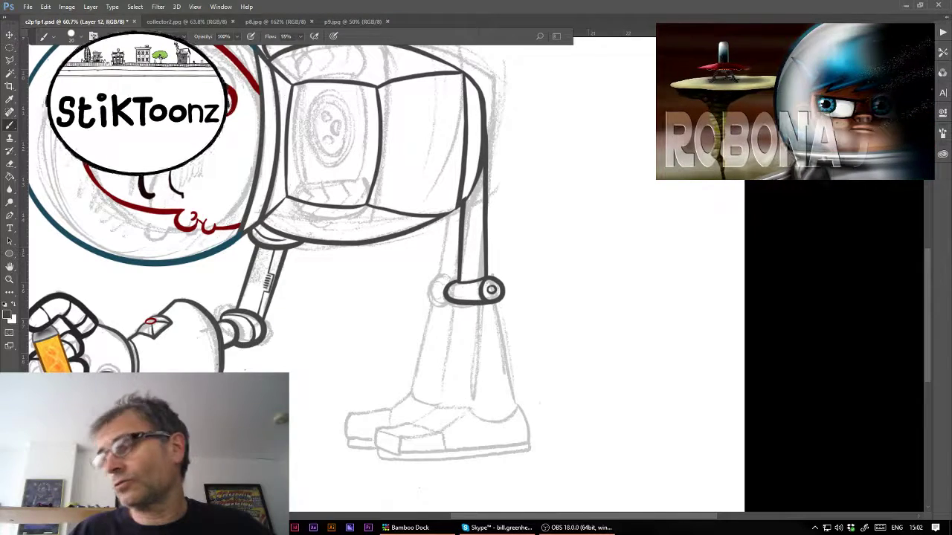
- Copy the lower leg and foot sketch from the Background layer onto a new layer
{"action": "key", "text": "alt+shift+bracketleft"}
{"action": "left_click", "coordinate": [9, 59]}
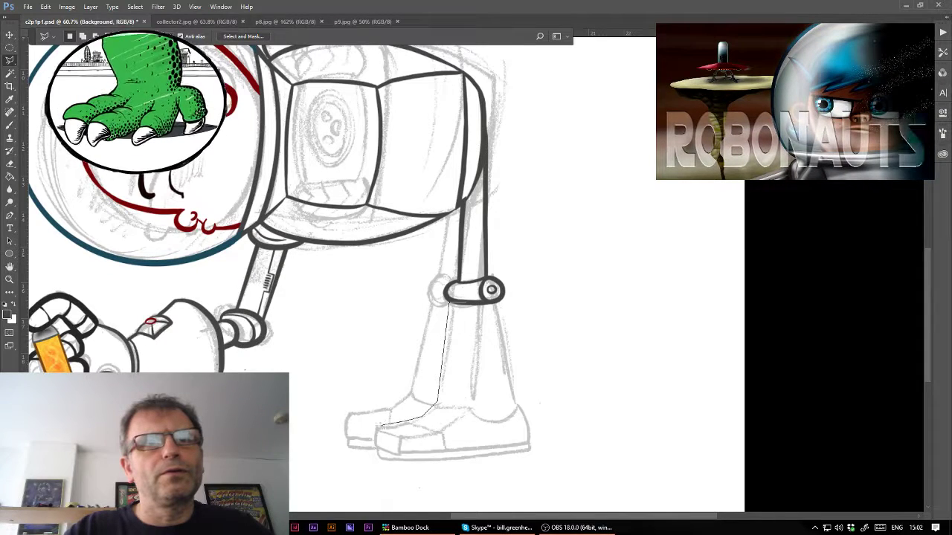
{"action": "left_click", "coordinate": [371, 429]}
{"action": "left_click", "coordinate": [529, 464]}
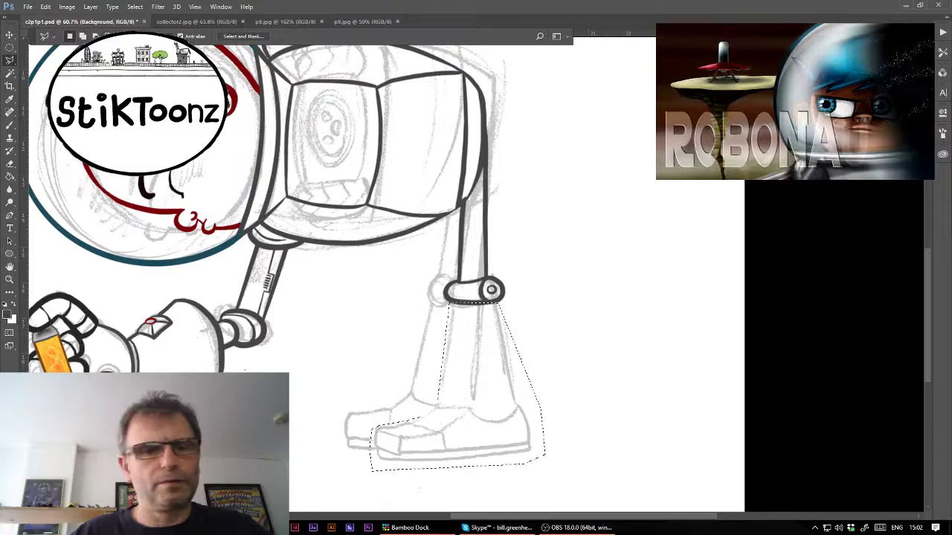
{"action": "key", "text": "ctrl+j"}
- Distort the copied lower leg so the foot flares wider and lower, then select Layer 7
{"action": "left_click", "coordinate": [46, 7]}
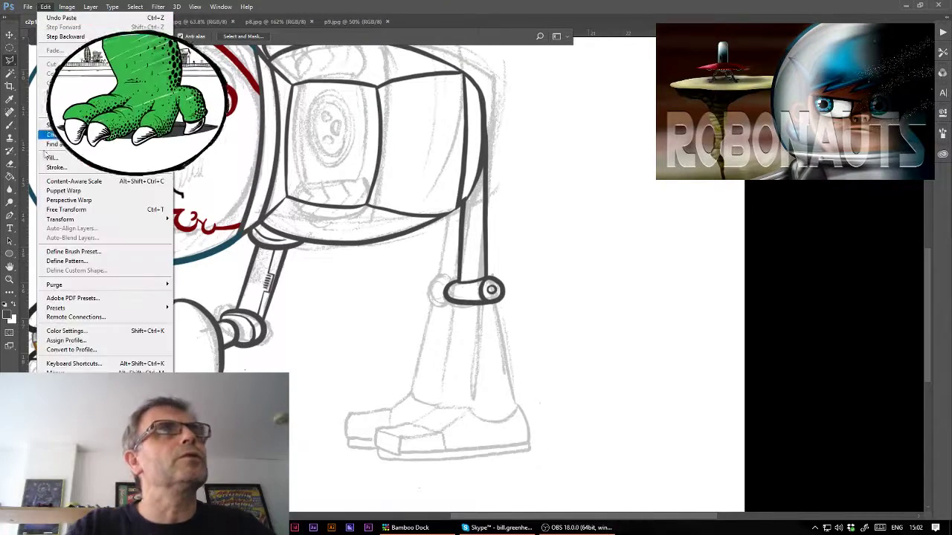
{"action": "left_click", "coordinate": [58, 209]}
{"action": "left_click_drag", "start_coordinate": [370, 472], "coordinate": [325, 476]}
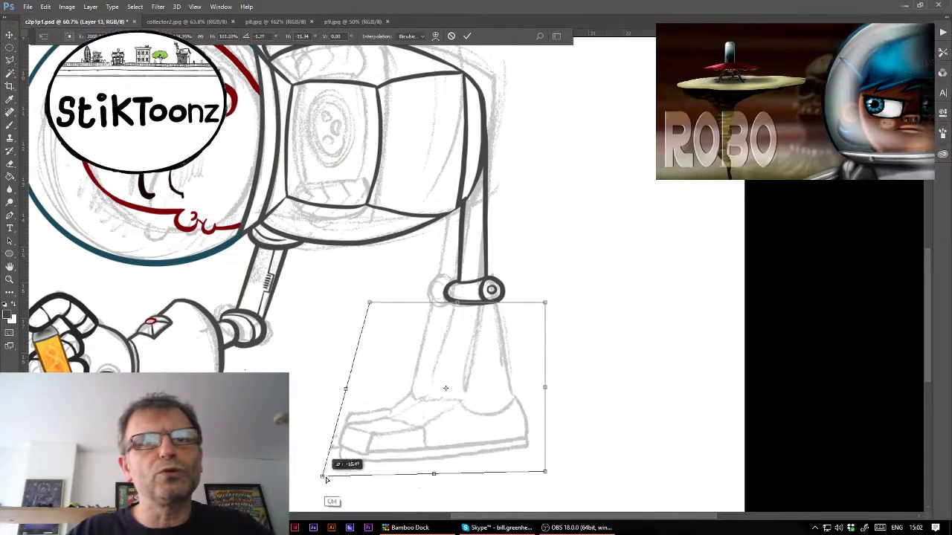
{"action": "left_click_drag", "start_coordinate": [545, 470], "coordinate": [584, 487]}
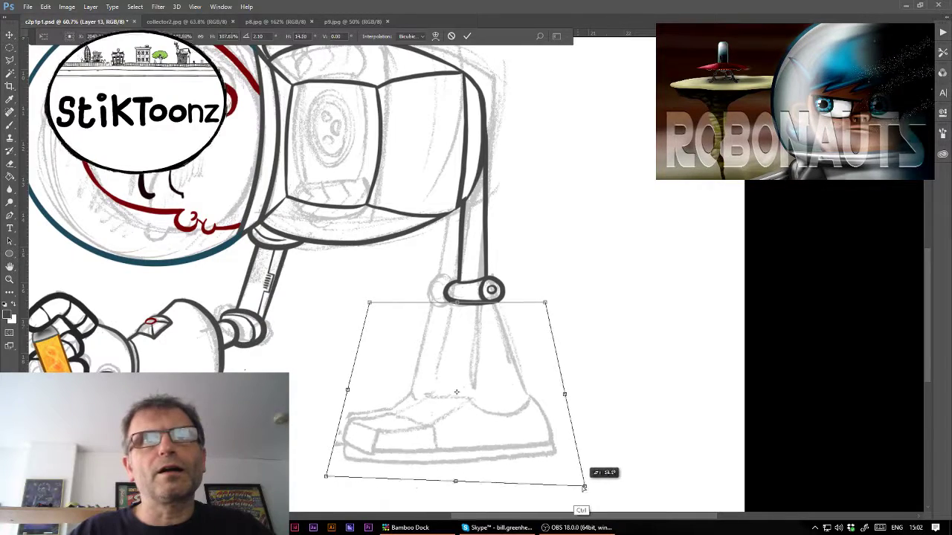
{"action": "left_click_drag", "start_coordinate": [325, 476], "coordinate": [312, 484]}
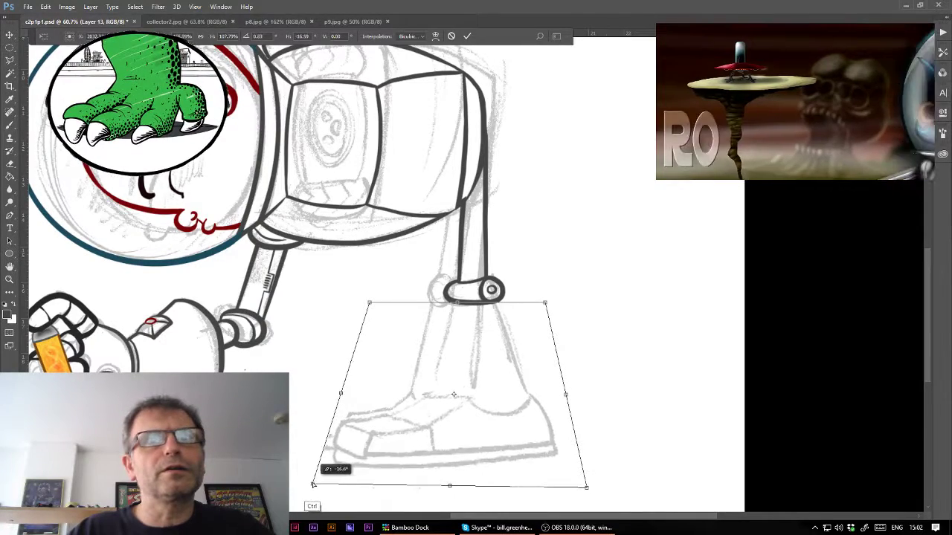
{"action": "left_click_drag", "start_coordinate": [448, 491], "coordinate": [444, 499]}
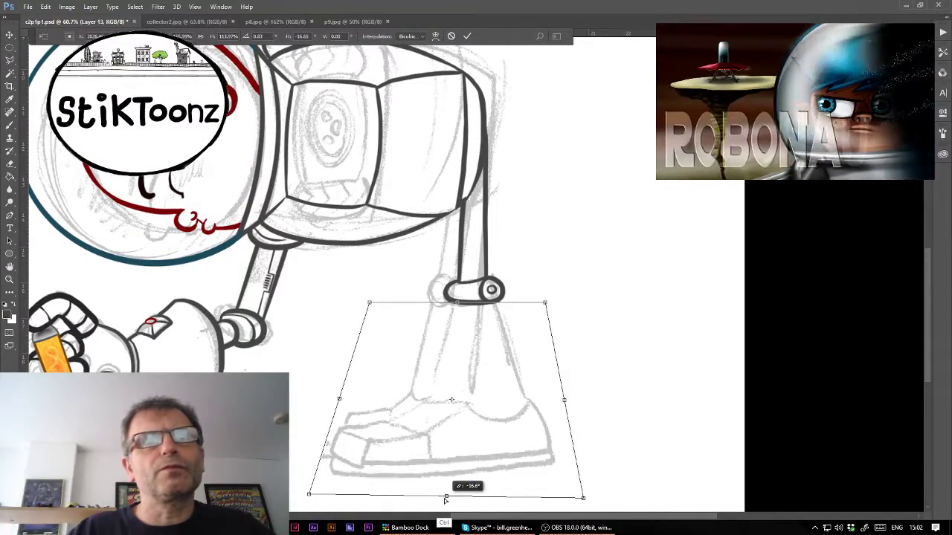
{"action": "left_click_drag", "start_coordinate": [309, 494], "coordinate": [297, 492]}
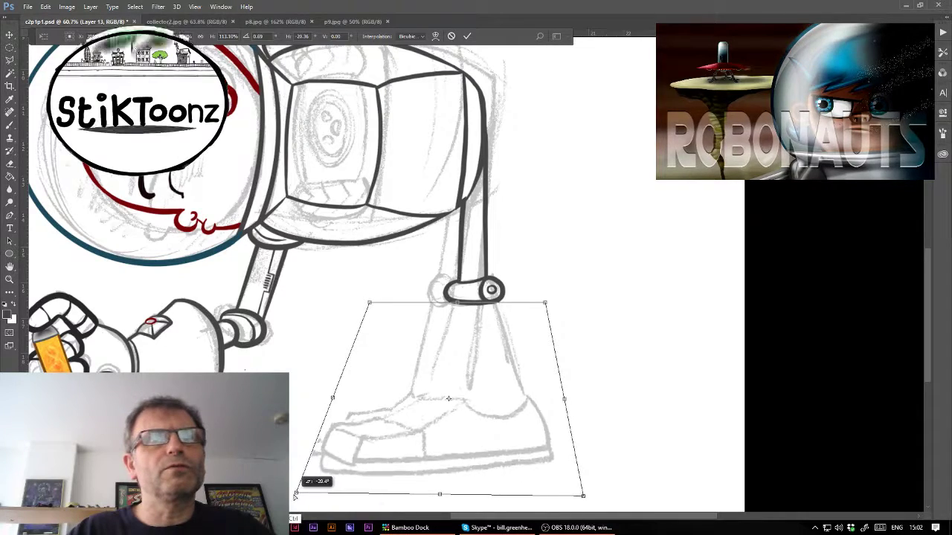
{"action": "left_click_drag", "start_coordinate": [583, 495], "coordinate": [593, 501]}
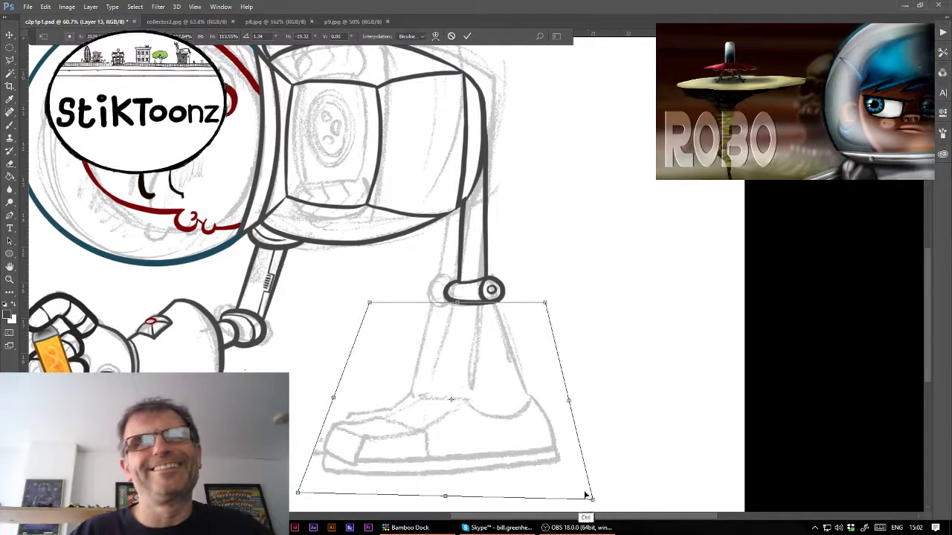
{"action": "key", "text": "l"}
{"action": "key", "text": "Return"}
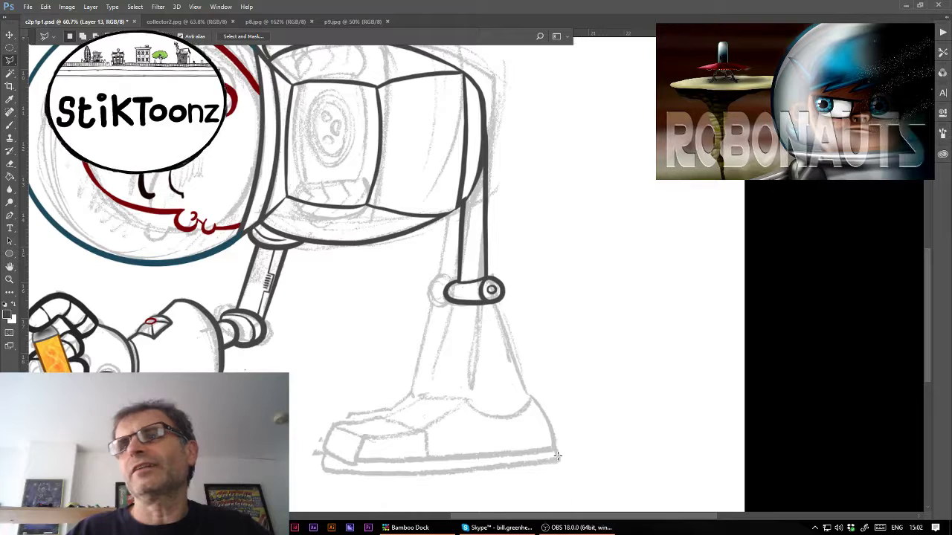
{"action": "key", "text": "ctrl+e"}
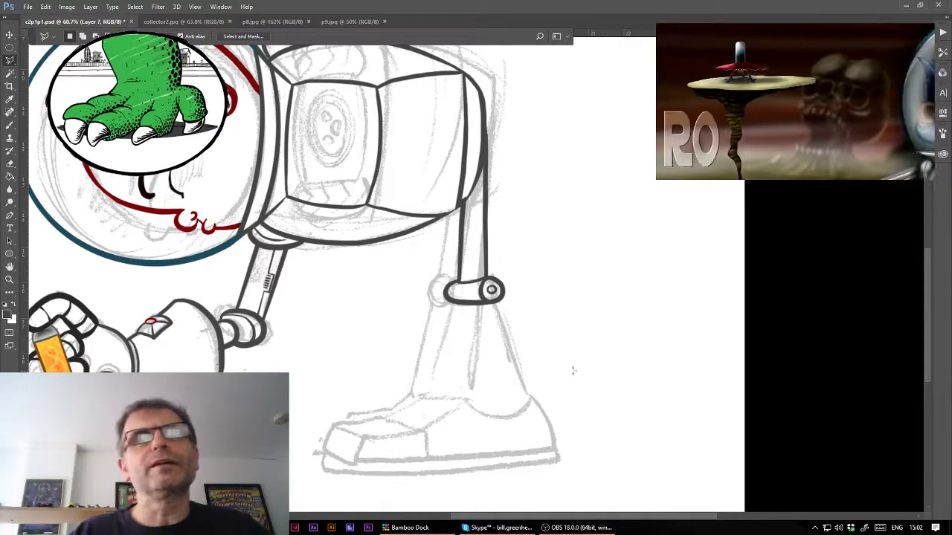
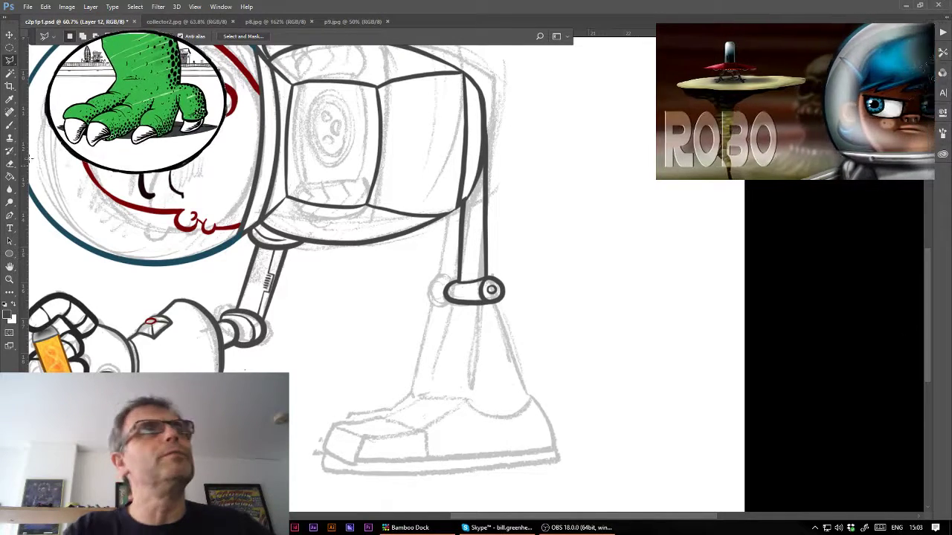
- On Layer 14, draw a long straight strut and rotate it near-vertical under the knee
{"action": "key", "text": "e"}
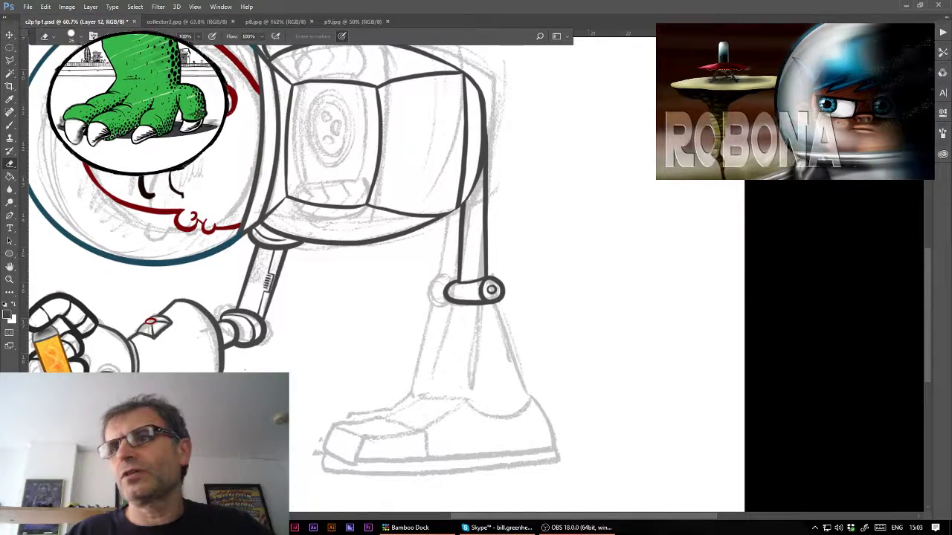
{"action": "key", "text": "alt+bracketright"}
{"action": "key", "text": "alt+bracketright"}
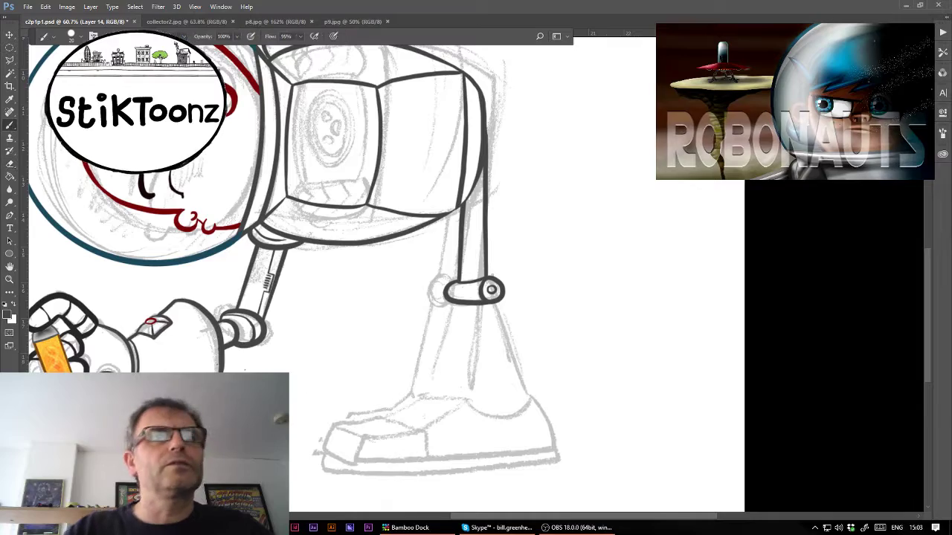
{"action": "mouse_move", "coordinate": [290, 400]}
{"action": "left_mouse_down"}
{"action": "mouse_move", "coordinate": [609, 296]}
{"action": "mouse_move", "coordinate": [524, 160]}
{"action": "mouse_move", "coordinate": [464, 132]}
{"action": "left_mouse_up"}
{"action": "left_click", "coordinate": [46, 7]}
{"action": "left_click", "coordinate": [75, 203]}
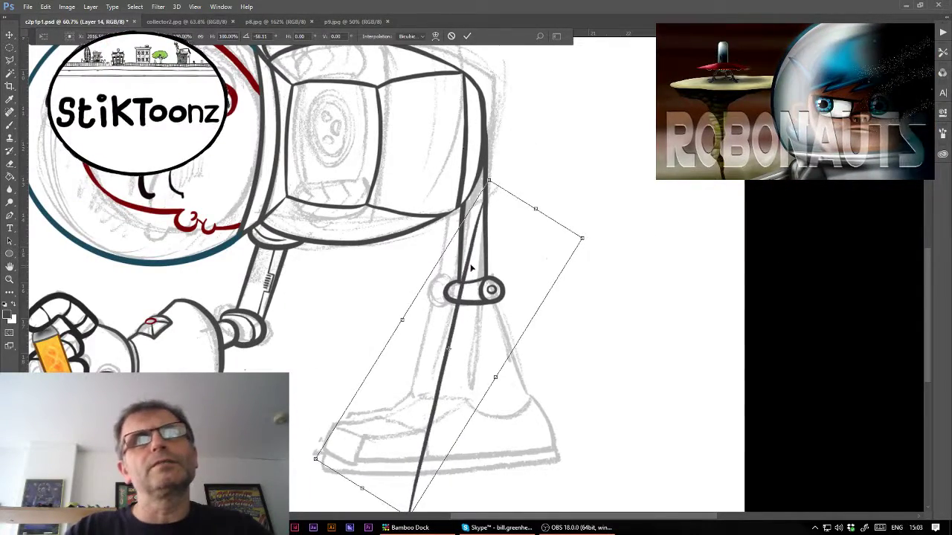
{"action": "left_click_drag", "start_coordinate": [455, 262], "coordinate": [462, 264]}
{"action": "key", "text": "Return"}
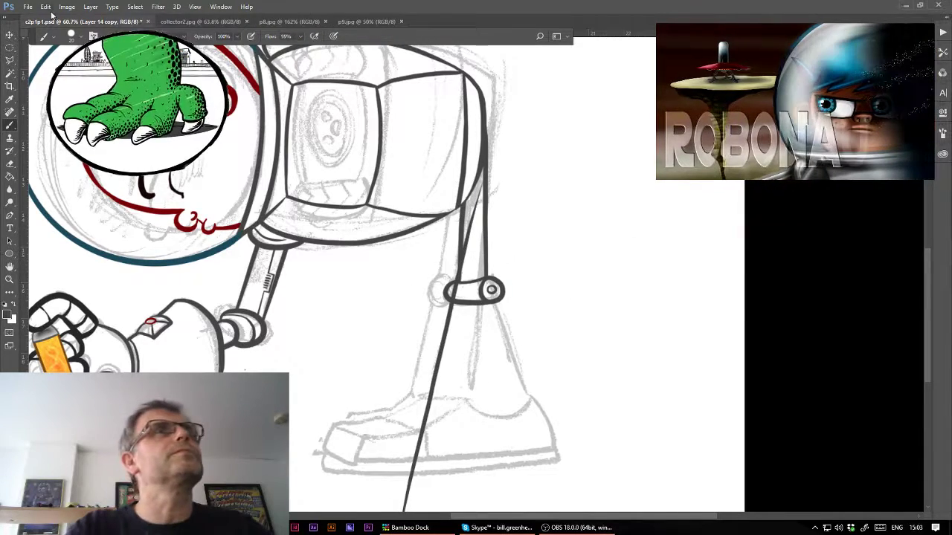
- Rotate and shift the second copied strut into place beside the first
{"action": "left_click", "coordinate": [46, 7]}
{"action": "left_click", "coordinate": [77, 210]}
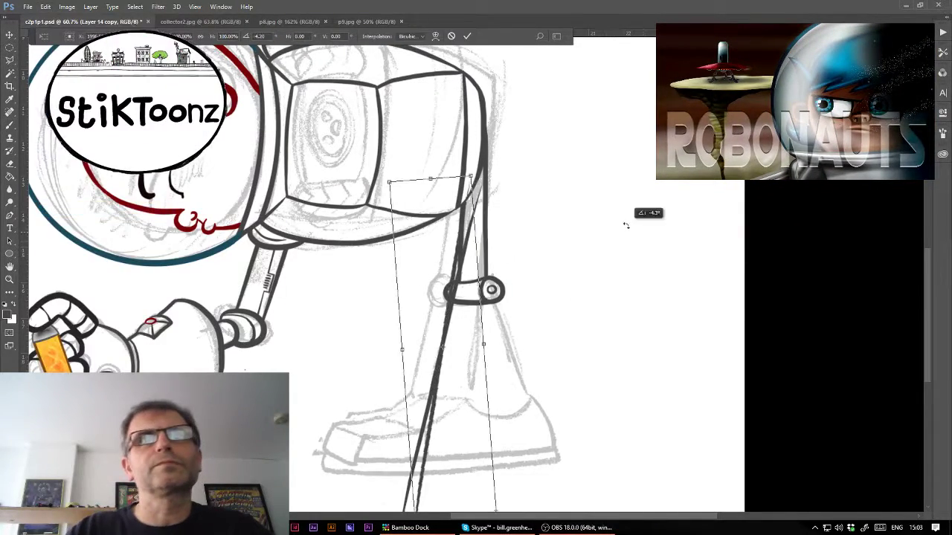
{"action": "left_click_drag", "start_coordinate": [456, 303], "coordinate": [488, 305]}
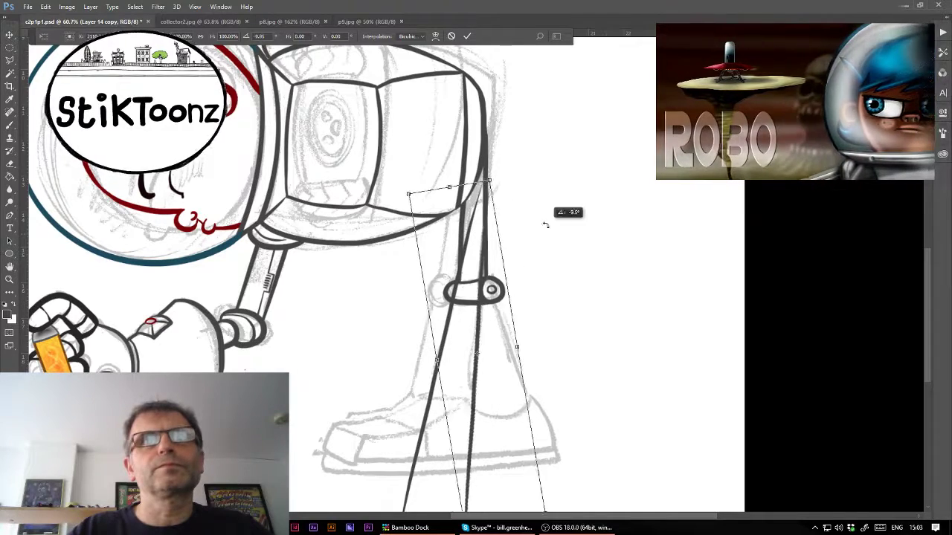
{"action": "left_click_drag", "start_coordinate": [546, 213], "coordinate": [554, 224]}
{"action": "left_click_drag", "start_coordinate": [476, 298], "coordinate": [488, 298]}
{"action": "key", "text": "Return"}
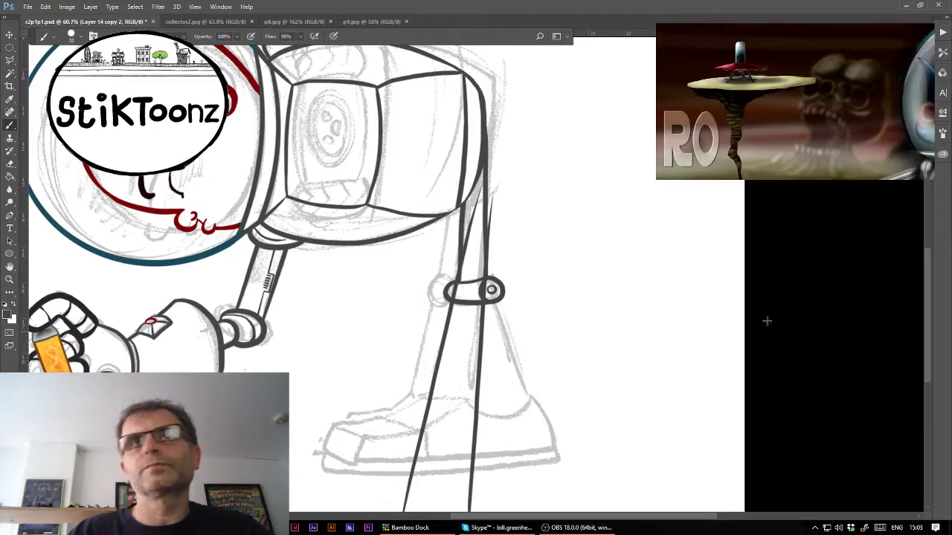
- Angle the third strut out to the right and merge the strut layers
{"action": "left_click", "coordinate": [45, 6]}
{"action": "left_click", "coordinate": [65, 209]}
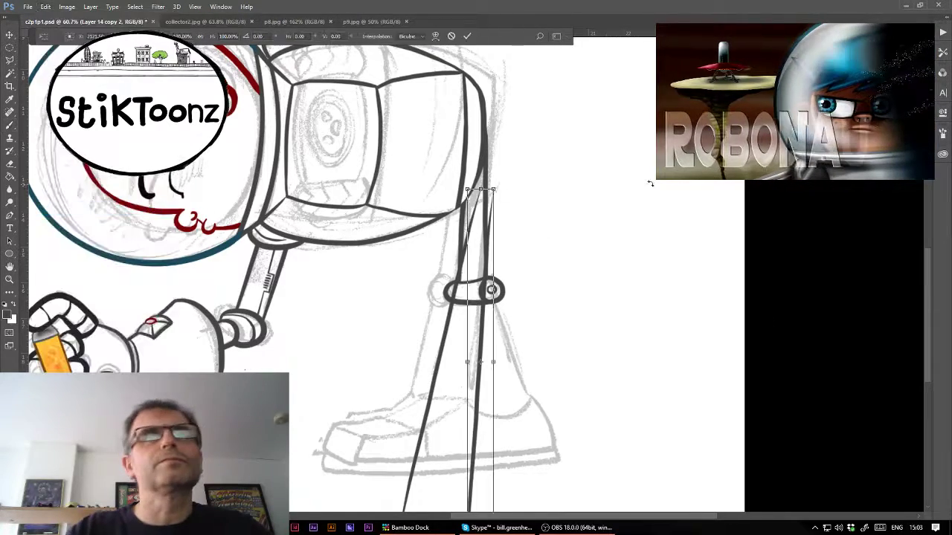
{"action": "mouse_move", "coordinate": [482, 286]}
{"action": "left_mouse_down"}
{"action": "mouse_move", "coordinate": [501, 282]}
{"action": "mouse_move", "coordinate": [487, 289]}
{"action": "left_mouse_up"}
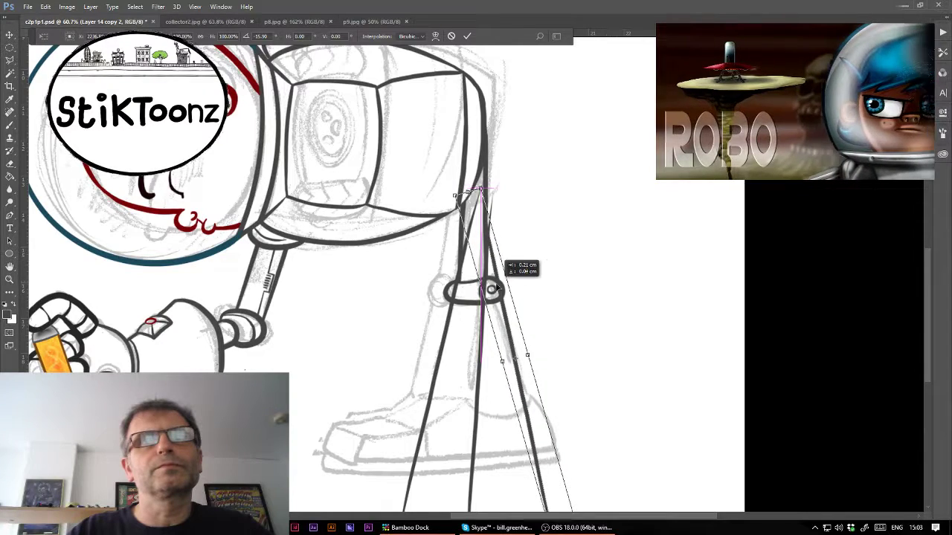
{"action": "key", "text": "Return"}
{"action": "key", "text": "b"}
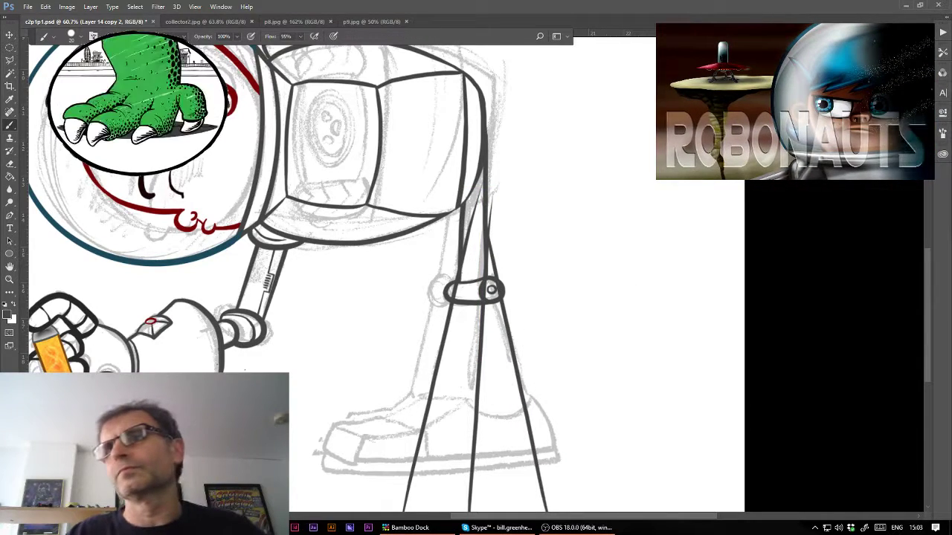
{"action": "key", "text": "alt+bracketleft"}
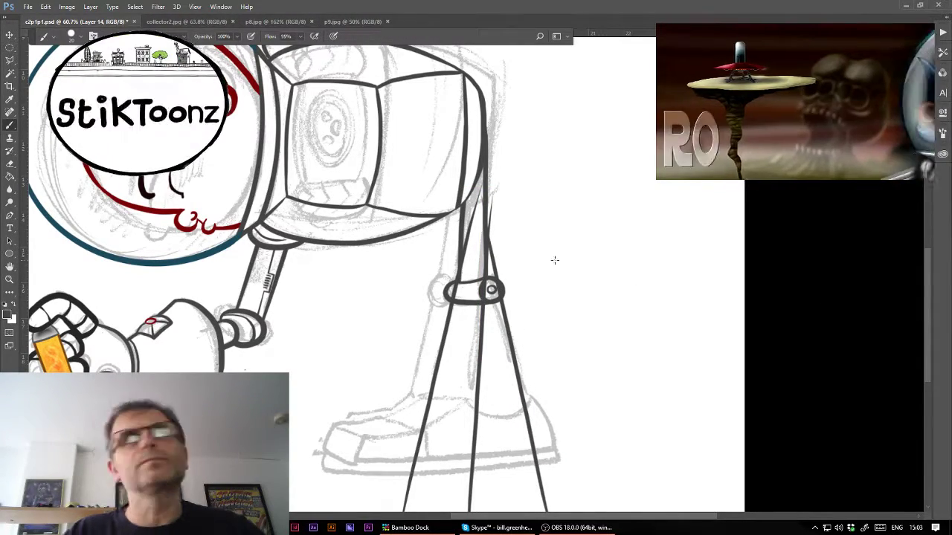
{"action": "left_click", "coordinate": [9, 61]}
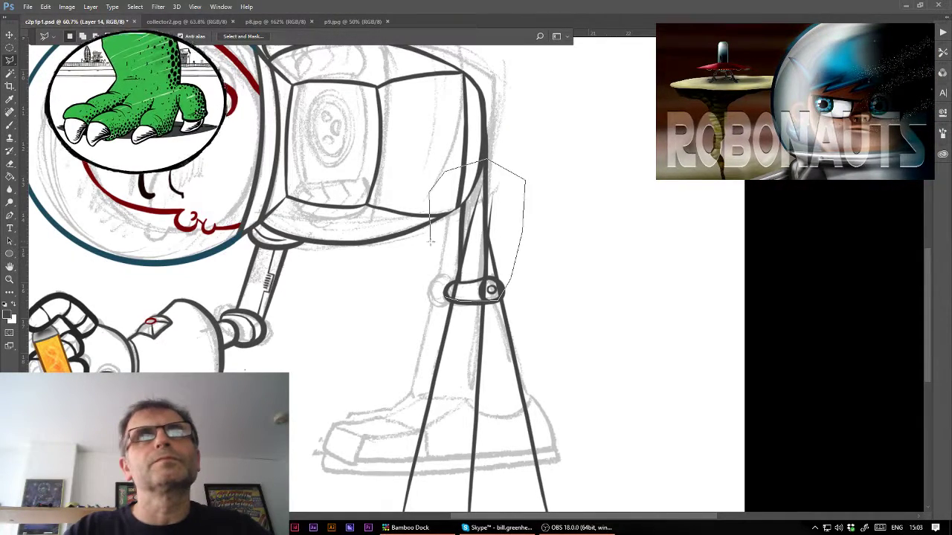
- Lasso and delete the strut ends below the ankle, then zoom in on the foot
{"action": "left_click_drag", "start_coordinate": [522, 230], "coordinate": [436, 255]}
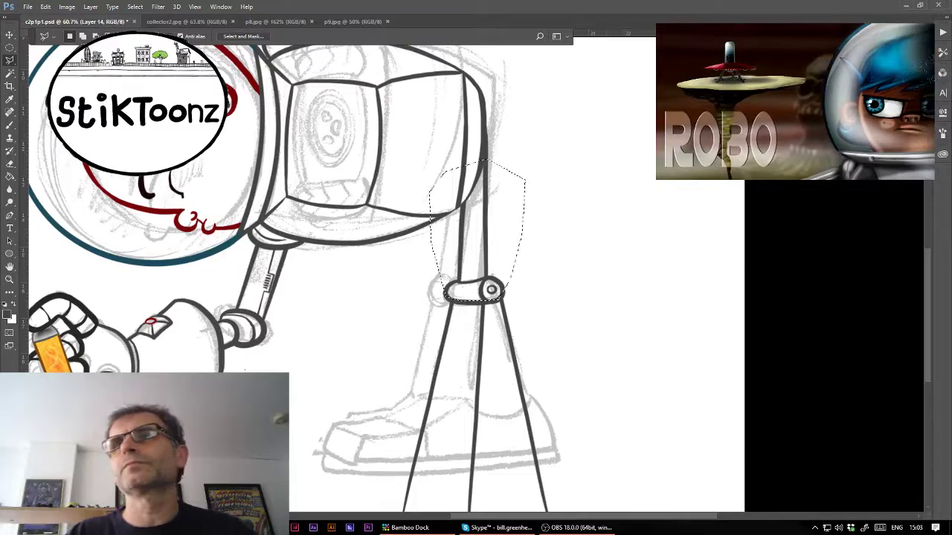
{"action": "scroll", "coordinate": [231, 236], "scroll_direction": "left", "scroll_amount": 5}
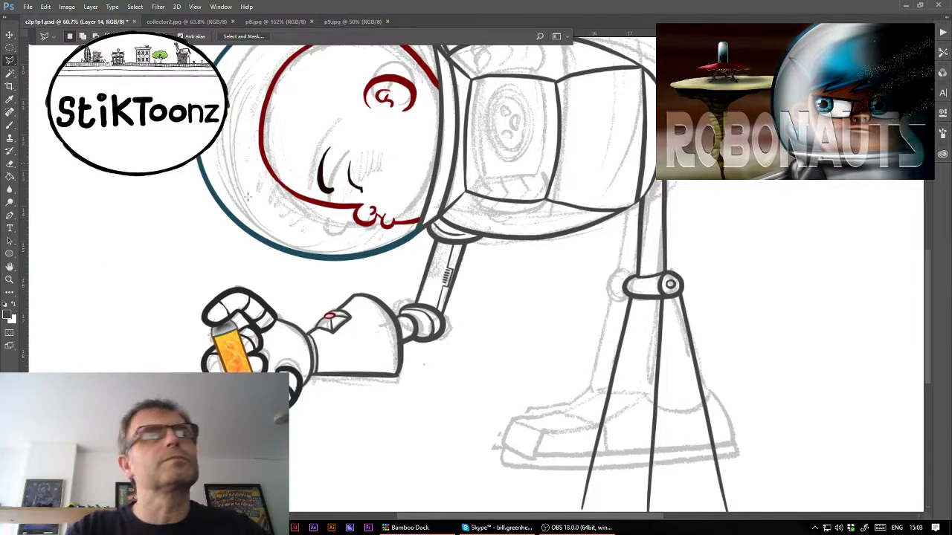
{"action": "mouse_move", "coordinate": [600, 394]}
{"action": "left_mouse_down"}
{"action": "mouse_move", "coordinate": [653, 407]}
{"action": "mouse_move", "coordinate": [584, 489]}
{"action": "left_mouse_up"}
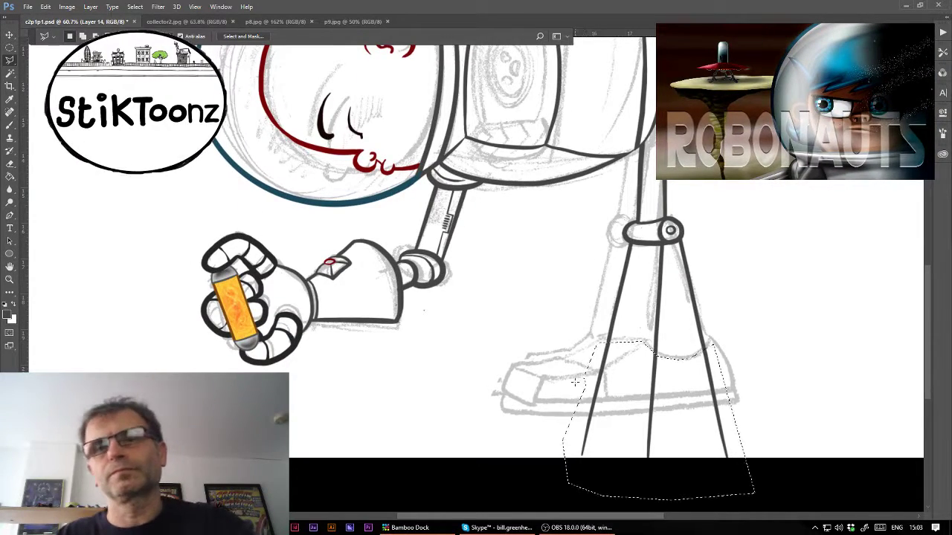
{"action": "key", "text": "Delete"}
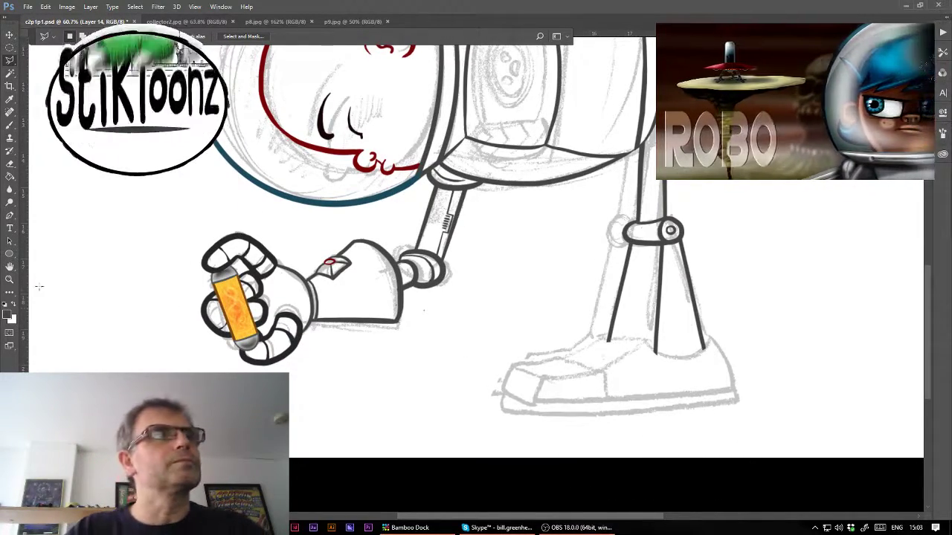
{"action": "key", "text": "z"}
{"action": "left_click", "coordinate": [730, 374]}
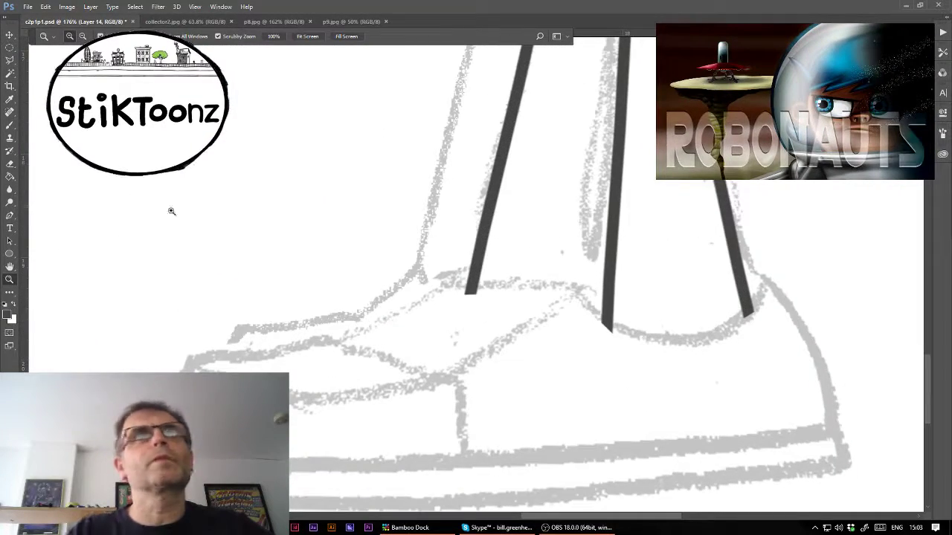
- Ink the rounded ankle cuff beneath the leg struts
{"action": "key", "text": "b"}
{"action": "mouse_move", "coordinate": [464, 292]}
{"action": "left_mouse_down"}
{"action": "mouse_move", "coordinate": [521, 296]}
{"action": "mouse_move", "coordinate": [609, 327]}
{"action": "left_mouse_up"}
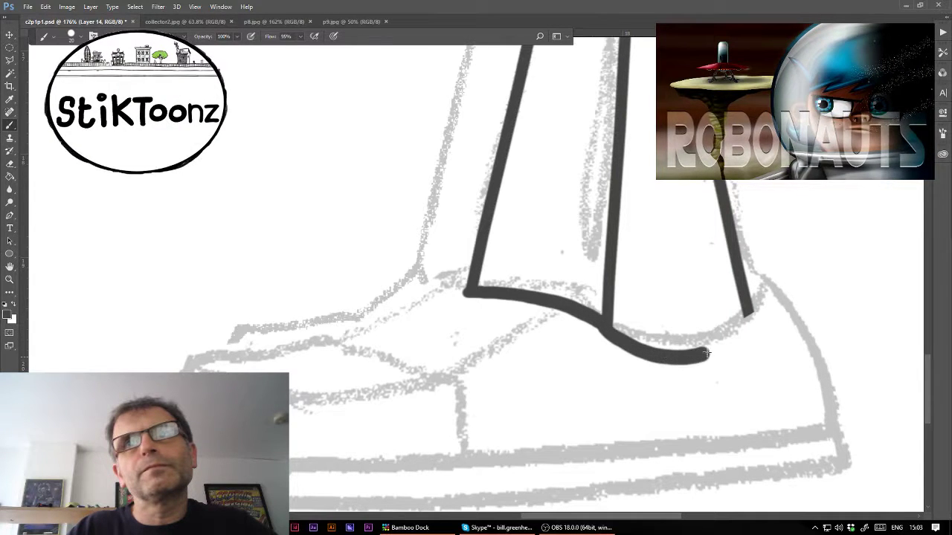
{"action": "left_click_drag", "start_coordinate": [707, 354], "coordinate": [729, 336]}
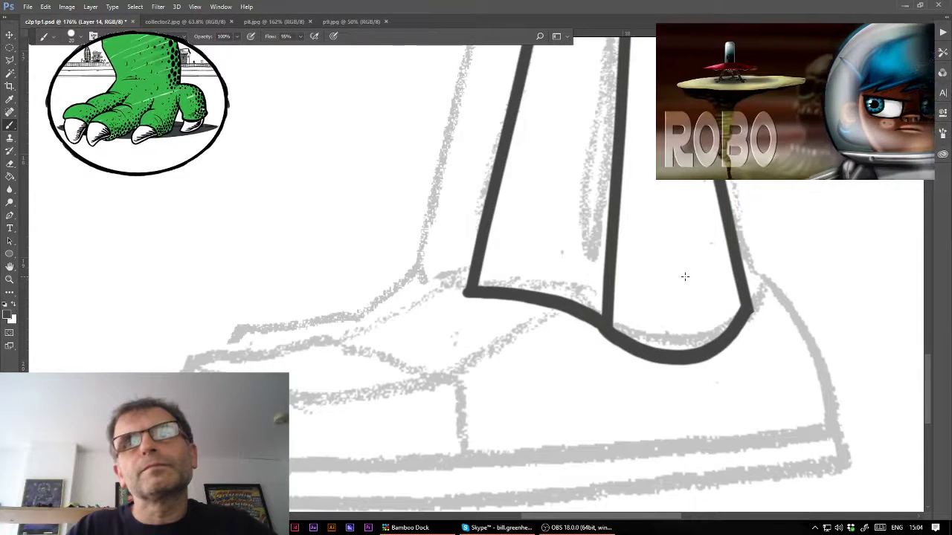
{"action": "mouse_move", "coordinate": [685, 279]}
{"action": "left_mouse_down"}
{"action": "mouse_move", "coordinate": [664, 304]}
{"action": "mouse_move", "coordinate": [678, 314]}
{"action": "mouse_move", "coordinate": [695, 279]}
{"action": "left_mouse_up"}
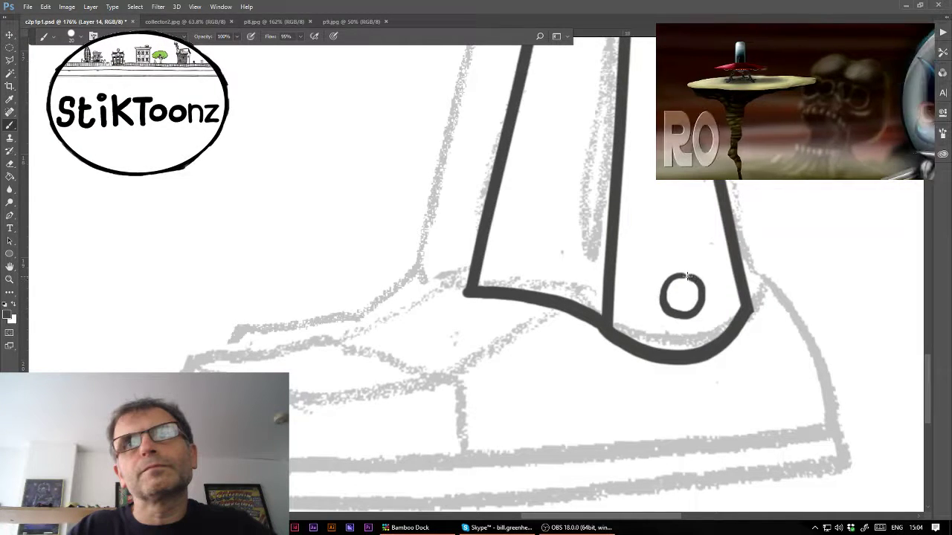
- Draw the foot block's top edges, redrawing the too-short top edge longer
{"action": "mouse_move", "coordinate": [599, 324]}
{"action": "left_mouse_down"}
{"action": "mouse_move", "coordinate": [571, 336]}
{"action": "mouse_move", "coordinate": [504, 421]}
{"action": "left_mouse_up"}
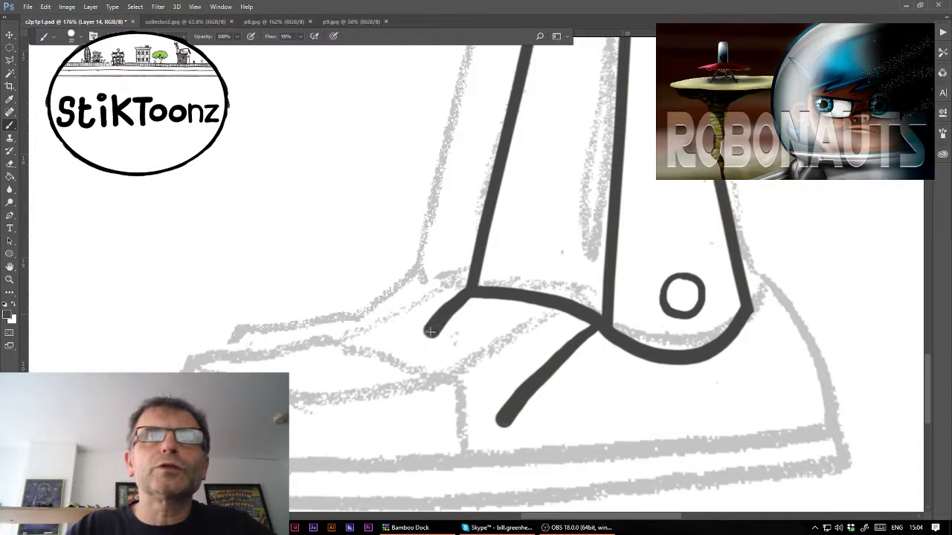
{"action": "left_click_drag", "start_coordinate": [431, 333], "coordinate": [405, 364]}
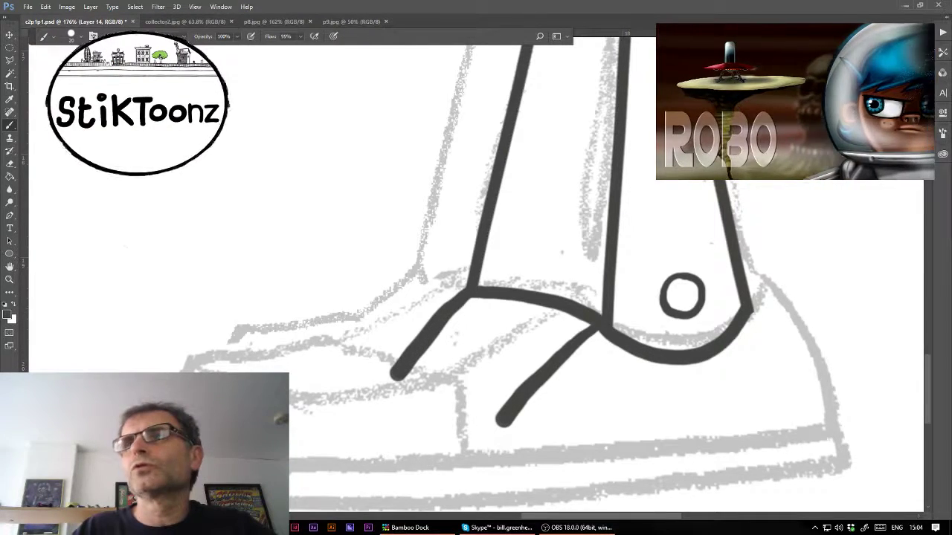
{"action": "mouse_move", "coordinate": [499, 424]}
{"action": "left_mouse_down"}
{"action": "mouse_move", "coordinate": [633, 305]}
{"action": "mouse_move", "coordinate": [510, 281]}
{"action": "left_mouse_up"}
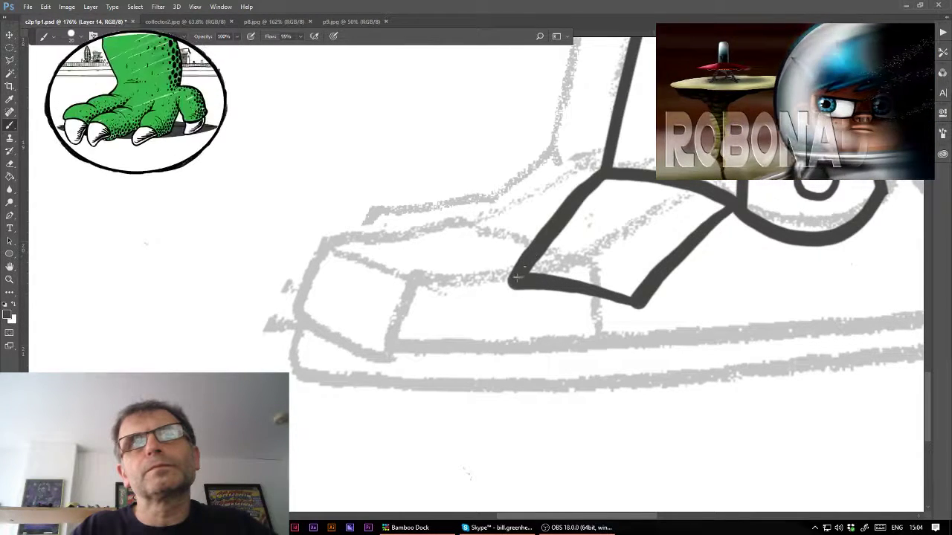
{"action": "left_click_drag", "start_coordinate": [518, 280], "coordinate": [448, 308]}
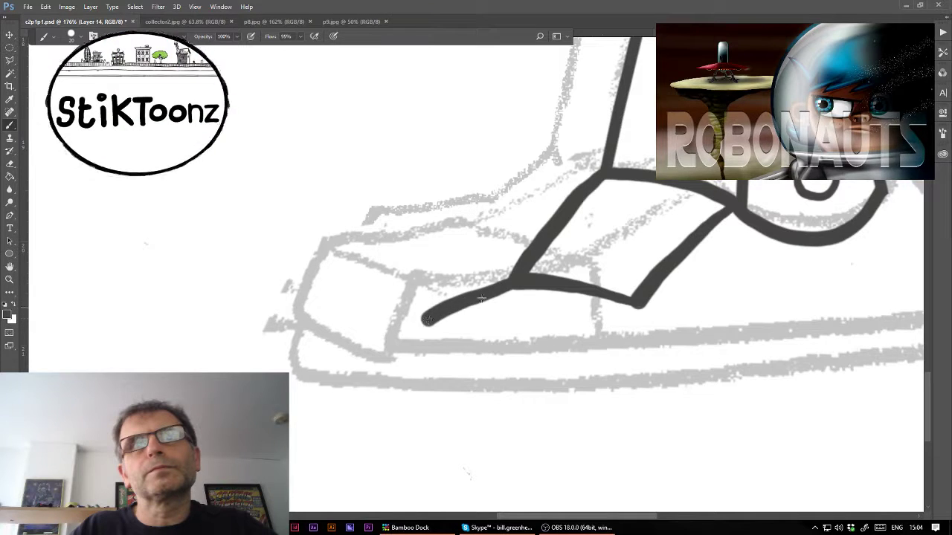
{"action": "key", "text": "ctrl+z"}
{"action": "left_click_drag", "start_coordinate": [513, 279], "coordinate": [410, 336]}
- Outline the foot block's lower edges, front corner and vertical side edges
{"action": "left_click_drag", "start_coordinate": [639, 305], "coordinate": [520, 369]}
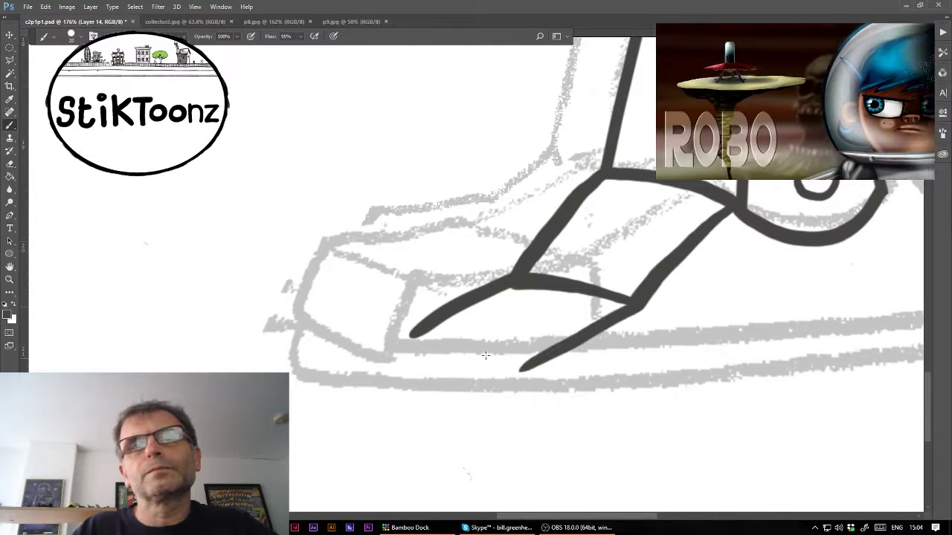
{"action": "mouse_move", "coordinate": [411, 336]}
{"action": "left_mouse_down"}
{"action": "mouse_move", "coordinate": [511, 367]}
{"action": "mouse_move", "coordinate": [537, 357]}
{"action": "left_mouse_up"}
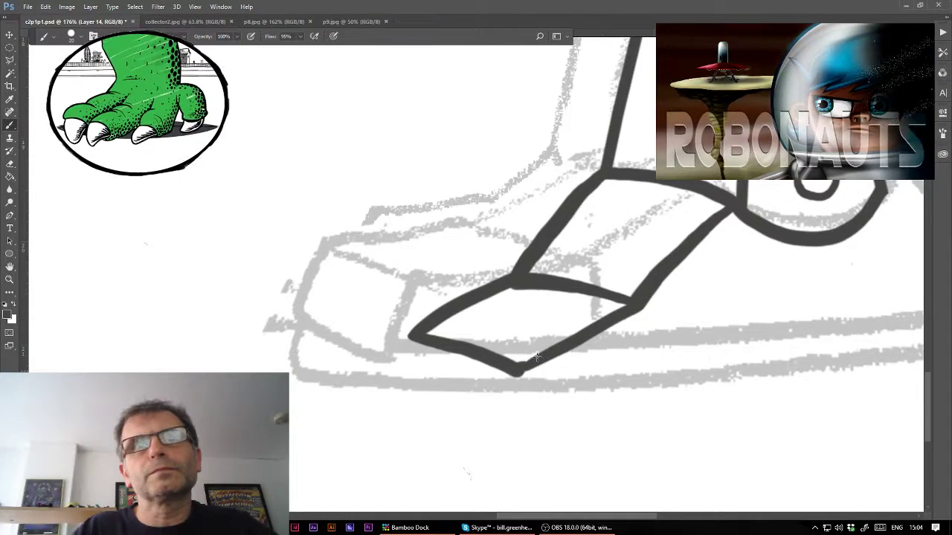
{"action": "left_click_drag", "start_coordinate": [410, 336], "coordinate": [405, 374]}
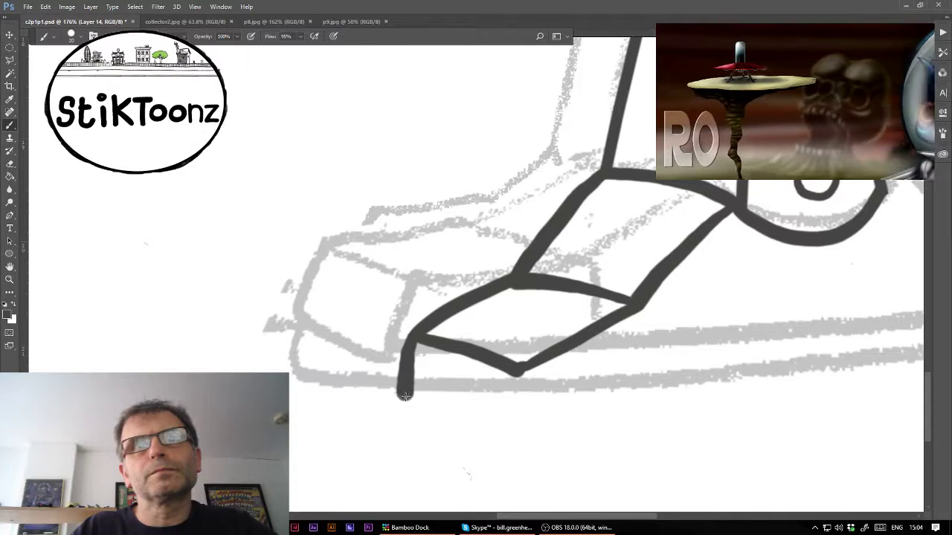
{"action": "left_click_drag", "start_coordinate": [515, 382], "coordinate": [514, 413]}
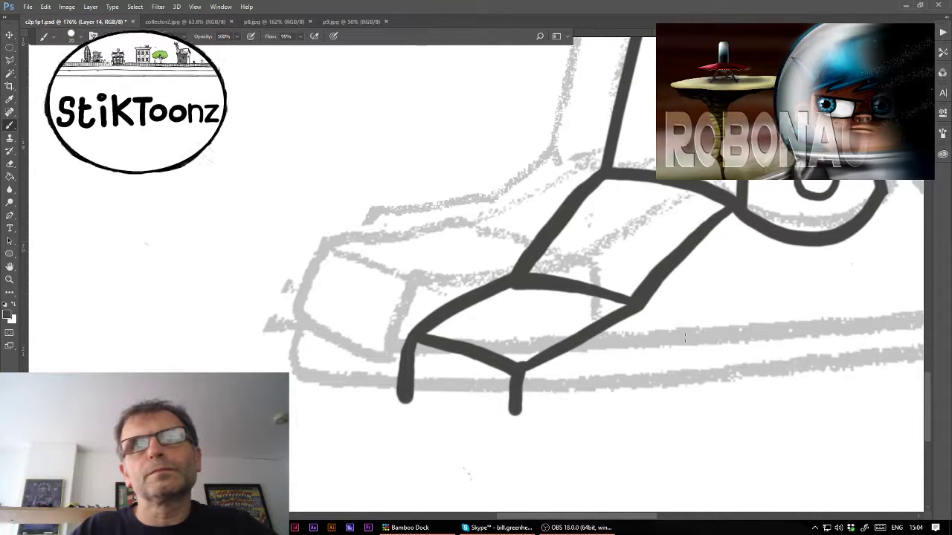
{"action": "left_click_drag", "start_coordinate": [640, 304], "coordinate": [654, 371]}
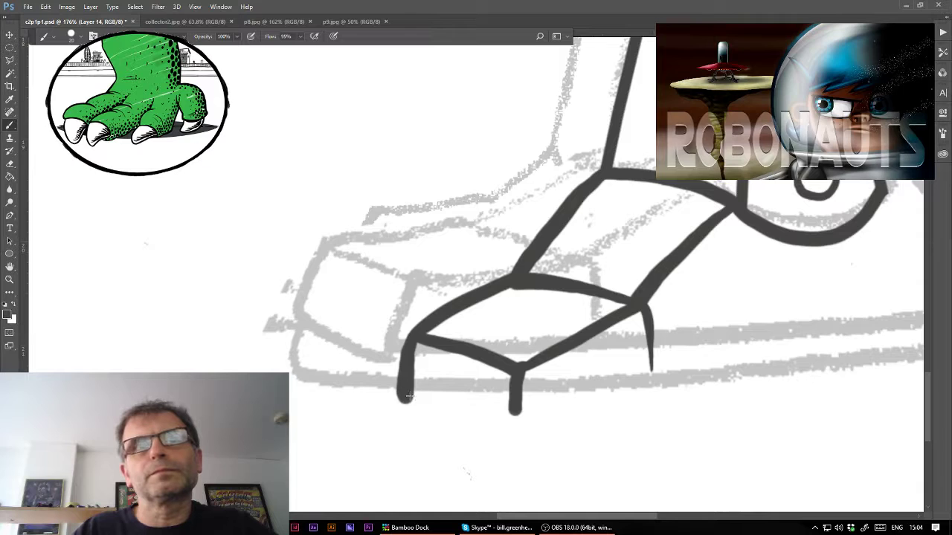
{"action": "left_click_drag", "start_coordinate": [408, 396], "coordinate": [515, 426]}
{"action": "key", "text": "ctrl+z"}
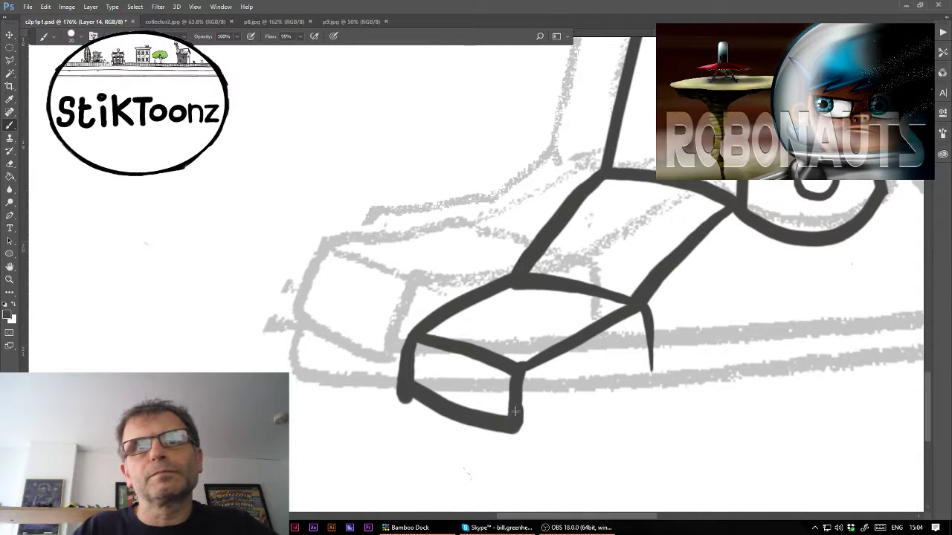
{"action": "scroll", "coordinate": [733, 229], "scroll_direction": "right", "scroll_amount": 3}
- Draw the long sole line and run the toe and heel edges down to it
{"action": "scroll", "coordinate": [734, 229], "scroll_direction": "right", "scroll_amount": 2}
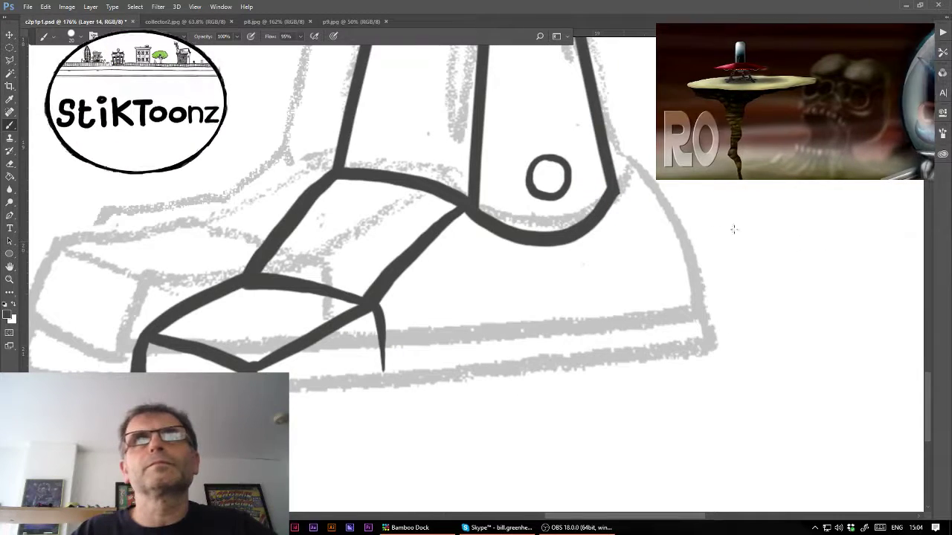
{"action": "left_click_drag", "start_coordinate": [611, 193], "coordinate": [686, 353]}
{"action": "left_click_drag", "start_coordinate": [614, 197], "coordinate": [646, 366]}
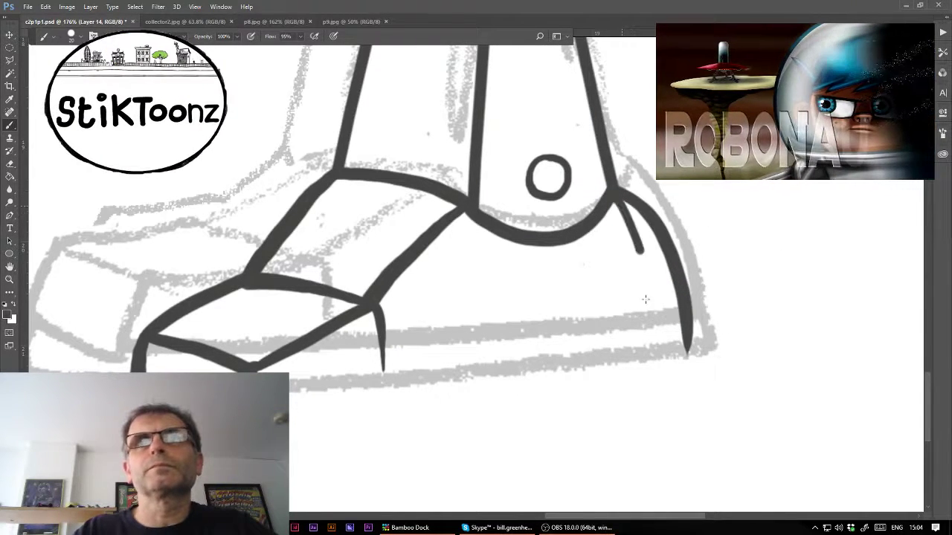
{"action": "left_click_drag", "start_coordinate": [316, 416], "coordinate": [692, 358]}
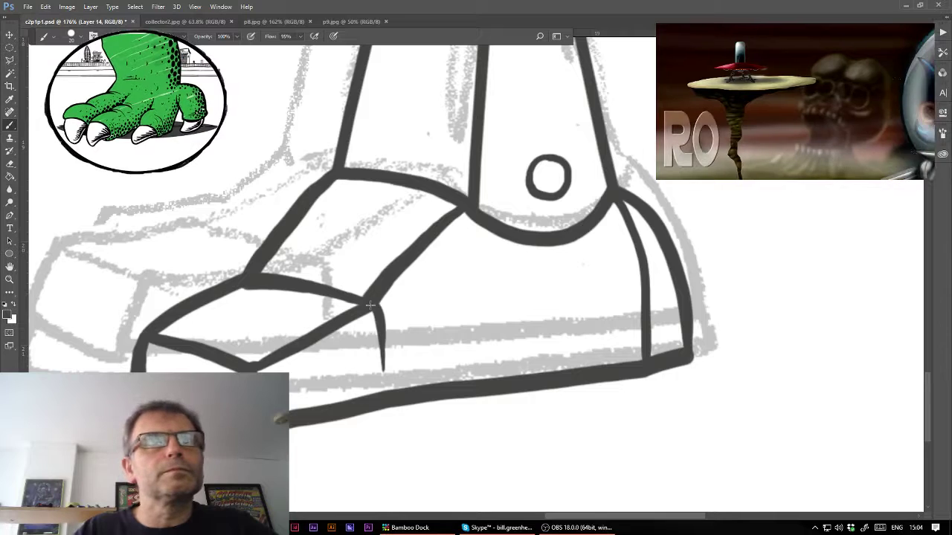
{"action": "left_click_drag", "start_coordinate": [382, 369], "coordinate": [383, 389]}
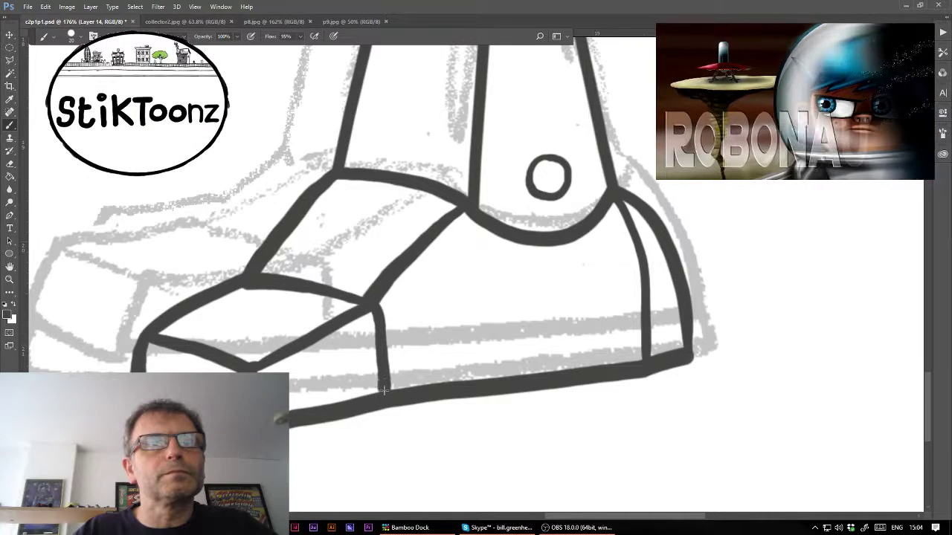
{"action": "left_click", "coordinate": [10, 61]}
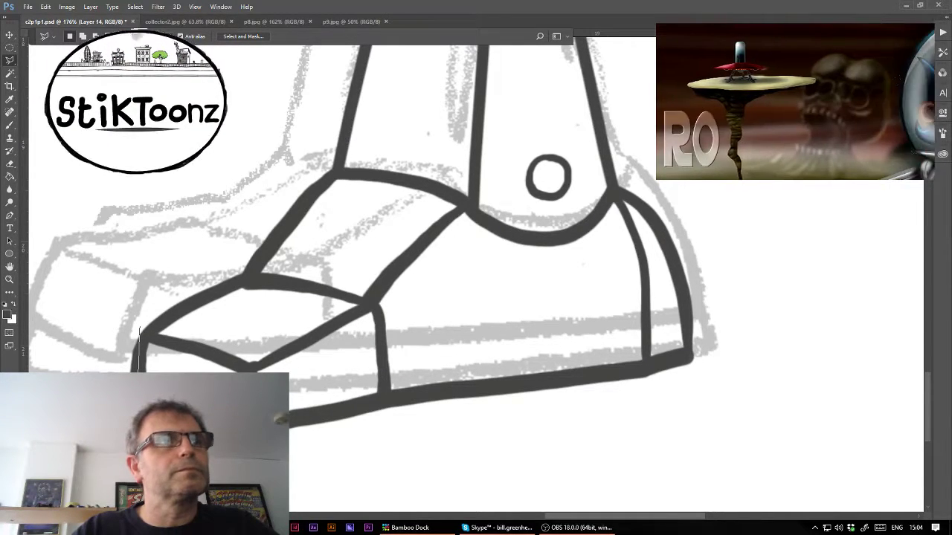
- Blank out the sketch behind the toe cap by filling it with white
{"action": "left_click_drag", "start_coordinate": [139, 368], "coordinate": [91, 327]}
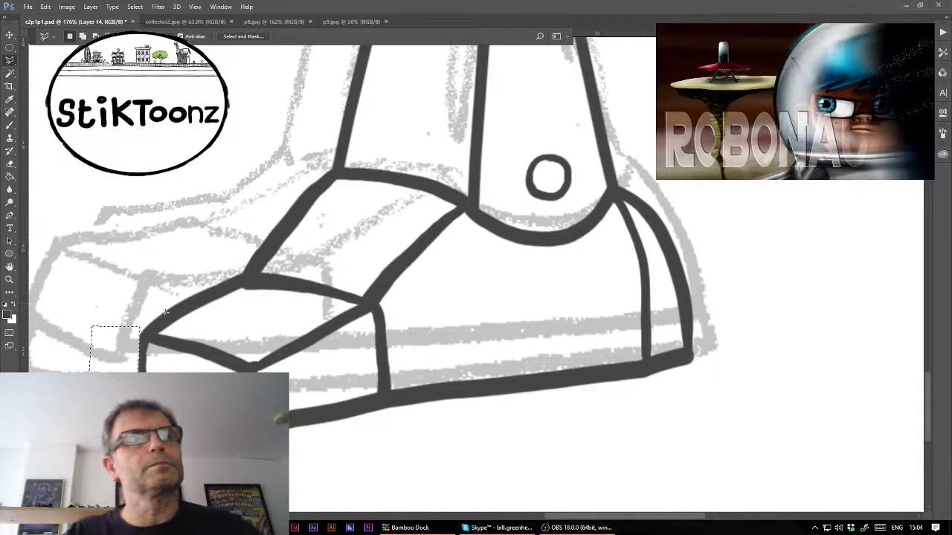
{"action": "key", "text": "ctrl+d"}
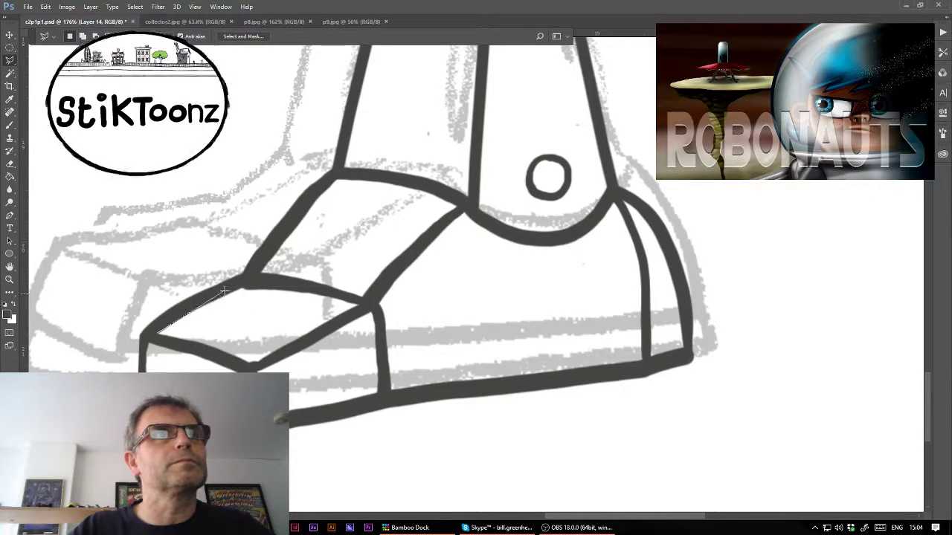
{"action": "left_click_drag", "start_coordinate": [223, 292], "coordinate": [240, 283]}
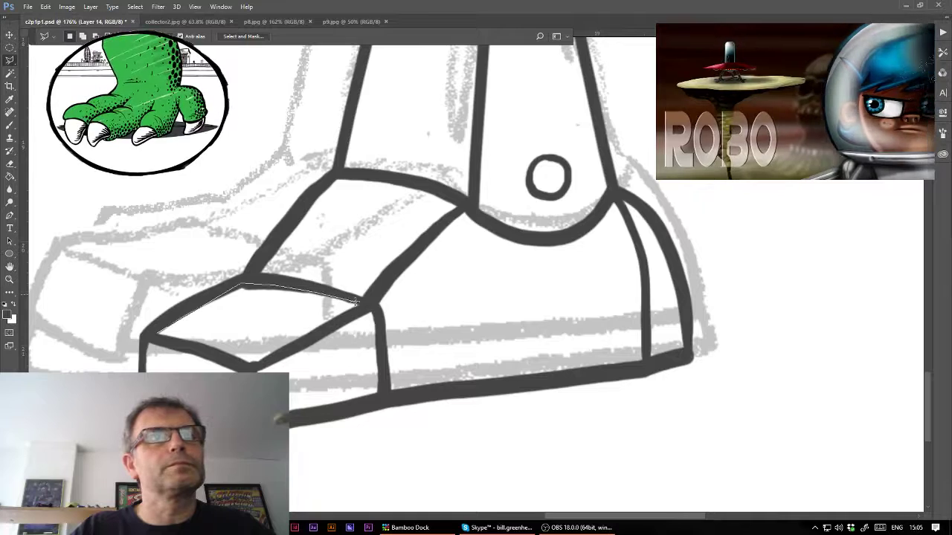
{"action": "left_click_drag", "start_coordinate": [315, 292], "coordinate": [253, 368]}
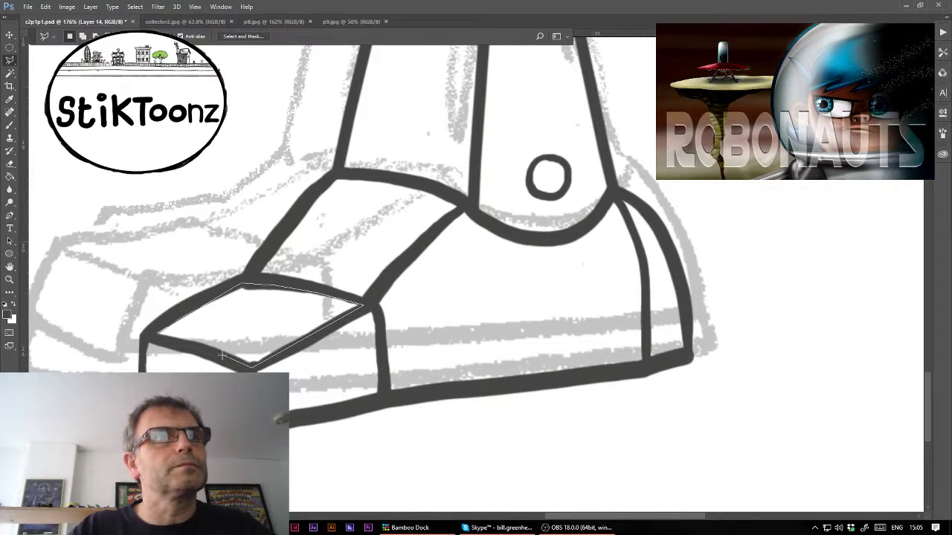
{"action": "left_click_drag", "start_coordinate": [164, 338], "coordinate": [160, 340]}
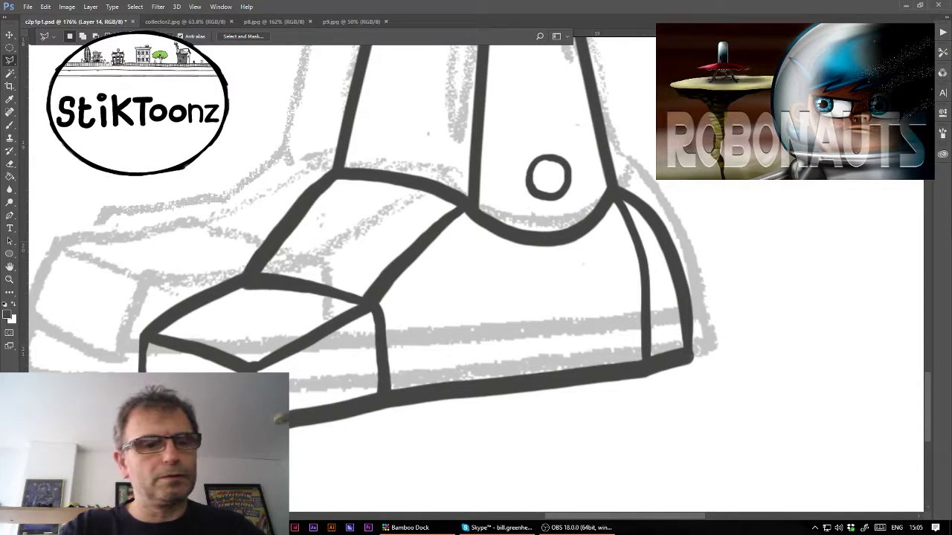
{"action": "key", "text": "ctrl+BackSpace"}
{"action": "key", "text": "ctrl+d"}
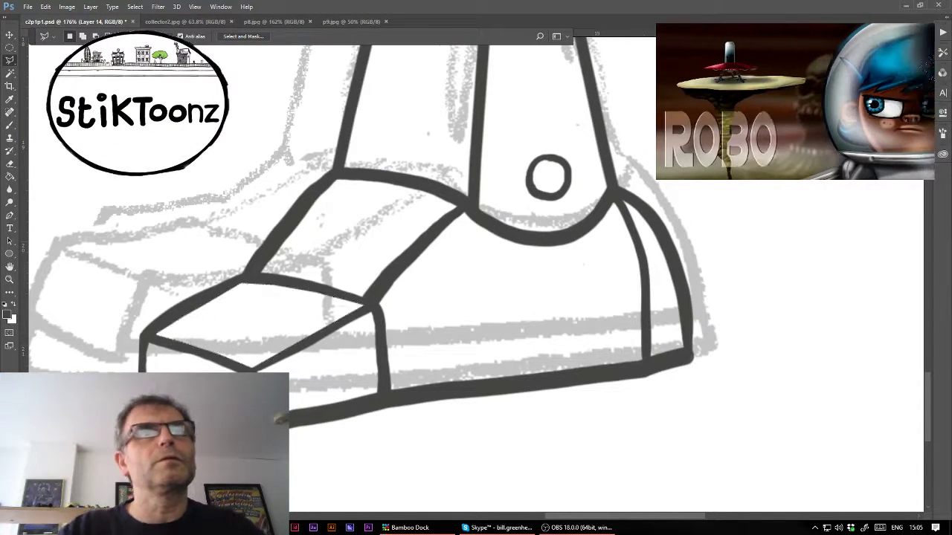
- Trim excess pixels from the thick boot line and the sole's right end
{"action": "left_click", "coordinate": [329, 166]}
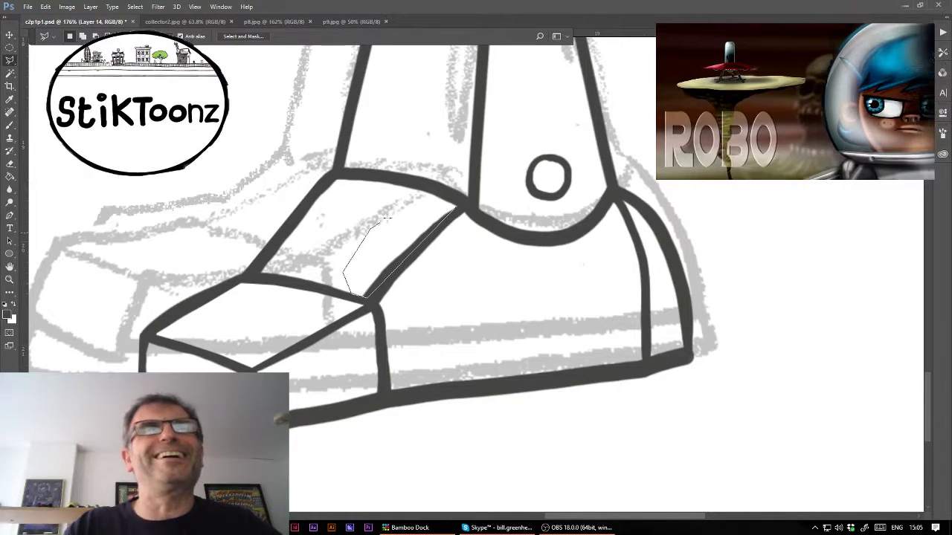
{"action": "double_click", "coordinate": [417, 201]}
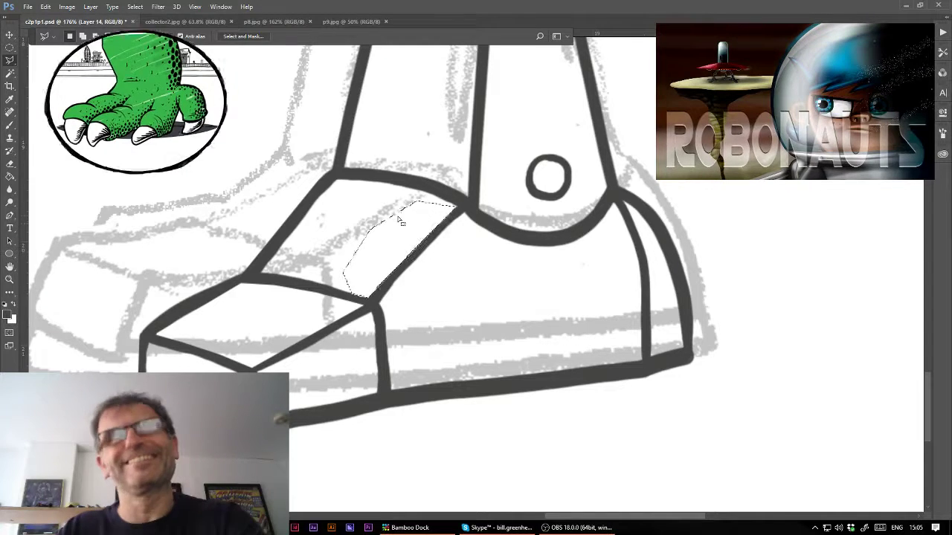
{"action": "key", "text": "Delete"}
{"action": "key", "text": "ctrl+d"}
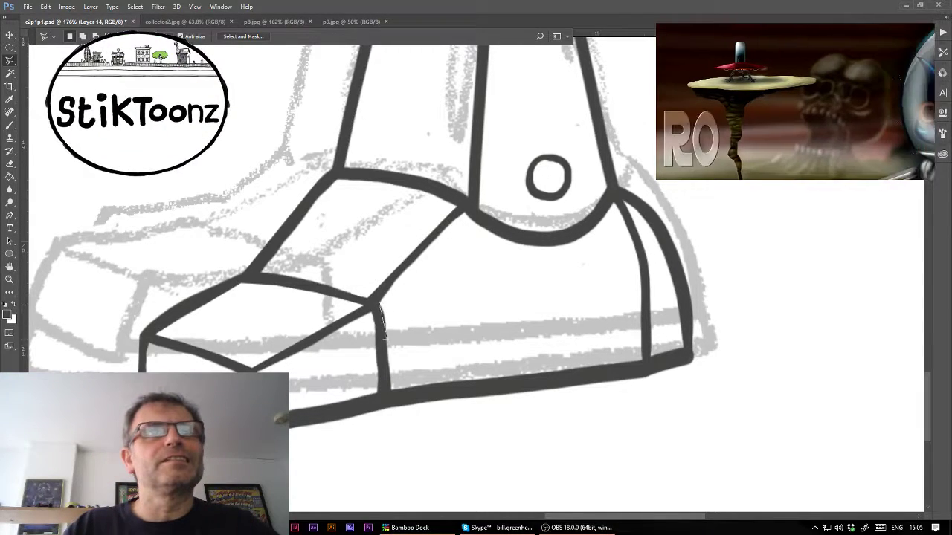
{"action": "left_click", "coordinate": [641, 363]}
{"action": "left_click", "coordinate": [641, 337]}
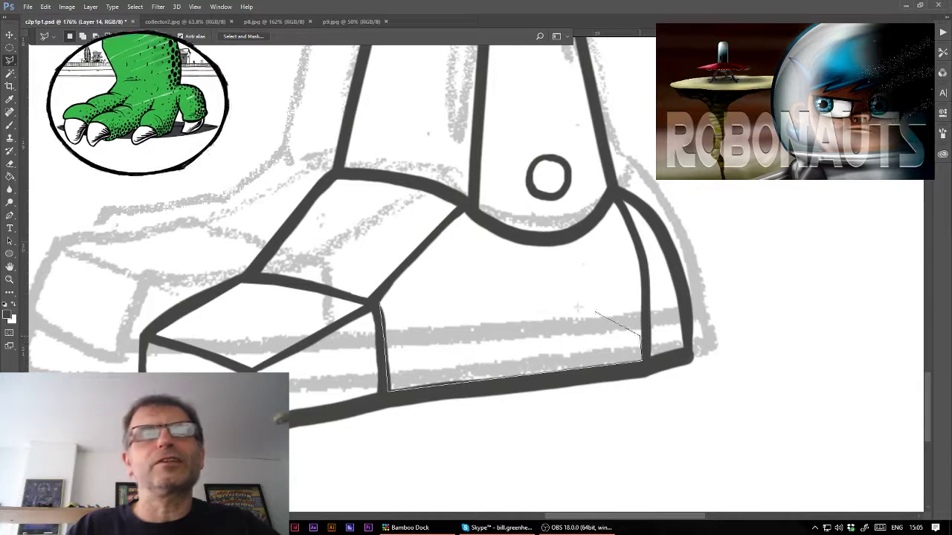
{"action": "double_click", "coordinate": [430, 290]}
{"action": "key", "text": "Delete"}
{"action": "key", "text": "ctrl+d"}
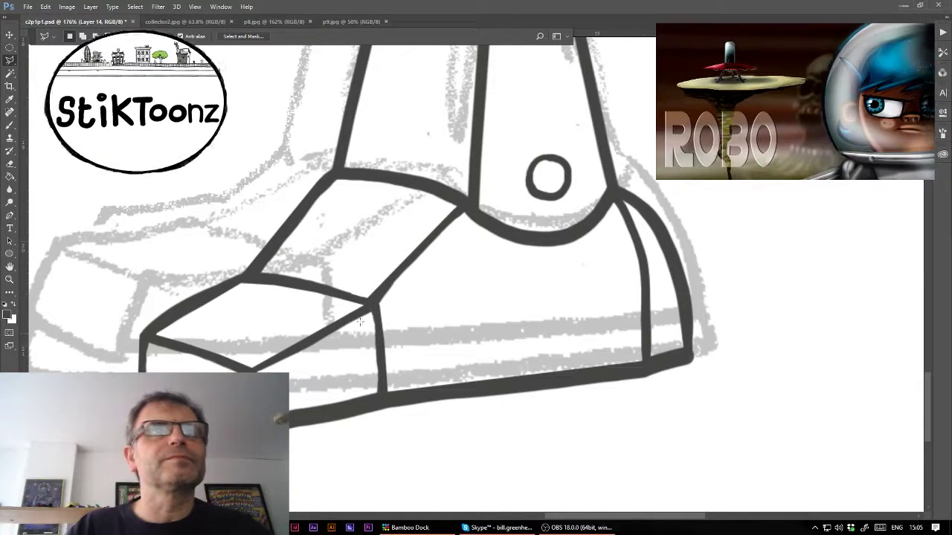
- Thin the thick stroke along the toe's left edge
{"action": "left_click", "coordinate": [371, 312]}
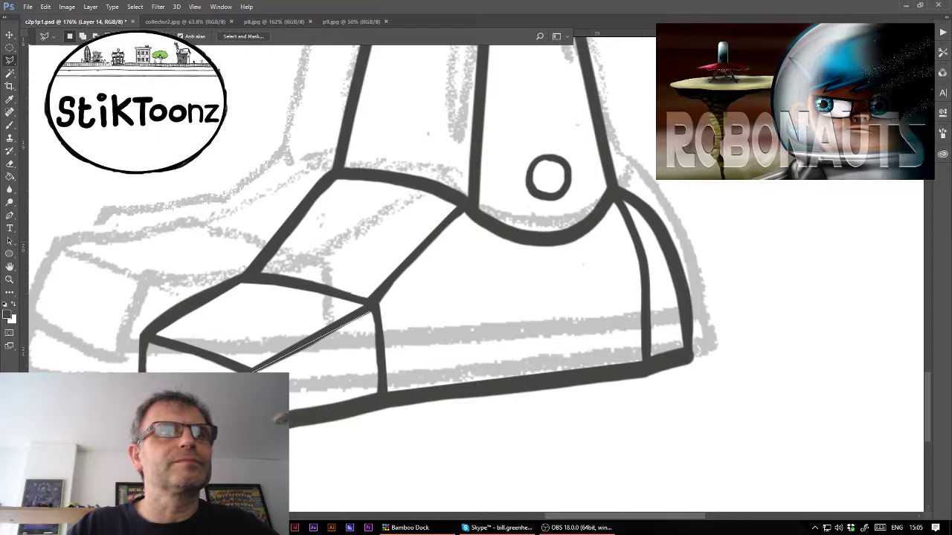
{"action": "left_click", "coordinate": [107, 441]}
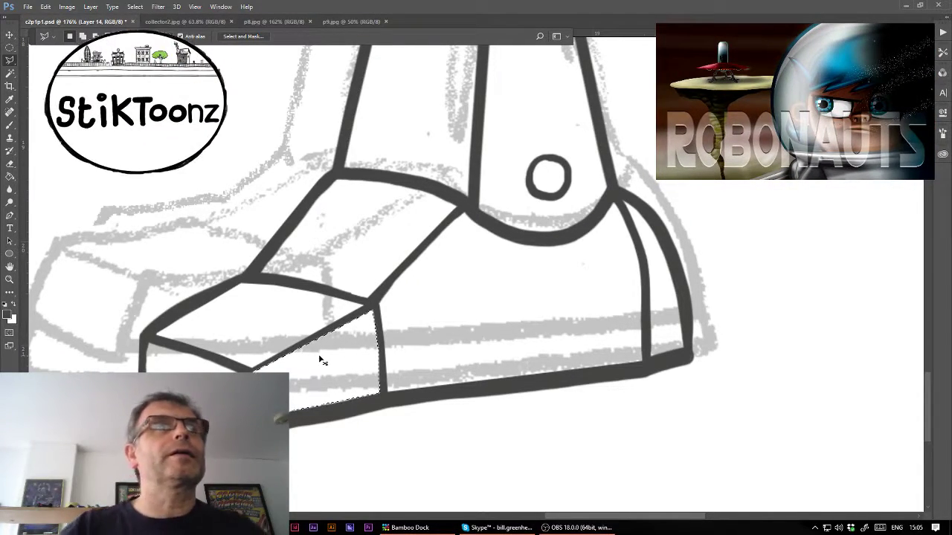
{"action": "key", "text": "ctrl+d"}
{"action": "left_click", "coordinate": [232, 275]}
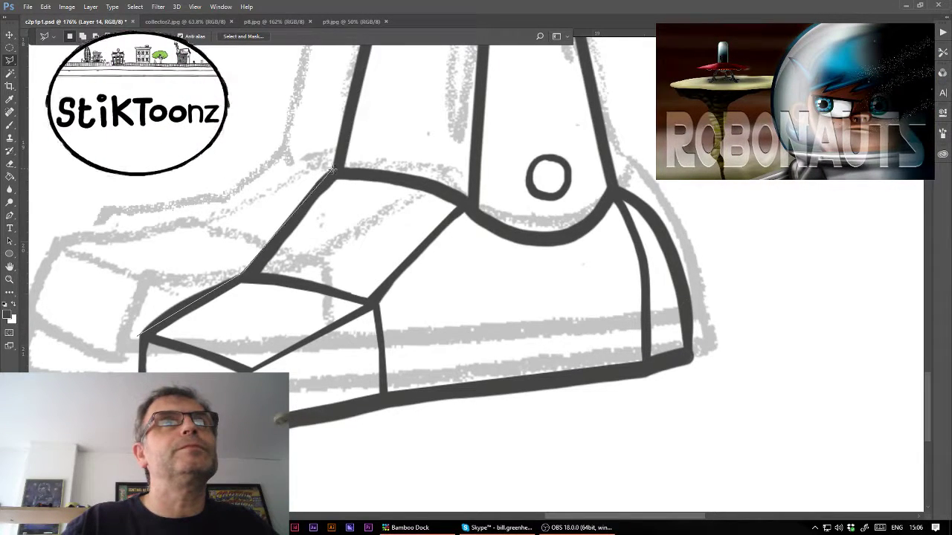
{"action": "double_click", "coordinate": [104, 324]}
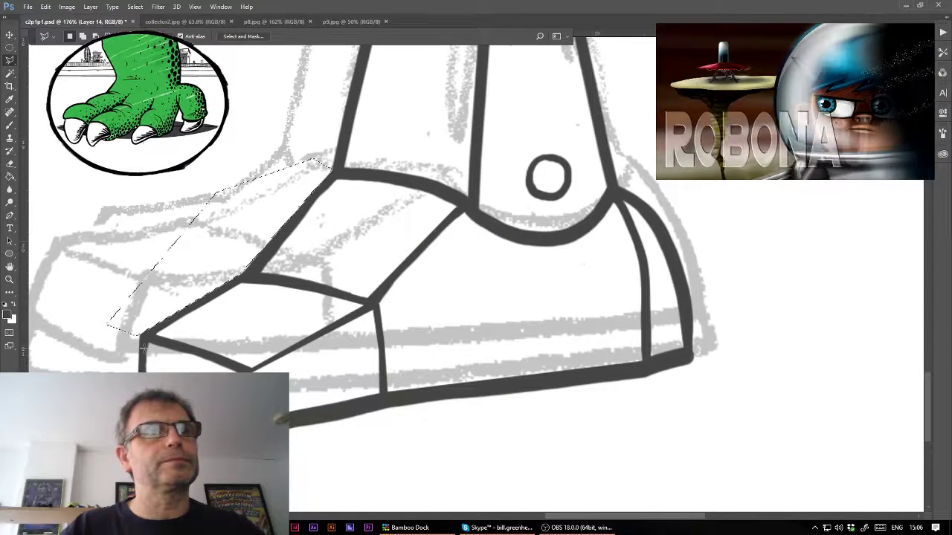
{"action": "key", "text": "Delete"}
{"action": "key", "text": "ctrl+d"}
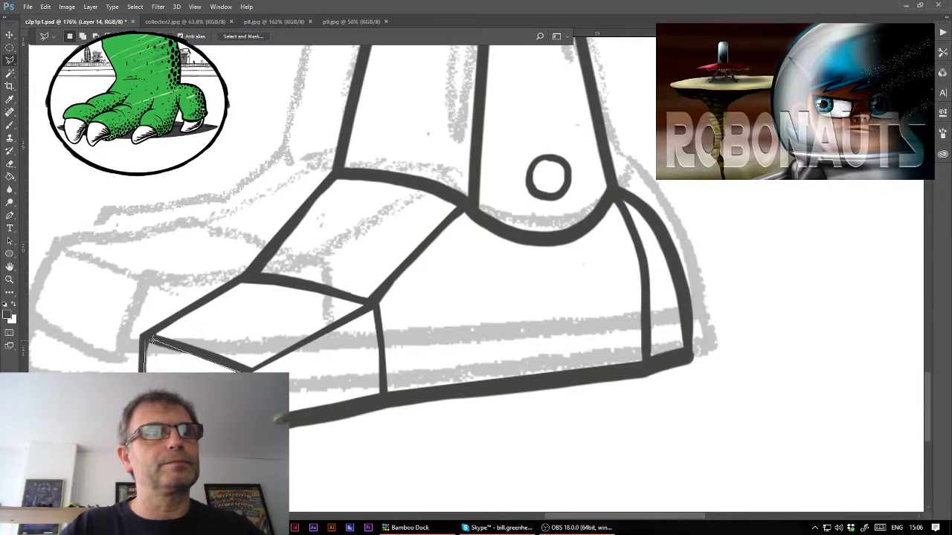
- Erase the thick stroke under the toe and outline the sole bottom for trimming
{"action": "left_click", "coordinate": [147, 340]}
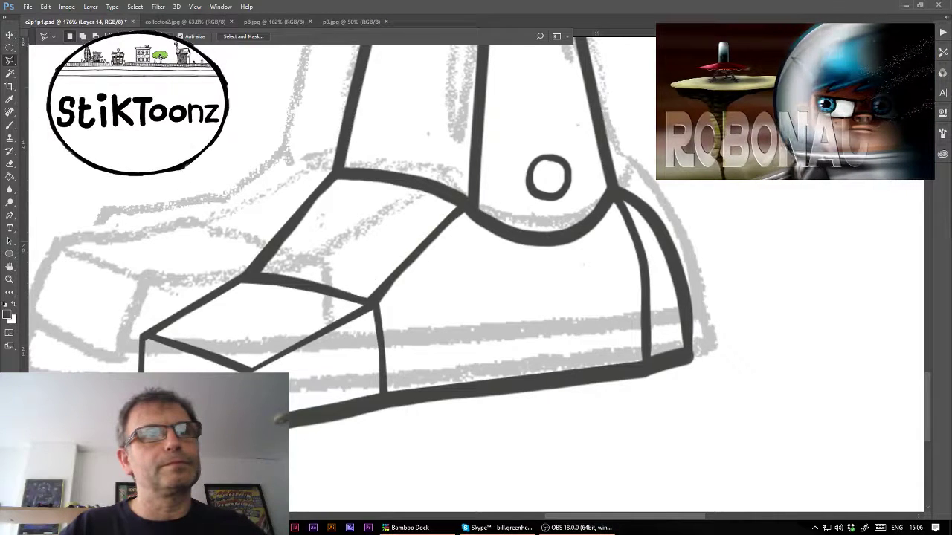
{"action": "key", "text": "Delete"}
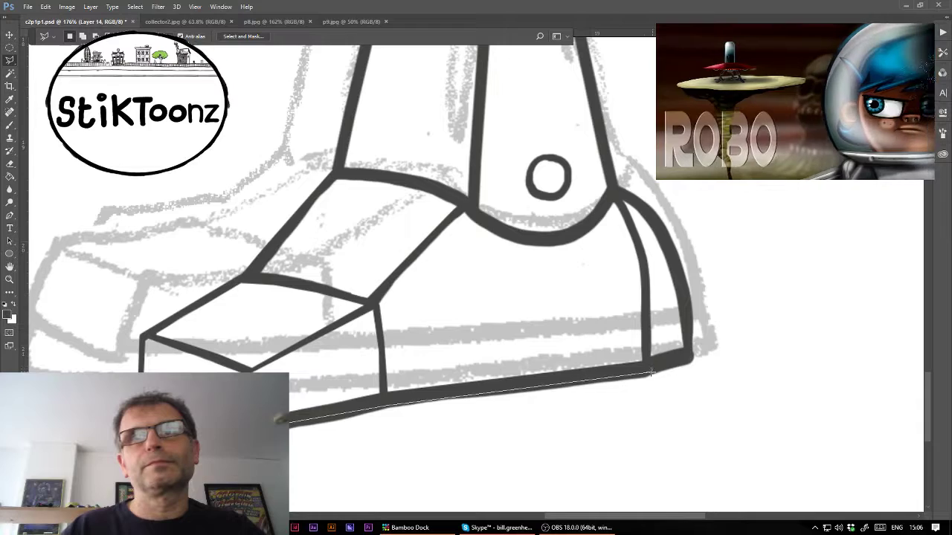
{"action": "left_click", "coordinate": [690, 397]}
{"action": "left_click", "coordinate": [610, 441]}
{"action": "left_click", "coordinate": [409, 474]}
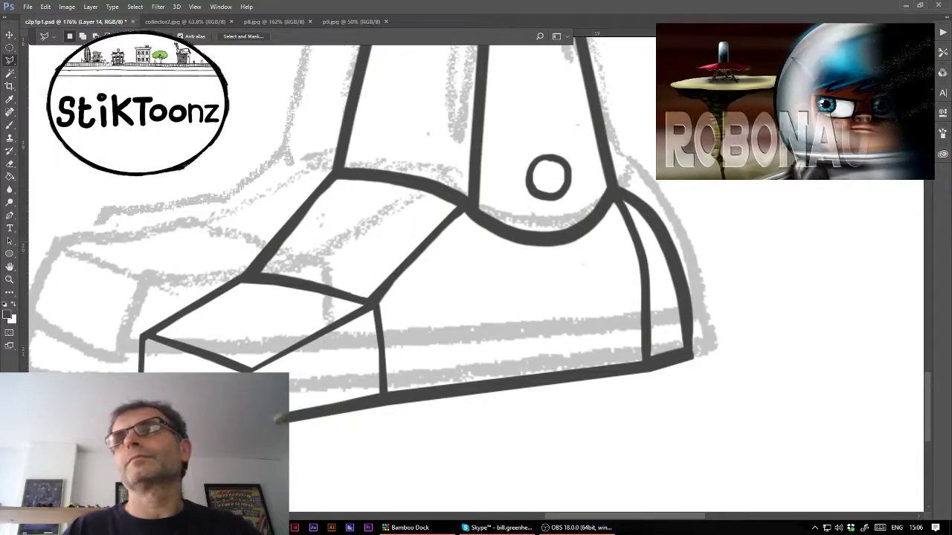
{"action": "scroll", "coordinate": [476, 297], "scroll_direction": "down", "scroll_amount": 3}
- Paint a wavy tread line beneath the shoe sole from toe to heel
{"action": "key", "text": "ctrl+plus"}
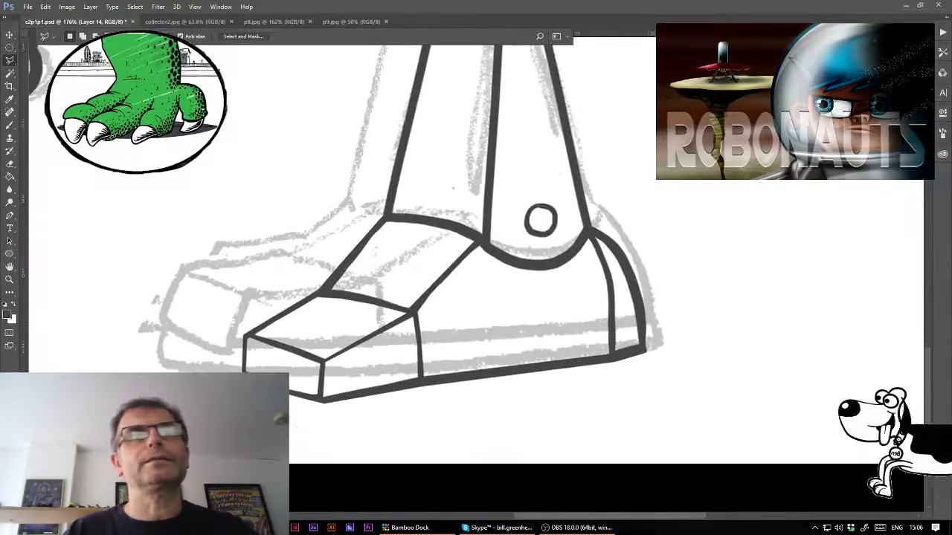
{"action": "key", "text": "b"}
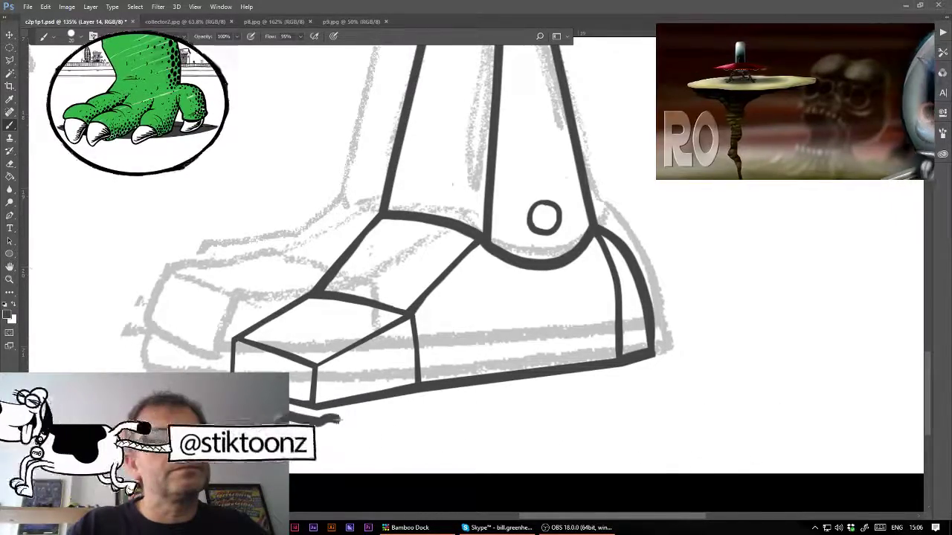
{"action": "left_click_drag", "start_coordinate": [319, 418], "coordinate": [513, 395]}
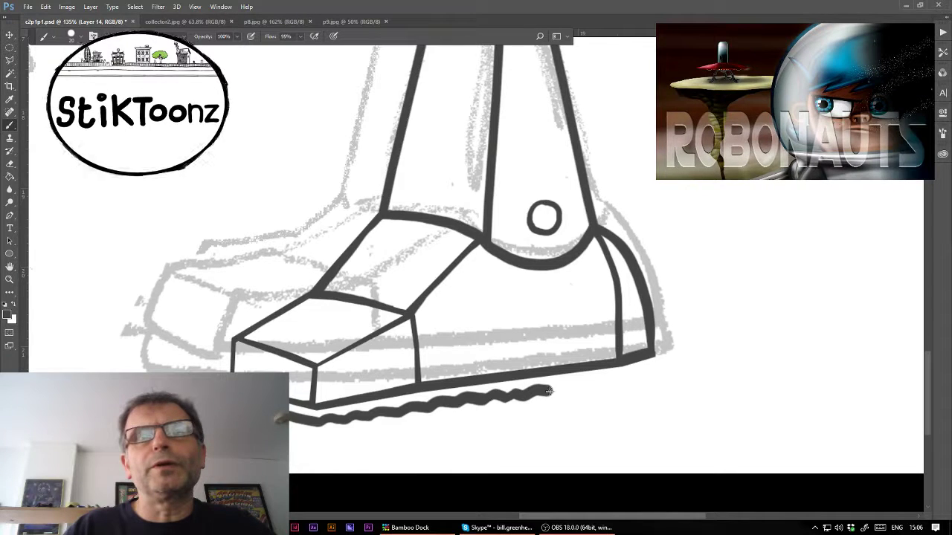
{"action": "left_click_drag", "start_coordinate": [587, 383], "coordinate": [652, 376]}
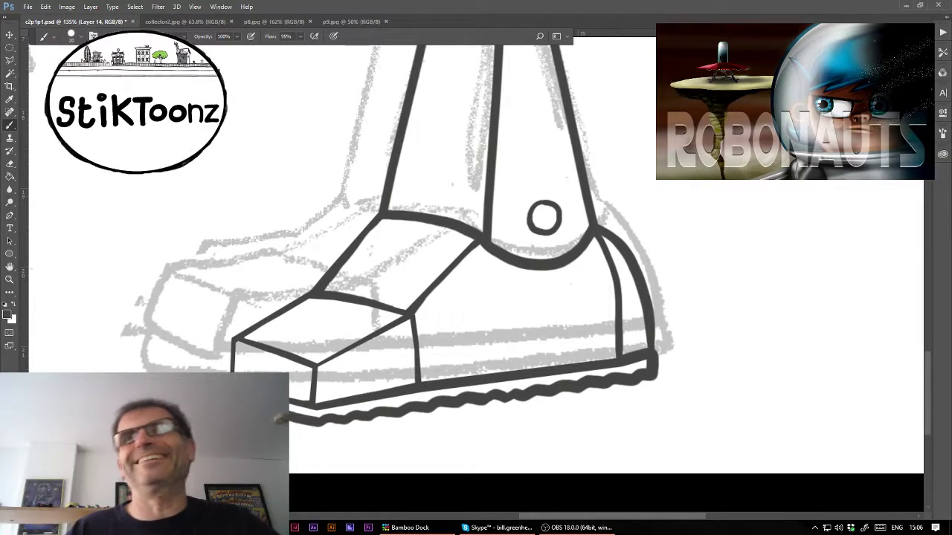
- Duplicate Layer 12 and drag the copy beside the original leg
{"action": "scroll", "coordinate": [476, 267], "scroll_direction": "up", "scroll_amount": 5}
{"action": "scroll", "coordinate": [476, 268], "scroll_direction": "up", "scroll_amount": 3}
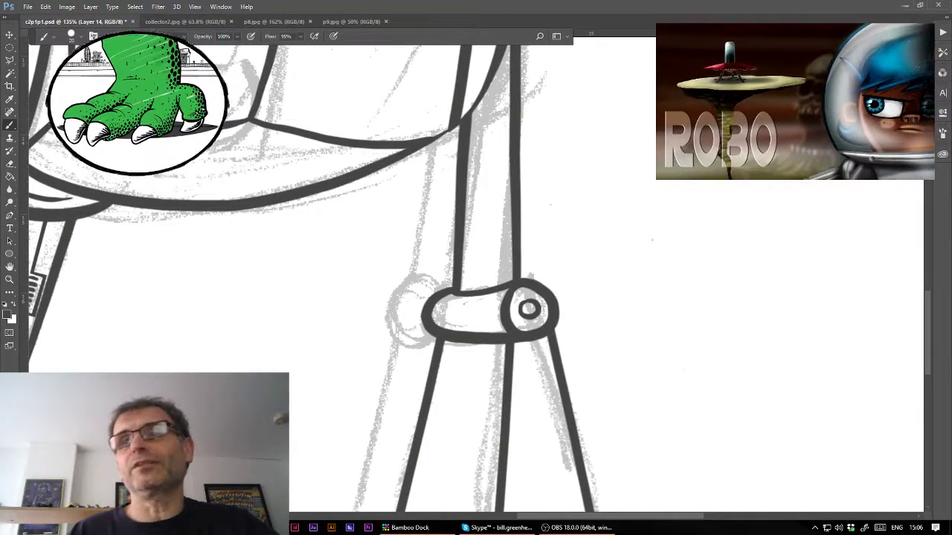
{"action": "key", "text": "ctrl+e"}
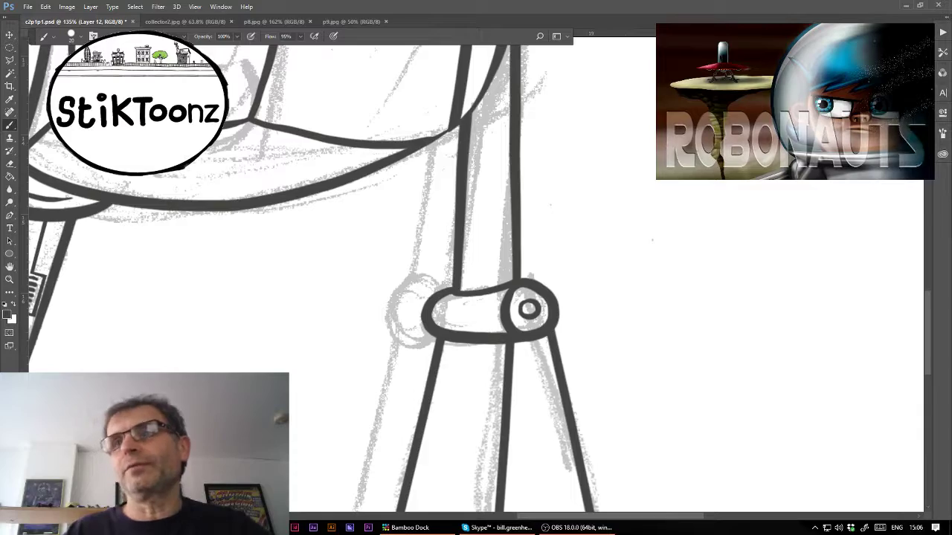
{"action": "key", "text": "ctrl+j"}
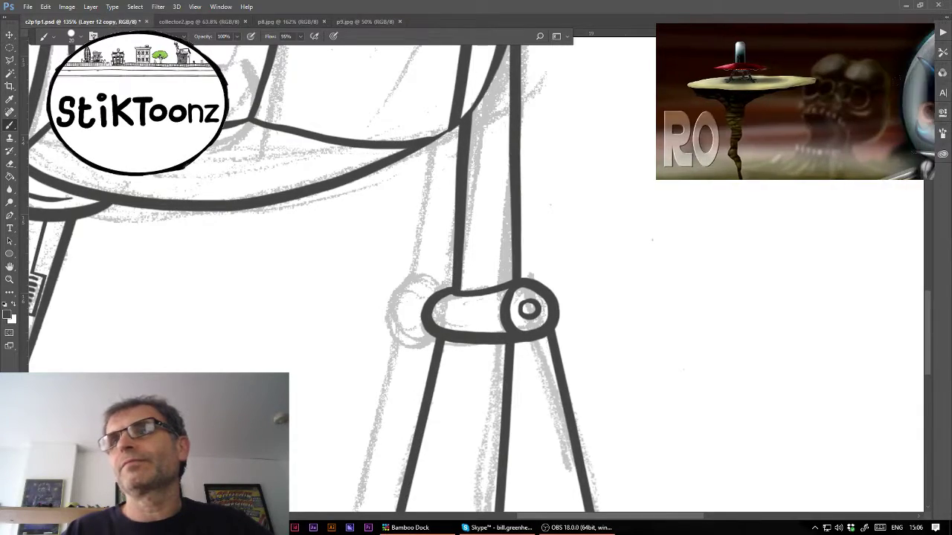
{"action": "scroll", "coordinate": [476, 267], "scroll_direction": "down", "scroll_amount": 3}
{"action": "scroll", "coordinate": [476, 267], "scroll_direction": "down", "scroll_amount": 3}
{"action": "left_click_drag", "start_coordinate": [554, 380], "coordinate": [516, 357]}
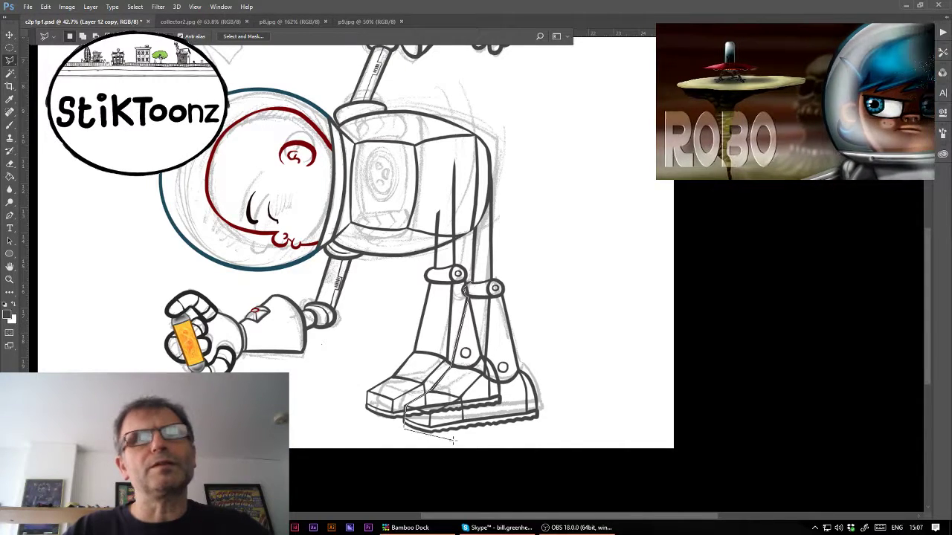
{"action": "left_click", "coordinate": [585, 294]}
{"action": "left_click", "coordinate": [558, 169]}
{"action": "left_click", "coordinate": [500, 119]}
{"action": "left_click", "coordinate": [446, 119]}
{"action": "left_click", "coordinate": [360, 190]}
{"action": "left_click", "coordinate": [372, 245]}
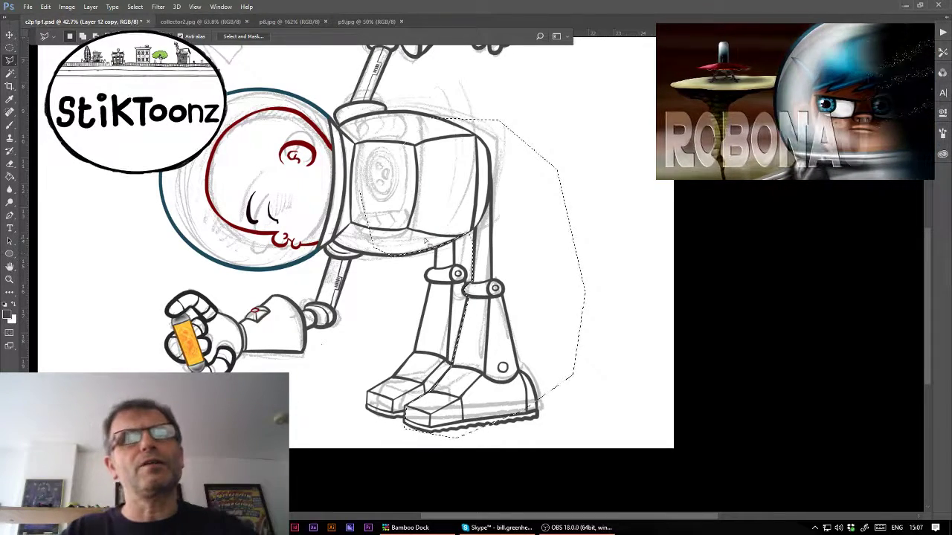
{"action": "key", "text": "Escape"}
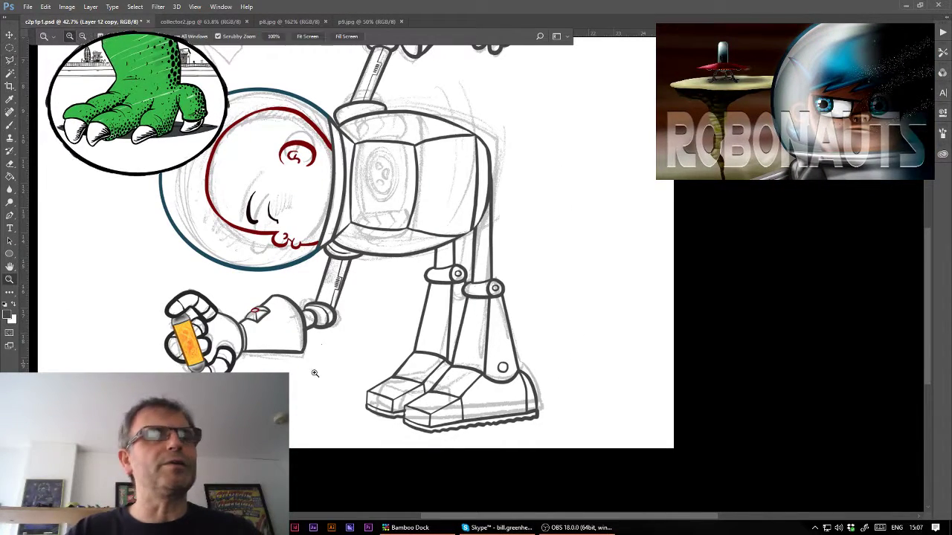
{"action": "left_click_drag", "start_coordinate": [315, 373], "coordinate": [262, 245]}
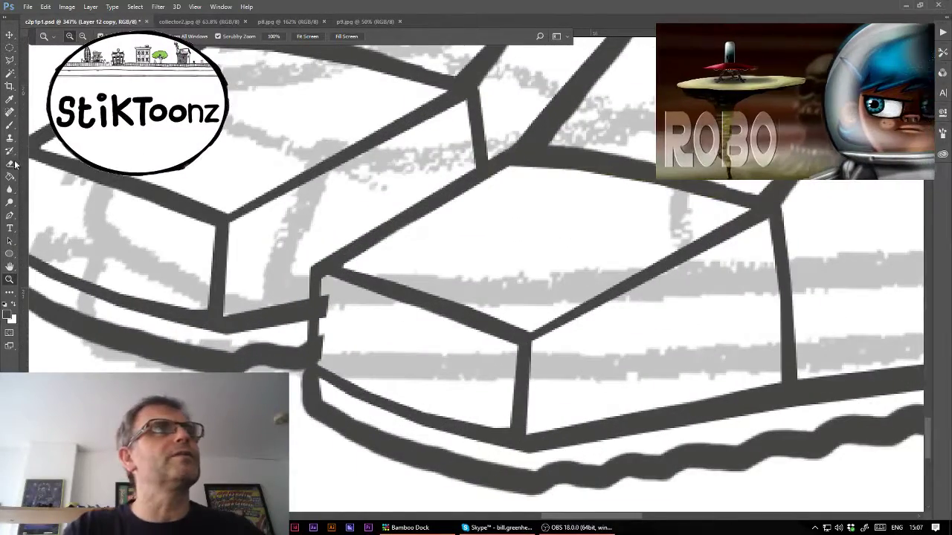
{"action": "left_click", "coordinate": [11, 164]}
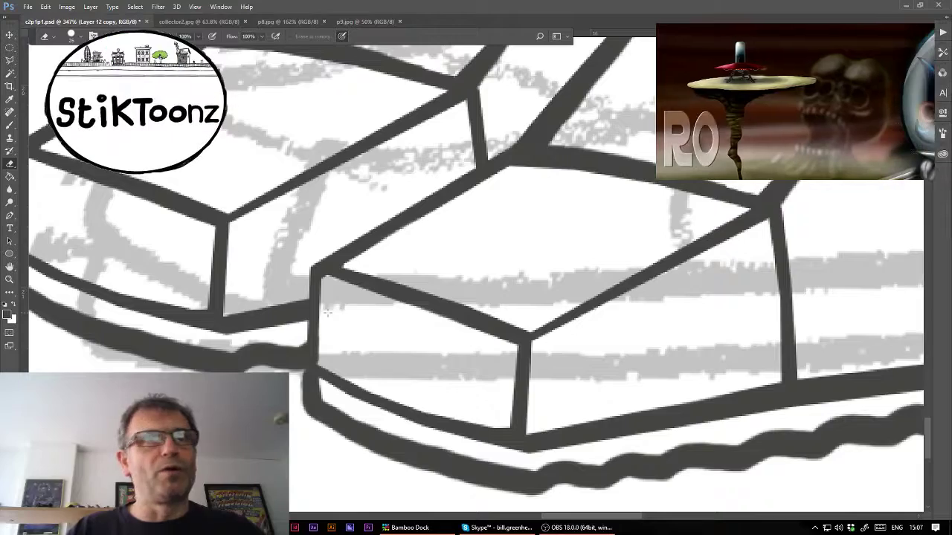
{"action": "key", "text": "alt+bracketleft"}
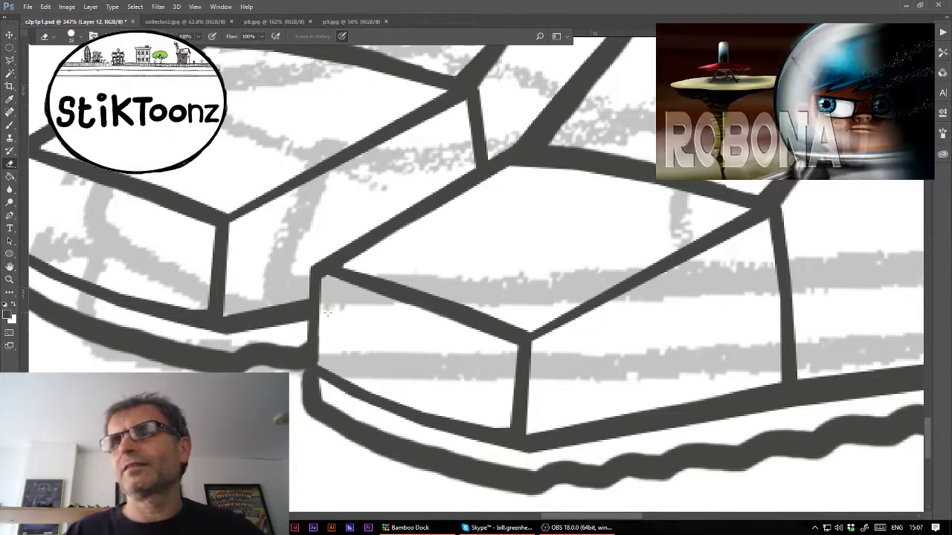
{"action": "key", "text": "ctrl+minus"}
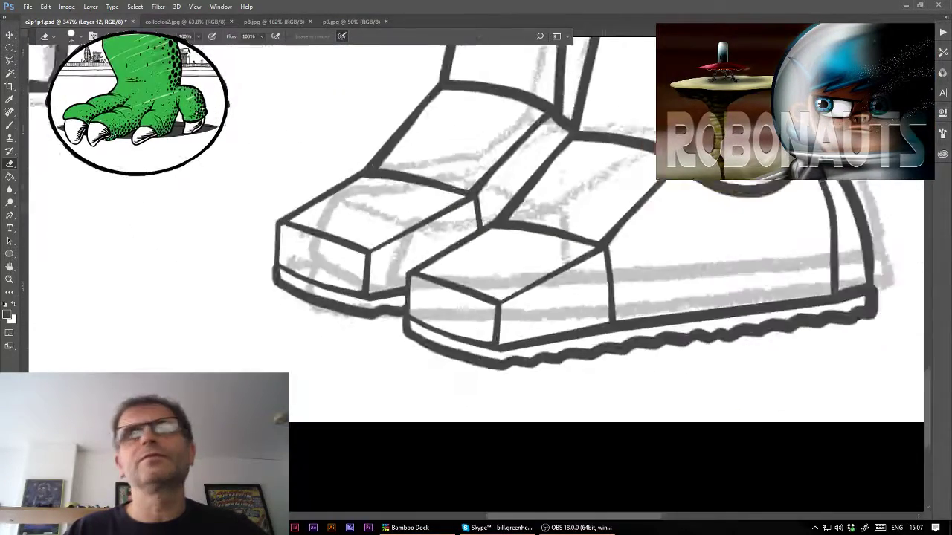
{"action": "key", "text": "ctrl+minus"}
{"action": "key", "text": "ctrl+minus"}
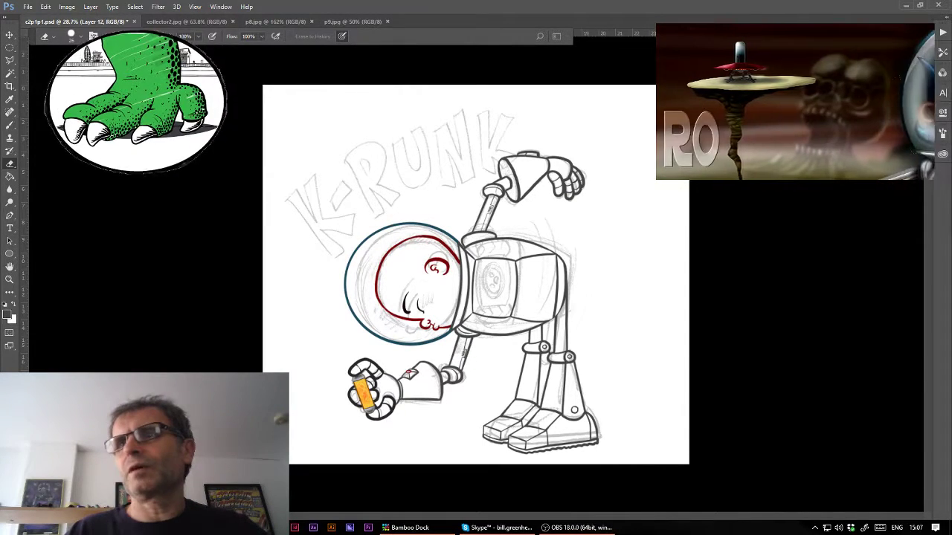
- Restore the purple and black chest colouring on Layer 7 and activate Group 1
{"action": "key", "text": "alt+bracketleft"}
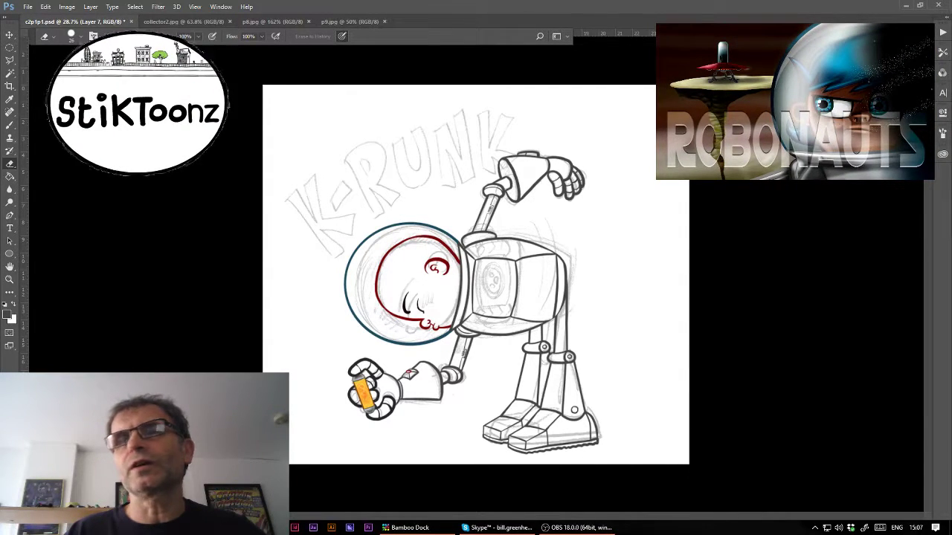
{"action": "key", "text": "ctrl+z"}
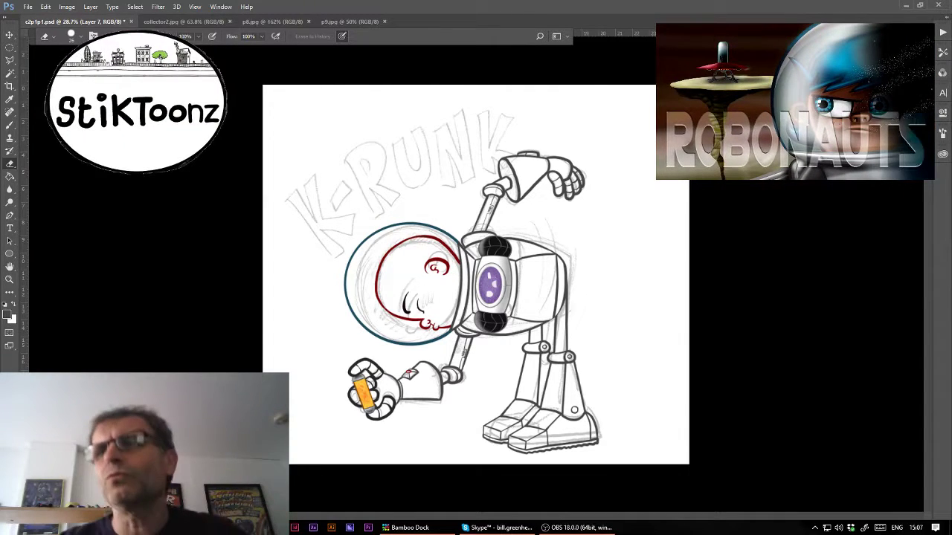
{"action": "key", "text": "ctrl+g"}
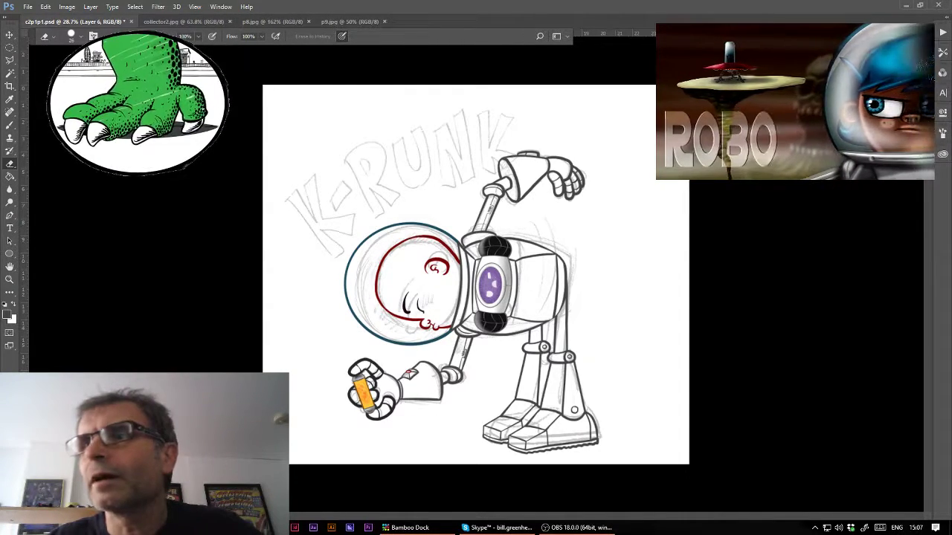
- Pick the chest piece layer and nudge it slightly into place
{"action": "key", "text": "v"}
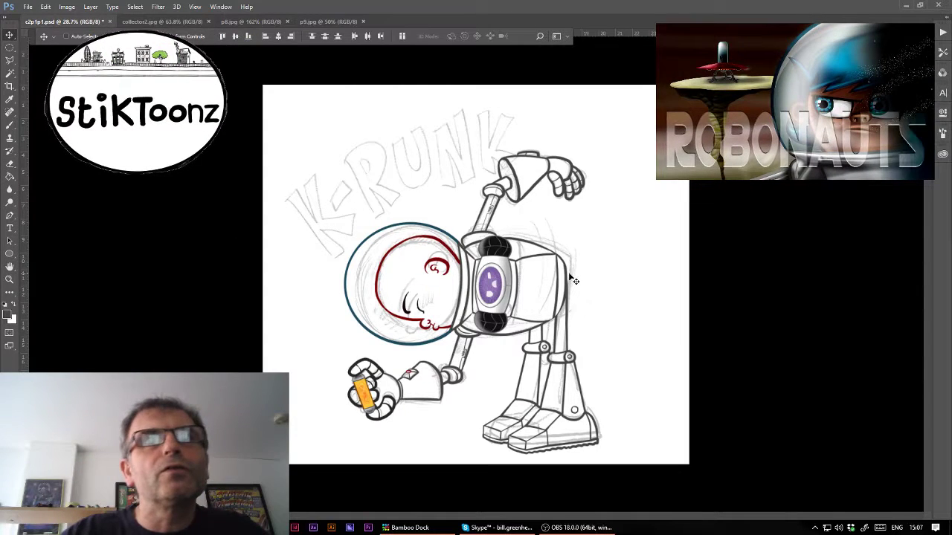
{"action": "right_click", "coordinate": [570, 276]}
{"action": "left_click", "coordinate": [587, 281]}
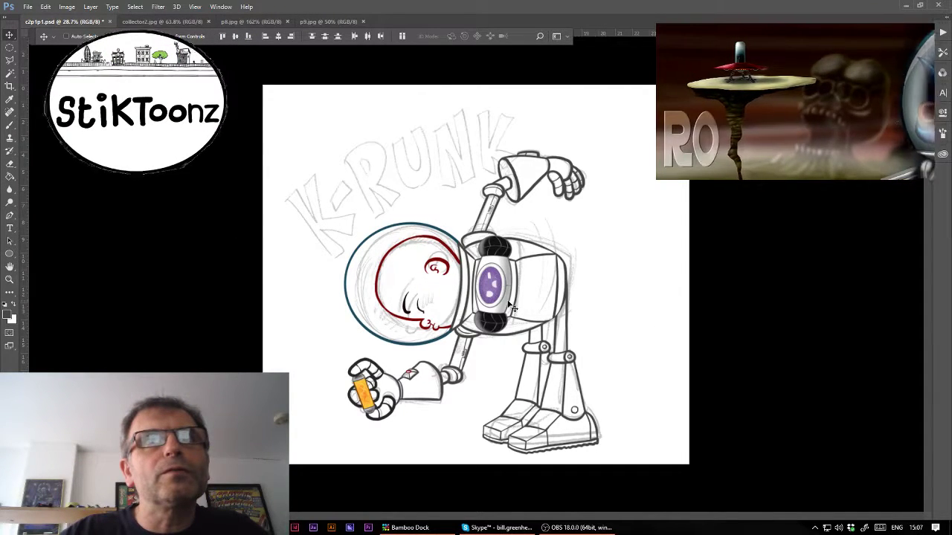
{"action": "left_click_drag", "start_coordinate": [512, 305], "coordinate": [515, 305]}
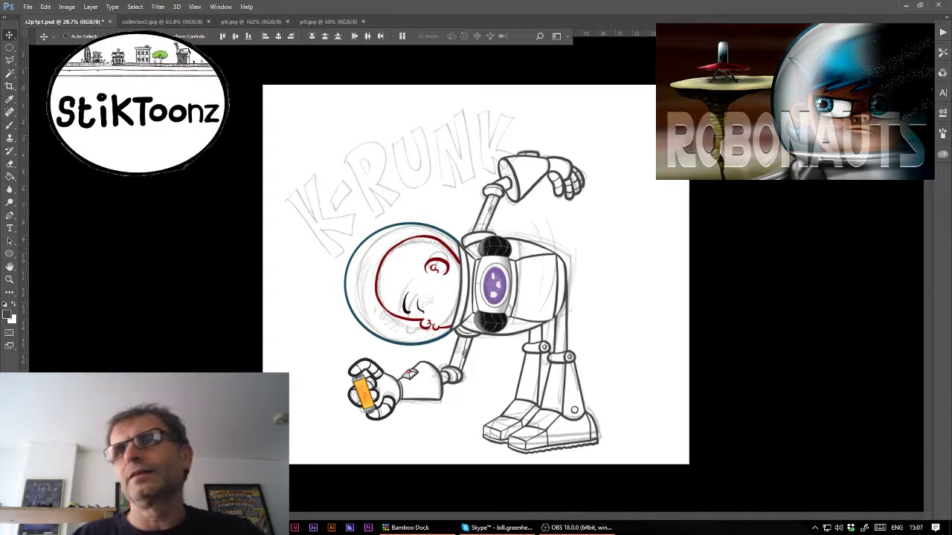
{"action": "scroll", "coordinate": [476, 275], "scroll_direction": "down", "scroll_amount": 3}
{"action": "scroll", "coordinate": [476, 274], "scroll_direction": "up", "scroll_amount": 1}
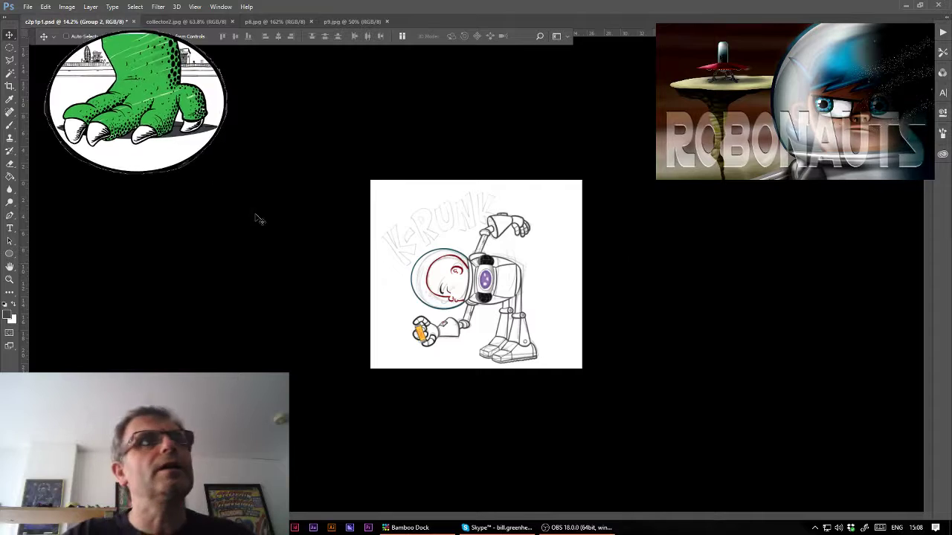
{"action": "mouse_move", "coordinate": [457, 283]}
{"action": "left_mouse_down"}
{"action": "mouse_move", "coordinate": [489, 258]}
{"action": "mouse_move", "coordinate": [450, 264]}
{"action": "left_mouse_up"}
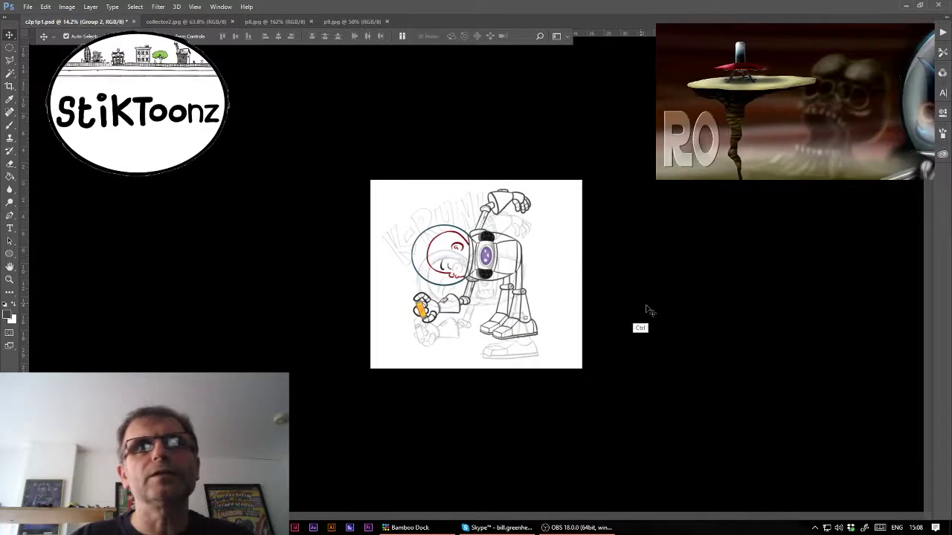
{"action": "key", "text": "ctrl+z"}
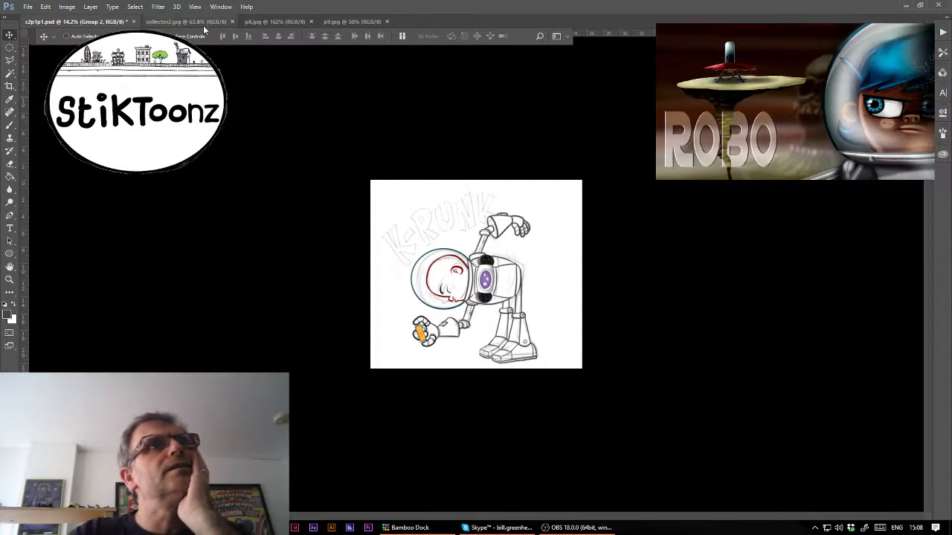
{"action": "left_click", "coordinate": [261, 26]}
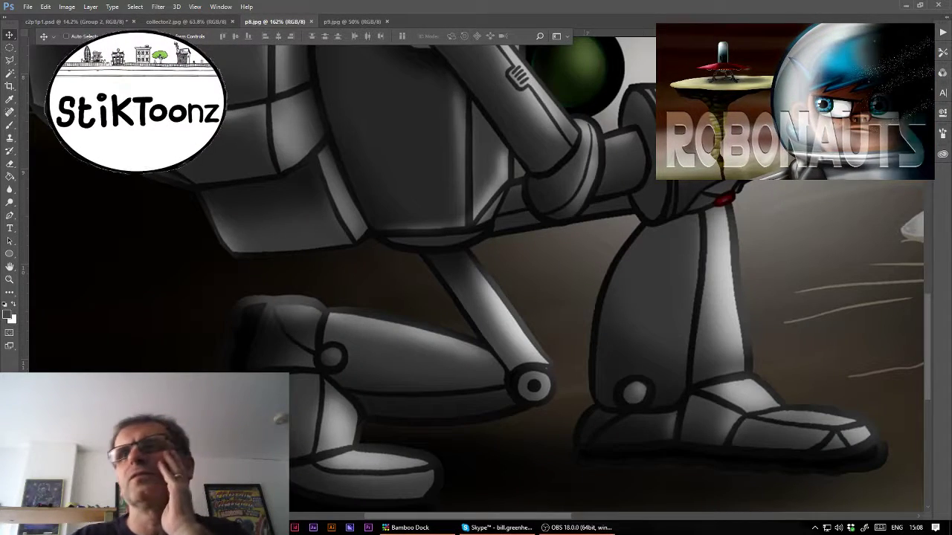
{"action": "key", "text": "ctrl+minus"}
{"action": "key", "text": "ctrl+minus"}
{"action": "key", "text": "ctrl+minus"}
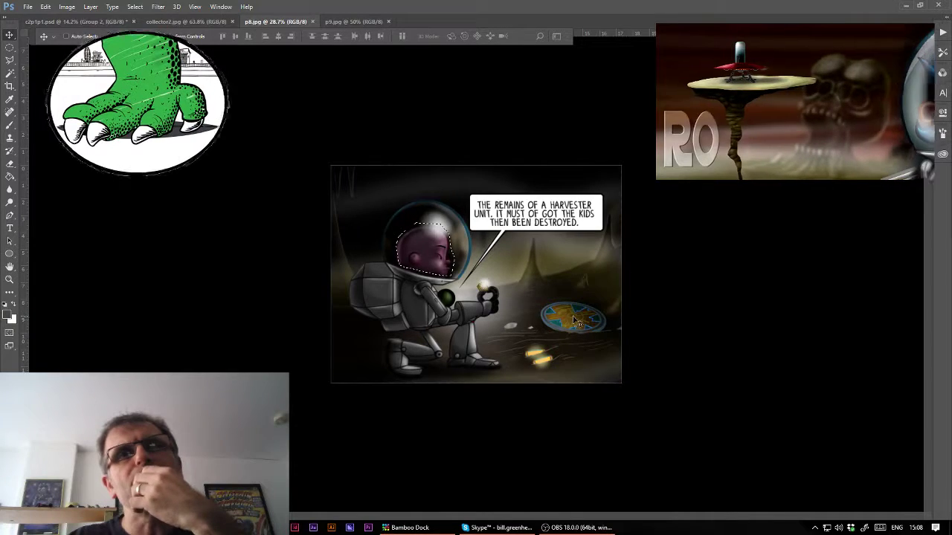
{"action": "left_click_drag", "start_coordinate": [579, 319], "coordinate": [581, 325]}
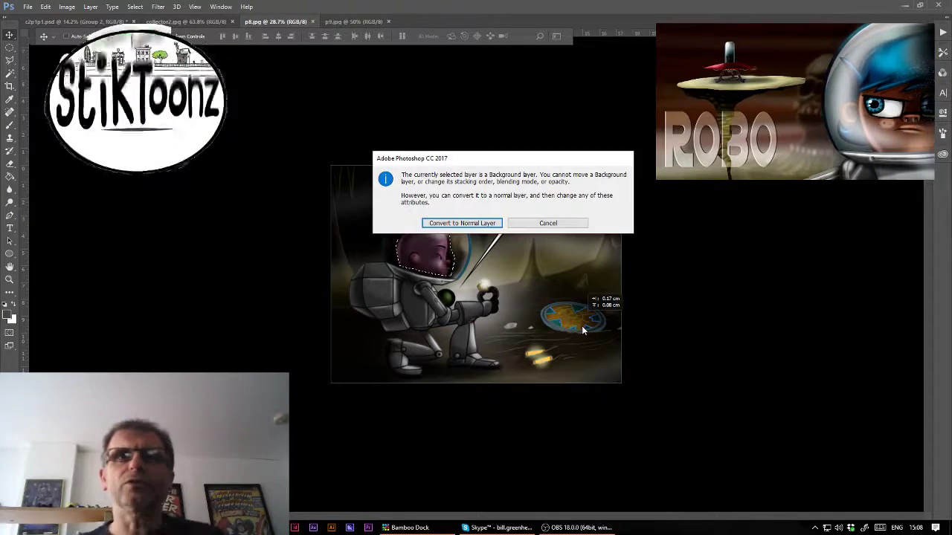
{"action": "left_click", "coordinate": [548, 219]}
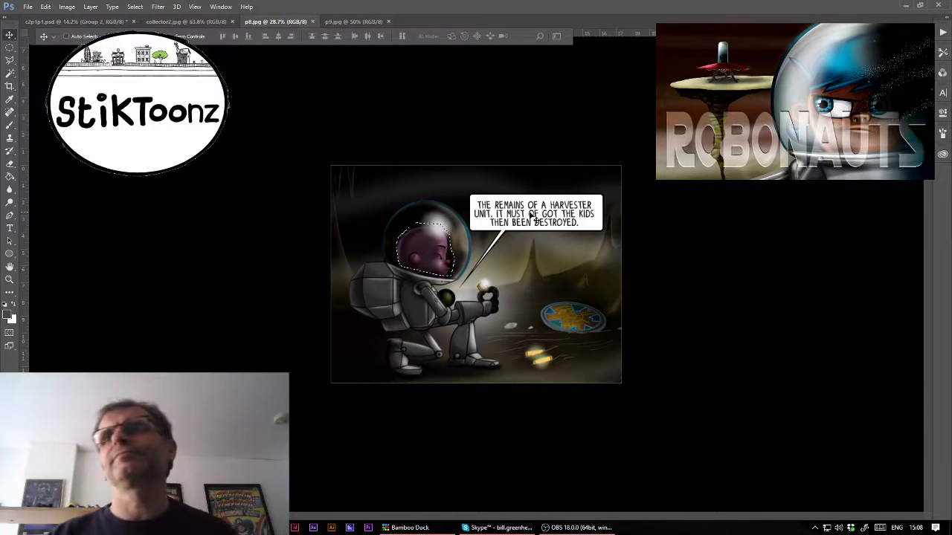
{"action": "key", "text": "ctrl+d"}
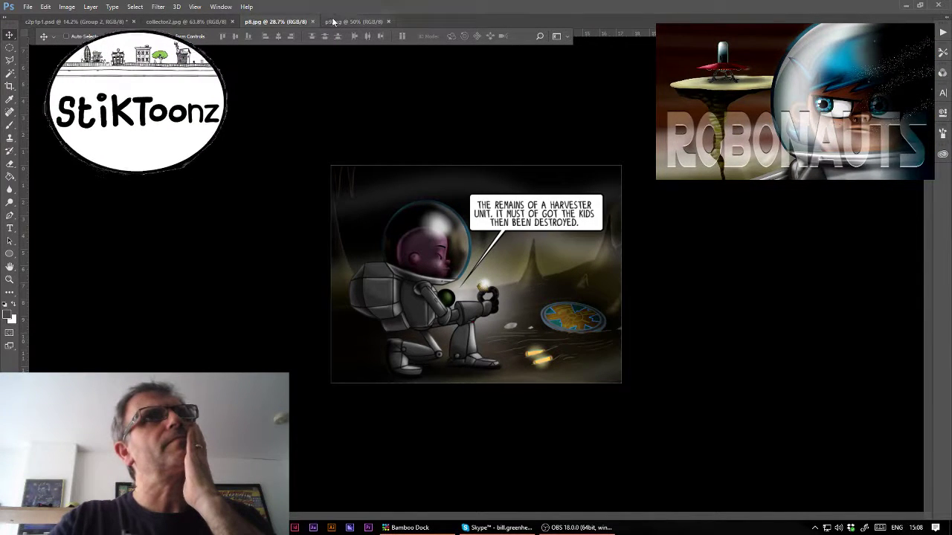
{"action": "left_click", "coordinate": [189, 25]}
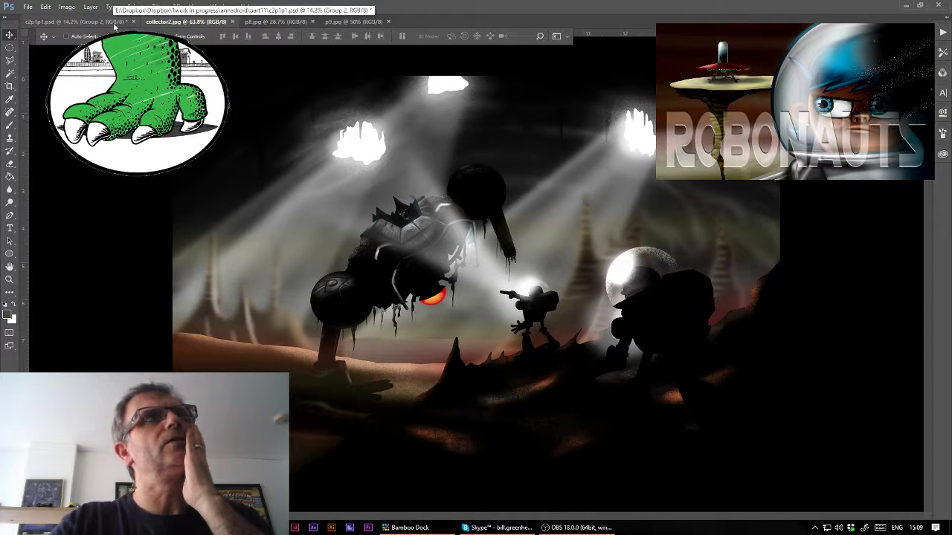
{"action": "left_click", "coordinate": [74, 22]}
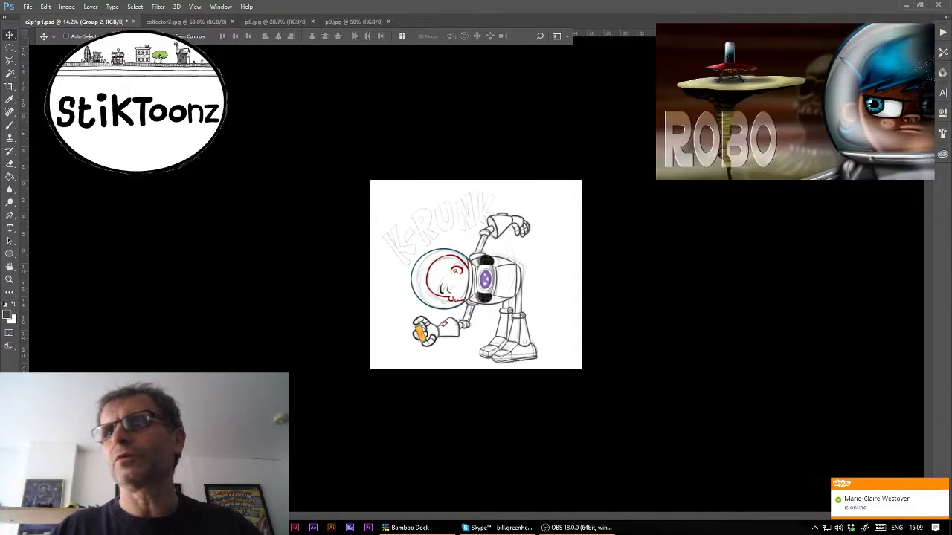
- Fill over the K-RUNK sketch with white, then delete the white area to restore its faint lines
{"action": "key", "text": "alt+bracketleft"}
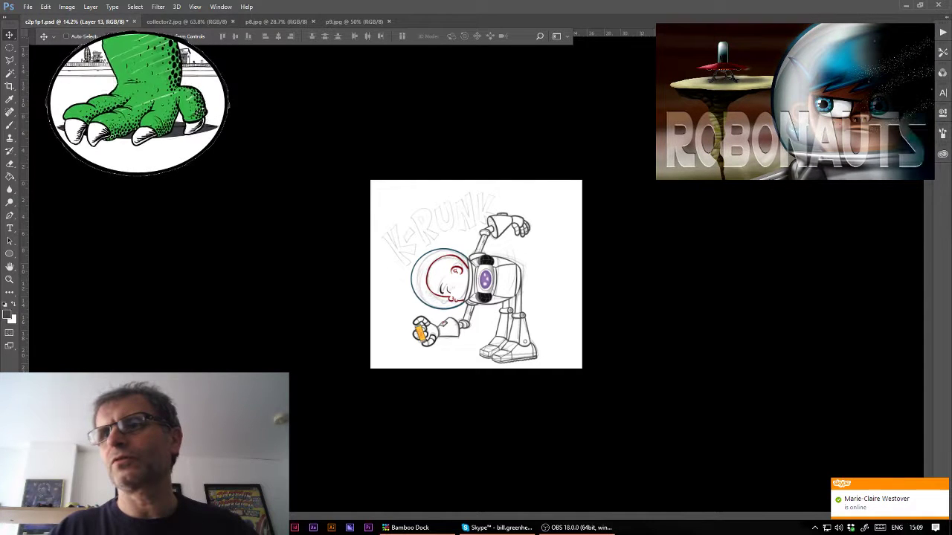
{"action": "key", "text": "alt+bracketleft"}
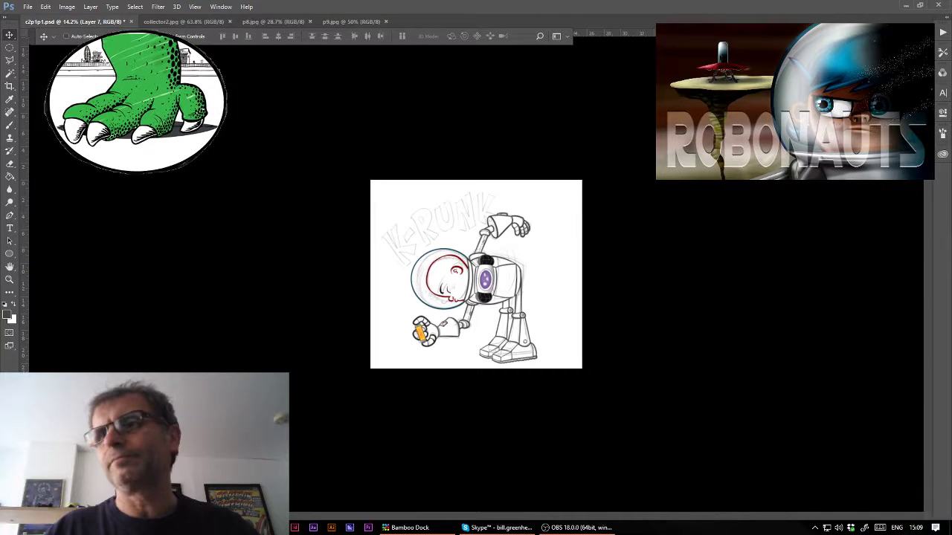
{"action": "key", "text": "alt+bracketright"}
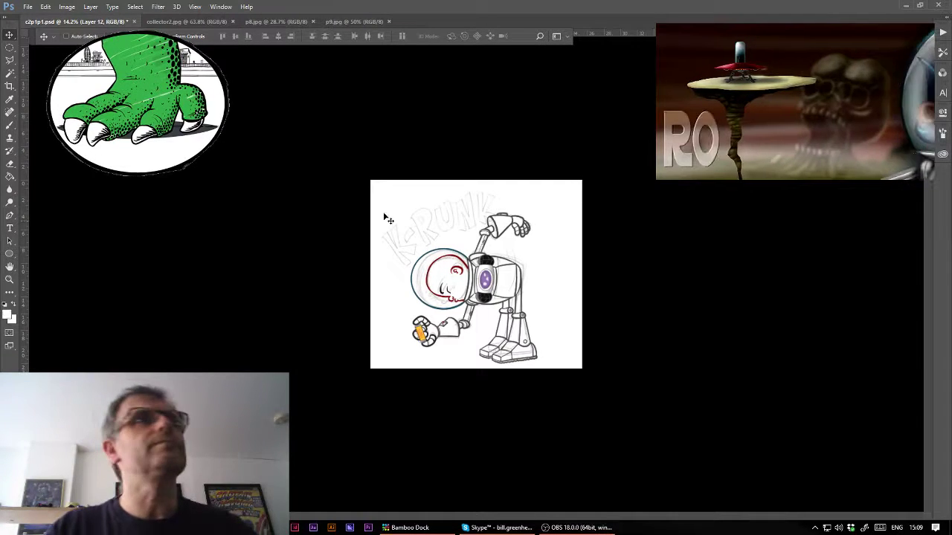
{"action": "left_click", "coordinate": [9, 176]}
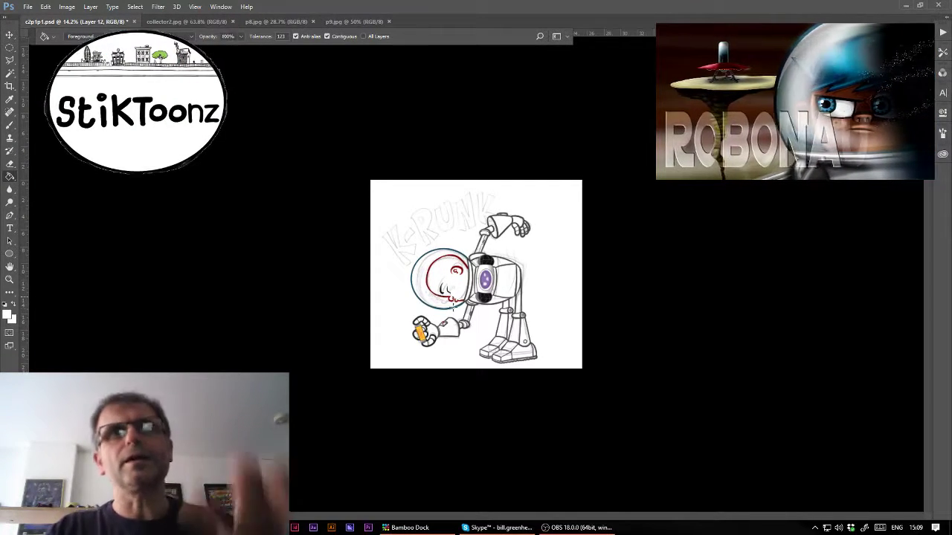
{"action": "left_click", "coordinate": [452, 305]}
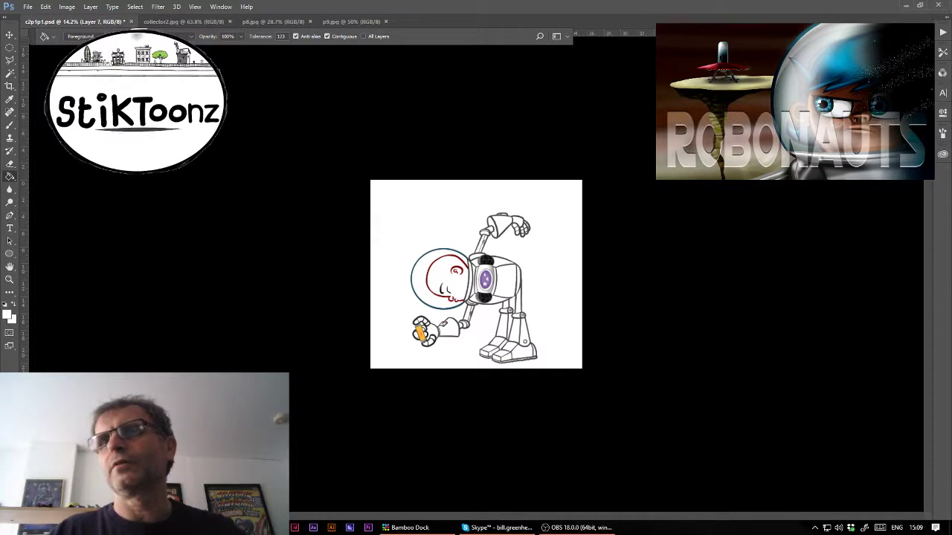
{"action": "key", "text": "ctrl+alt+shift+n"}
{"action": "left_click", "coordinate": [10, 73]}
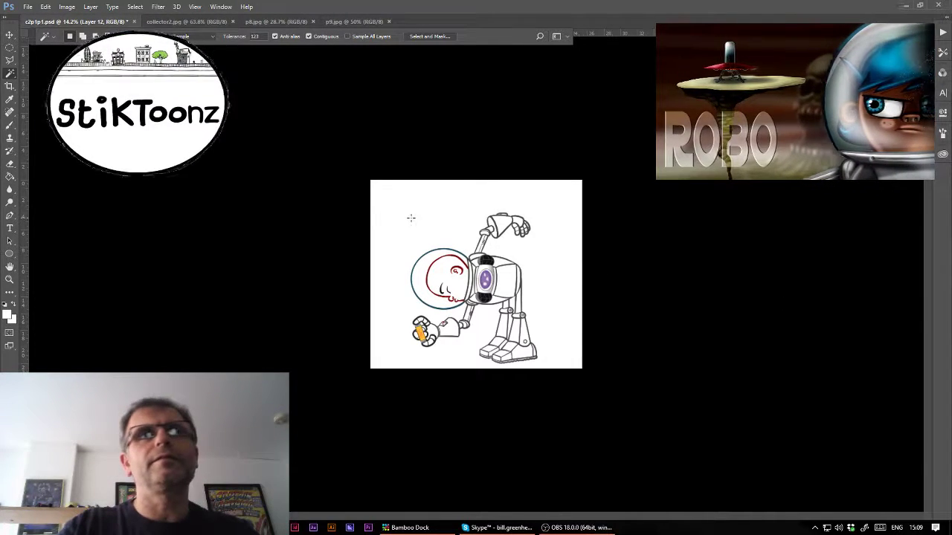
{"action": "left_click", "coordinate": [394, 233]}
{"action": "key", "text": "Delete"}
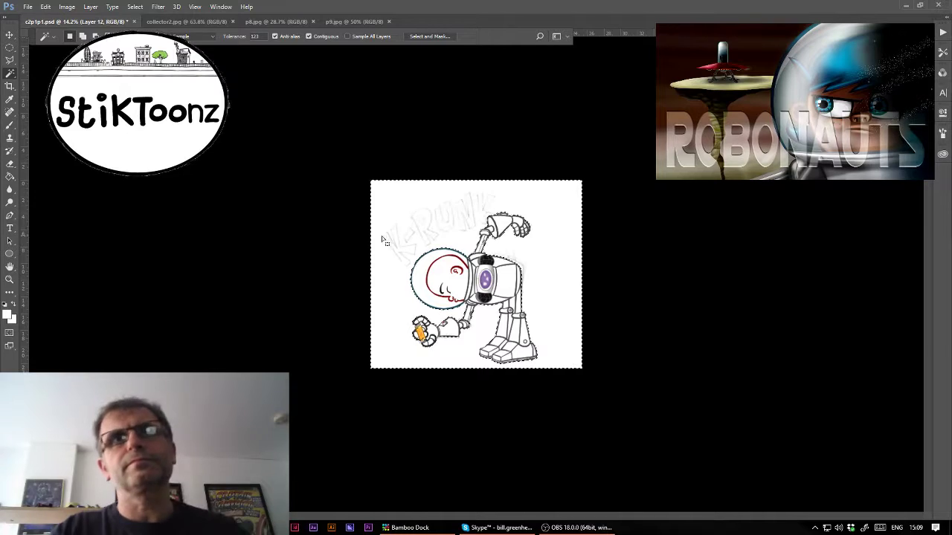
{"action": "key", "text": "ctrl+d"}
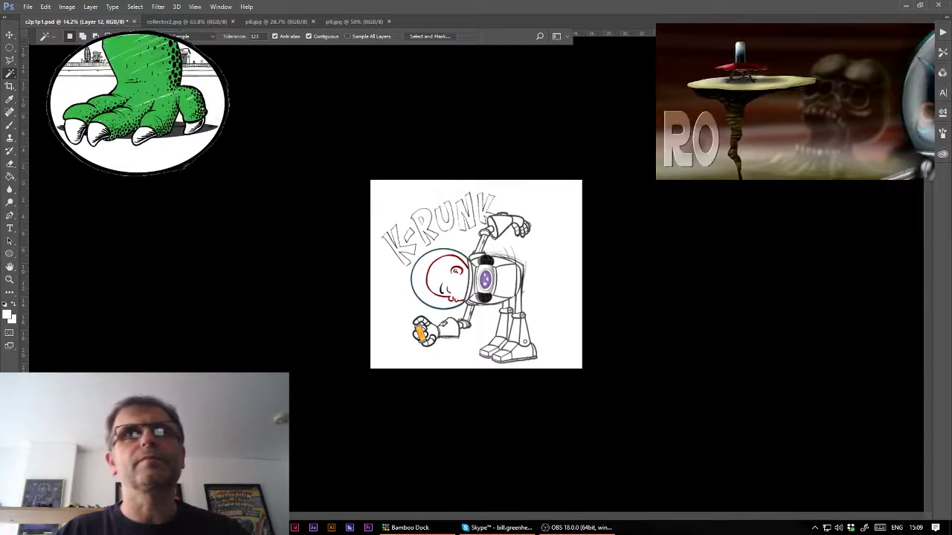
- Sample the purple face colour from p8.jpg and trial-fill the robot's face, then undo it
{"action": "left_click", "coordinate": [252, 26]}
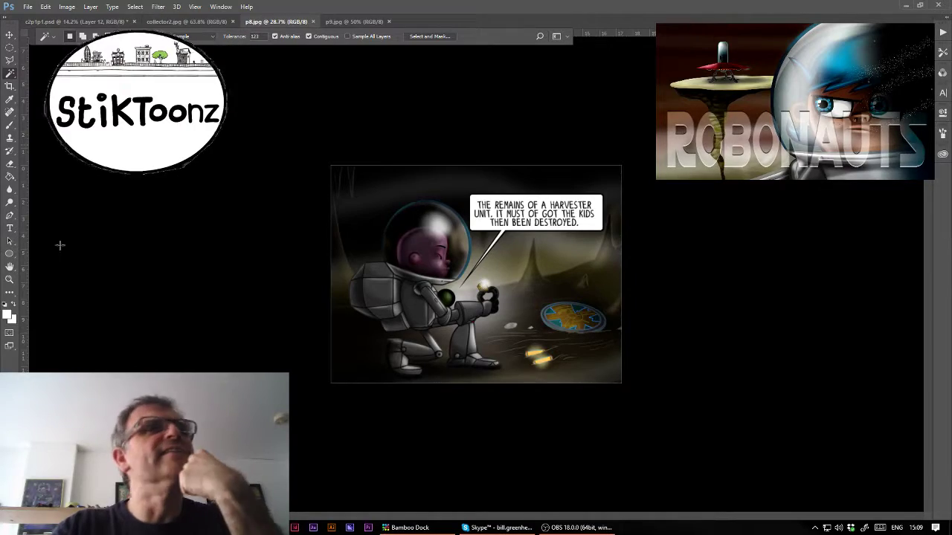
{"action": "left_click", "coordinate": [451, 259]}
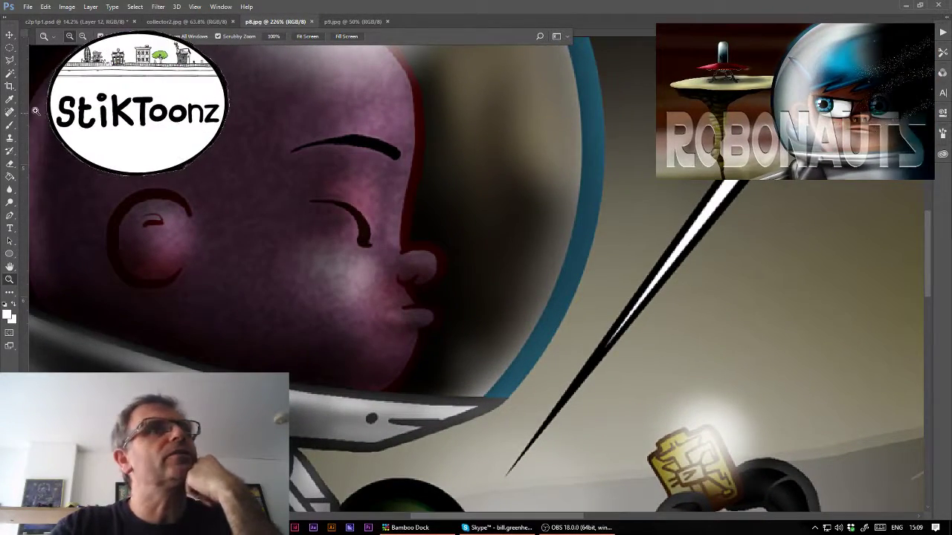
{"action": "left_click", "coordinate": [363, 194]}
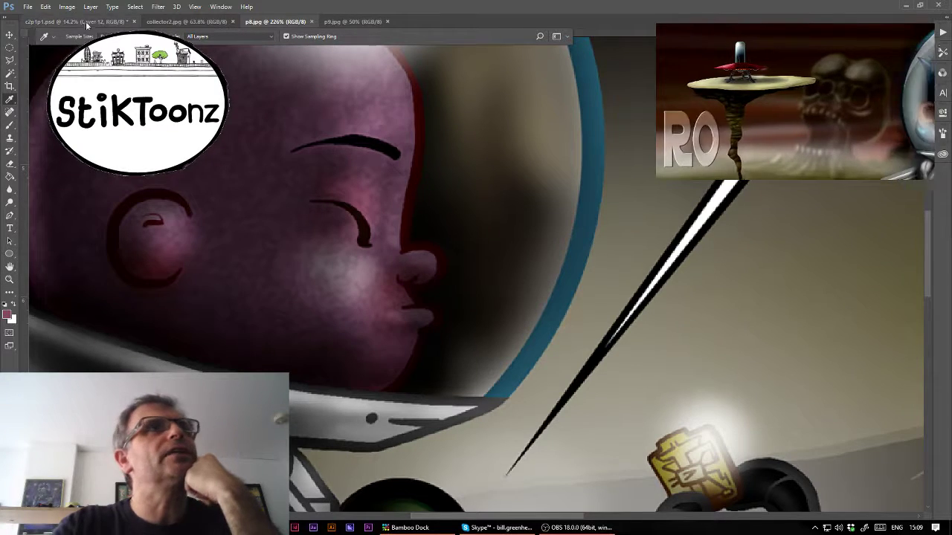
{"action": "left_click", "coordinate": [127, 23]}
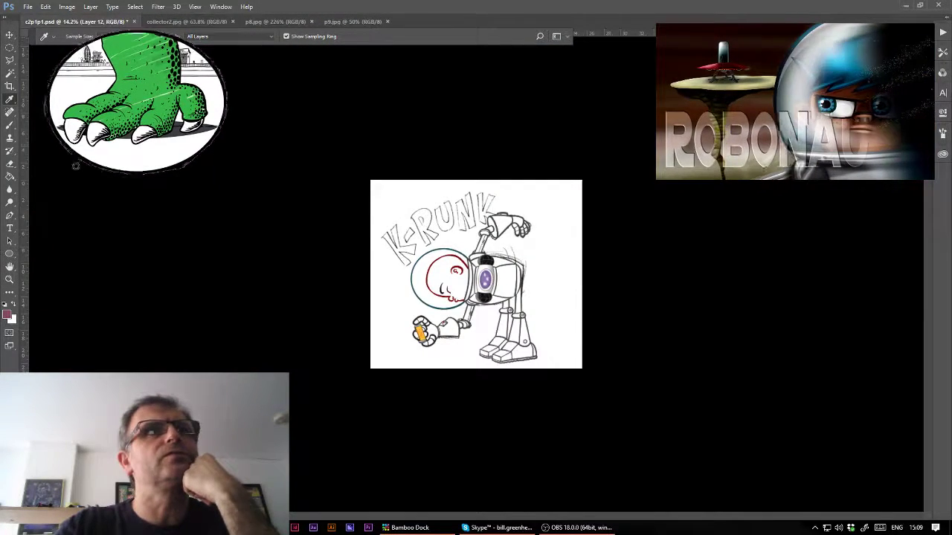
{"action": "left_click", "coordinate": [458, 288]}
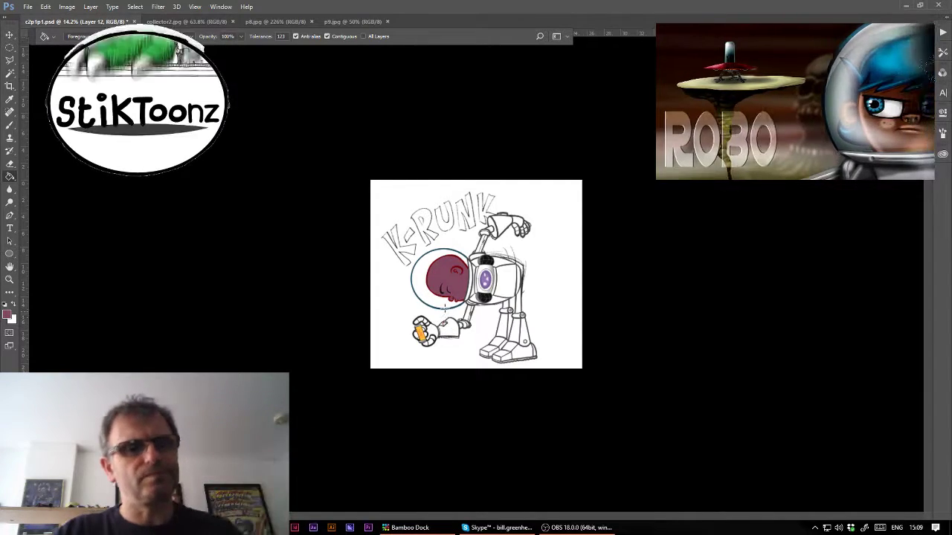
{"action": "key", "text": "ctrl+z"}
- Open harvesterpanel.psd, sample the astronaut's lighter pink face colour, and return to c2p1p1.psd
{"action": "left_click", "coordinate": [27, 7]}
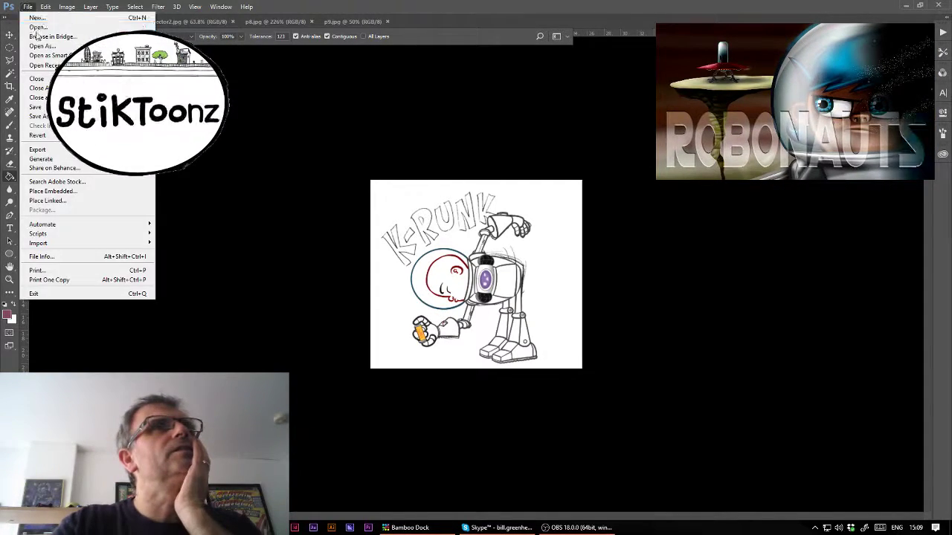
{"action": "left_click", "coordinate": [37, 25]}
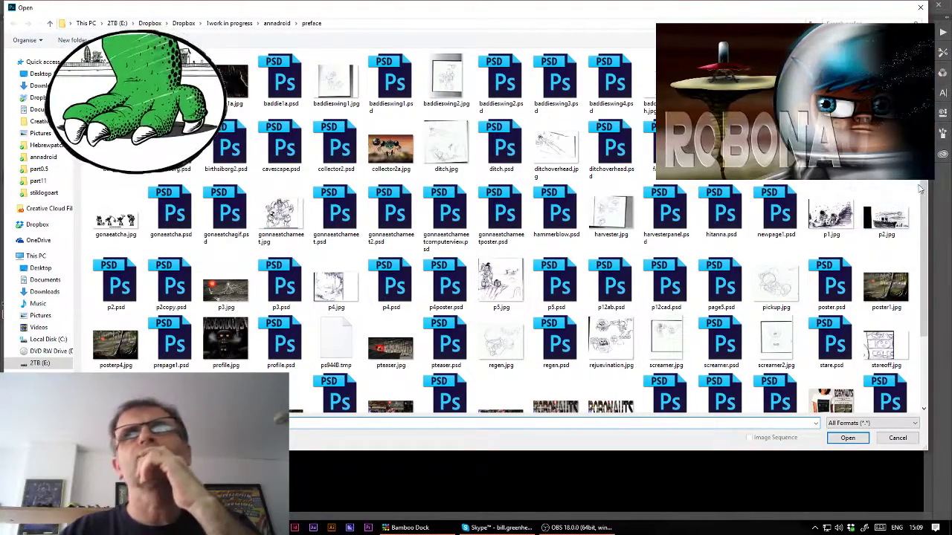
{"action": "mouse_move", "coordinate": [927, 181]}
{"action": "left_mouse_down"}
{"action": "mouse_move", "coordinate": [925, 211]}
{"action": "mouse_move", "coordinate": [925, 180]}
{"action": "left_mouse_up"}
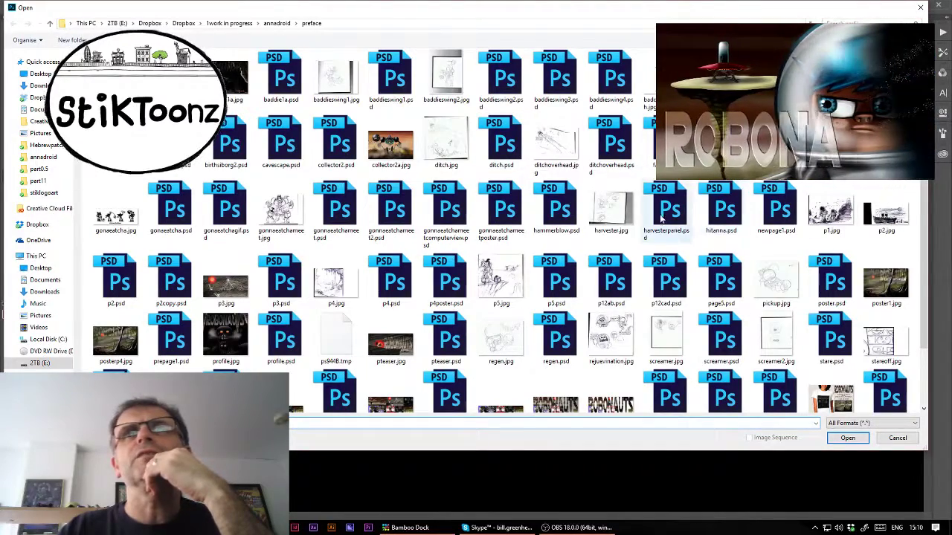
{"action": "double_click", "coordinate": [667, 217]}
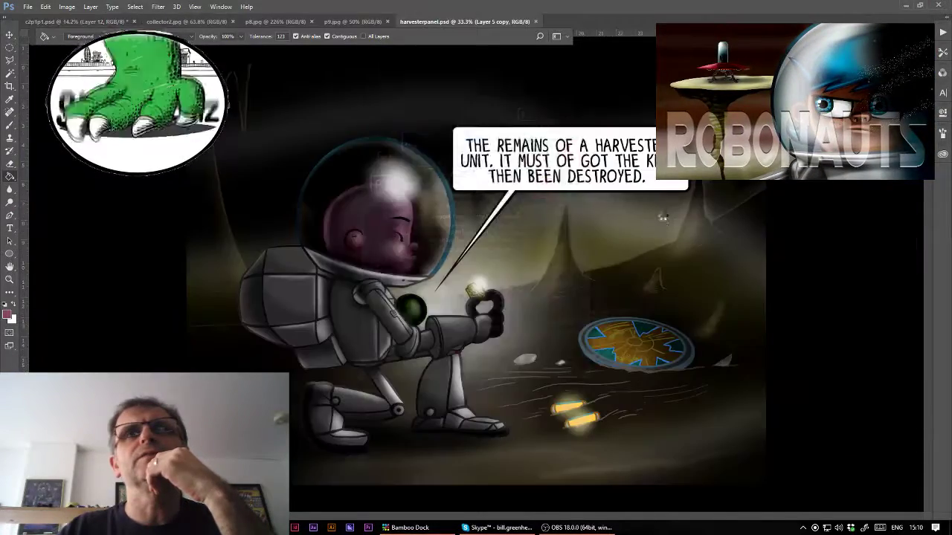
{"action": "left_click", "coordinate": [474, 360]}
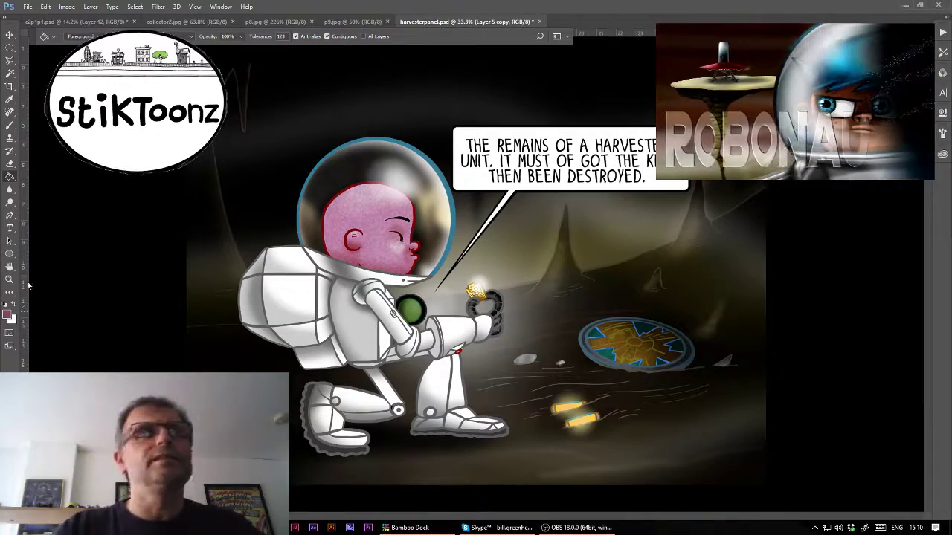
{"action": "left_click_drag", "start_coordinate": [366, 228], "coordinate": [368, 229]}
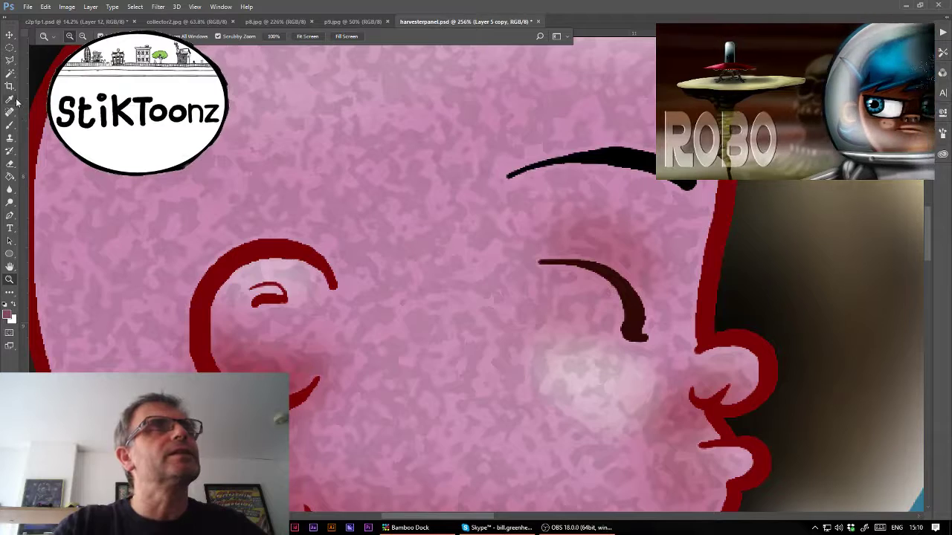
{"action": "left_click", "coordinate": [10, 99]}
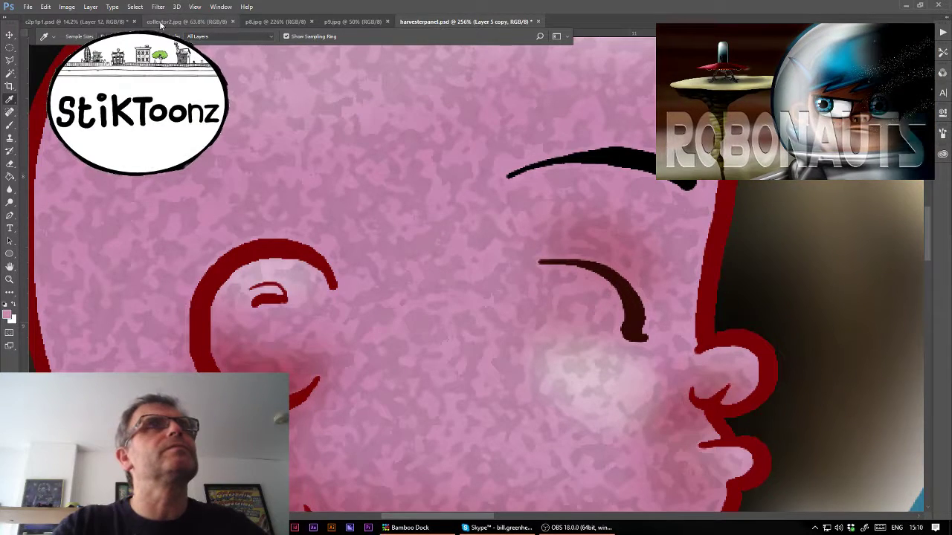
{"action": "left_click", "coordinate": [112, 22]}
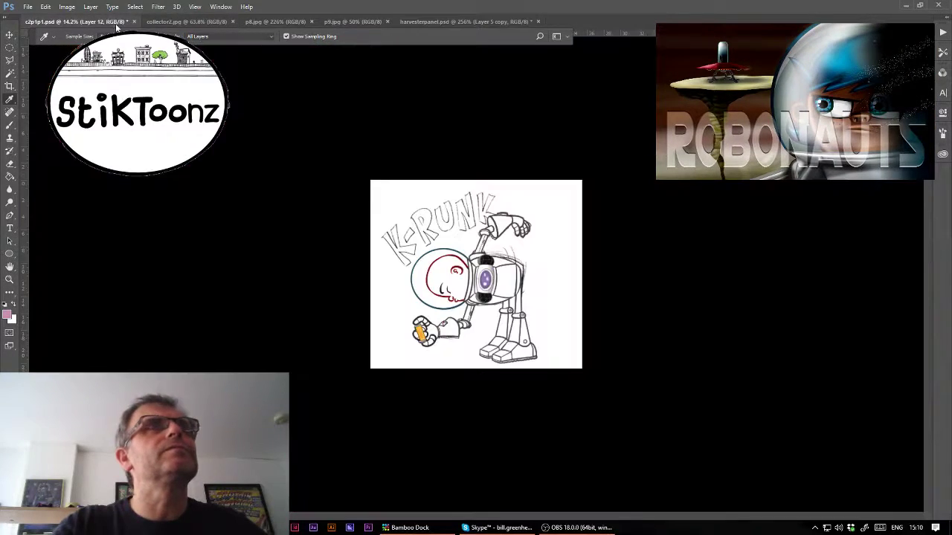
- Paint Bucket the robot's head pink, zoom in, and Magic Wand the gap between its legs
{"action": "left_click", "coordinate": [9, 176]}
{"action": "left_click", "coordinate": [444, 279]}
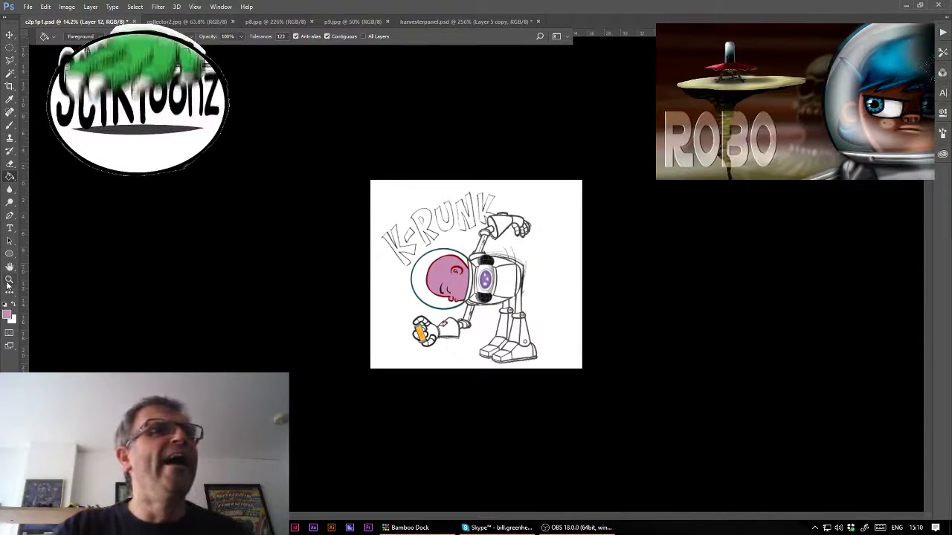
{"action": "key", "text": "z"}
{"action": "mouse_move", "coordinate": [480, 327]}
{"action": "left_mouse_down"}
{"action": "mouse_move", "coordinate": [588, 337]}
{"action": "mouse_move", "coordinate": [418, 256]}
{"action": "left_mouse_up"}
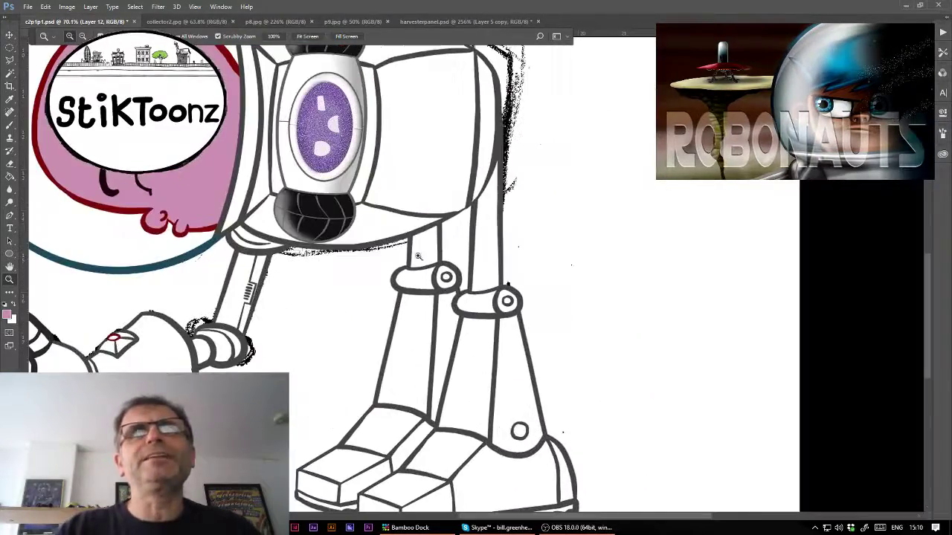
{"action": "key", "text": "w"}
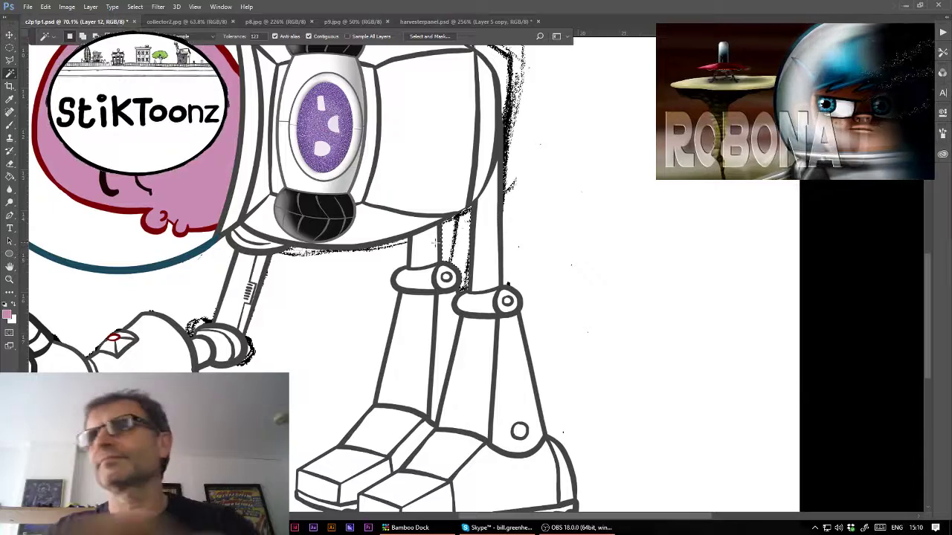
{"action": "left_click", "coordinate": [451, 244]}
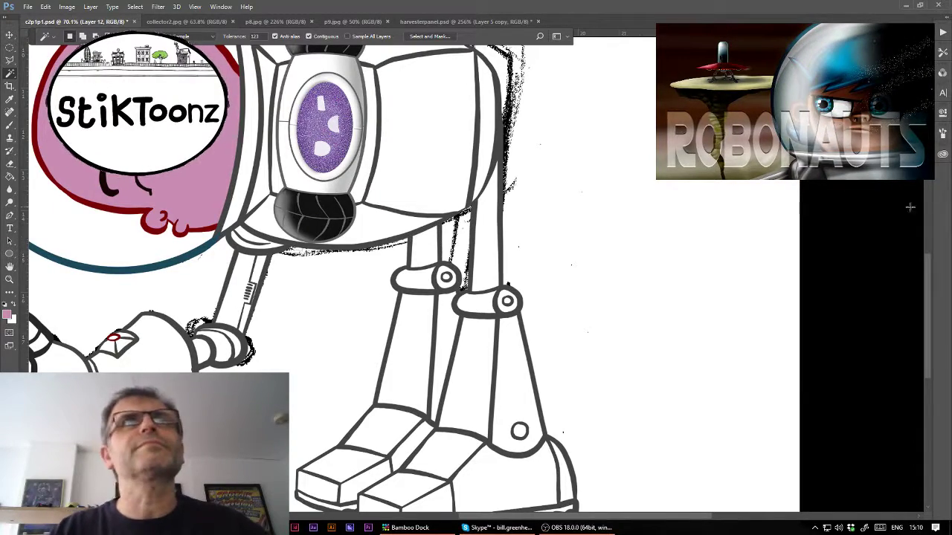
- Compare the pink against the astronaut's face in harvesterpanel.psd, then return to the K-RUNK sketch
{"action": "left_click_drag", "start_coordinate": [297, 186], "coordinate": [528, 290]}
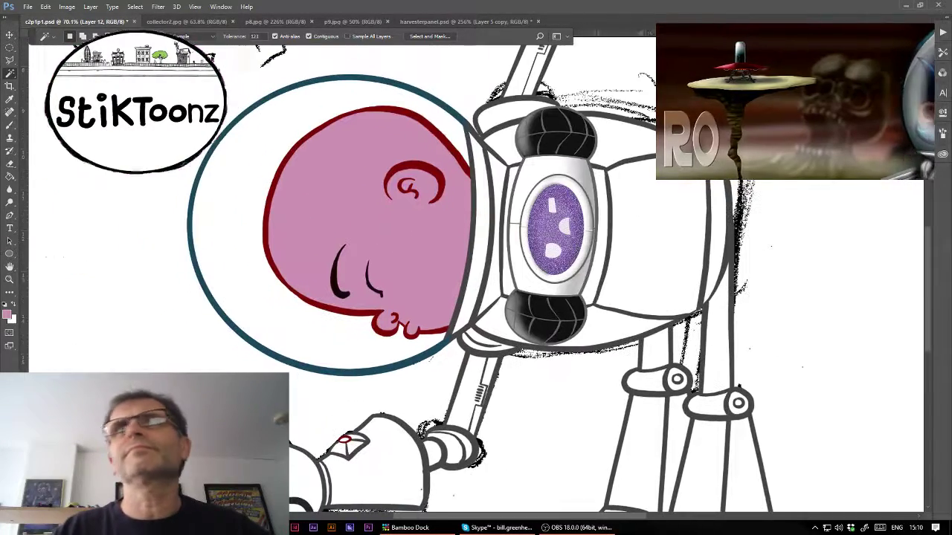
{"action": "left_click", "coordinate": [453, 22]}
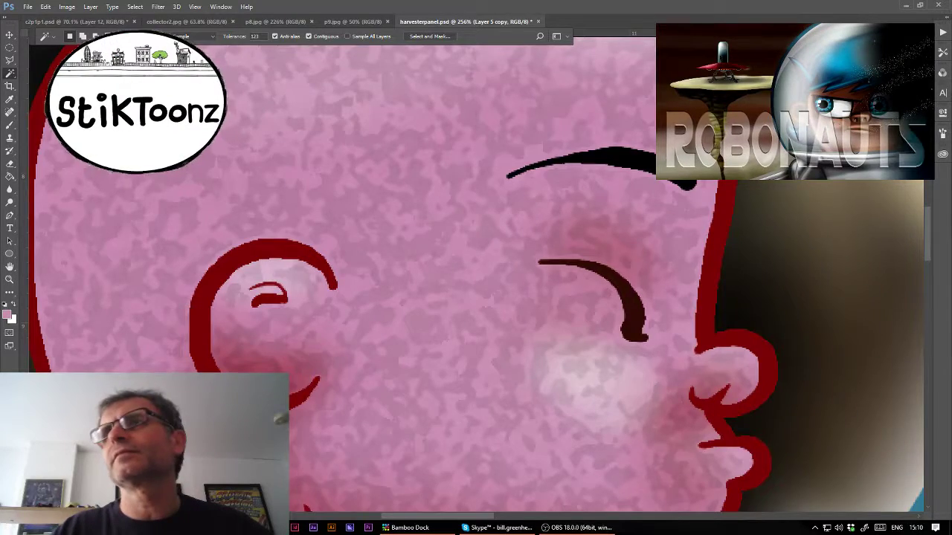
{"action": "key", "text": "ctrl+minus"}
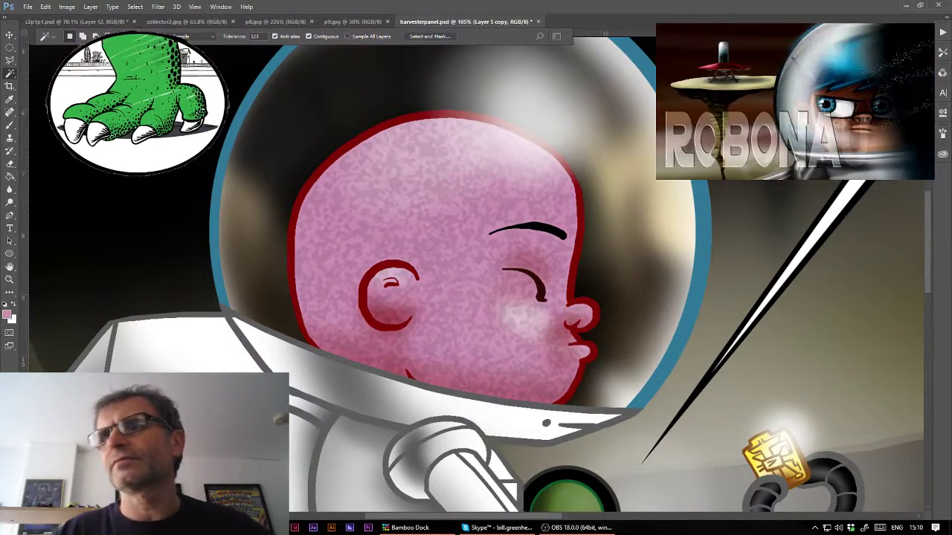
{"action": "key", "text": "ctrl+z"}
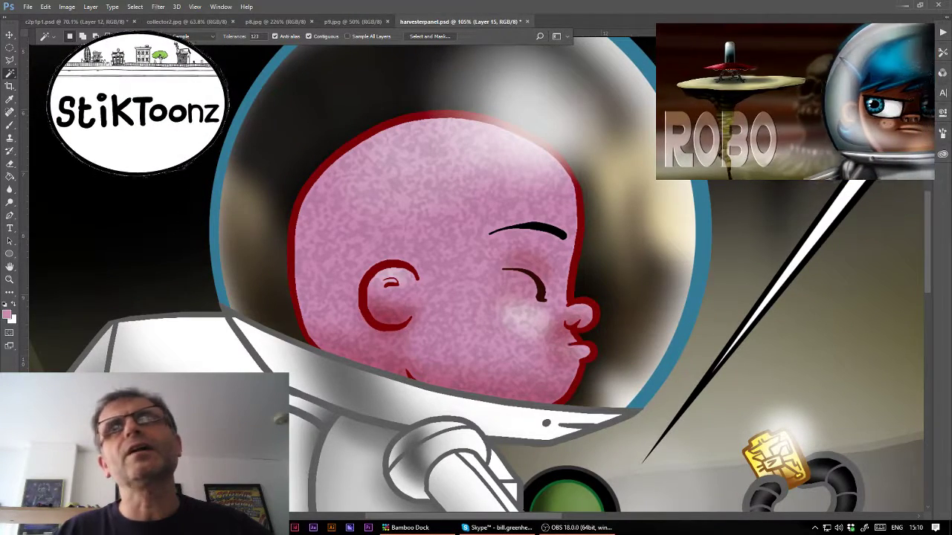
{"action": "key", "text": "ctrl+0"}
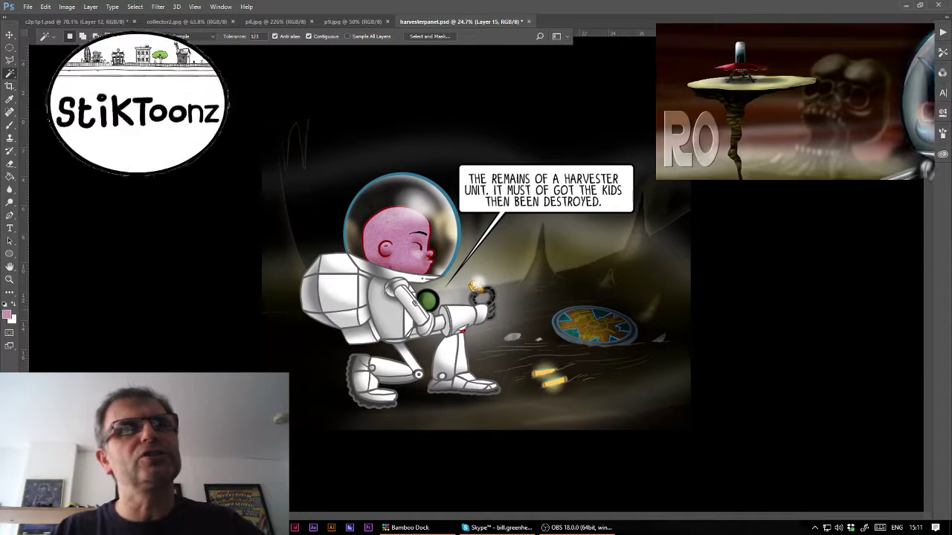
{"action": "left_click", "coordinate": [117, 23]}
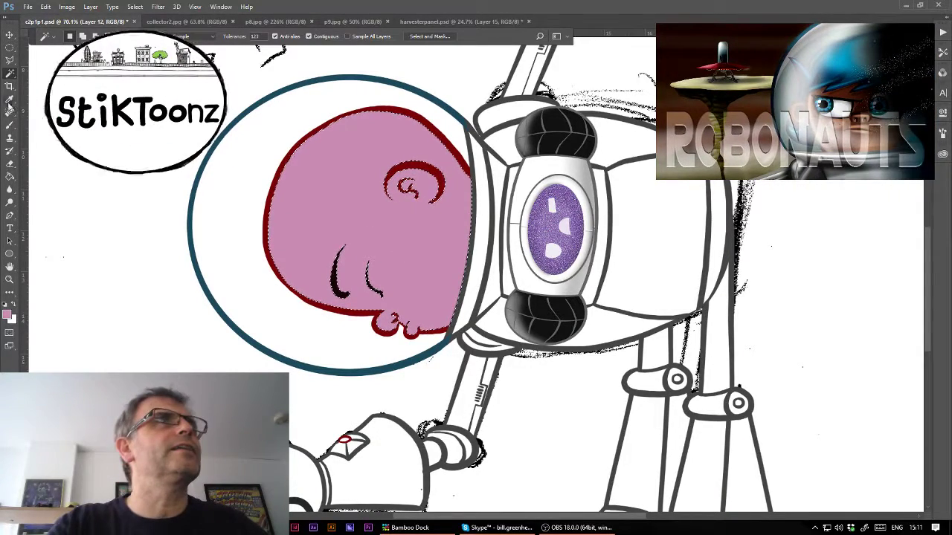
- Set the brush to 10% opacity in dark red and paint a faint blush on the head
{"action": "left_click", "coordinate": [9, 125]}
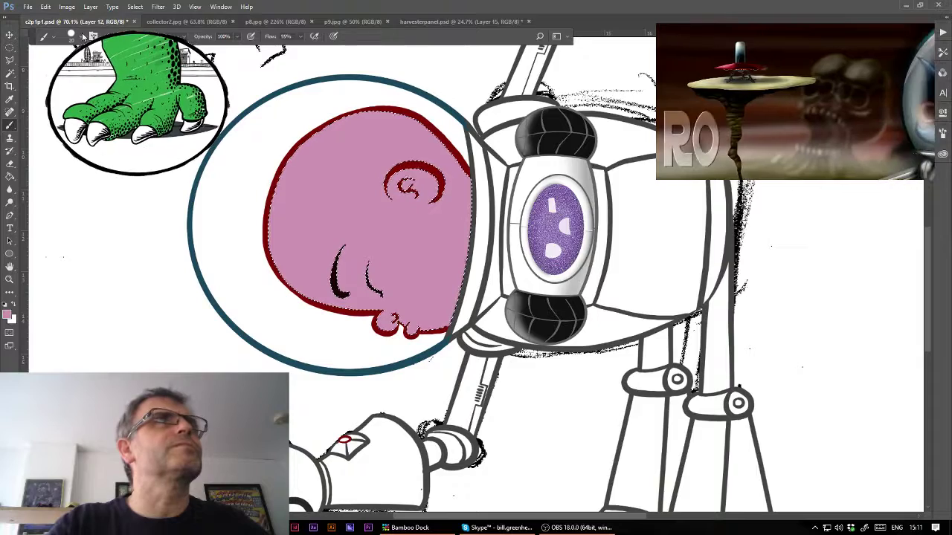
{"action": "left_click", "coordinate": [49, 36]}
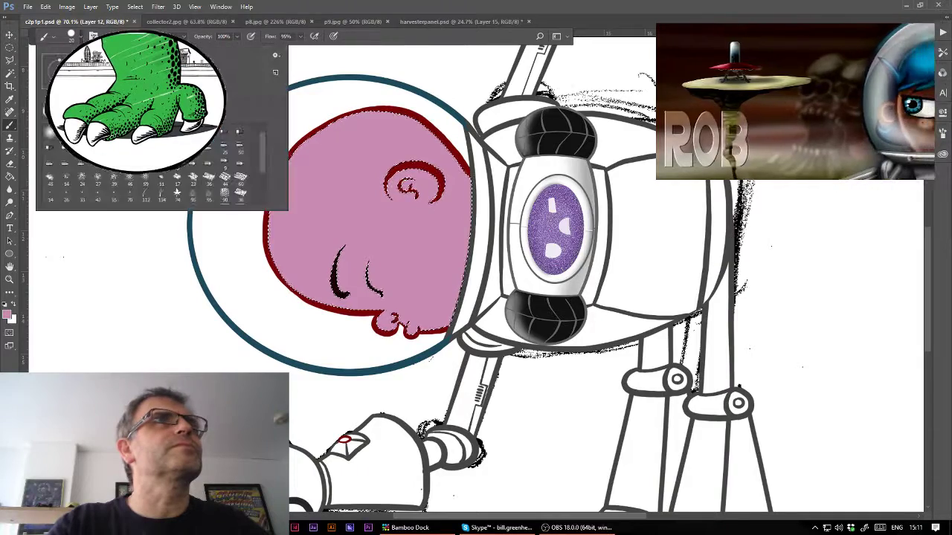
{"action": "left_click", "coordinate": [234, 37]}
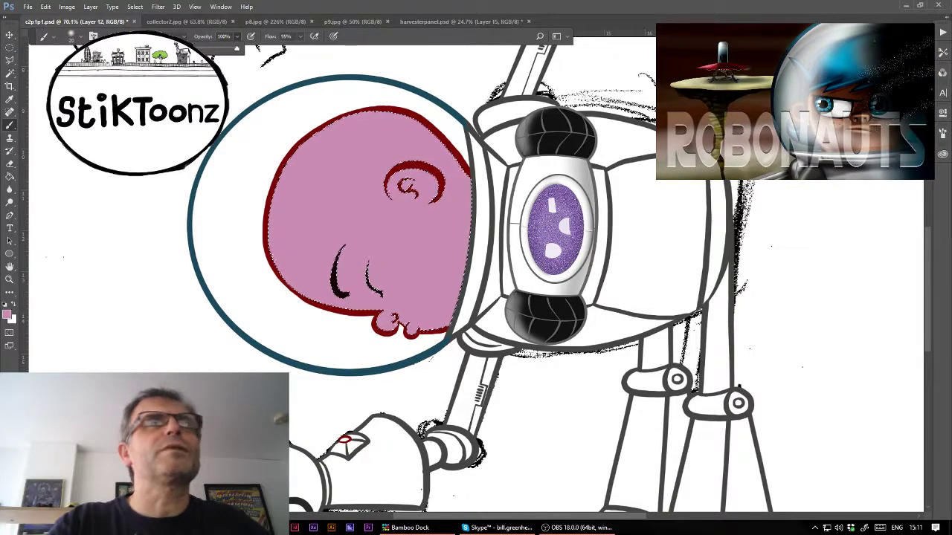
{"action": "left_click_drag", "start_coordinate": [237, 48], "coordinate": [196, 48]}
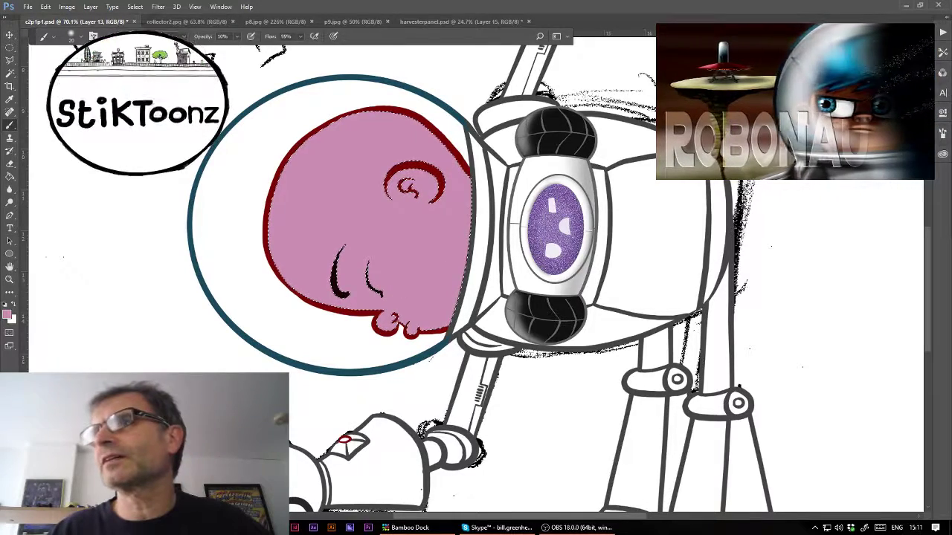
{"action": "left_click", "coordinate": [402, 327], "text": "alt"}
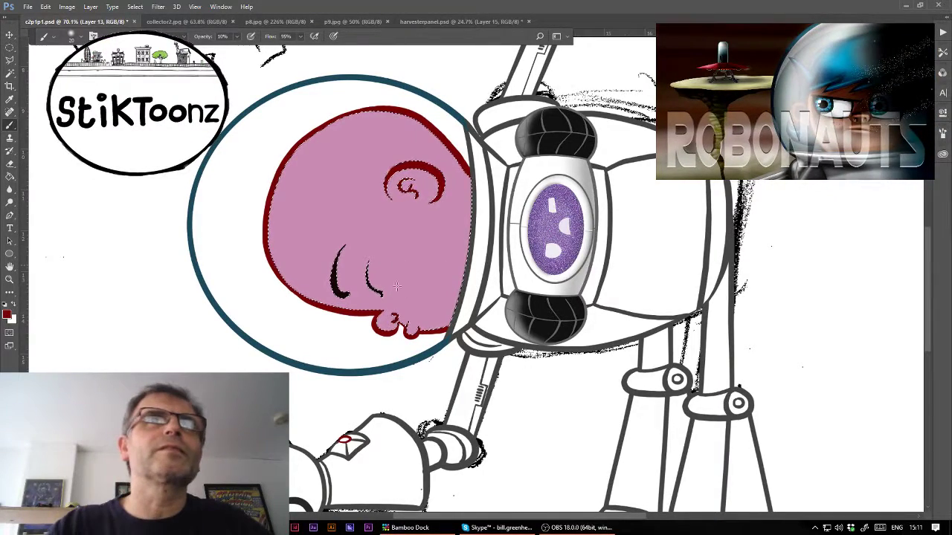
{"action": "left_click_drag", "start_coordinate": [394, 299], "coordinate": [392, 267]}
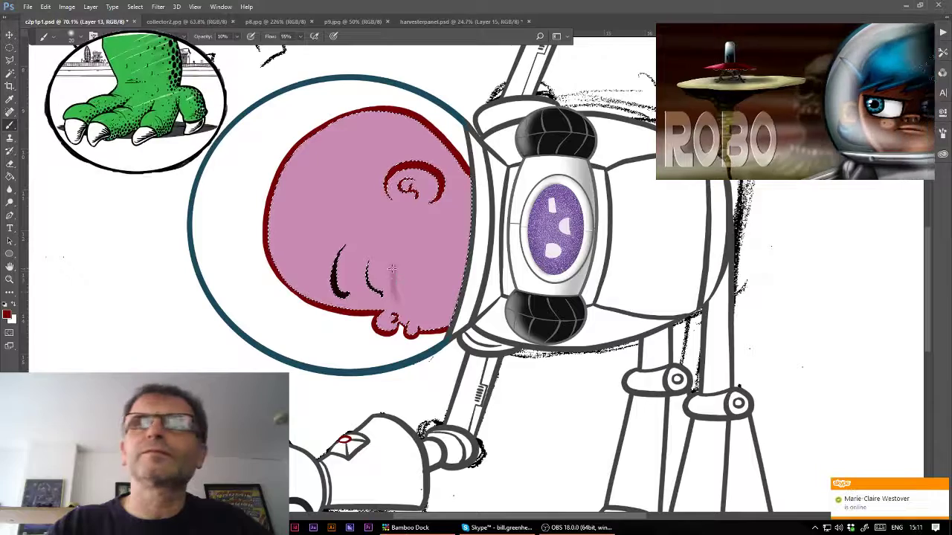
- With a different brush, deepen the red blush and shade the chin and left side of the face
{"action": "left_click", "coordinate": [48, 36]}
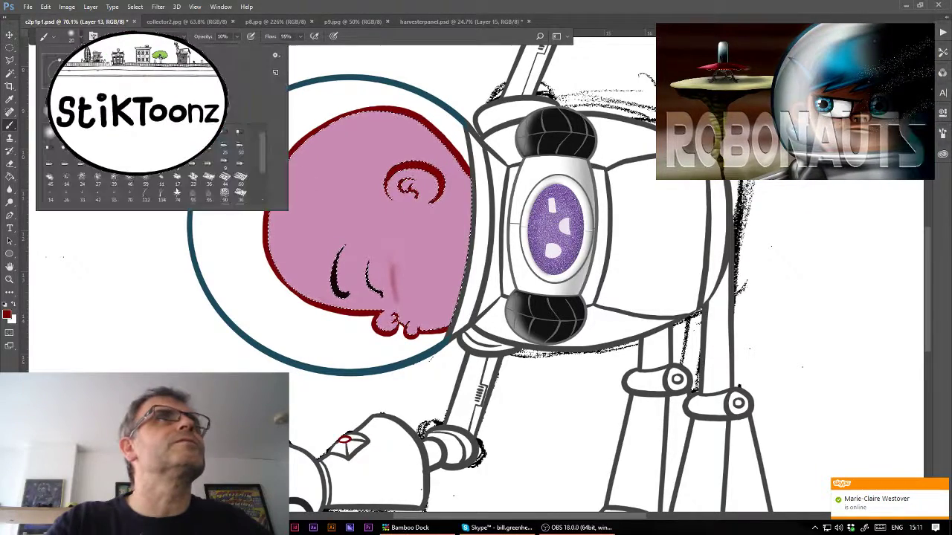
{"action": "left_click", "coordinate": [399, 266]}
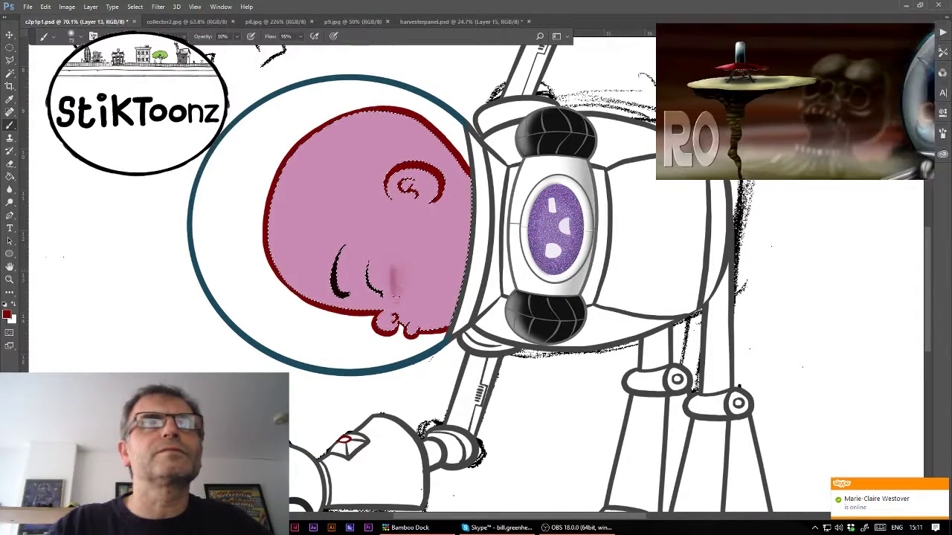
{"action": "left_click_drag", "start_coordinate": [400, 273], "coordinate": [394, 301]}
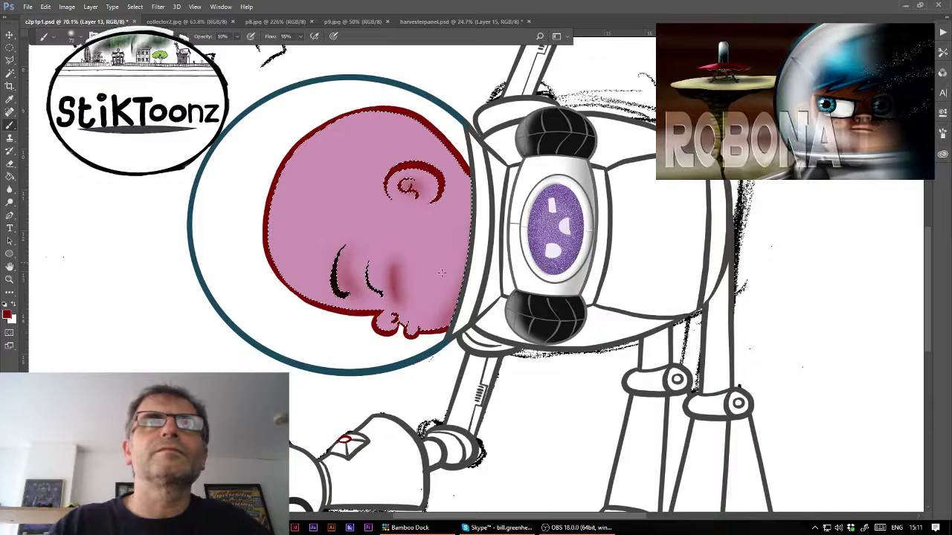
{"action": "left_click_drag", "start_coordinate": [398, 280], "coordinate": [424, 287]}
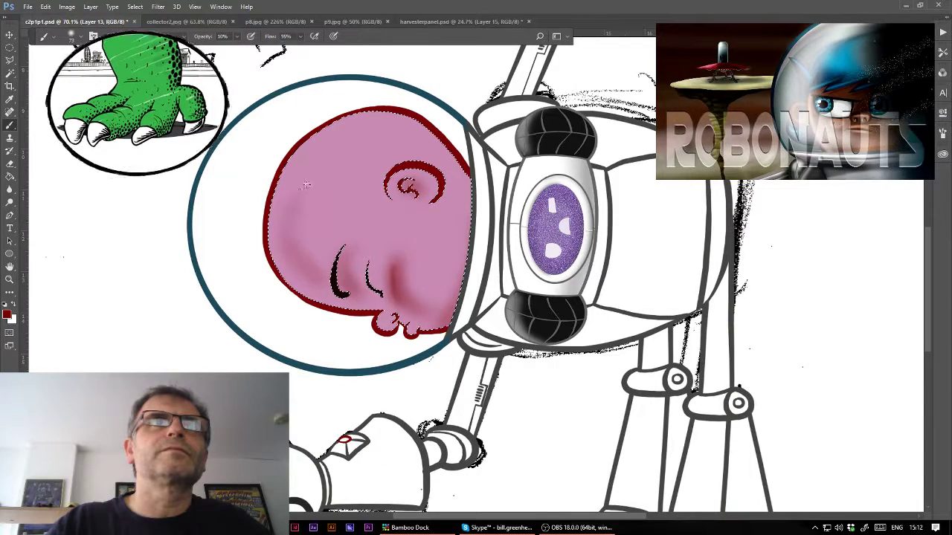
{"action": "left_click_drag", "start_coordinate": [305, 185], "coordinate": [316, 265]}
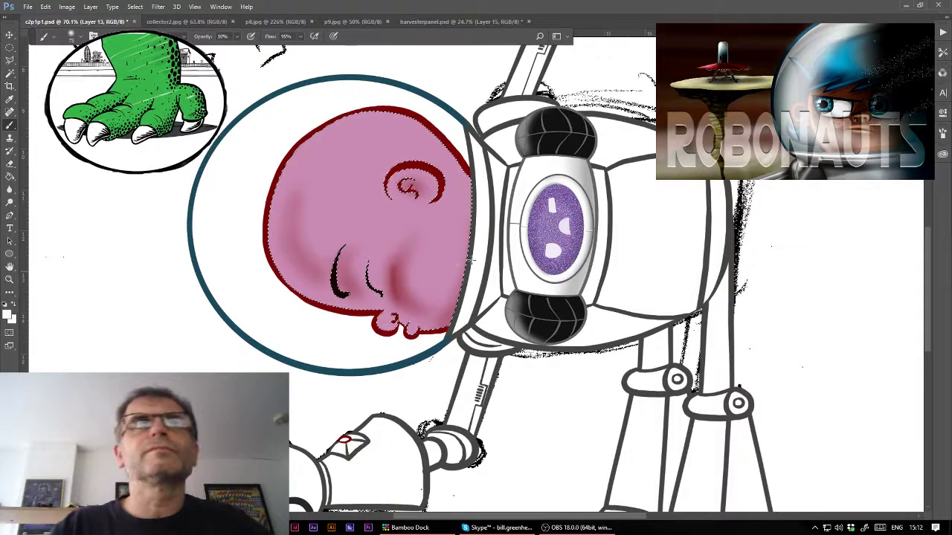
- Swap colours with X, reset them to default black and white with D, and deselect
{"action": "key", "text": "x"}
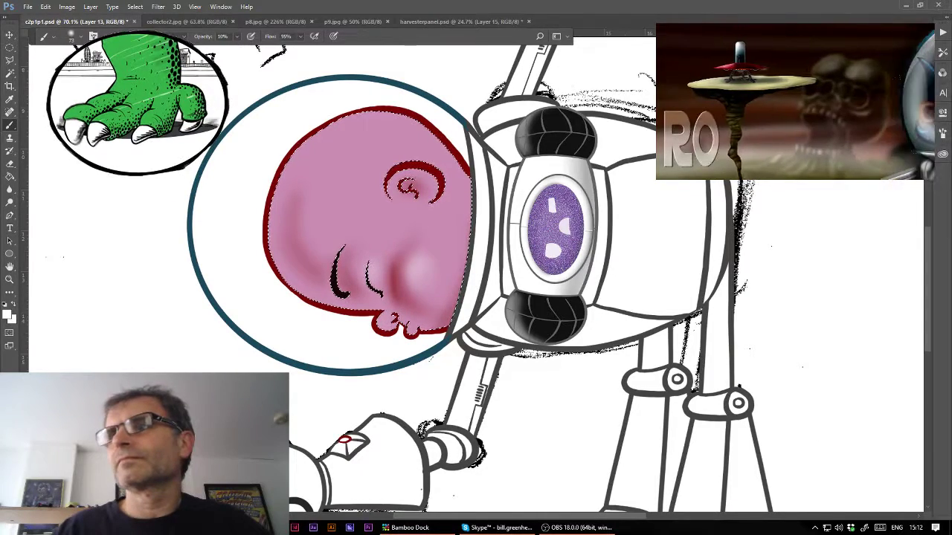
{"action": "key", "text": "x"}
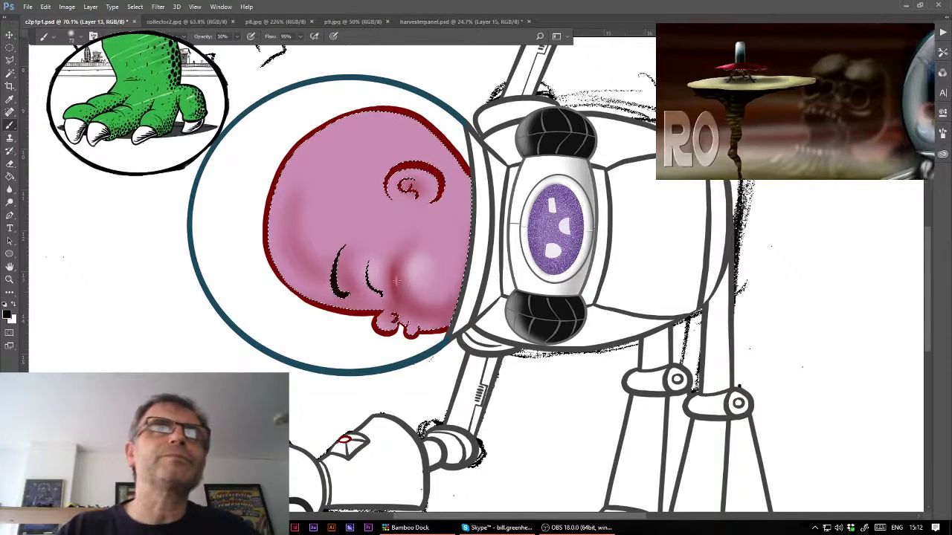
{"action": "key", "text": "d"}
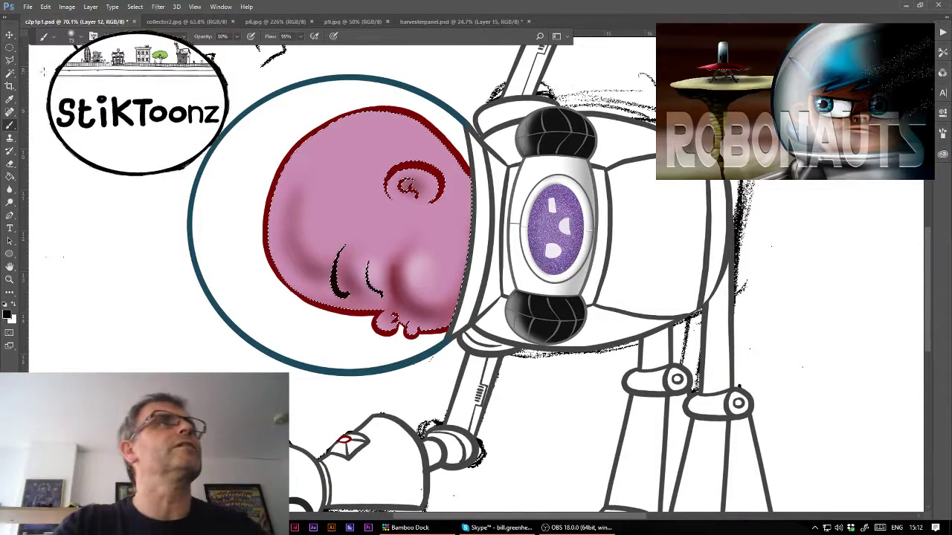
{"action": "key", "text": "ctrl+d"}
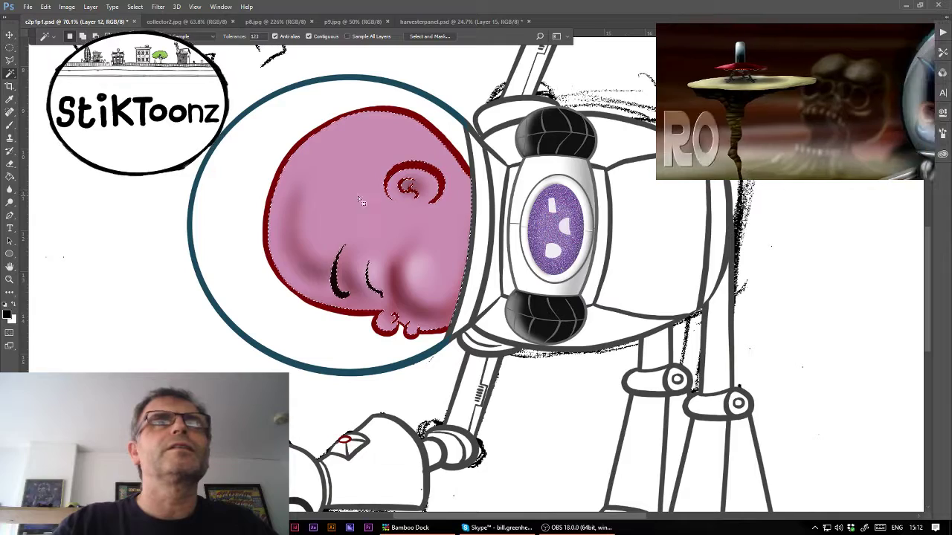
- Copy the pink head to its own layer and apply the Filter Gallery's Artistic > Sponge texture
{"action": "key", "text": "ctrl+d"}
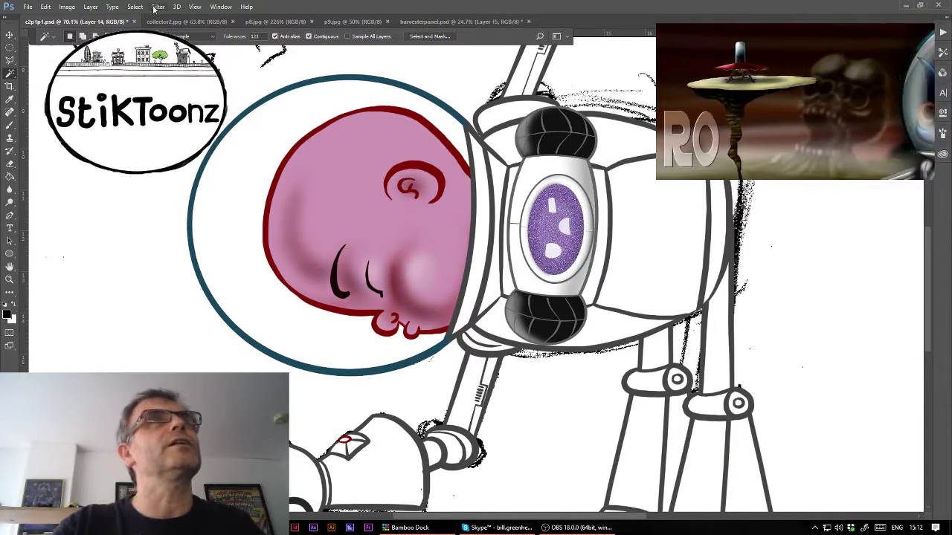
{"action": "left_click", "coordinate": [157, 7]}
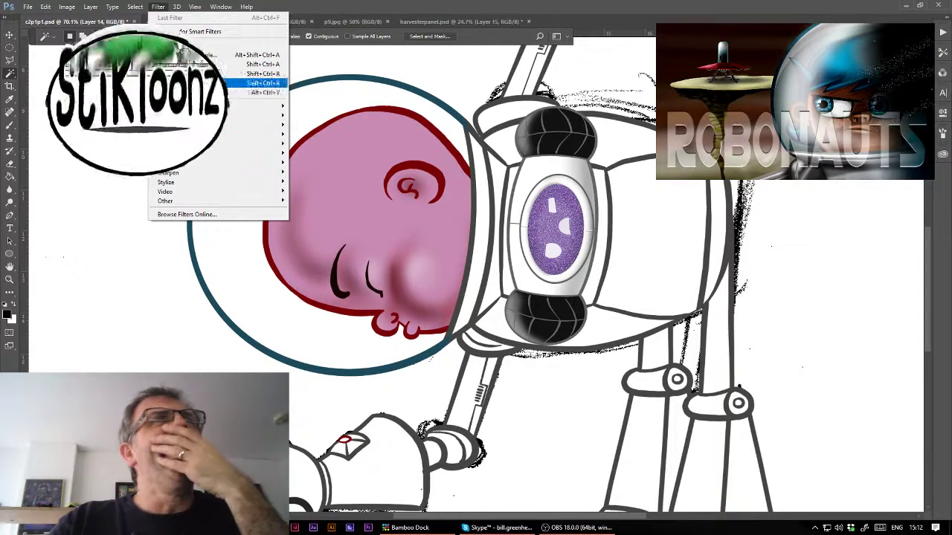
{"action": "left_click", "coordinate": [218, 56]}
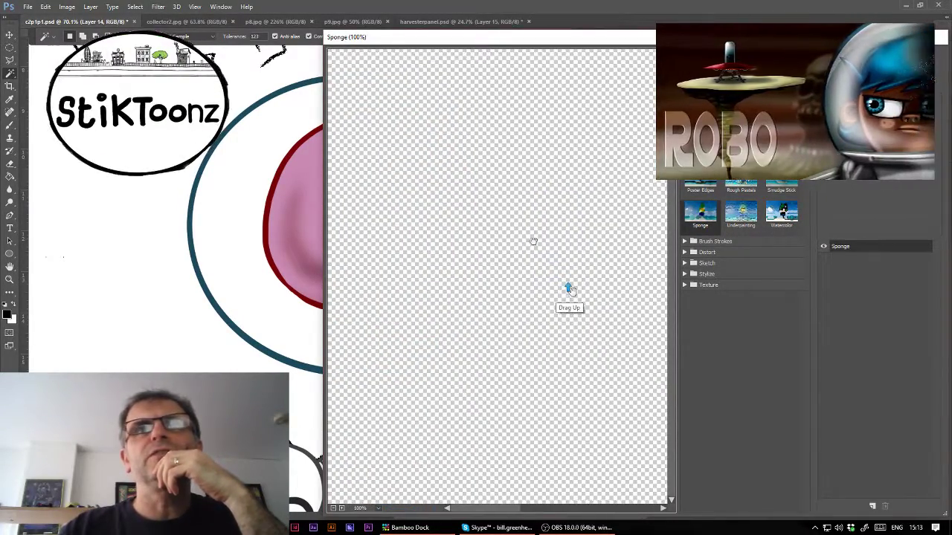
{"action": "left_click", "coordinate": [333, 509]}
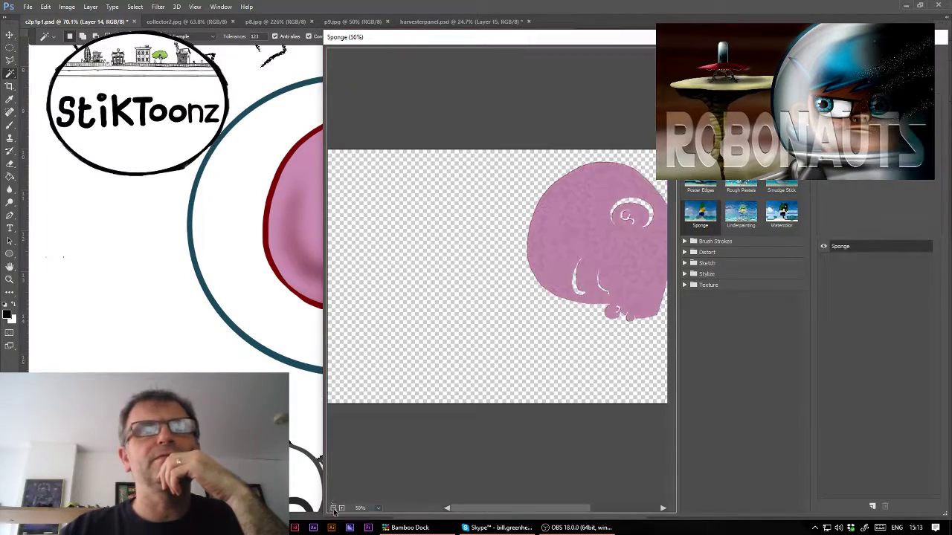
{"action": "left_click_drag", "start_coordinate": [584, 294], "coordinate": [525, 294]}
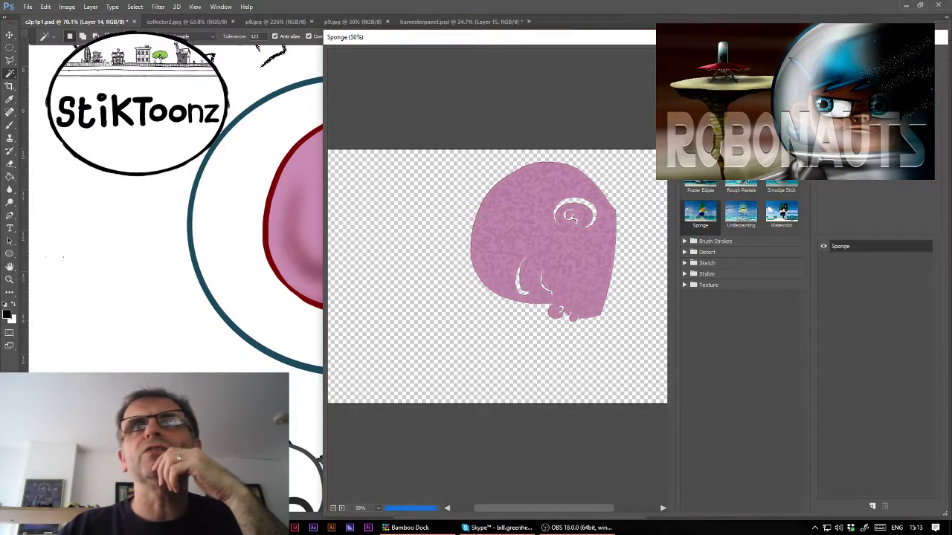
{"action": "key", "text": "Return"}
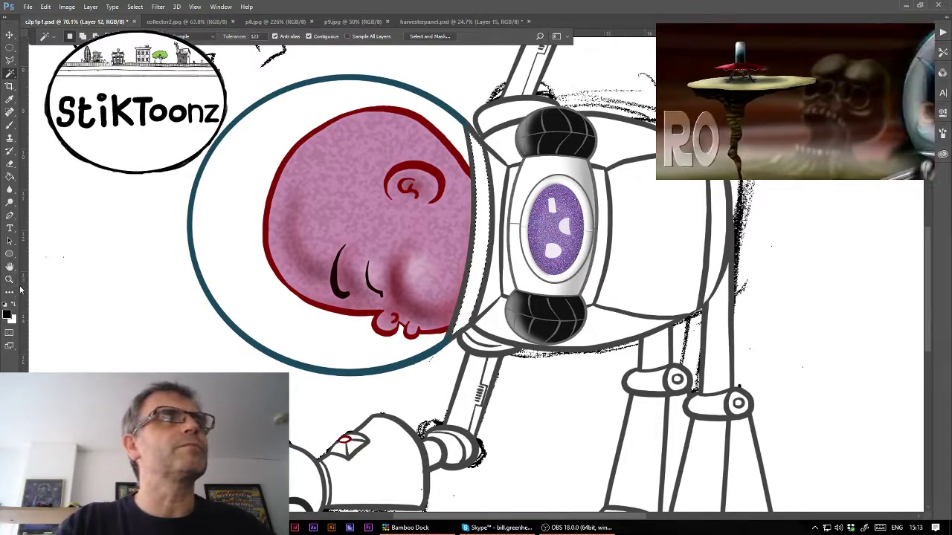
- Zoom in on the white band, select Layer 7 copy, sample the dark grey and raise brush opacity
{"action": "left_click", "coordinate": [10, 279]}
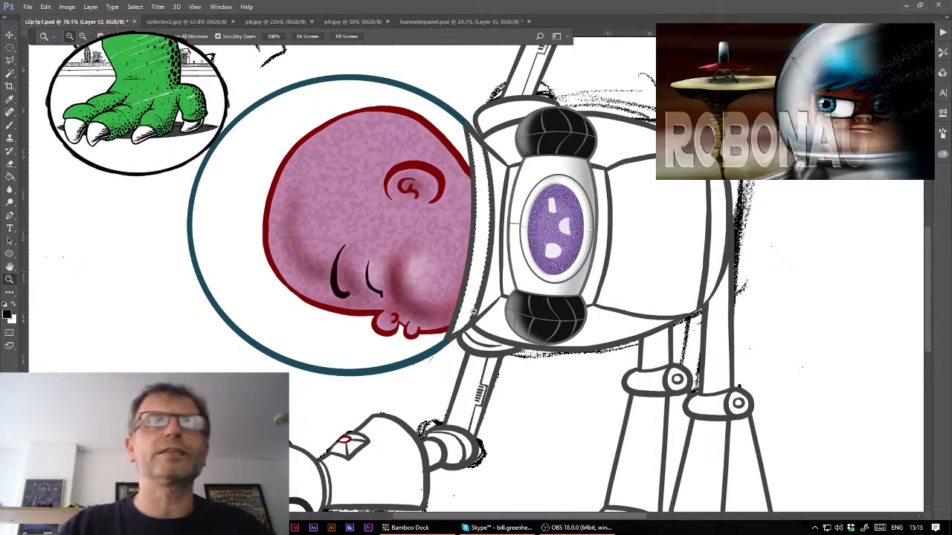
{"action": "left_click_drag", "start_coordinate": [461, 305], "coordinate": [525, 309]}
{"action": "left_click", "coordinate": [525, 309]}
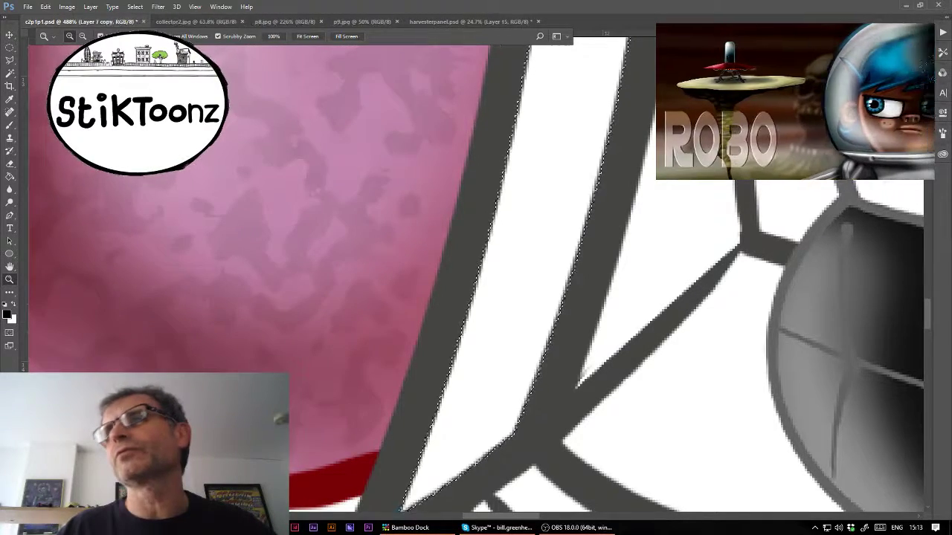
{"action": "key", "text": "alt+bracketleft"}
{"action": "key", "text": "i"}
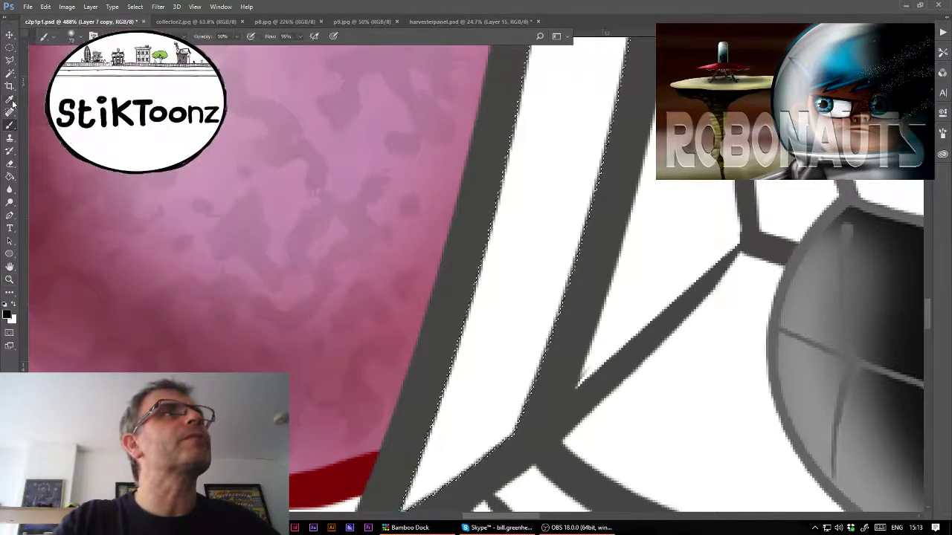
{"action": "left_click", "coordinate": [440, 319]}
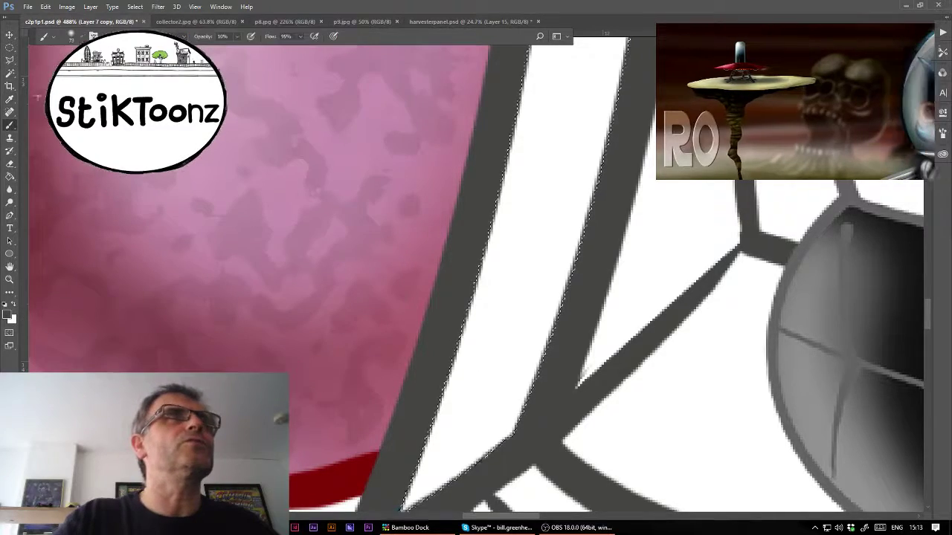
{"action": "left_click", "coordinate": [79, 36]}
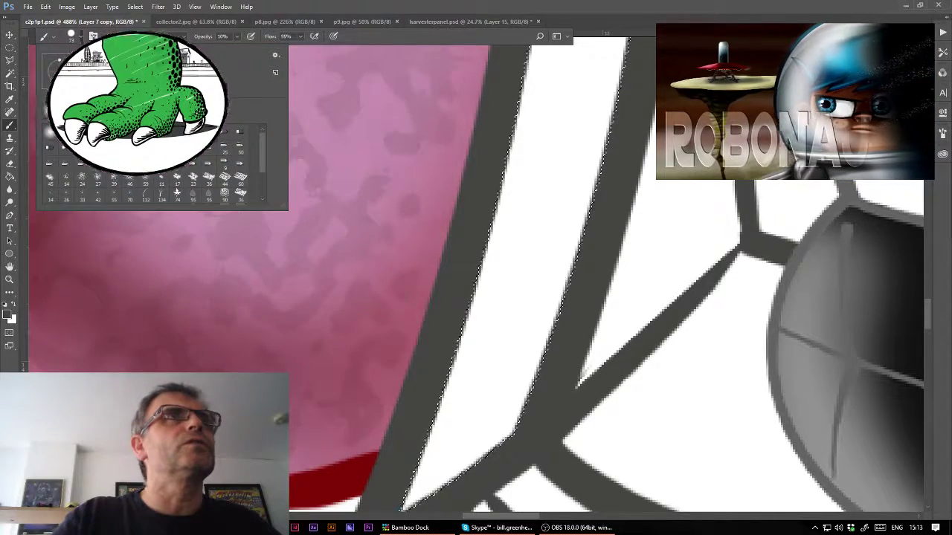
{"action": "left_click_drag", "start_coordinate": [235, 36], "coordinate": [264, 50]}
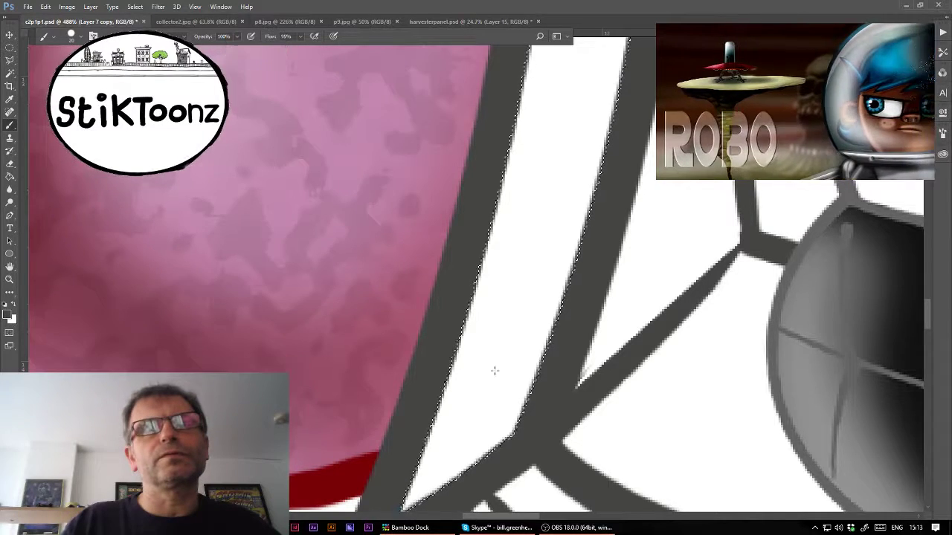
- Try several dark grey strokes down the band, undo them, and make the brush smaller
{"action": "left_click_drag", "start_coordinate": [498, 358], "coordinate": [458, 464]}
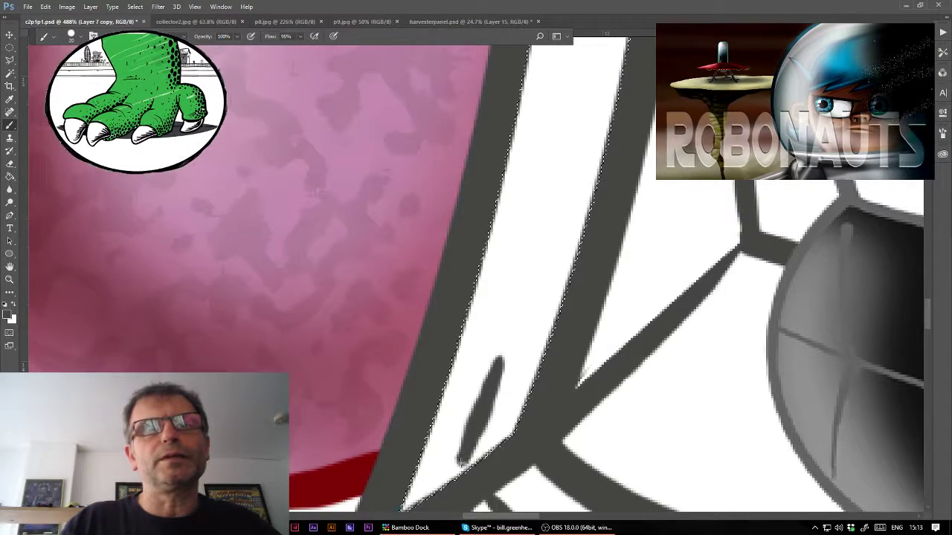
{"action": "key", "text": "ctrl+z"}
{"action": "left_click_drag", "start_coordinate": [495, 364], "coordinate": [473, 422]}
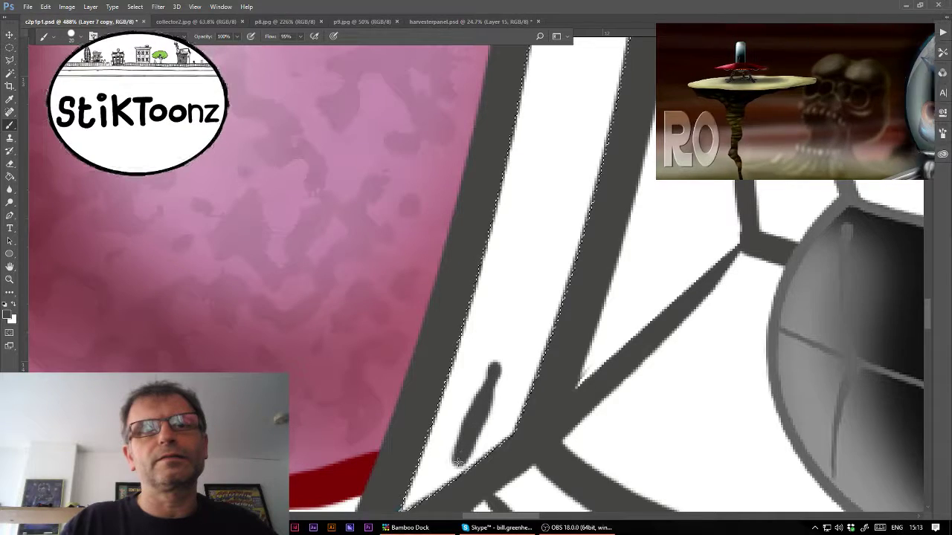
{"action": "key", "text": "ctrl+z"}
{"action": "left_click_drag", "start_coordinate": [494, 365], "coordinate": [448, 480]}
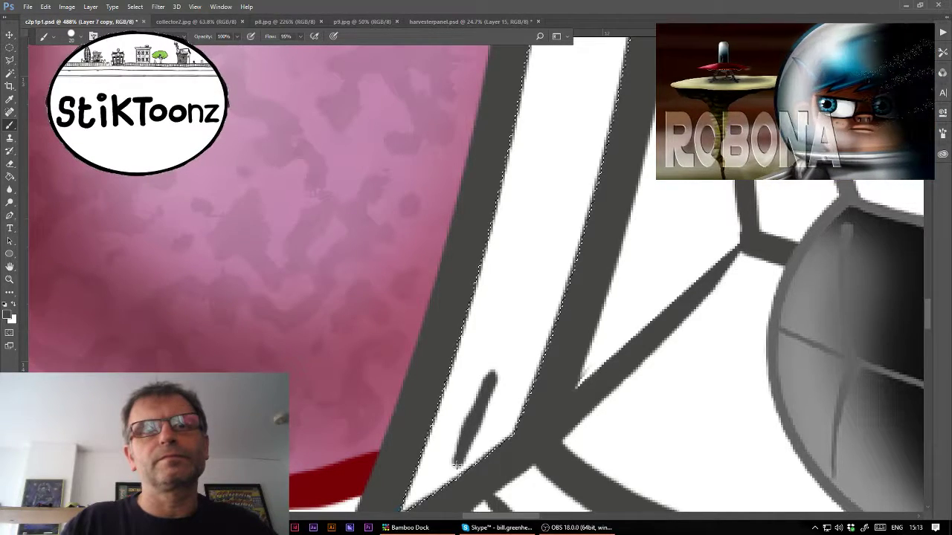
{"action": "key", "text": "ctrl+z"}
{"action": "left_click", "coordinate": [78, 36]}
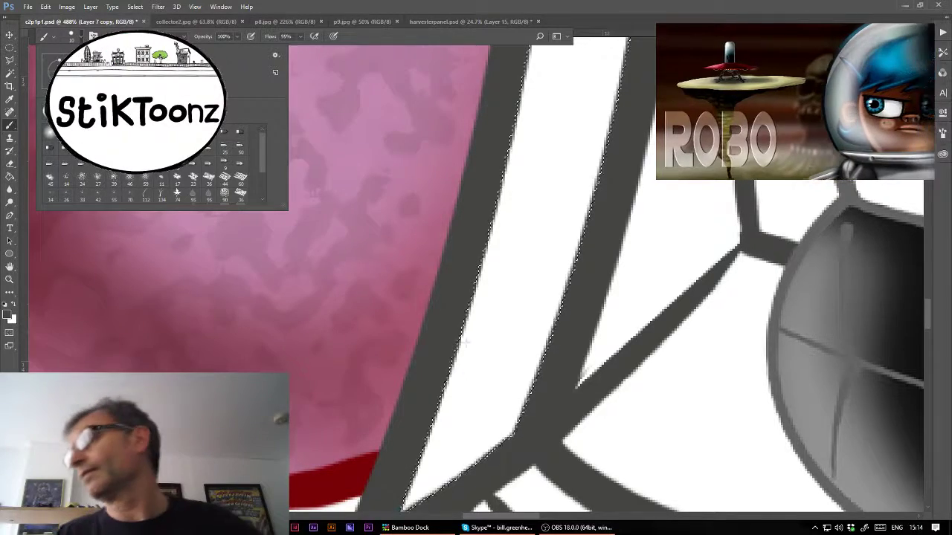
{"action": "left_click", "coordinate": [498, 354]}
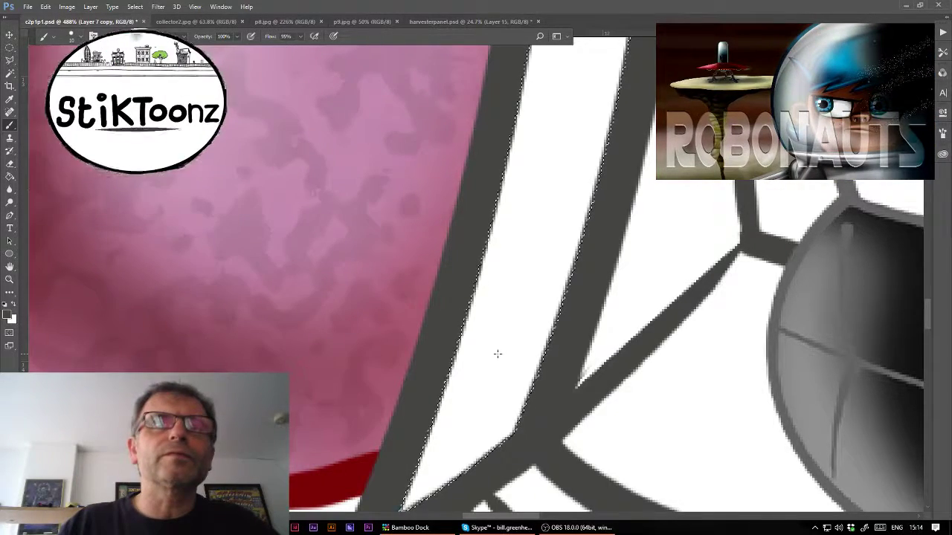
- Paint a thin dark grey line down the white band with a solid dot above it
{"action": "left_click_drag", "start_coordinate": [497, 354], "coordinate": [460, 467]}
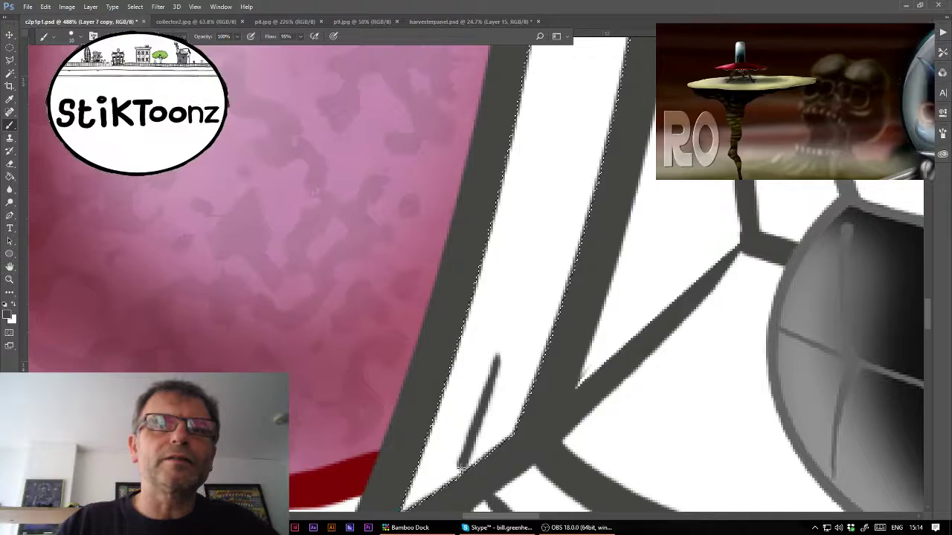
{"action": "left_click_drag", "start_coordinate": [488, 394], "coordinate": [474, 429]}
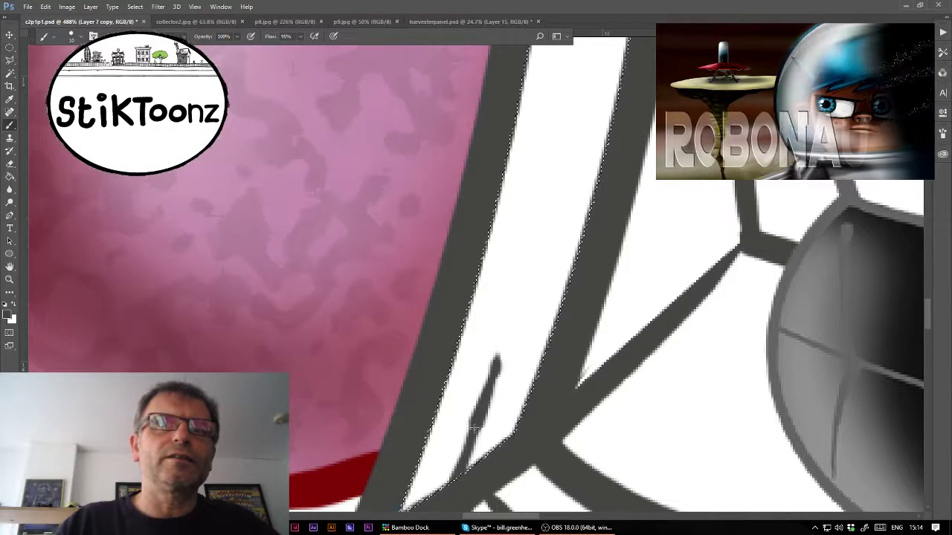
{"action": "left_click_drag", "start_coordinate": [498, 362], "coordinate": [490, 385]}
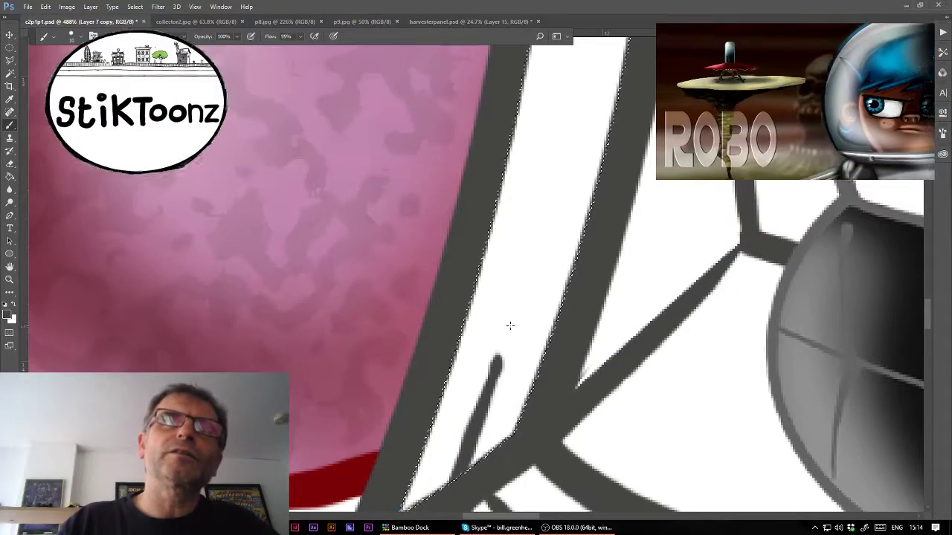
{"action": "left_click", "coordinate": [508, 326]}
{"action": "left_click", "coordinate": [510, 326]}
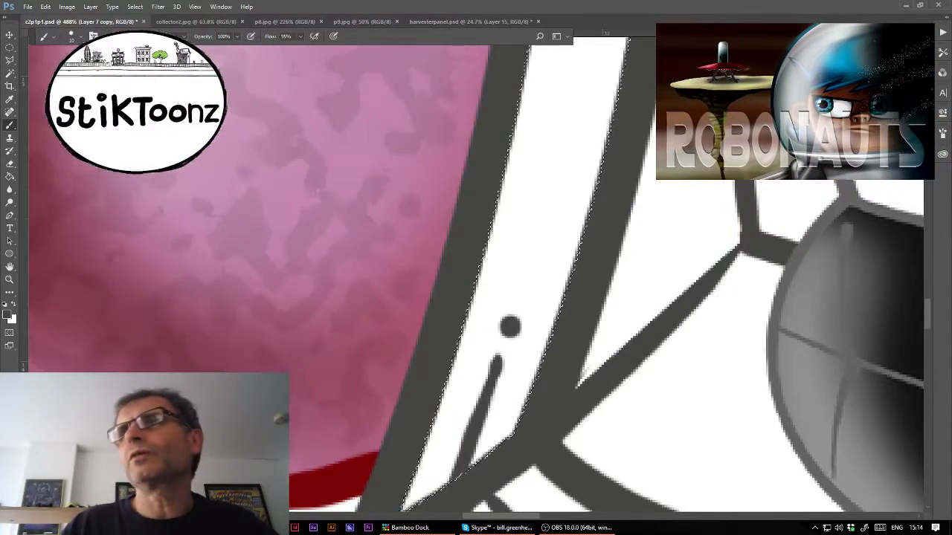
{"action": "key", "text": "ctrl+minus"}
{"action": "key", "text": "ctrl+minus"}
{"action": "key", "text": "ctrl+minus"}
{"action": "key", "text": "ctrl+minus"}
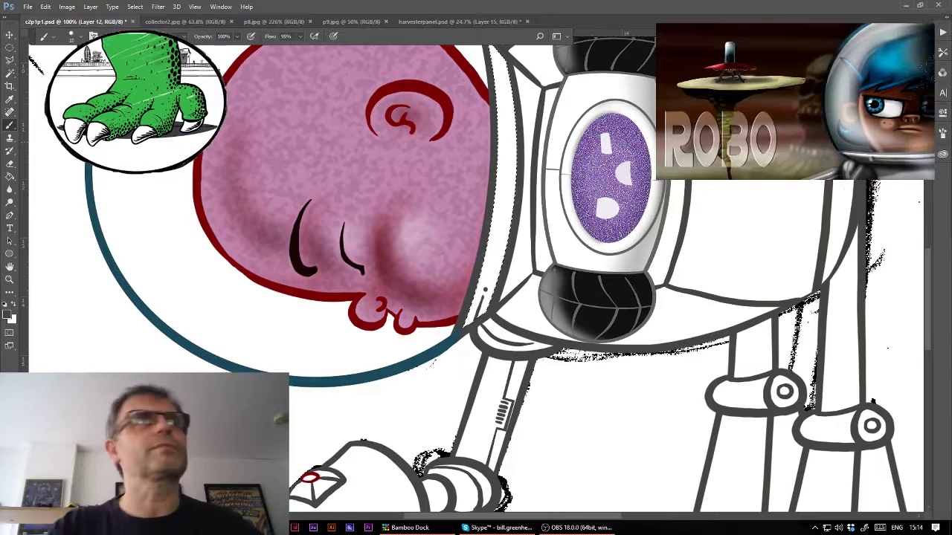
- Choose a larger soft round brush tip and set its opacity to 28%
{"action": "left_click", "coordinate": [72, 37]}
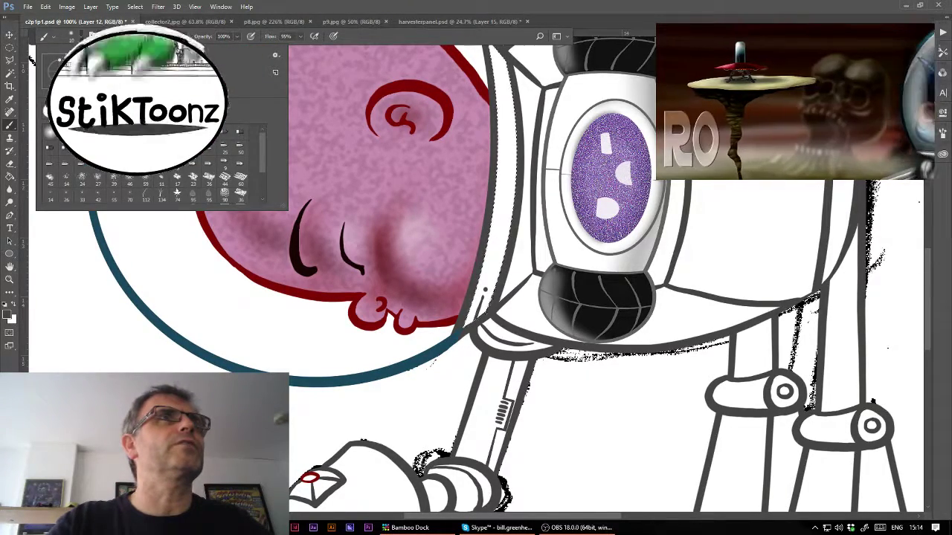
{"action": "left_click", "coordinate": [236, 39]}
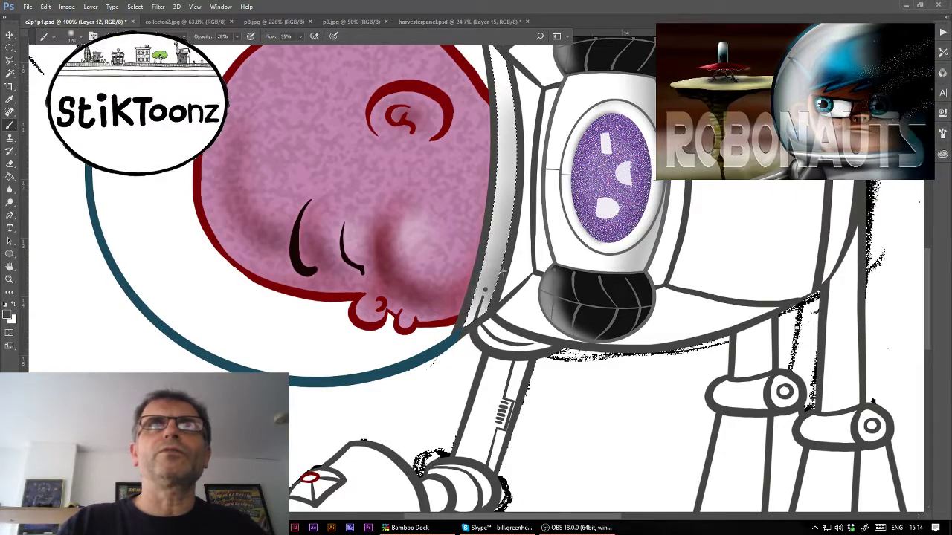
- Magic Wand the white band left of the robot's eye and shade it soft grey
{"action": "left_click_drag", "start_coordinate": [520, 223], "coordinate": [423, 327]}
{"action": "left_click", "coordinate": [9, 59]}
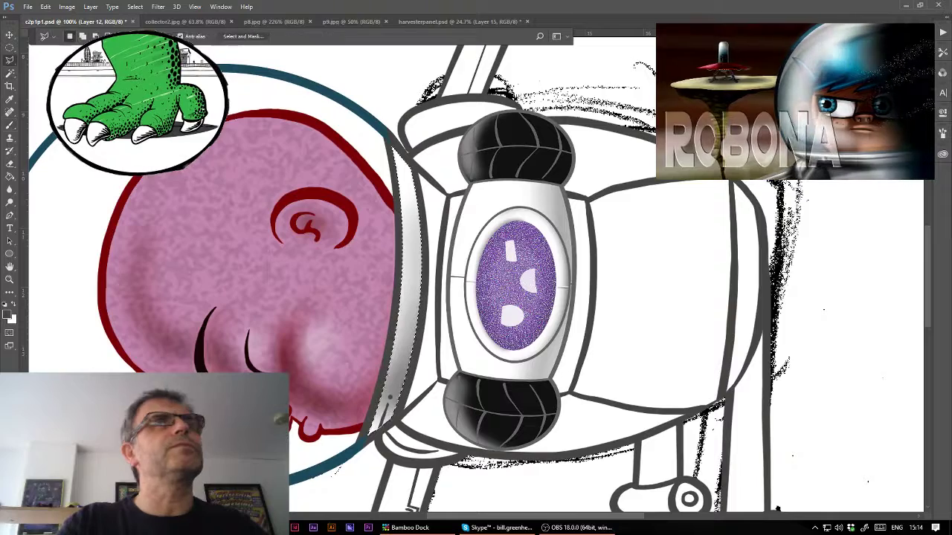
{"action": "left_click", "coordinate": [10, 73]}
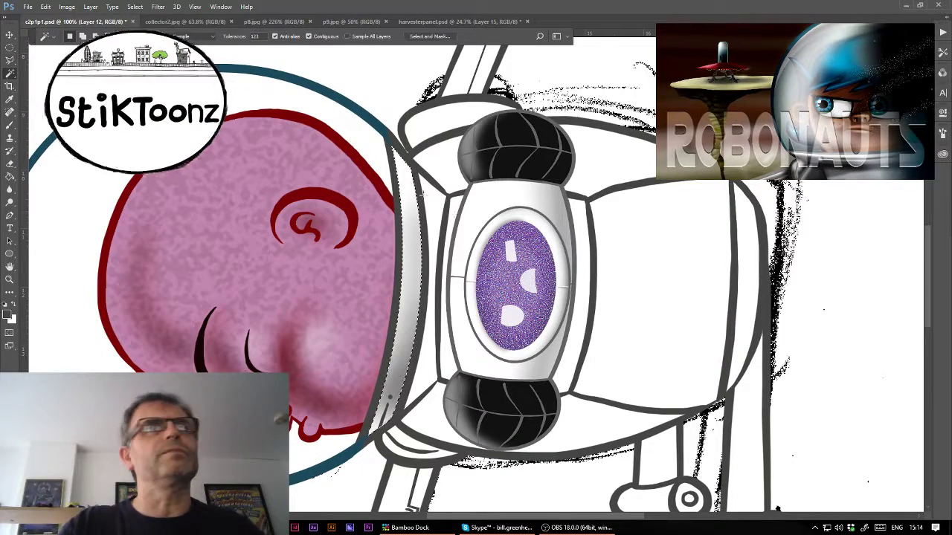
{"action": "left_click", "coordinate": [430, 203]}
{"action": "left_click", "coordinate": [10, 125]}
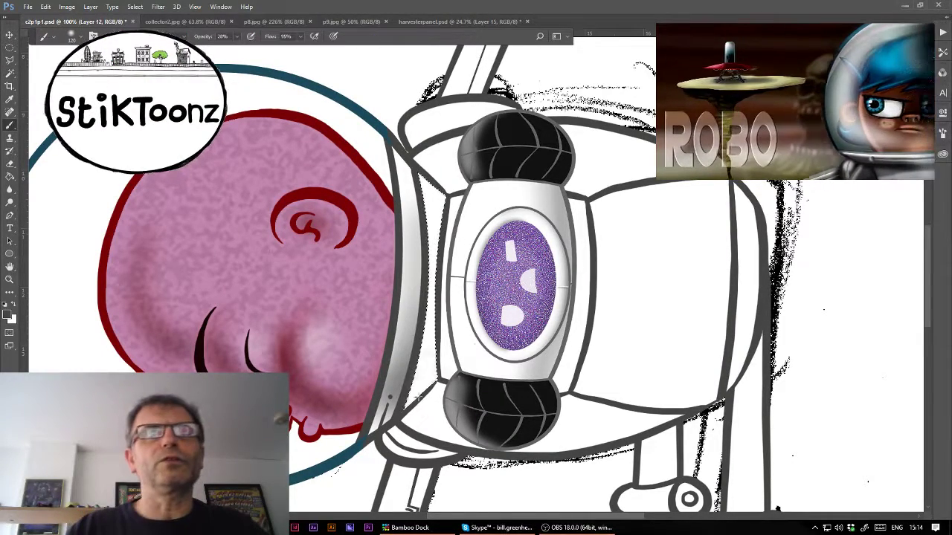
{"action": "left_click_drag", "start_coordinate": [421, 402], "coordinate": [424, 357]}
{"action": "left_click_drag", "start_coordinate": [424, 401], "coordinate": [423, 334]}
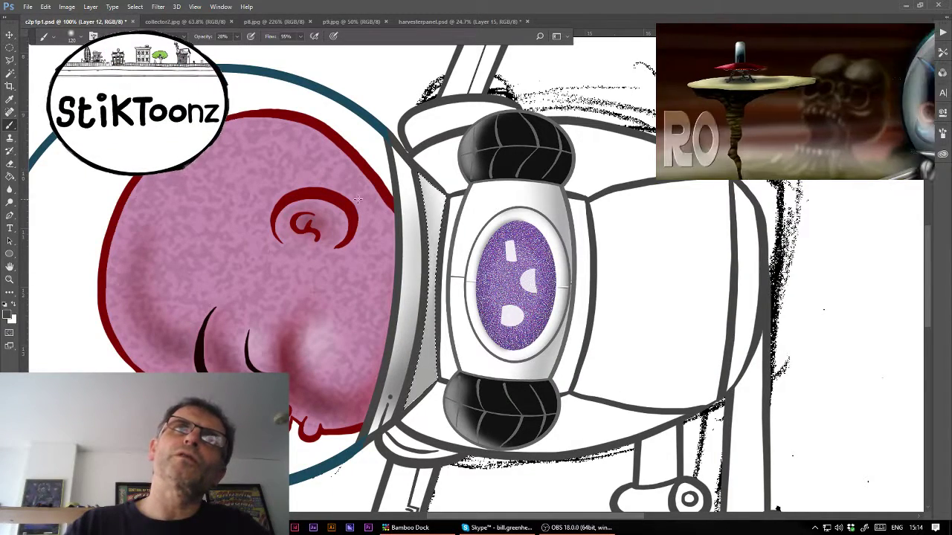
- Select the white band around the purple eye and brush grey shading onto the lower right body
{"action": "left_click", "coordinate": [11, 73]}
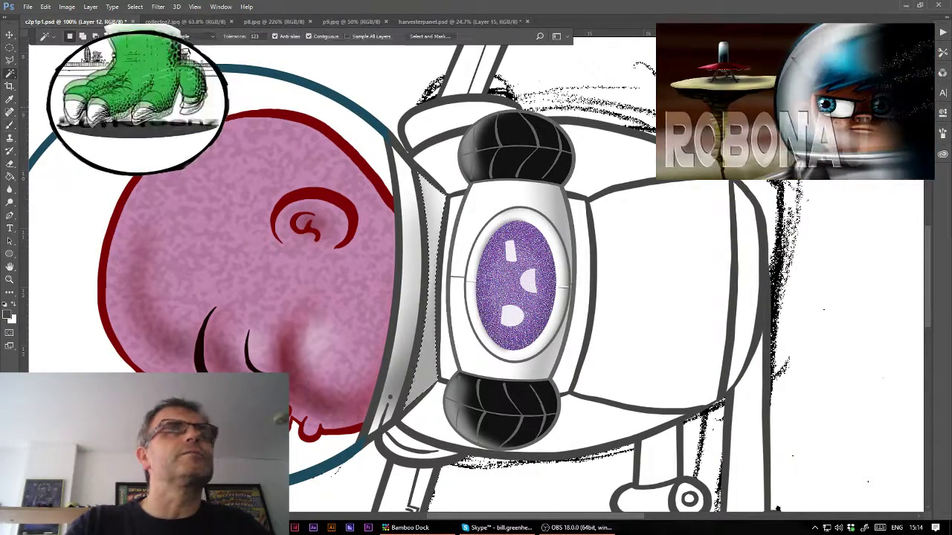
{"action": "left_click", "coordinate": [512, 258]}
{"action": "key", "text": "b"}
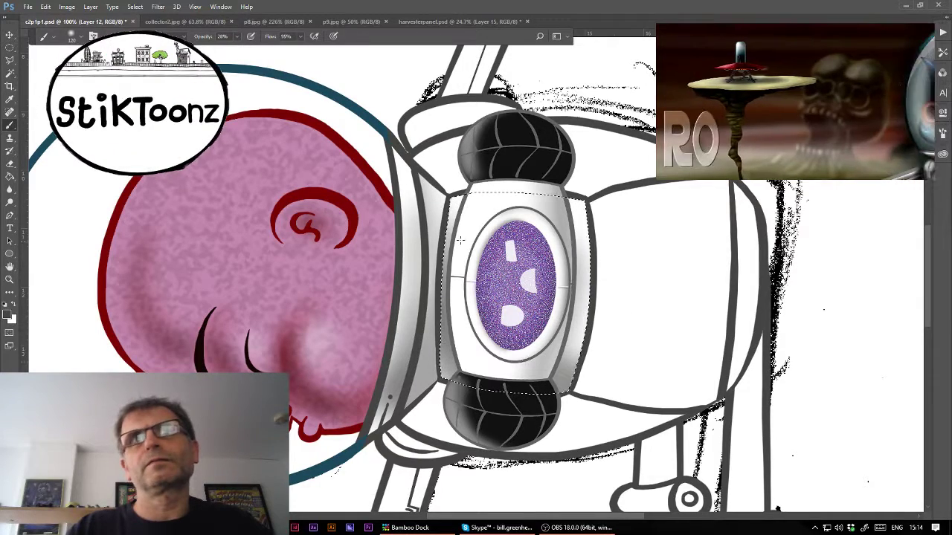
{"action": "left_click", "coordinate": [10, 75]}
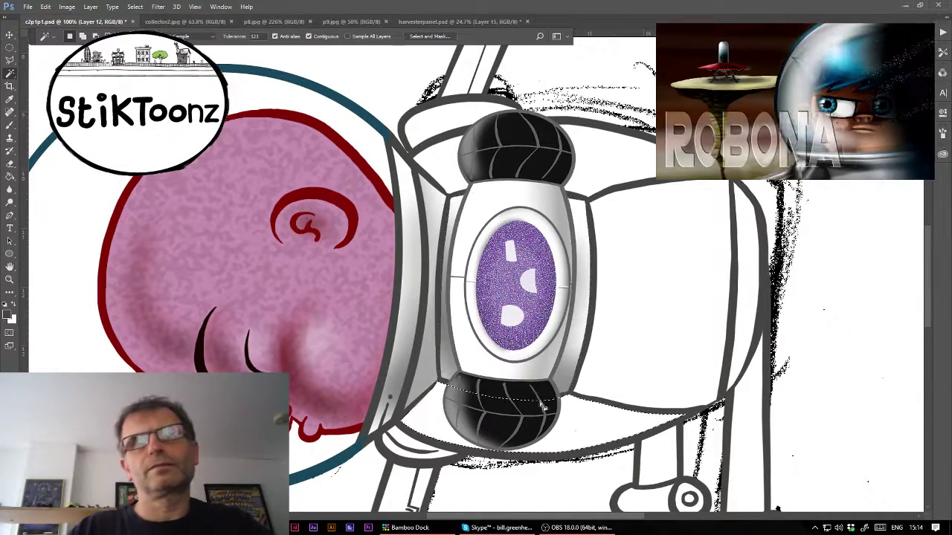
{"action": "left_click", "coordinate": [9, 126]}
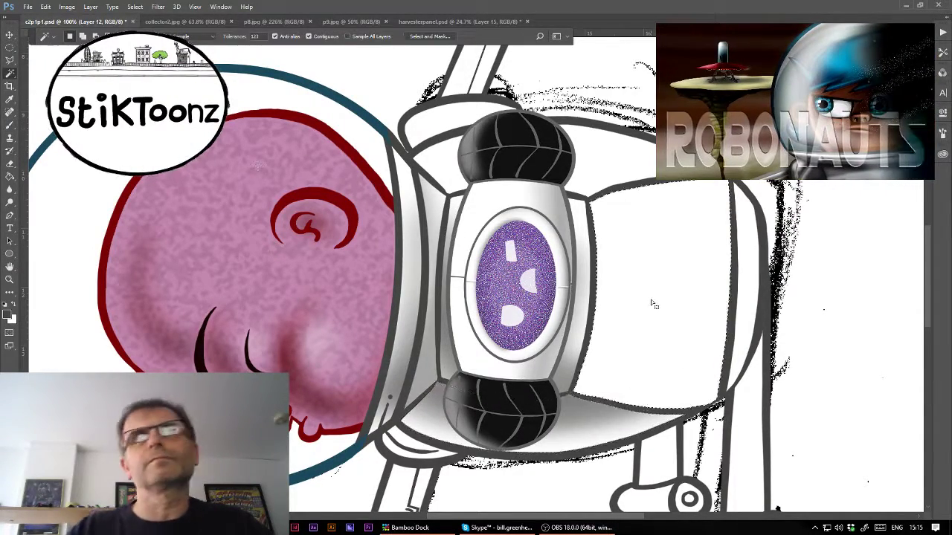
{"action": "key", "text": "b"}
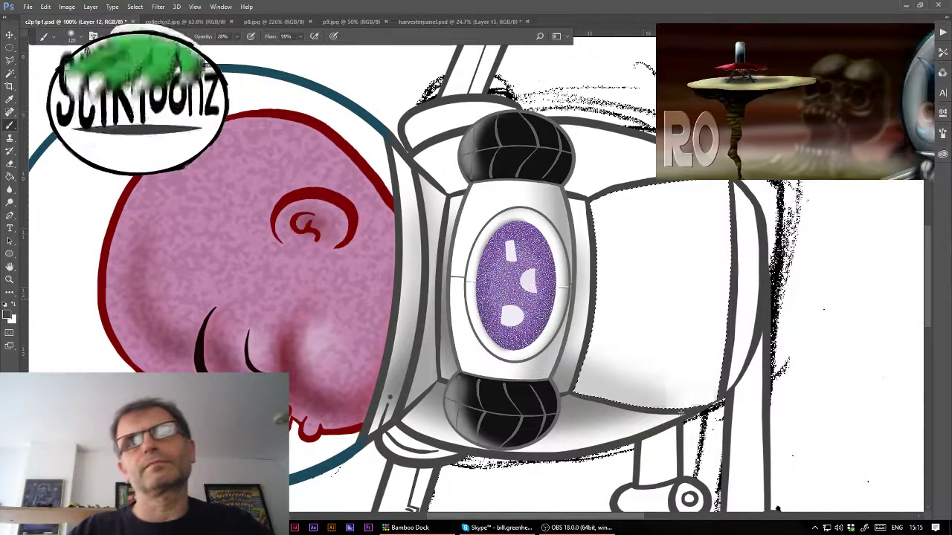
{"action": "mouse_move", "coordinate": [680, 411]}
{"action": "left_mouse_down"}
{"action": "mouse_move", "coordinate": [676, 387]}
{"action": "mouse_move", "coordinate": [628, 342]}
{"action": "left_mouse_up"}
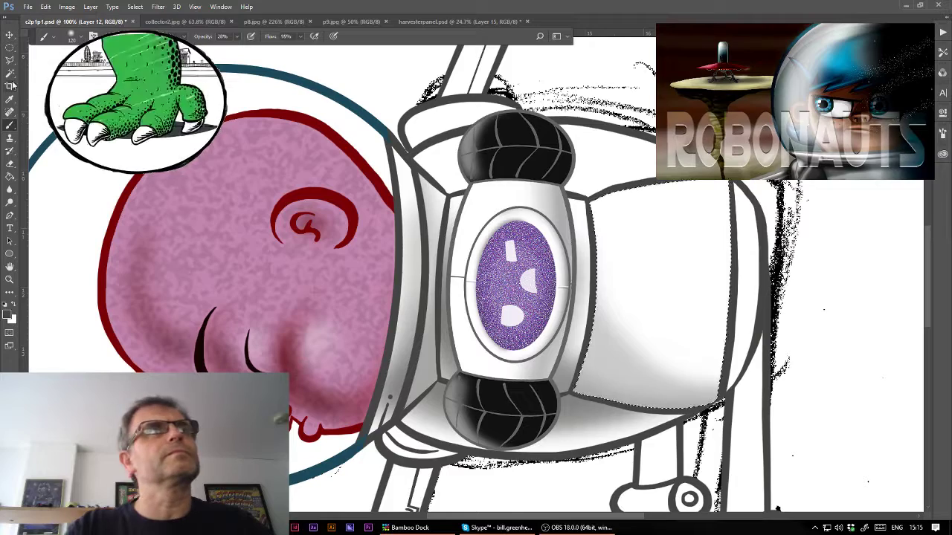
- Alternate Magic Wand and Brush for the top black cap, then view the whole robot
{"action": "key", "text": "w"}
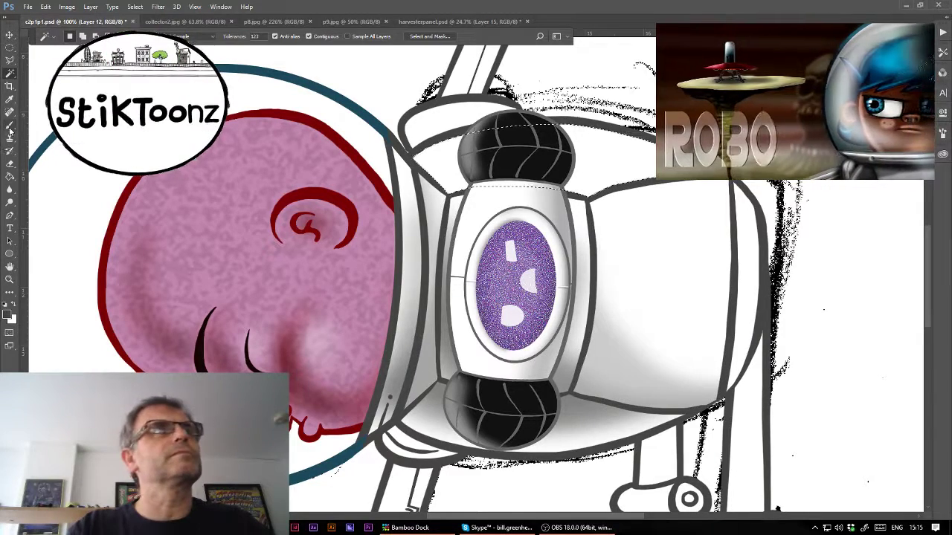
{"action": "key", "text": "b"}
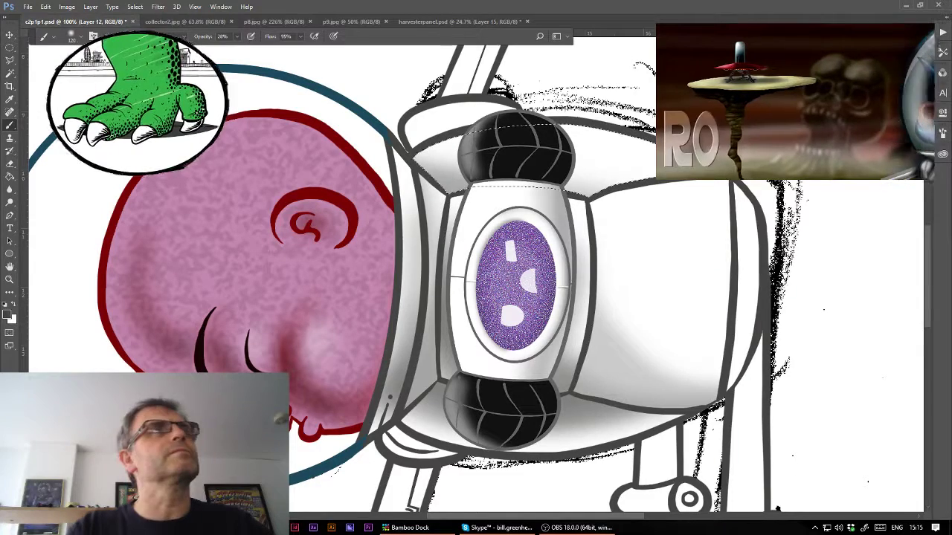
{"action": "key", "text": "w"}
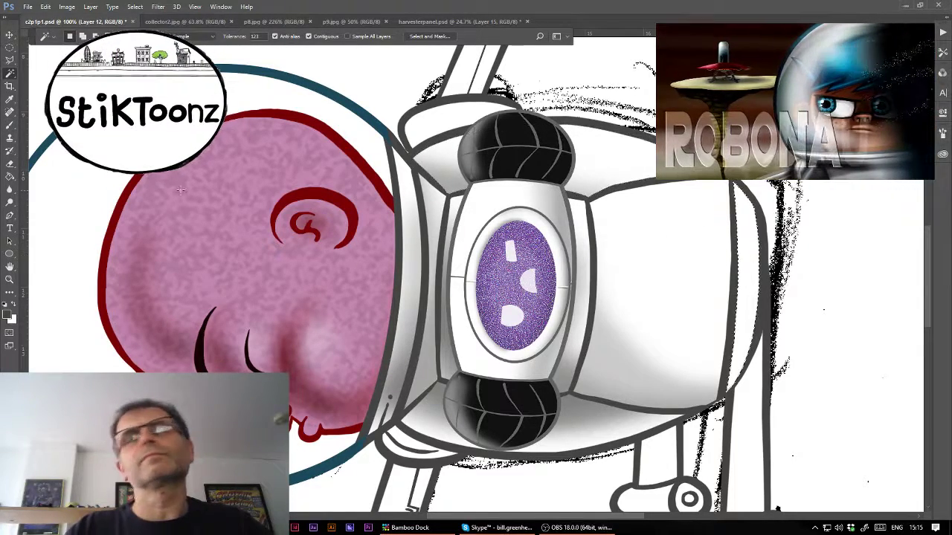
{"action": "left_click", "coordinate": [10, 127]}
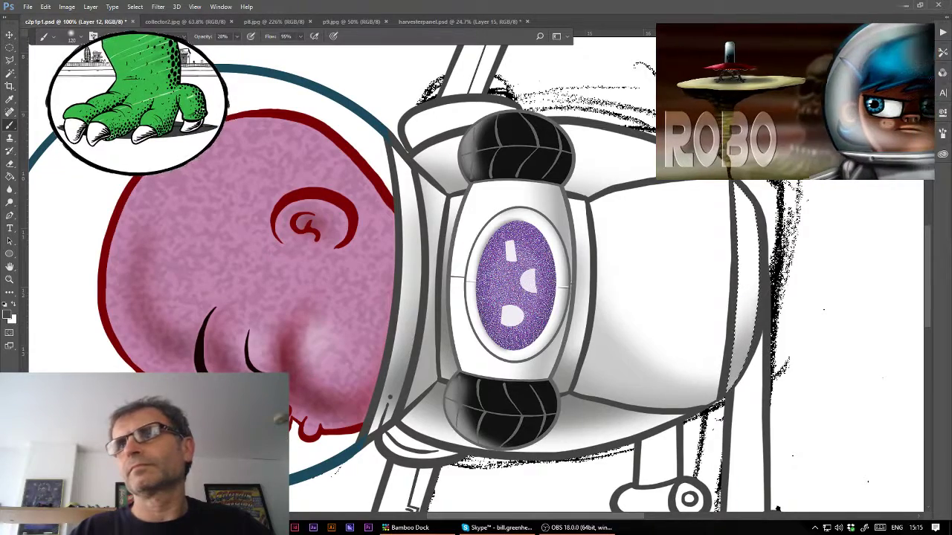
{"action": "key", "text": "ctrl+0"}
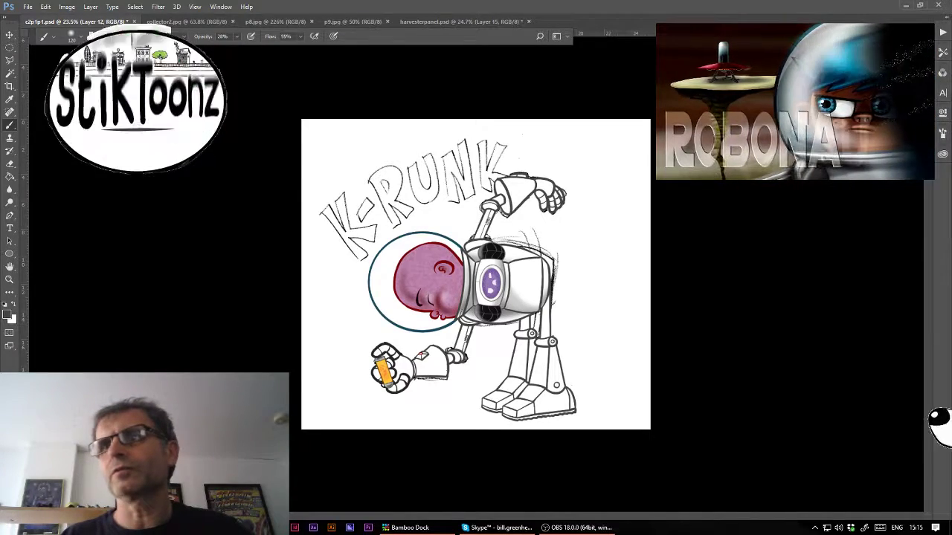
- Toggle the chest panel layer to compare, reveal the battery-hand glow layer, and select Group 2
{"action": "key", "text": "ctrl+z"}
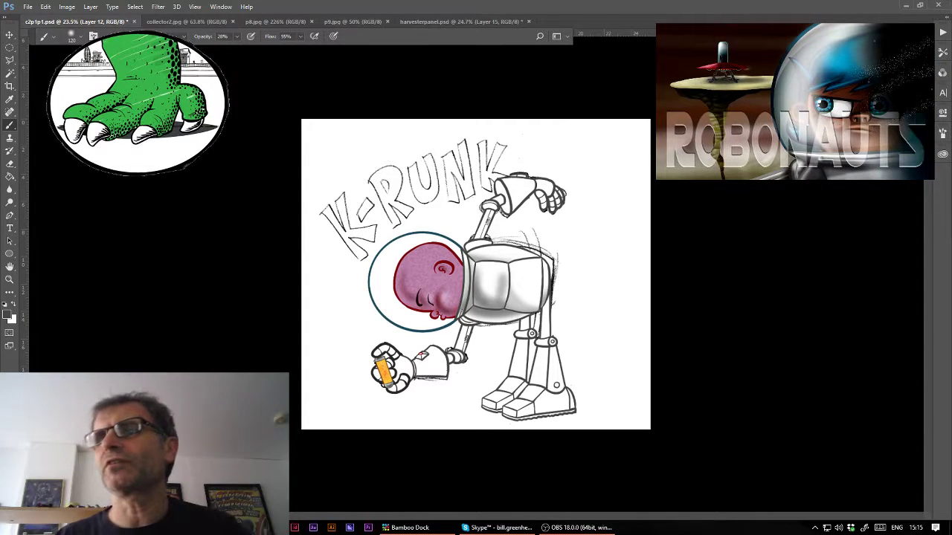
{"action": "key", "text": "ctrl+z"}
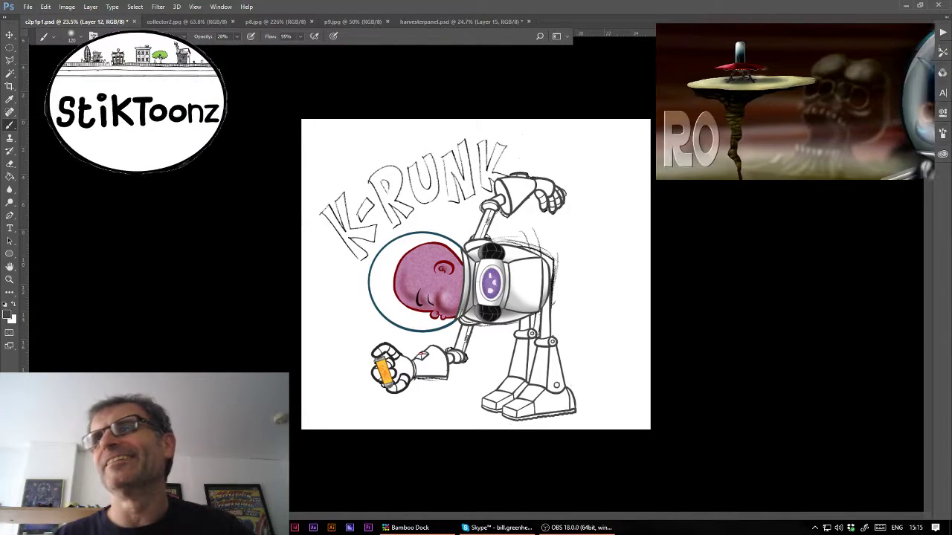
{"action": "key", "text": "ctrl+z"}
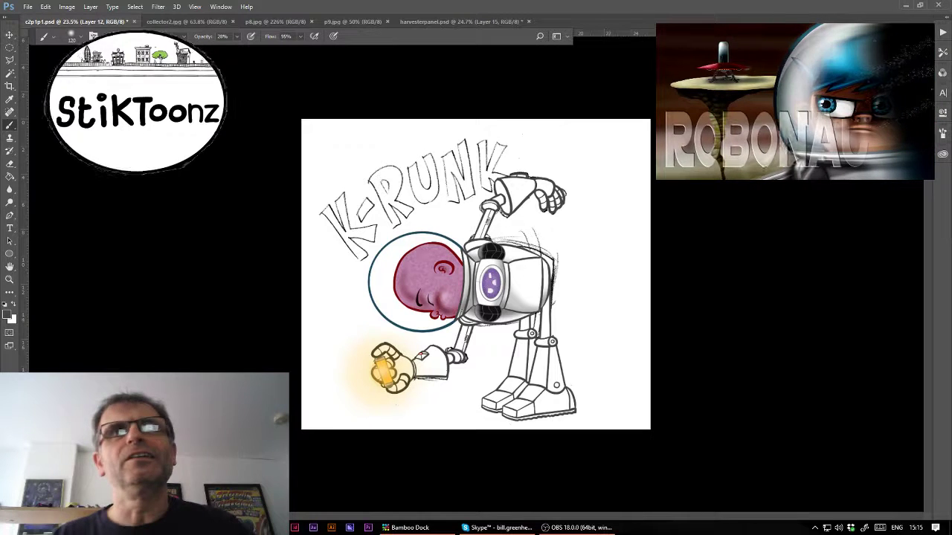
{"action": "key", "text": "ctrl+z"}
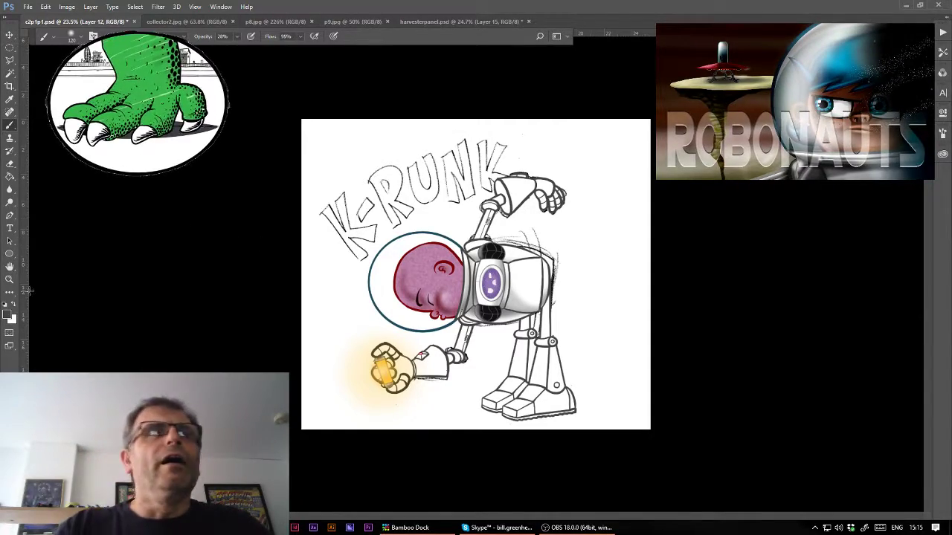
- Zoom in on the raised upper arm and shade the inside of the cone's opening grey
{"action": "key", "text": "z"}
{"action": "left_click_drag", "start_coordinate": [521, 215], "coordinate": [580, 215]}
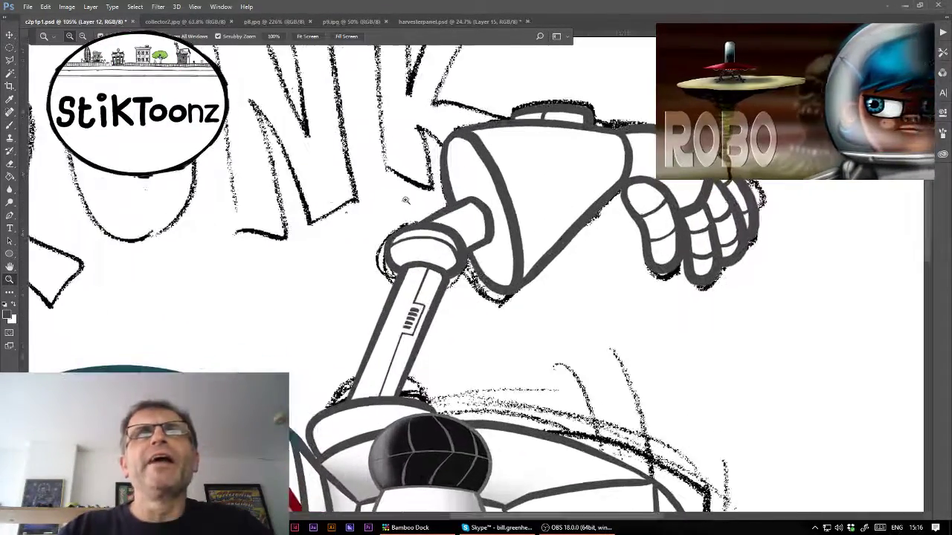
{"action": "left_click", "coordinate": [12, 74]}
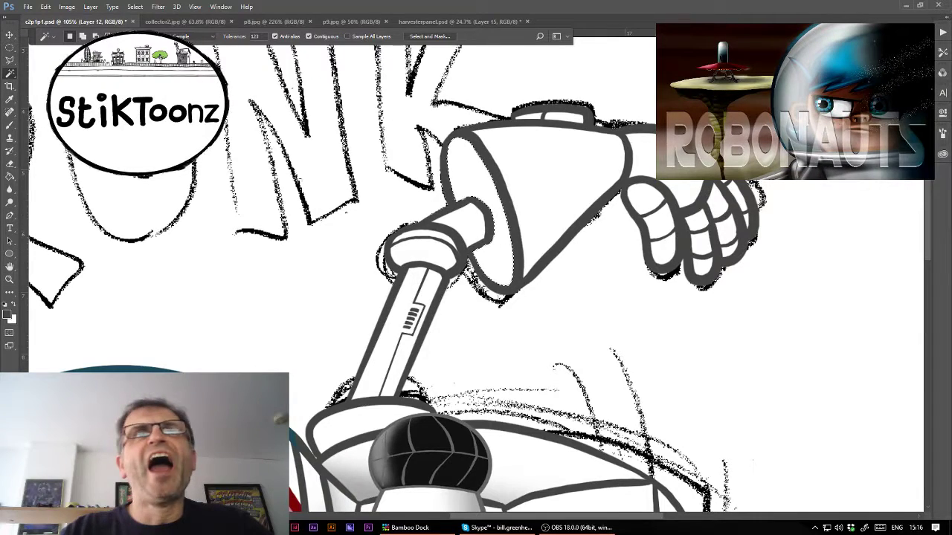
{"action": "key", "text": "b"}
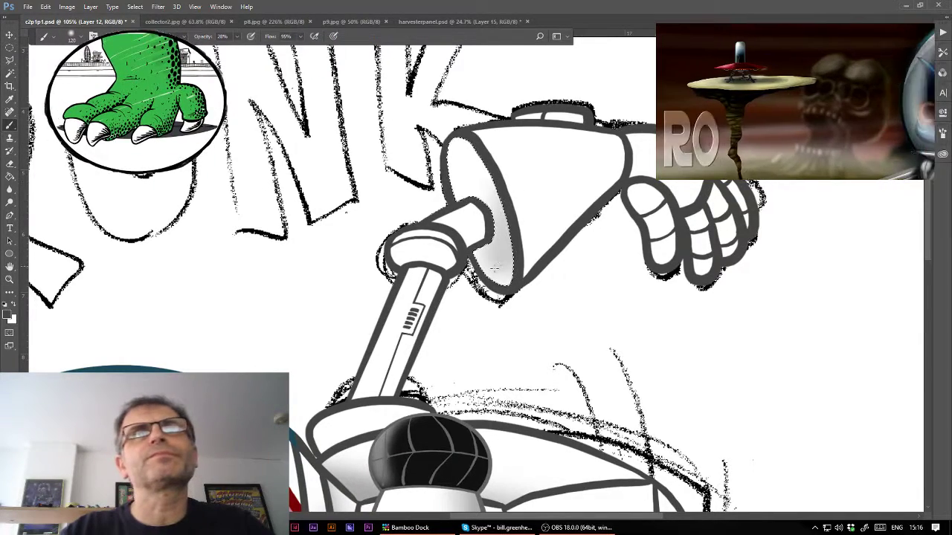
{"action": "mouse_move", "coordinate": [493, 269]}
{"action": "left_mouse_down"}
{"action": "mouse_move", "coordinate": [487, 186]}
{"action": "mouse_move", "coordinate": [464, 149]}
{"action": "mouse_move", "coordinate": [457, 186]}
{"action": "mouse_move", "coordinate": [491, 212]}
{"action": "left_mouse_up"}
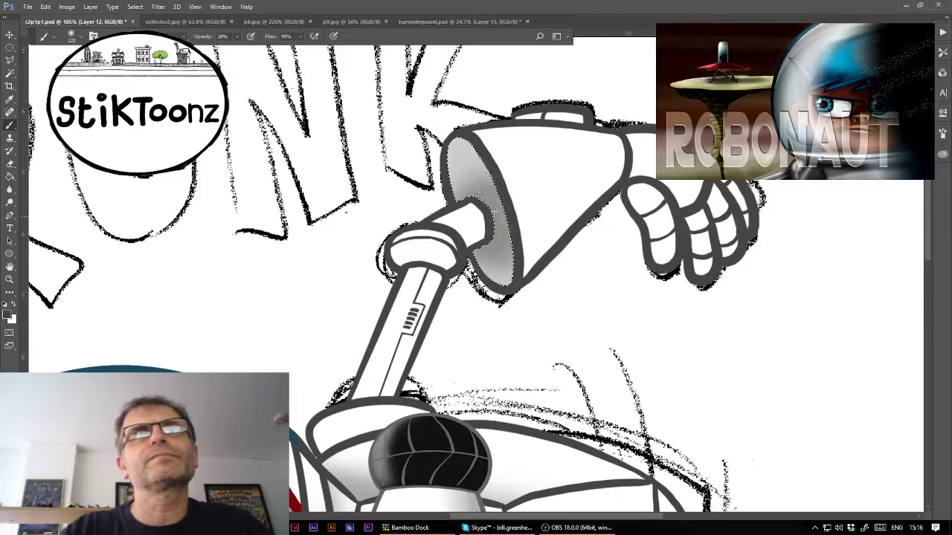
- Select and brush soft grey shading into the cone body, the other arm parts and the rod
{"action": "left_click", "coordinate": [10, 72]}
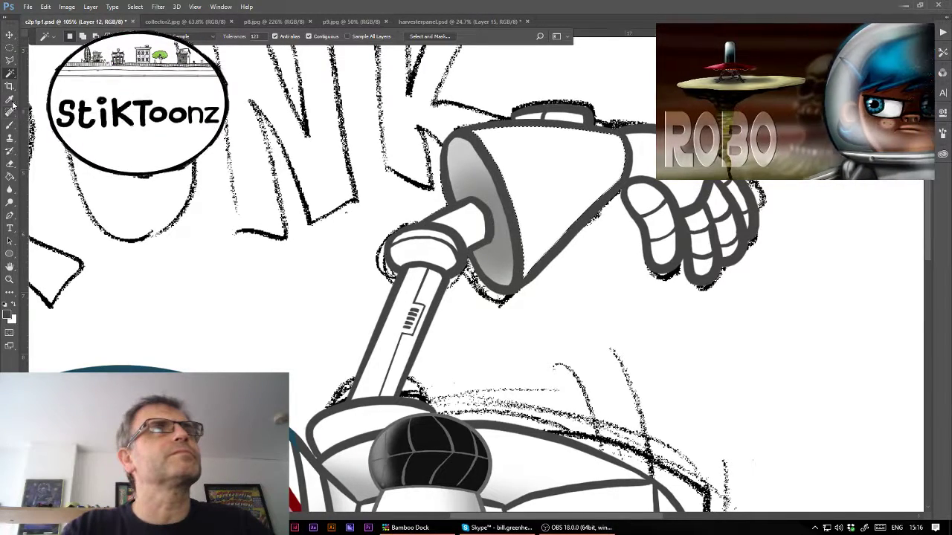
{"action": "key", "text": "b"}
{"action": "left_click_drag", "start_coordinate": [536, 268], "coordinate": [641, 194]}
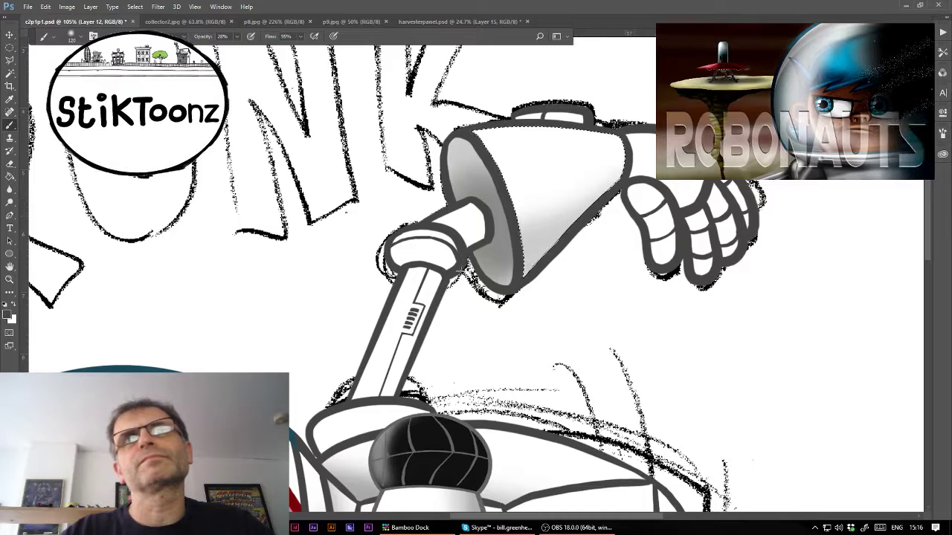
{"action": "left_click", "coordinate": [9, 72]}
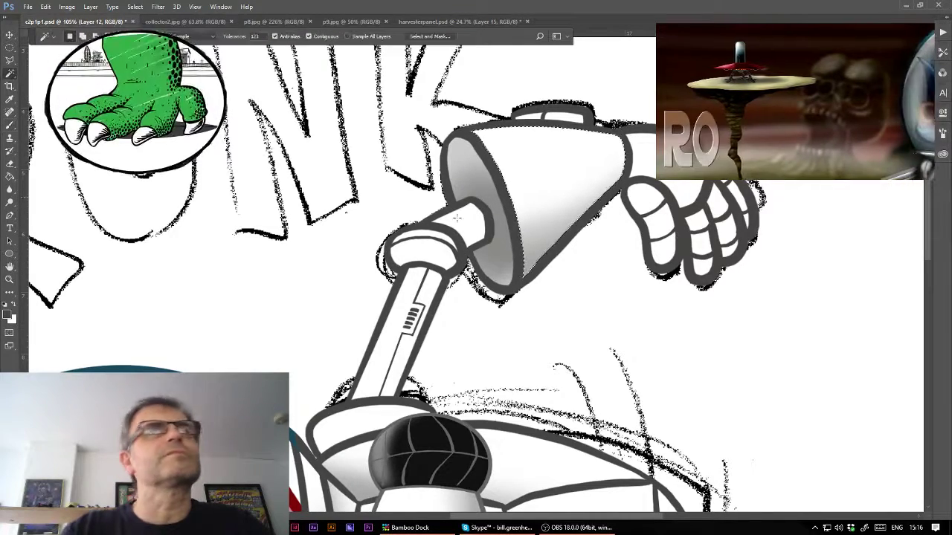
{"action": "left_click", "coordinate": [11, 125]}
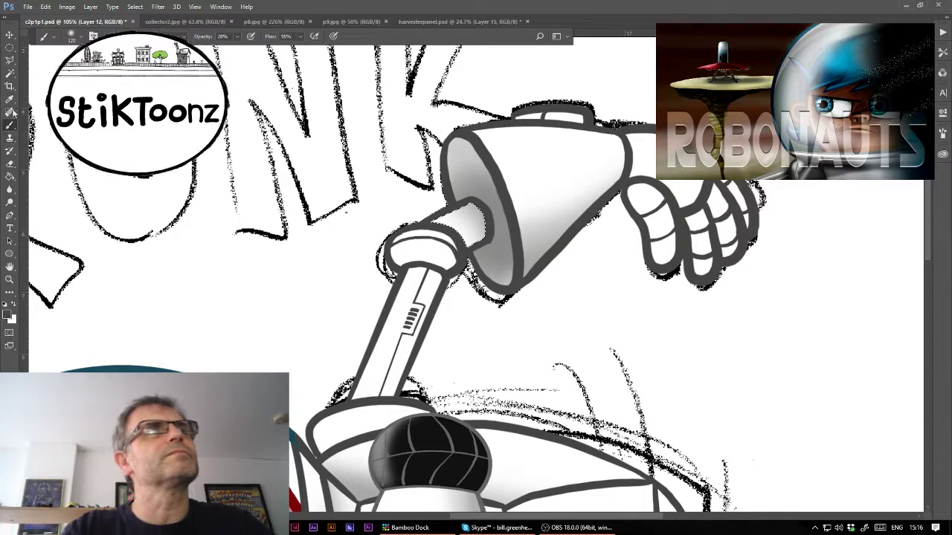
{"action": "left_click", "coordinate": [10, 72]}
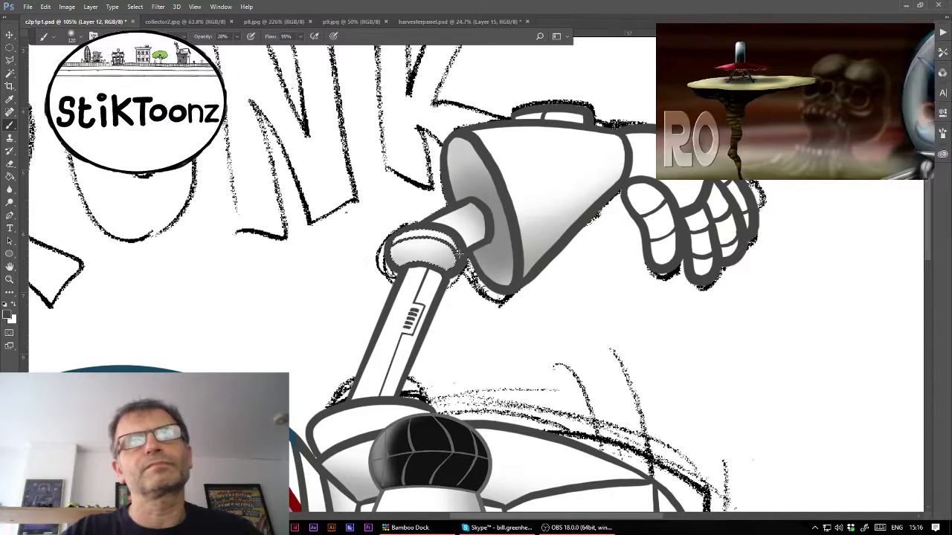
{"action": "key", "text": "w"}
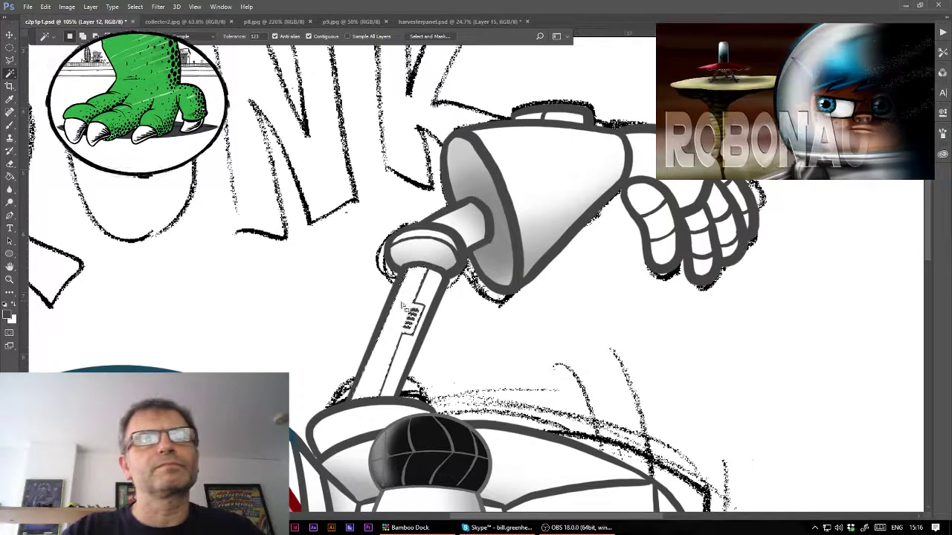
{"action": "left_click", "coordinate": [13, 126]}
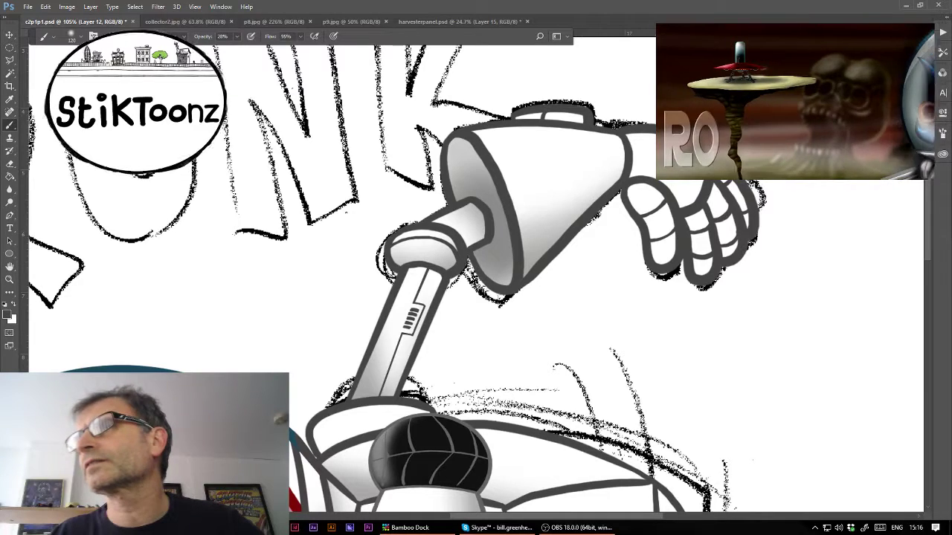
- Paint Bucket the raised hand's three finger sections black
{"action": "key", "text": "e"}
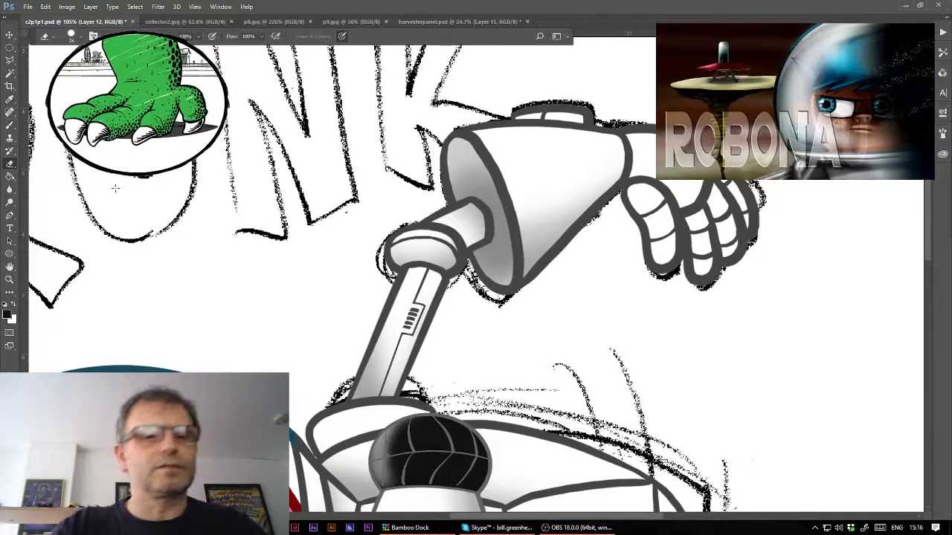
{"action": "left_click", "coordinate": [9, 177]}
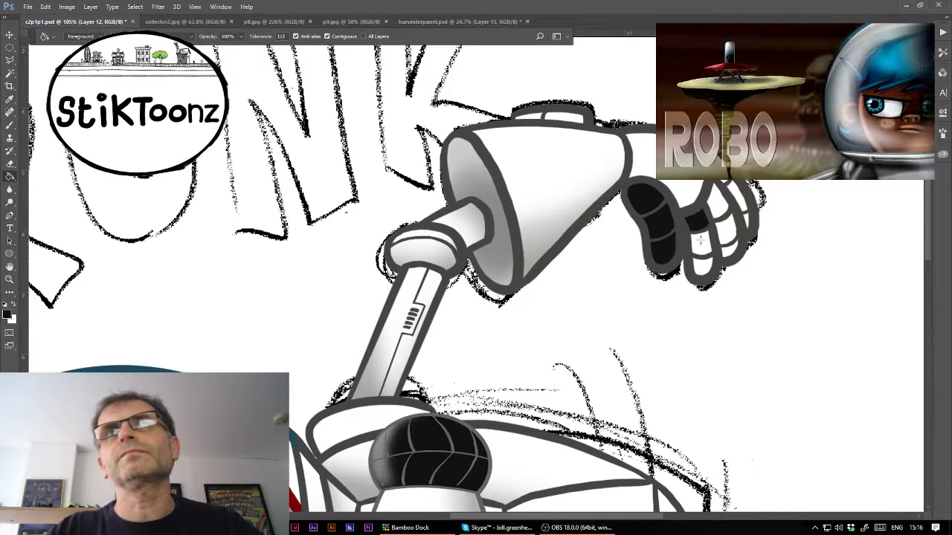
{"action": "left_click", "coordinate": [701, 266]}
{"action": "left_click", "coordinate": [729, 249]}
{"action": "left_click", "coordinate": [718, 201]}
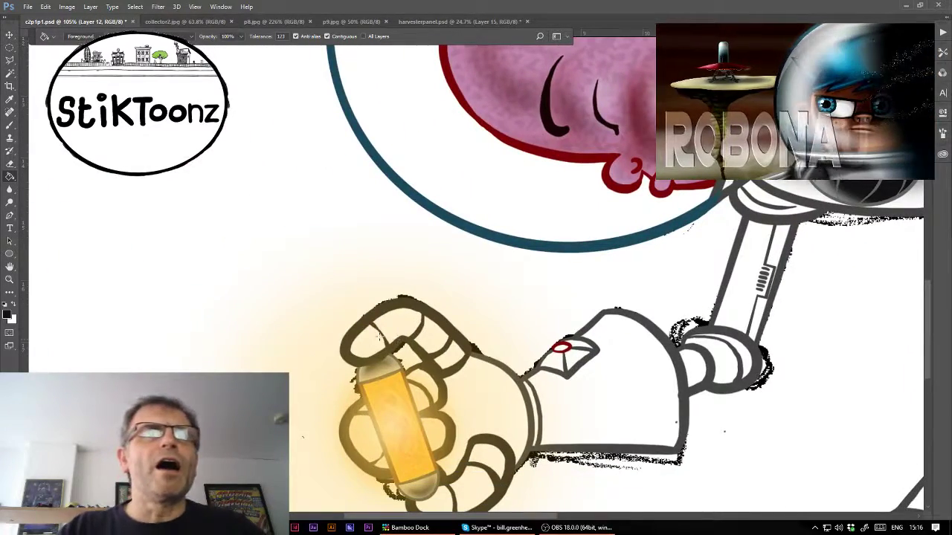
- Fill the battery hand's upper and lower finger sections dark brown
{"action": "left_click", "coordinate": [429, 335]}
{"action": "left_click", "coordinate": [446, 355]}
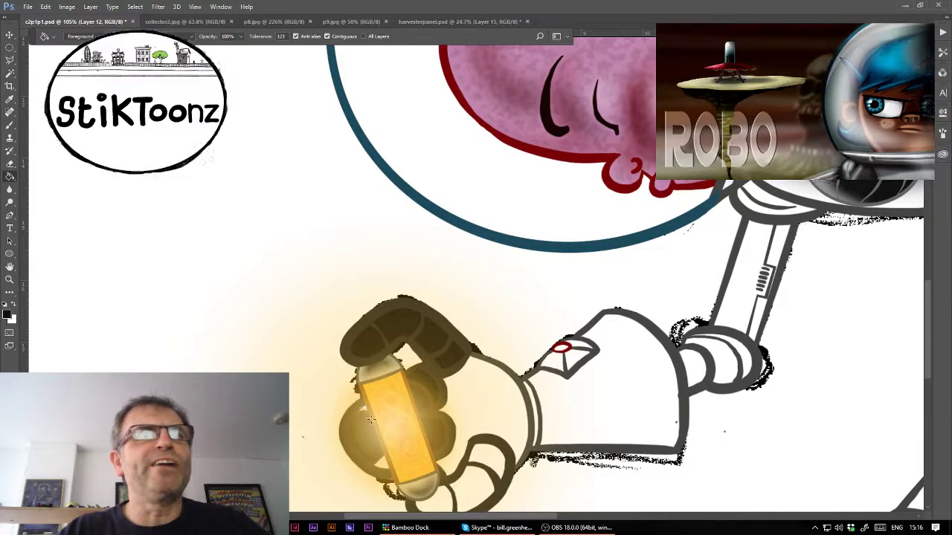
{"action": "left_click", "coordinate": [478, 488]}
{"action": "left_click", "coordinate": [487, 457]}
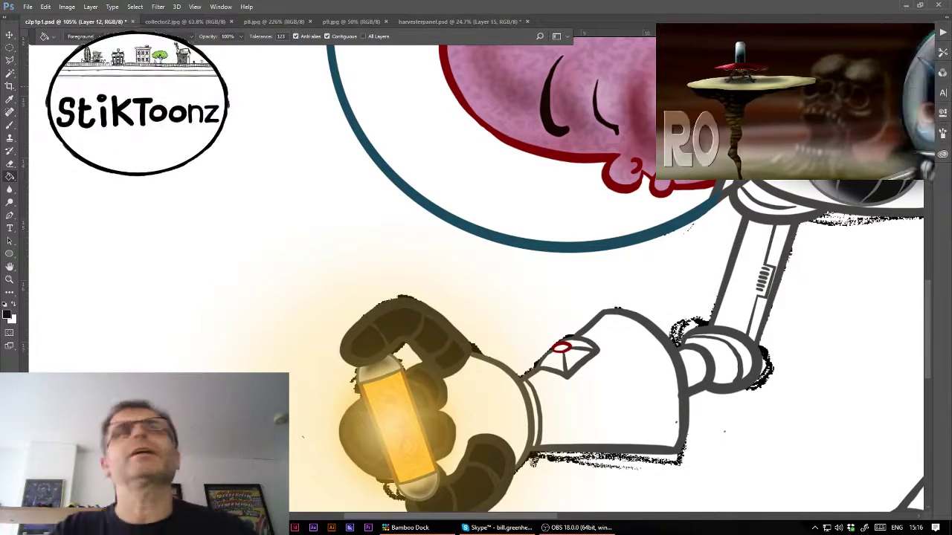
{"action": "left_click", "coordinate": [11, 73]}
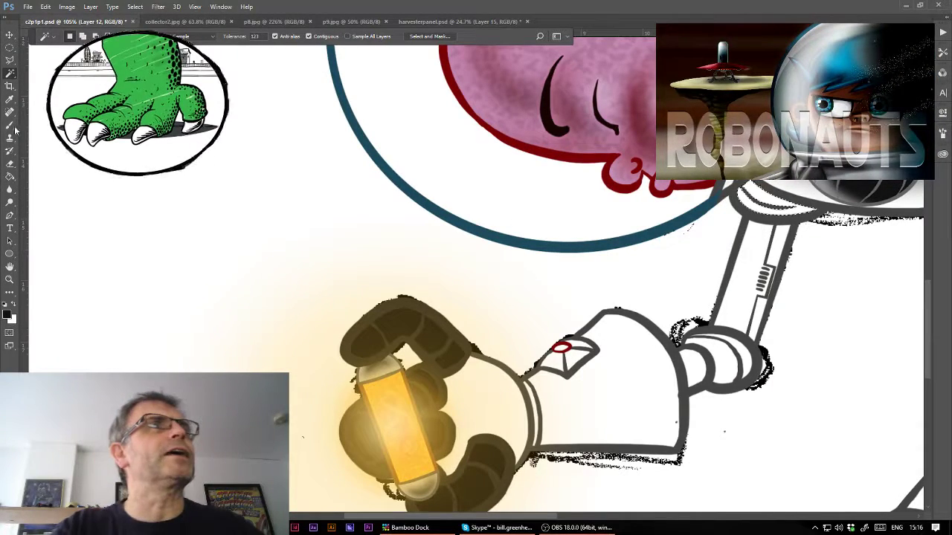
{"action": "key", "text": "b"}
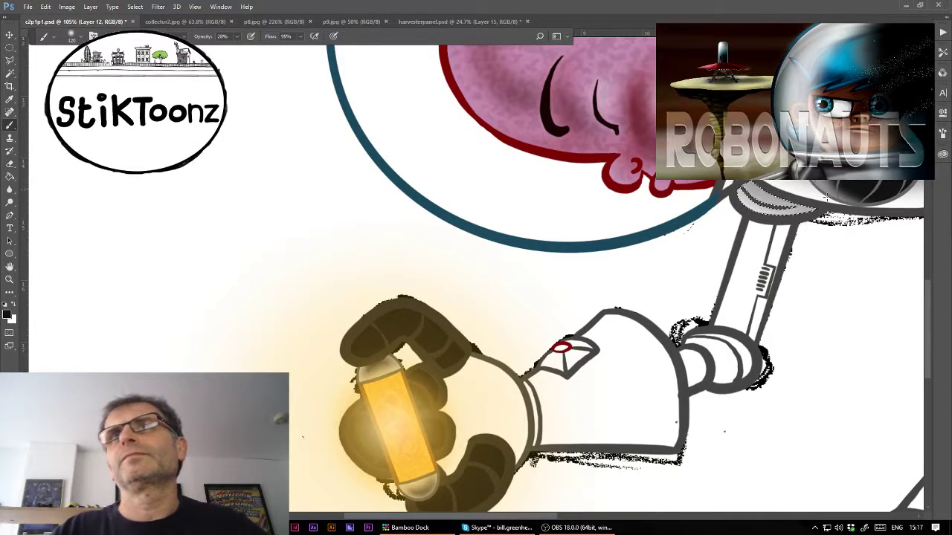
- Magic Wand the white glove and paint soft grey along its upper right and lower edges
{"action": "key", "text": "w"}
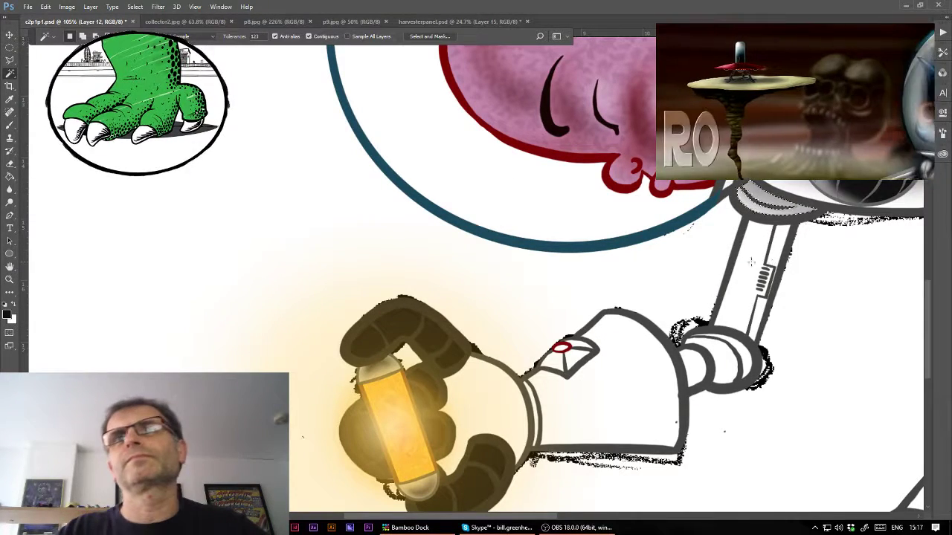
{"action": "key", "text": "b"}
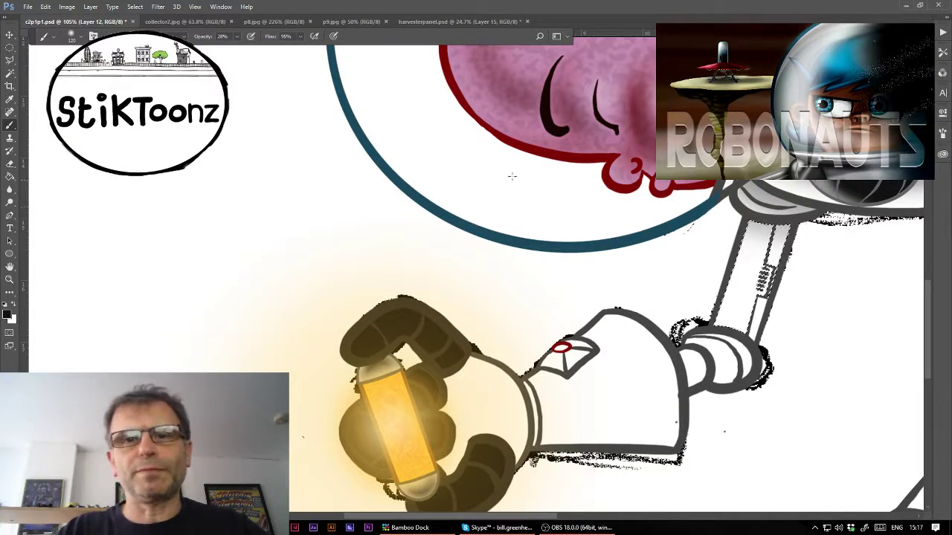
{"action": "key", "text": "w"}
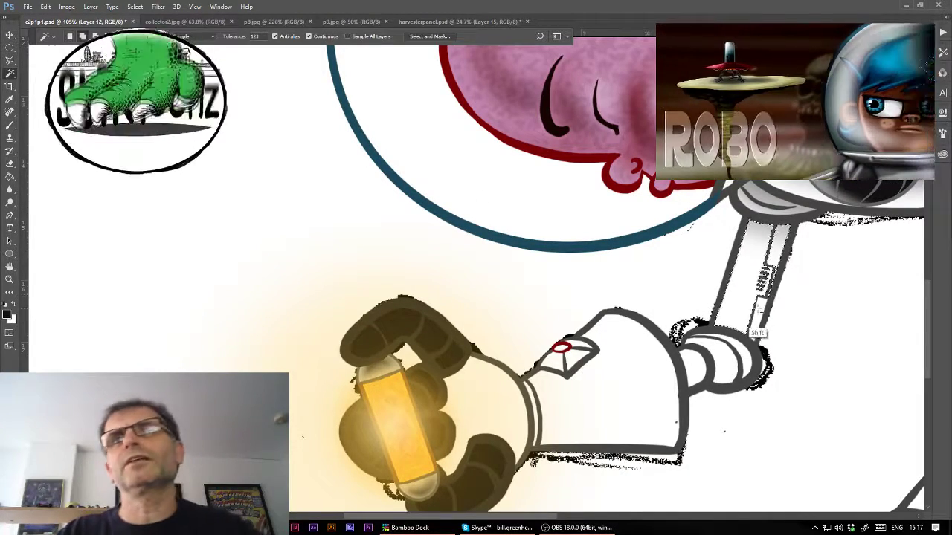
{"action": "key", "text": "b"}
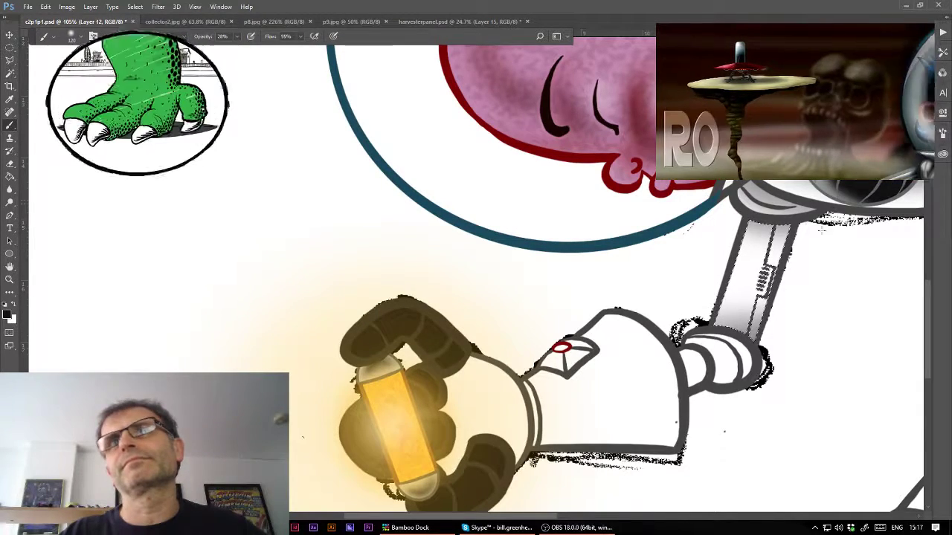
{"action": "key", "text": "w"}
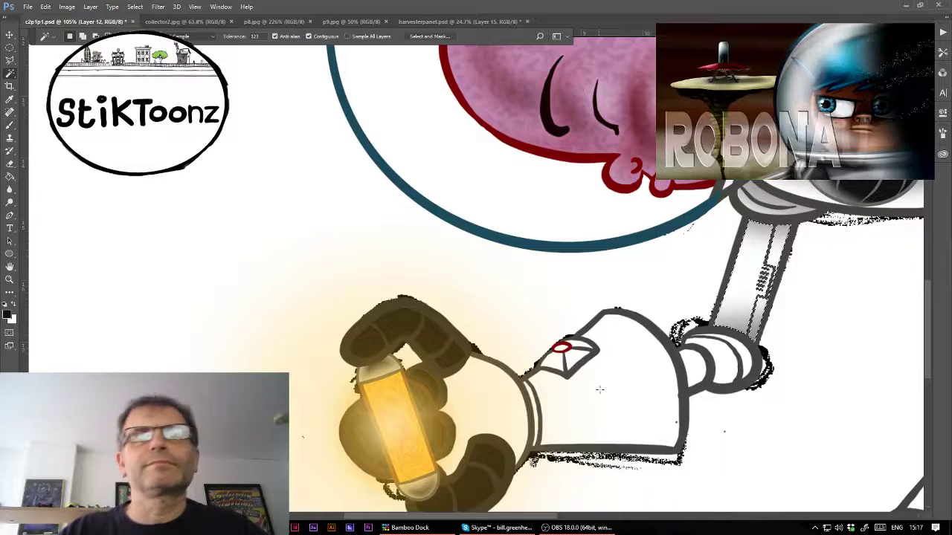
{"action": "left_click", "coordinate": [601, 389]}
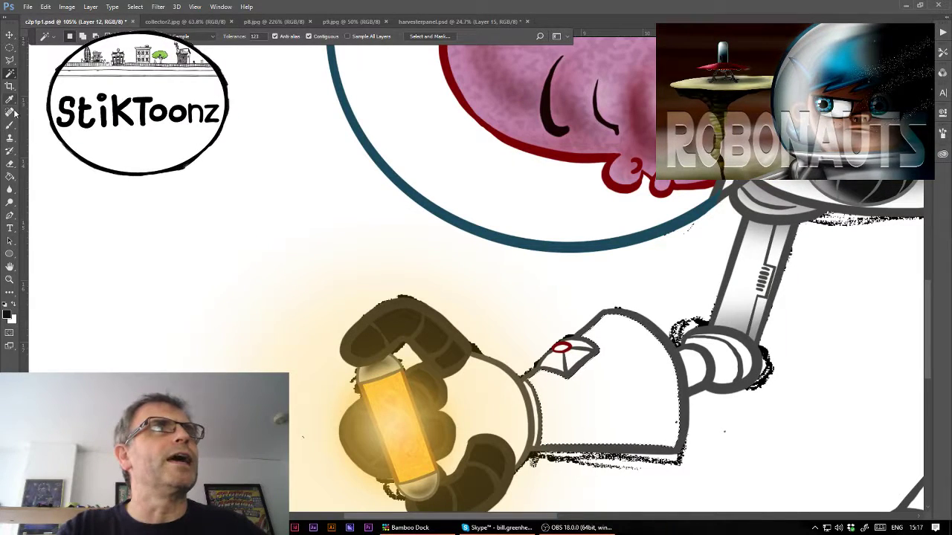
{"action": "left_click_drag", "start_coordinate": [568, 293], "coordinate": [655, 350]}
{"action": "left_click_drag", "start_coordinate": [655, 416], "coordinate": [643, 308]}
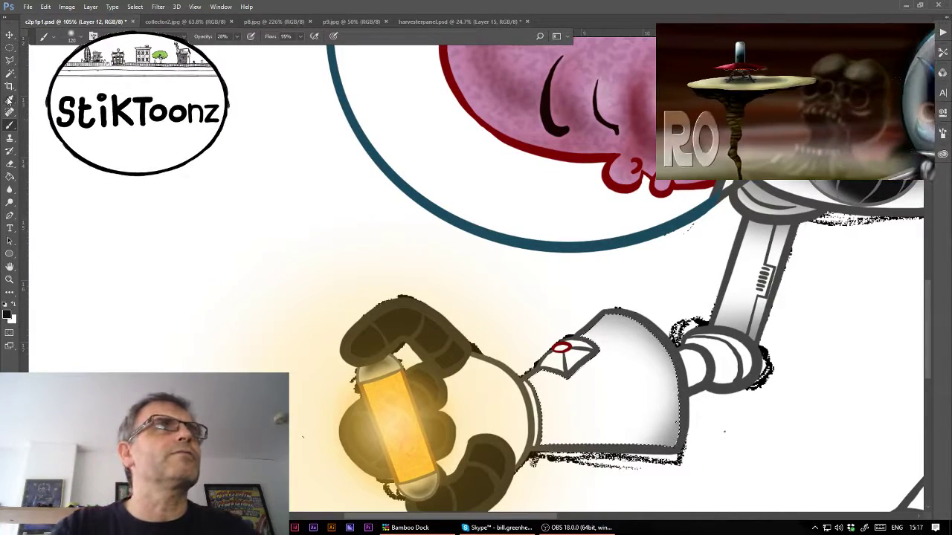
- Deselect the glove and select the wrist cuff area ready for shading
{"action": "left_click", "coordinate": [10, 73]}
{"action": "key", "text": "ctrl+d"}
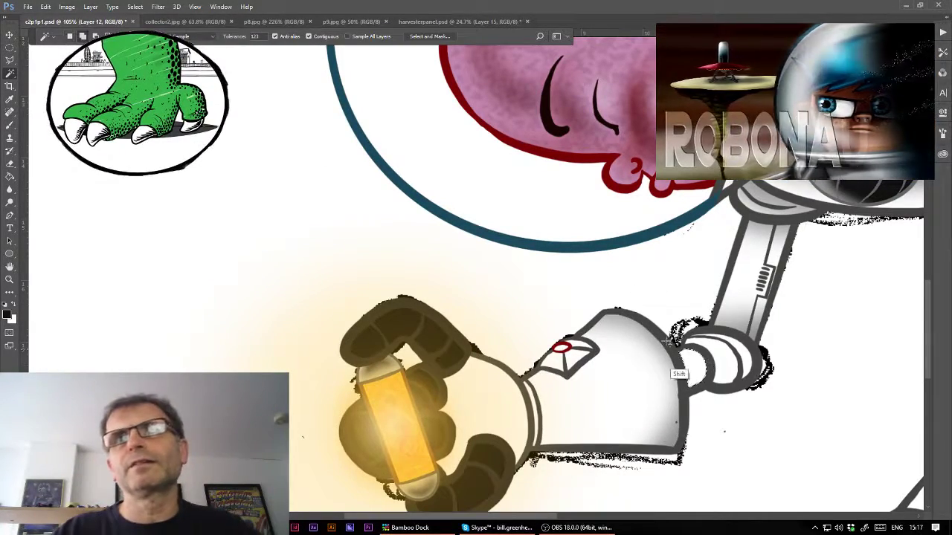
{"action": "left_click", "coordinate": [9, 124]}
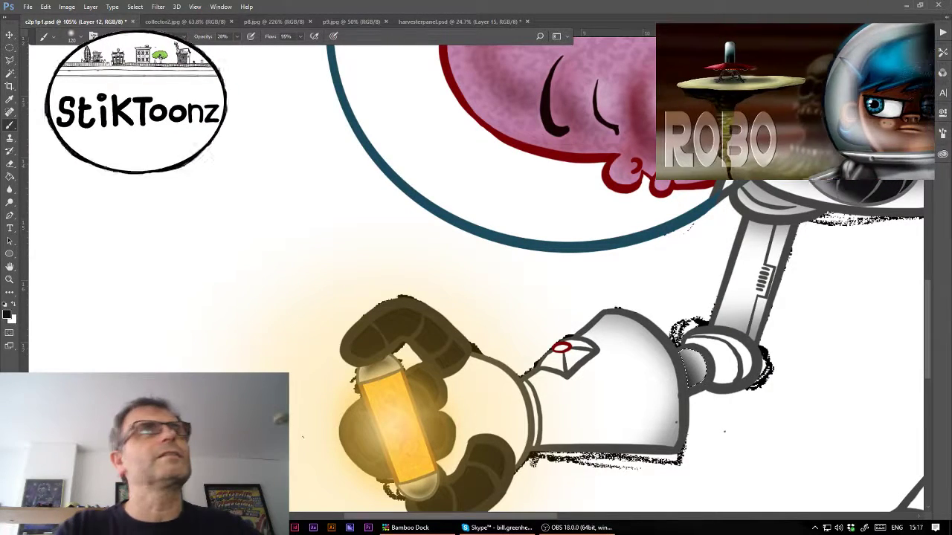
{"action": "key", "text": "w"}
{"action": "left_click", "coordinate": [744, 363], "text": "shift"}
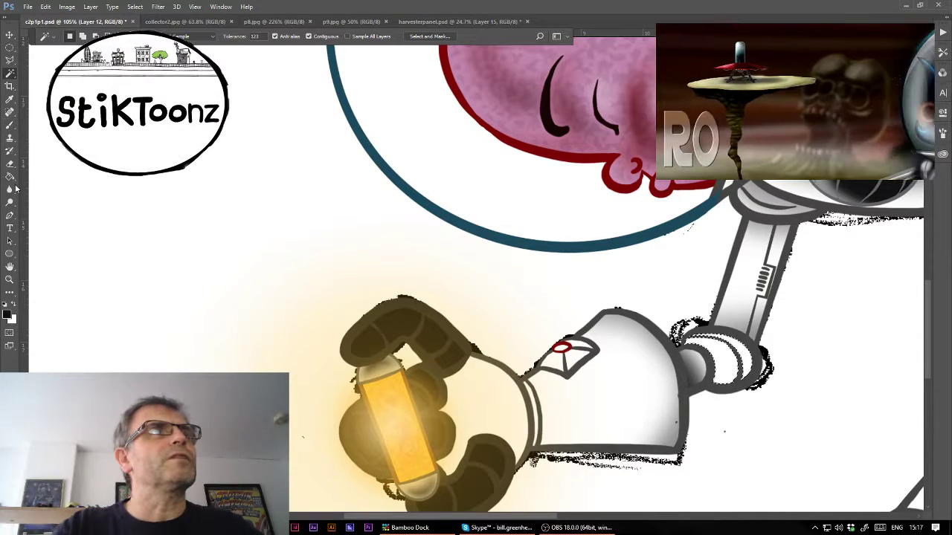
{"action": "key", "text": "b"}
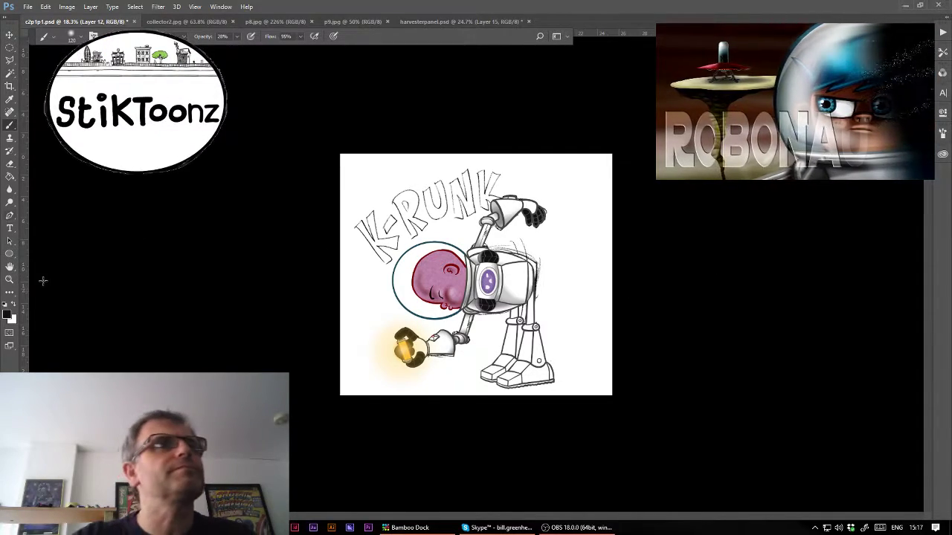
- Zoom into the legs and shade the right lower leg with darker grey
{"action": "left_click_drag", "start_coordinate": [568, 357], "coordinate": [578, 334]}
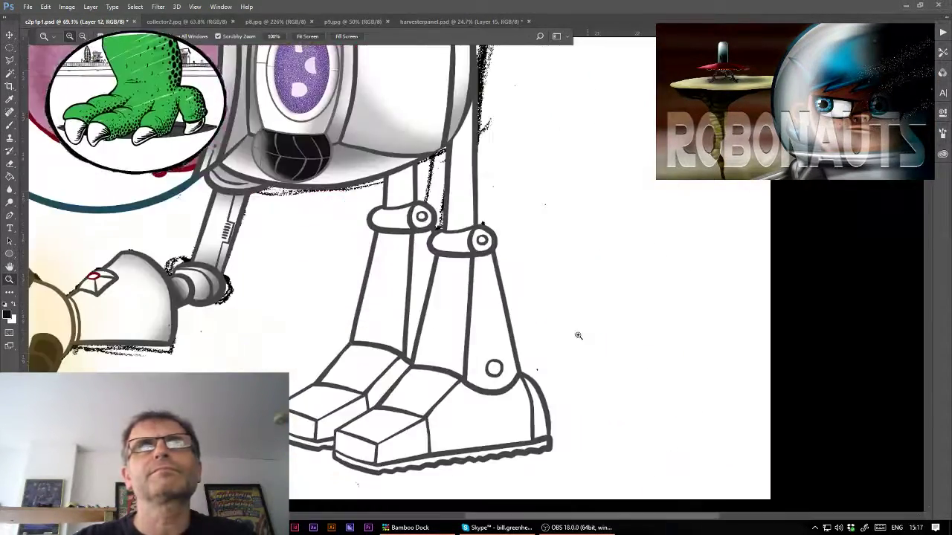
{"action": "left_click", "coordinate": [11, 75]}
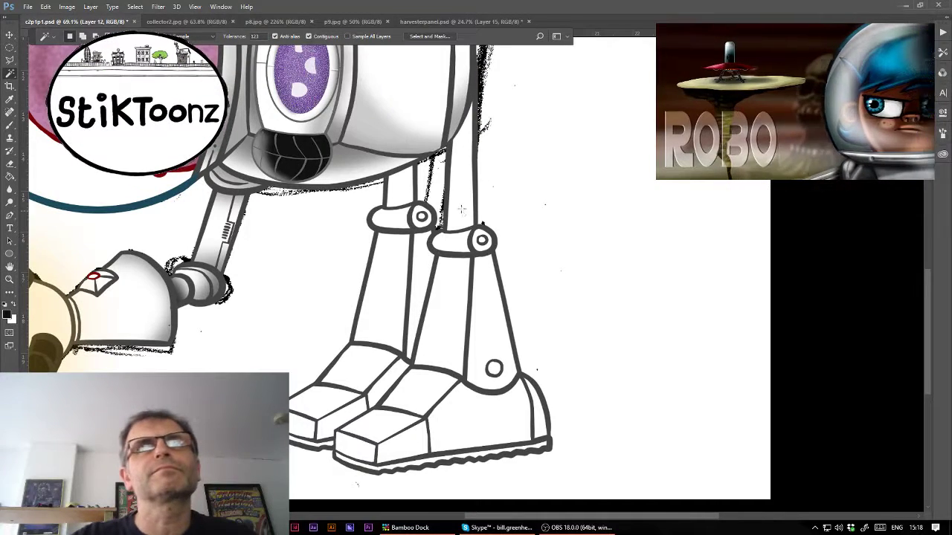
{"action": "left_click", "coordinate": [11, 126]}
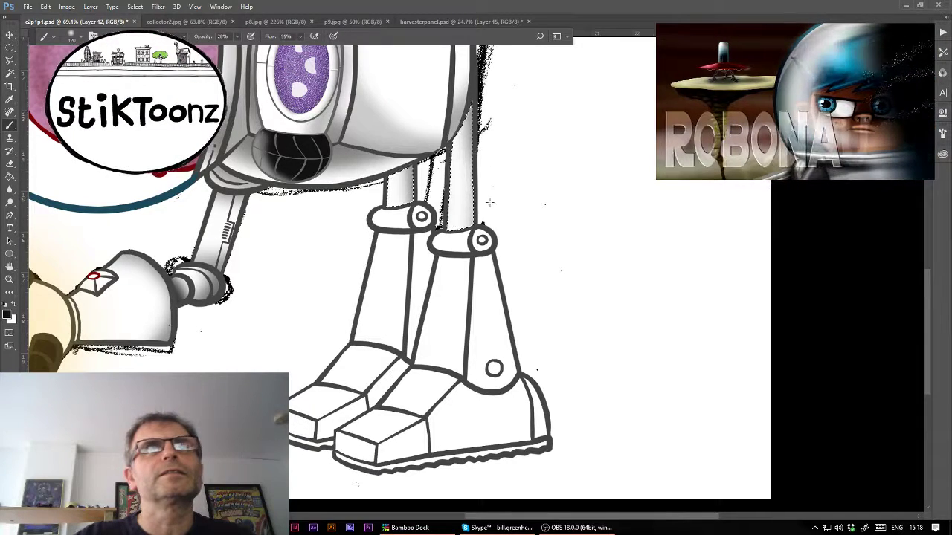
{"action": "left_click", "coordinate": [11, 74]}
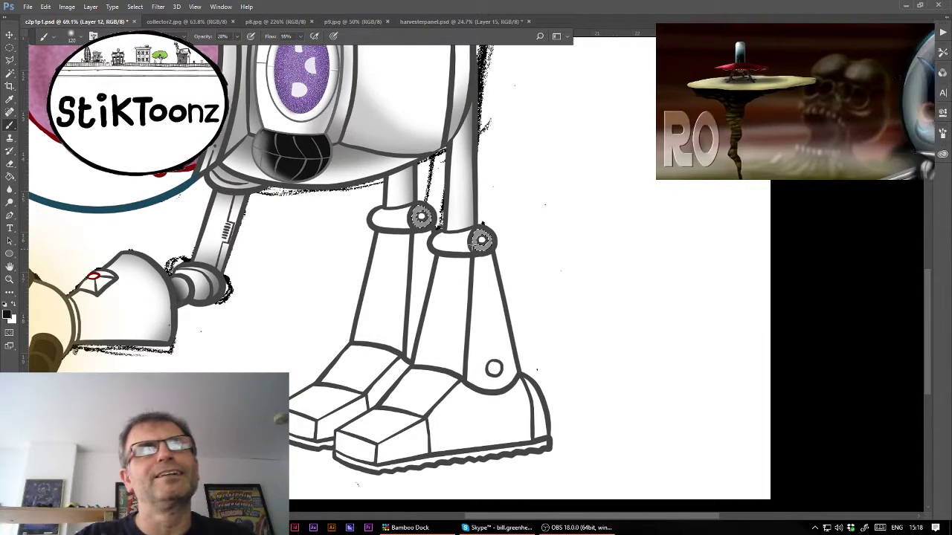
{"action": "left_click", "coordinate": [11, 73]}
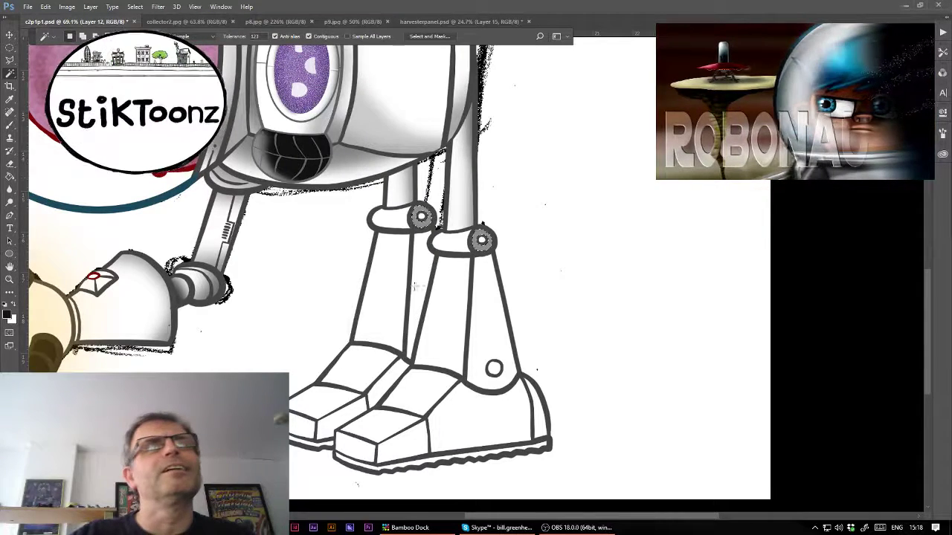
{"action": "left_click", "coordinate": [10, 126]}
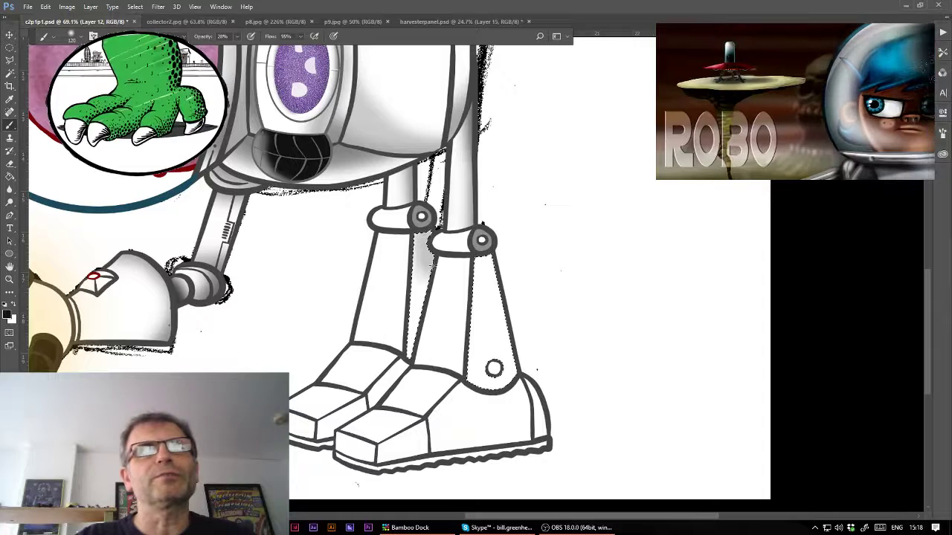
{"action": "left_click_drag", "start_coordinate": [424, 342], "coordinate": [427, 216]}
{"action": "left_click_drag", "start_coordinate": [487, 268], "coordinate": [477, 280]}
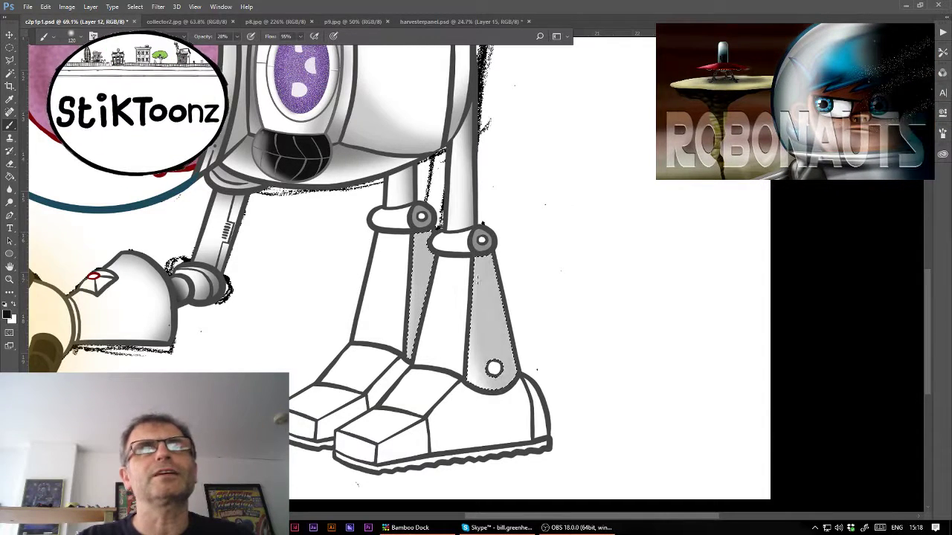
{"action": "left_click_drag", "start_coordinate": [513, 382], "coordinate": [451, 204]}
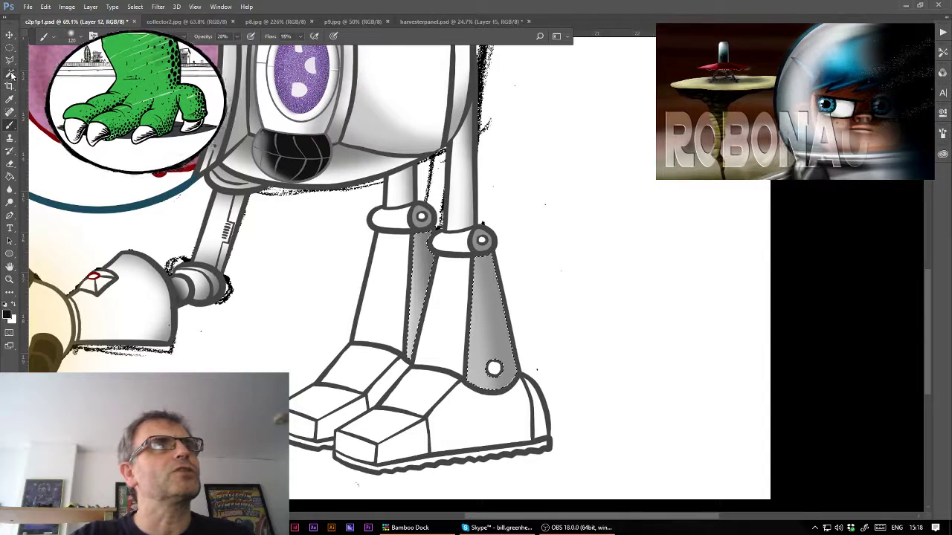
- Add the left leg to the Magic Wand selection and choose a smaller soft brush preset
{"action": "key", "text": "w"}
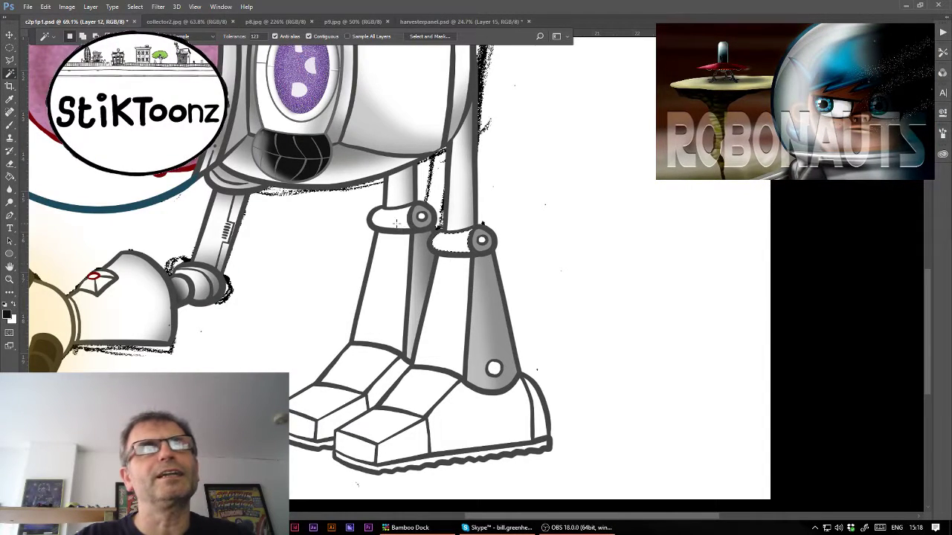
{"action": "key", "text": "shift"}
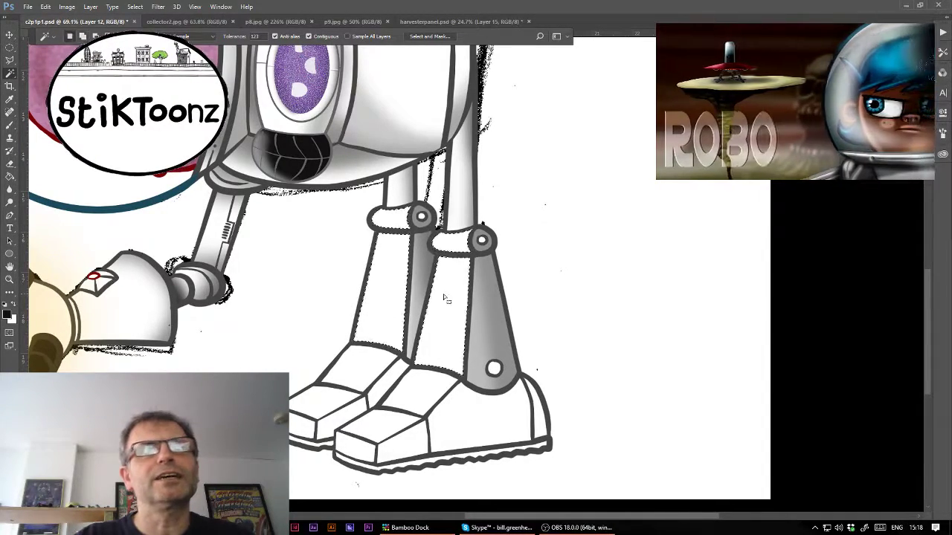
{"action": "key", "text": "b"}
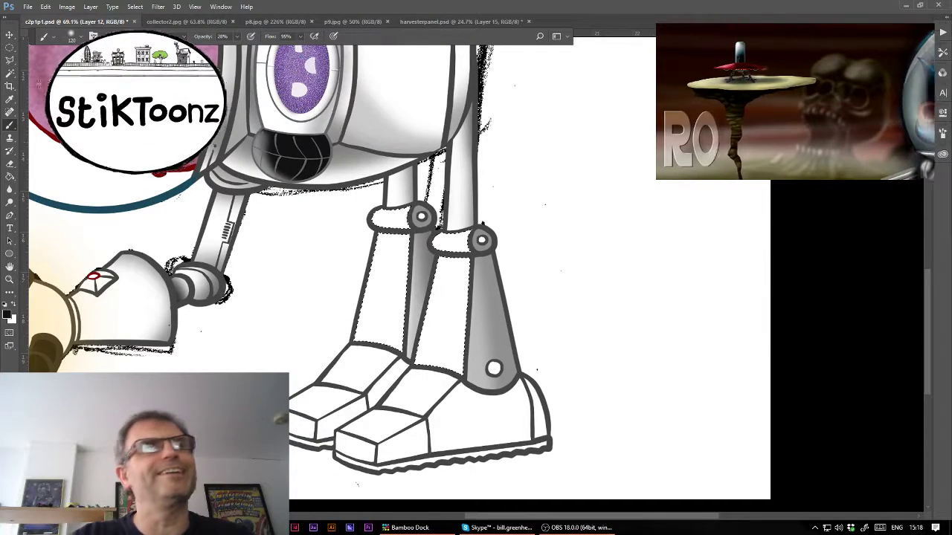
{"action": "left_click", "coordinate": [69, 37]}
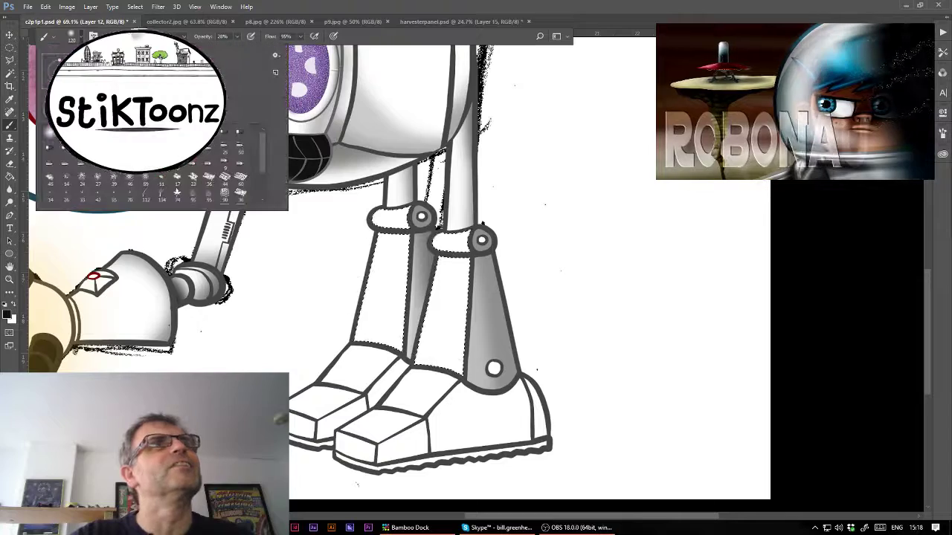
{"action": "left_click", "coordinate": [71, 36]}
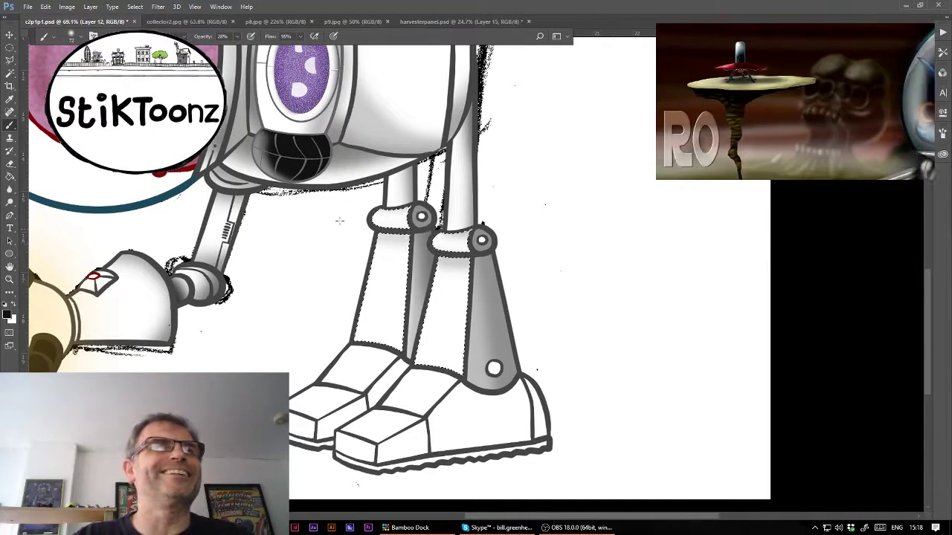
- Select the right shoe and sole, and switch to a larger soft brush for grey shading
{"action": "left_click", "coordinate": [9, 72]}
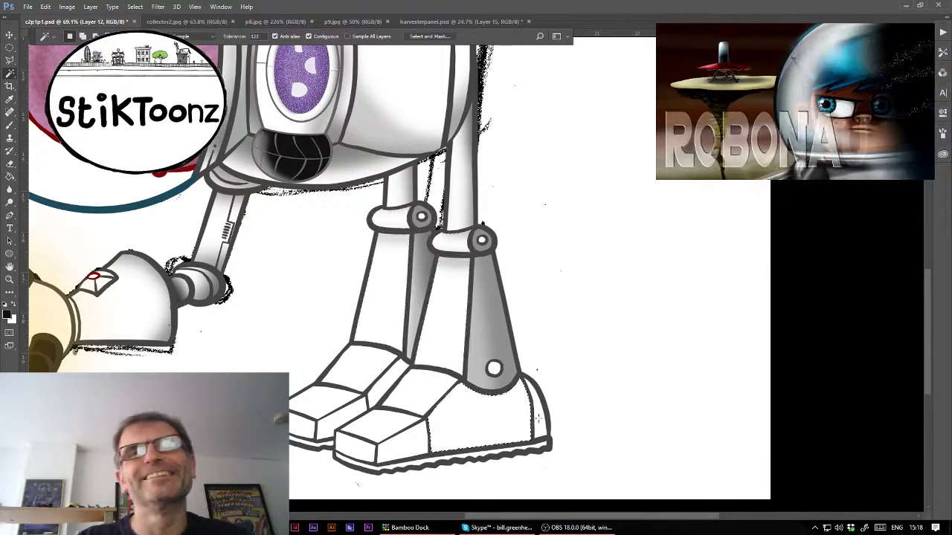
{"action": "left_click", "coordinate": [498, 416]}
{"action": "left_click", "coordinate": [408, 444], "text": "shift"}
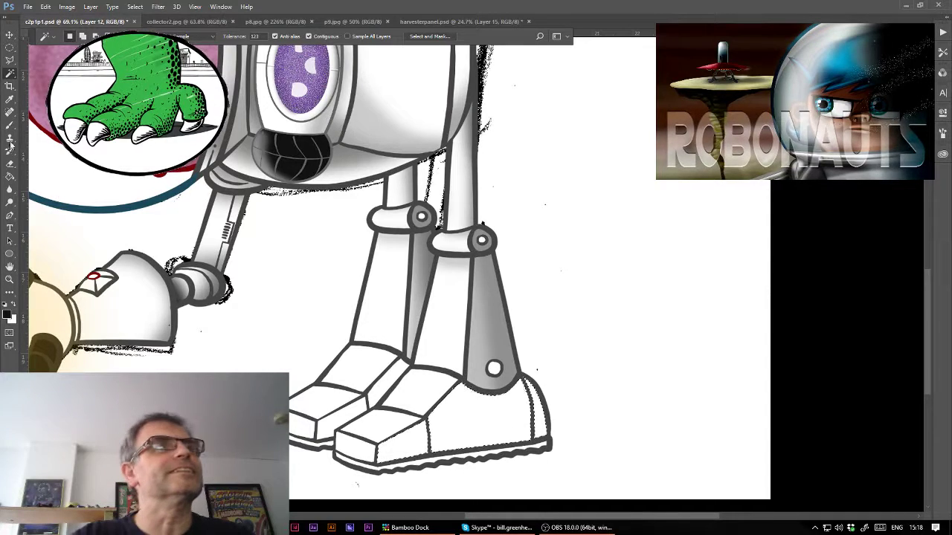
{"action": "key", "text": "b"}
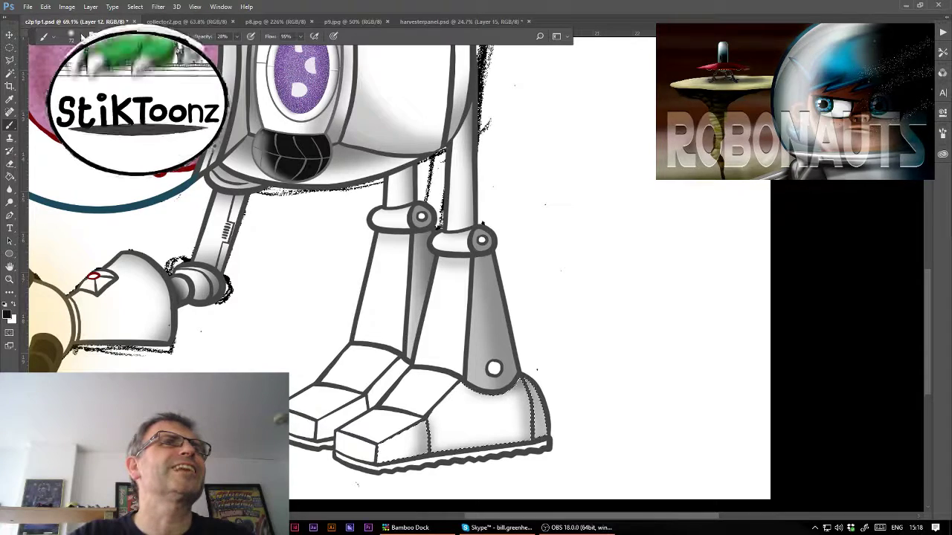
{"action": "left_click", "coordinate": [51, 36]}
{"action": "left_click", "coordinate": [512, 354]}
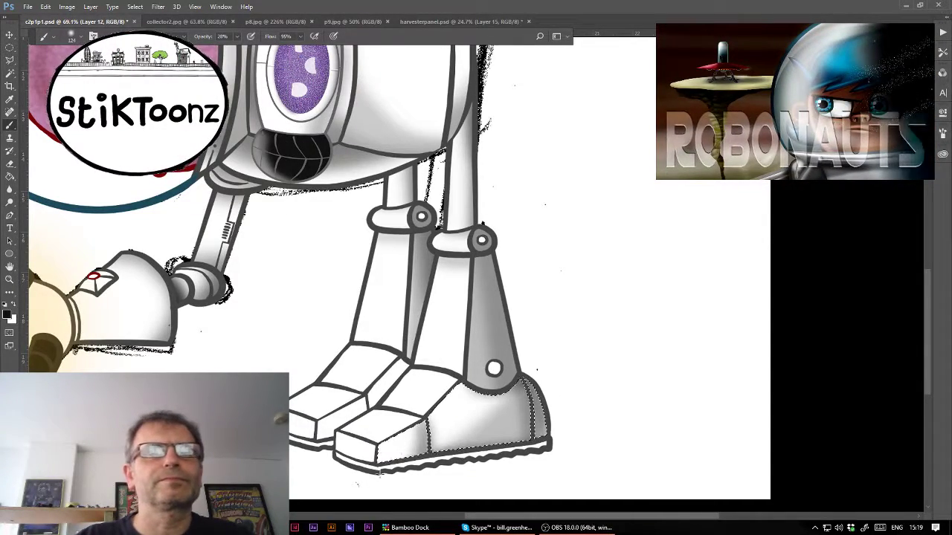
- Select the shoe's sole band, try a dark grey fill, then fit the whole robot on screen
{"action": "key", "text": "w"}
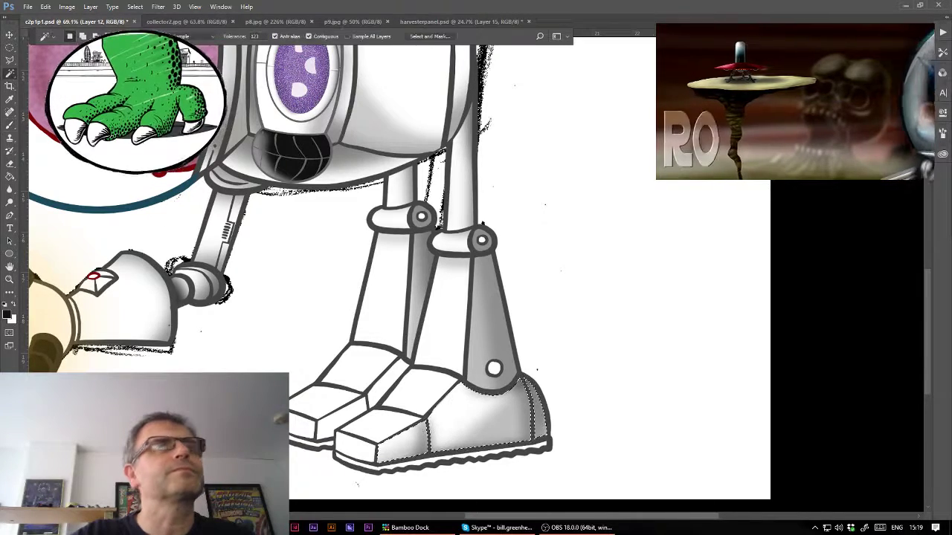
{"action": "left_click", "coordinate": [362, 405]}
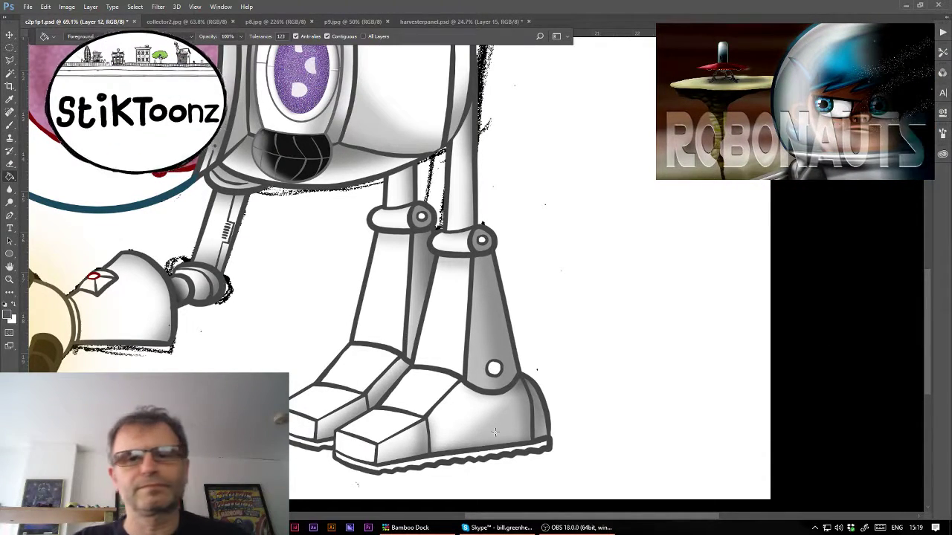
{"action": "left_click", "coordinate": [476, 451]}
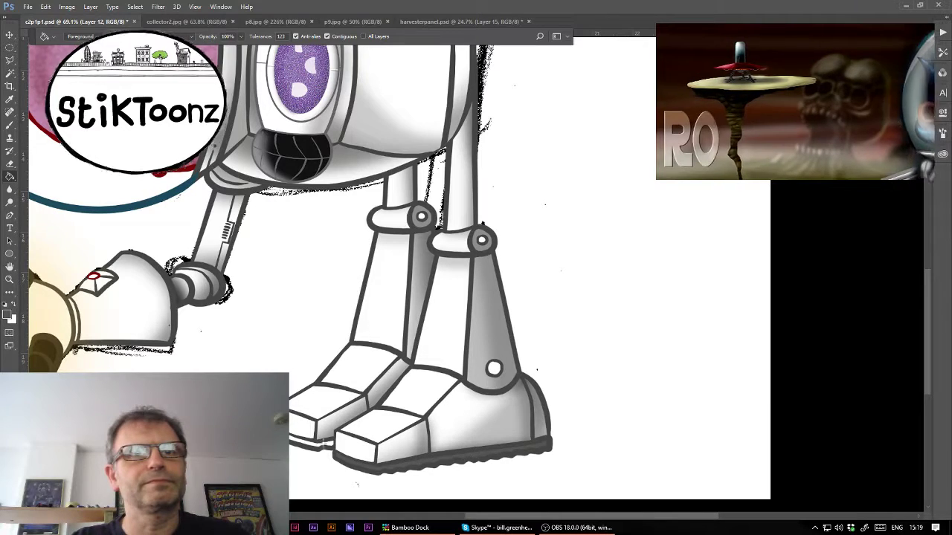
{"action": "key", "text": "ctrl+z"}
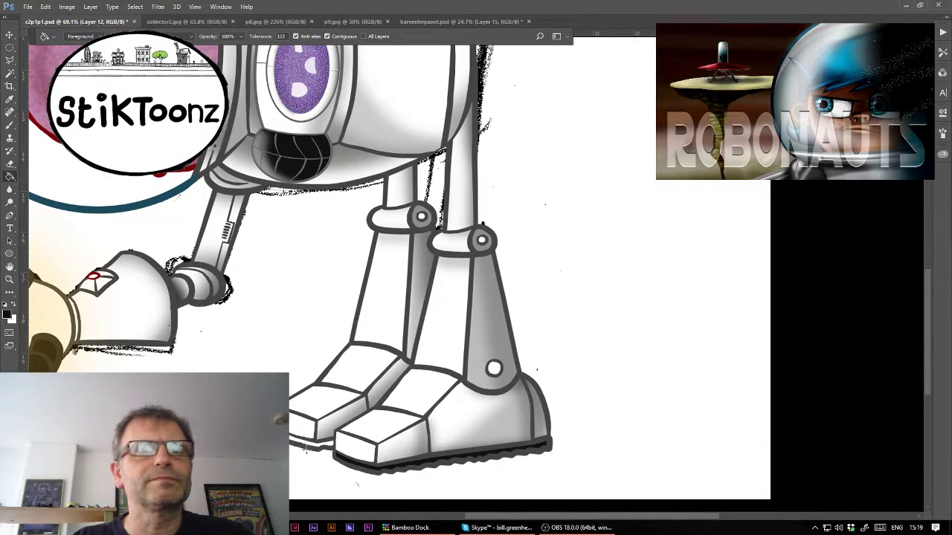
{"action": "key", "text": "ctrl+0"}
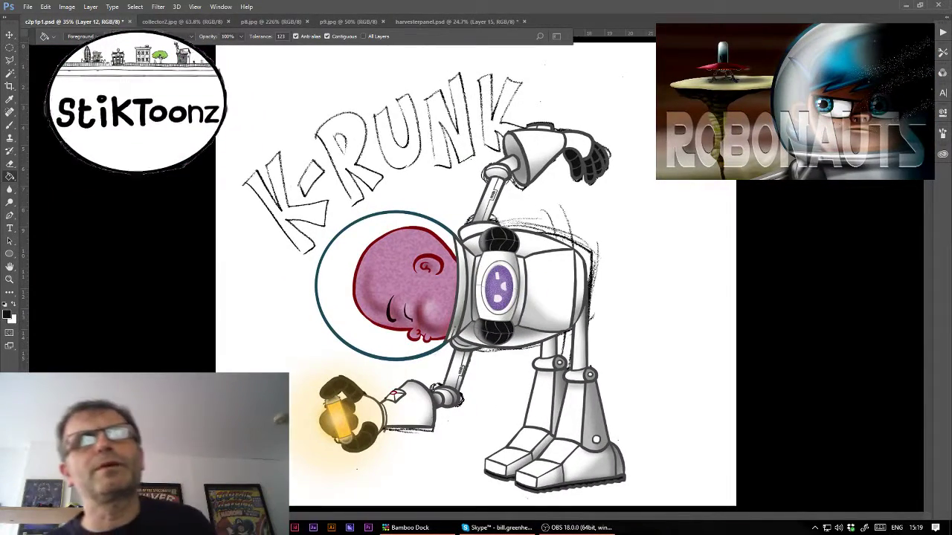
- Set red as the foreground colour and bring up File > Open
{"action": "left_click", "coordinate": [272, 259], "text": "alt"}
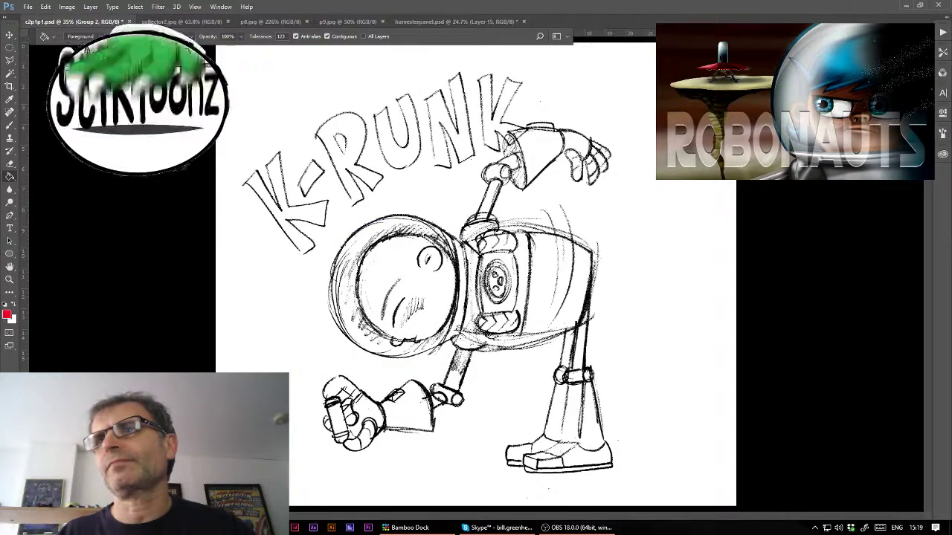
{"action": "left_click", "coordinate": [27, 7]}
{"action": "left_click", "coordinate": [45, 28]}
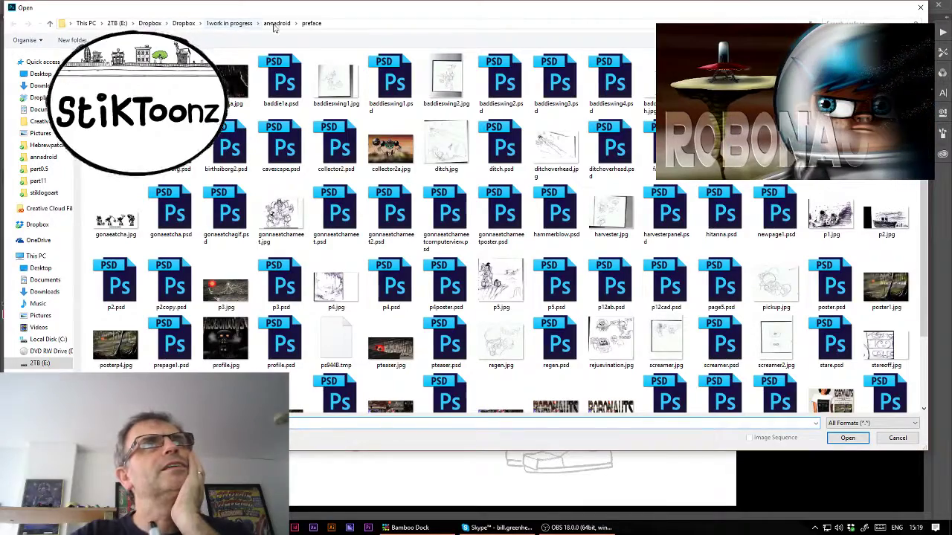
- Go up to annadroid, into part11, and open c2p1.psd
{"action": "left_click", "coordinate": [275, 23]}
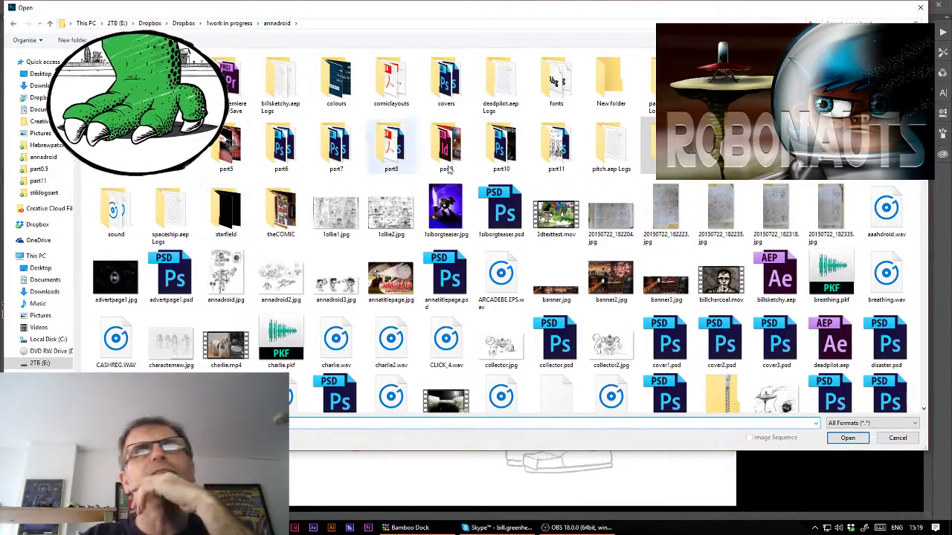
{"action": "double_click", "coordinate": [557, 147]}
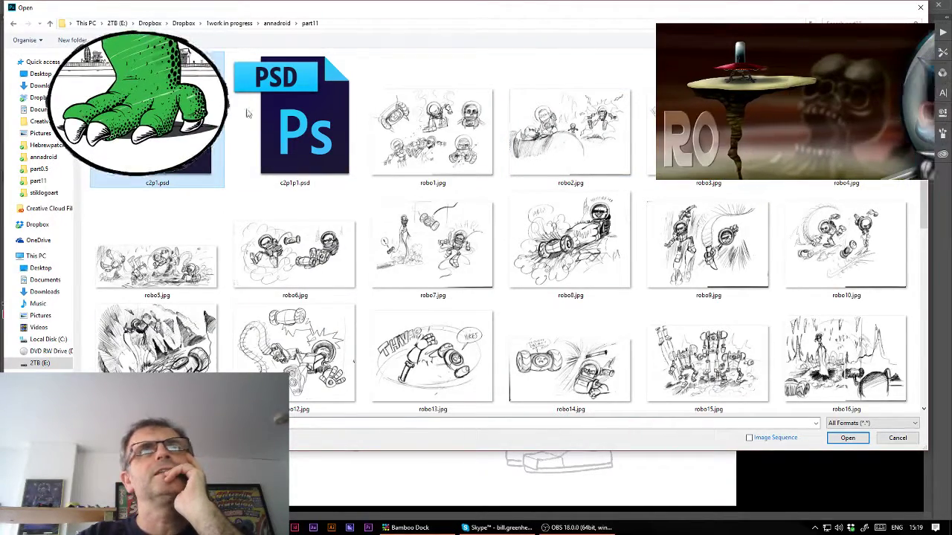
{"action": "left_click_drag", "start_coordinate": [922, 210], "coordinate": [922, 275]}
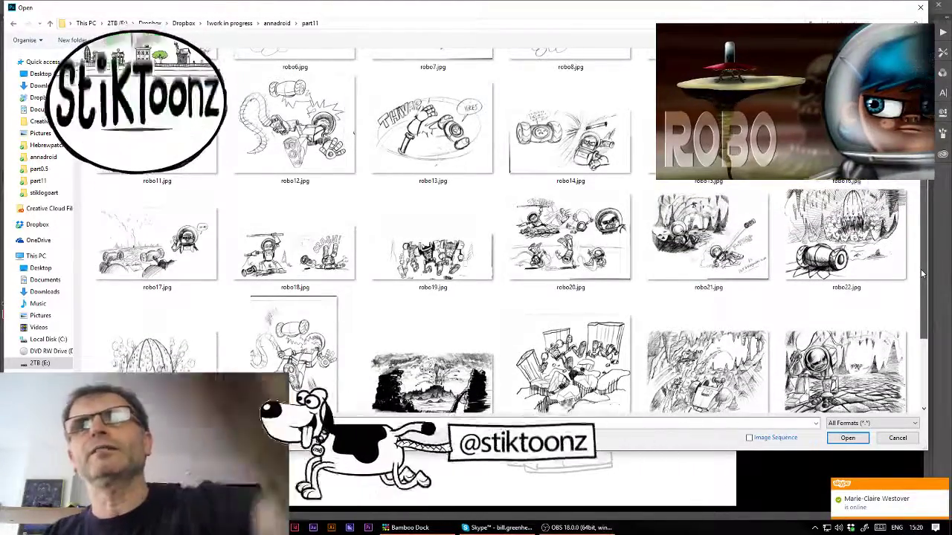
{"action": "left_click_drag", "start_coordinate": [921, 275], "coordinate": [922, 207]}
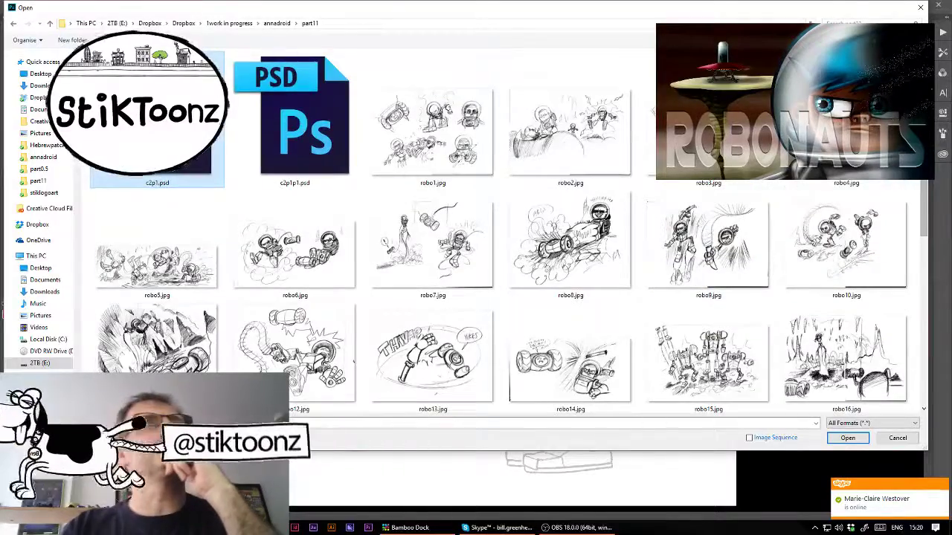
{"action": "key", "text": "Return"}
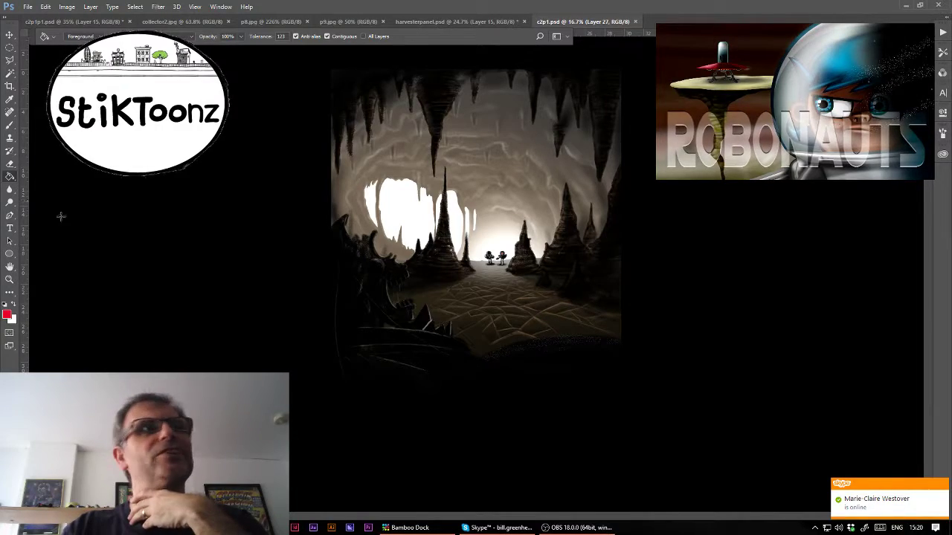
- Zoom in and out around the cave painting to inspect it
{"action": "left_click", "coordinate": [476, 192]}
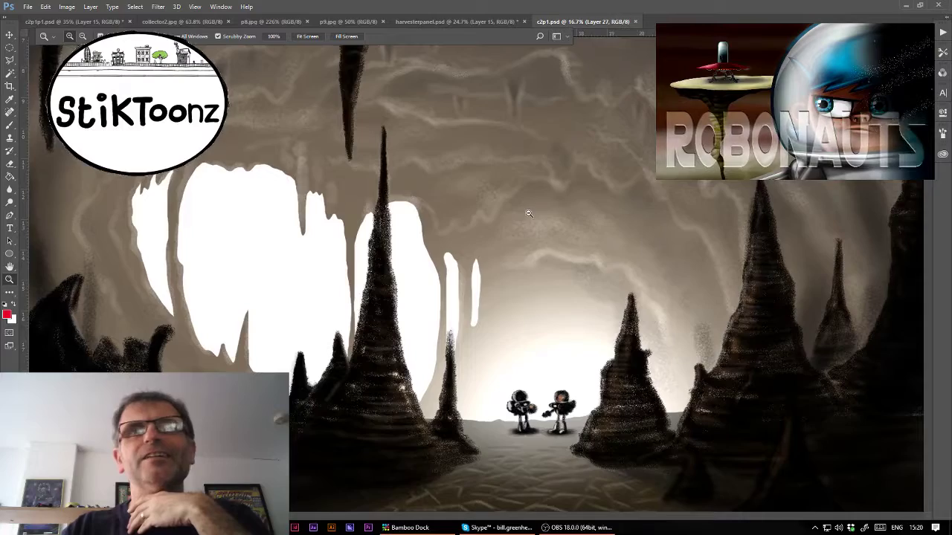
{"action": "left_click", "coordinate": [528, 214], "text": "alt"}
{"action": "left_click", "coordinate": [490, 188], "text": "alt"}
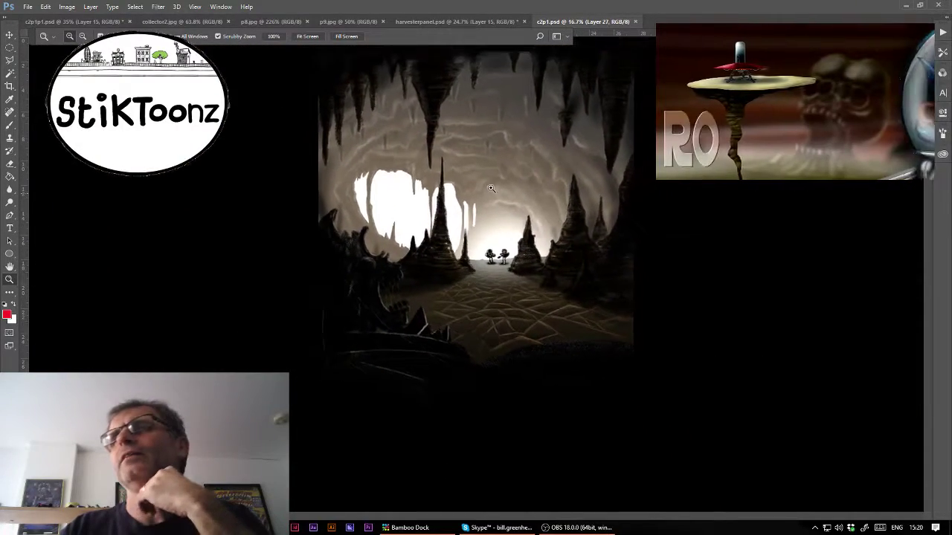
{"action": "left_click_drag", "start_coordinate": [491, 188], "coordinate": [463, 191]}
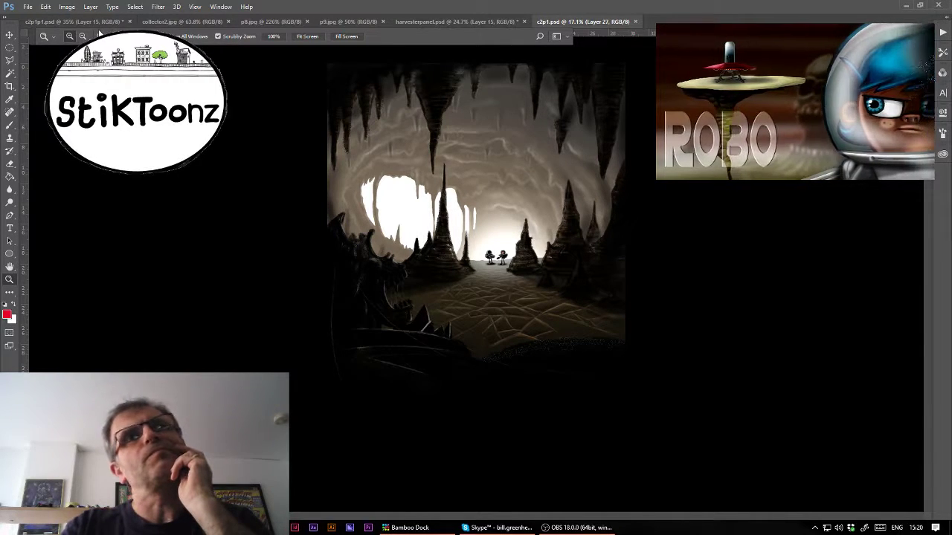
- View the p8.jpg panel fitted to screen, then return to the K-RUNK sketch with the Lasso
{"action": "left_click", "coordinate": [95, 23]}
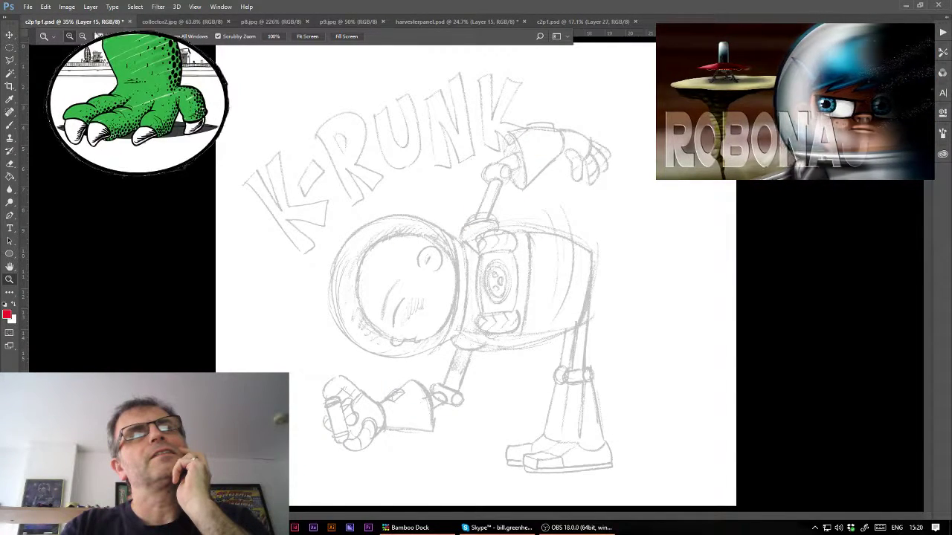
{"action": "left_click", "coordinate": [269, 23]}
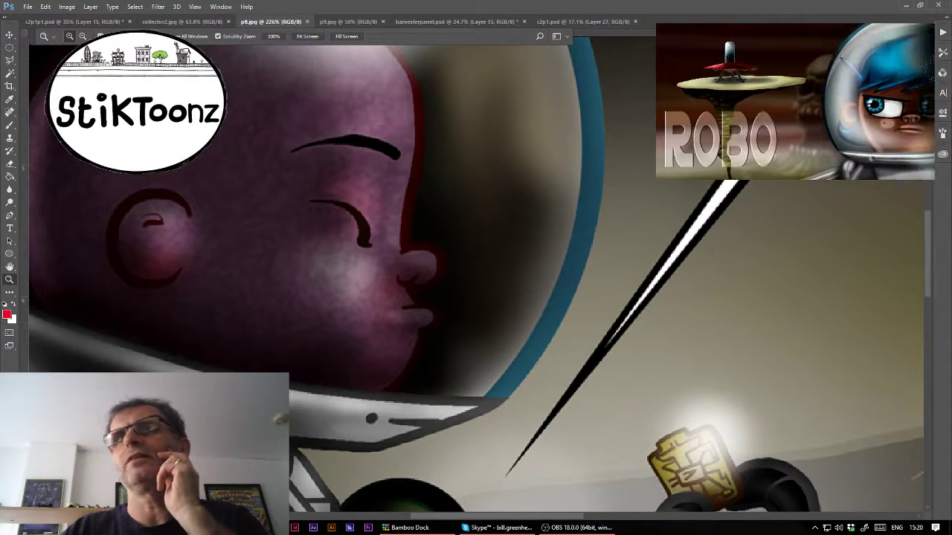
{"action": "key", "text": "ctrl+0"}
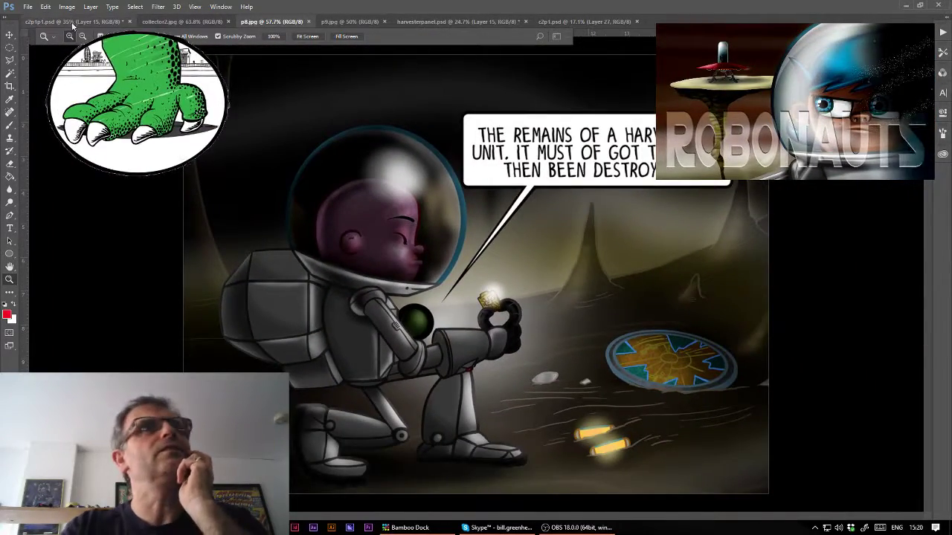
{"action": "left_click", "coordinate": [73, 24]}
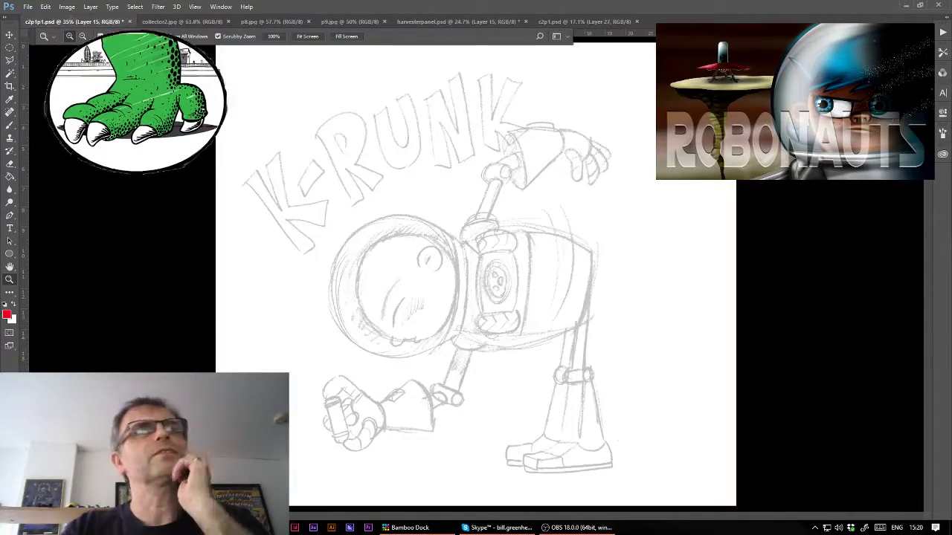
{"action": "left_click", "coordinate": [40, 61]}
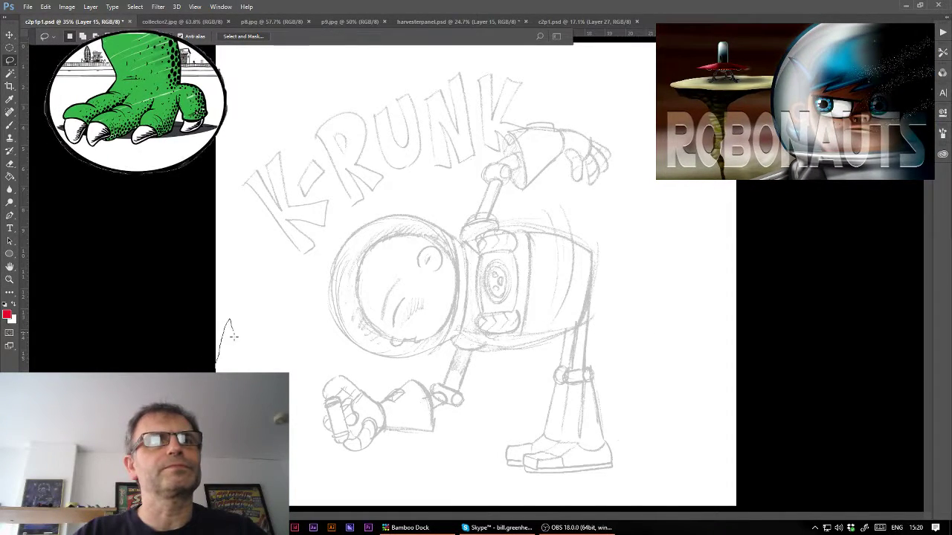
- Lasso a bumpy ground outline from the left edge through the robot's legs to the right edge
{"action": "left_click_drag", "start_coordinate": [233, 336], "coordinate": [248, 364]}
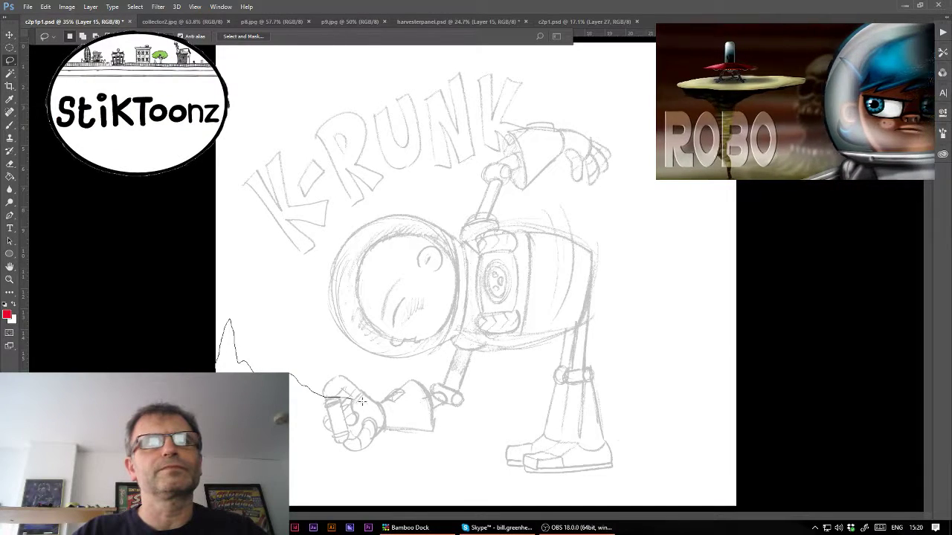
{"action": "left_click_drag", "start_coordinate": [429, 405], "coordinate": [500, 396]}
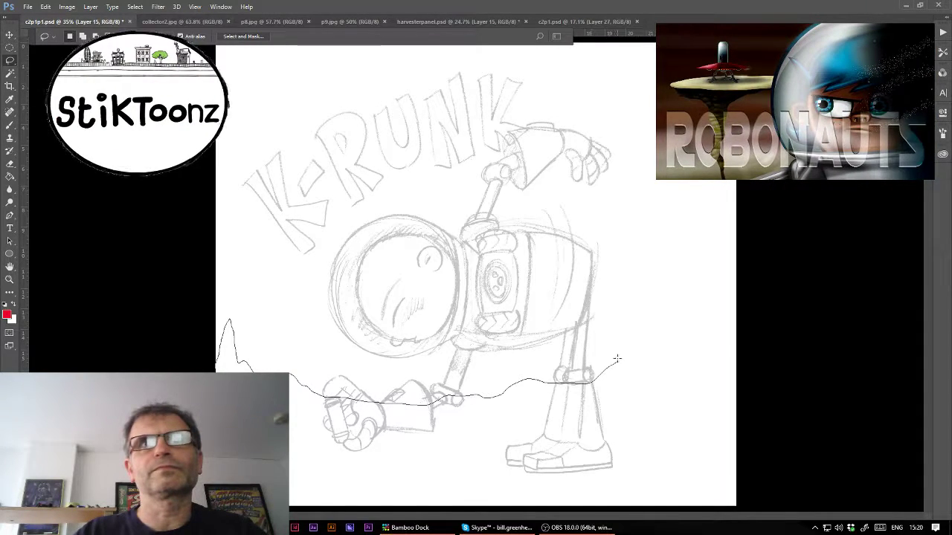
{"action": "mouse_move", "coordinate": [618, 359]}
{"action": "left_mouse_down"}
{"action": "mouse_move", "coordinate": [654, 323]}
{"action": "mouse_move", "coordinate": [686, 329]}
{"action": "mouse_move", "coordinate": [729, 318]}
{"action": "mouse_move", "coordinate": [763, 393]}
{"action": "left_mouse_up"}
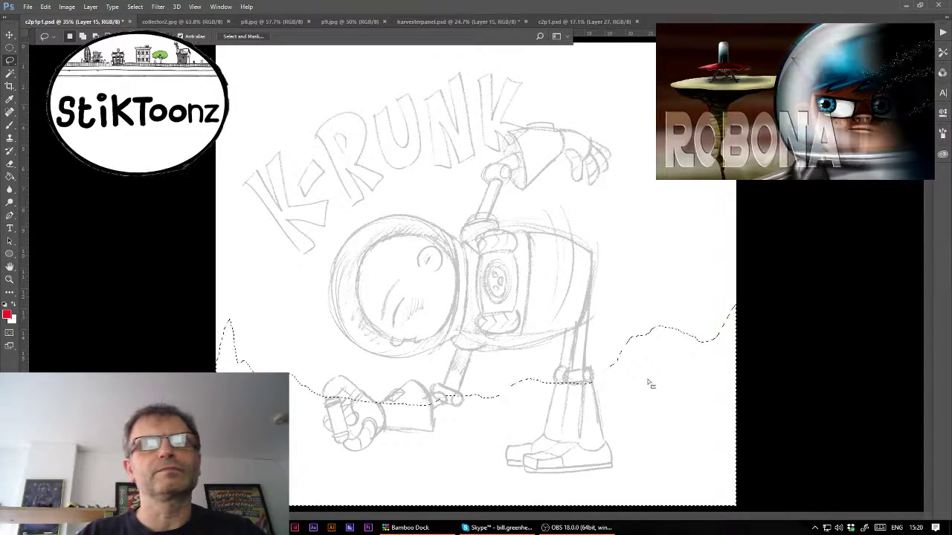
- Flip through the p8.jpg, c2p1.psd and harvesterpanel.psd documents
{"action": "left_click", "coordinate": [272, 22]}
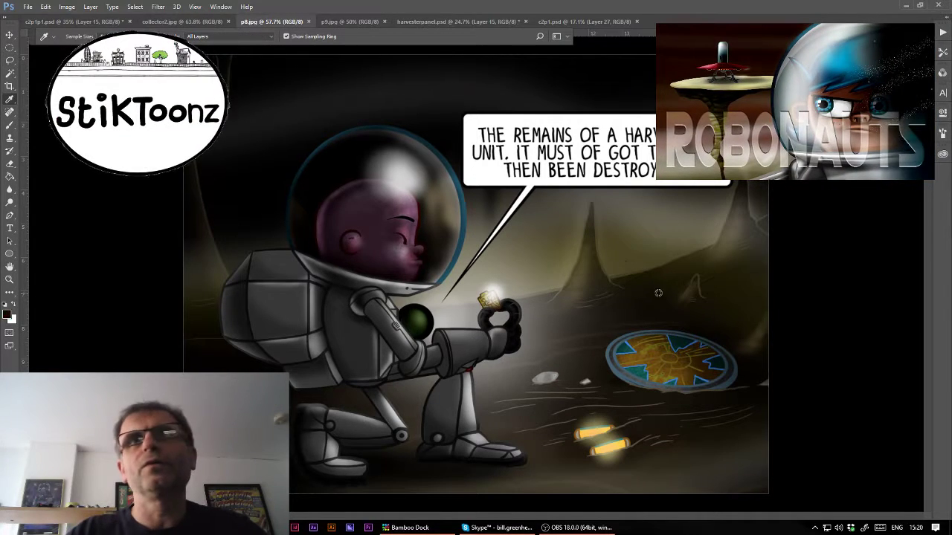
{"action": "left_click", "coordinate": [574, 23]}
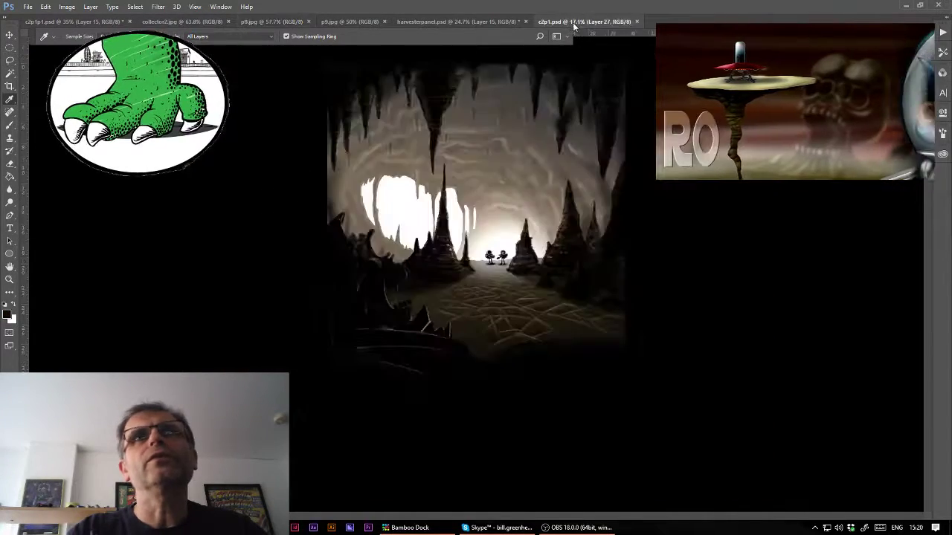
{"action": "left_click", "coordinate": [491, 22]}
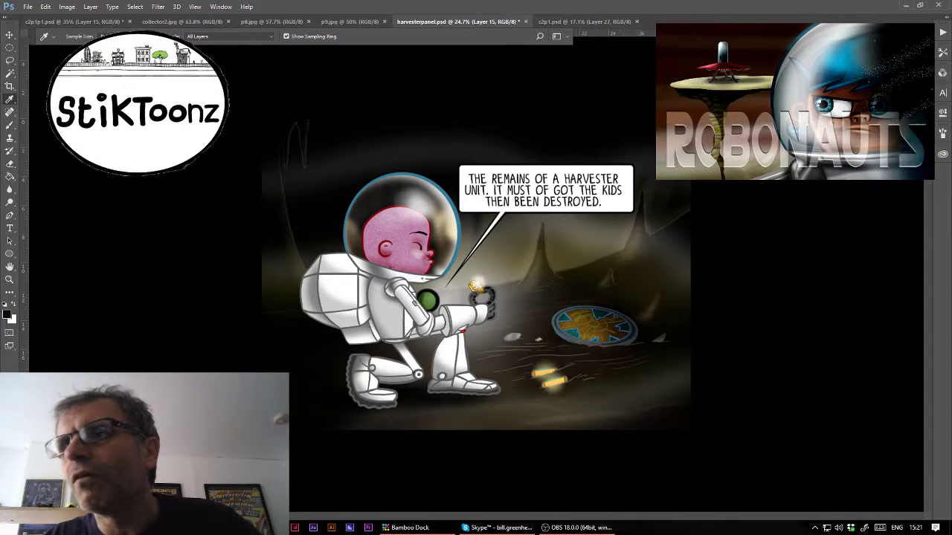
- Toggle the harvester panel's background edit, ending on the darker version
{"action": "key", "text": "ctrl+z"}
{"action": "key", "text": "ctrl+z"}
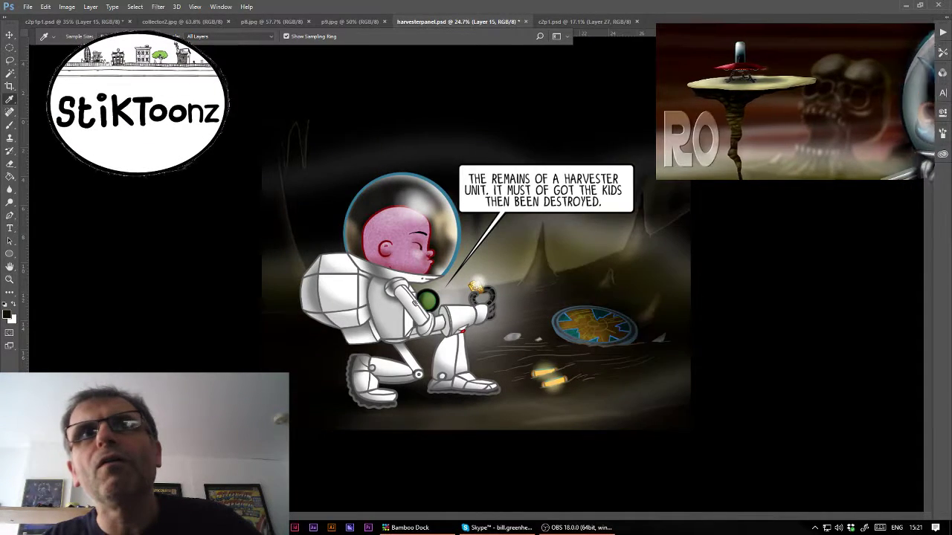
{"action": "key", "text": "ctrl+z"}
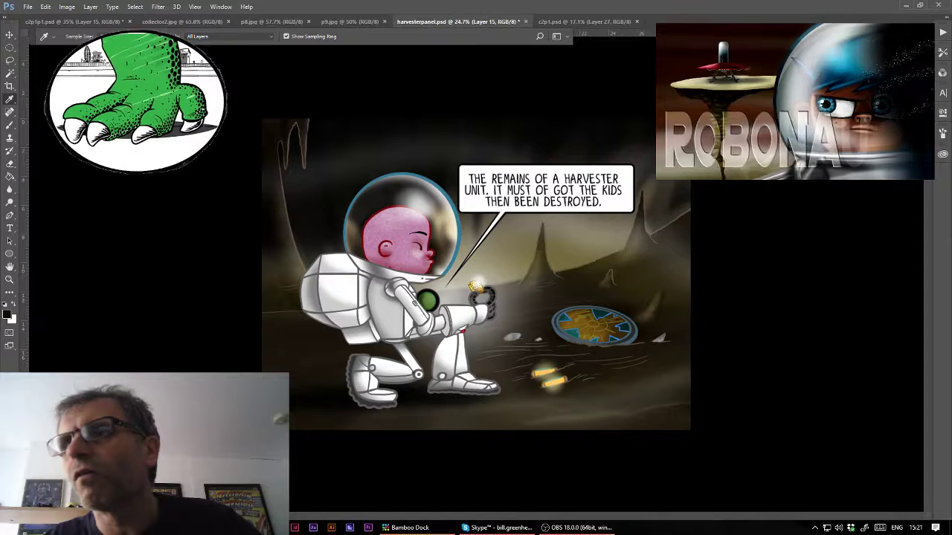
{"action": "key", "text": "ctrl+z"}
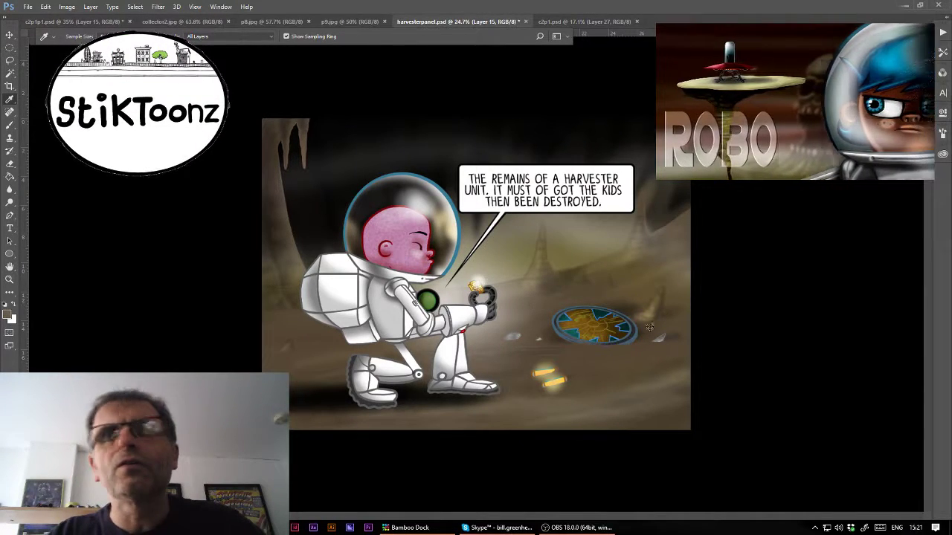
{"action": "key", "text": "ctrl+z"}
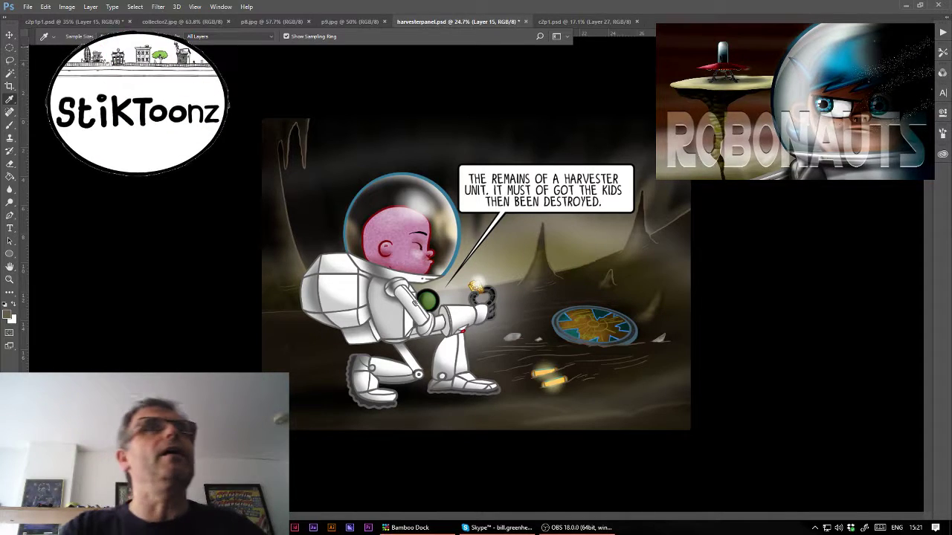
- Paint-bucket the K-RUNK ground selection with brown, then bring up c2p1.psd
{"action": "left_click", "coordinate": [75, 21]}
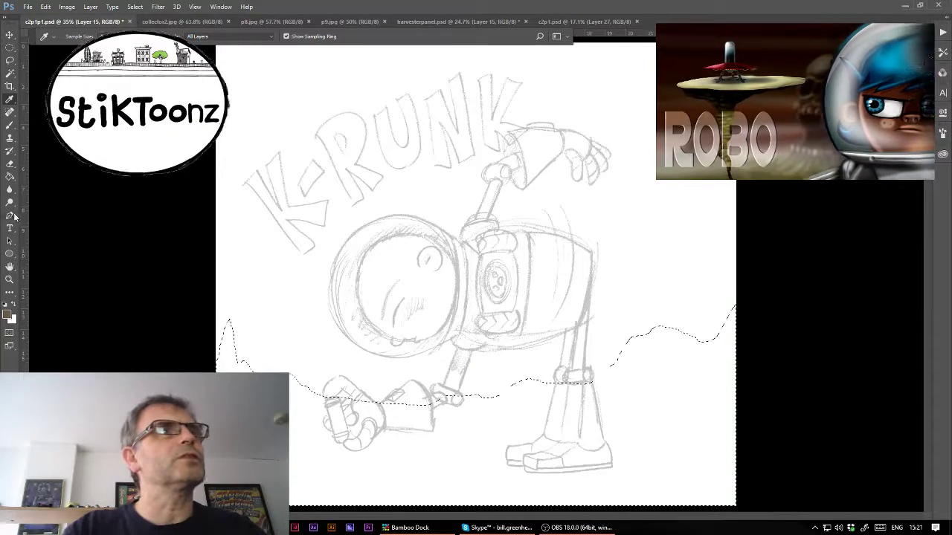
{"action": "key", "text": "g"}
{"action": "left_click", "coordinate": [324, 467]}
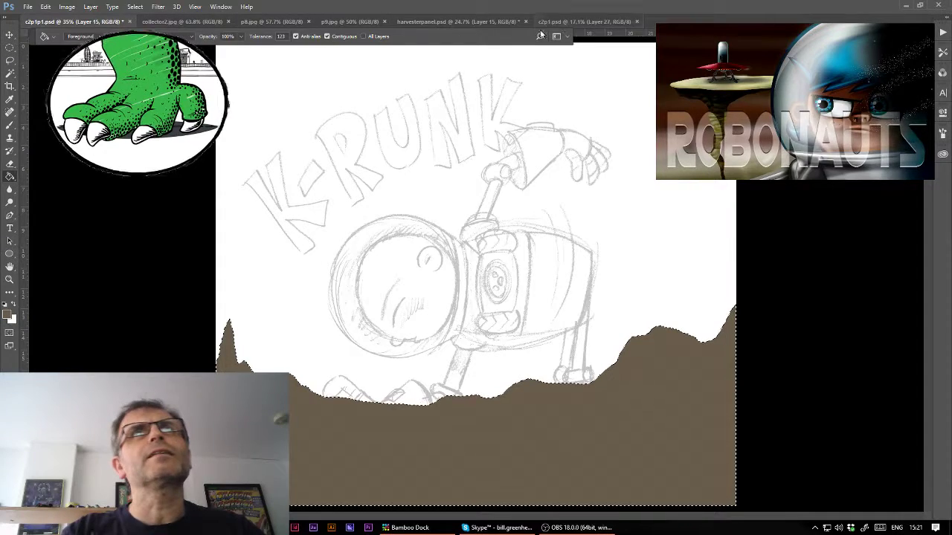
{"action": "left_click", "coordinate": [563, 22]}
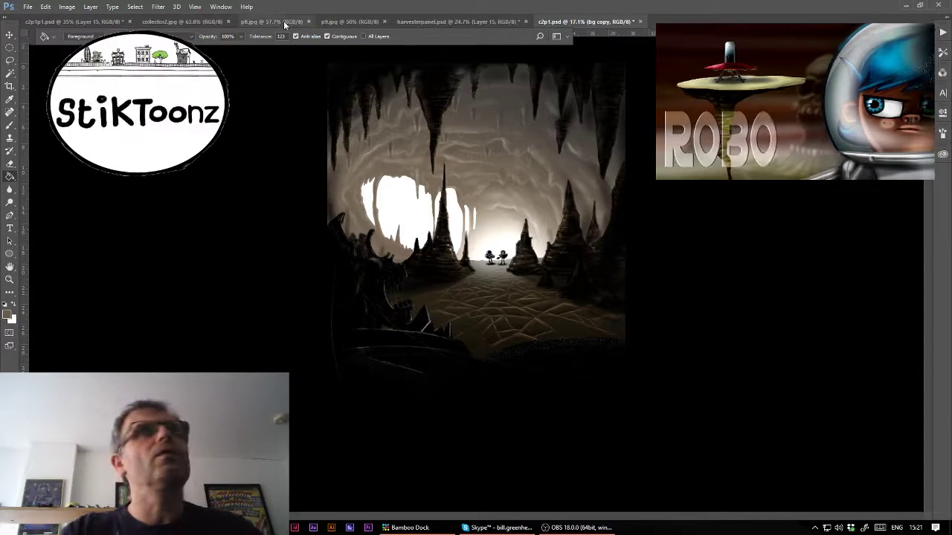
- Toggle the cave's bg copy layer off and back on to compare
{"action": "key", "text": "alt+["}
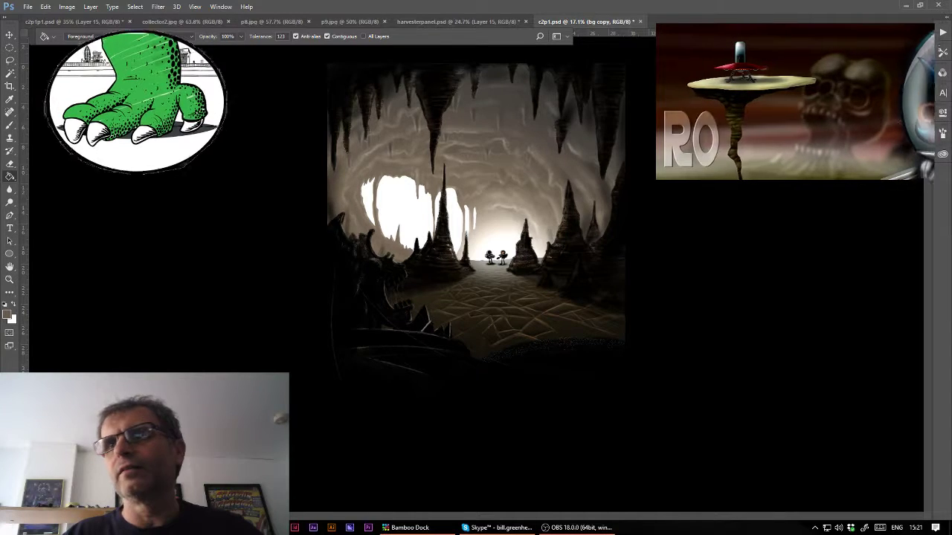
{"action": "key", "text": "ctrl+comma"}
{"action": "key", "text": "ctrl+comma"}
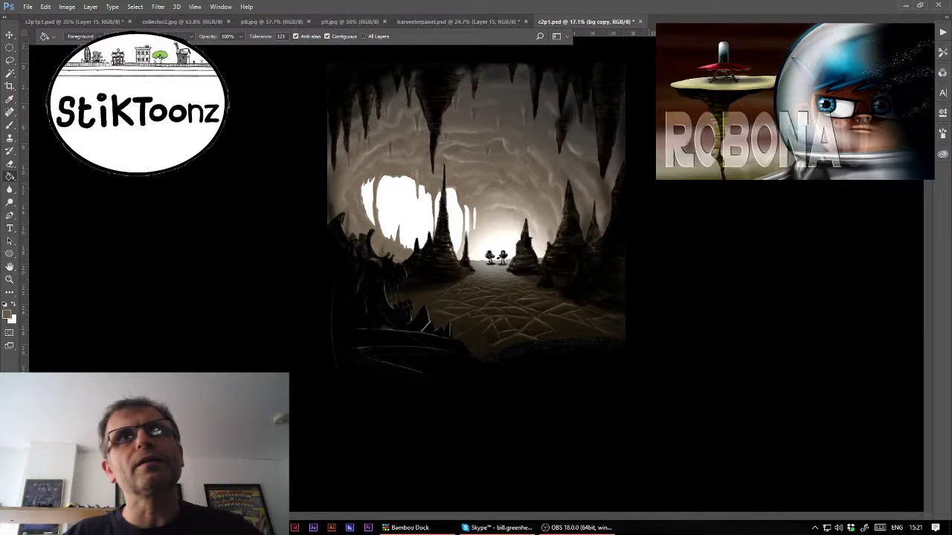
{"action": "key", "text": "ctrl+comma"}
{"action": "key", "text": "ctrl+comma"}
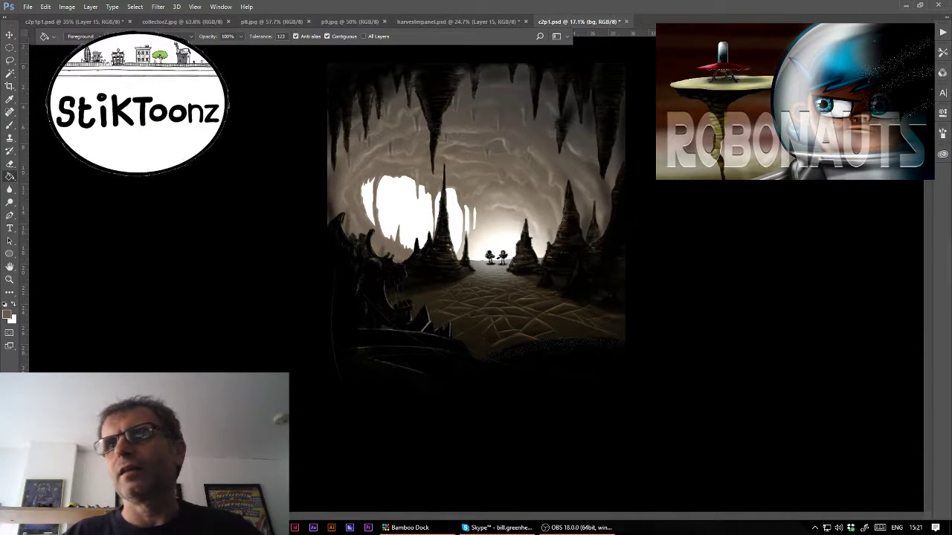
{"action": "key", "text": "ctrl+comma"}
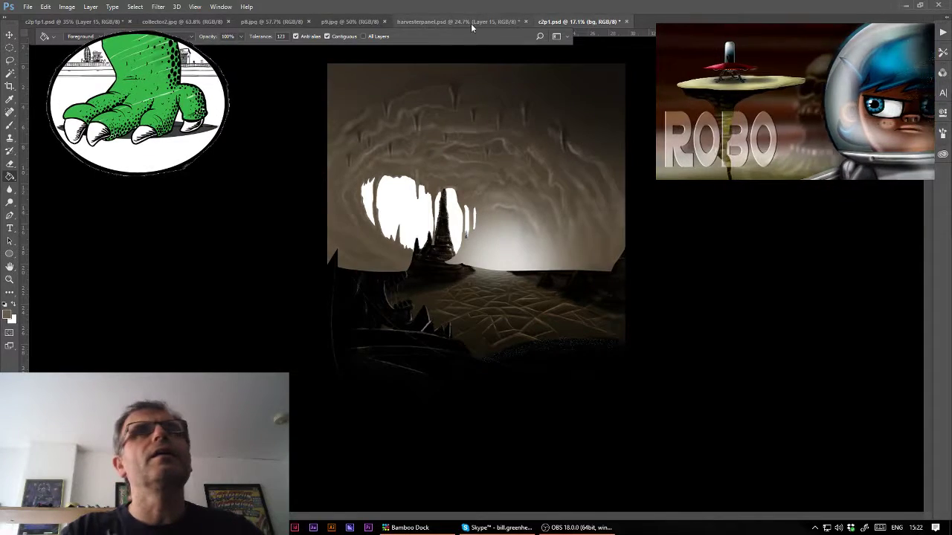
- Float the harvesterpanel window briefly, then redock it among the tabs
{"action": "left_click_drag", "start_coordinate": [471, 23], "coordinate": [479, 63]}
{"action": "left_click", "coordinate": [79, 22]}
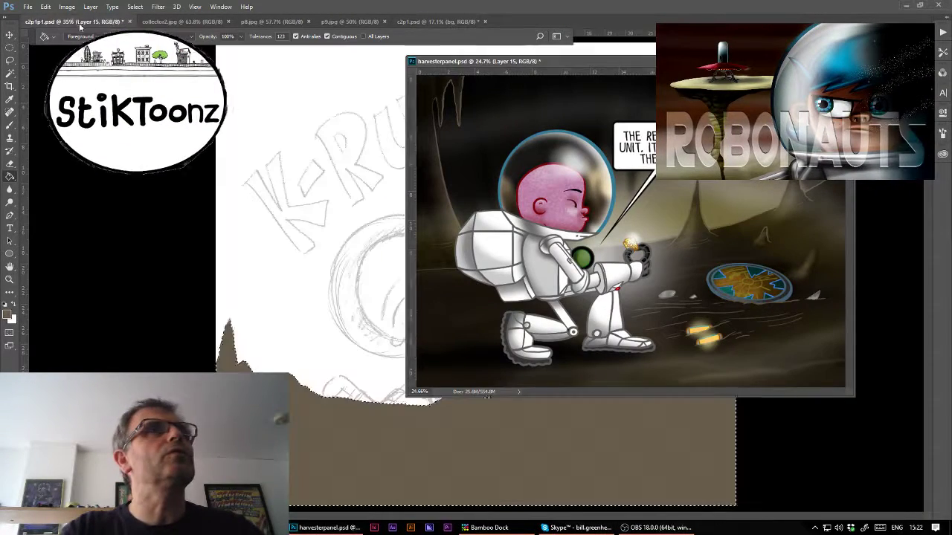
{"action": "key", "text": "ctrl"}
{"action": "left_click", "coordinate": [680, 216]}
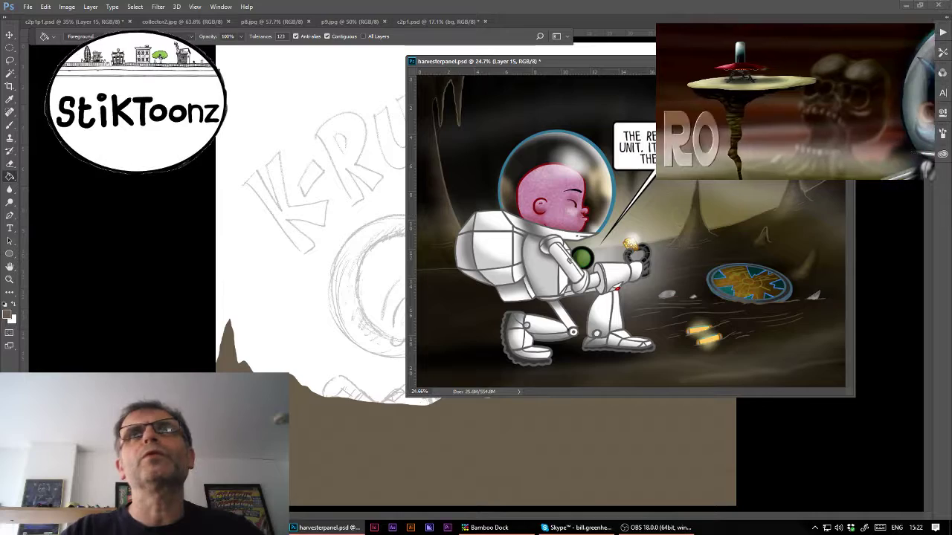
{"action": "left_click_drag", "start_coordinate": [483, 61], "coordinate": [459, 29]}
- Drag the cave image from a floated c2p1.psd into the K-RUNK panel, deselect and zoom out
{"action": "left_click", "coordinate": [443, 21]}
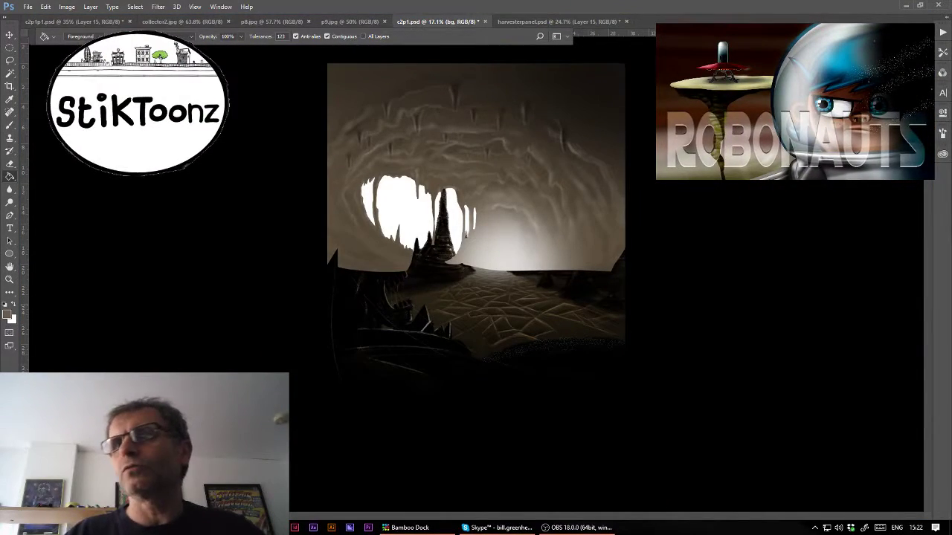
{"action": "left_click_drag", "start_coordinate": [443, 22], "coordinate": [491, 85]}
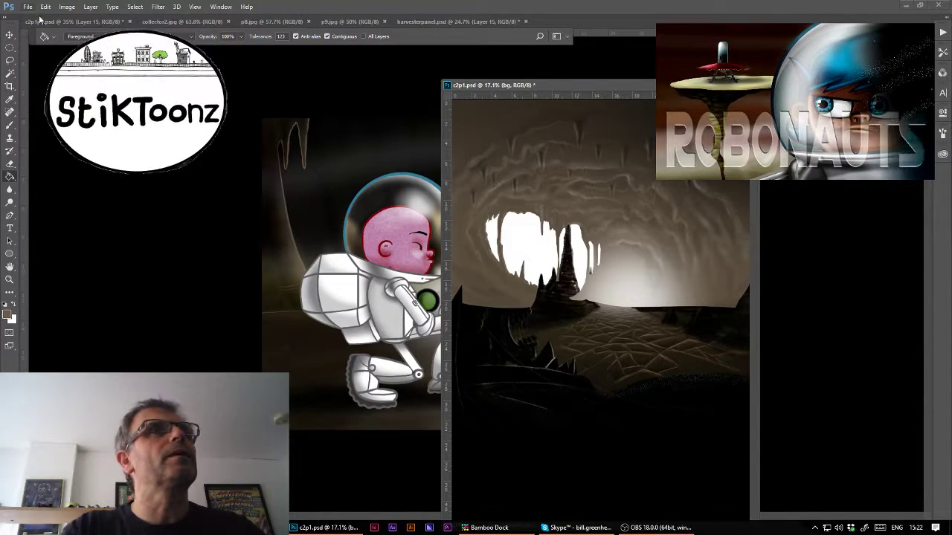
{"action": "key", "text": "ctrl+Tab"}
{"action": "left_click_drag", "start_coordinate": [616, 259], "coordinate": [416, 303]}
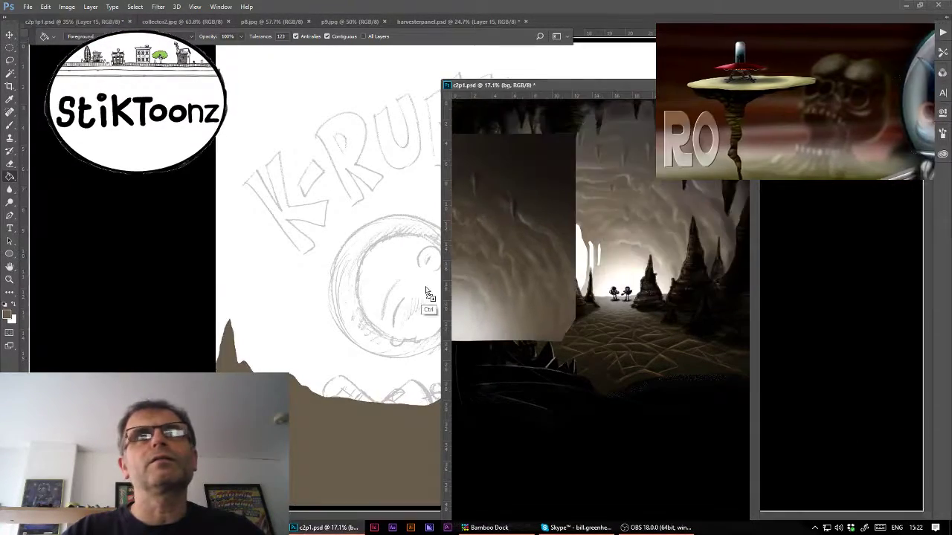
{"action": "left_click_drag", "start_coordinate": [483, 85], "coordinate": [444, 42]}
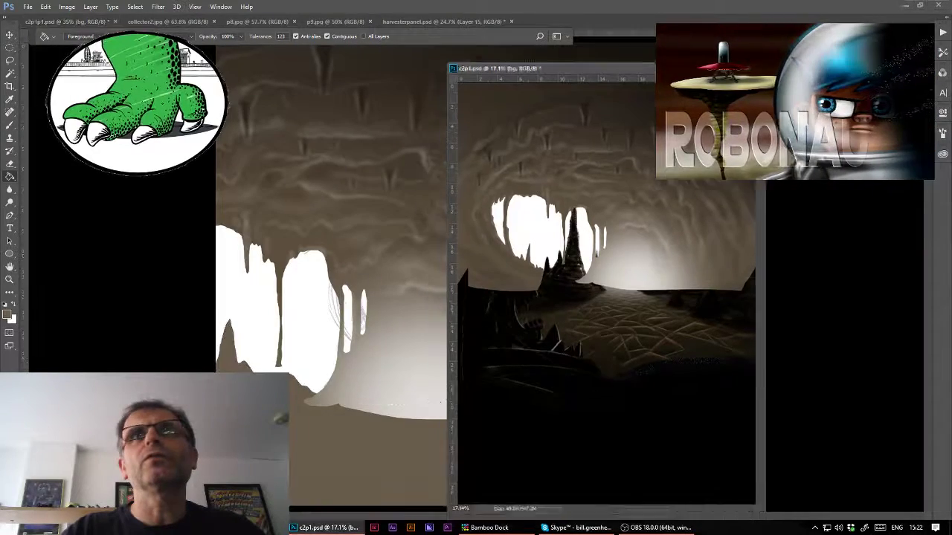
{"action": "key", "text": "ctrl+Tab"}
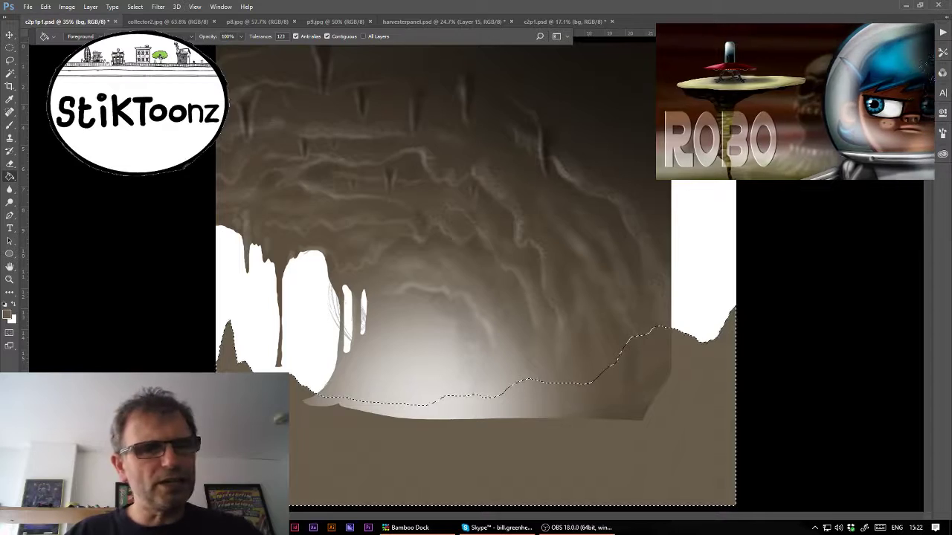
{"action": "key", "text": "ctrl+d"}
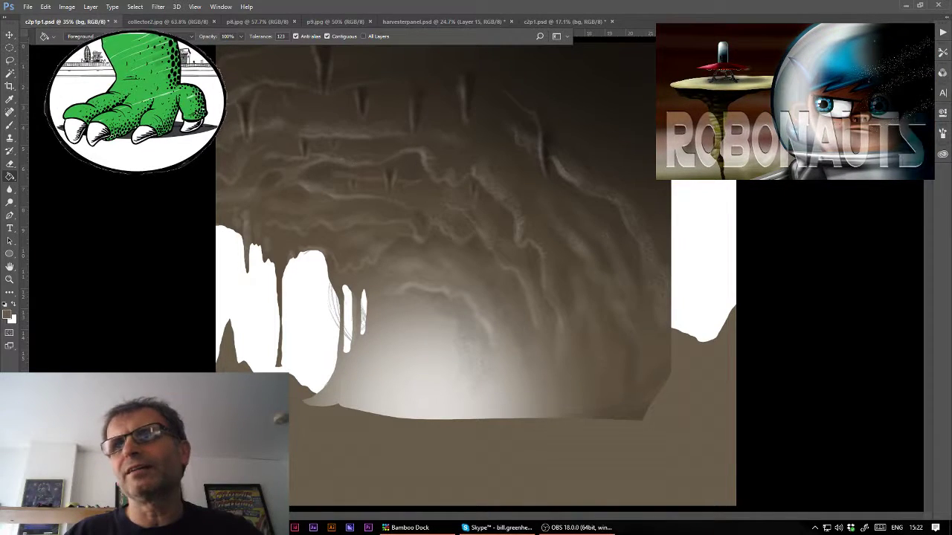
{"action": "key", "text": "ctrl+minus"}
{"action": "key", "text": "ctrl+minus"}
{"action": "key", "text": "ctrl+minus"}
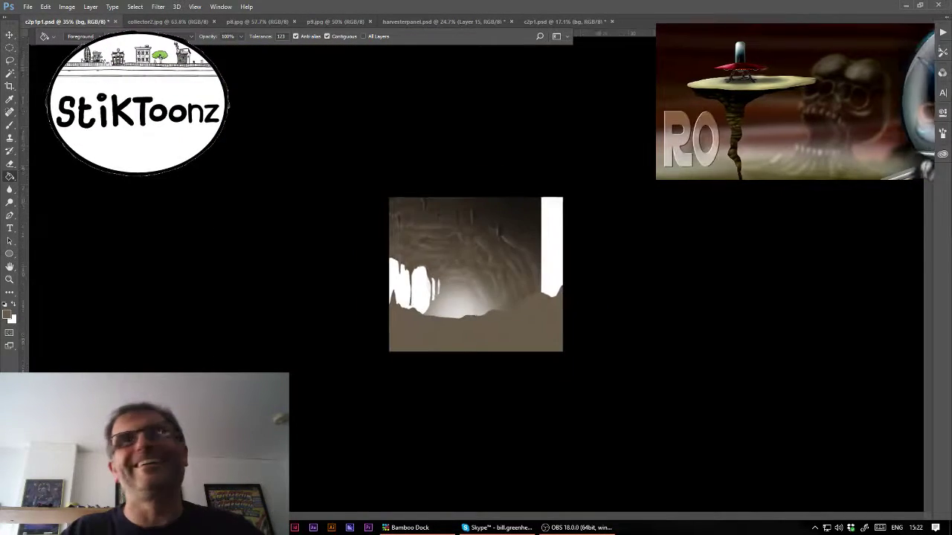
- Shift the cave layer right and Free Transform it slightly larger
{"action": "left_click_drag", "start_coordinate": [477, 267], "coordinate": [522, 270]}
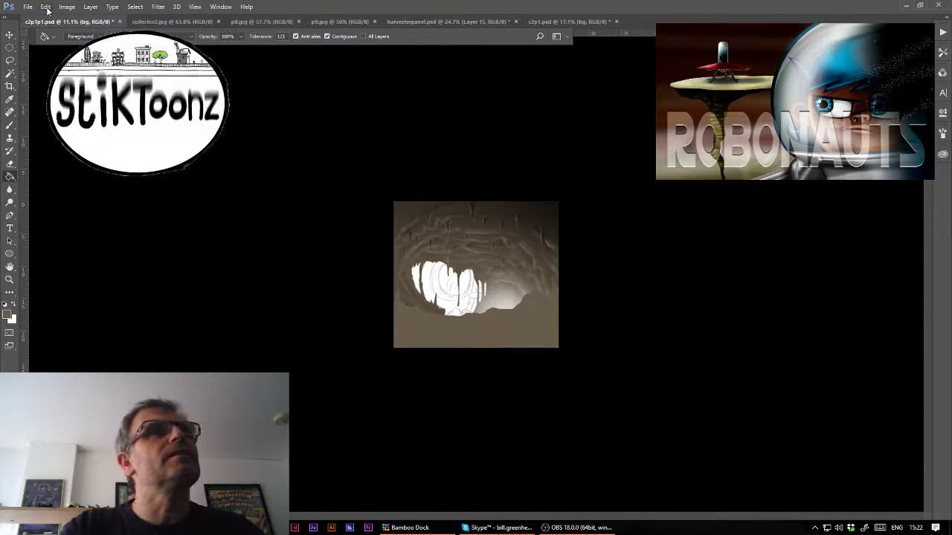
{"action": "left_click", "coordinate": [45, 6]}
{"action": "left_click", "coordinate": [74, 209]}
{"action": "left_click_drag", "start_coordinate": [390, 322], "coordinate": [377, 340]}
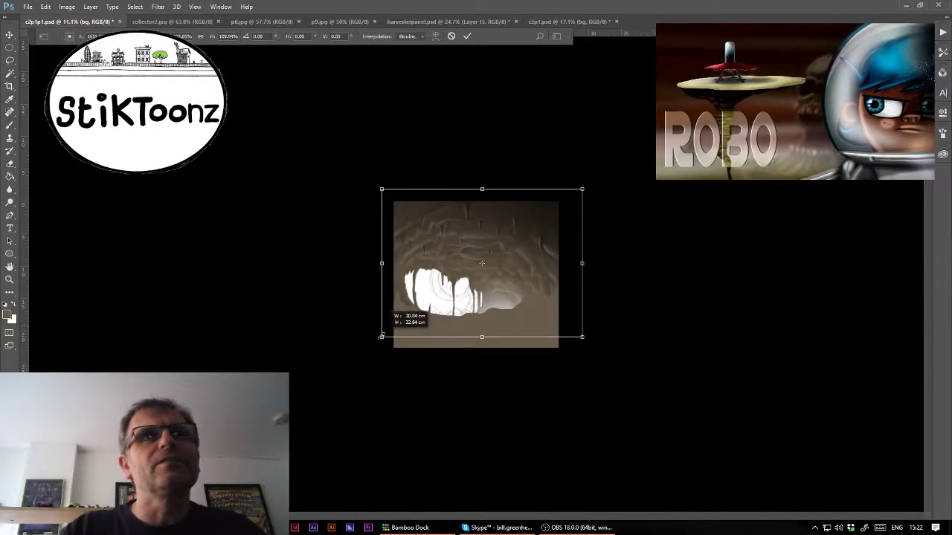
{"action": "left_click_drag", "start_coordinate": [563, 278], "coordinate": [553, 266]}
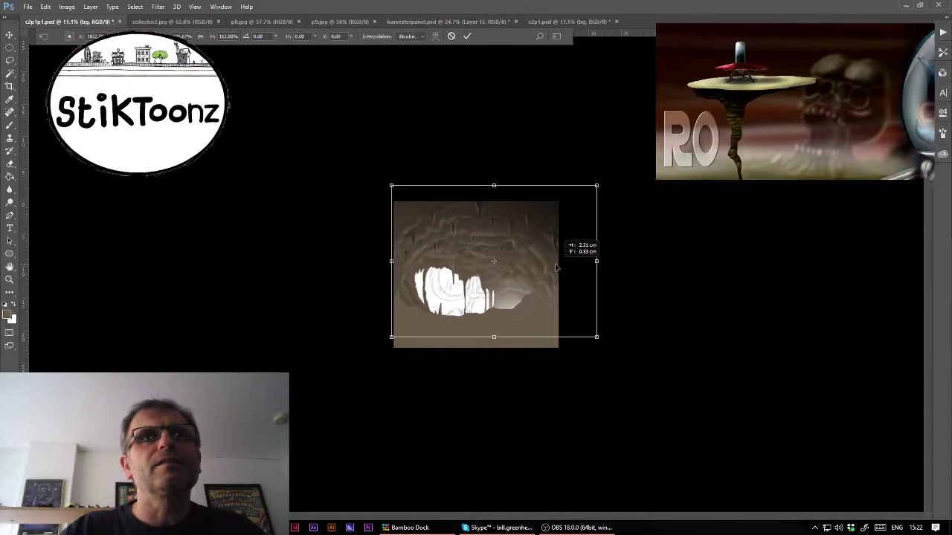
{"action": "key", "text": "Return"}
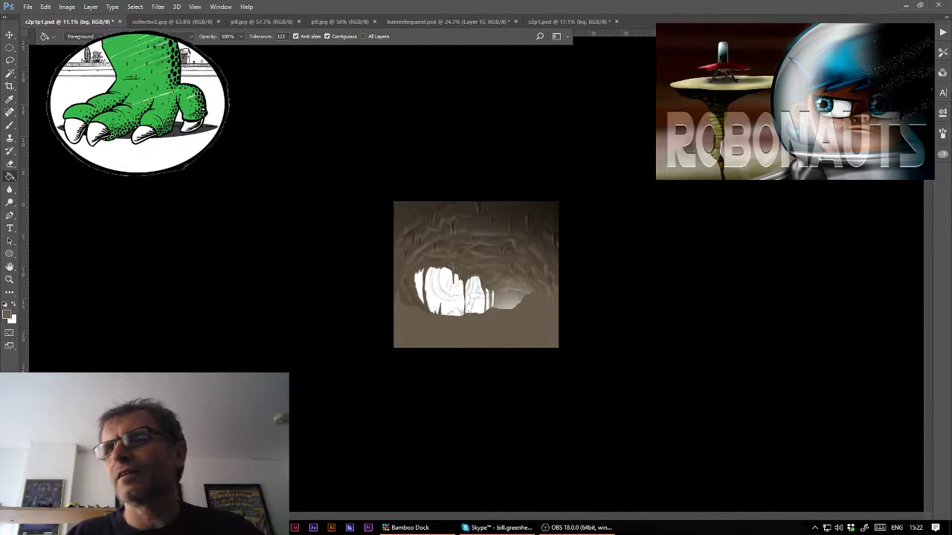
- Undo a stray white fill and toggle the robot's visibility to check the backdrop
{"action": "left_click", "coordinate": [476, 238]}
{"action": "key", "text": "ctrl+z"}
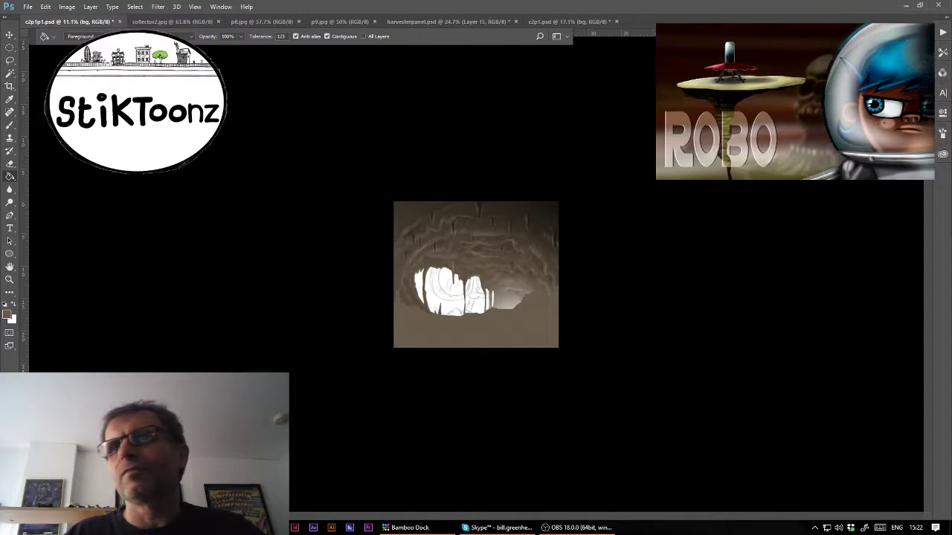
{"action": "key", "text": "ctrl+z"}
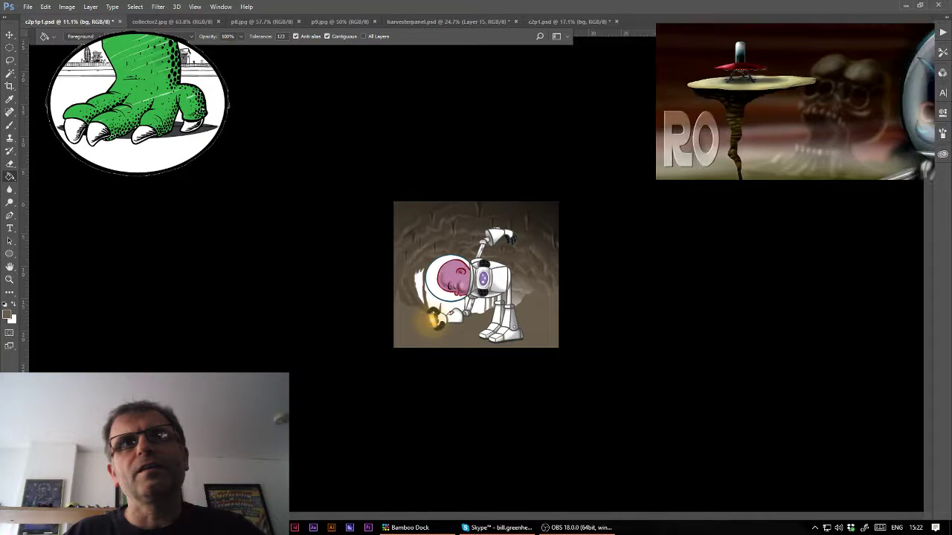
{"action": "key", "text": "ctrl+z"}
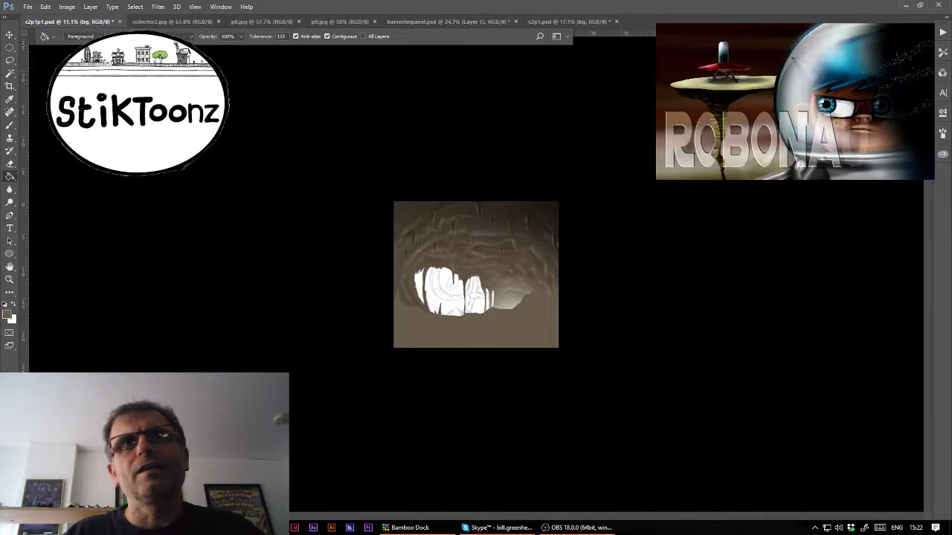
{"action": "key", "text": "ctrl+z"}
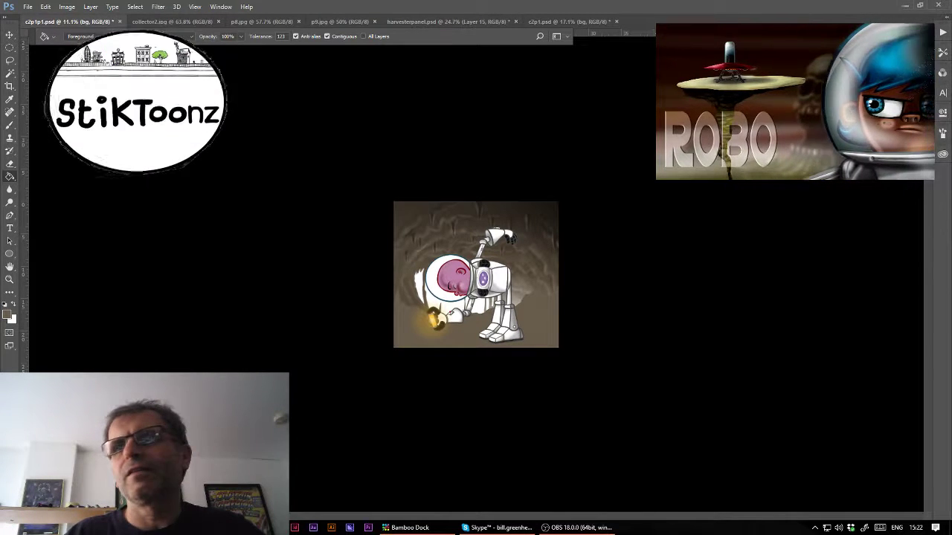
- Free Transform the cave background again to about 129%, past the panel edges
{"action": "scroll", "coordinate": [573, 190], "scroll_direction": "down", "scroll_amount": 1}
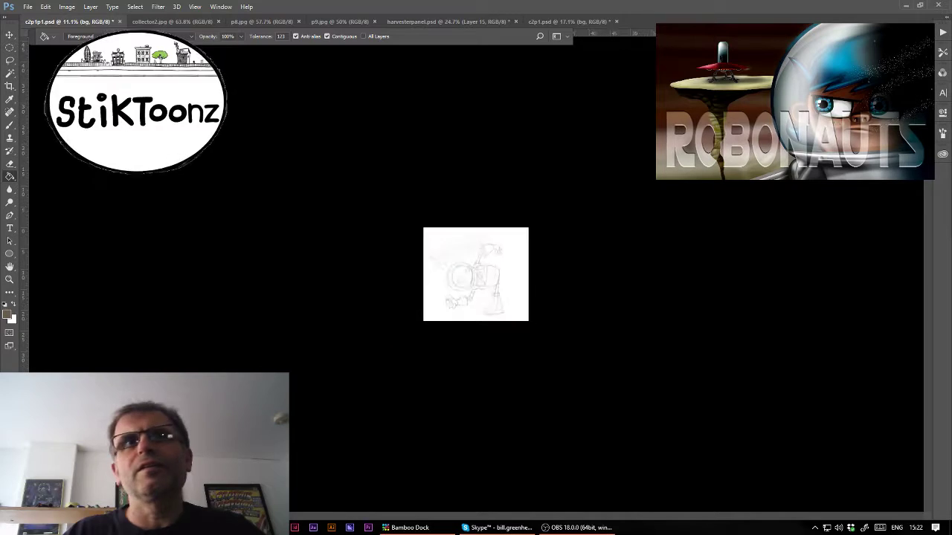
{"action": "left_click", "coordinate": [45, 7]}
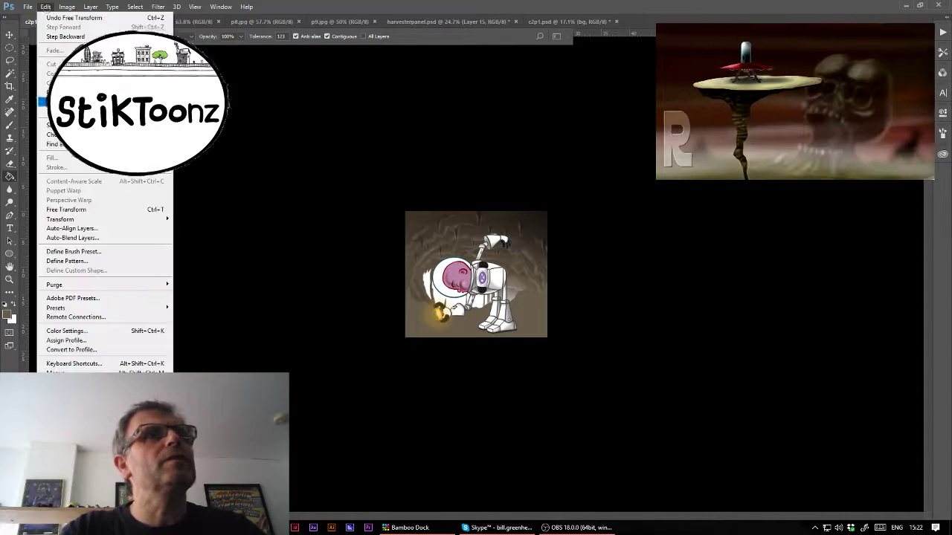
{"action": "left_click", "coordinate": [82, 205]}
{"action": "left_click_drag", "start_coordinate": [392, 192], "coordinate": [325, 159]}
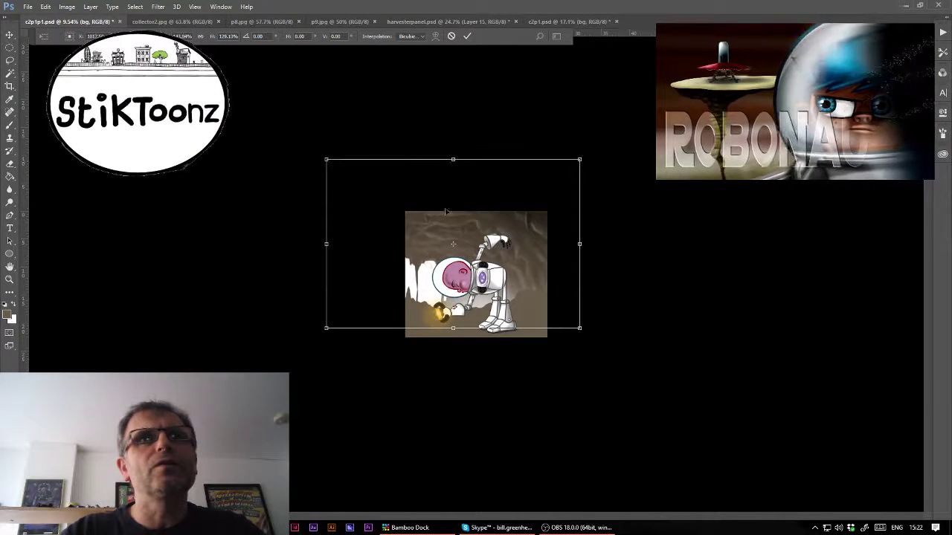
{"action": "mouse_move", "coordinate": [495, 233]}
{"action": "left_mouse_down"}
{"action": "mouse_move", "coordinate": [514, 232]}
{"action": "mouse_move", "coordinate": [499, 232]}
{"action": "left_mouse_up"}
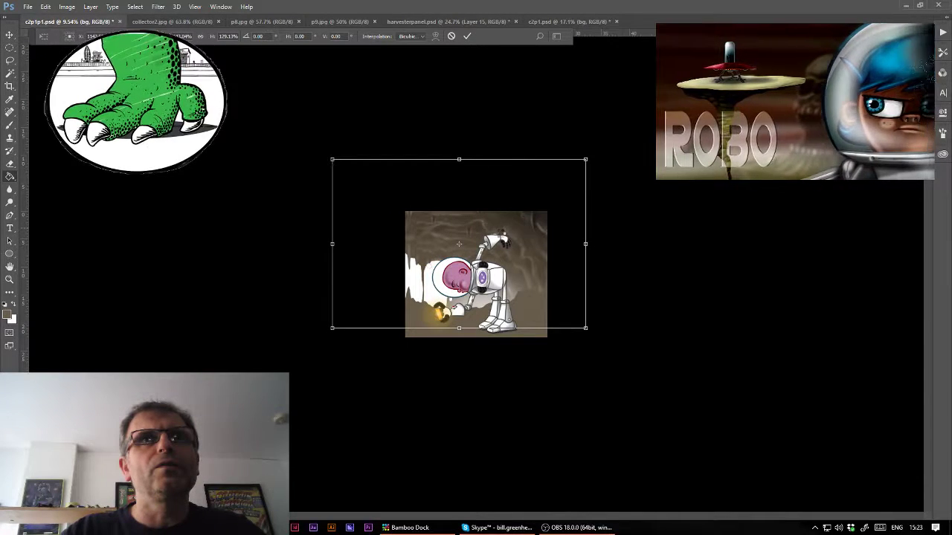
{"action": "key", "text": "Return"}
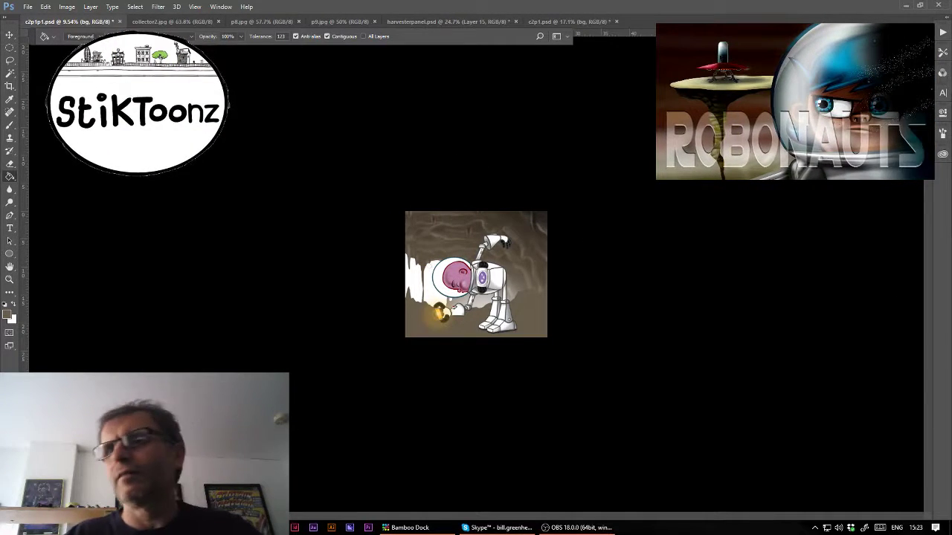
- Apply a Levels adjustment to the bg layer so the cave backdrop turns darker
{"action": "left_click", "coordinate": [66, 7]}
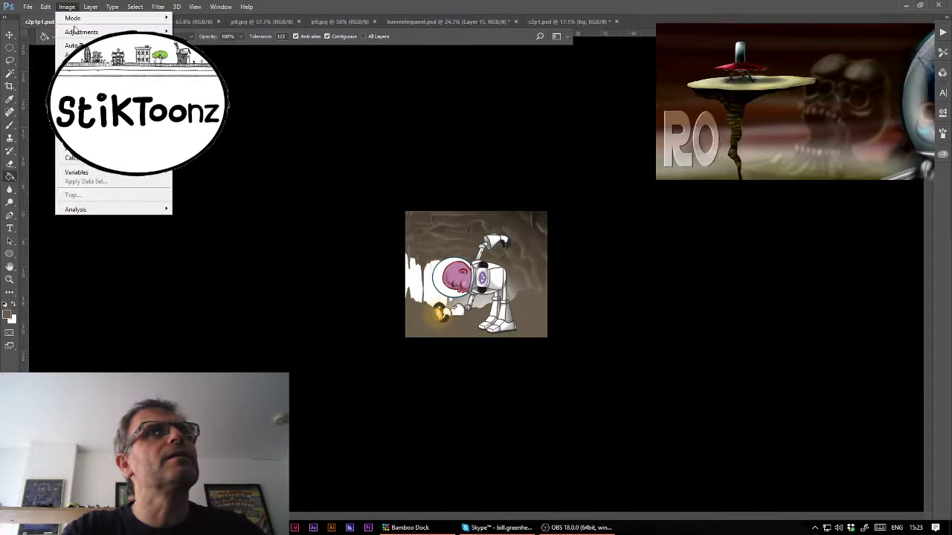
{"action": "mouse_move", "coordinate": [81, 32]}
{"action": "left_click", "coordinate": [193, 46]}
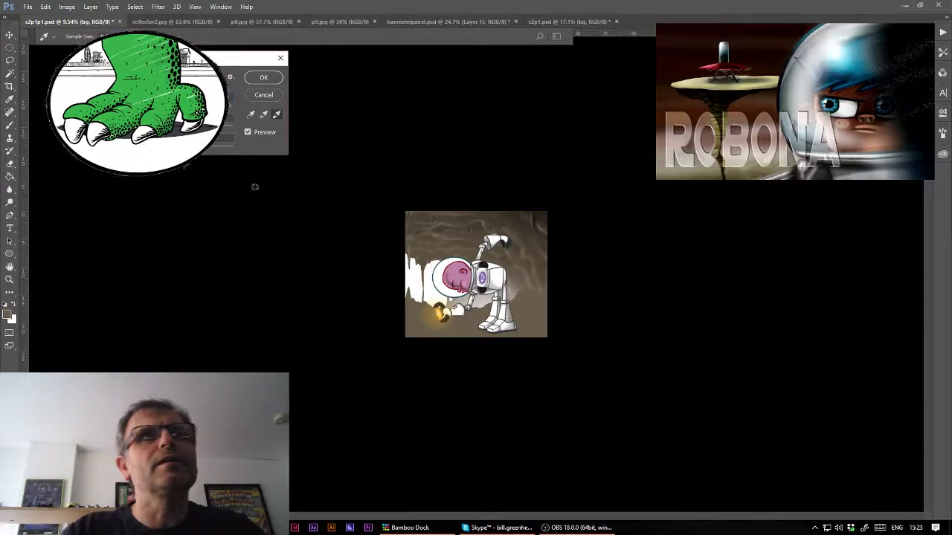
{"action": "key", "text": "Tab"}
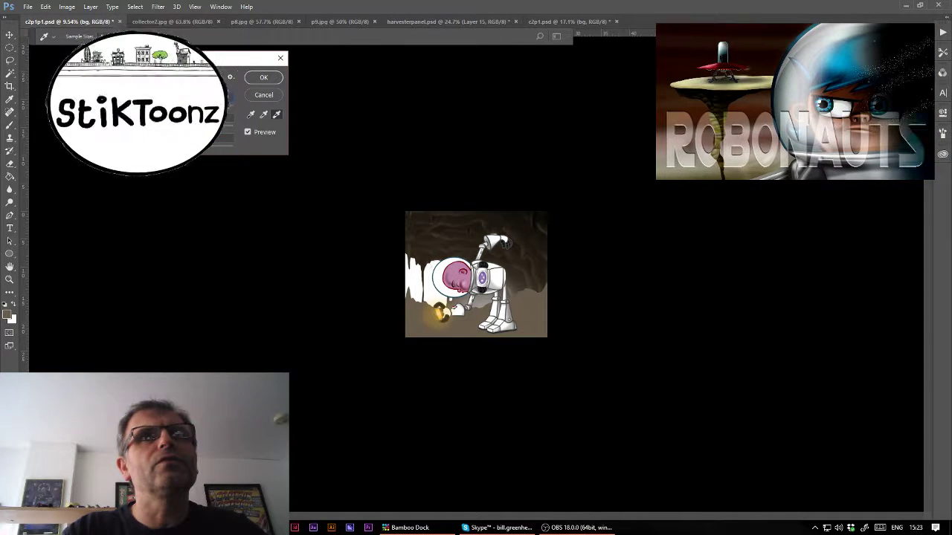
{"action": "left_click", "coordinate": [261, 79]}
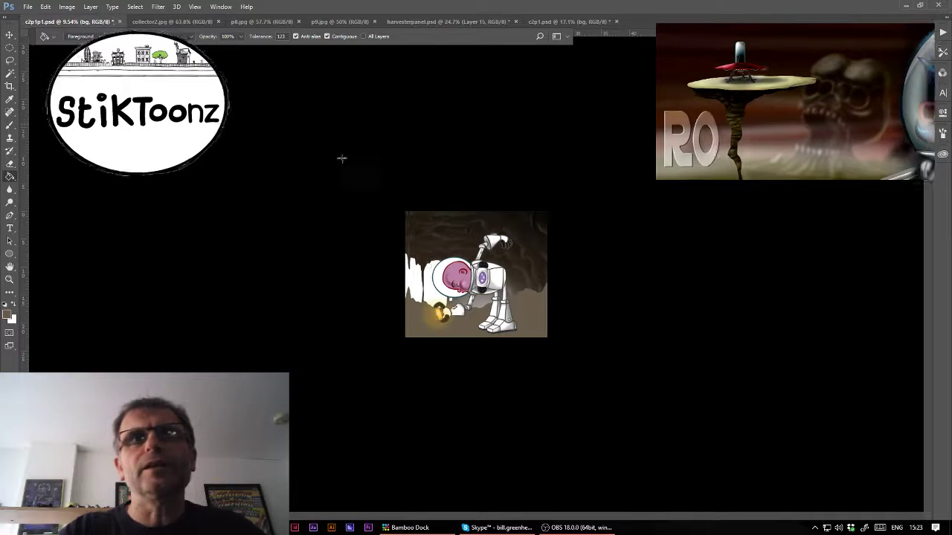
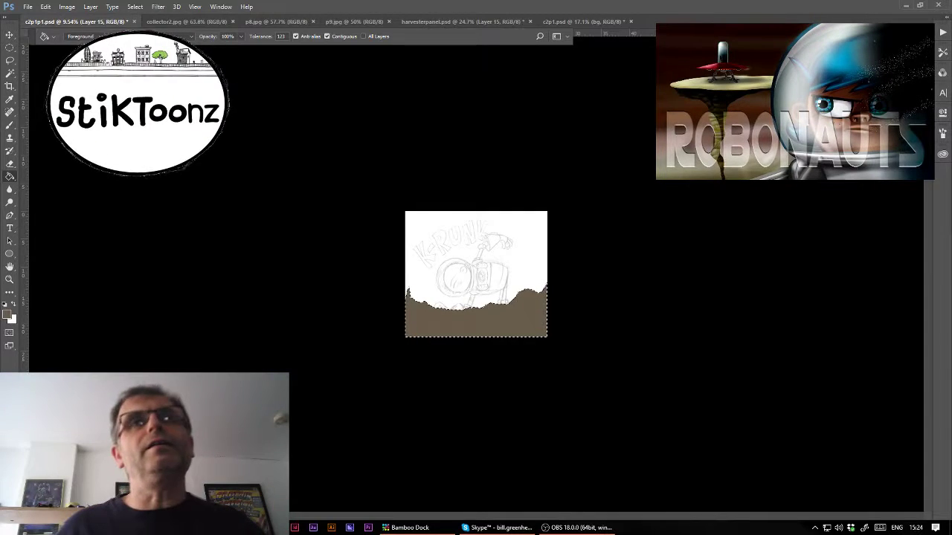
- Zoom the panel to 36.6% and add a new empty Layer 16 above the ground fill
{"action": "left_click", "coordinate": [9, 280]}
{"action": "left_click", "coordinate": [482, 319]}
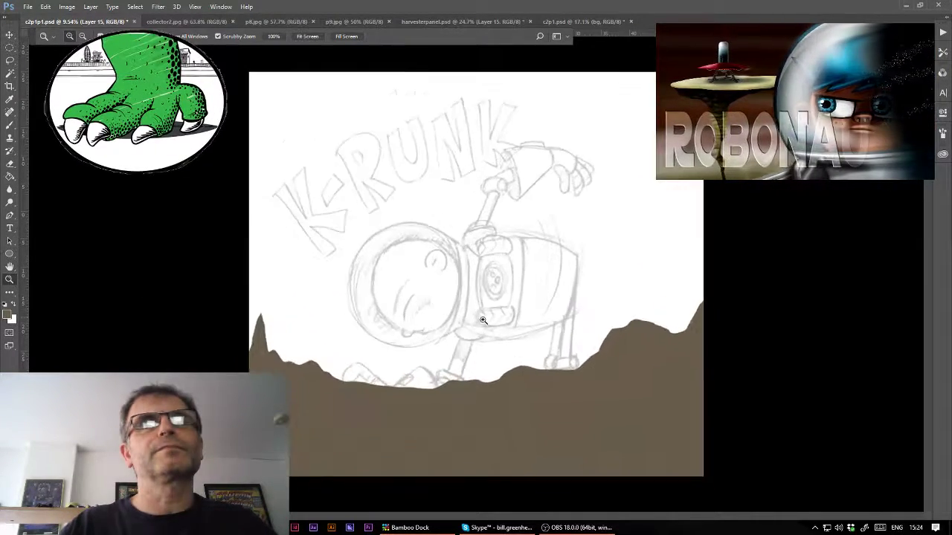
{"action": "left_click", "coordinate": [483, 320]}
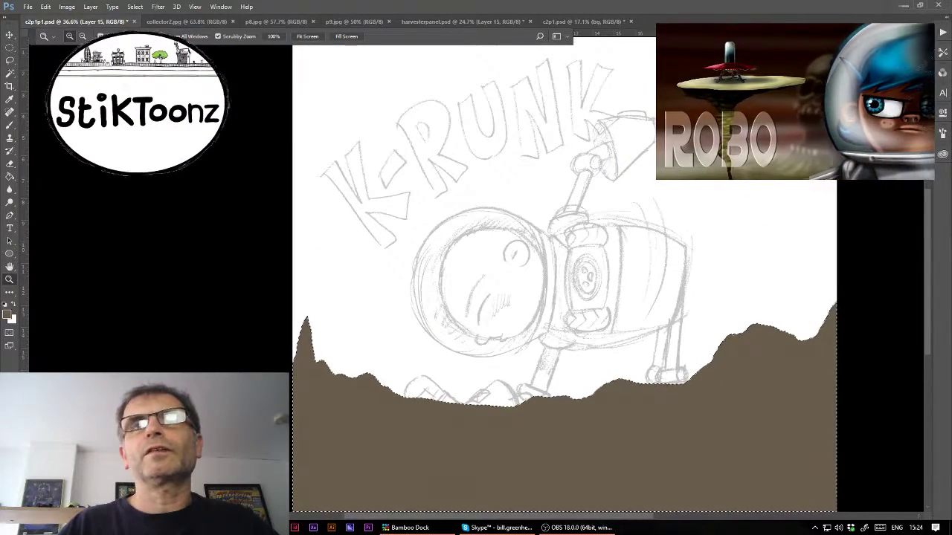
{"action": "key", "text": "ctrl+shift+alt+n"}
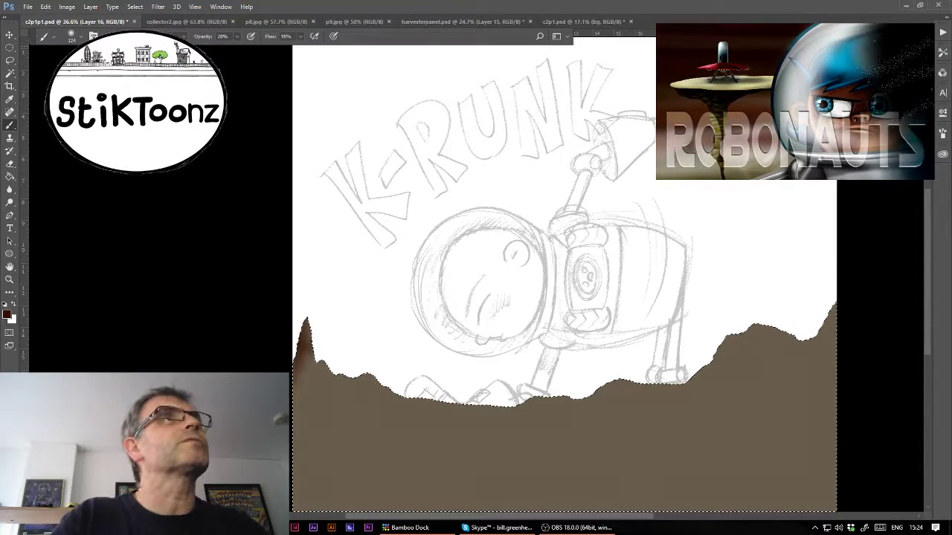
- Set the brush to size 100 at 28% opacity and stroke darker brown along the right hill ridge
{"action": "left_click", "coordinate": [74, 36]}
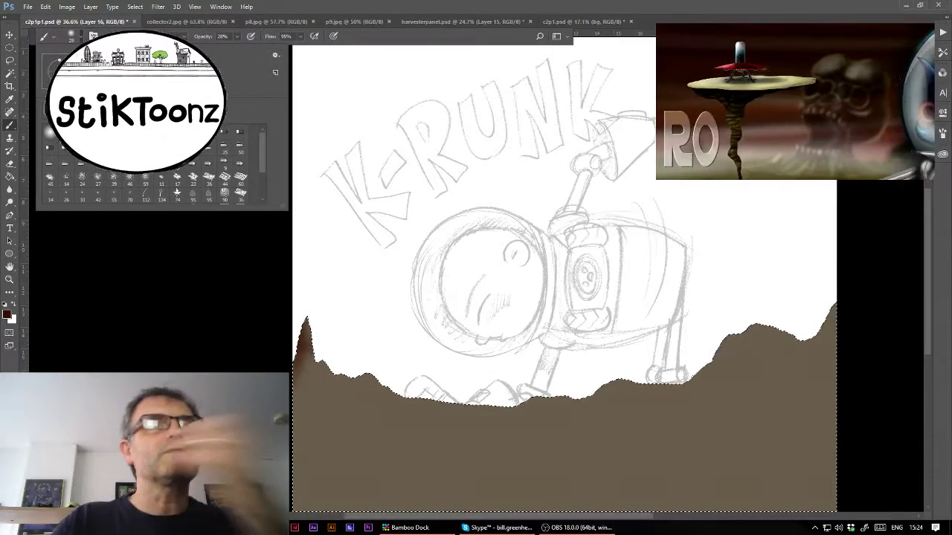
{"action": "left_click", "coordinate": [762, 339]}
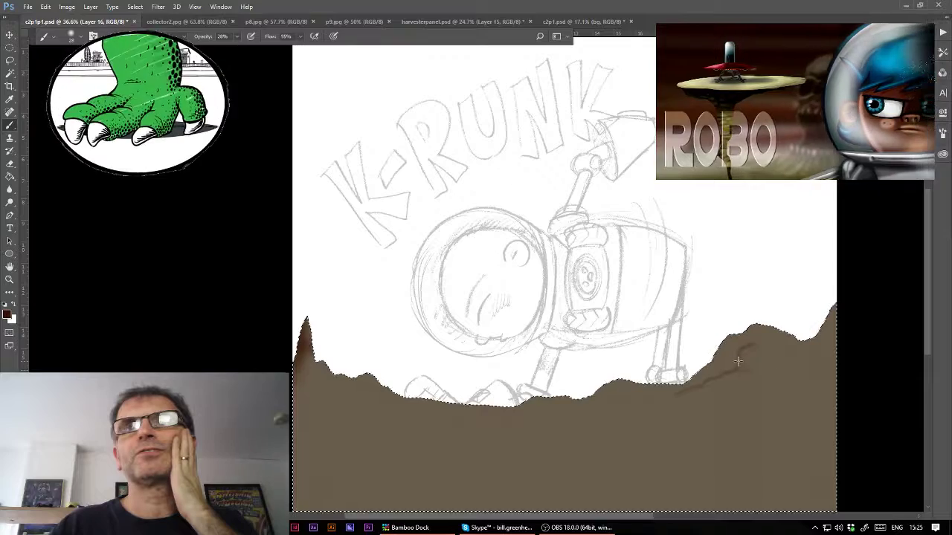
{"action": "left_click_drag", "start_coordinate": [736, 370], "coordinate": [790, 338]}
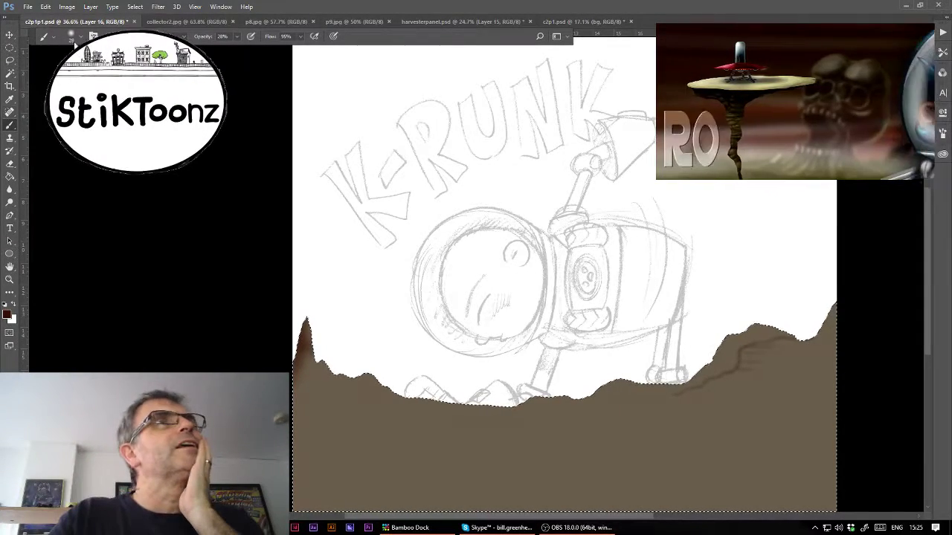
{"action": "left_click", "coordinate": [72, 37]}
{"action": "key", "text": "Return"}
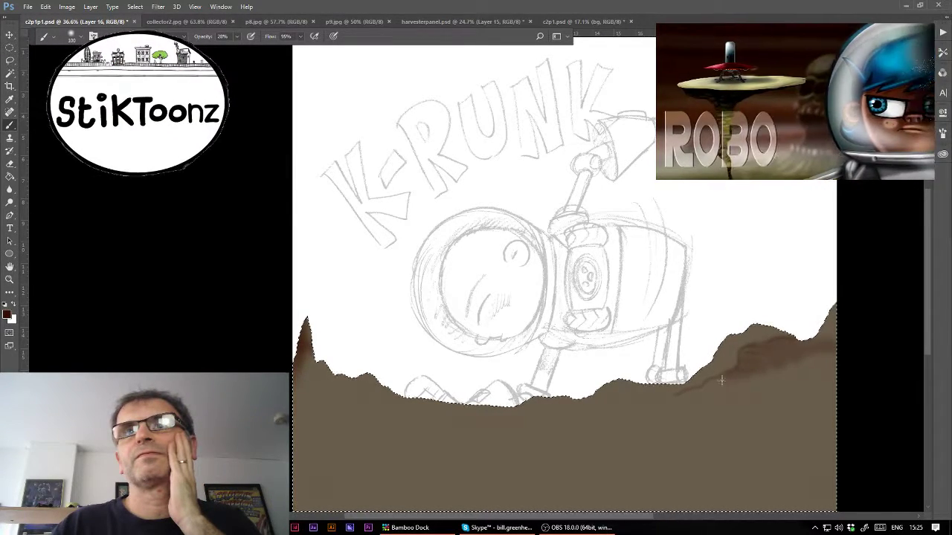
- Paint darker brown streaks across the ground slope, lower ground and rising right side
{"action": "mouse_move", "coordinate": [698, 389]}
{"action": "left_mouse_down"}
{"action": "mouse_move", "coordinate": [622, 413]}
{"action": "mouse_move", "coordinate": [535, 412]}
{"action": "left_mouse_up"}
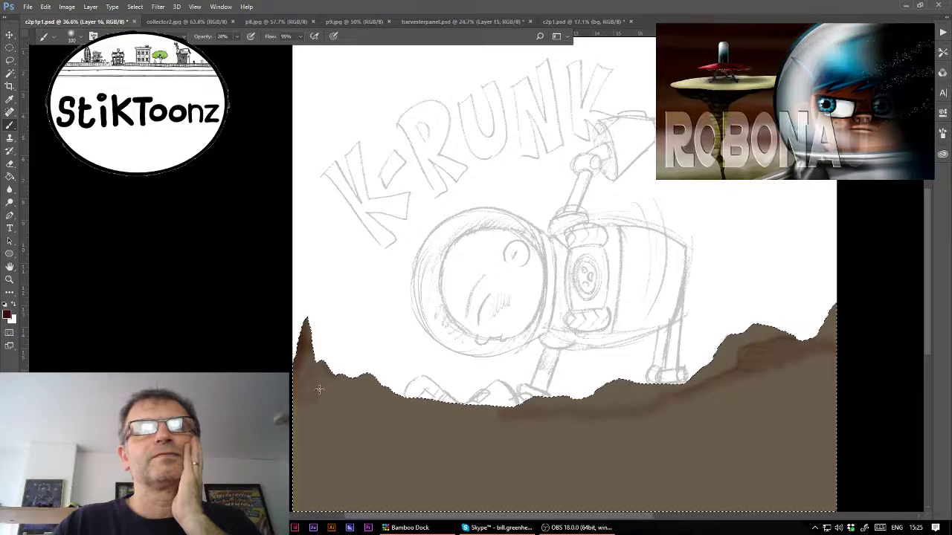
{"action": "left_click_drag", "start_coordinate": [302, 421], "coordinate": [387, 425]}
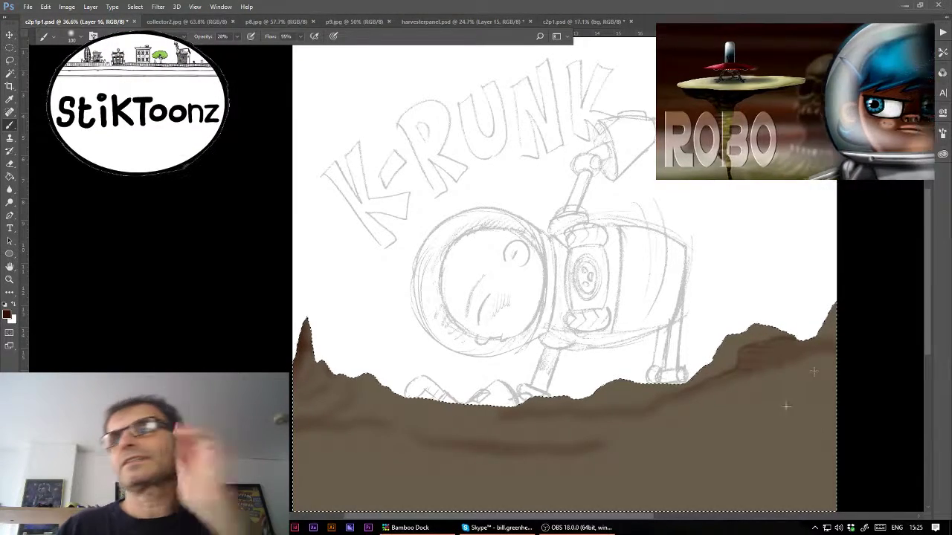
{"action": "scroll", "coordinate": [431, 458], "scroll_direction": "left", "scroll_amount": 2}
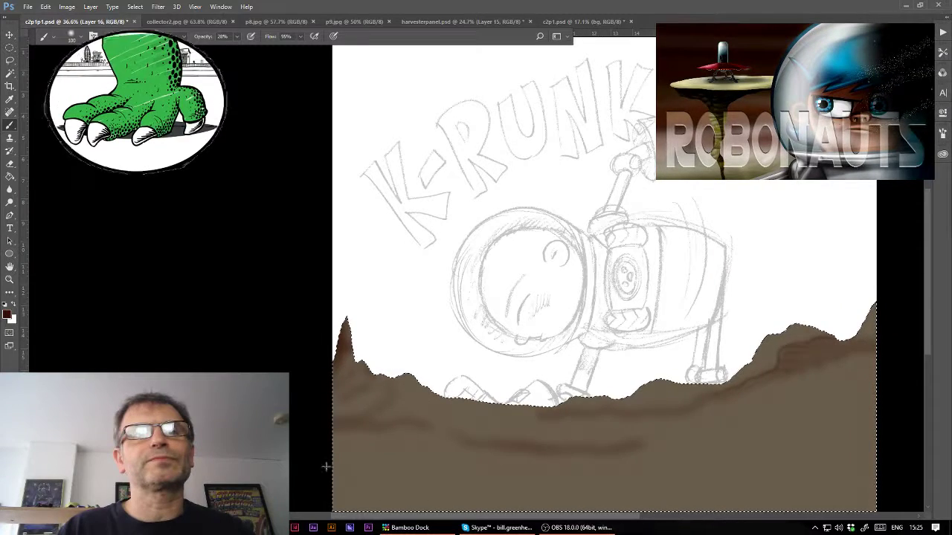
{"action": "left_click_drag", "start_coordinate": [335, 466], "coordinate": [410, 467]}
{"action": "left_click_drag", "start_coordinate": [520, 471], "coordinate": [678, 464]}
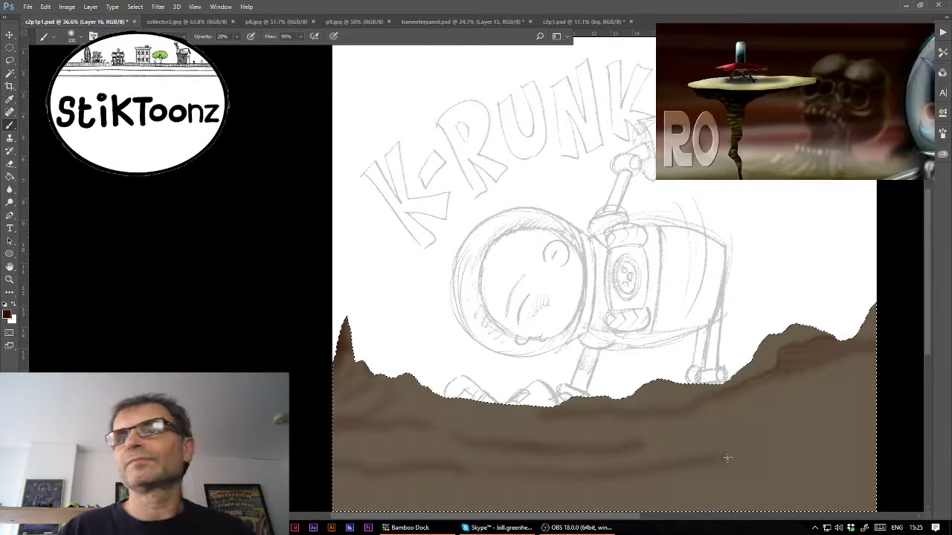
{"action": "left_click_drag", "start_coordinate": [781, 453], "coordinate": [877, 421]}
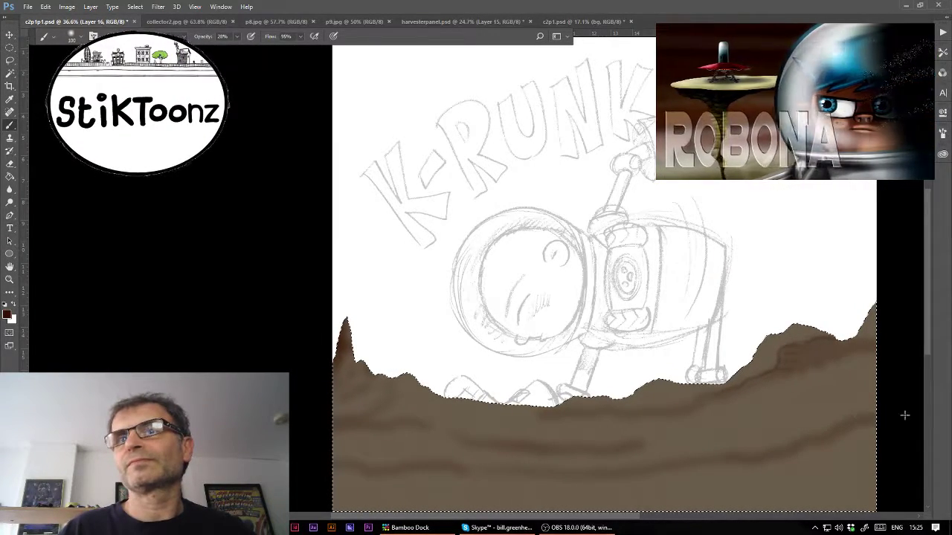
{"action": "left_click_drag", "start_coordinate": [722, 436], "coordinate": [429, 444]}
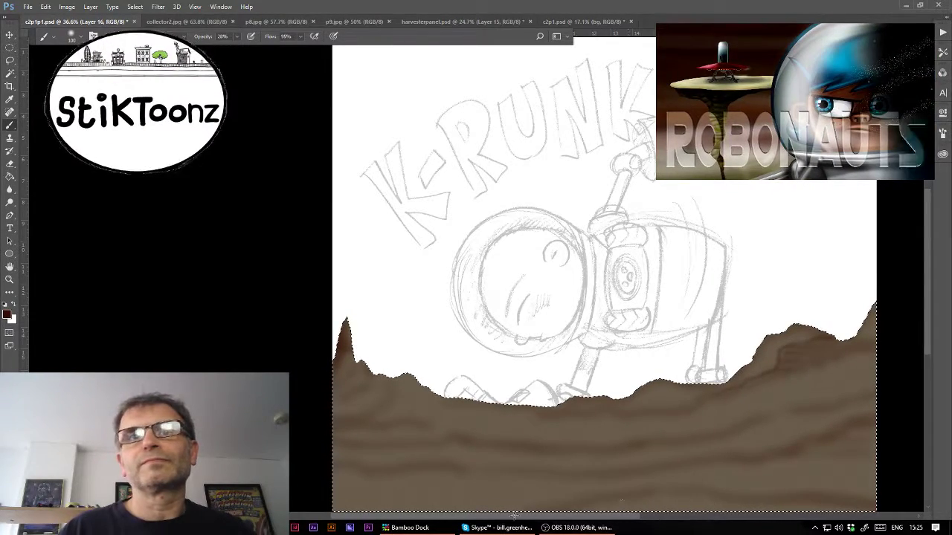
{"action": "scroll", "coordinate": [513, 515], "scroll_direction": "right", "scroll_amount": 5}
{"action": "scroll", "coordinate": [665, 461], "scroll_direction": "right", "scroll_amount": 3}
{"action": "scroll", "coordinate": [922, 295], "scroll_direction": "left", "scroll_amount": 5}
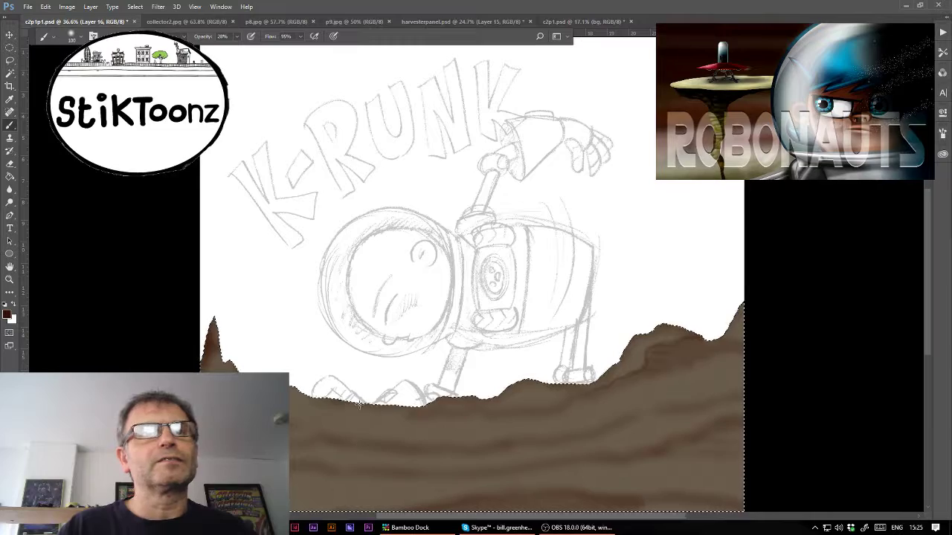
- Adjust the brush preset and bring up the p9.jpg panel for reference
{"action": "left_click", "coordinate": [71, 36]}
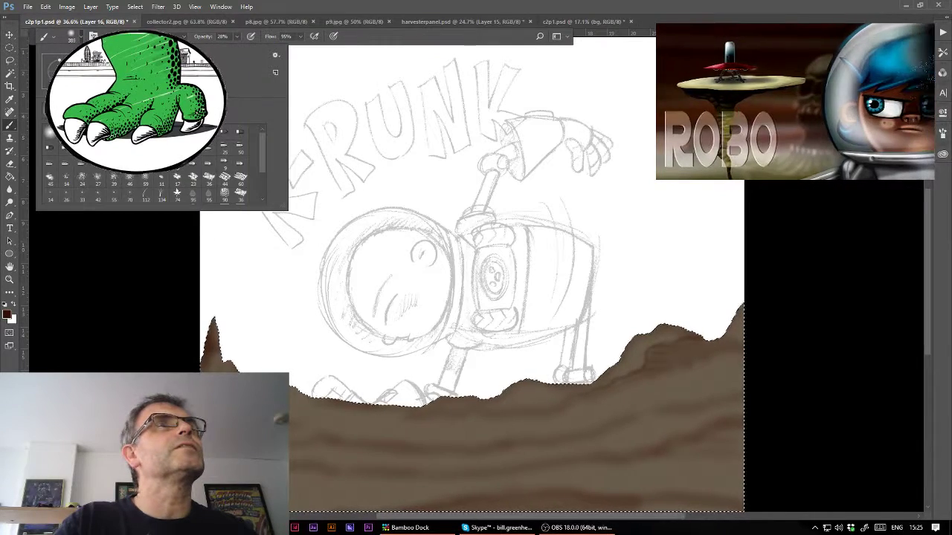
{"action": "key", "text": "Return"}
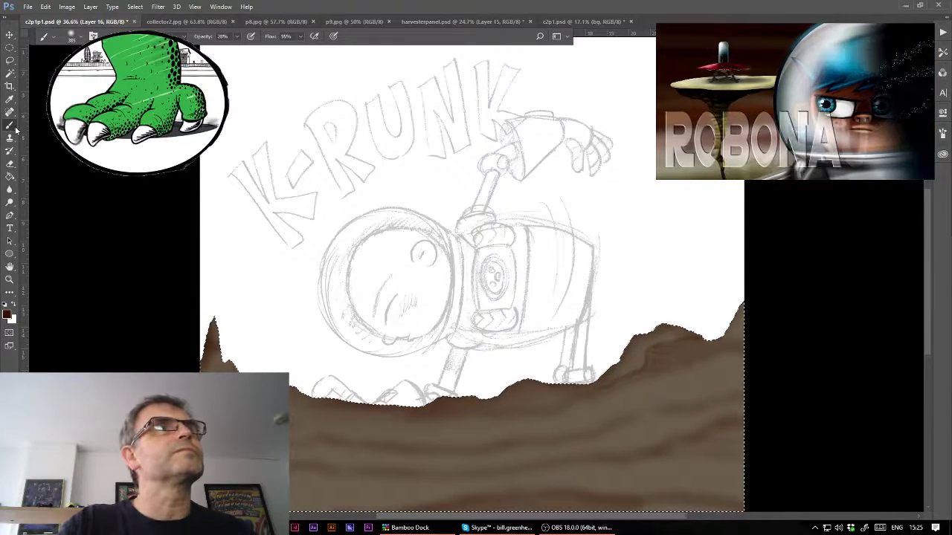
{"action": "left_click", "coordinate": [83, 37]}
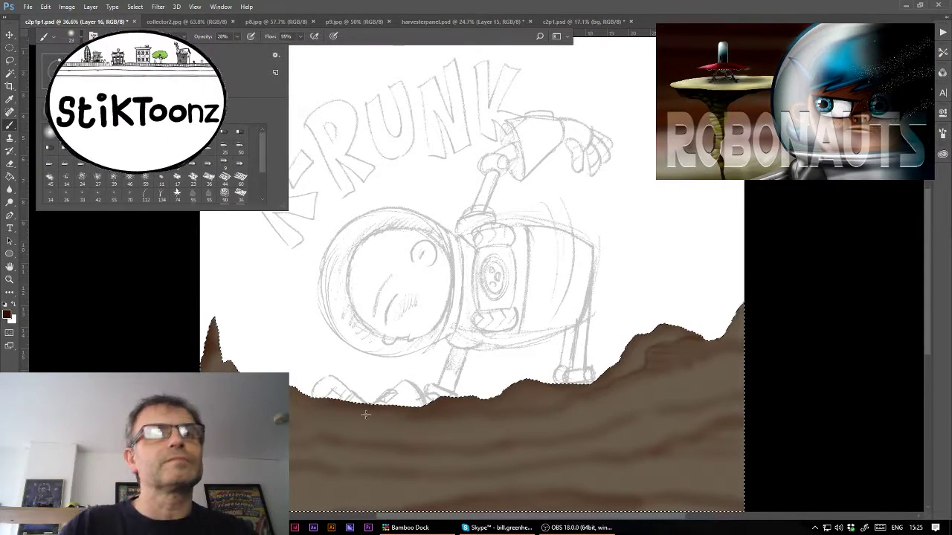
{"action": "left_click", "coordinate": [399, 426]}
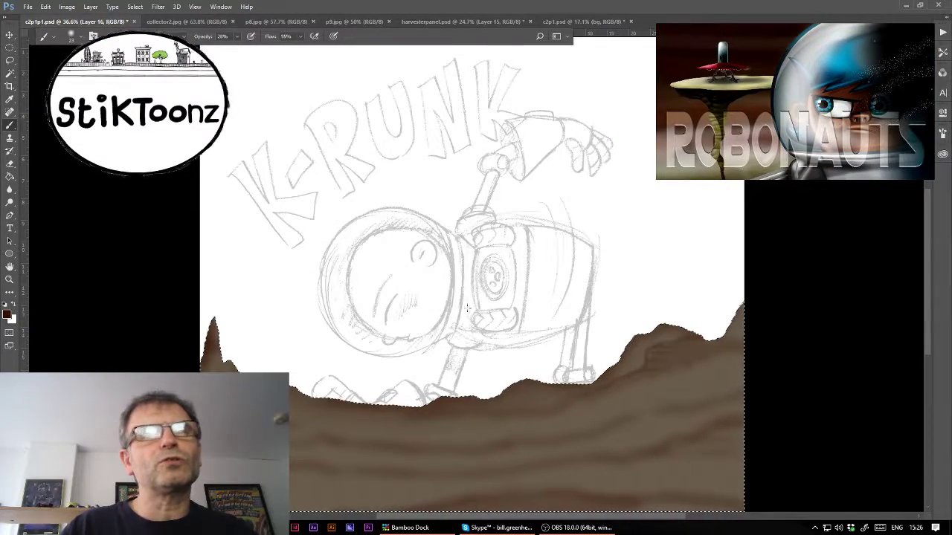
{"action": "left_click", "coordinate": [343, 22]}
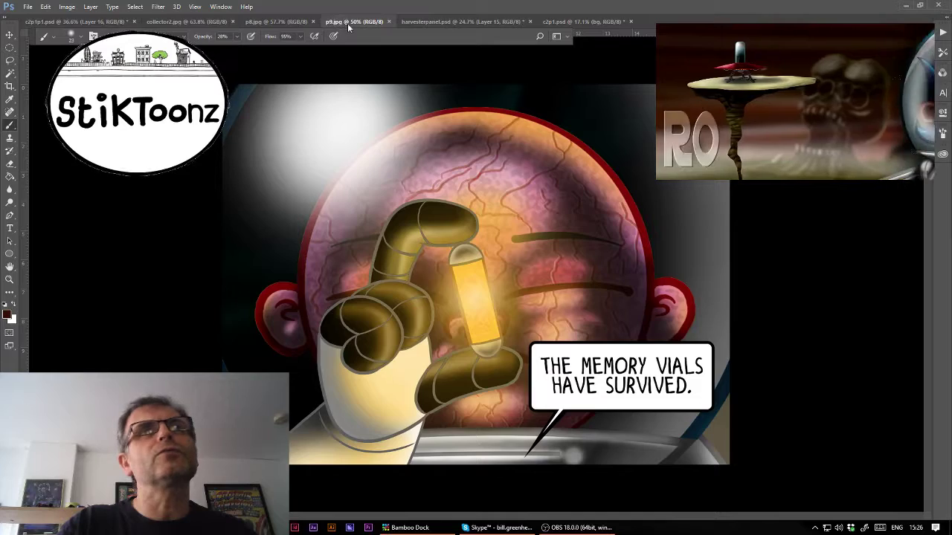
- Look over harvesterpanel.psd, then return to the c2p1p1.psd K-RUNK sketch
{"action": "left_click", "coordinate": [426, 22]}
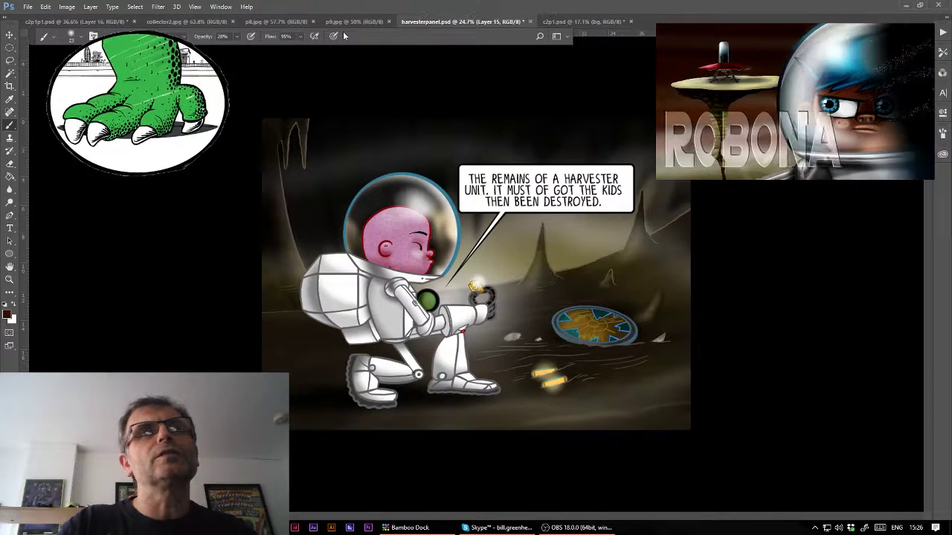
{"action": "left_click", "coordinate": [51, 23]}
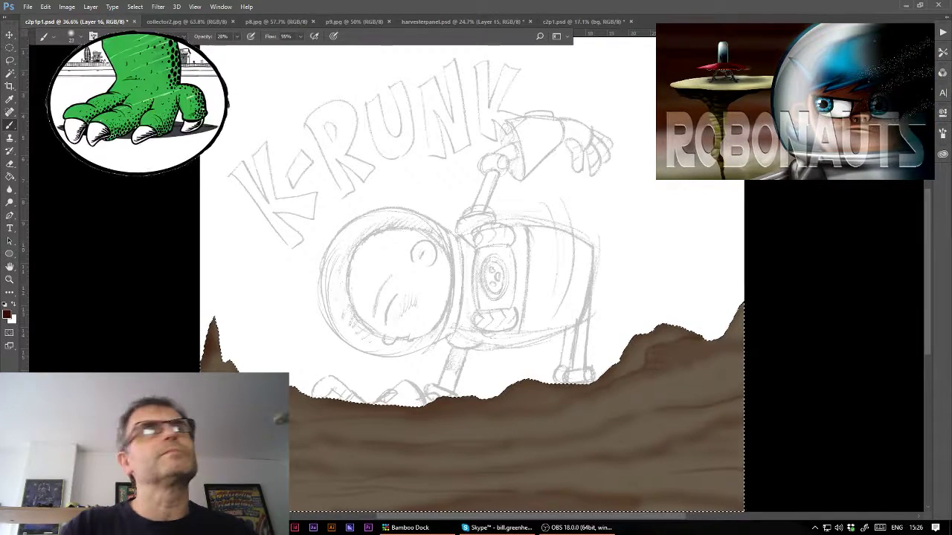
- Pick a light tan colour and brush soft highlights onto the ground at full-panel view
{"action": "left_click", "coordinate": [70, 36]}
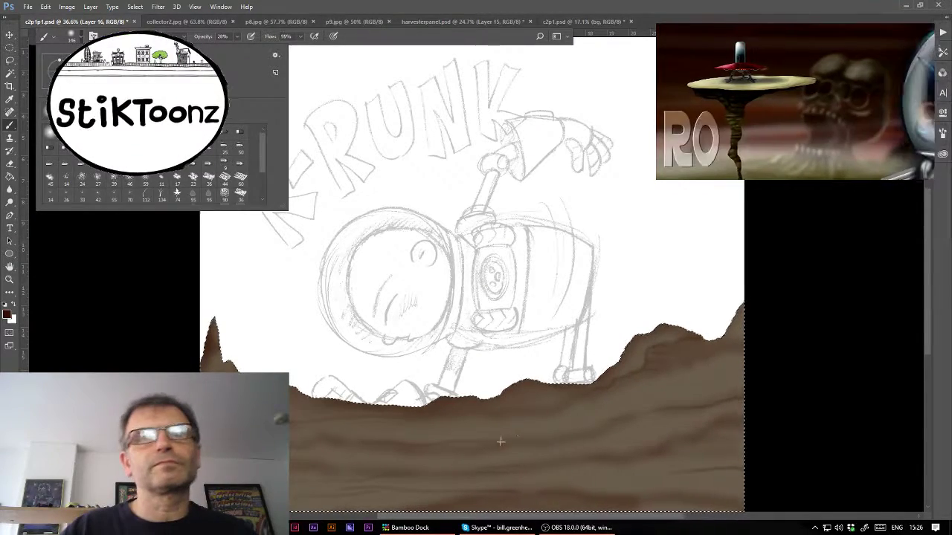
{"action": "left_click", "coordinate": [500, 441]}
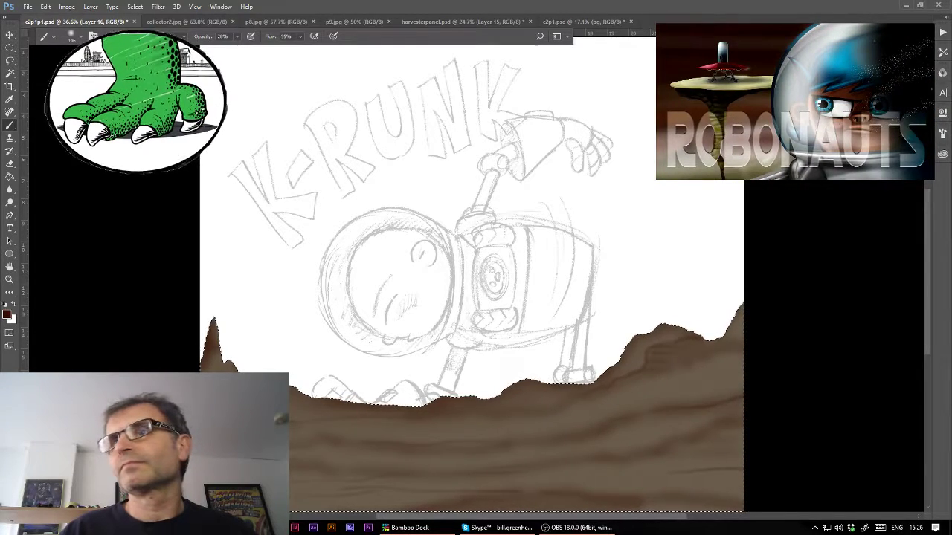
{"action": "left_click", "coordinate": [678, 385], "text": "alt"}
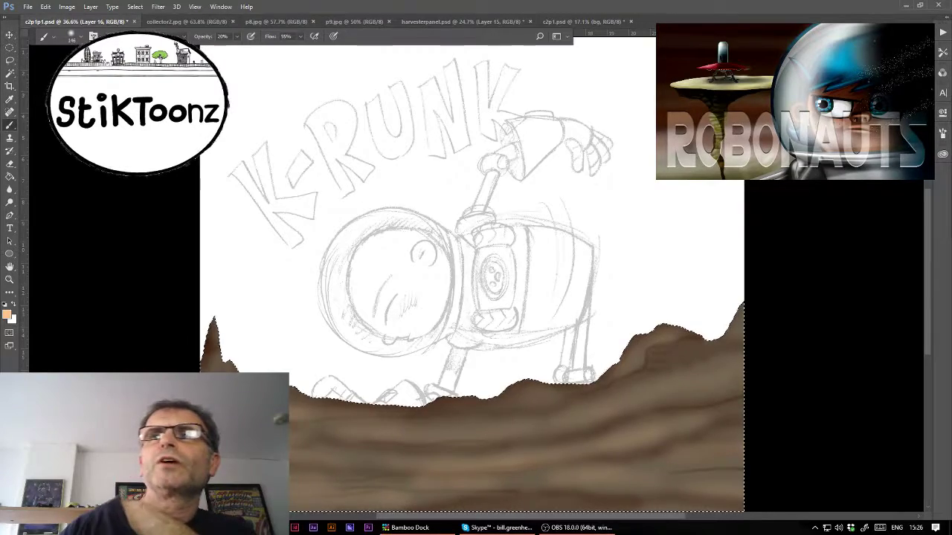
{"action": "key", "text": "ctrl+0"}
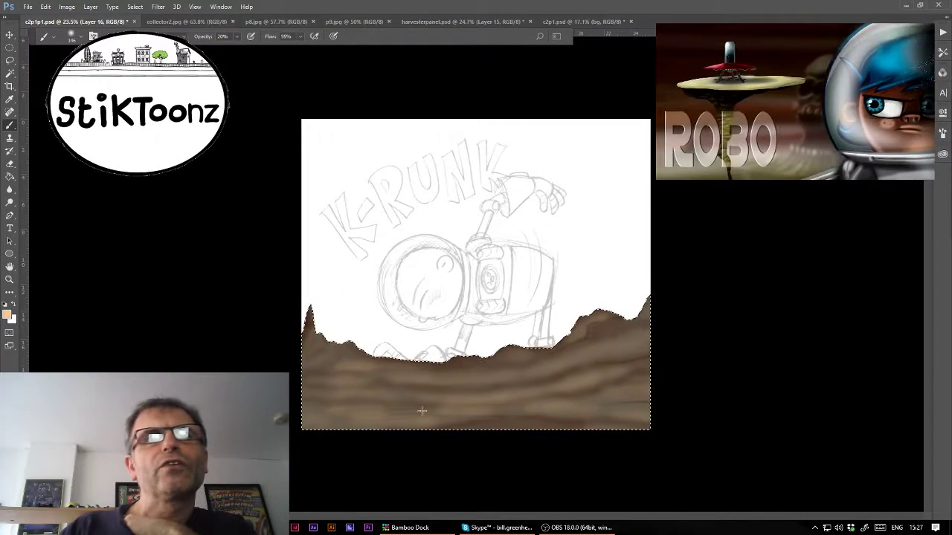
{"action": "mouse_move", "coordinate": [455, 431]}
{"action": "left_mouse_down"}
{"action": "mouse_move", "coordinate": [376, 398]}
{"action": "mouse_move", "coordinate": [476, 401]}
{"action": "left_mouse_up"}
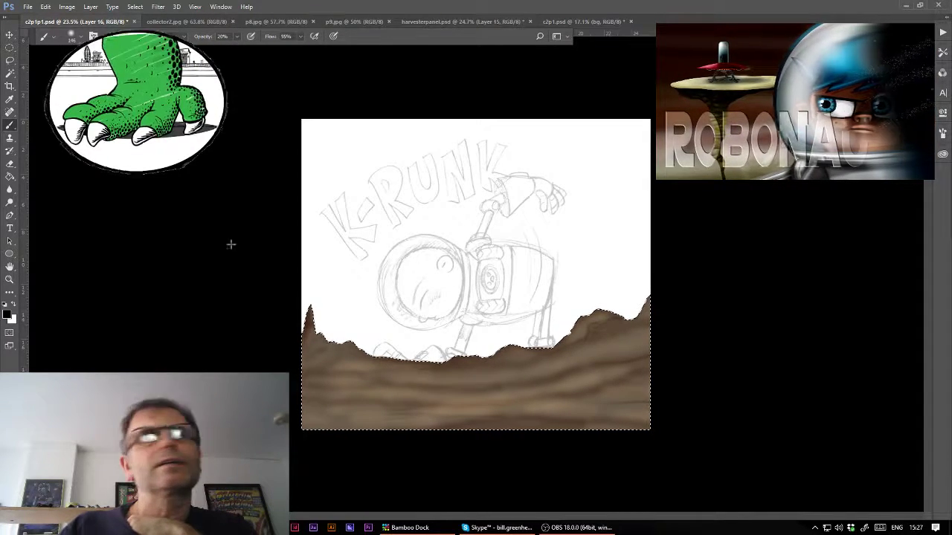
- Reset colours to black and darken the bottom of the ground with faint soft strokes
{"action": "key", "text": "d"}
{"action": "left_click", "coordinate": [82, 37]}
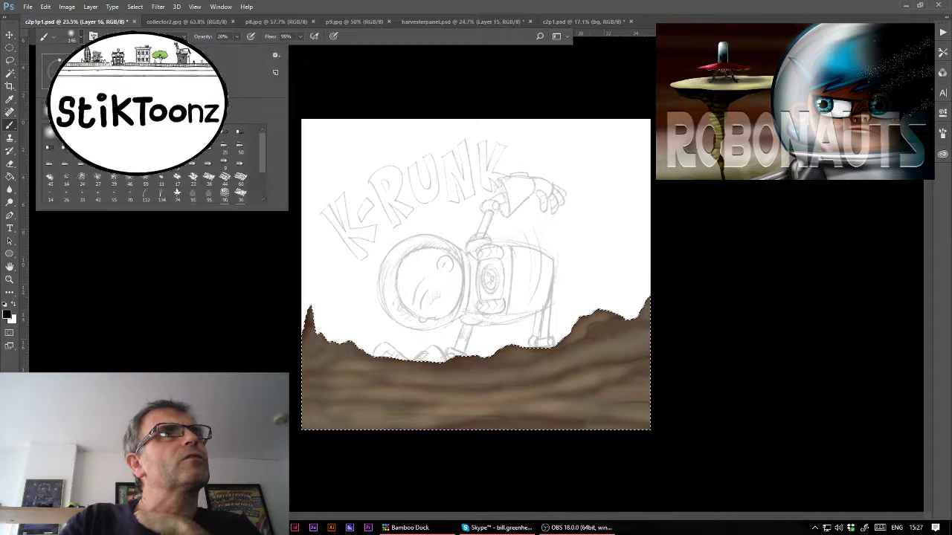
{"action": "key", "text": "Escape"}
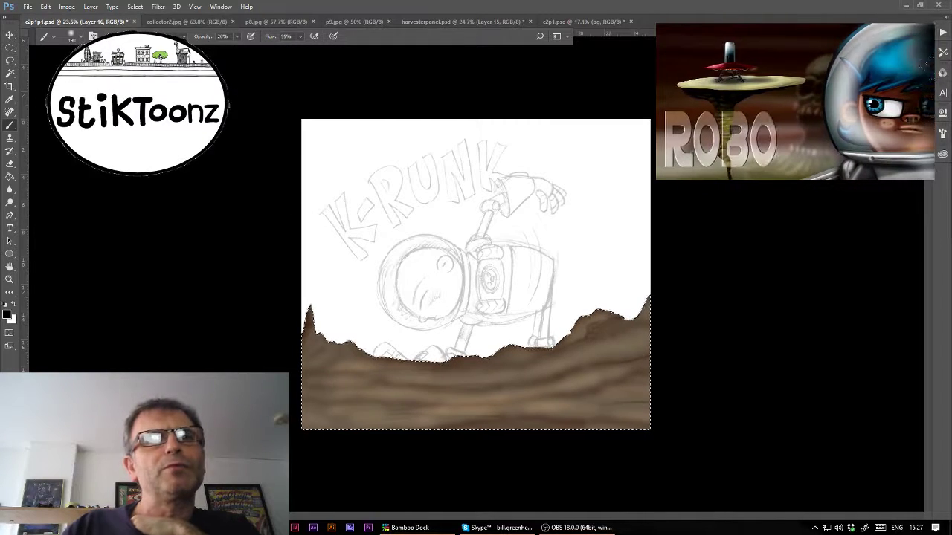
{"action": "left_click_drag", "start_coordinate": [309, 421], "coordinate": [692, 415]}
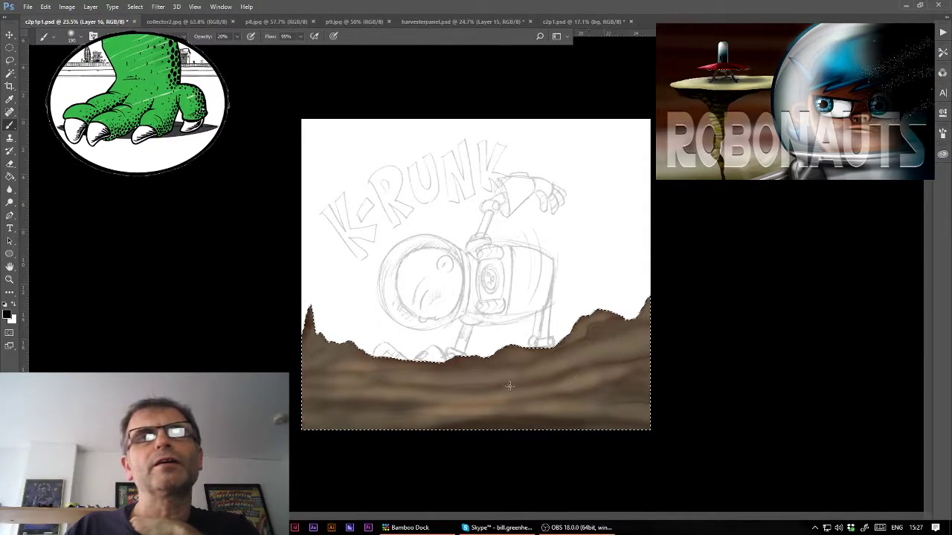
{"action": "left_click_drag", "start_coordinate": [509, 386], "coordinate": [417, 388]}
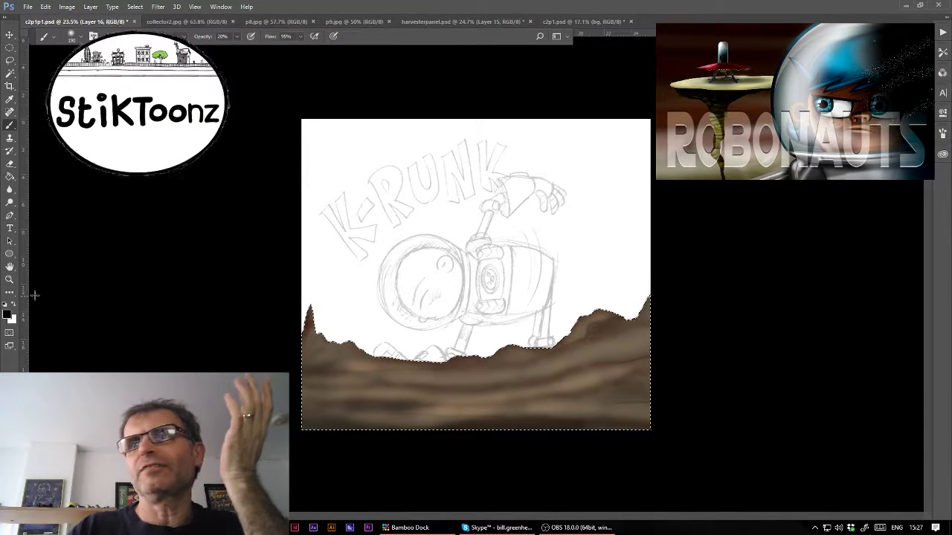
{"action": "left_click", "coordinate": [10, 279]}
{"action": "left_click_drag", "start_coordinate": [552, 442], "coordinate": [567, 410]}
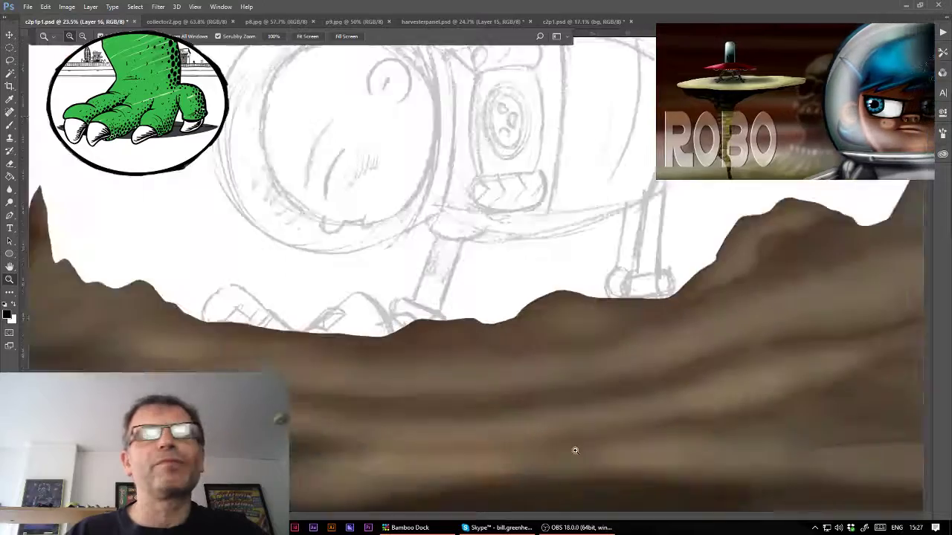
{"action": "left_click", "coordinate": [12, 126]}
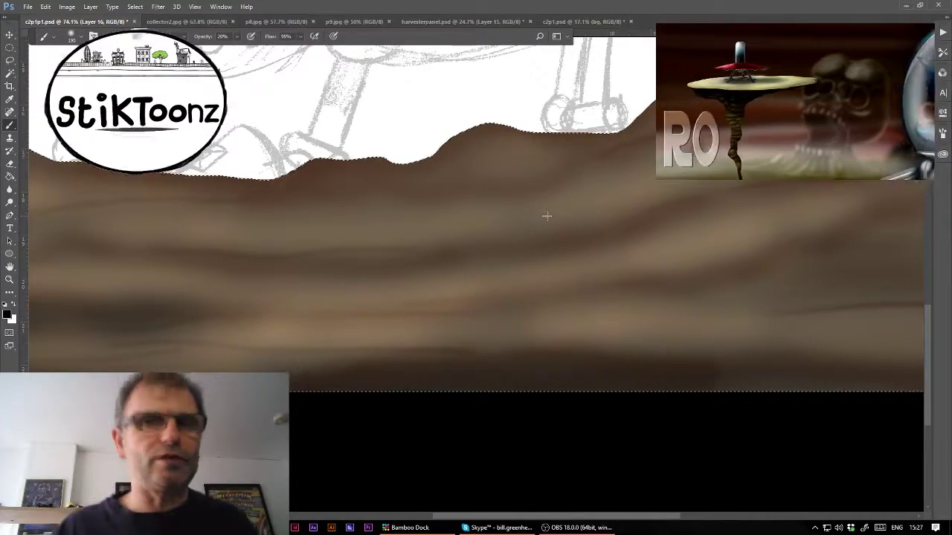
{"action": "key", "text": "ctrl+0"}
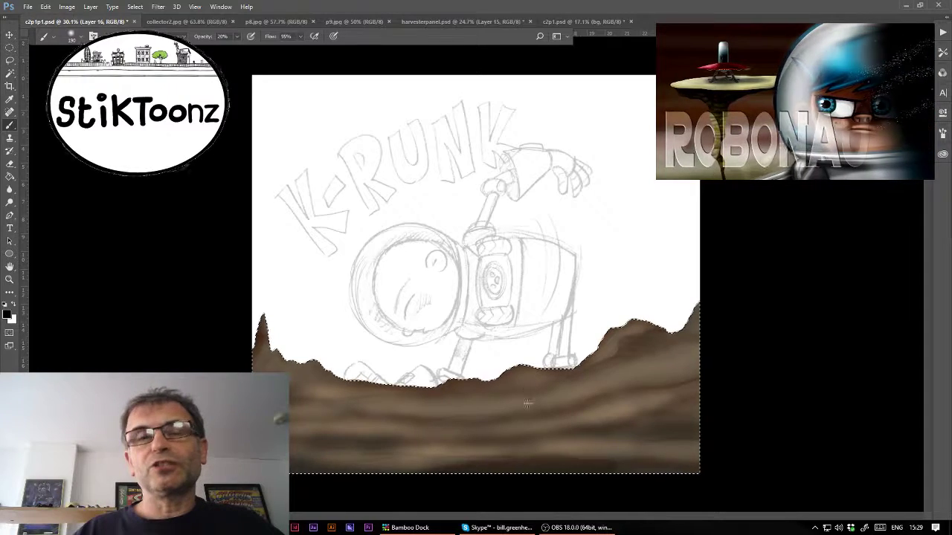
- Darken another stretch of ground, change the brush preset, and deselect the ground selection
{"action": "left_click_drag", "start_coordinate": [501, 447], "coordinate": [597, 445]}
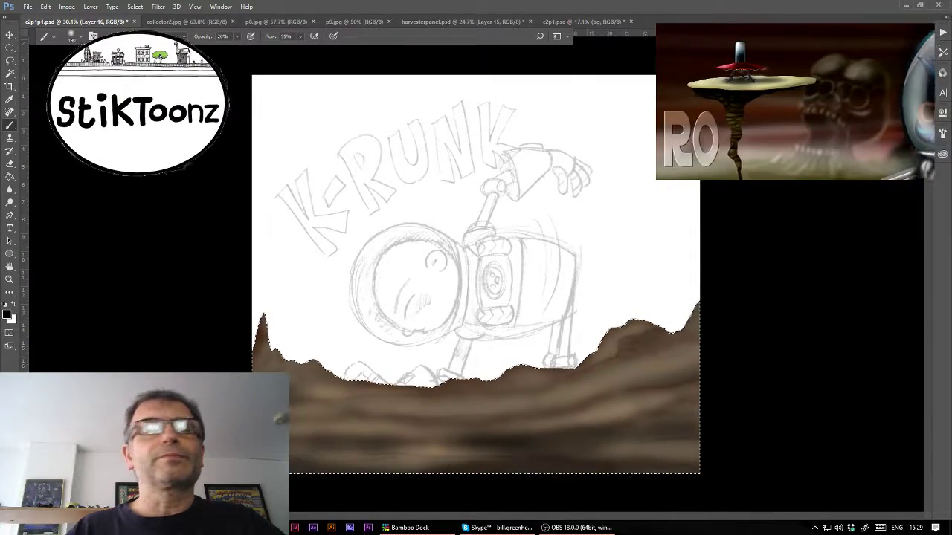
{"action": "left_click", "coordinate": [81, 39]}
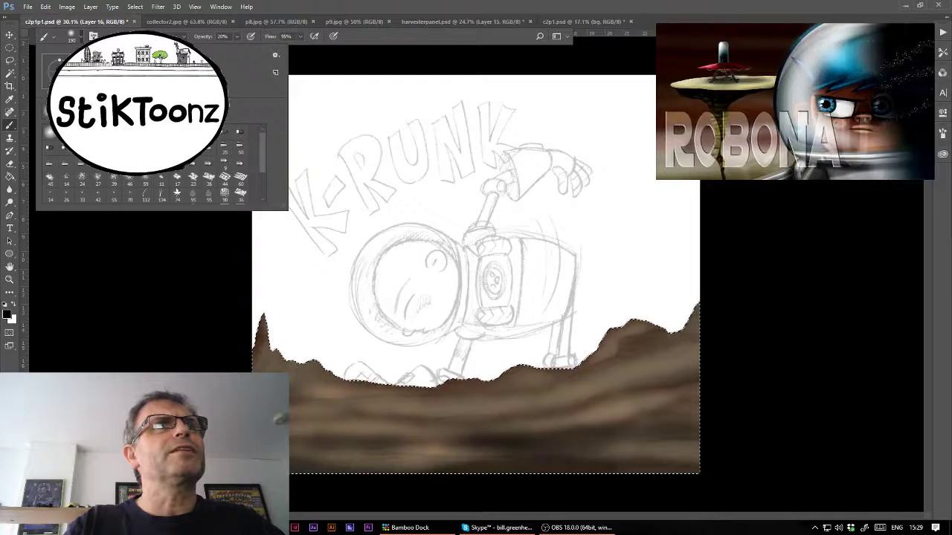
{"action": "key", "text": "Return"}
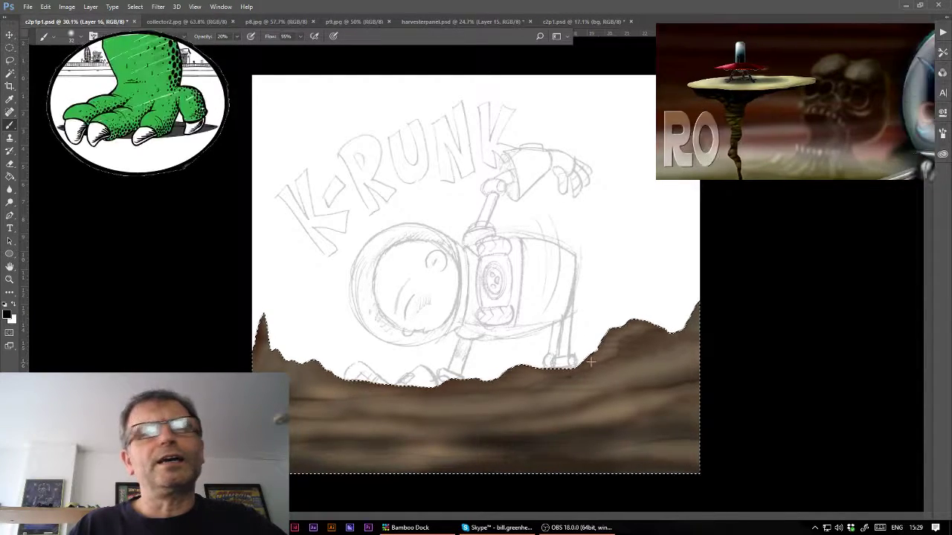
{"action": "key", "text": "ctrl+d"}
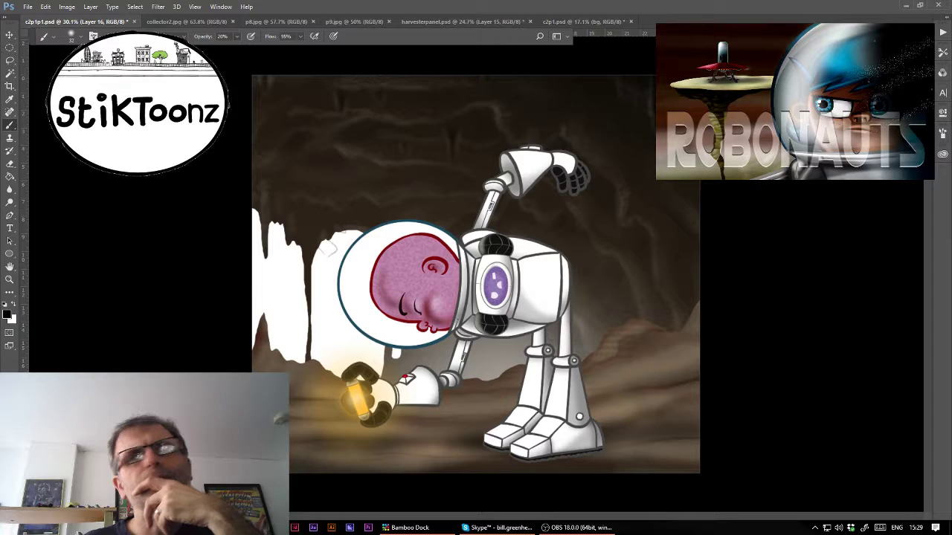
- On a new layer above bg, paint a soft white glow behind the helmet's left side
{"action": "key", "text": "alt+shift+bracketleft"}
{"action": "key", "text": "ctrl+shift+alt+n"}
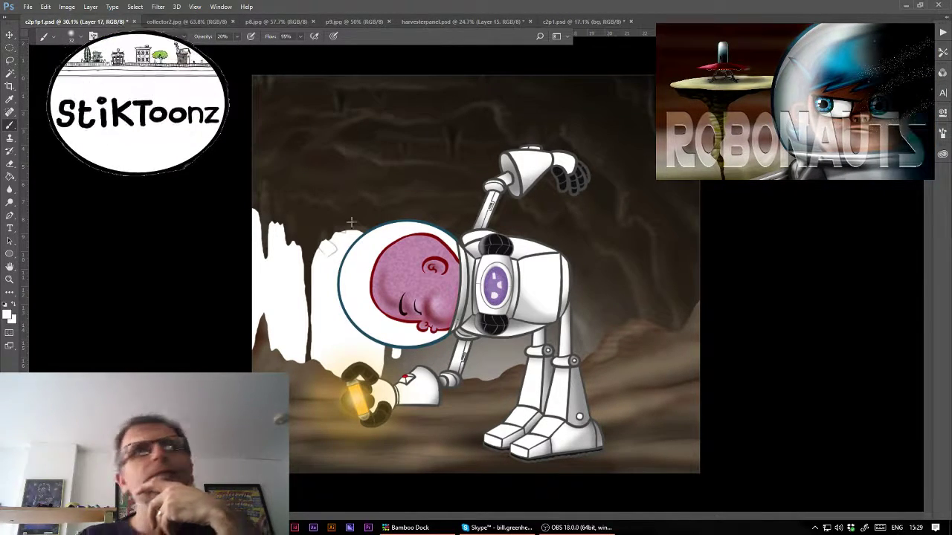
{"action": "key", "text": "x"}
{"action": "left_click", "coordinate": [73, 36]}
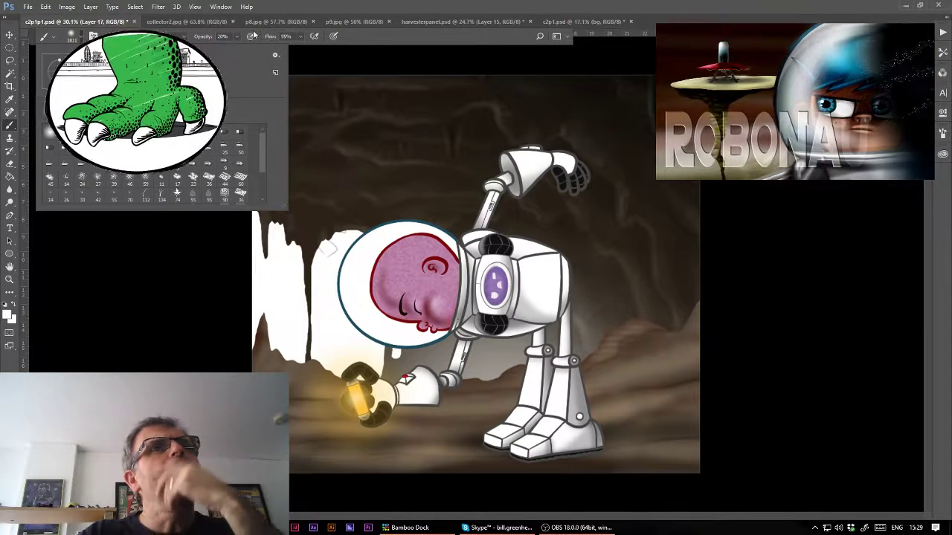
{"action": "left_click", "coordinate": [325, 250]}
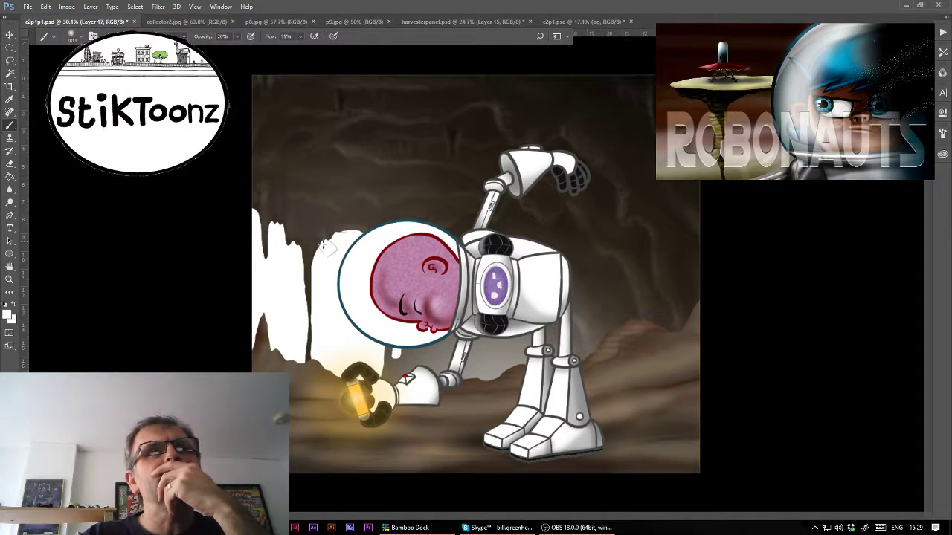
{"action": "left_click_drag", "start_coordinate": [323, 265], "coordinate": [325, 325]}
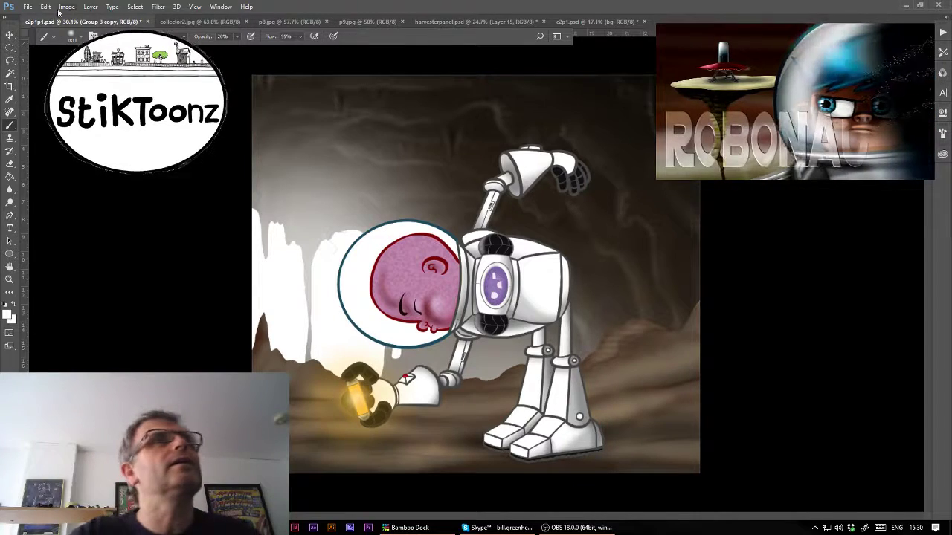
- Darken the ground and cave tones with a Levels midtone adjustment
{"action": "left_click", "coordinate": [67, 7]}
{"action": "mouse_move", "coordinate": [86, 36]}
{"action": "left_click", "coordinate": [197, 48]}
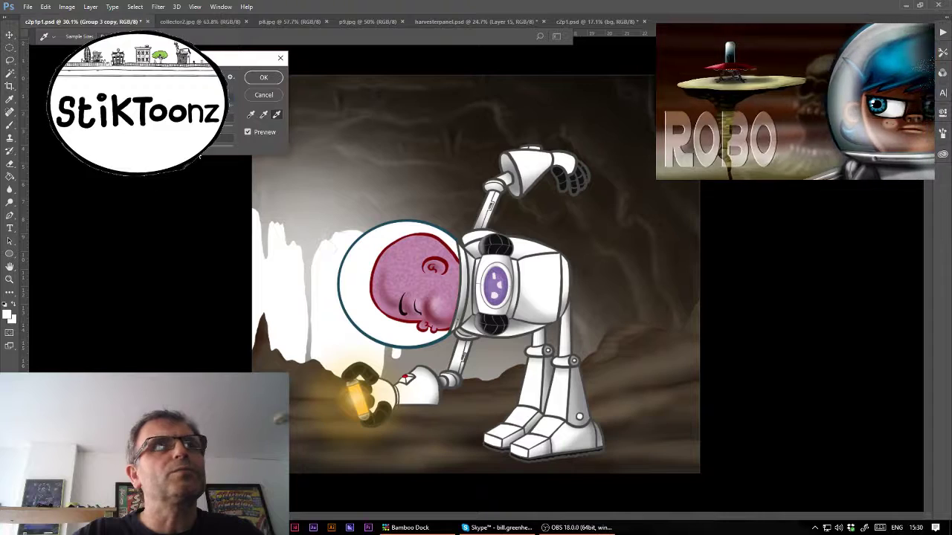
{"action": "left_click_drag", "start_coordinate": [199, 157], "coordinate": [208, 153]}
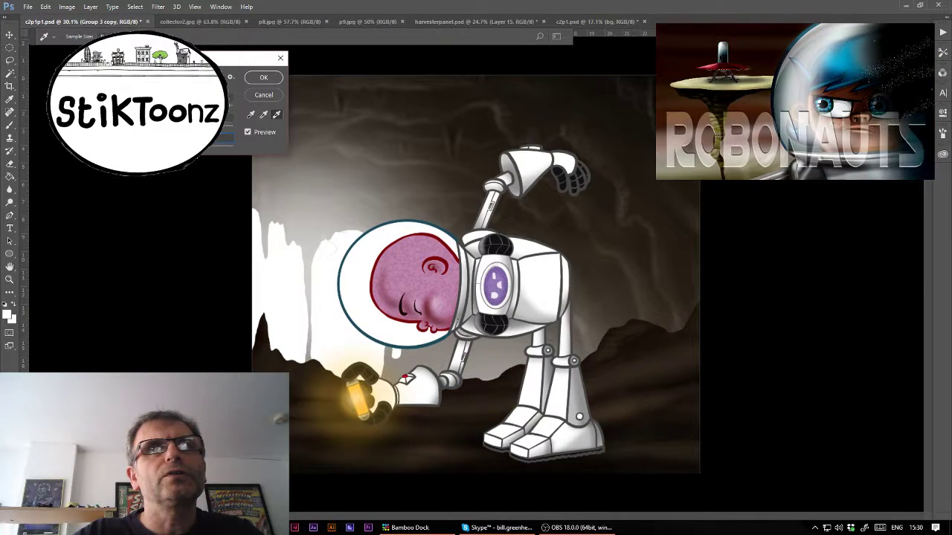
{"action": "left_click", "coordinate": [264, 78]}
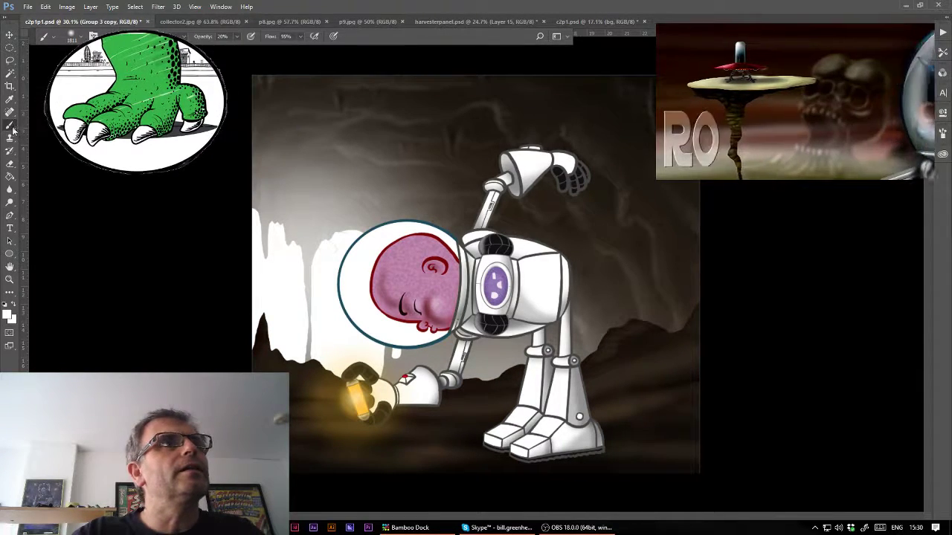
- Switch to the Eraser tool and choose its brush preset
{"action": "left_click", "coordinate": [10, 163]}
{"action": "left_click", "coordinate": [75, 36]}
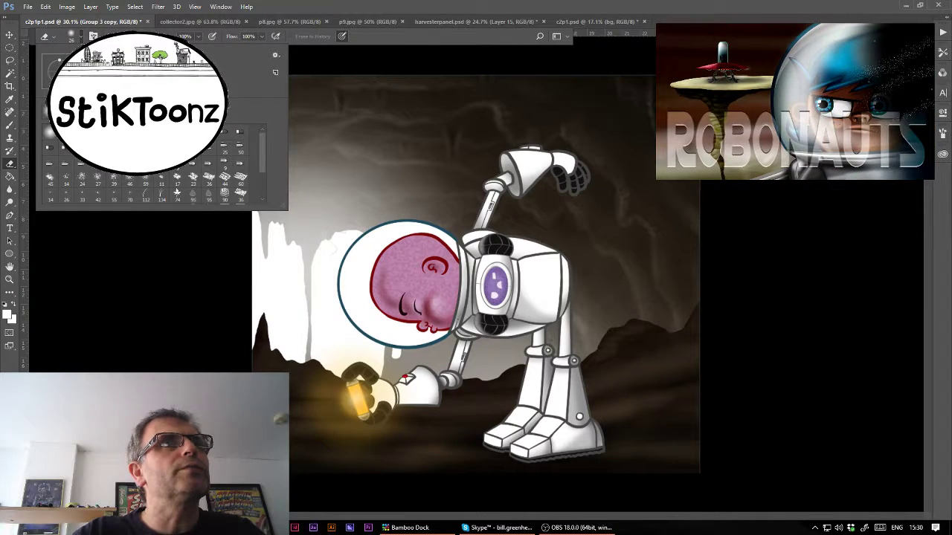
{"action": "left_click", "coordinate": [265, 318]}
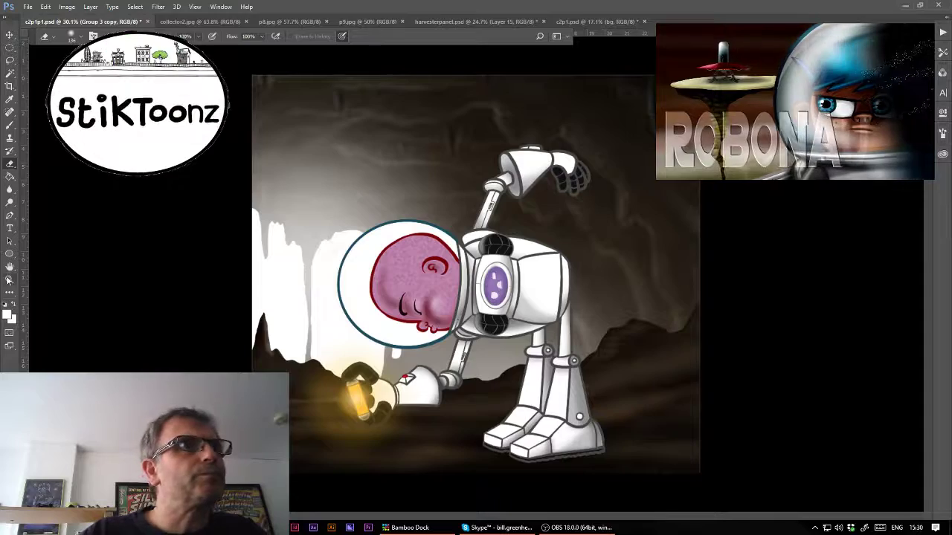
- Zoom in on the left rock peak and erase to history to restore light streaks
{"action": "key", "text": "z"}
{"action": "left_click_drag", "start_coordinate": [283, 359], "coordinate": [330, 355]}
{"action": "scroll", "coordinate": [147, 215], "scroll_direction": "left", "scroll_amount": 5}
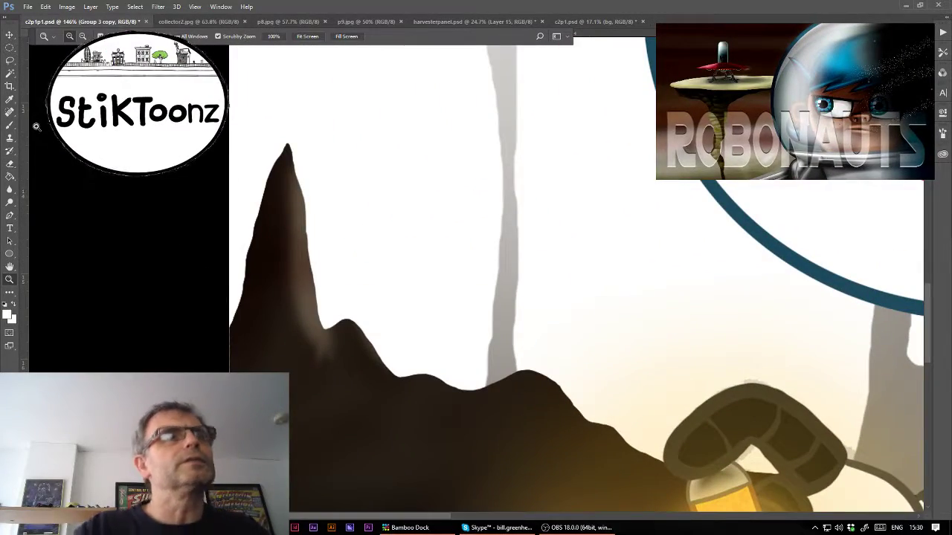
{"action": "key", "text": "e"}
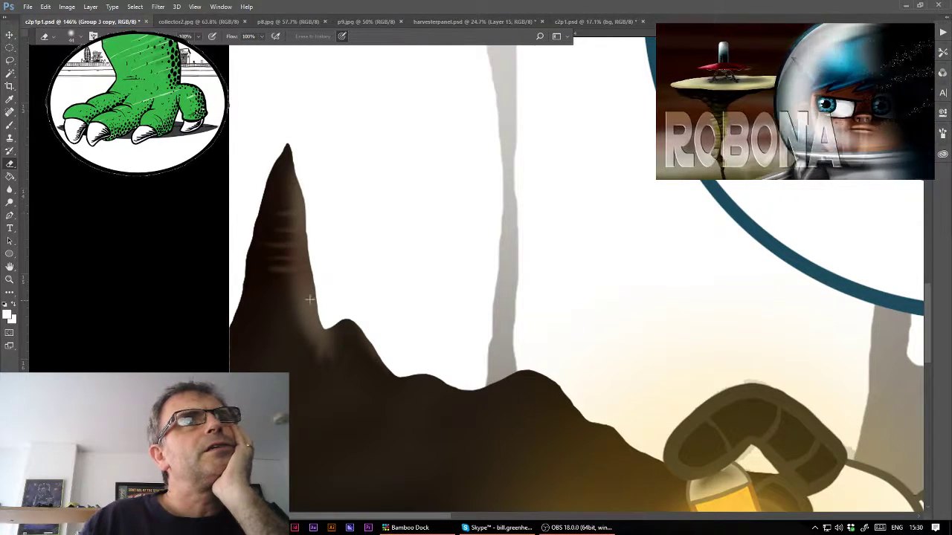
{"action": "left_click_drag", "start_coordinate": [322, 334], "coordinate": [322, 348]}
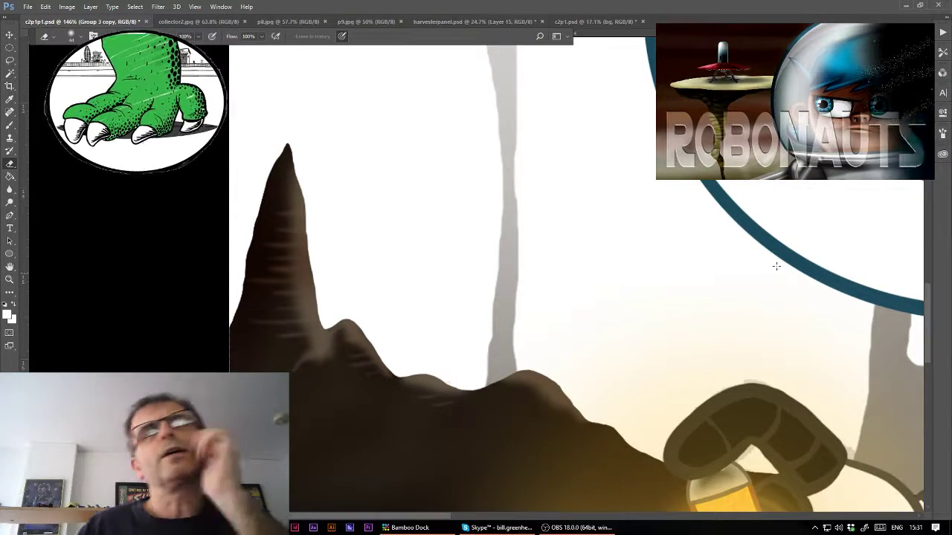
- Restore light streaks in the ground beside the glowing hand, then fit the image on screen
{"action": "left_click_drag", "start_coordinate": [590, 414], "coordinate": [397, 228]}
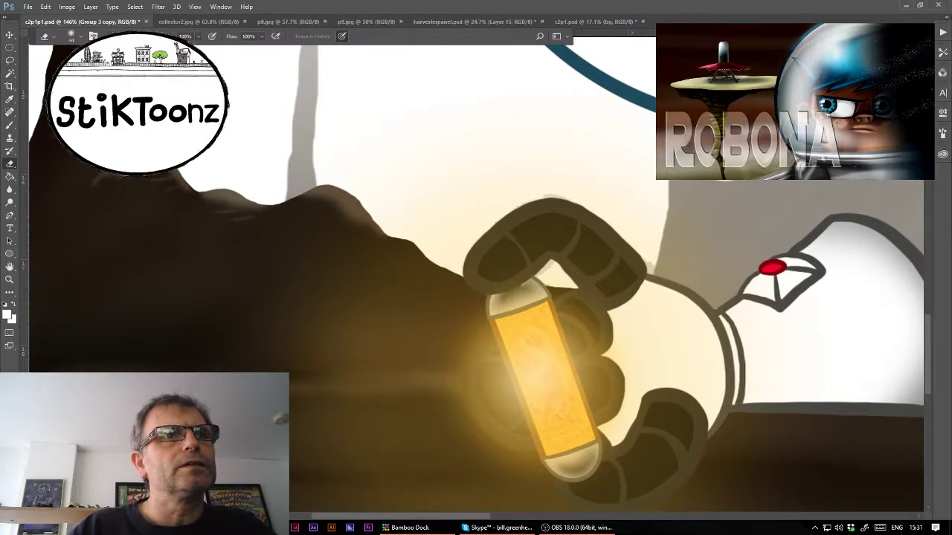
{"action": "left_click_drag", "start_coordinate": [294, 419], "coordinate": [422, 421]}
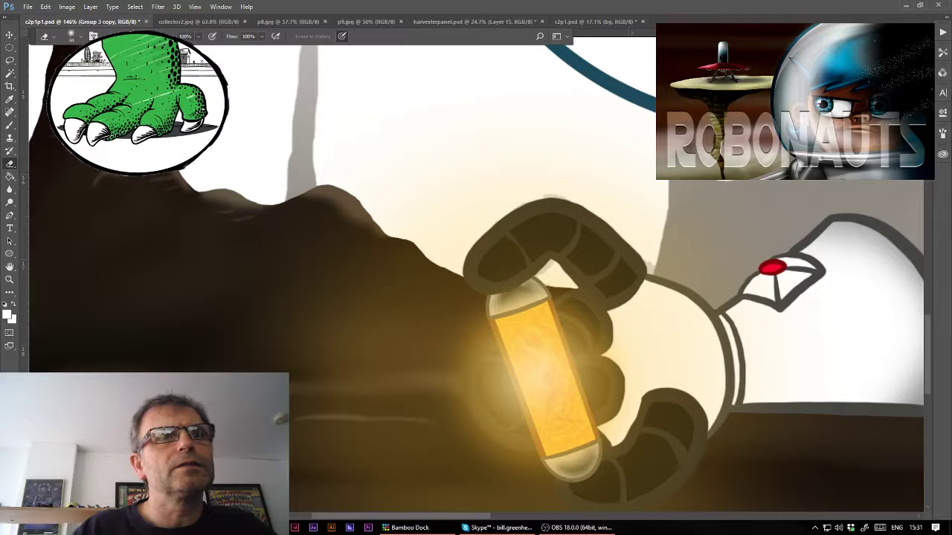
{"action": "left_click_drag", "start_coordinate": [363, 450], "coordinate": [305, 450]}
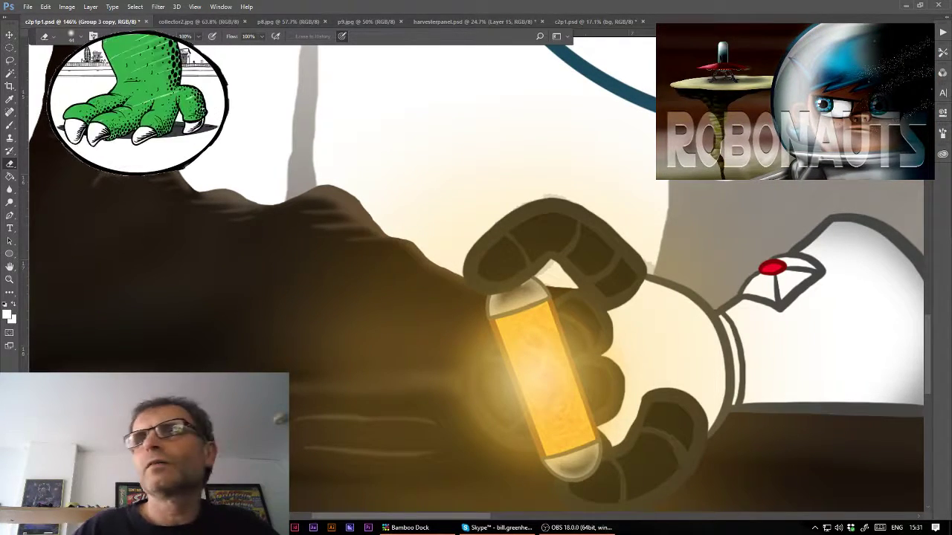
{"action": "key", "text": "ctrl+0"}
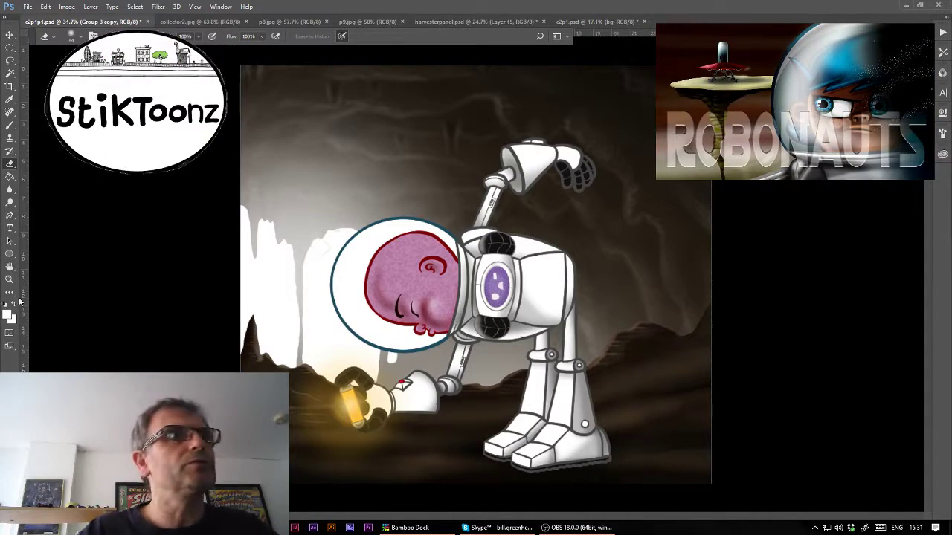
- Zoom in on the robot and brush faint light highlights on the dark rock edges
{"action": "key", "text": "z"}
{"action": "left_click_drag", "start_coordinate": [238, 260], "coordinate": [289, 258]}
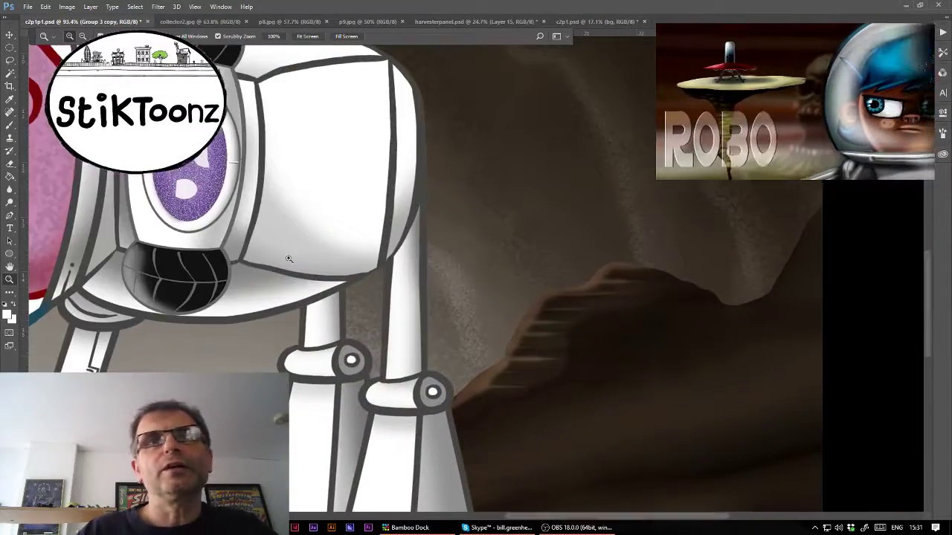
{"action": "key", "text": "b"}
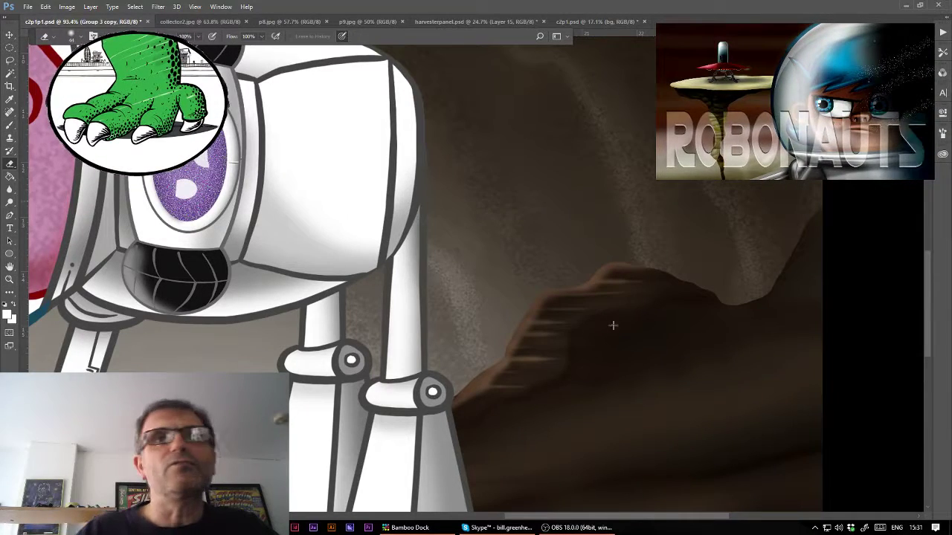
{"action": "left_click_drag", "start_coordinate": [582, 333], "coordinate": [571, 366]}
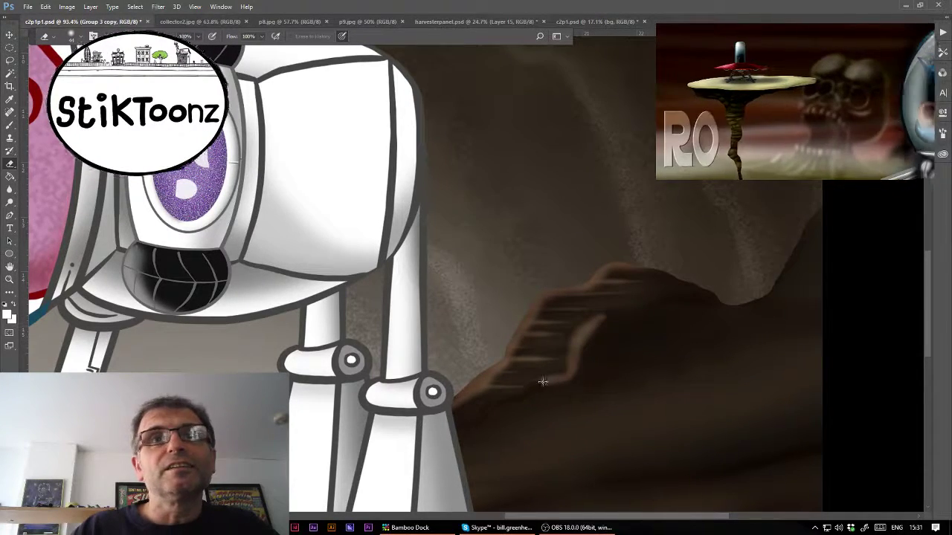
{"action": "left_click_drag", "start_coordinate": [494, 408], "coordinate": [469, 429]}
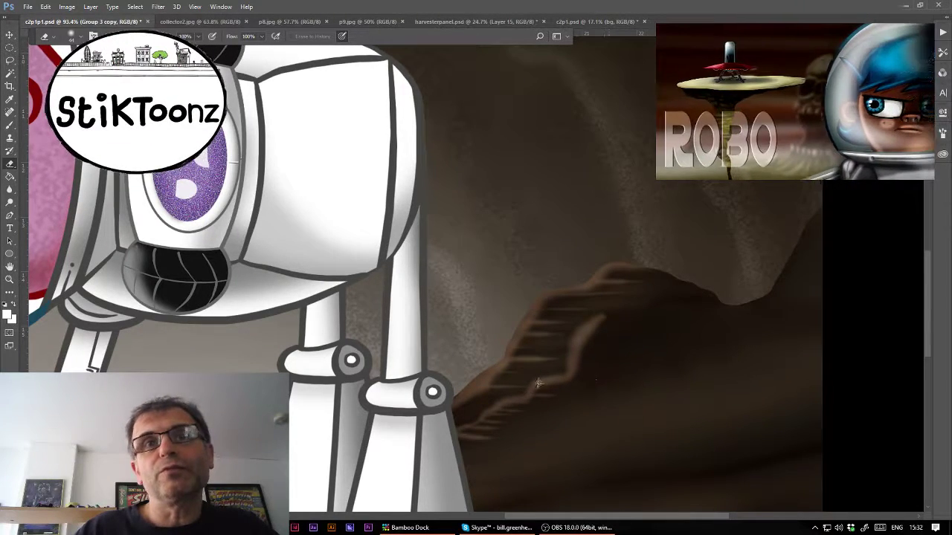
- Add light highlights along the mountain ridge behind the robot and the lower ridge line
{"action": "left_click_drag", "start_coordinate": [600, 319], "coordinate": [739, 299]}
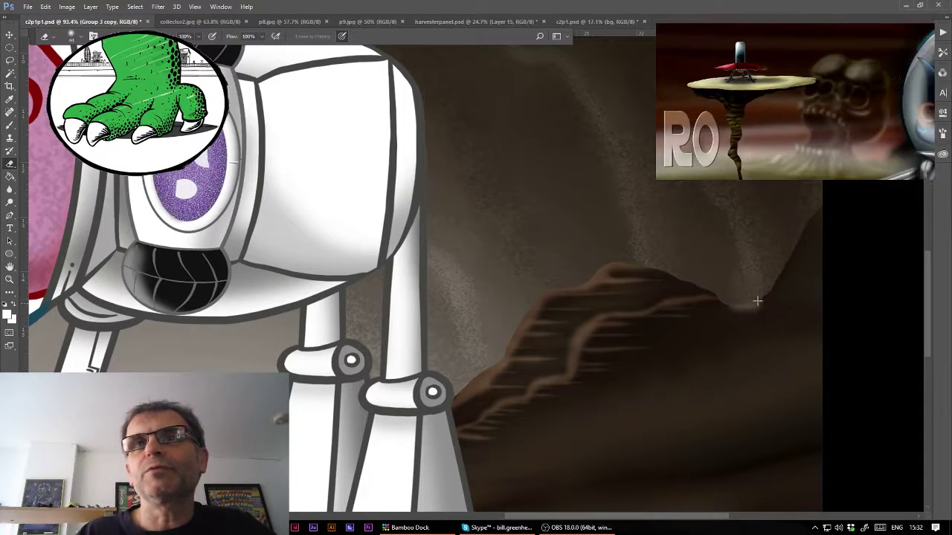
{"action": "left_click_drag", "start_coordinate": [757, 300], "coordinate": [817, 208]}
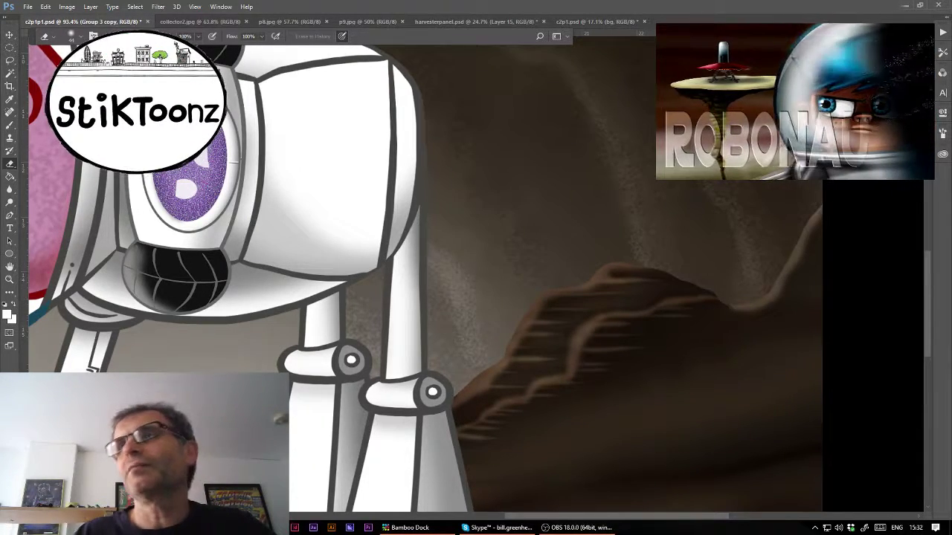
{"action": "left_click_drag", "start_coordinate": [762, 433], "coordinate": [863, 298]}
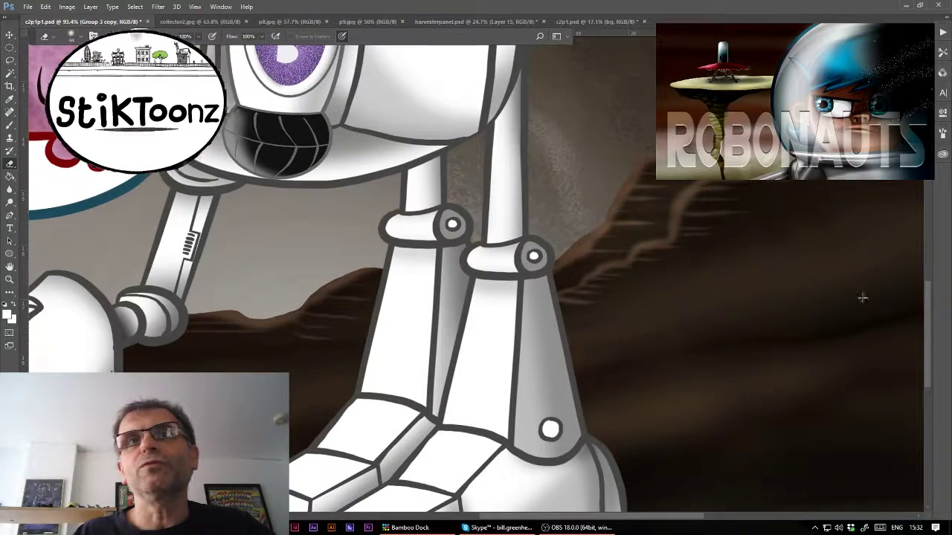
{"action": "left_click_drag", "start_coordinate": [666, 356], "coordinate": [893, 322]}
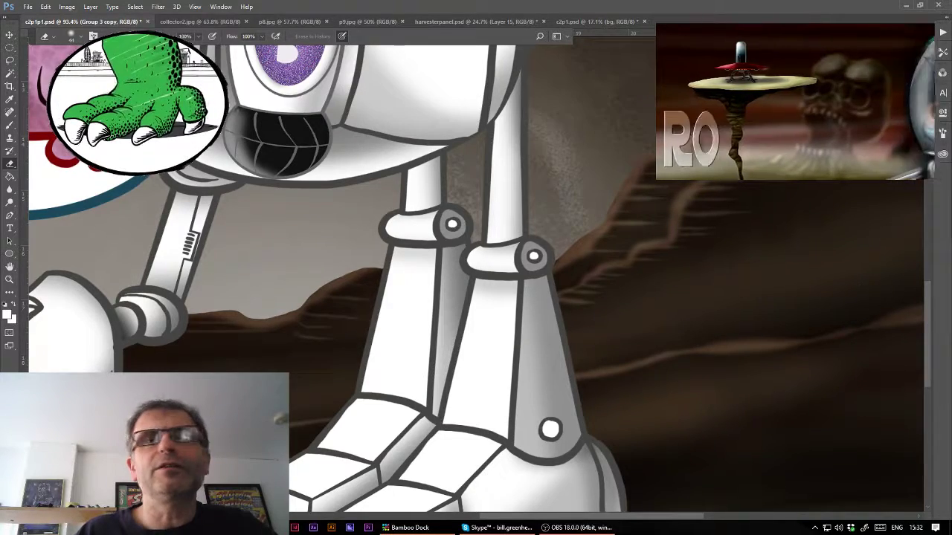
- Paint faint highlights along the ridges near the glowing hand, the lower ground and lower left
{"action": "left_click_drag", "start_coordinate": [602, 312], "coordinate": [939, 253]}
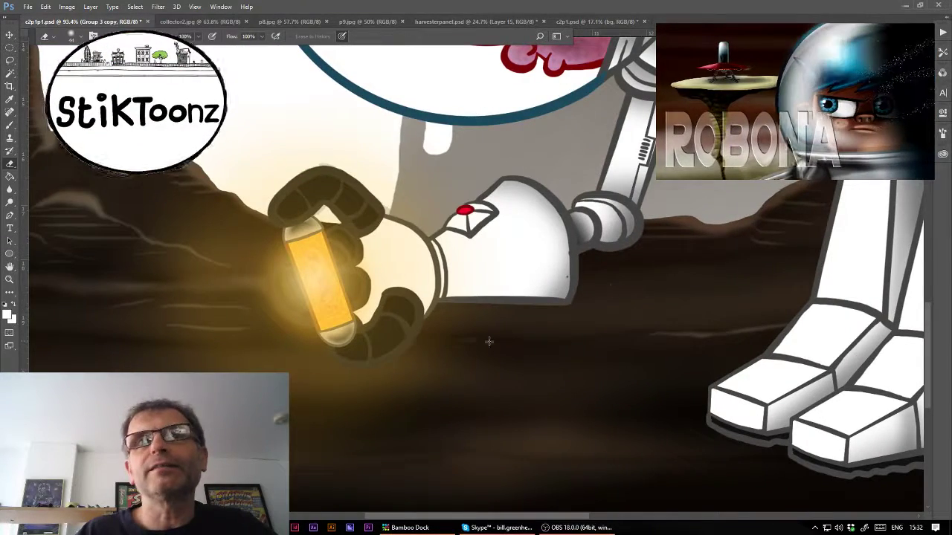
{"action": "left_click_drag", "start_coordinate": [525, 343], "coordinate": [585, 343]}
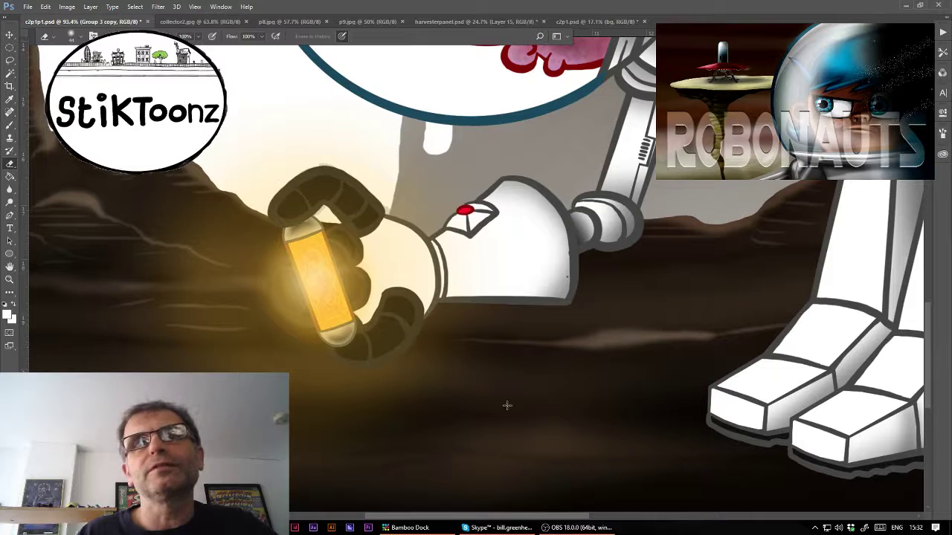
{"action": "left_click_drag", "start_coordinate": [347, 450], "coordinate": [744, 419]}
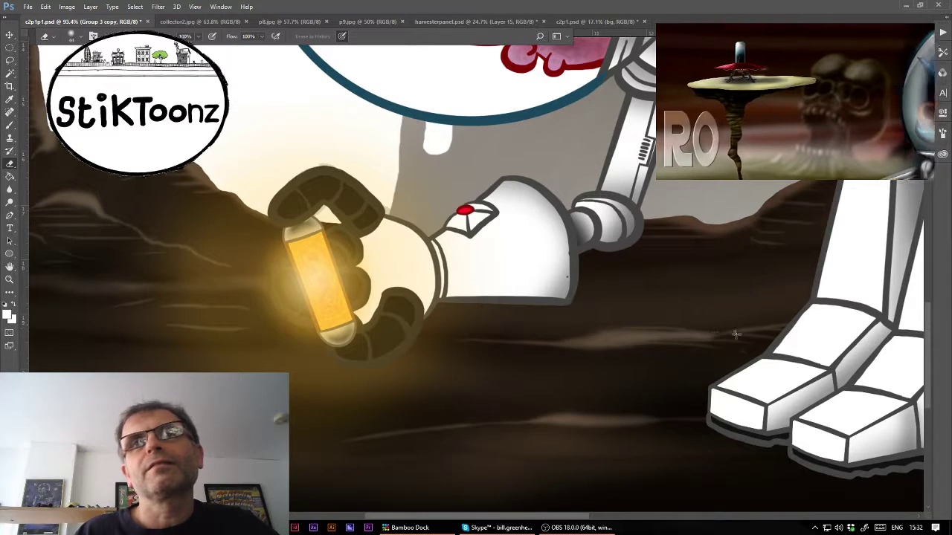
{"action": "left_click_drag", "start_coordinate": [119, 355], "coordinate": [349, 355]}
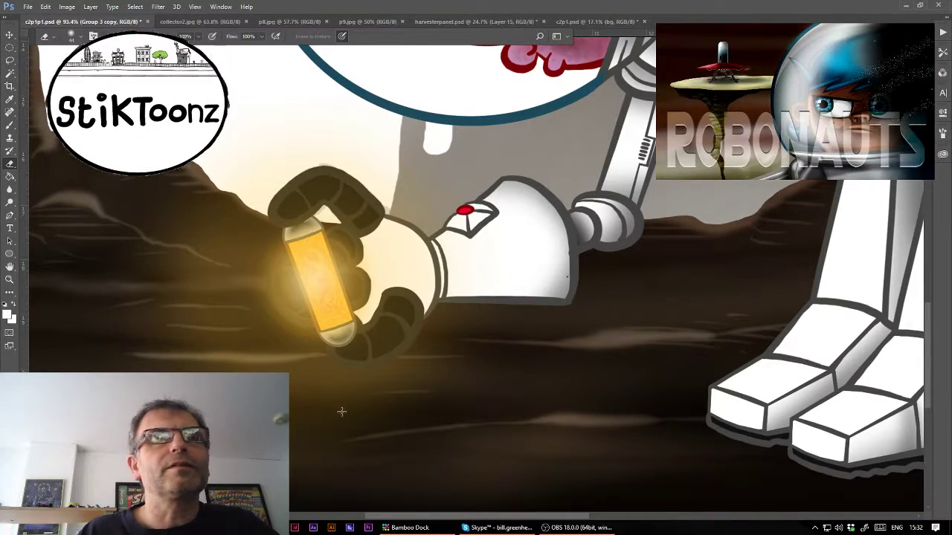
{"action": "scroll", "coordinate": [53, 284], "scroll_direction": "left", "scroll_amount": 2}
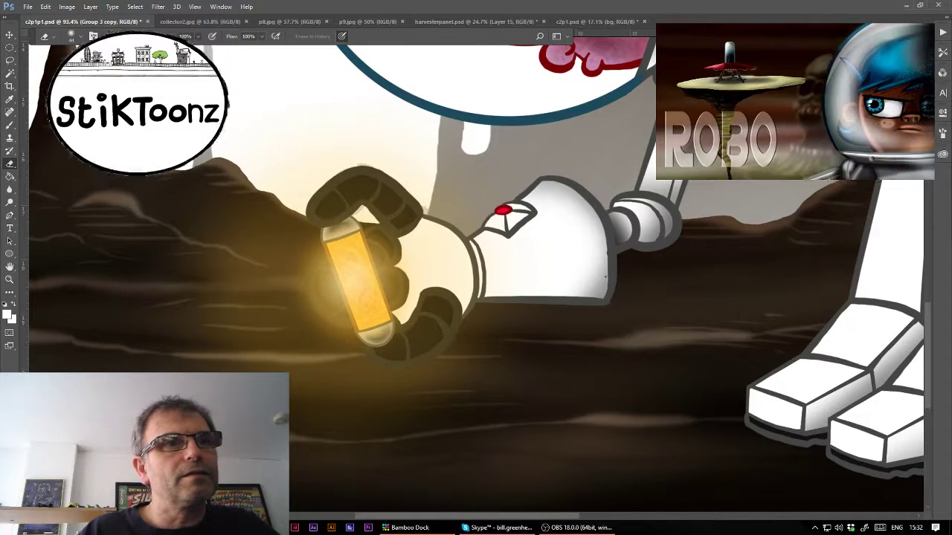
- Streak light across the dark ground, extend the ridge highlight down-left, and fit the image
{"action": "left_click_drag", "start_coordinate": [446, 466], "coordinate": [825, 470]}
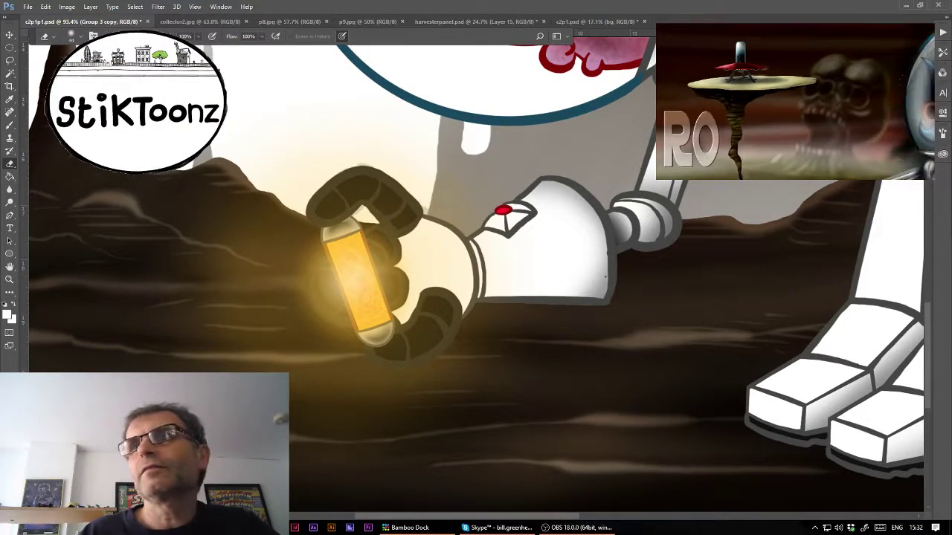
{"action": "left_click_drag", "start_coordinate": [261, 294], "coordinate": [262, 262]}
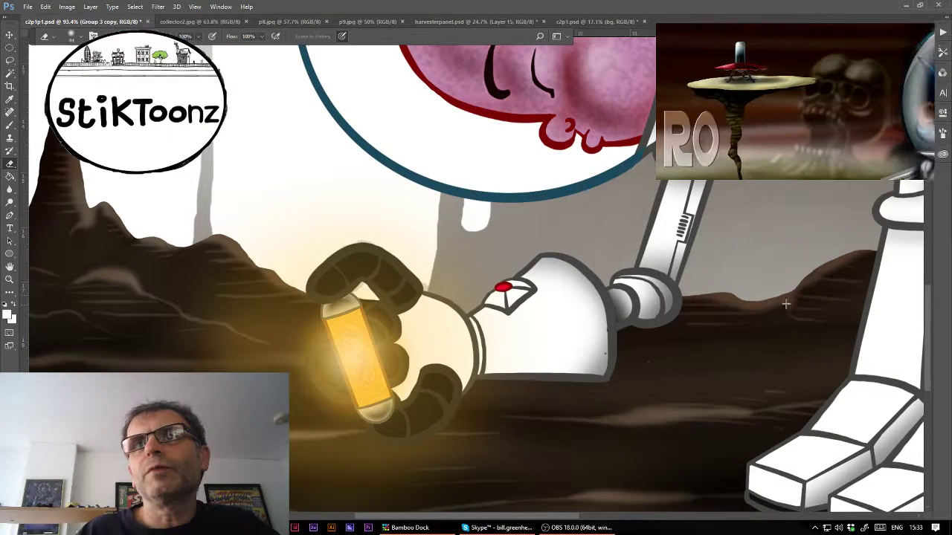
{"action": "mouse_move", "coordinate": [915, 350]}
{"action": "left_mouse_down"}
{"action": "mouse_move", "coordinate": [689, 333]}
{"action": "mouse_move", "coordinate": [725, 302]}
{"action": "mouse_move", "coordinate": [827, 262]}
{"action": "mouse_move", "coordinate": [891, 276]}
{"action": "left_mouse_up"}
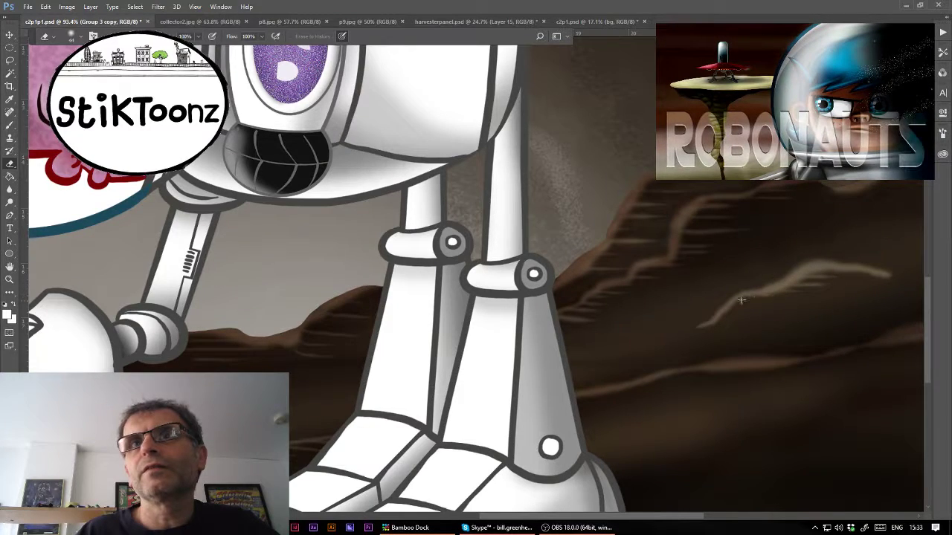
{"action": "left_click_drag", "start_coordinate": [735, 306], "coordinate": [660, 341]}
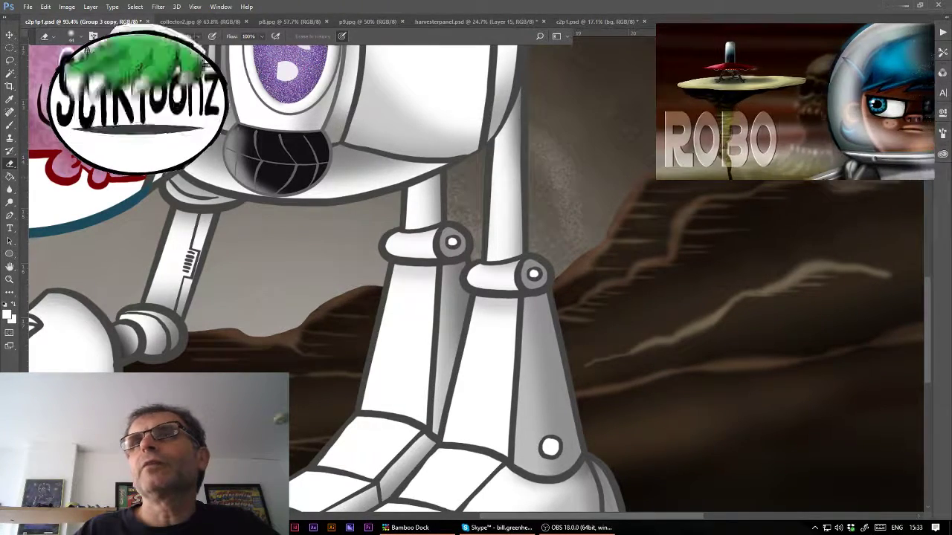
{"action": "scroll", "coordinate": [476, 275], "scroll_direction": "up", "scroll_amount": 5}
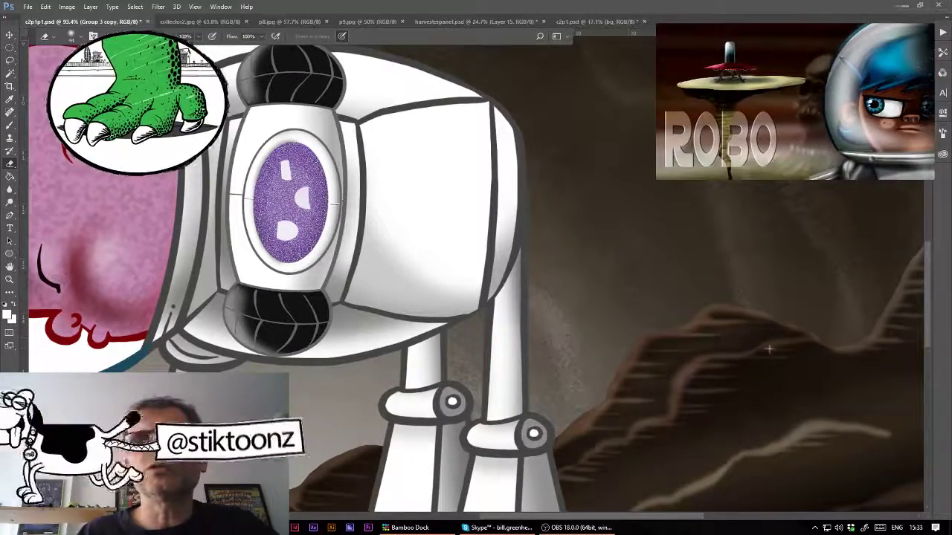
{"action": "key", "text": "ctrl+0"}
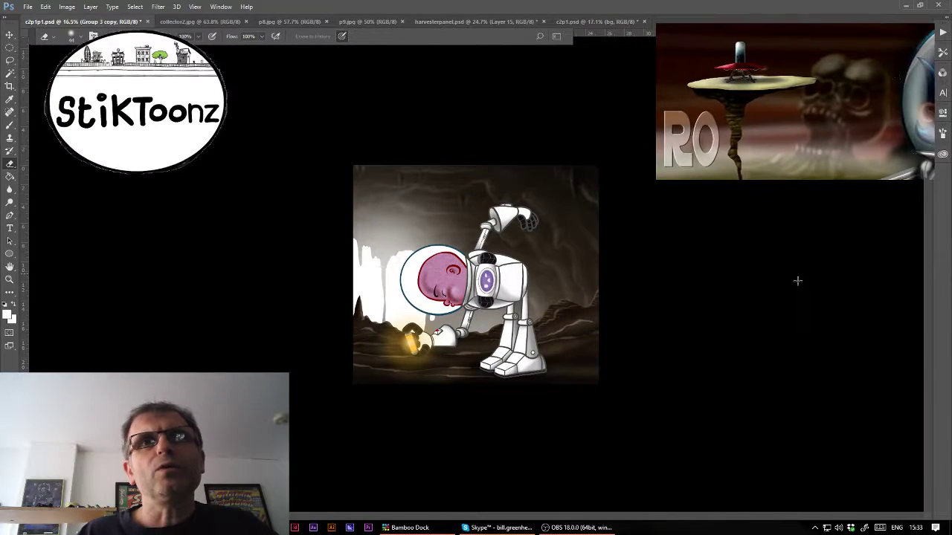
- Browse the brush tip presets and make Layer 18 active with the Brush tool
{"action": "left_click", "coordinate": [75, 35]}
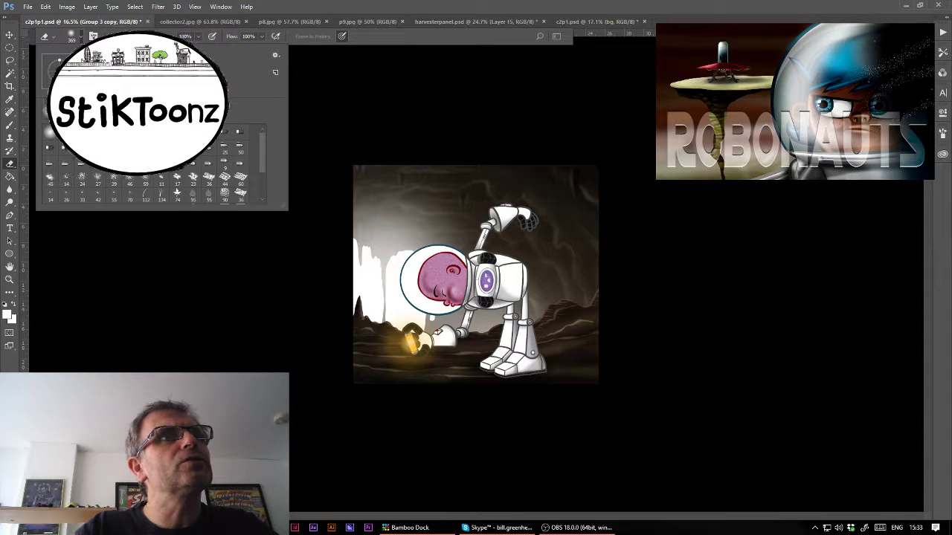
{"action": "left_click", "coordinate": [197, 42]}
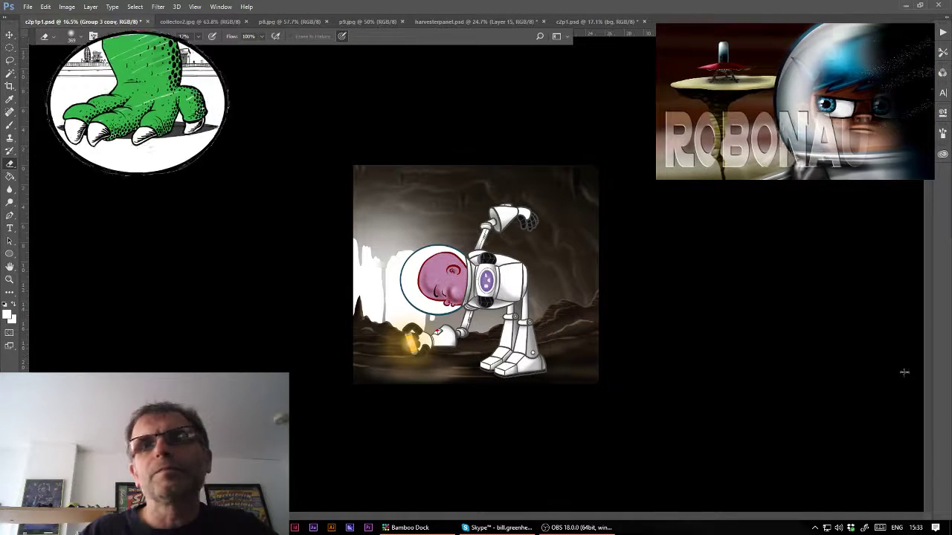
{"action": "key", "text": "ctrl+shift+alt+n"}
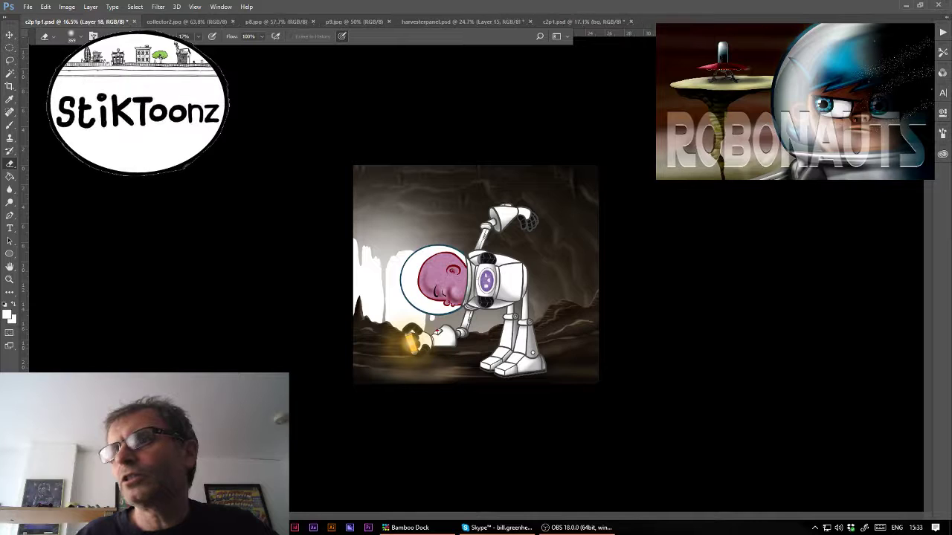
{"action": "left_click", "coordinate": [11, 124]}
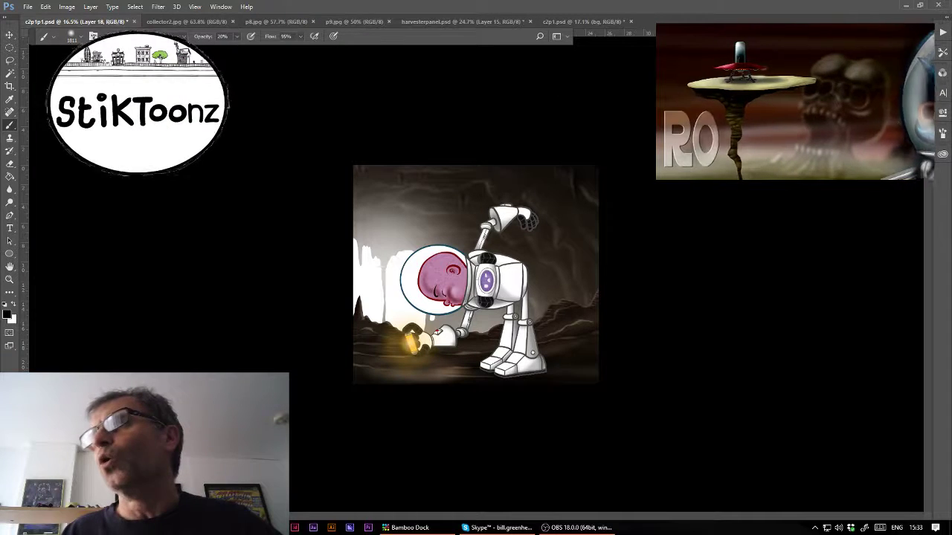
- Choose a brush preset, then make the bg layer active and open the Image menu
{"action": "left_click", "coordinate": [77, 36]}
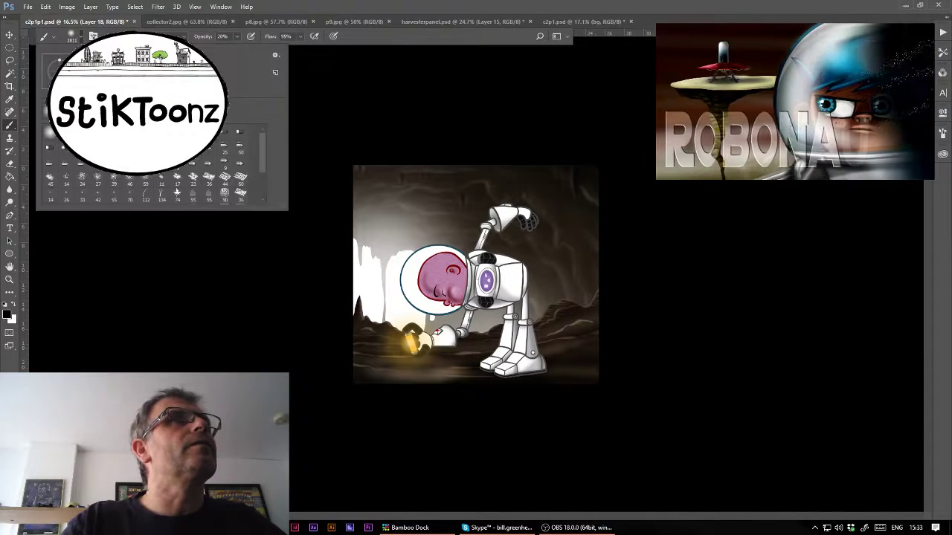
{"action": "left_click", "coordinate": [551, 365]}
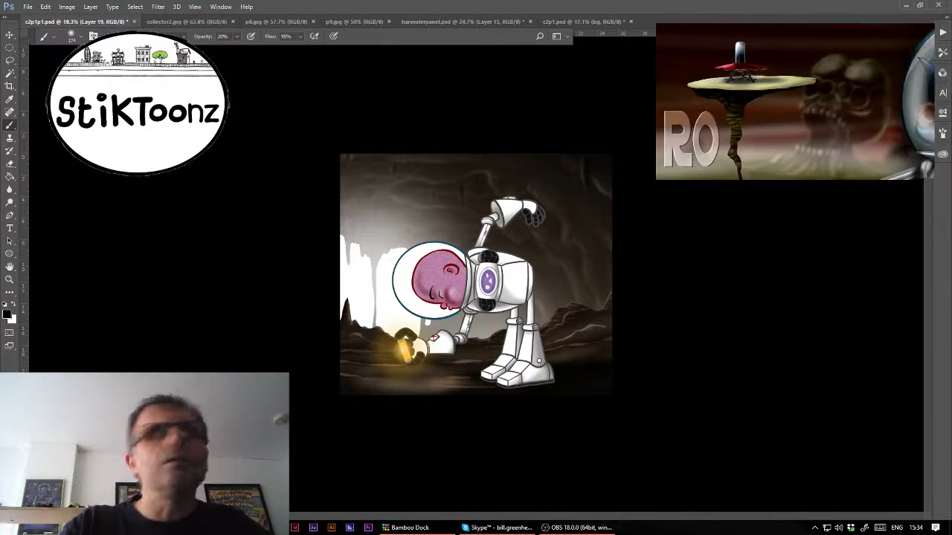
{"action": "key", "text": "alt+comma"}
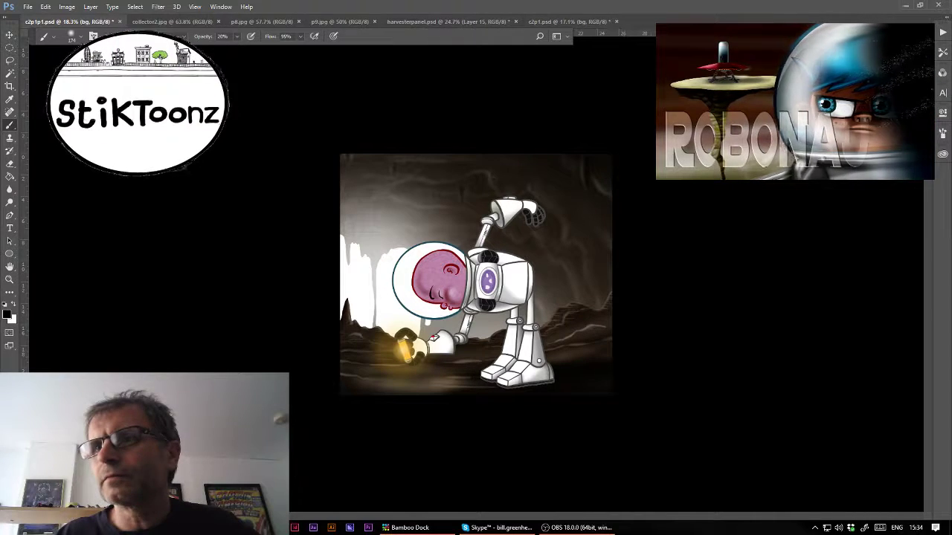
{"action": "left_click", "coordinate": [66, 7]}
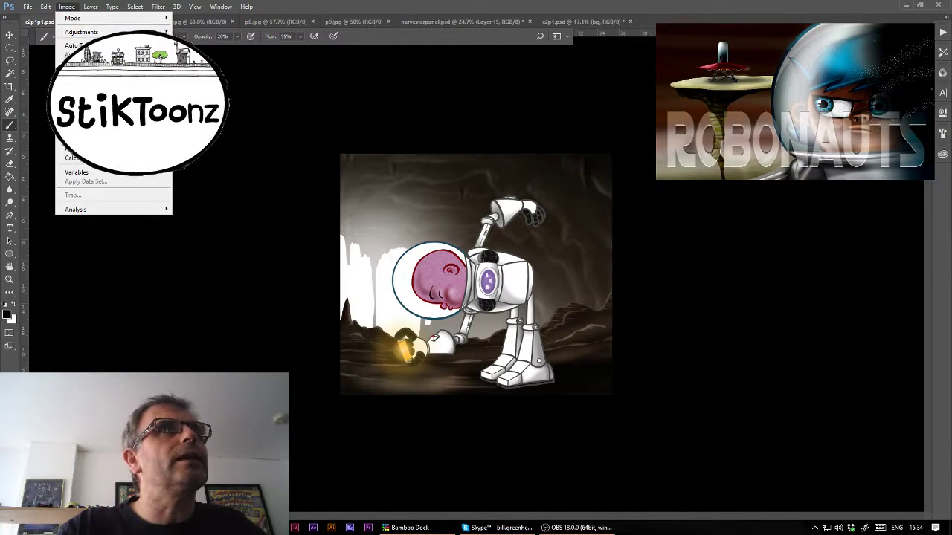
- Apply a darkening tonal adjustment to the bg copy layer
{"action": "left_click", "coordinate": [197, 61]}
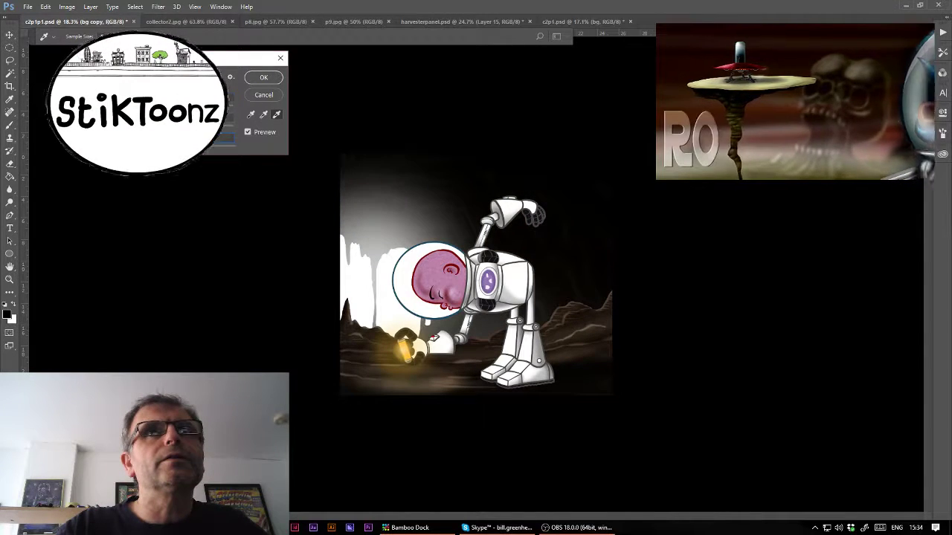
{"action": "left_click", "coordinate": [252, 77]}
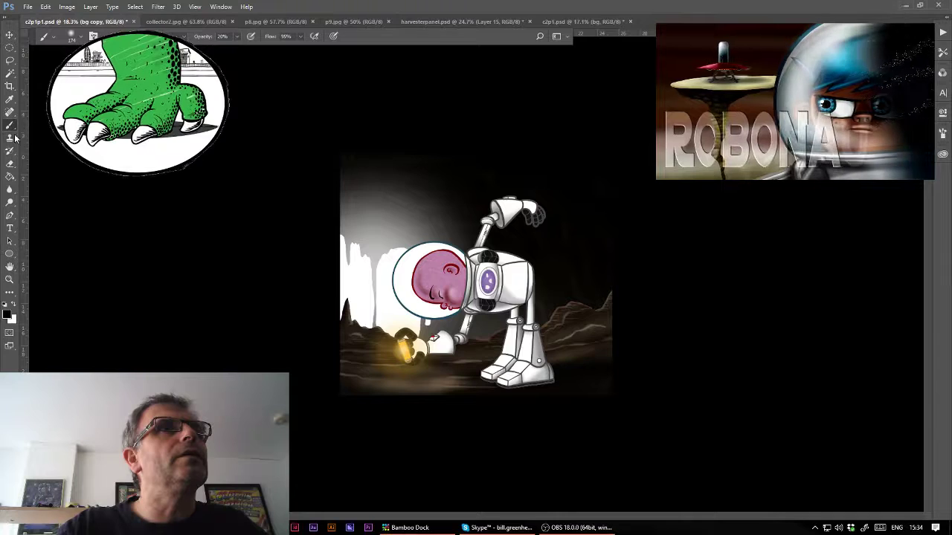
- Use Erase to History with a large soft brush to restore the cave-wall texture at the top
{"action": "left_click", "coordinate": [11, 163]}
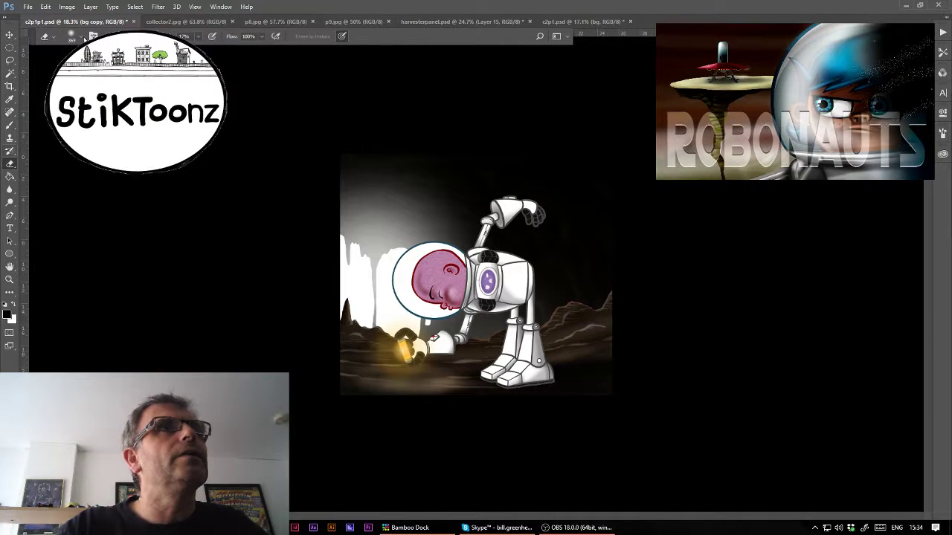
{"action": "left_click", "coordinate": [75, 36]}
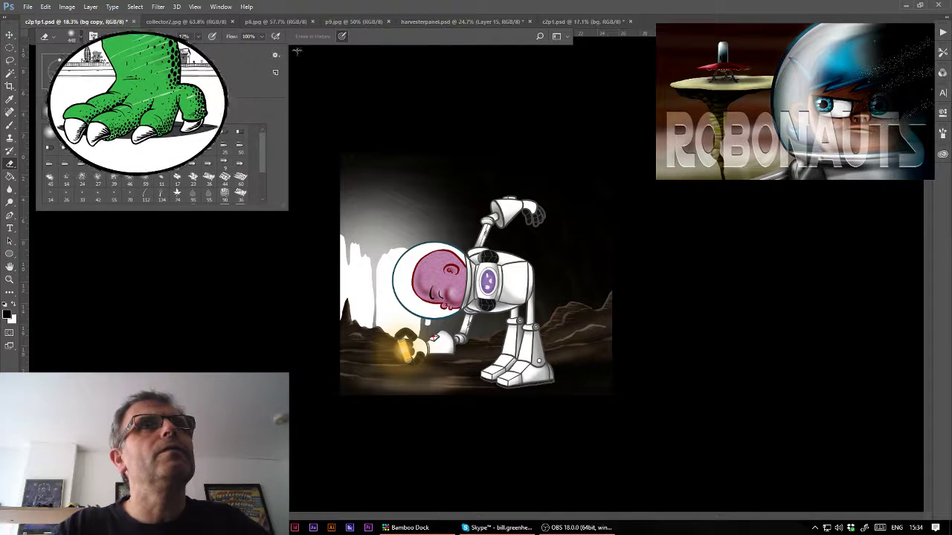
{"action": "left_click", "coordinate": [583, 279]}
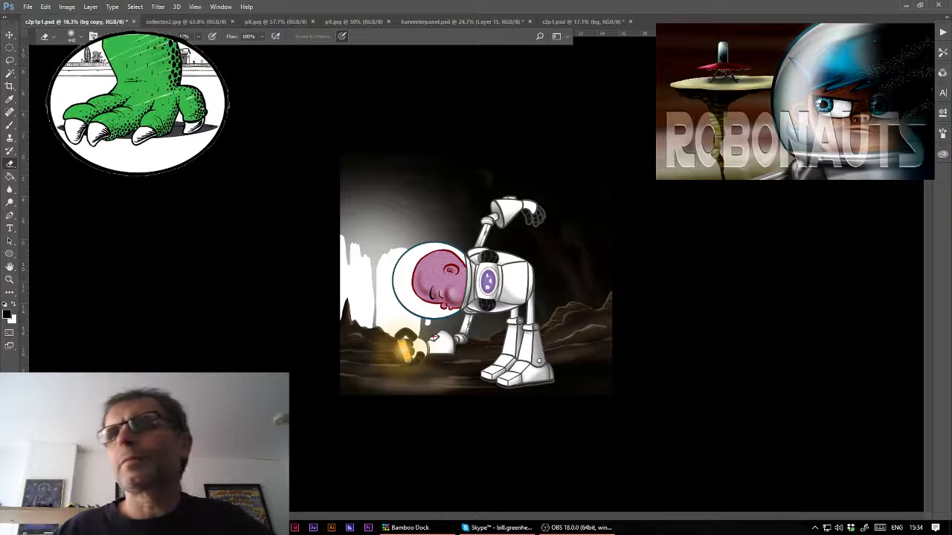
{"action": "key", "text": "ctrl+z"}
{"action": "key", "text": "ctrl+z"}
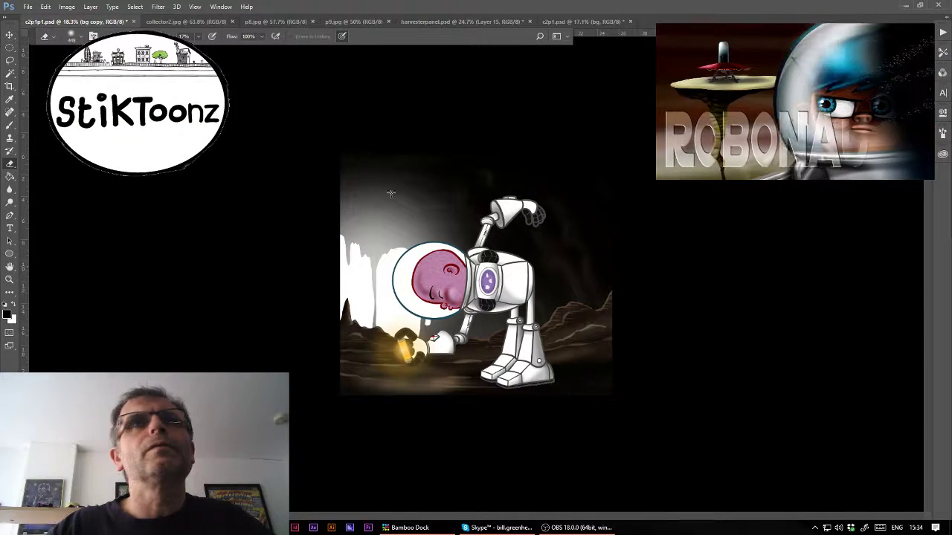
{"action": "left_click", "coordinate": [78, 35]}
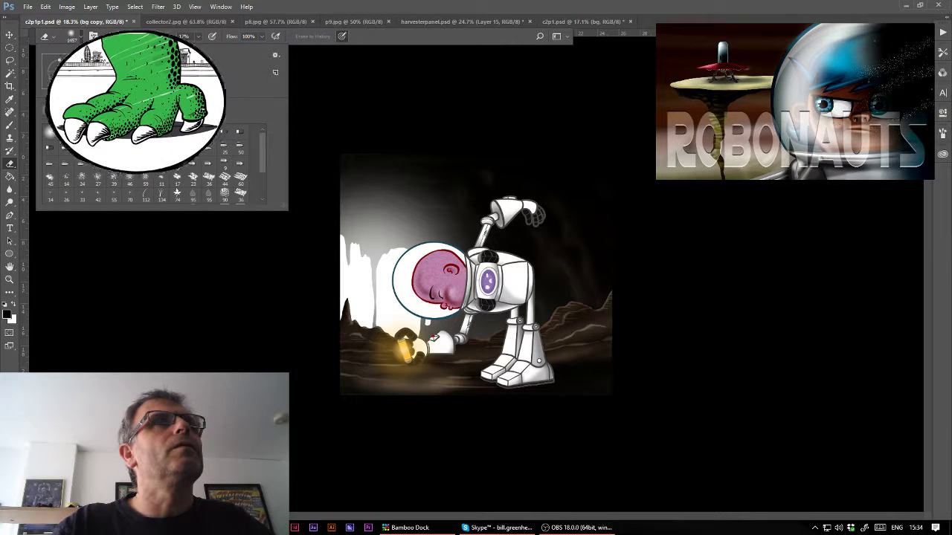
{"action": "left_click", "coordinate": [424, 224]}
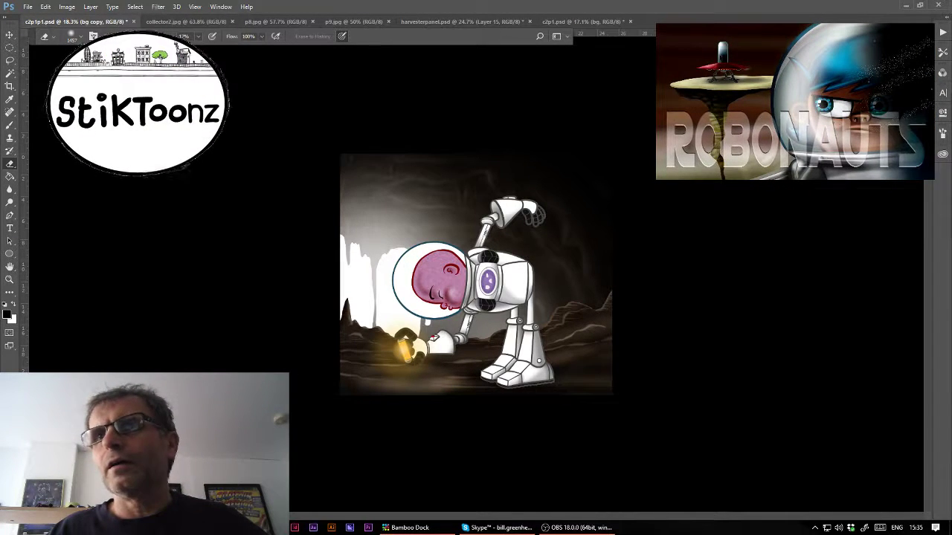
- Make Layer 18 active, then select and duplicate Group 4
{"action": "key", "text": "ctrl+shift+alt+n"}
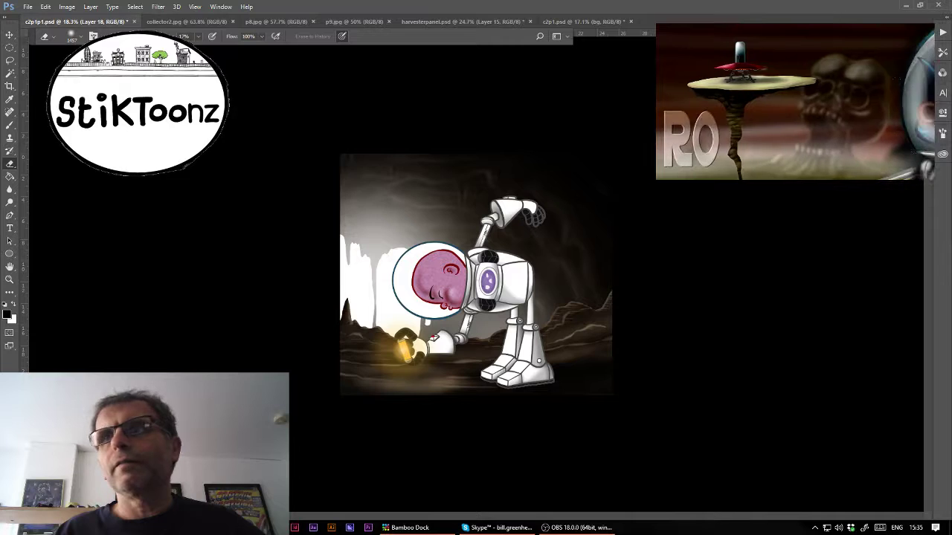
{"action": "key", "text": "ctrl+alt+a"}
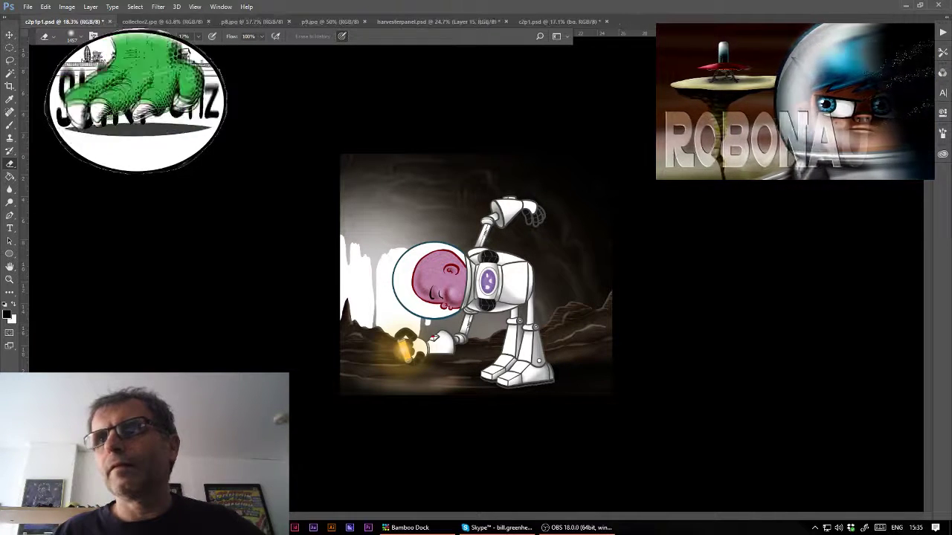
{"action": "key", "text": "ctrl+g"}
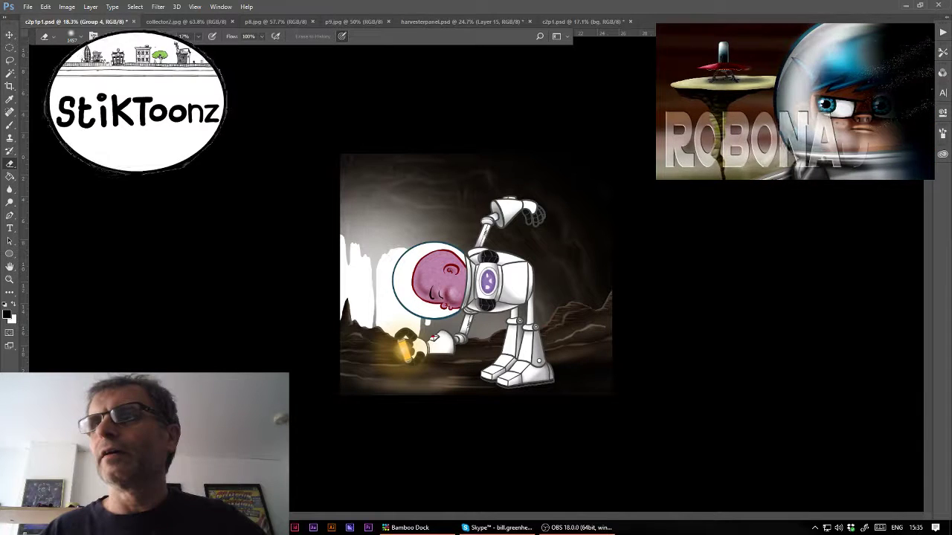
{"action": "key", "text": "ctrl+j"}
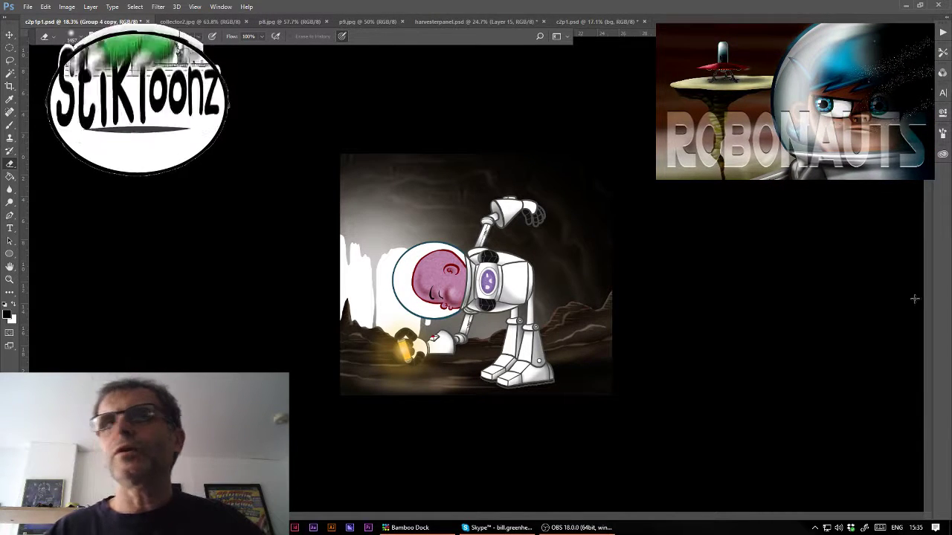
- Copy an elliptical area around the robot onto new Layer 19 and nudge it into place
{"action": "left_click", "coordinate": [13, 47]}
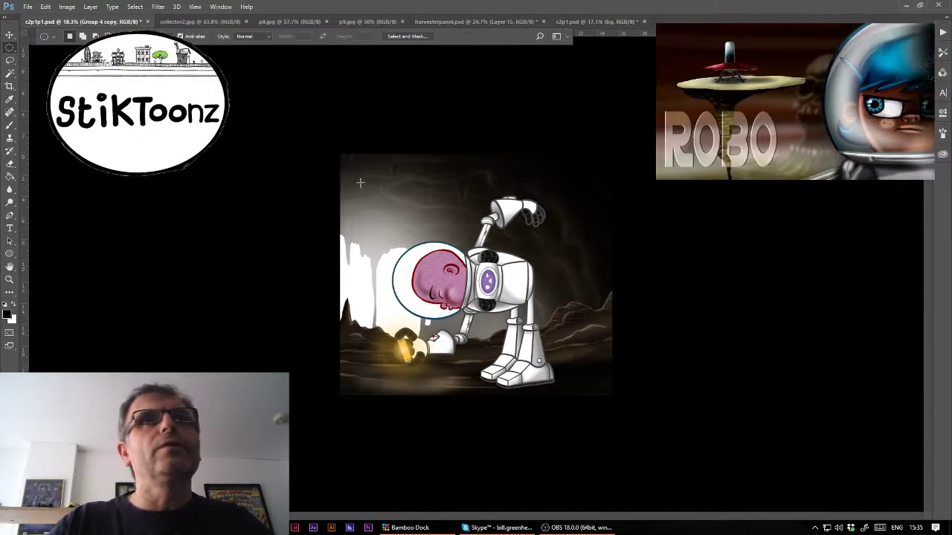
{"action": "left_click_drag", "start_coordinate": [360, 182], "coordinate": [554, 365]}
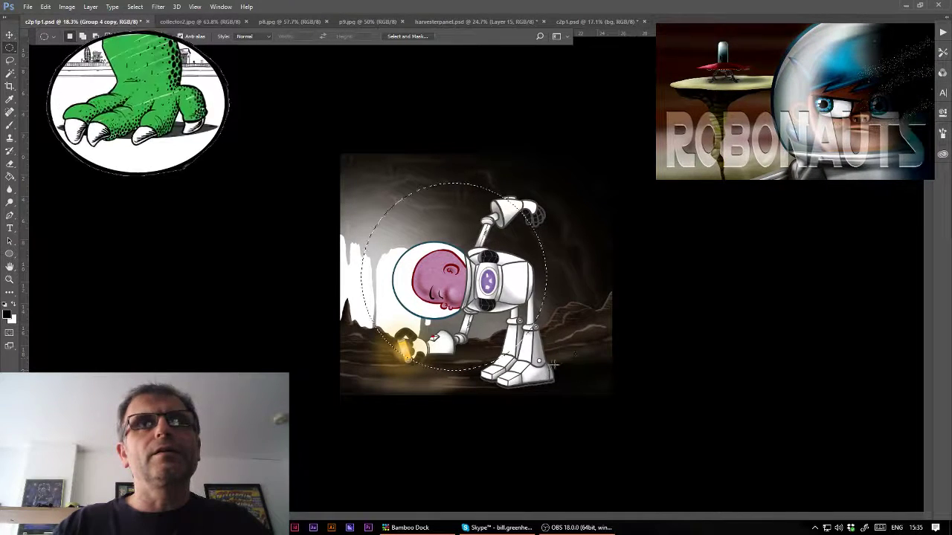
{"action": "left_click", "coordinate": [507, 258], "text": "ctrl"}
{"action": "key", "text": "ctrl+d"}
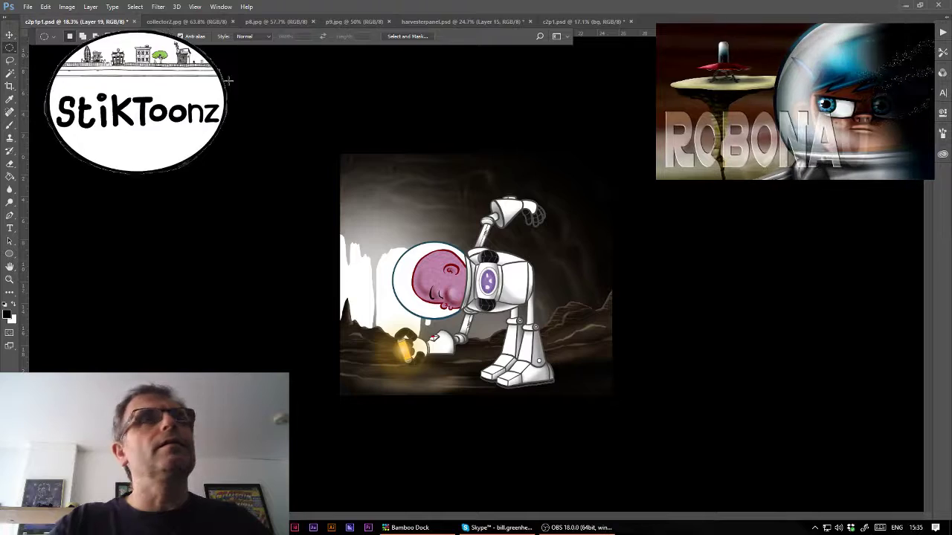
{"action": "mouse_move", "coordinate": [507, 258]}
{"action": "left_mouse_down"}
{"action": "mouse_move", "coordinate": [489, 232]}
{"action": "mouse_move", "coordinate": [464, 252]}
{"action": "left_mouse_up"}
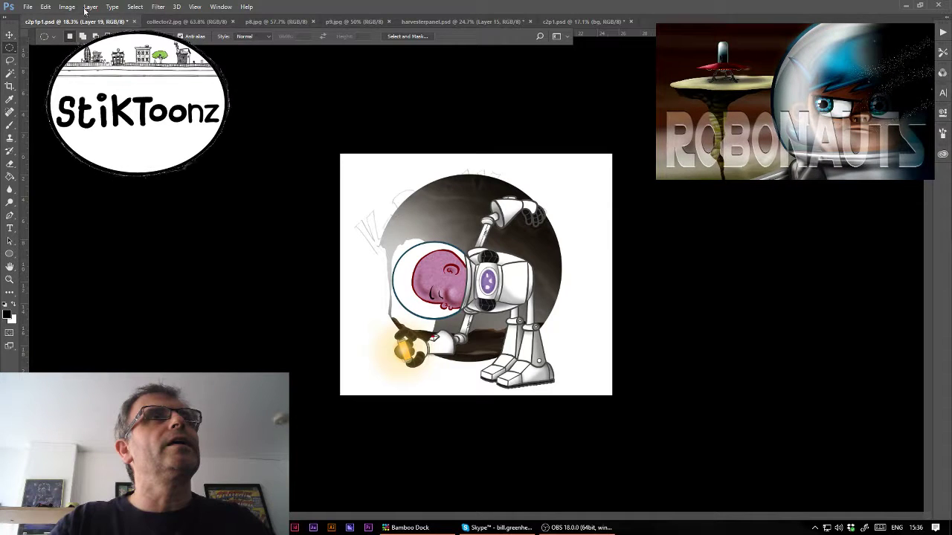
- Apply Filter > Distort > Spherize at 100% to the circular cave piece
{"action": "left_click", "coordinate": [157, 7]}
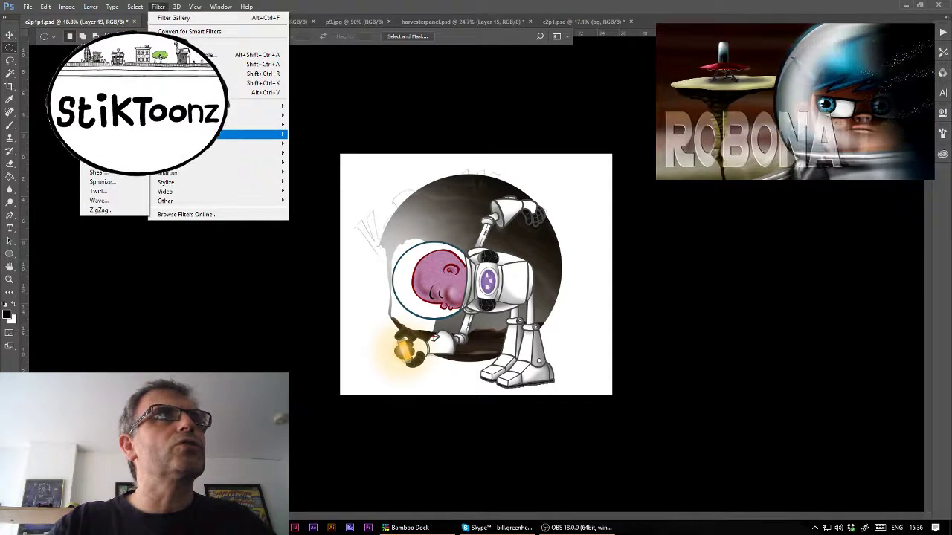
{"action": "left_click", "coordinate": [122, 182]}
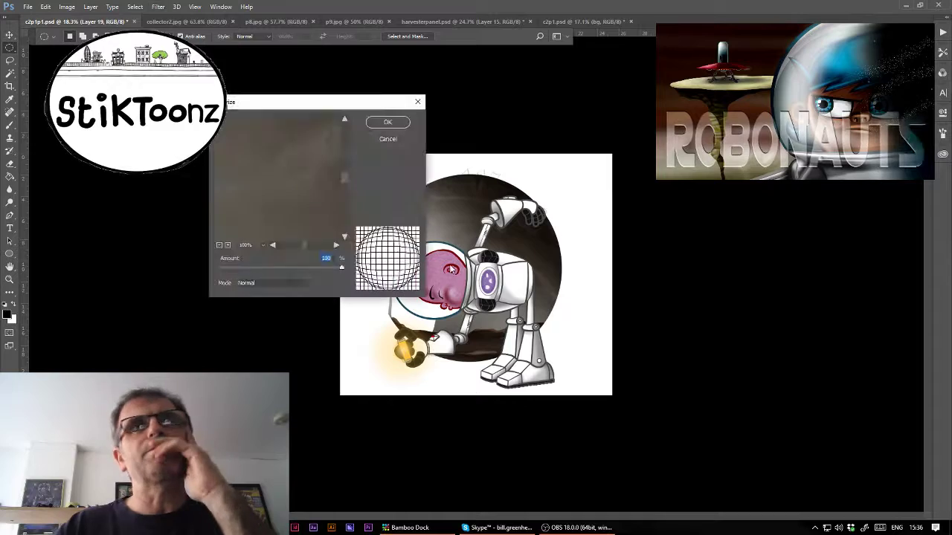
{"action": "left_click", "coordinate": [387, 123]}
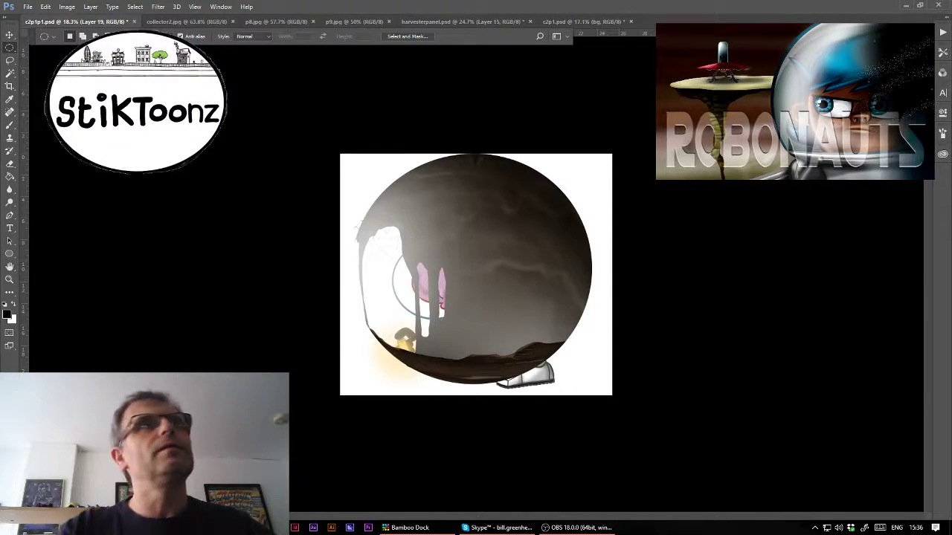
- Free Transform the spherized ball down to sit over the robot's helmet
{"action": "left_click", "coordinate": [45, 7]}
{"action": "left_click", "coordinate": [67, 207]}
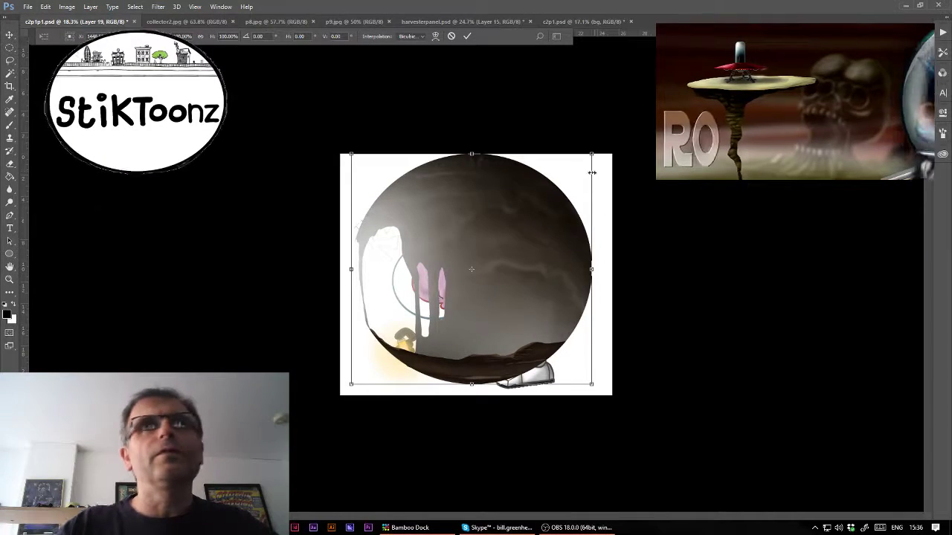
{"action": "mouse_move", "coordinate": [593, 156]}
{"action": "left_mouse_down"}
{"action": "mouse_move", "coordinate": [426, 313]}
{"action": "mouse_move", "coordinate": [455, 272]}
{"action": "left_mouse_up"}
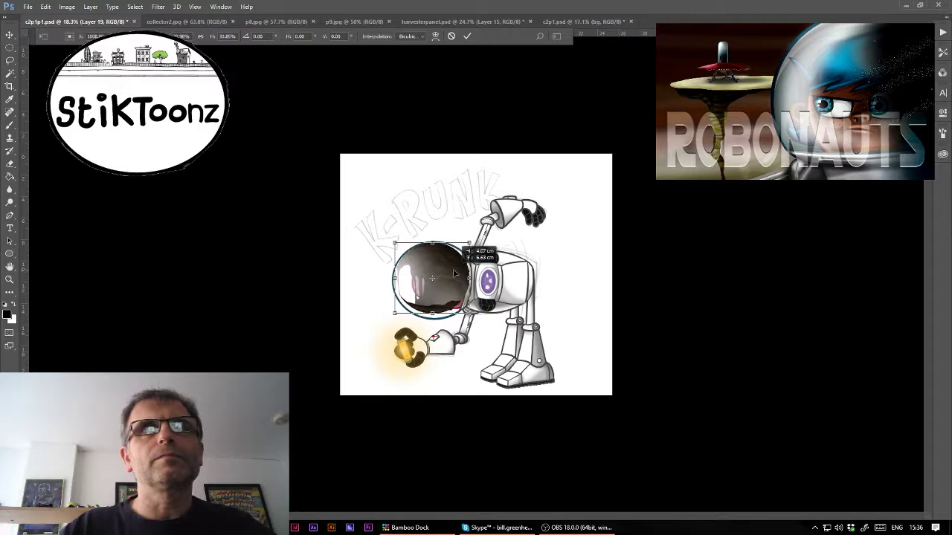
{"action": "left_click_drag", "start_coordinate": [469, 312], "coordinate": [474, 320]}
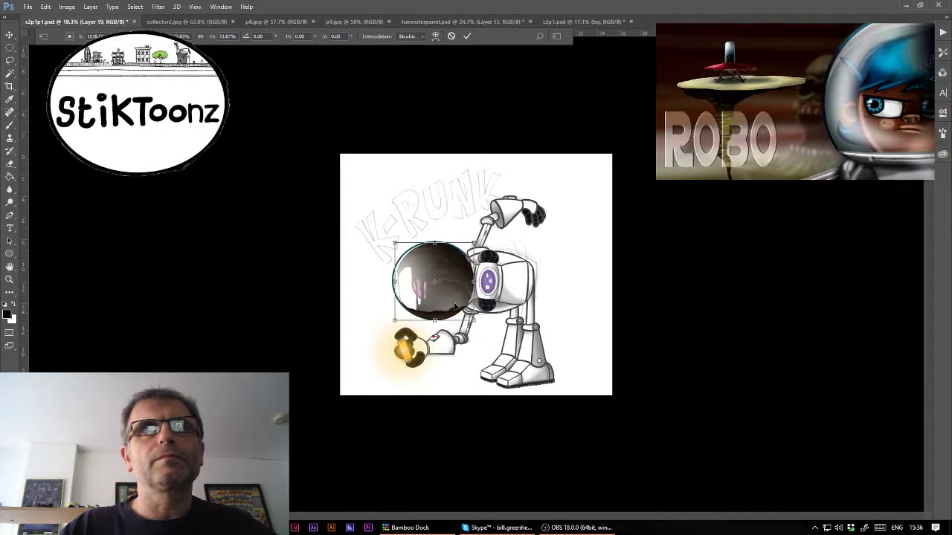
{"action": "left_click_drag", "start_coordinate": [393, 242], "coordinate": [392, 240]}
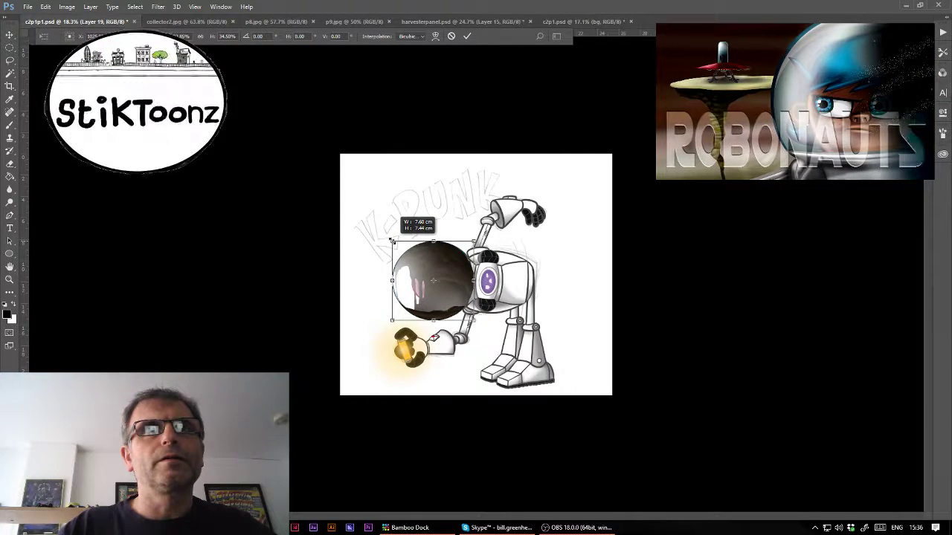
{"action": "key", "text": "Return"}
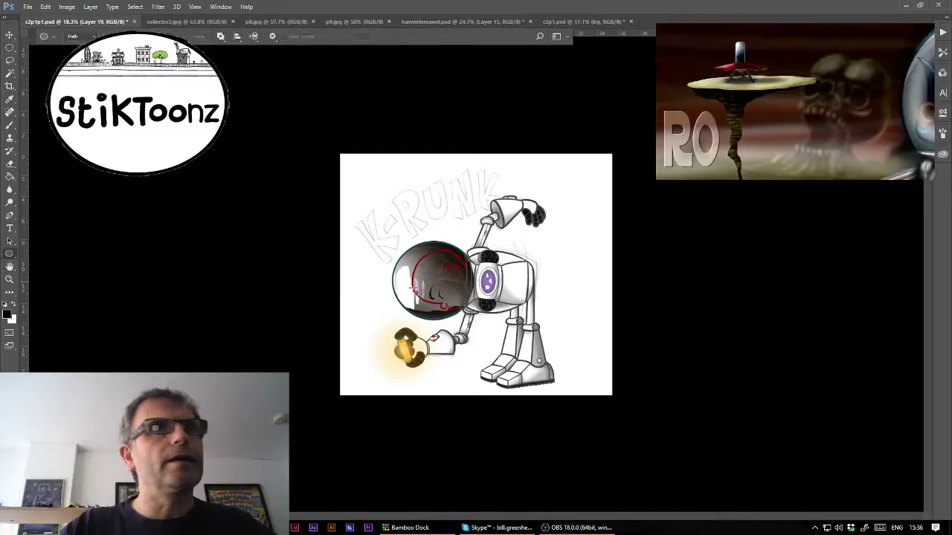
- Lasso the robot's head inside the helmet and fill it with the pink texture
{"action": "left_click", "coordinate": [431, 272]}
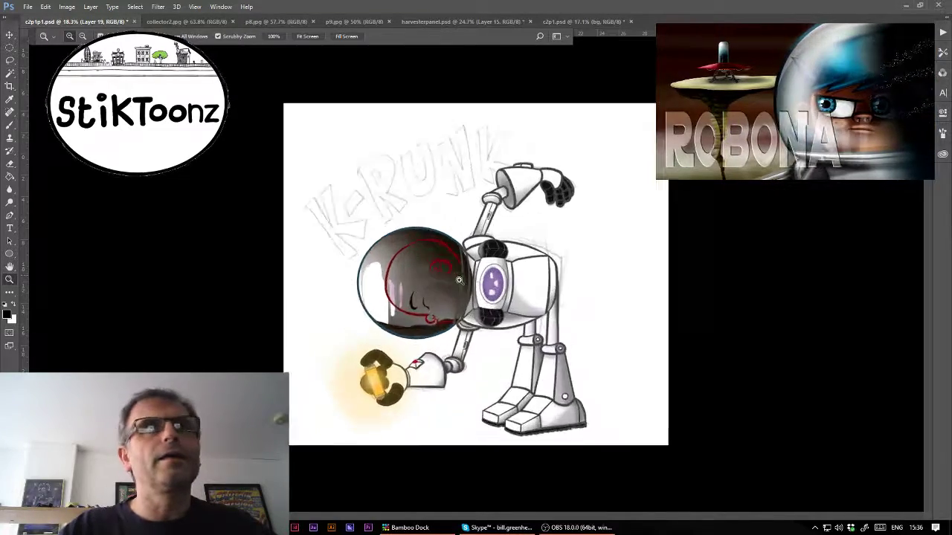
{"action": "left_click", "coordinate": [10, 60]}
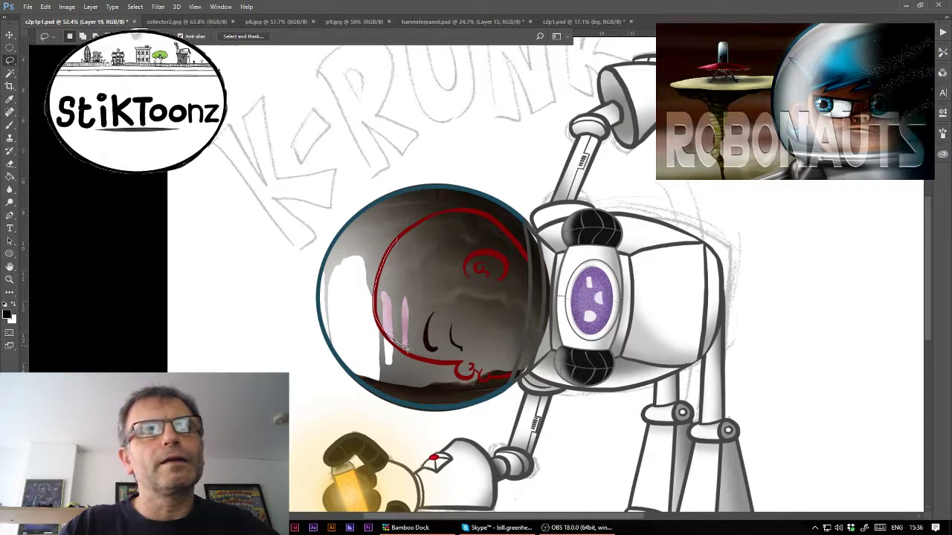
{"action": "left_click_drag", "start_coordinate": [407, 347], "coordinate": [474, 372]}
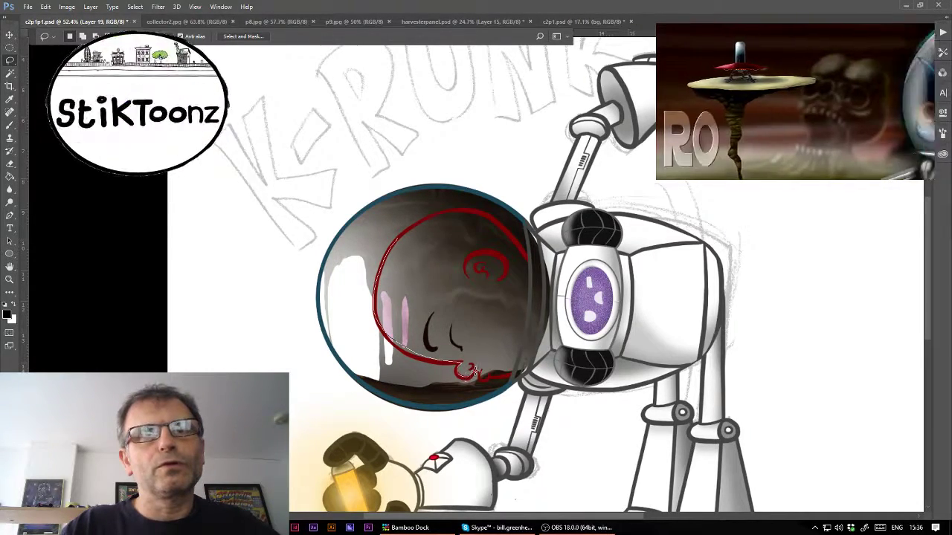
{"action": "left_click_drag", "start_coordinate": [513, 377], "coordinate": [543, 311]}
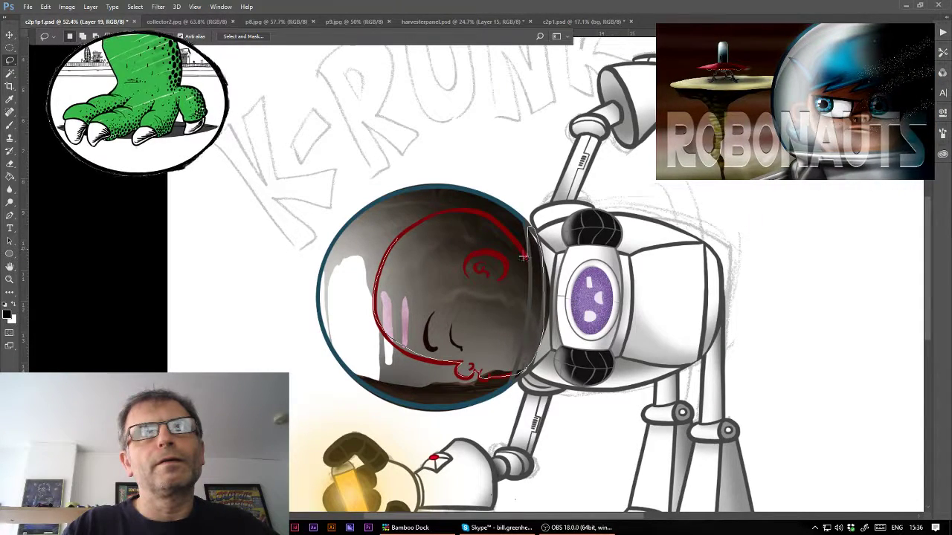
{"action": "mouse_move", "coordinate": [530, 226]}
{"action": "left_mouse_down"}
{"action": "mouse_move", "coordinate": [445, 214]}
{"action": "mouse_move", "coordinate": [433, 356]}
{"action": "left_mouse_up"}
{"action": "key", "text": "alt+BackSpace"}
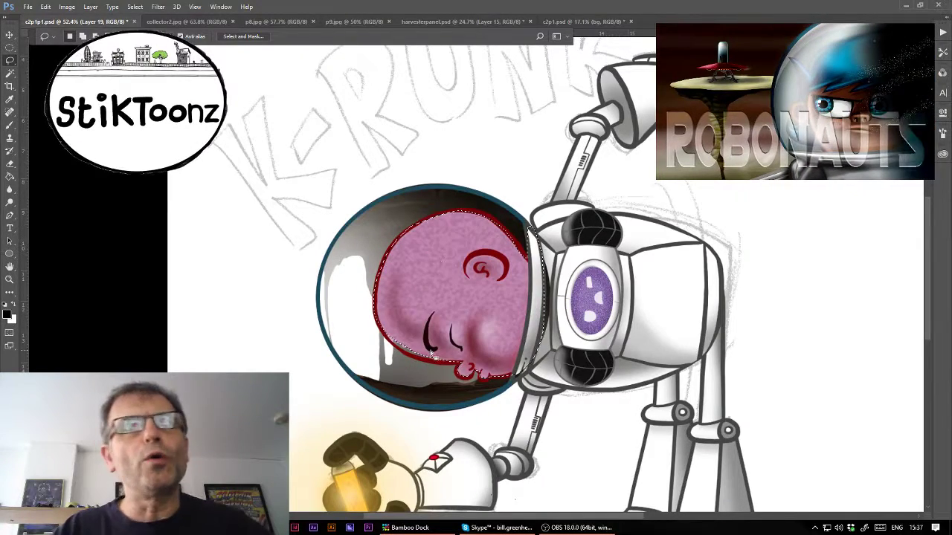
{"action": "key", "text": "ctrl+d"}
- Lasso a thin strip along the head's top and fill it red to thicken the outline
{"action": "mouse_move", "coordinate": [380, 326]}
{"action": "left_mouse_down"}
{"action": "mouse_move", "coordinate": [425, 358]}
{"action": "mouse_move", "coordinate": [438, 344]}
{"action": "left_mouse_up"}
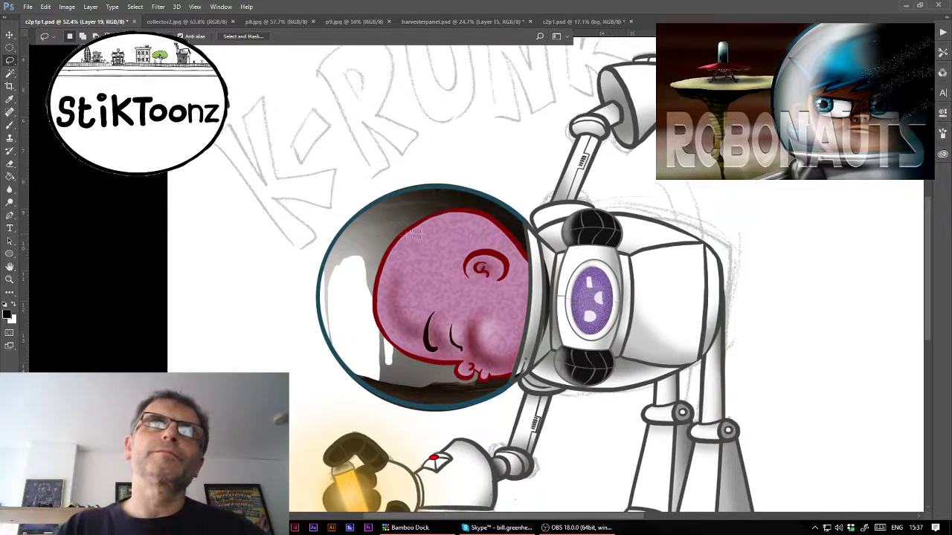
{"action": "left_click_drag", "start_coordinate": [424, 221], "coordinate": [449, 230]}
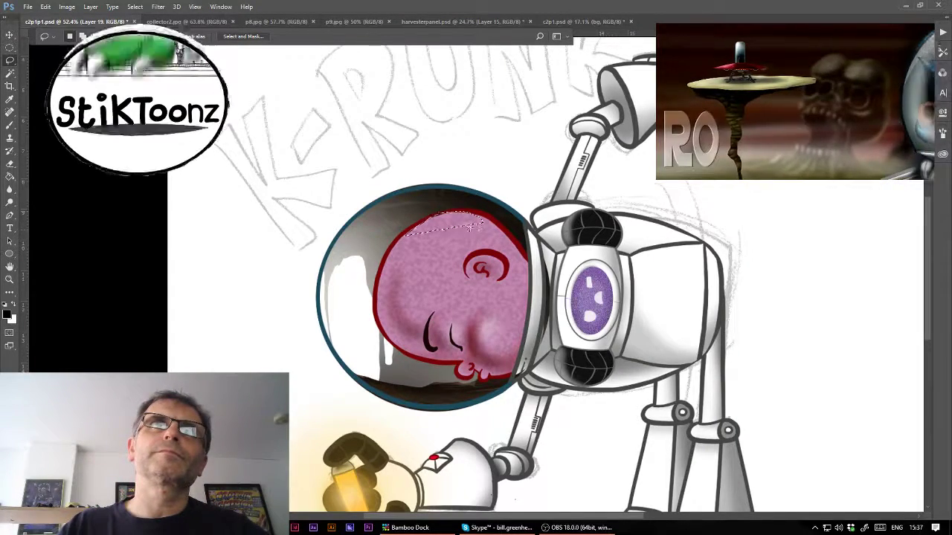
{"action": "key", "text": "alt+BackSpace"}
{"action": "key", "text": "ctrl+d"}
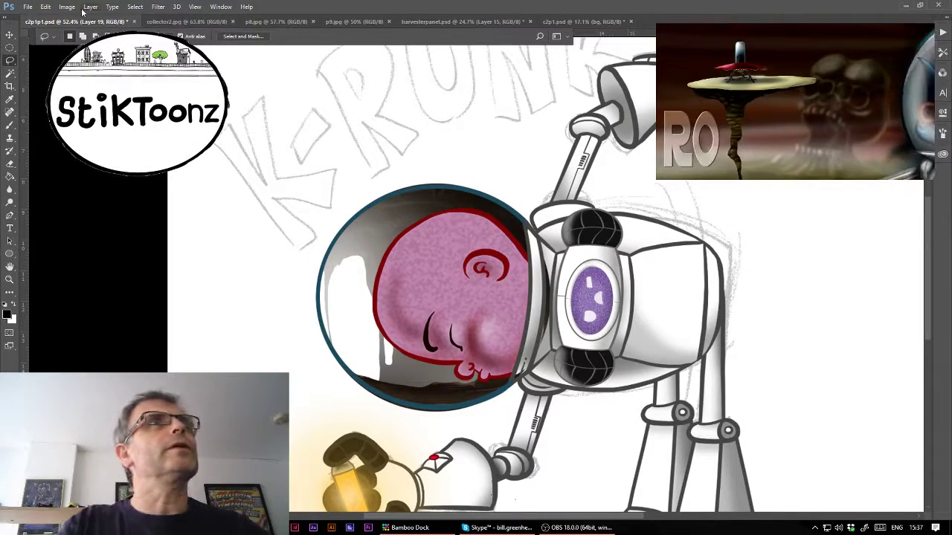
- Apply a Curves adjustment, then lasso the helmet area around the pink head
{"action": "left_click", "coordinate": [158, 6]}
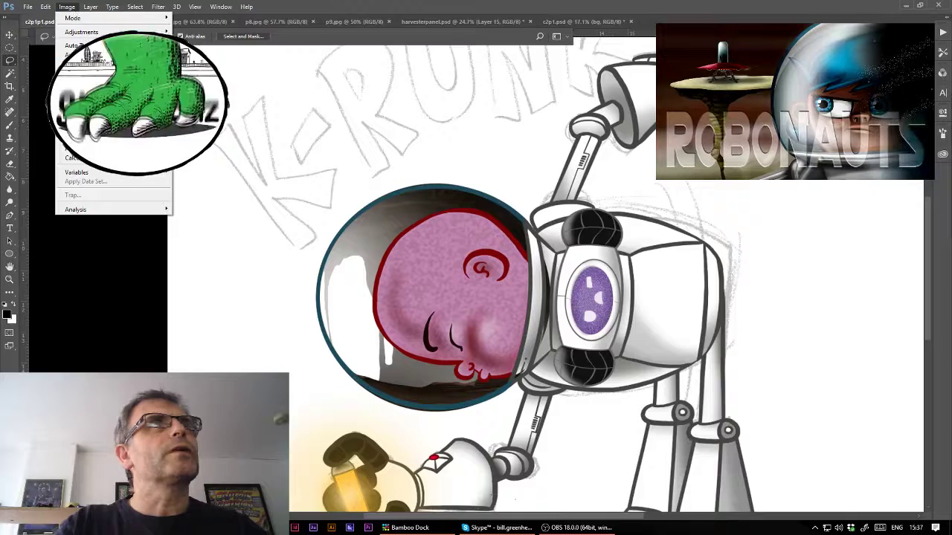
{"action": "mouse_move", "coordinate": [82, 32]}
{"action": "left_click", "coordinate": [246, 59]}
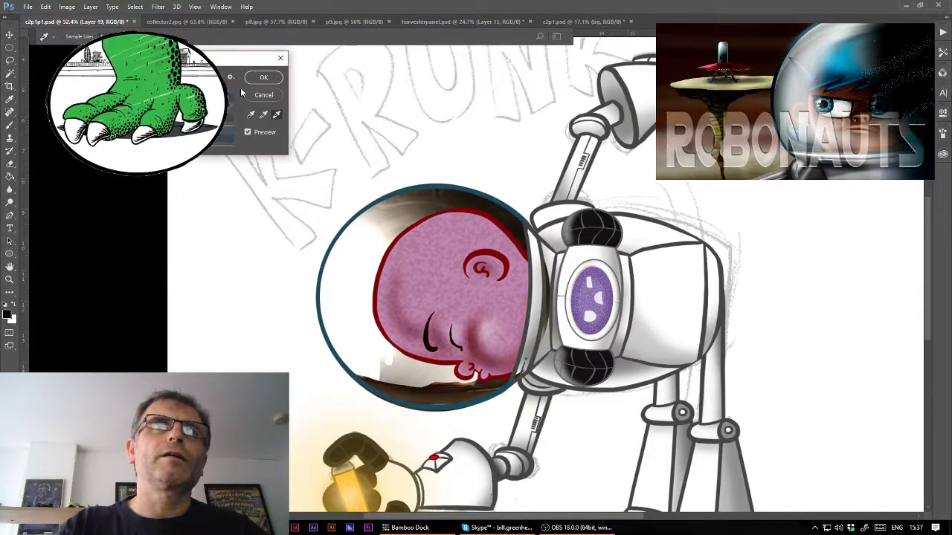
{"action": "left_click", "coordinate": [263, 78]}
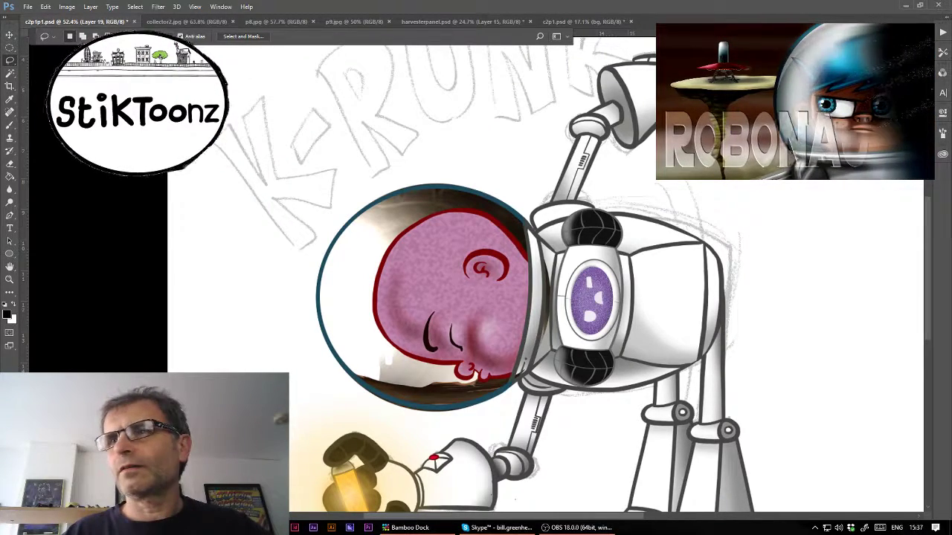
{"action": "left_click_drag", "start_coordinate": [379, 338], "coordinate": [339, 357]}
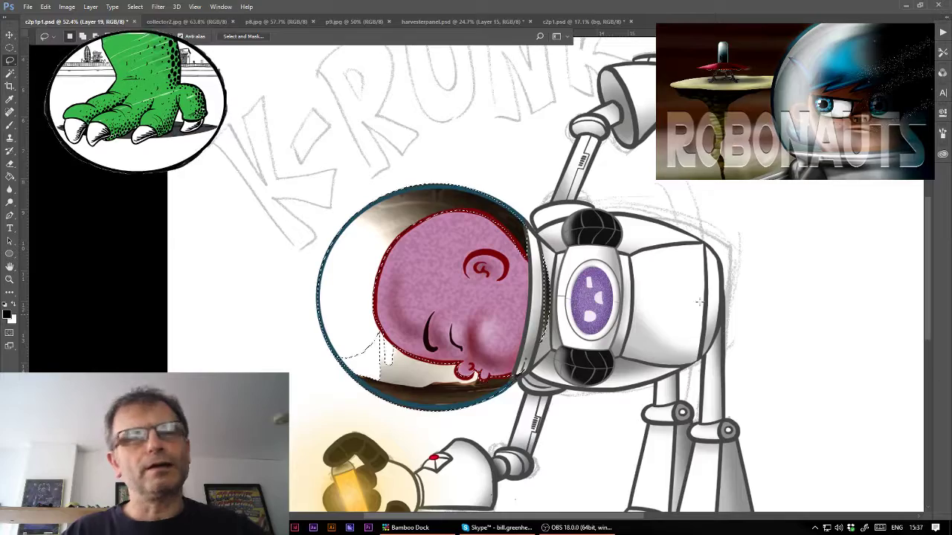
- Open the Filter menu to blur the helmet selection, then return to the Lasso tool
{"action": "left_click", "coordinate": [158, 6]}
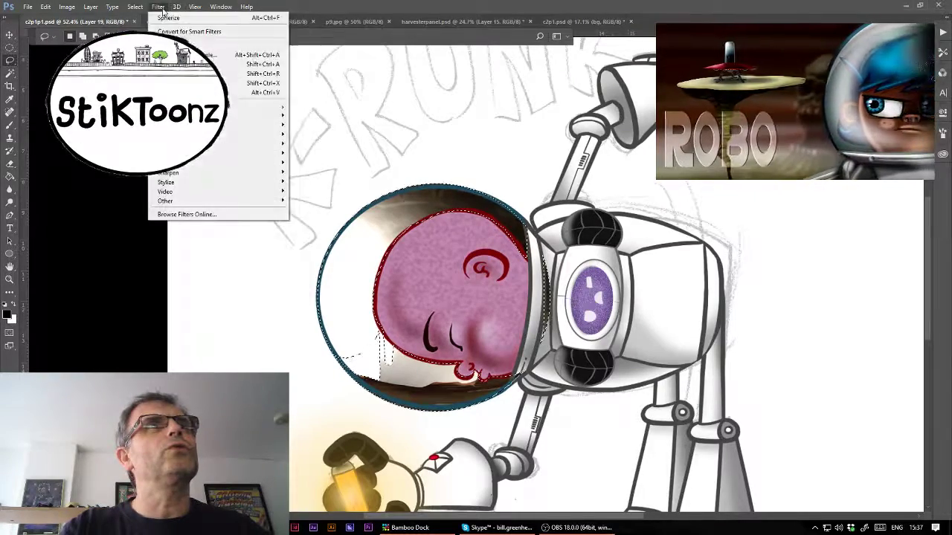
{"action": "mouse_move", "coordinate": [216, 115]}
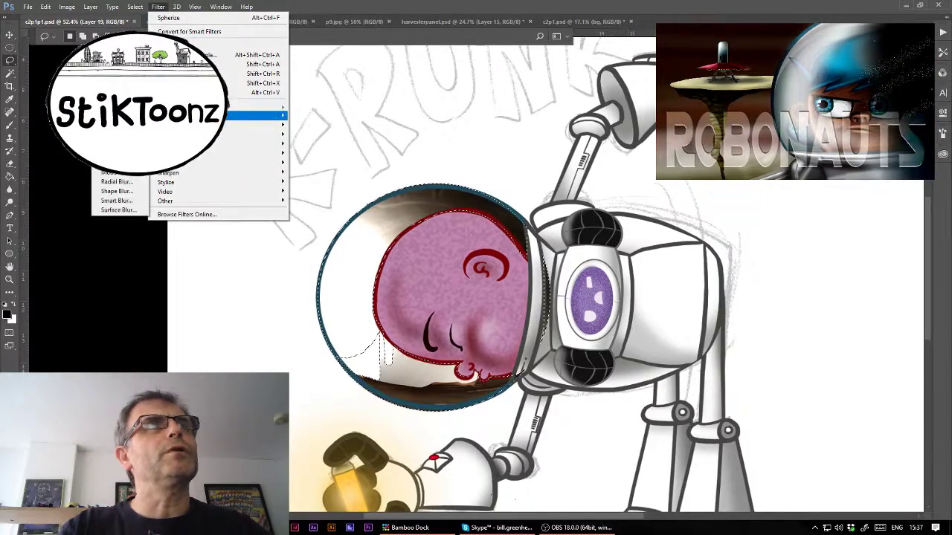
{"action": "key", "text": "Escape"}
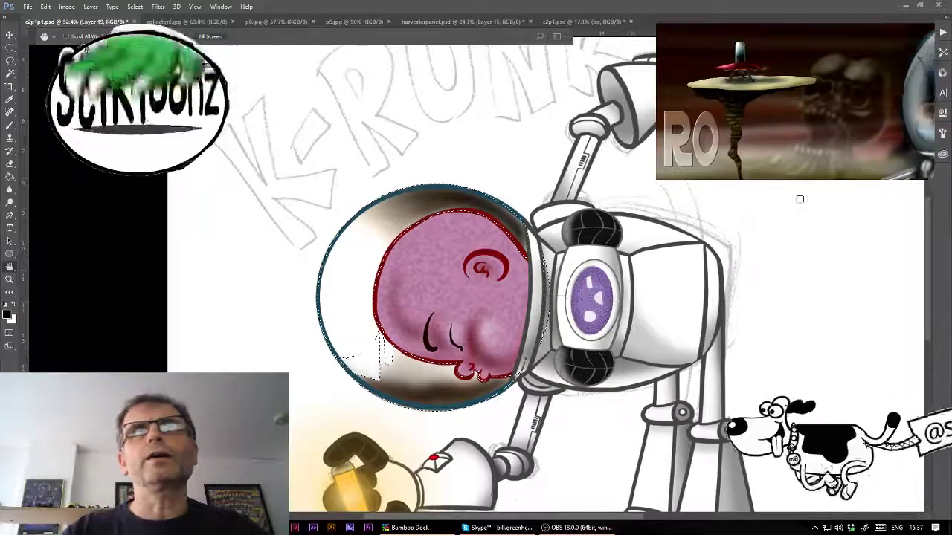
{"action": "key", "text": "l"}
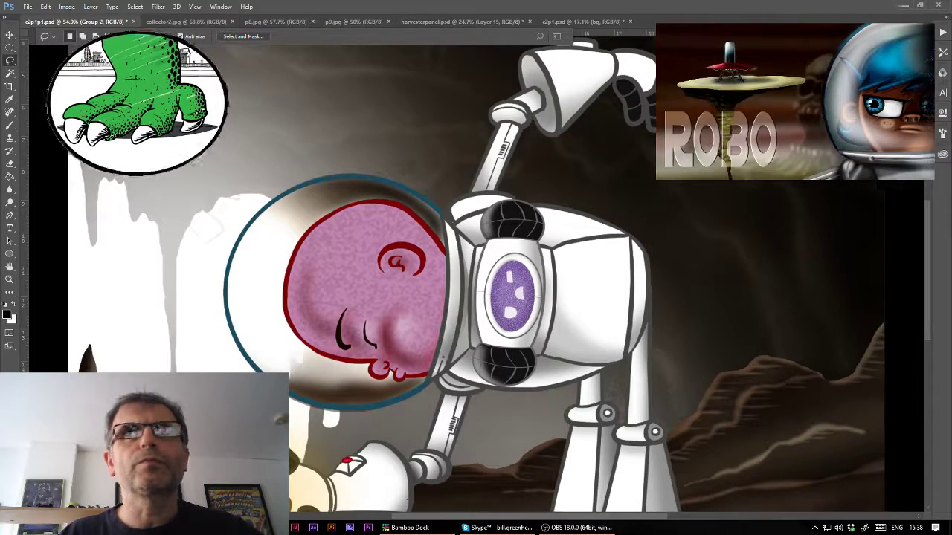
- Zoom out to the full panel, test-delete the cave background and restore it, then select Group 2
{"action": "key", "text": "ctrl+minus"}
{"action": "key", "text": "ctrl+minus"}
{"action": "key", "text": "ctrl+minus"}
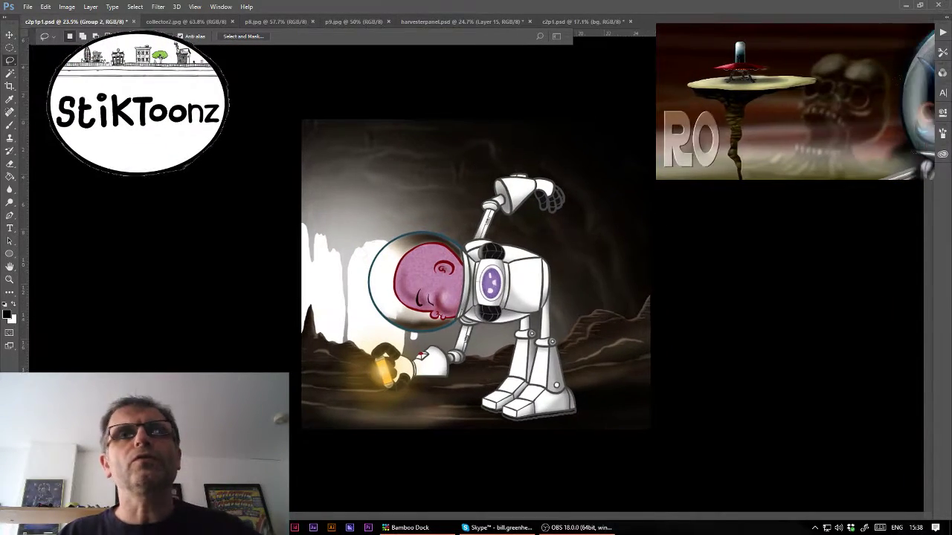
{"action": "scroll", "coordinate": [476, 274], "scroll_direction": "up", "scroll_amount": 1}
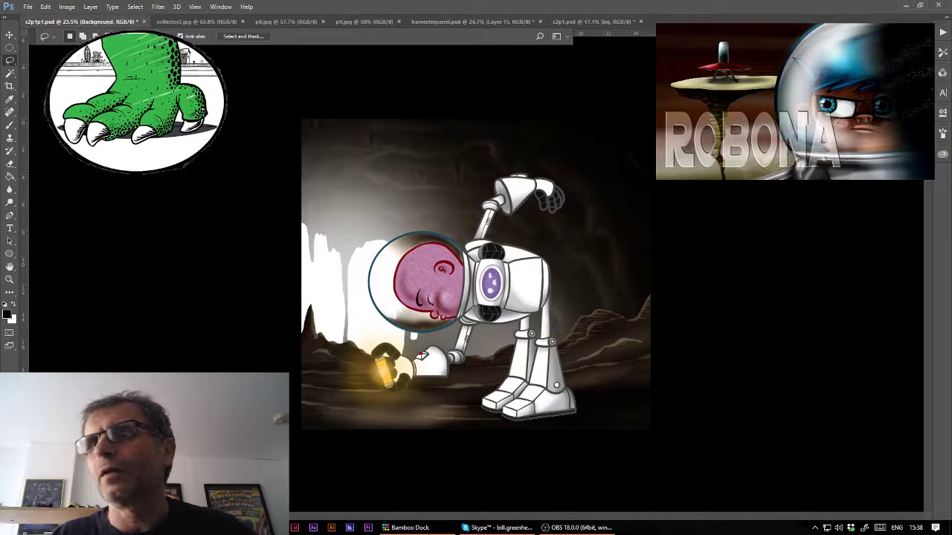
{"action": "key", "text": "Delete"}
{"action": "key", "text": "ctrl+z"}
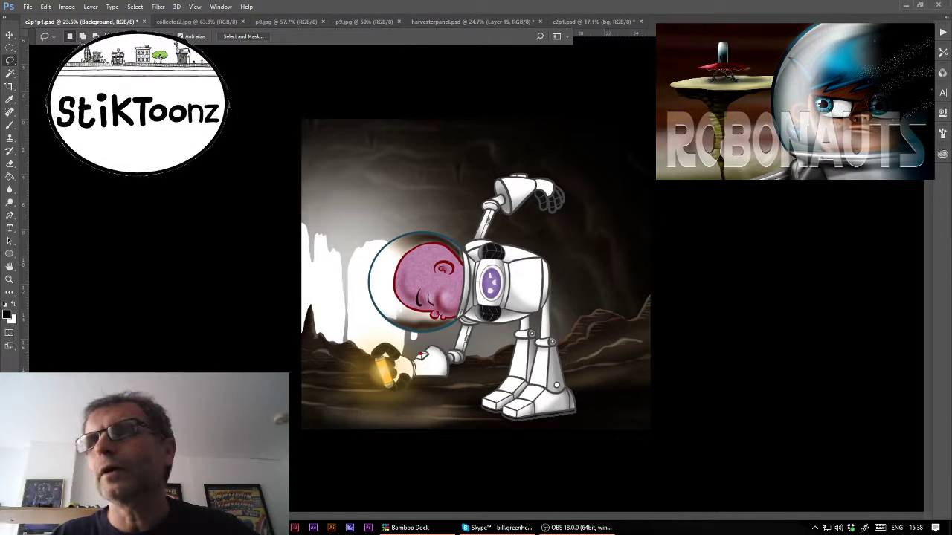
{"action": "key", "text": "alt+]"}
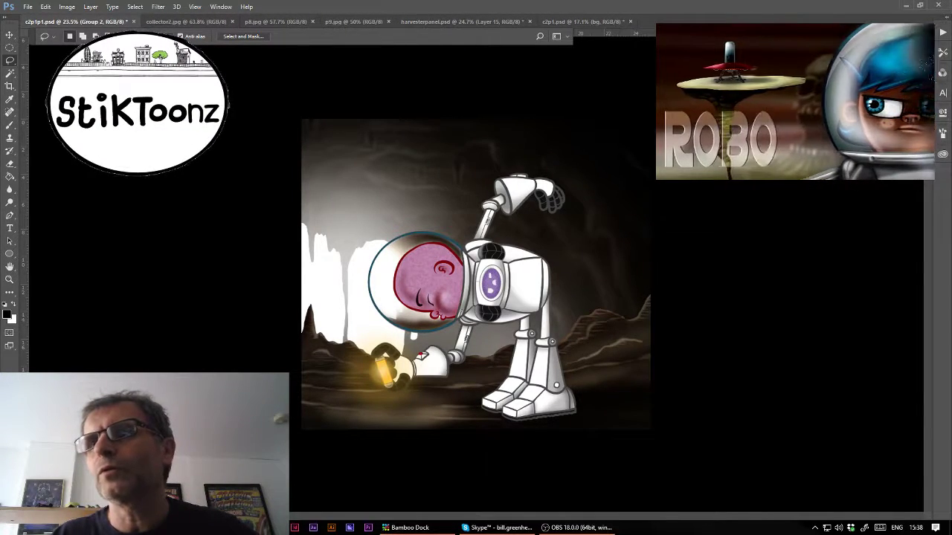
{"action": "key", "text": "ctrl+j"}
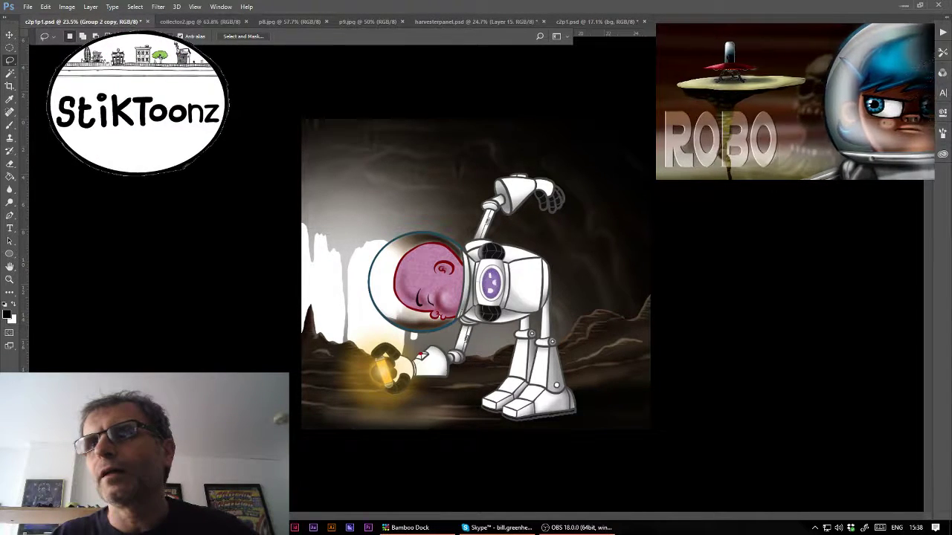
{"action": "key", "text": "ctrl+z"}
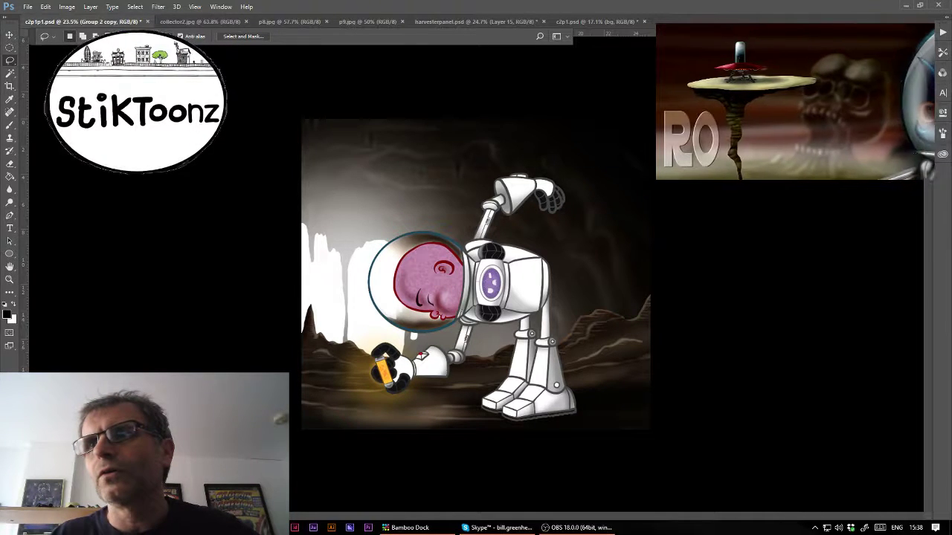
{"action": "key", "text": "ctrl+z"}
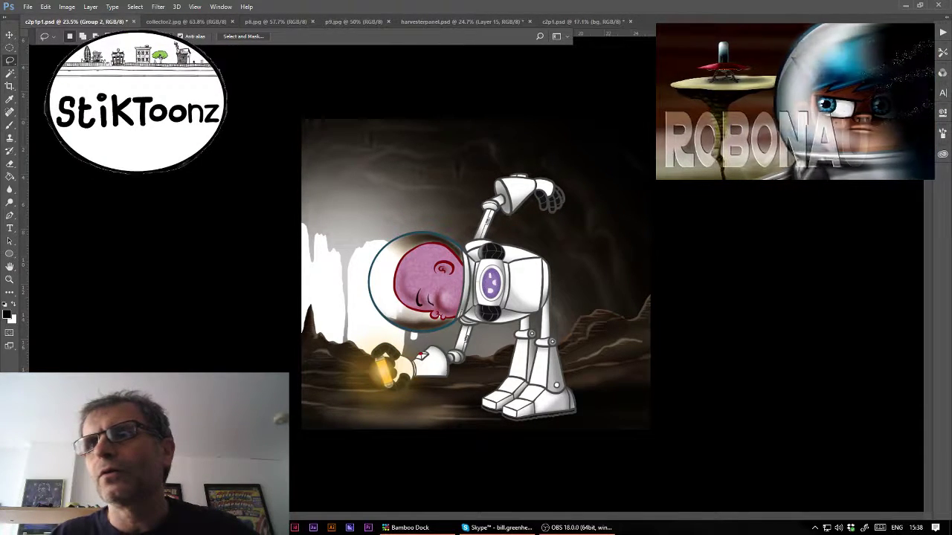
{"action": "key", "text": "ctrl+z"}
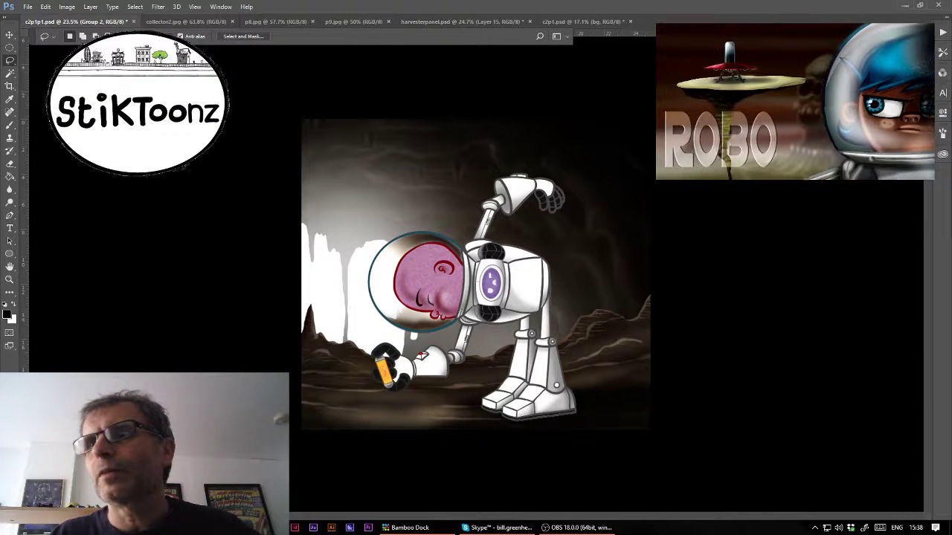
{"action": "key", "text": "ctrl+z"}
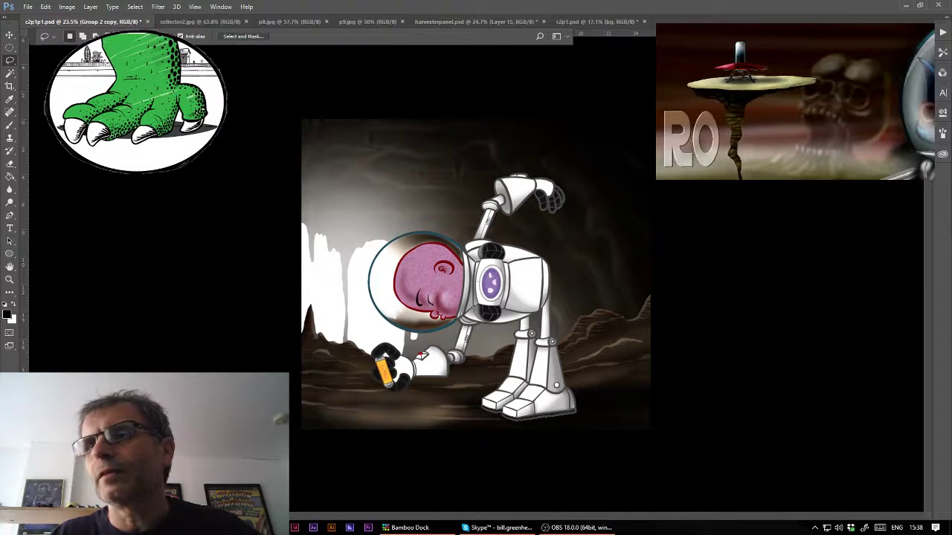
{"action": "key", "text": "ctrl+shift+z"}
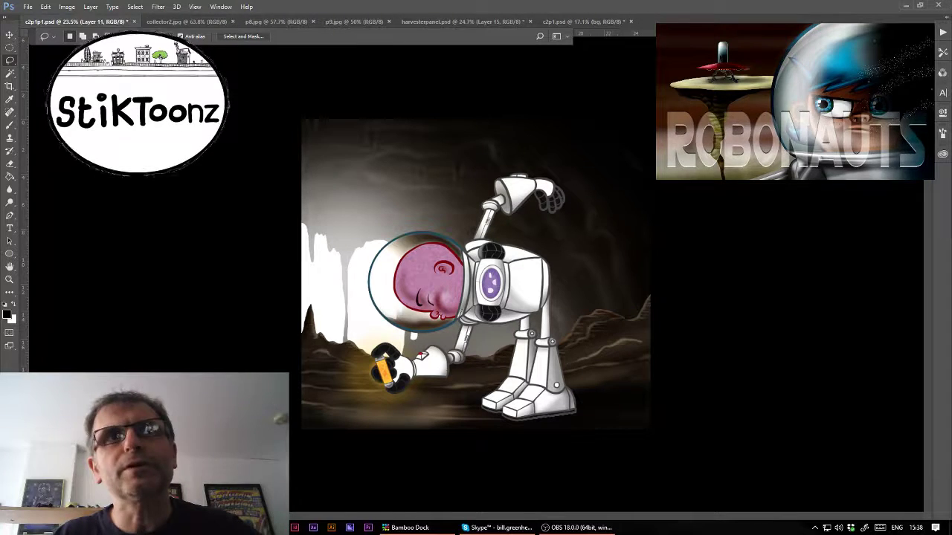
{"action": "key", "text": "ctrl+shift+z"}
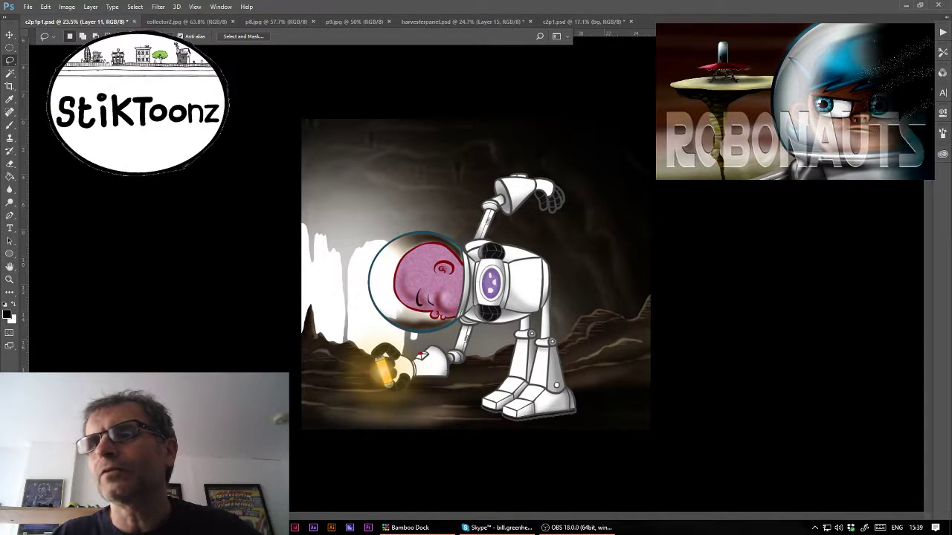
{"action": "key", "text": "alt+bracketright"}
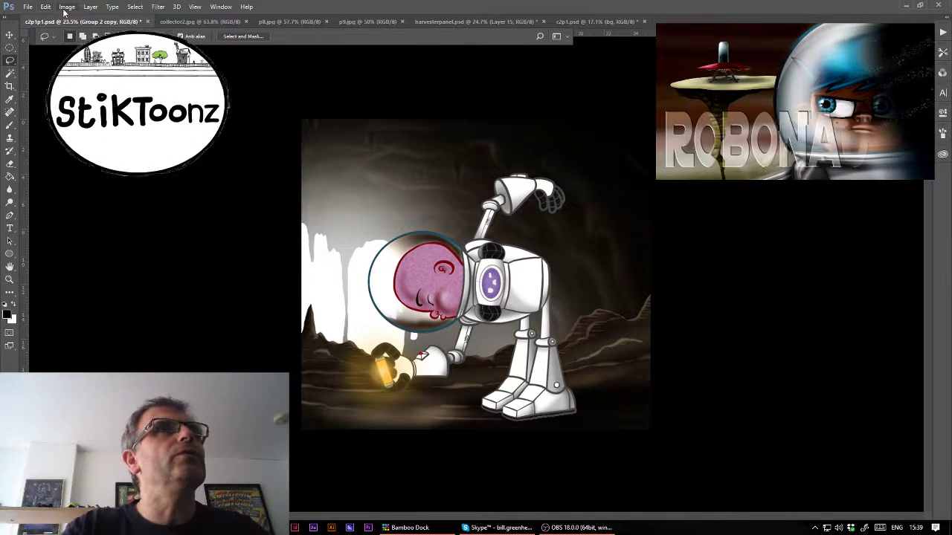
- Darken the robot's whites to grey with an Exposure adjustment lowered two extra steps
{"action": "left_click", "coordinate": [67, 7]}
{"action": "mouse_move", "coordinate": [81, 32]}
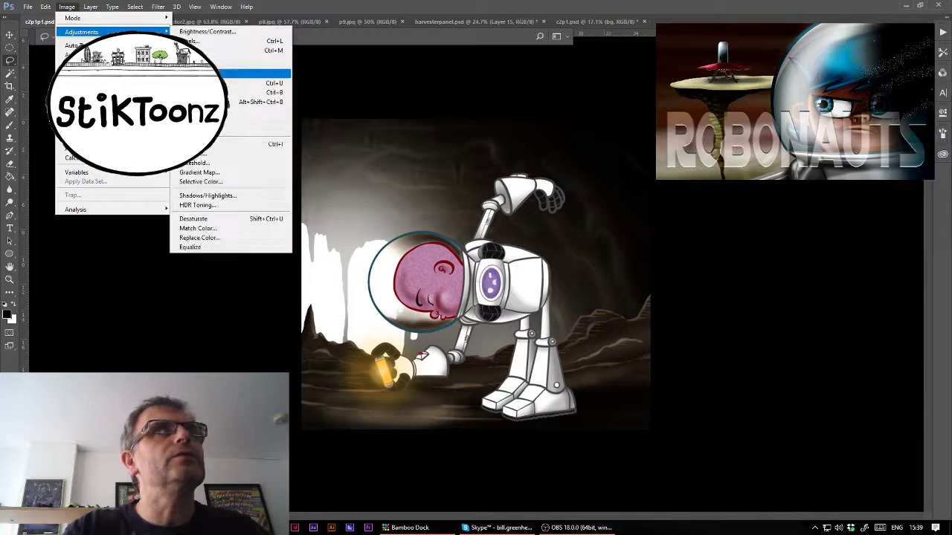
{"action": "left_click", "coordinate": [227, 61]}
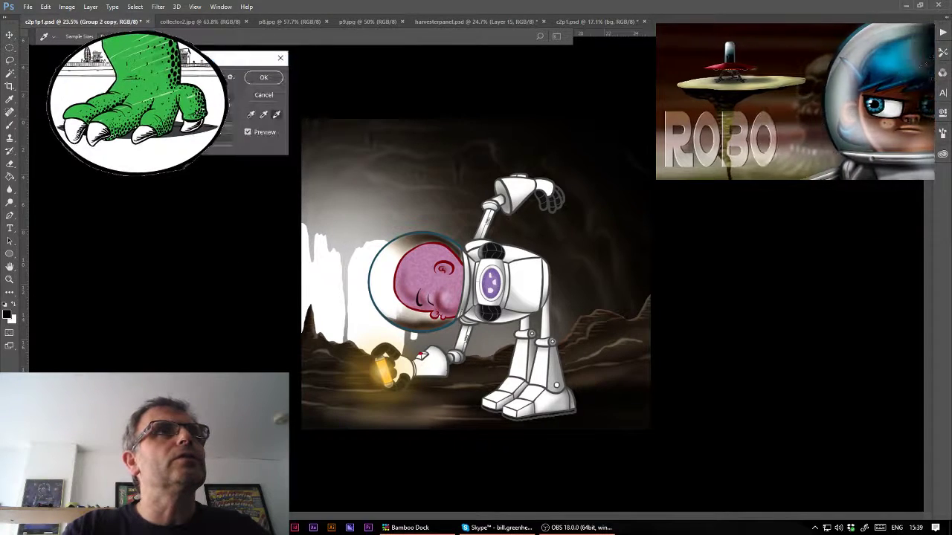
{"action": "left_click_drag", "start_coordinate": [212, 112], "coordinate": [190, 111]}
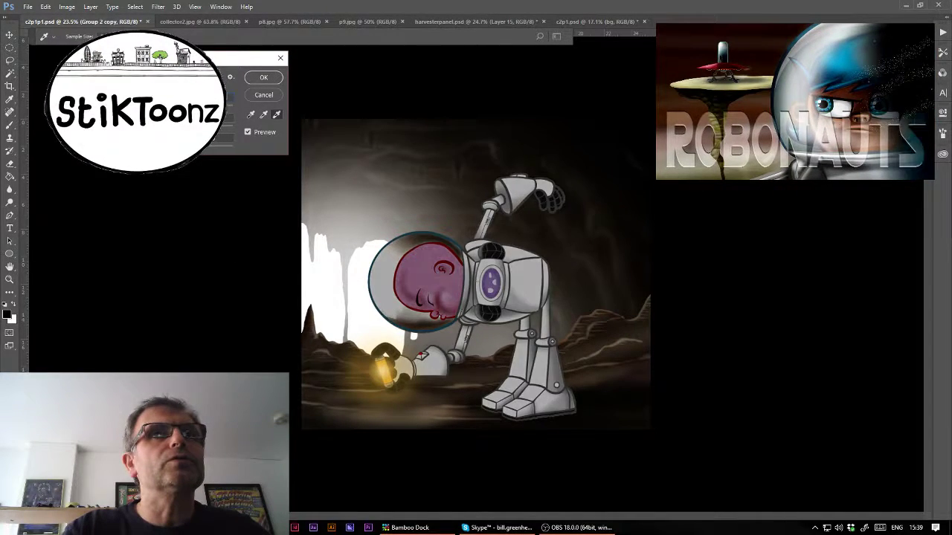
{"action": "key", "text": "Down"}
{"action": "key", "text": "Down"}
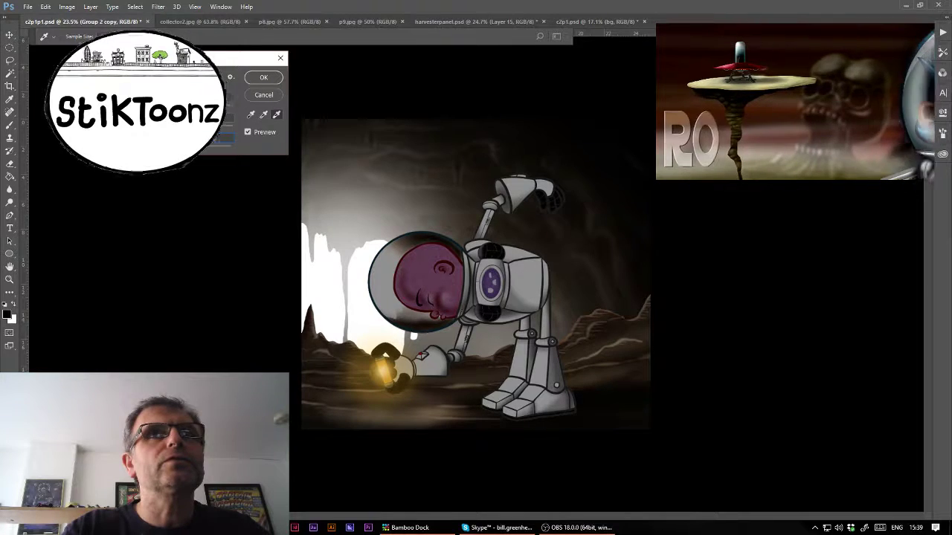
{"action": "key", "text": "Down"}
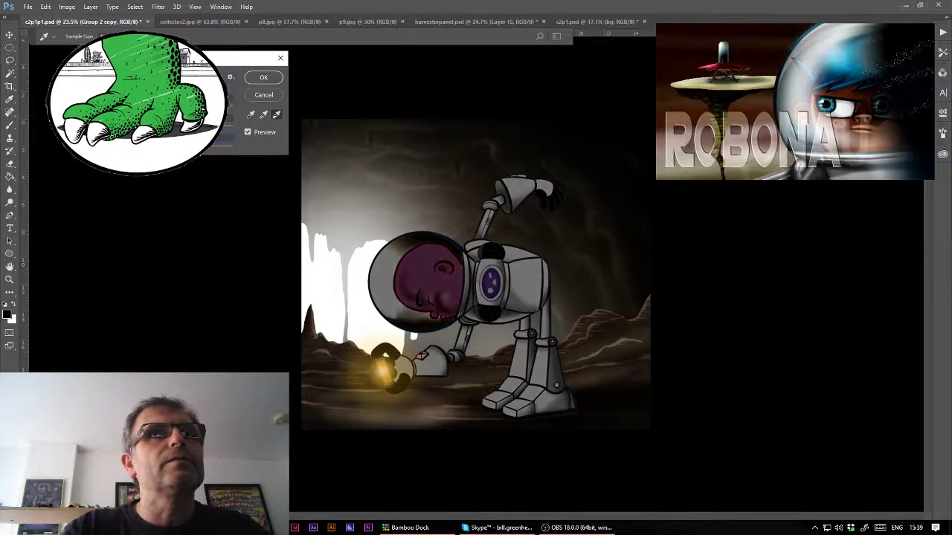
{"action": "left_click", "coordinate": [263, 77]}
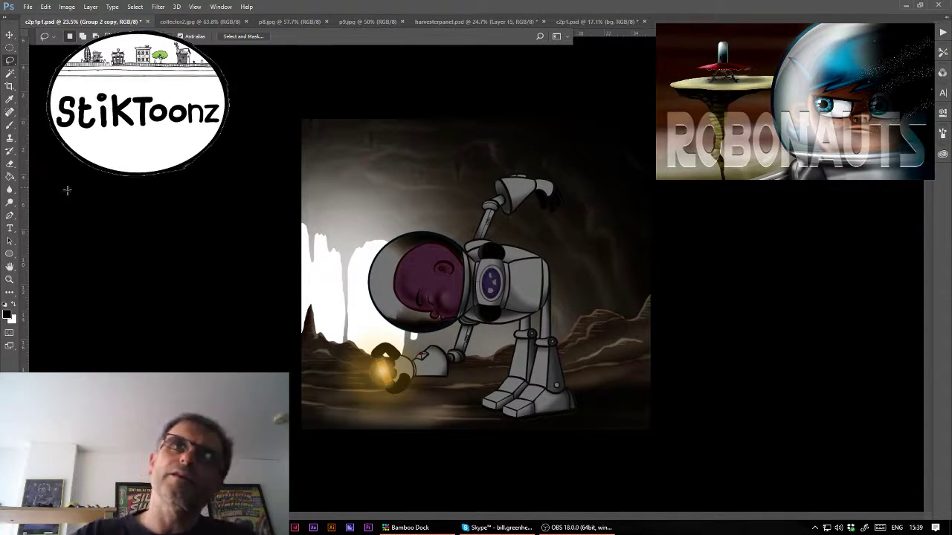
- Zoom to the helmet and erase shading at the helmet bottom and ear with a size-127 Eraser
{"action": "left_click_drag", "start_coordinate": [420, 297], "coordinate": [490, 297]}
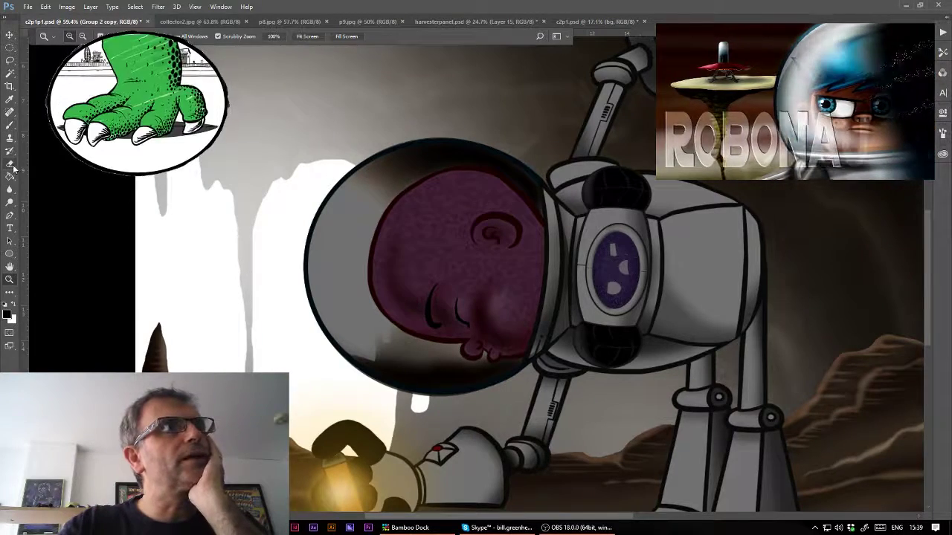
{"action": "left_click", "coordinate": [10, 163]}
{"action": "left_click_drag", "start_coordinate": [386, 409], "coordinate": [291, 339]}
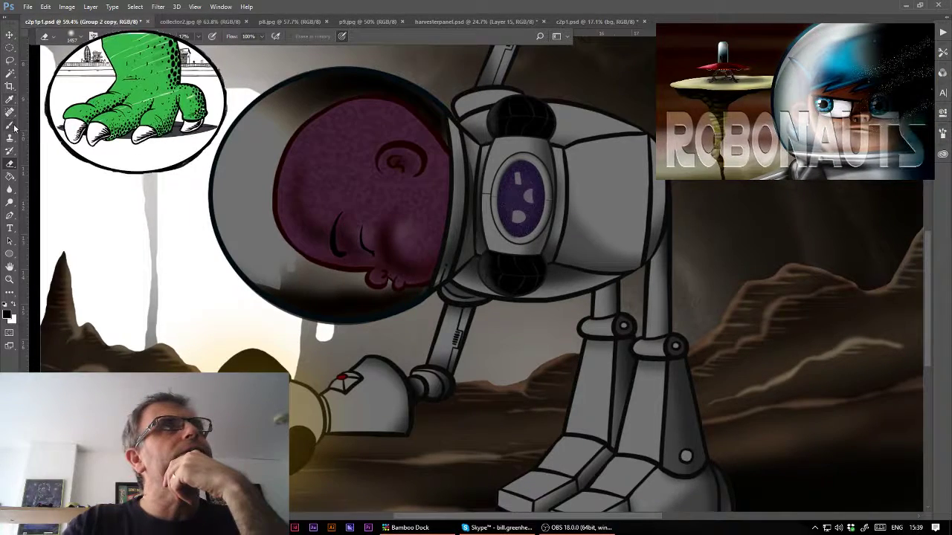
{"action": "left_click", "coordinate": [74, 35]}
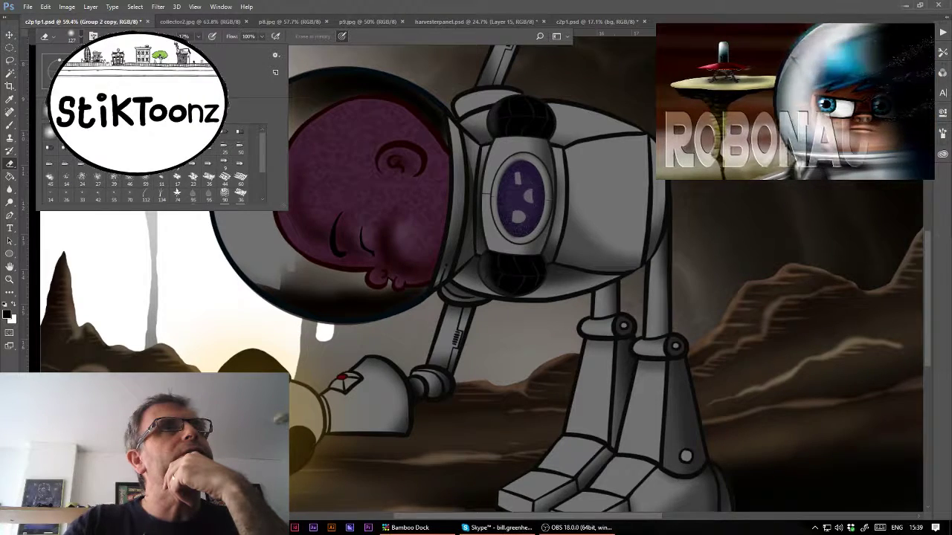
{"action": "key", "text": "Return"}
{"action": "left_click_drag", "start_coordinate": [268, 300], "coordinate": [329, 292]}
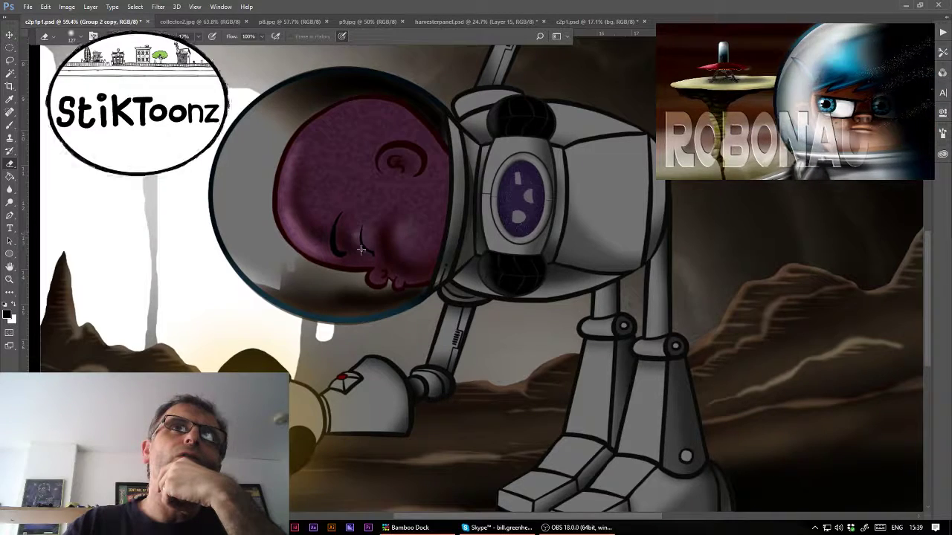
{"action": "left_click_drag", "start_coordinate": [384, 151], "coordinate": [379, 171]}
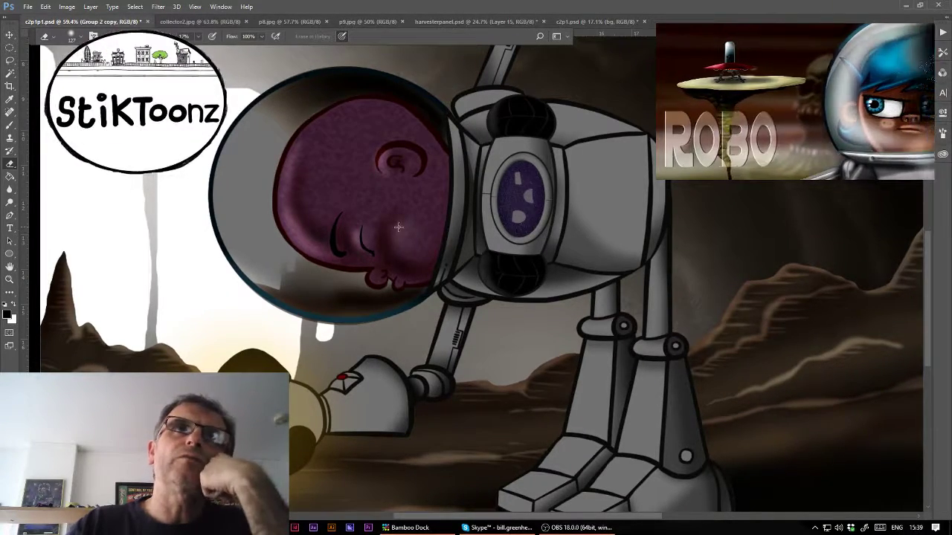
{"action": "left_click_drag", "start_coordinate": [396, 222], "coordinate": [400, 261]}
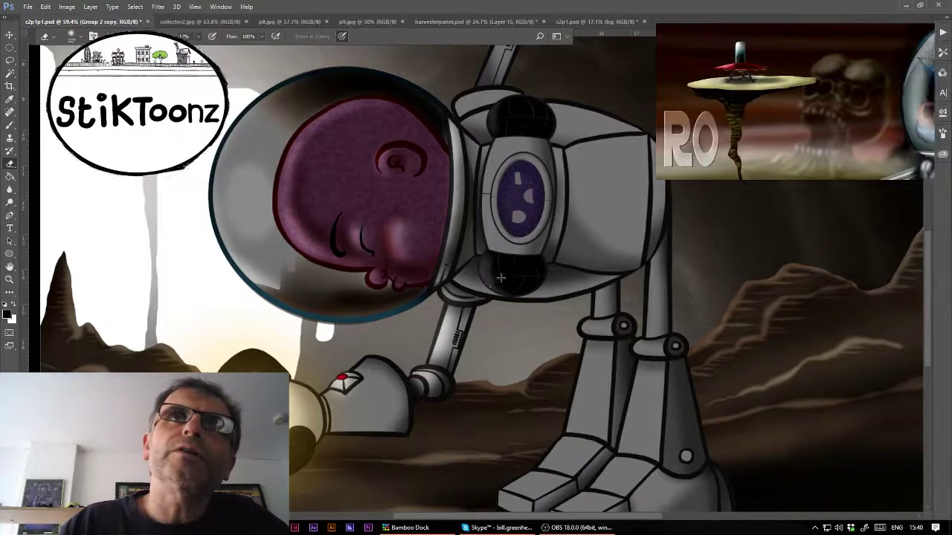
- Erase dark shading on the purple eye, cap, helmet top, lower cylinder, body edge and leg
{"action": "mouse_move", "coordinate": [513, 230]}
{"action": "left_mouse_down"}
{"action": "mouse_move", "coordinate": [527, 177]}
{"action": "mouse_move", "coordinate": [521, 223]}
{"action": "left_mouse_up"}
{"action": "left_click_drag", "start_coordinate": [547, 193], "coordinate": [520, 176]}
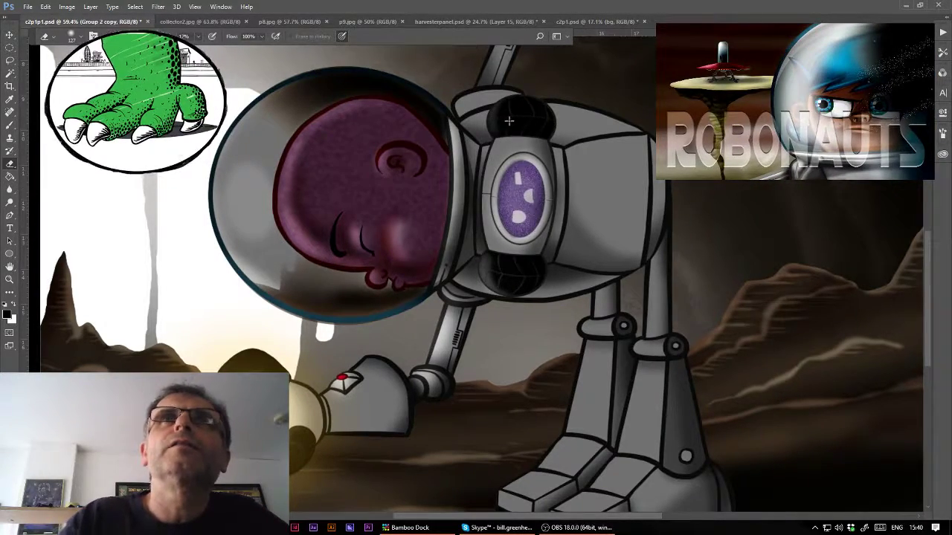
{"action": "left_click_drag", "start_coordinate": [509, 120], "coordinate": [503, 119]}
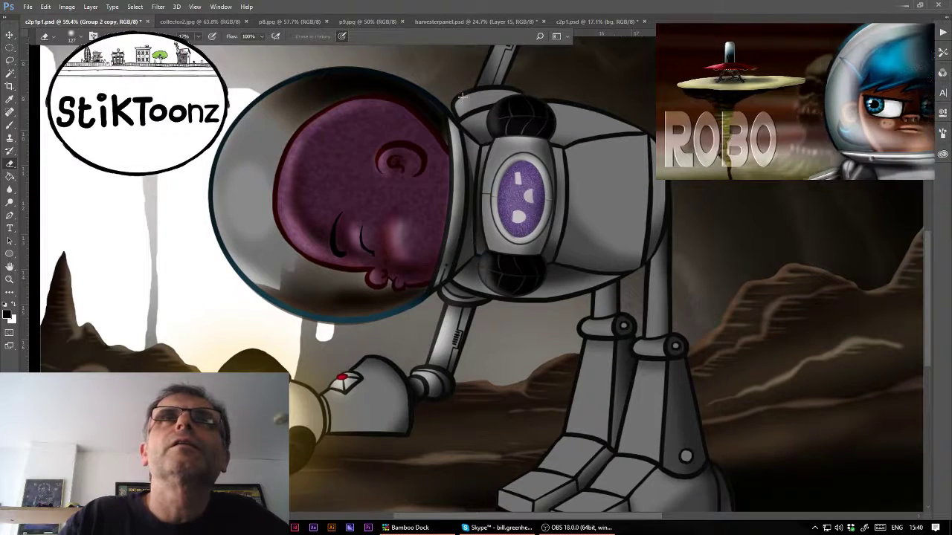
{"action": "left_click_drag", "start_coordinate": [462, 97], "coordinate": [444, 129]}
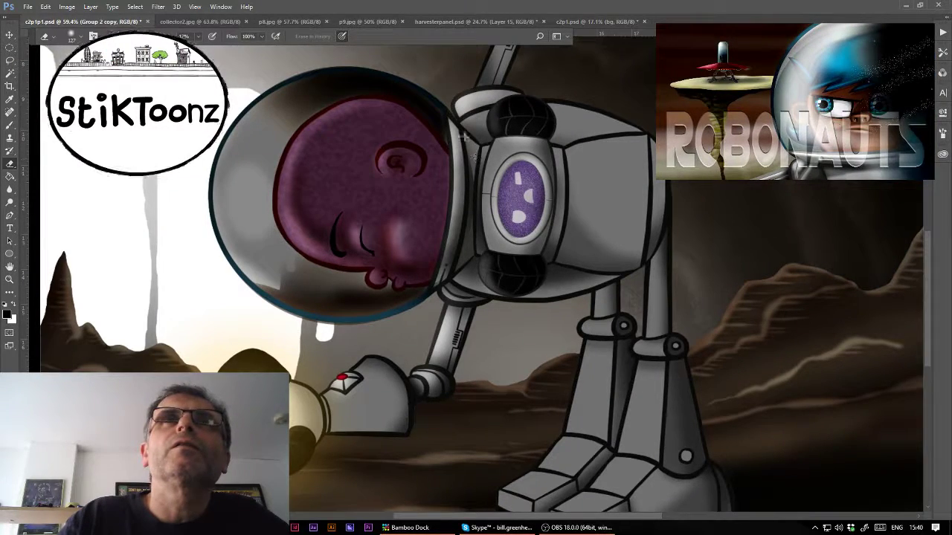
{"action": "left_click_drag", "start_coordinate": [470, 249], "coordinate": [455, 282]}
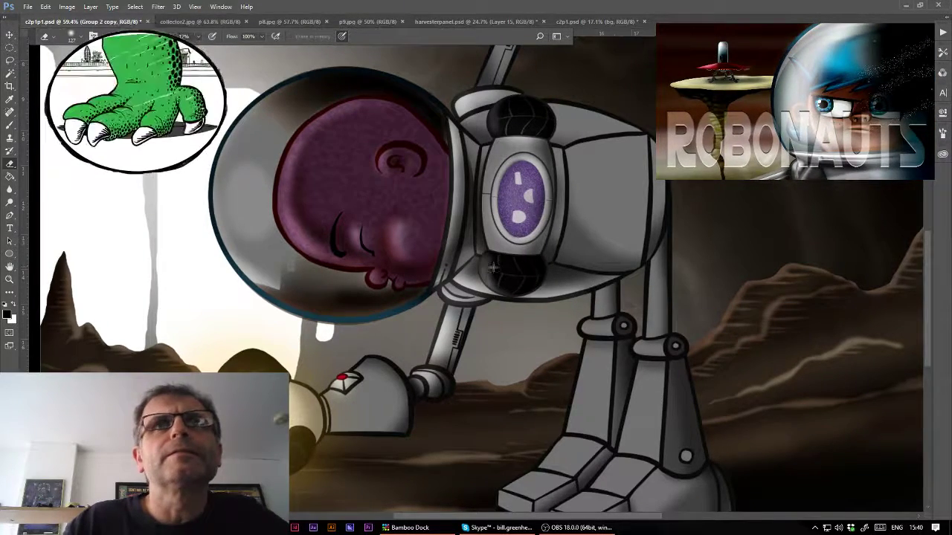
{"action": "left_click_drag", "start_coordinate": [523, 256], "coordinate": [499, 272]}
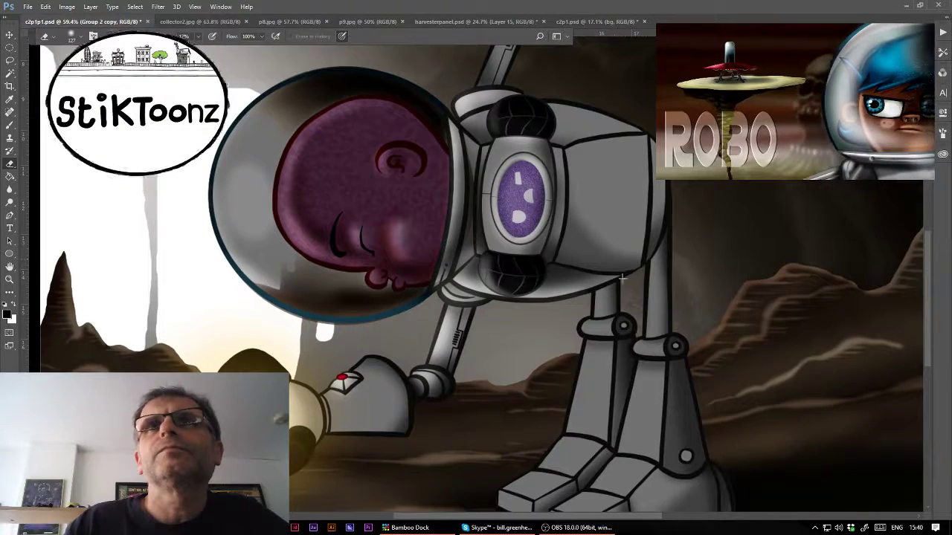
{"action": "left_click_drag", "start_coordinate": [622, 278], "coordinate": [595, 298]}
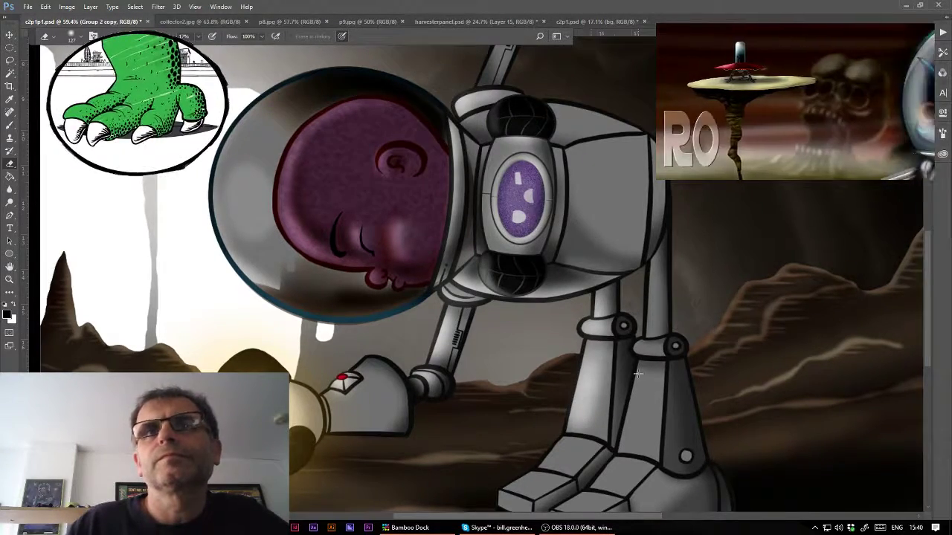
{"action": "left_click_drag", "start_coordinate": [584, 379], "coordinate": [636, 446]}
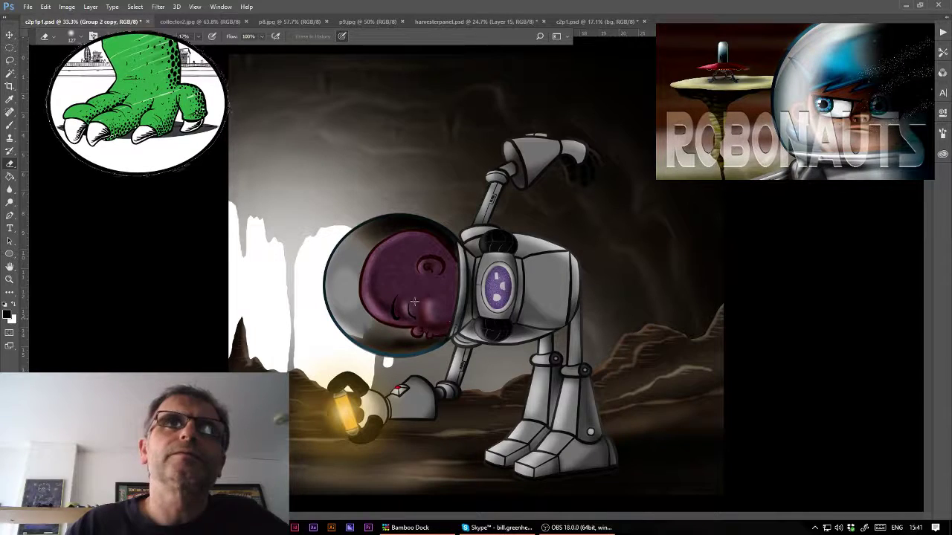
- Paint lighter left and bottom helmet edges with a 50% opacity soft brush
{"action": "key", "text": "alt+bracketleft"}
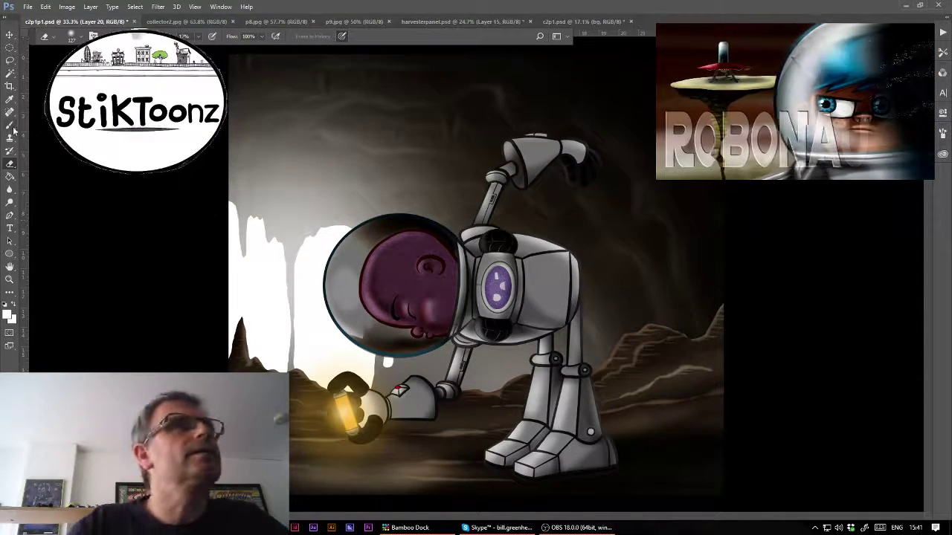
{"action": "key", "text": "b"}
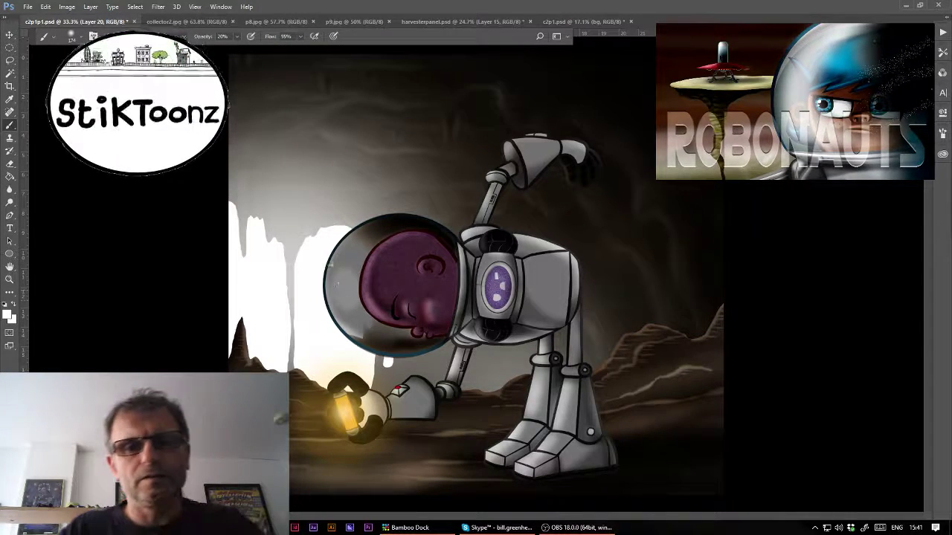
{"action": "key", "text": "5"}
{"action": "left_click_drag", "start_coordinate": [354, 299], "coordinate": [344, 310]}
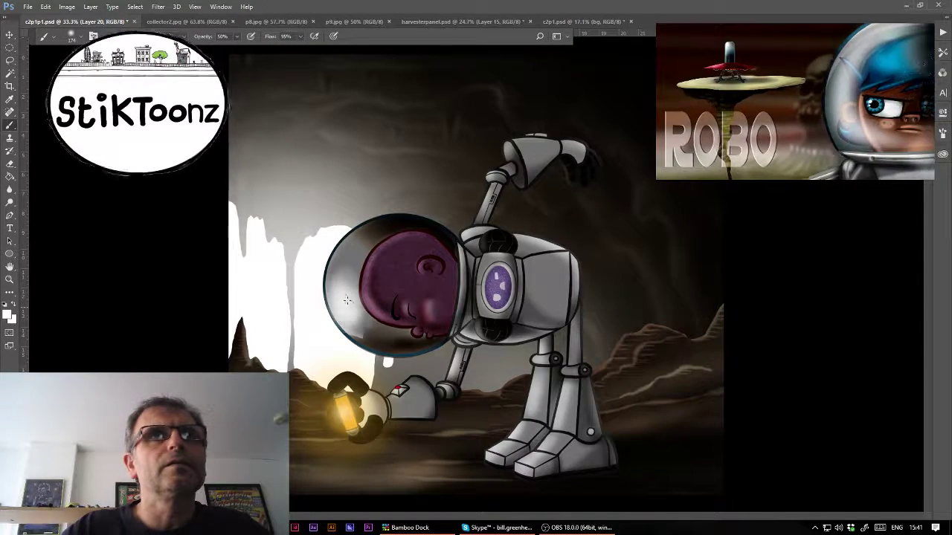
{"action": "mouse_move", "coordinate": [404, 340]}
{"action": "left_mouse_down"}
{"action": "mouse_move", "coordinate": [390, 346]}
{"action": "mouse_move", "coordinate": [407, 352]}
{"action": "left_mouse_up"}
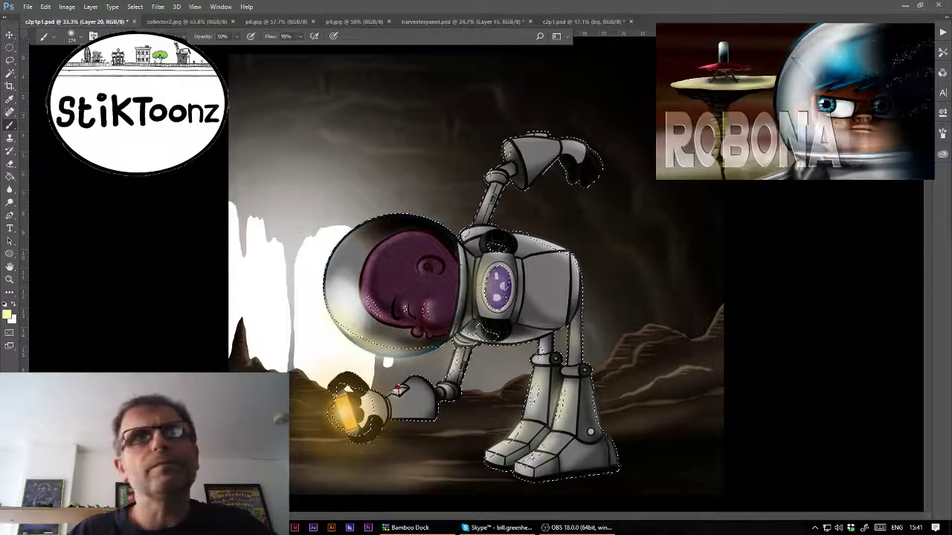
- Select the robot's outline, add a new highlight layer, then deselect
{"action": "key", "text": "ctrl+h"}
{"action": "key", "text": "ctrl+shift+alt+n"}
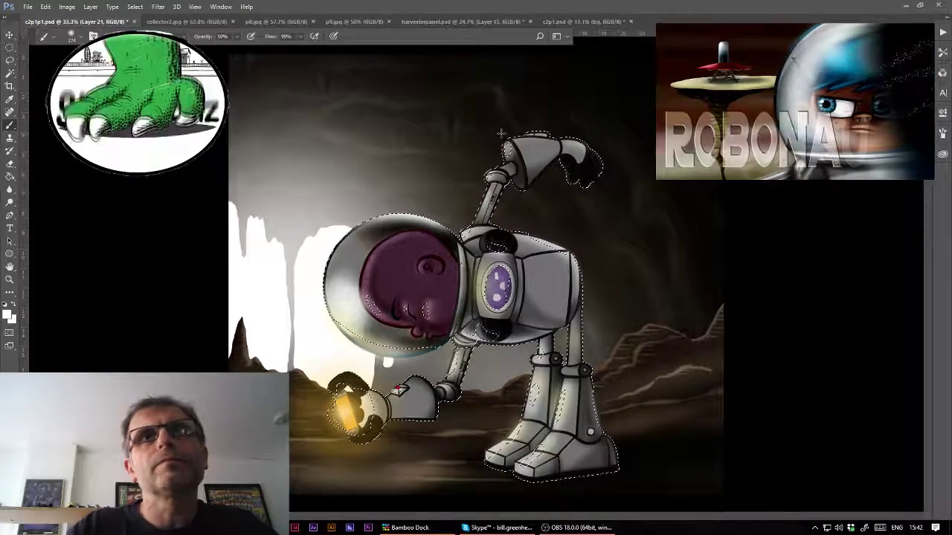
{"action": "key", "text": "ctrl+d"}
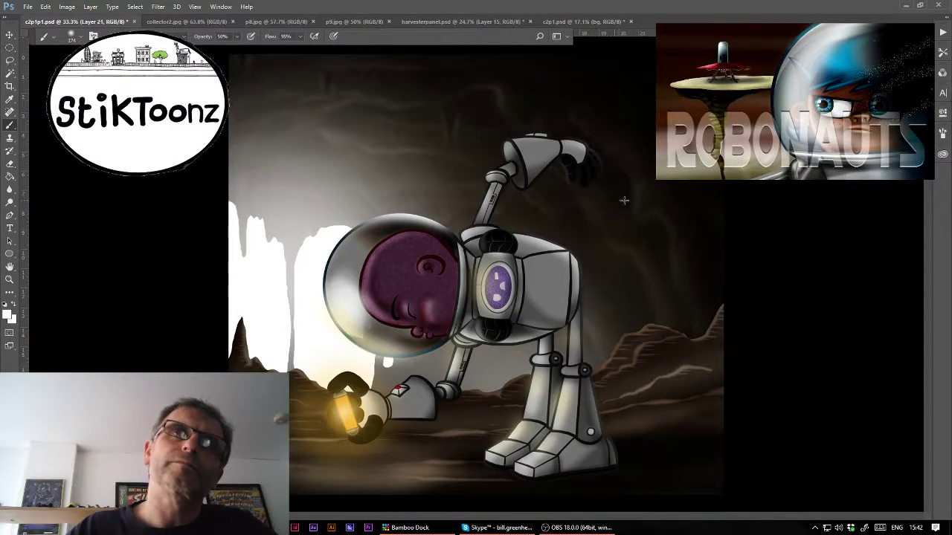
- Save the K-RUNK comic panel document from the File menu
{"action": "scroll", "coordinate": [476, 273], "scroll_direction": "down", "scroll_amount": 3}
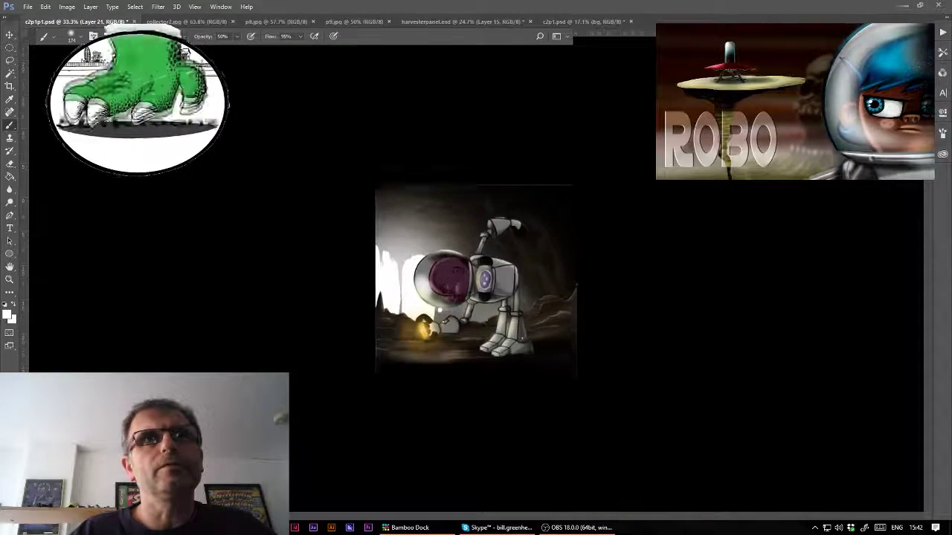
{"action": "scroll", "coordinate": [475, 273], "scroll_direction": "up", "scroll_amount": 2}
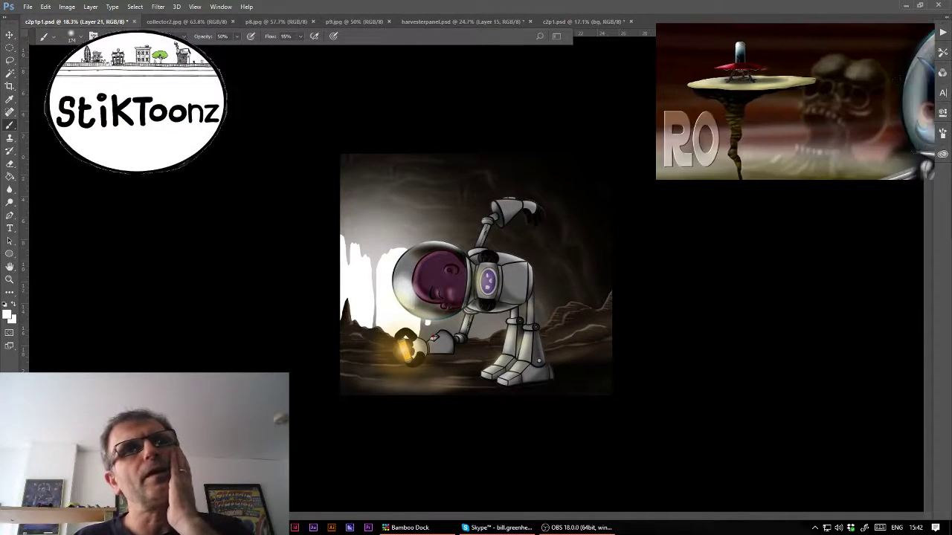
{"action": "left_click", "coordinate": [28, 7]}
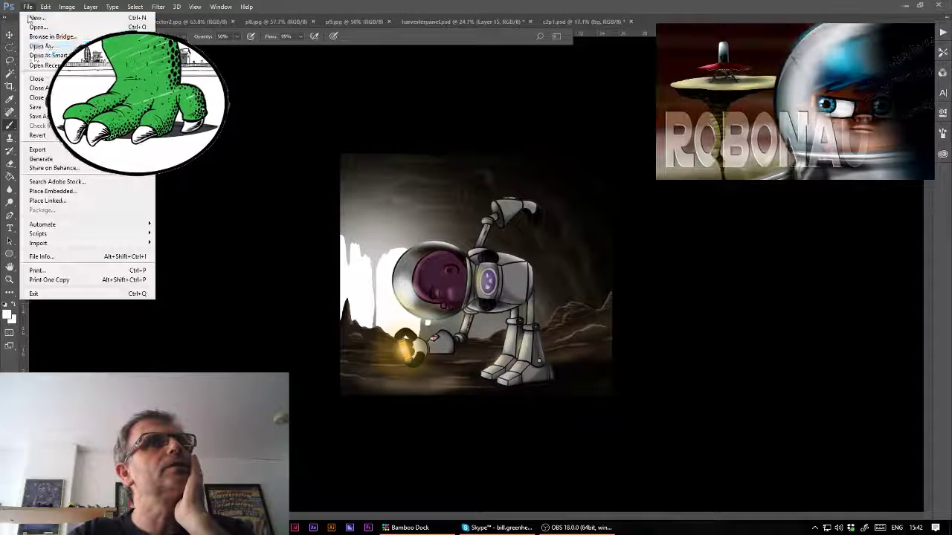
{"action": "left_click", "coordinate": [37, 107]}
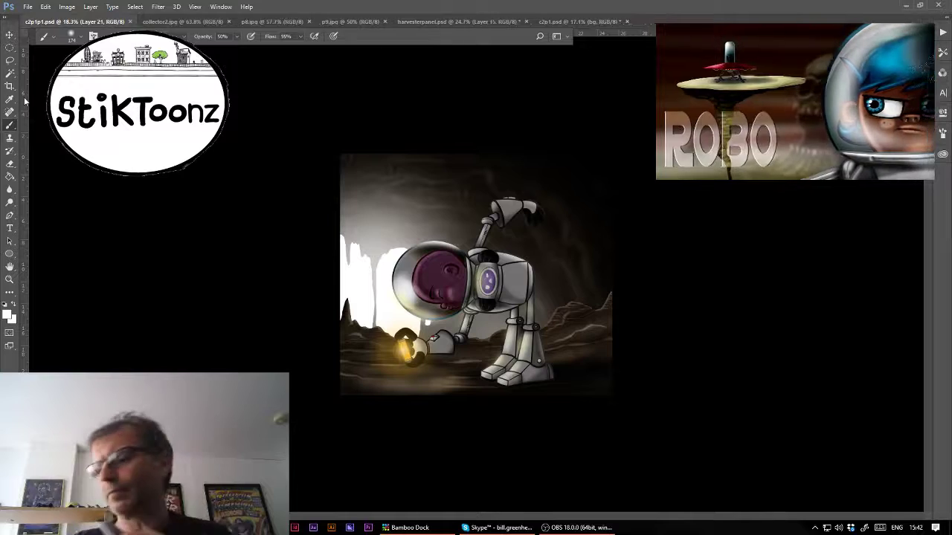